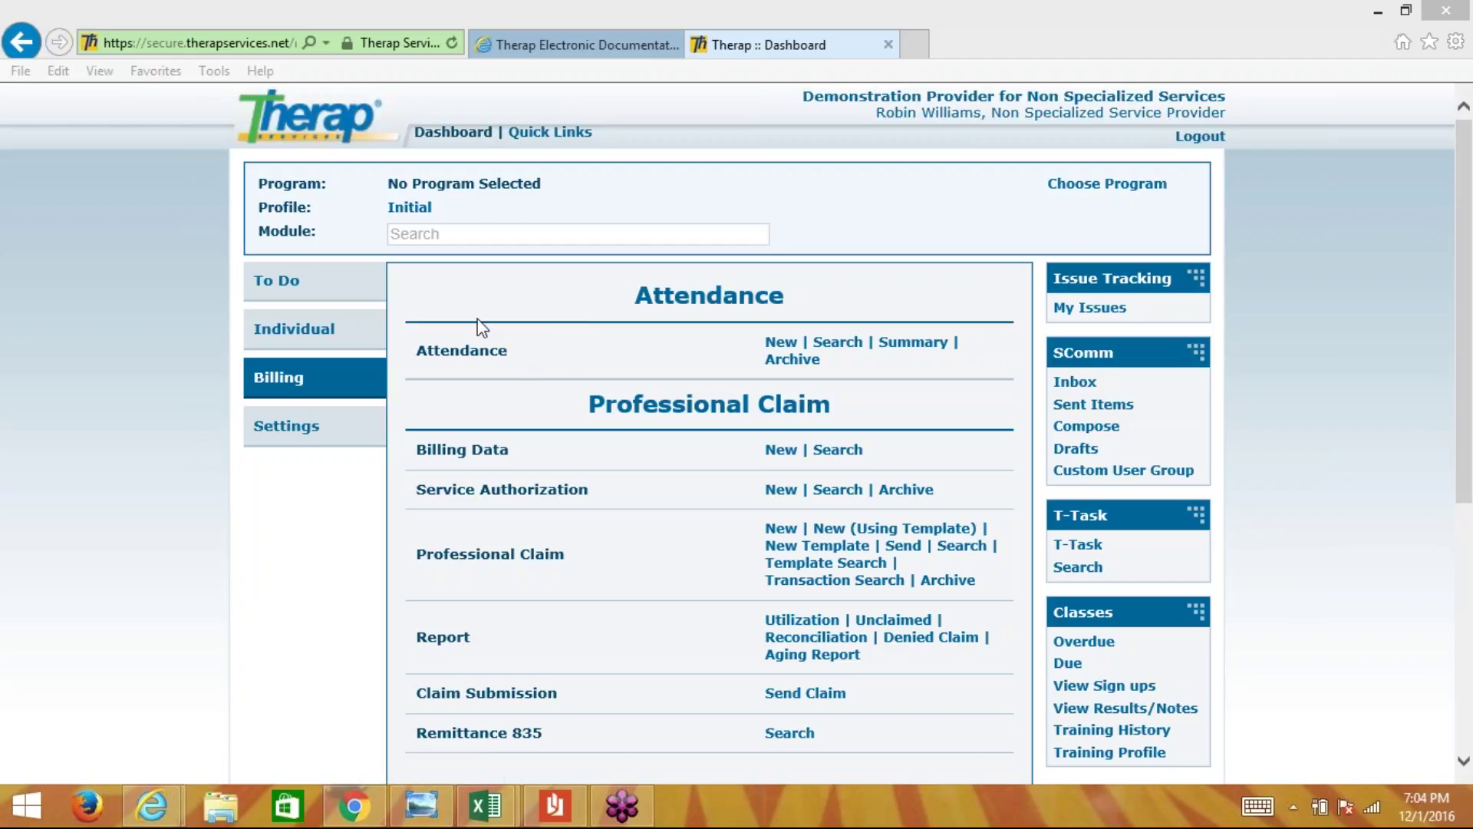
# - Begin a new attendance search for service date 11/30/2016 using the Hourly Billing attendance type
pyautogui.click(780, 341)
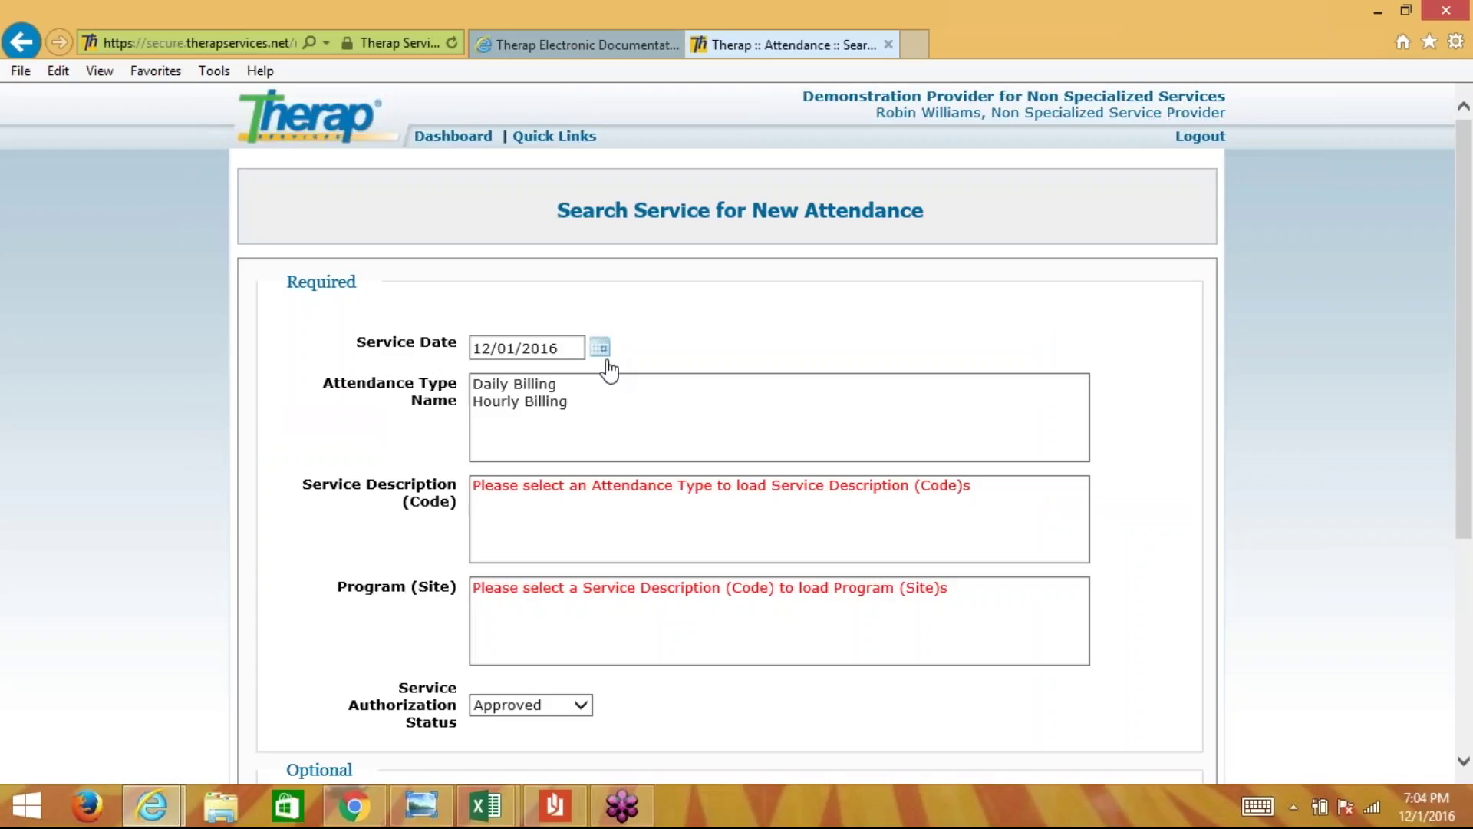
pyautogui.click(564, 345)
pyautogui.click(601, 349)
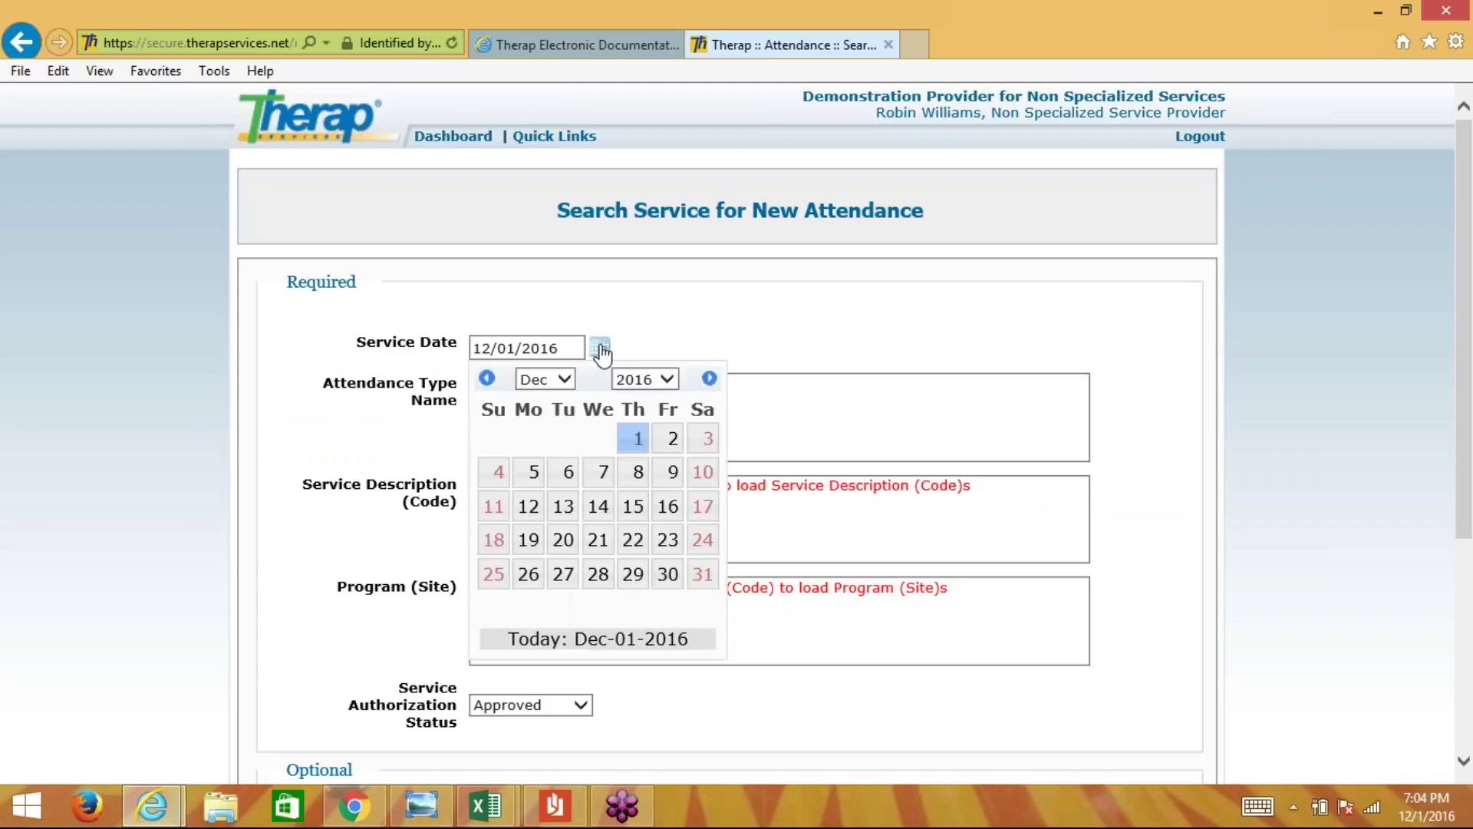
pyautogui.click(489, 380)
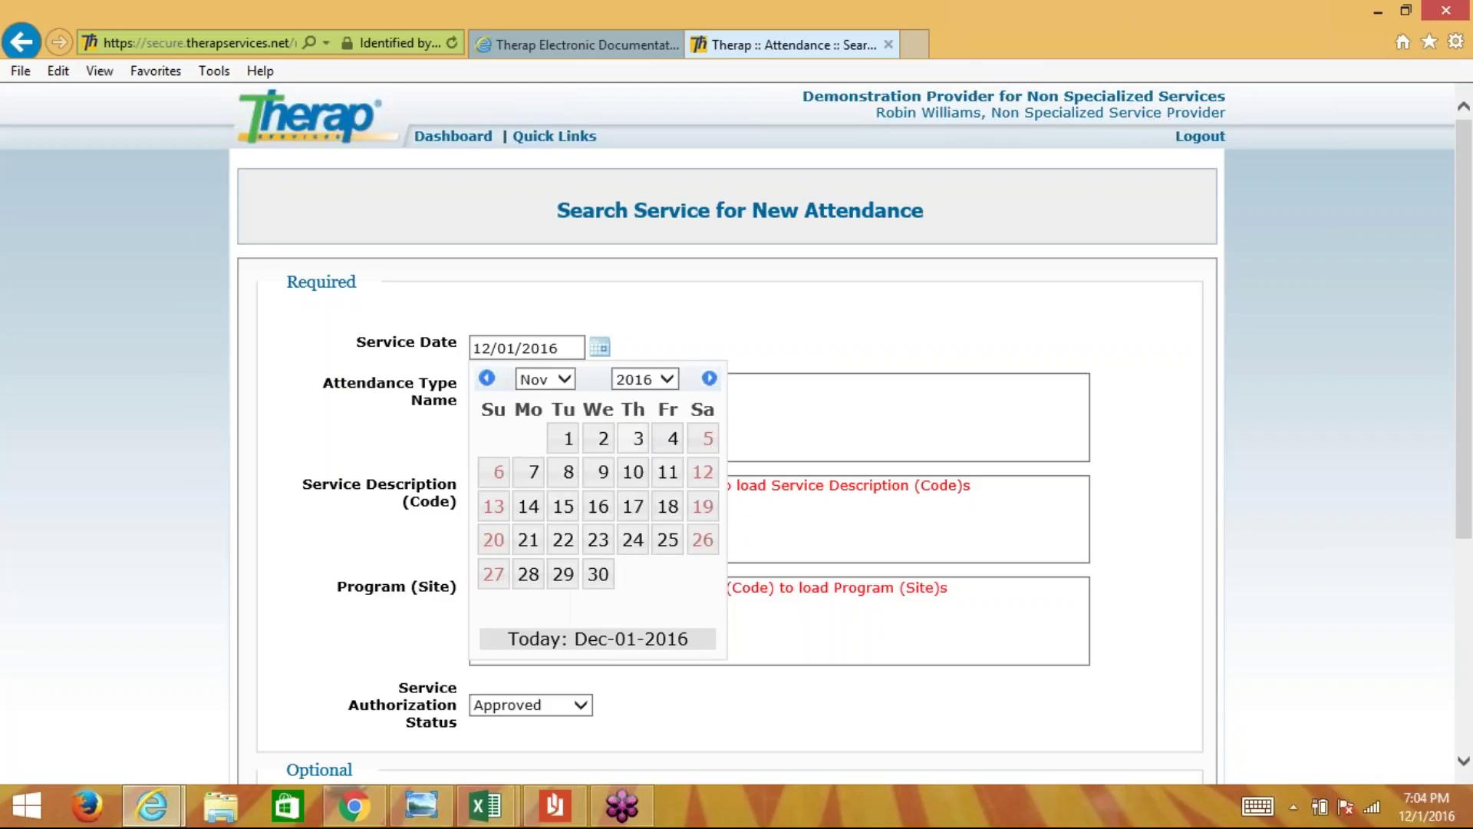
pyautogui.click(600, 577)
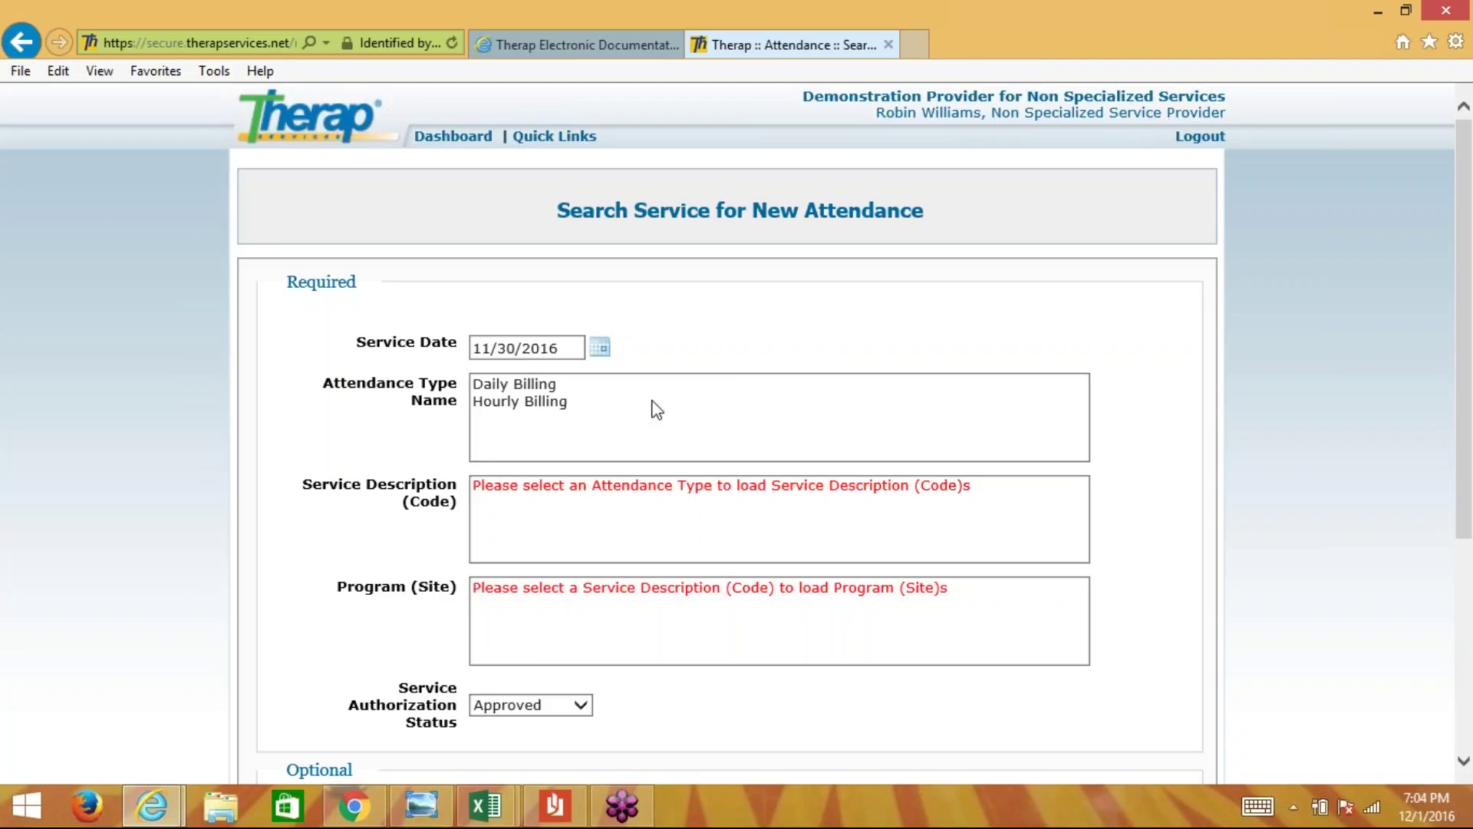
pyautogui.click(528, 401)
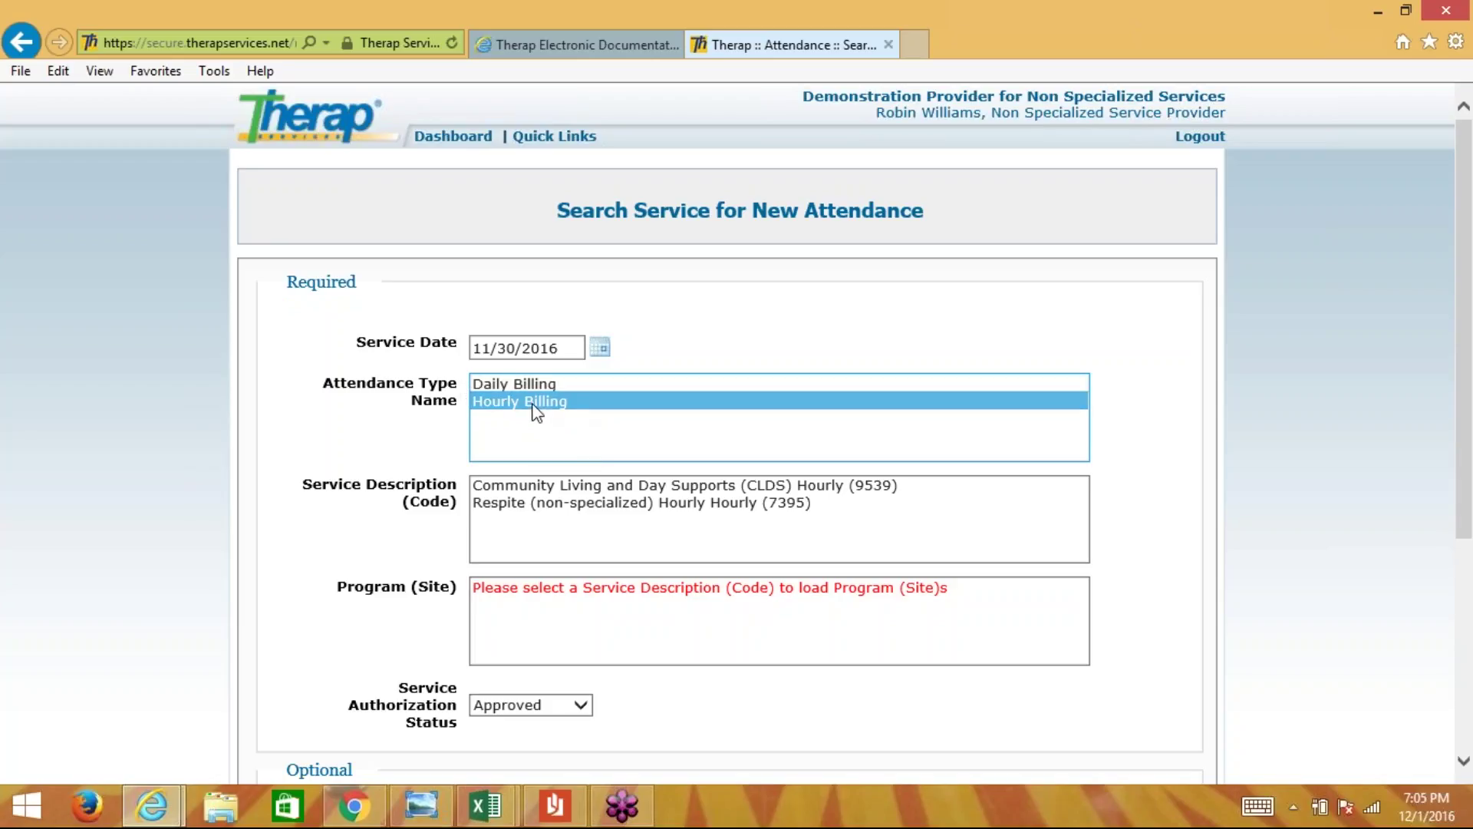
# - Search CLDS Hourly (9539) at program 01234567 by the individual's first name to open their grid
pyautogui.click(614, 487)
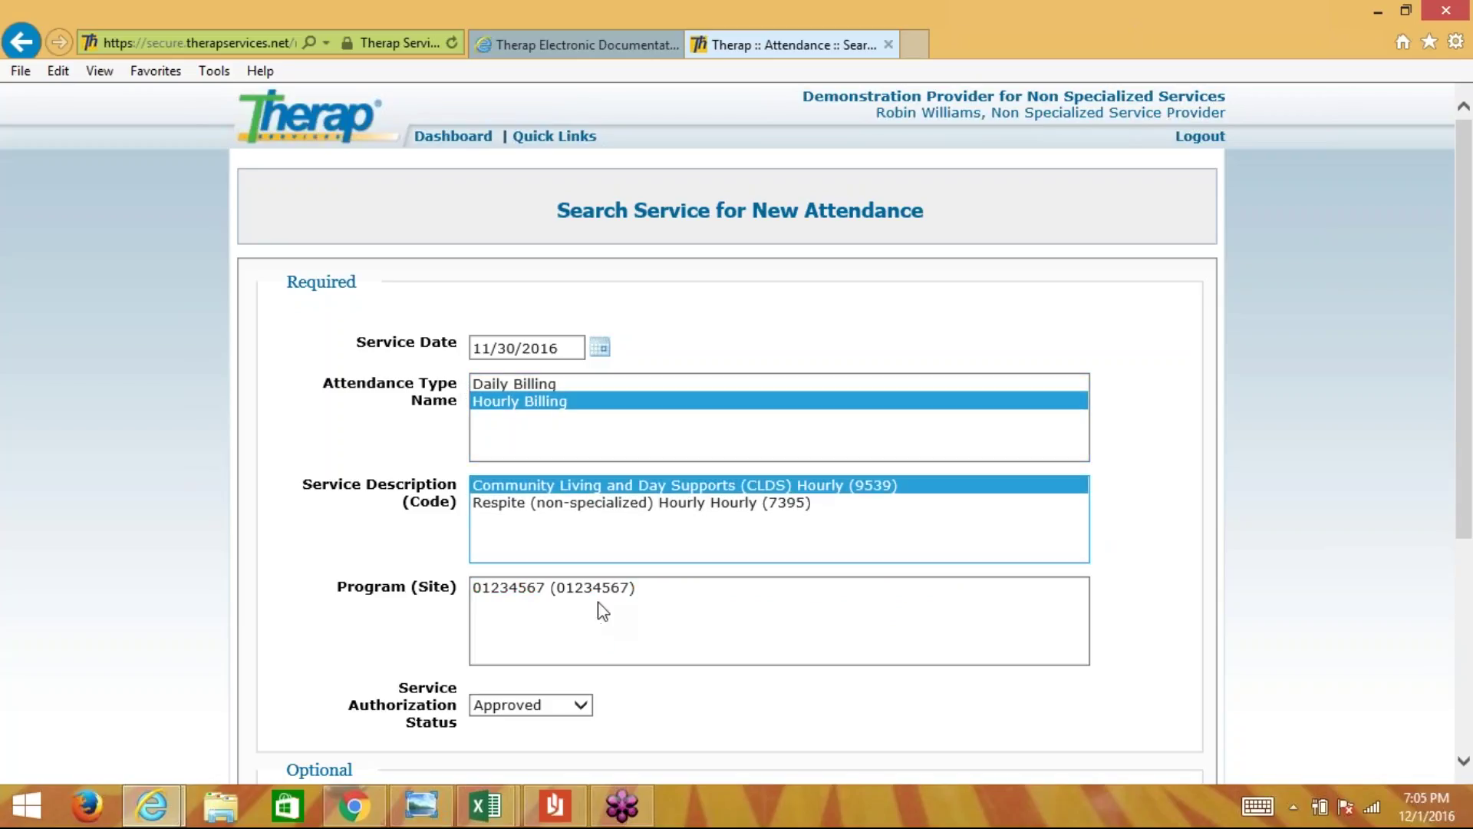
pyautogui.click(601, 588)
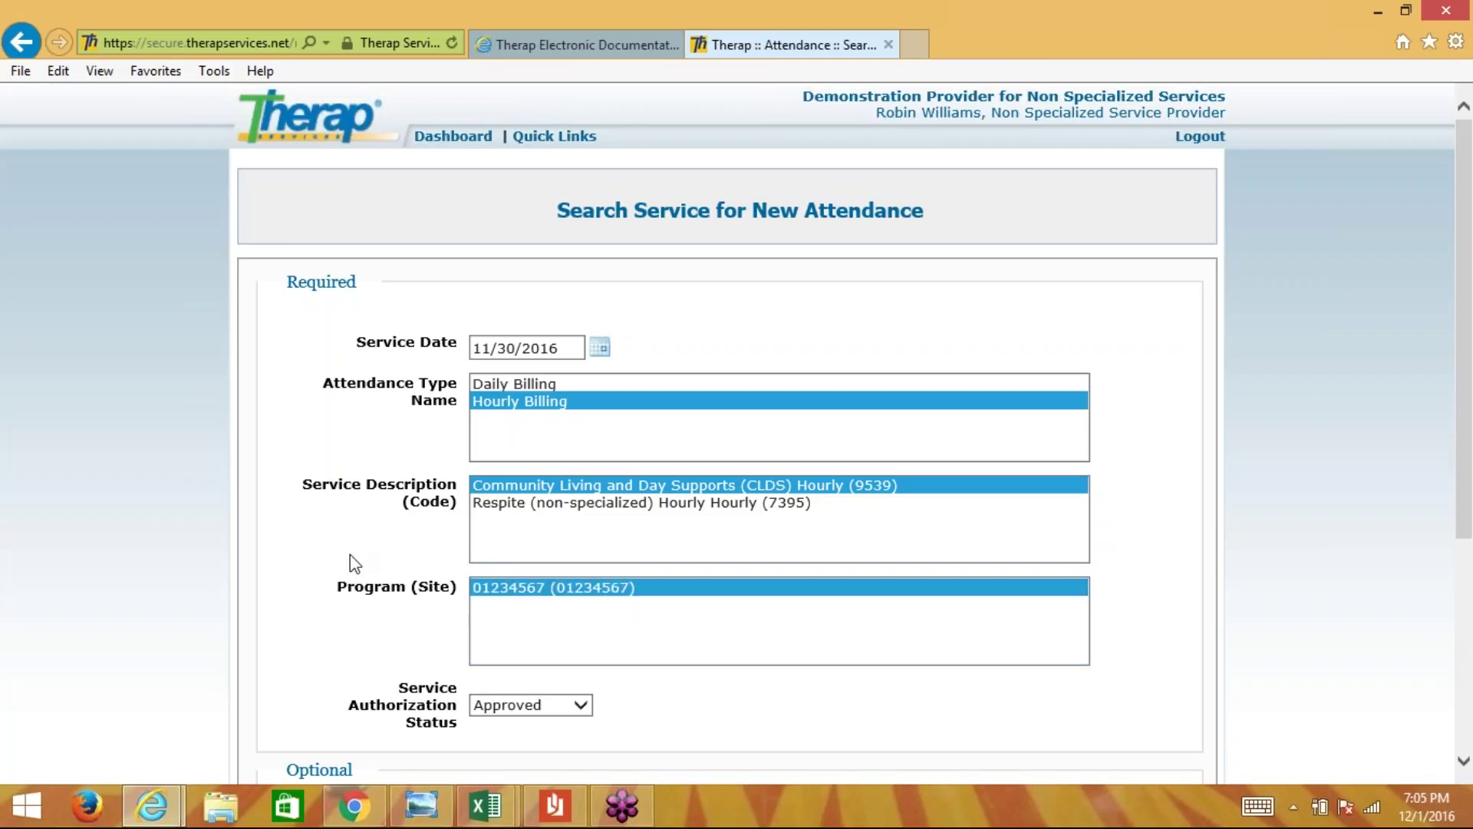
pyautogui.scroll(-3, 350, 554)
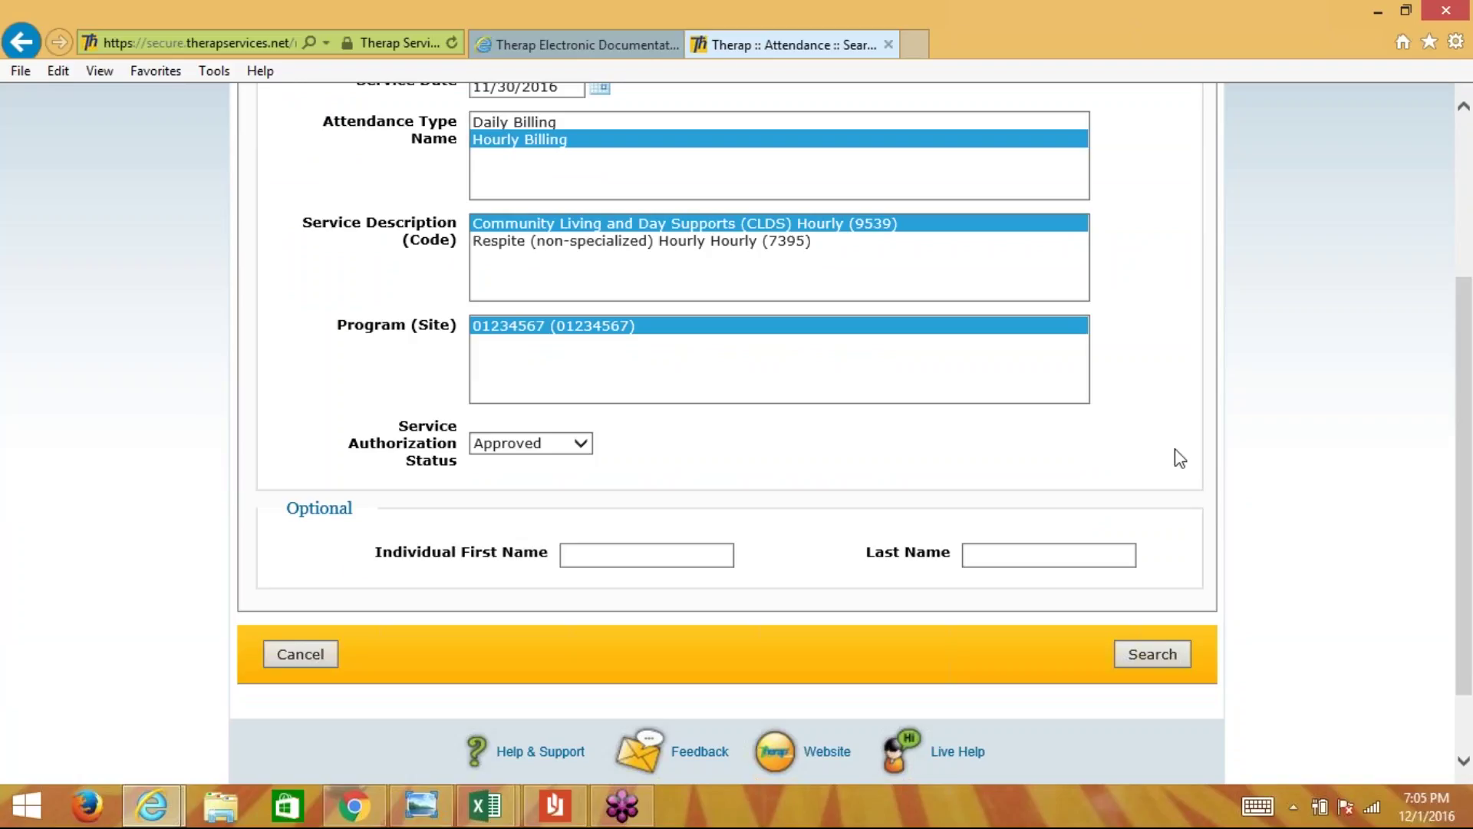
pyautogui.click(748, 474)
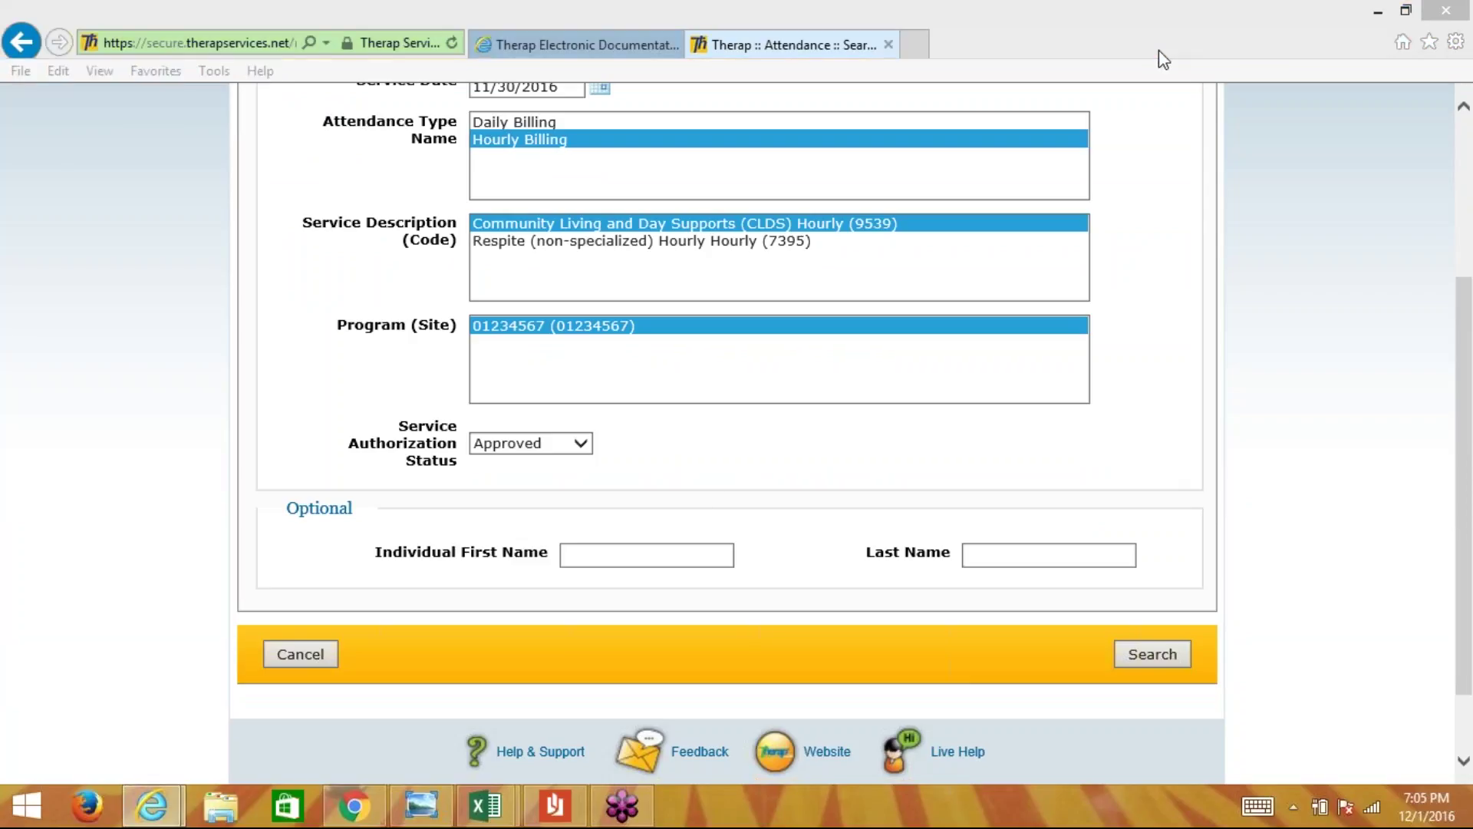
pyautogui.click(646, 557)
pyautogui.write('Calvin')
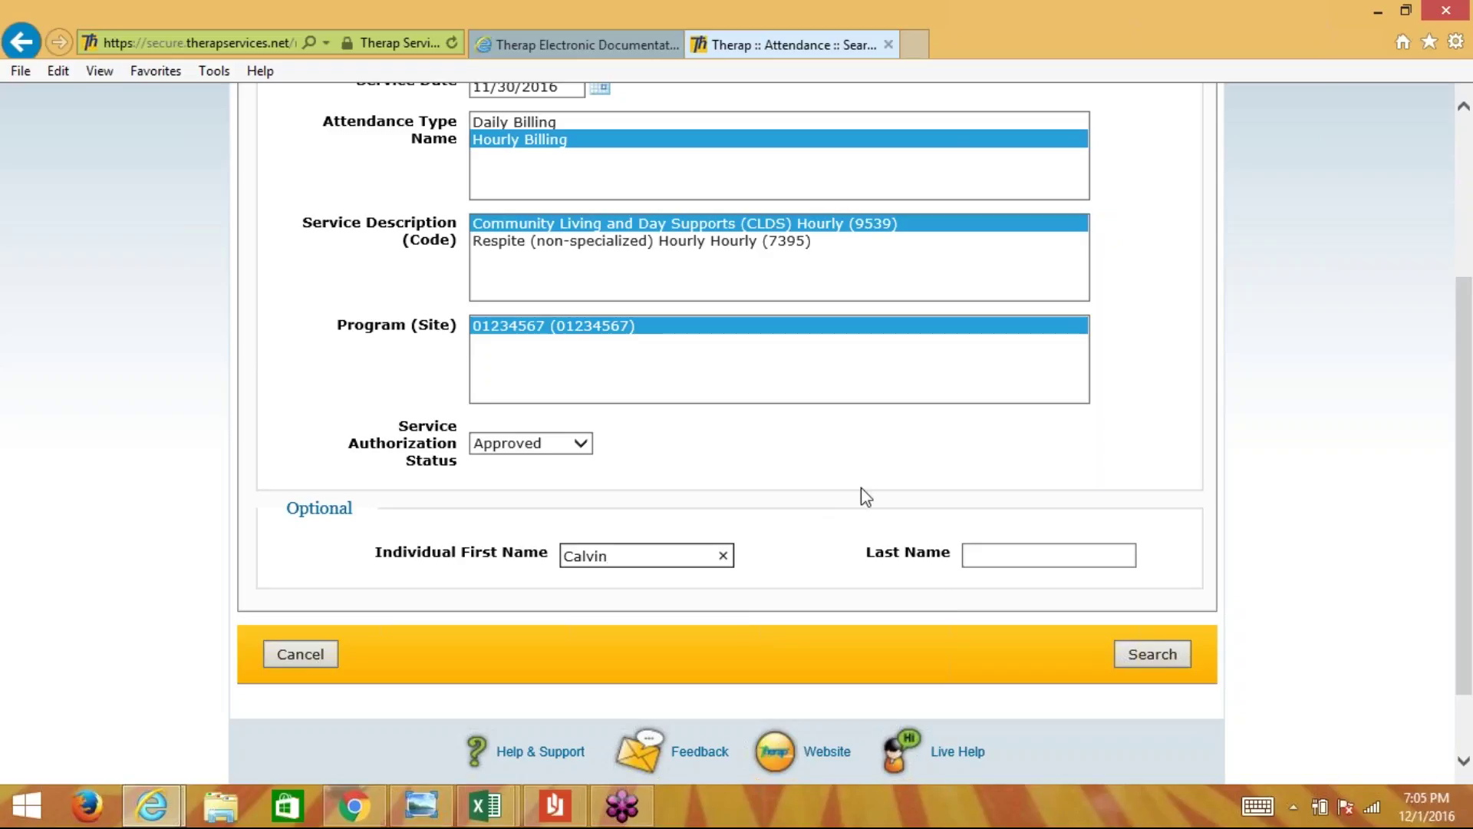
pyautogui.click(1167, 657)
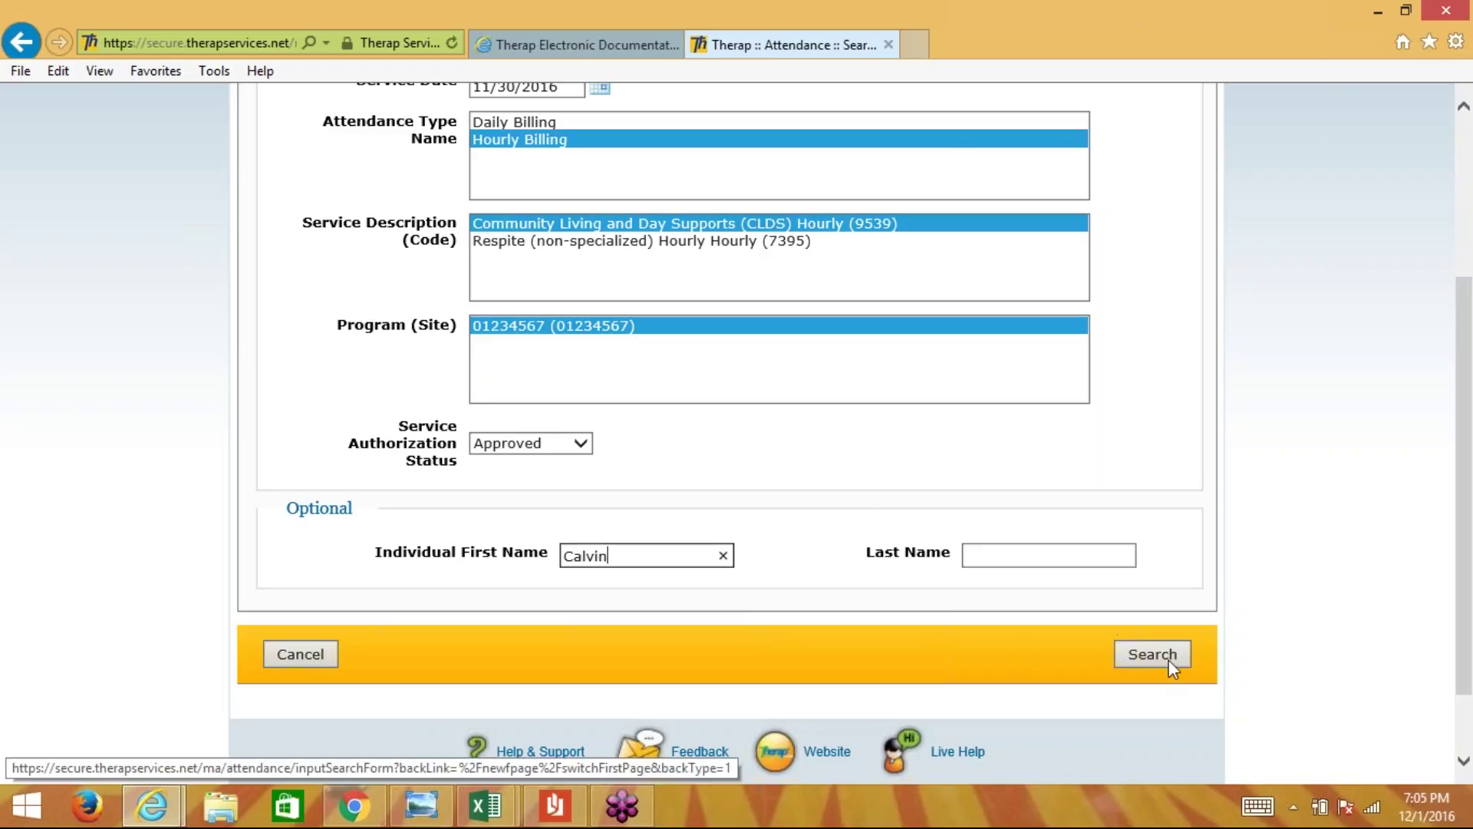
# - Select the Wed 30 cell and mark it Present (P) - Billable
pyautogui.scroll(-2, 520, 575)
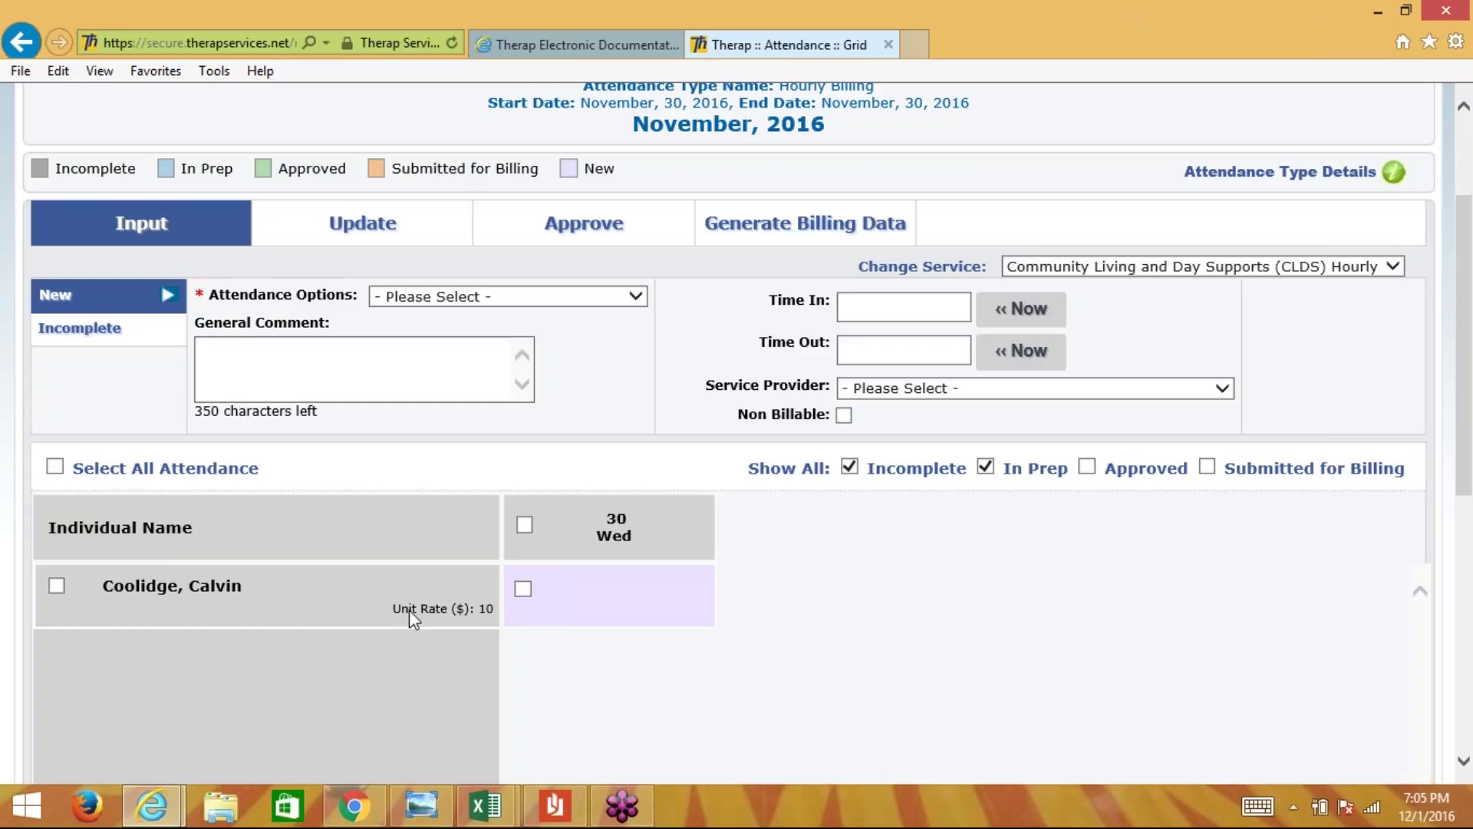
pyautogui.click(683, 610)
pyautogui.click(522, 588)
pyautogui.click(493, 296)
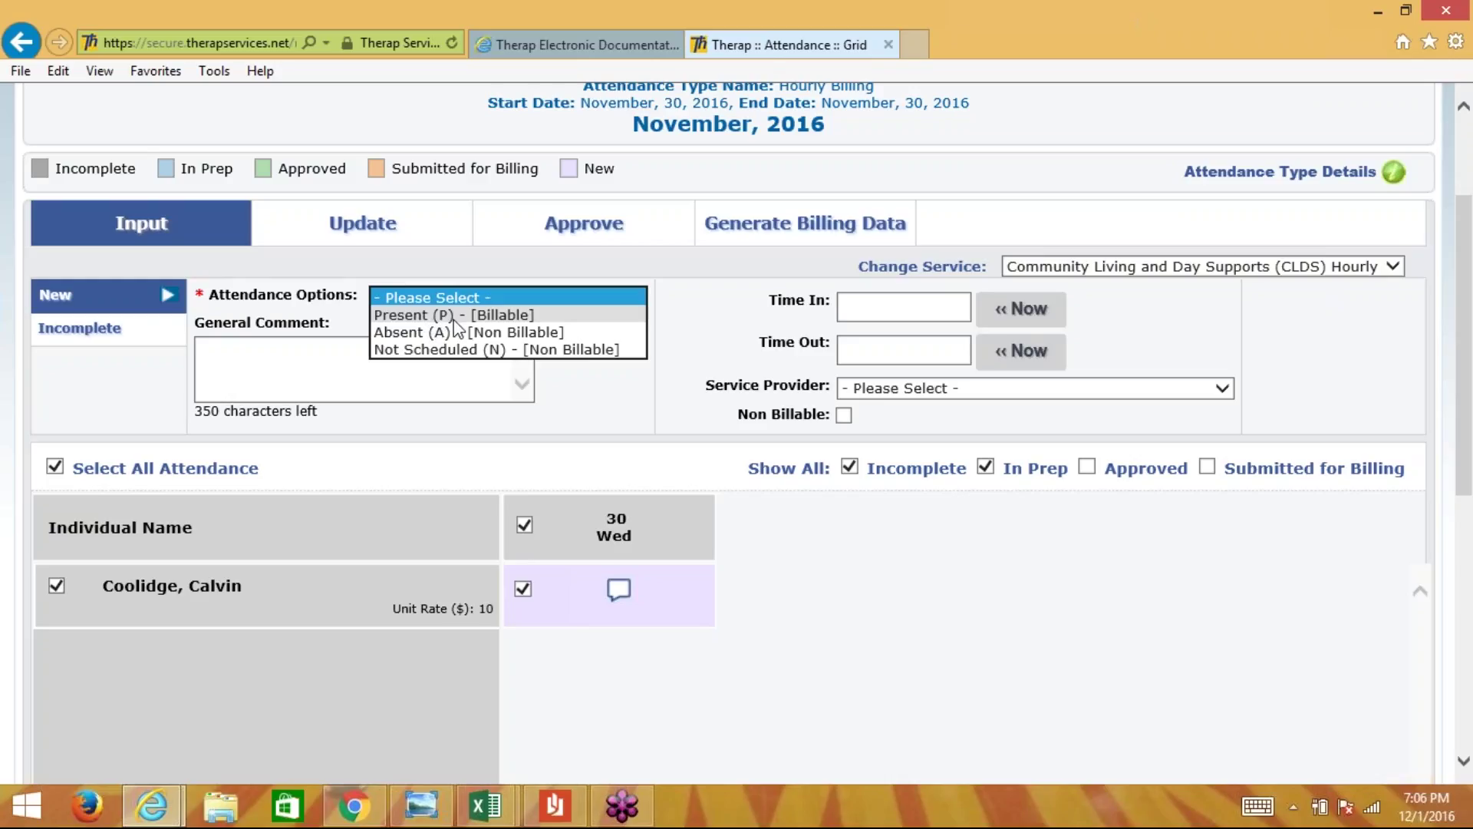
pyautogui.click(453, 316)
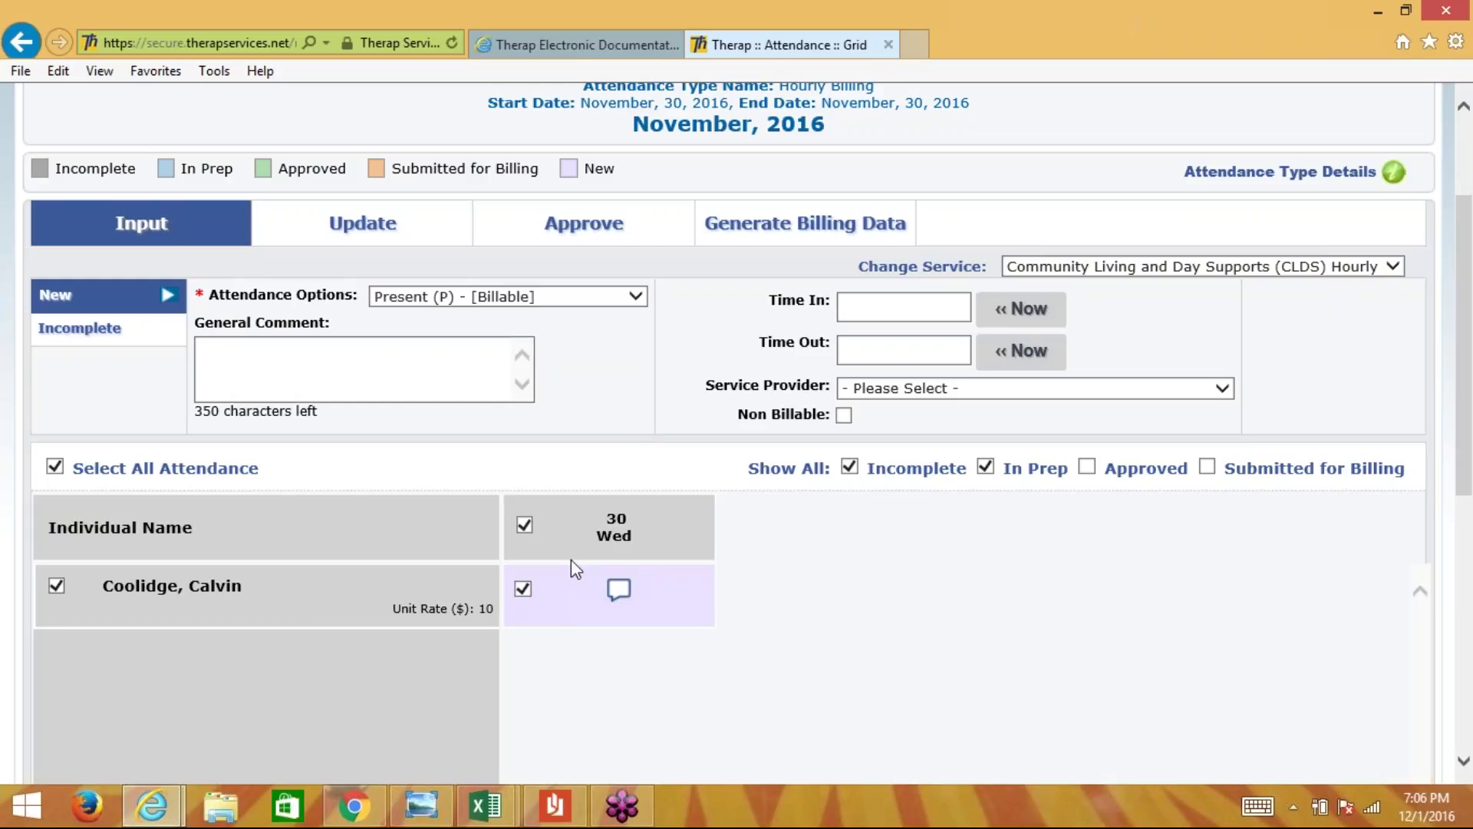
# - Enter Time In 8:00 am and Time Out 10:00 am for Wed 30
pyautogui.click(904, 310)
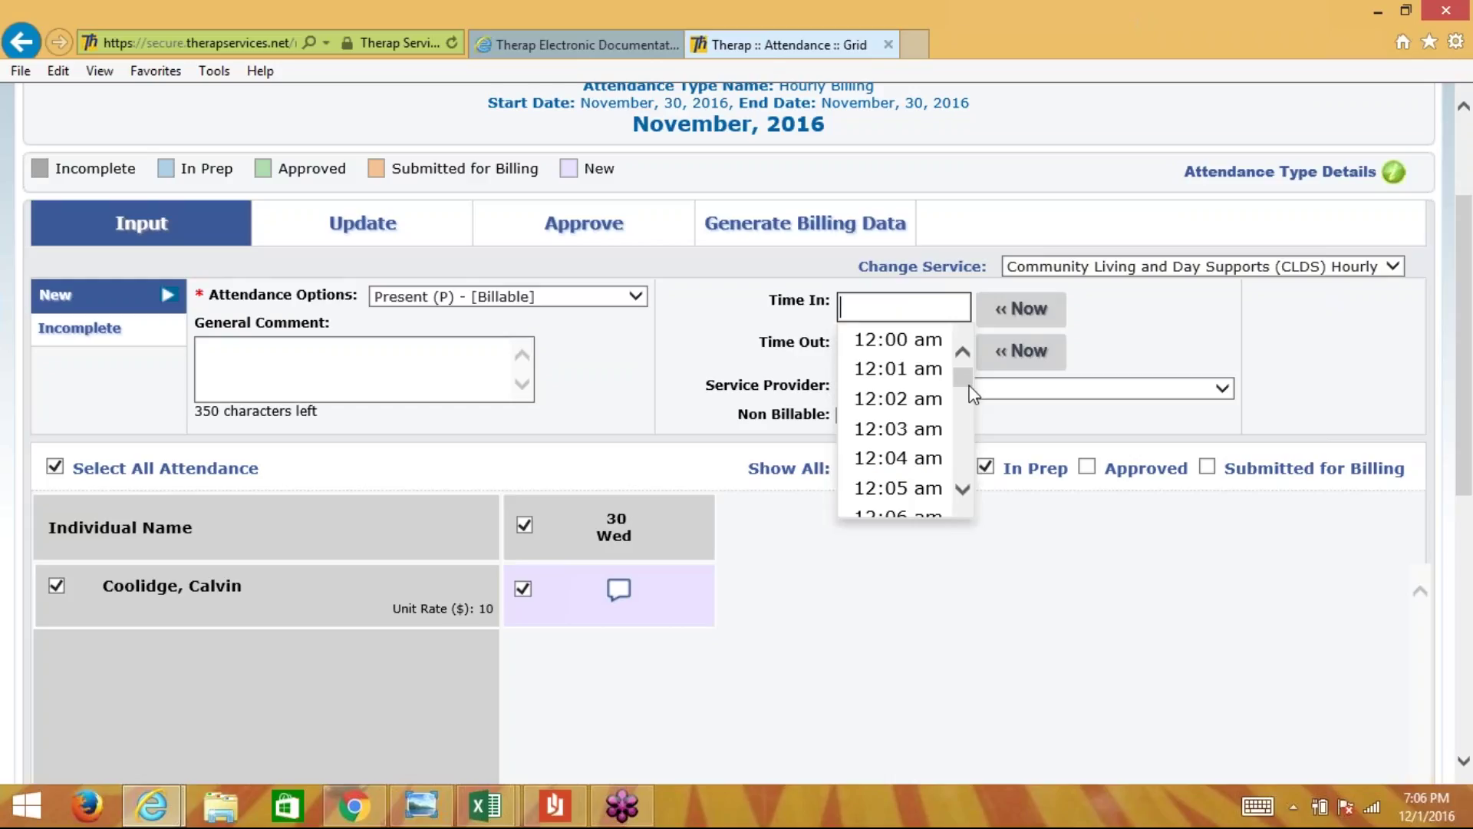
pyautogui.moveTo(968, 384)
pyautogui.mouseDown()
pyautogui.moveTo(968, 408)
pyautogui.moveTo(969, 394)
pyautogui.mouseUp()
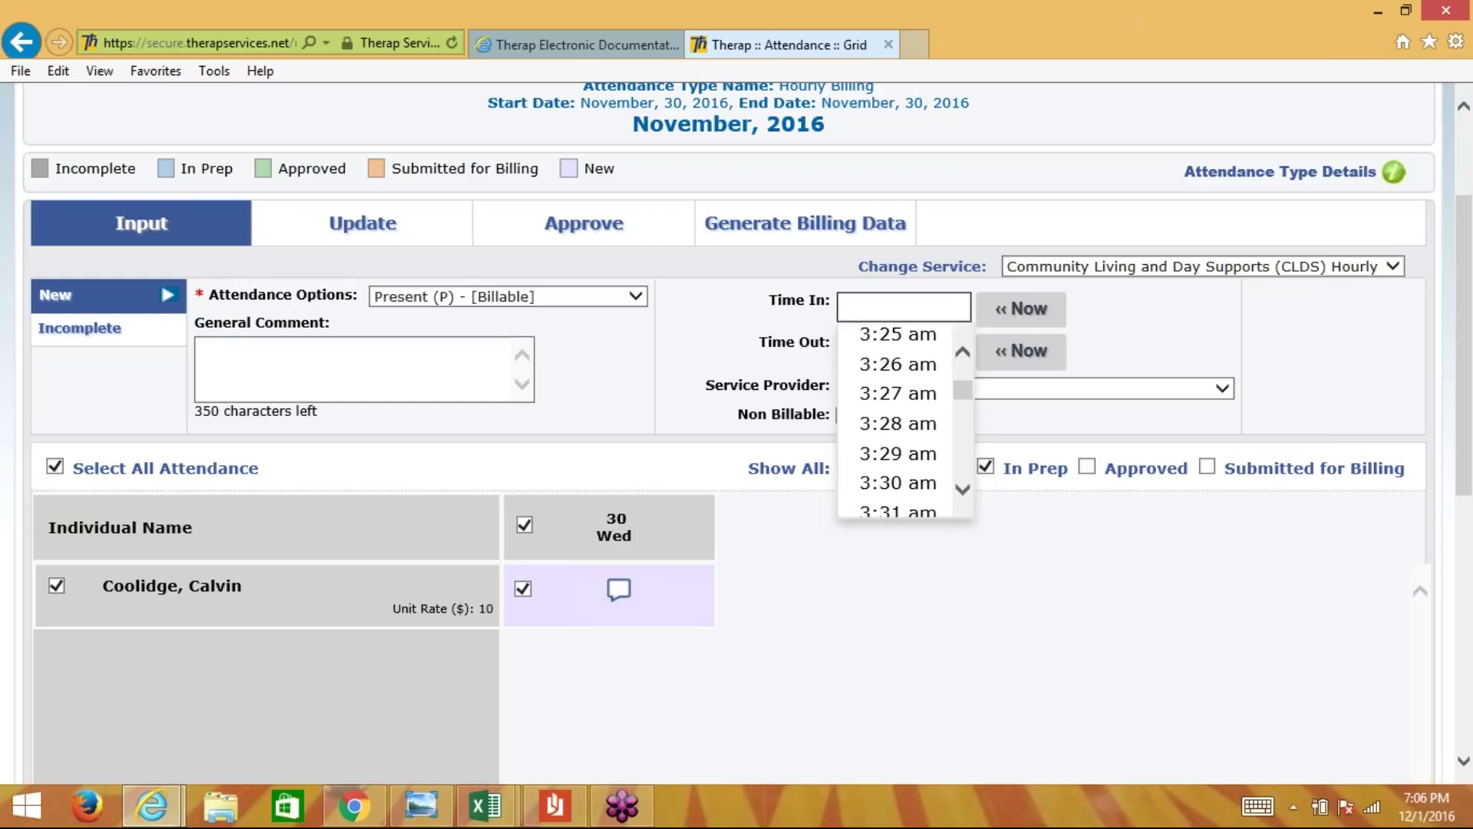
pyautogui.write('8:00a')
pyautogui.click(1228, 352)
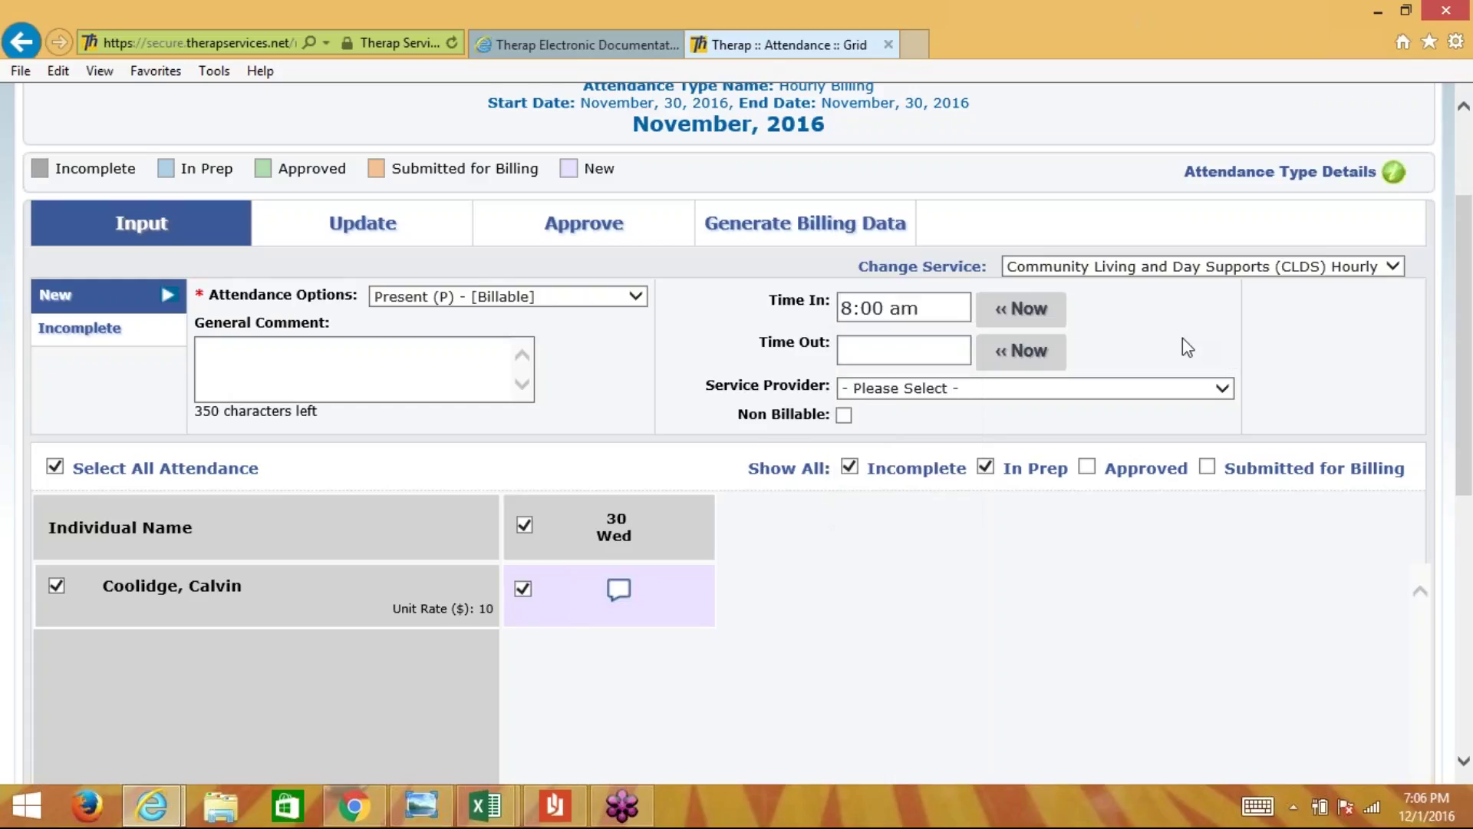
pyautogui.click(911, 351)
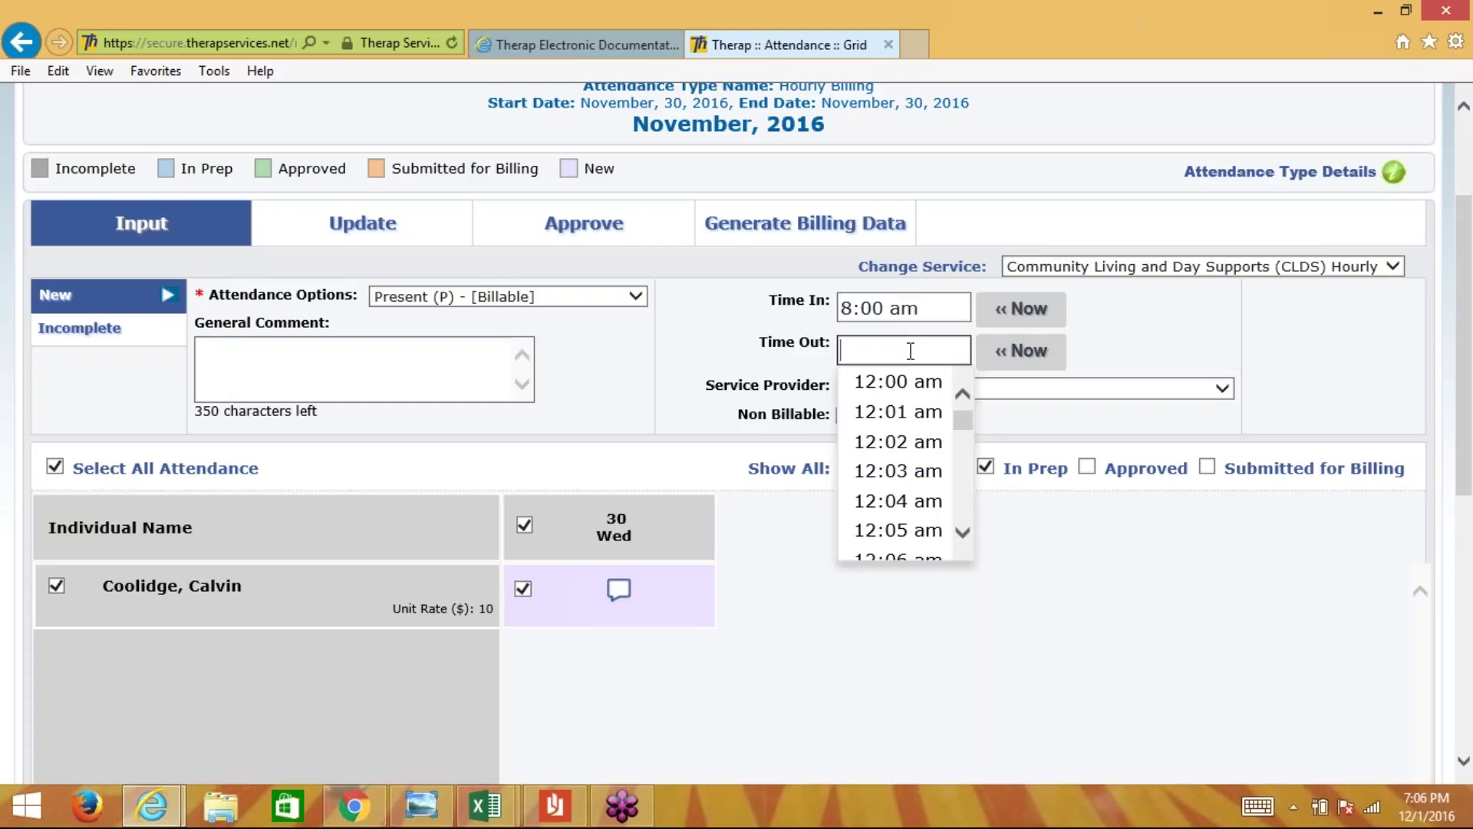
pyautogui.write('10:00 a')
pyautogui.click(1125, 325)
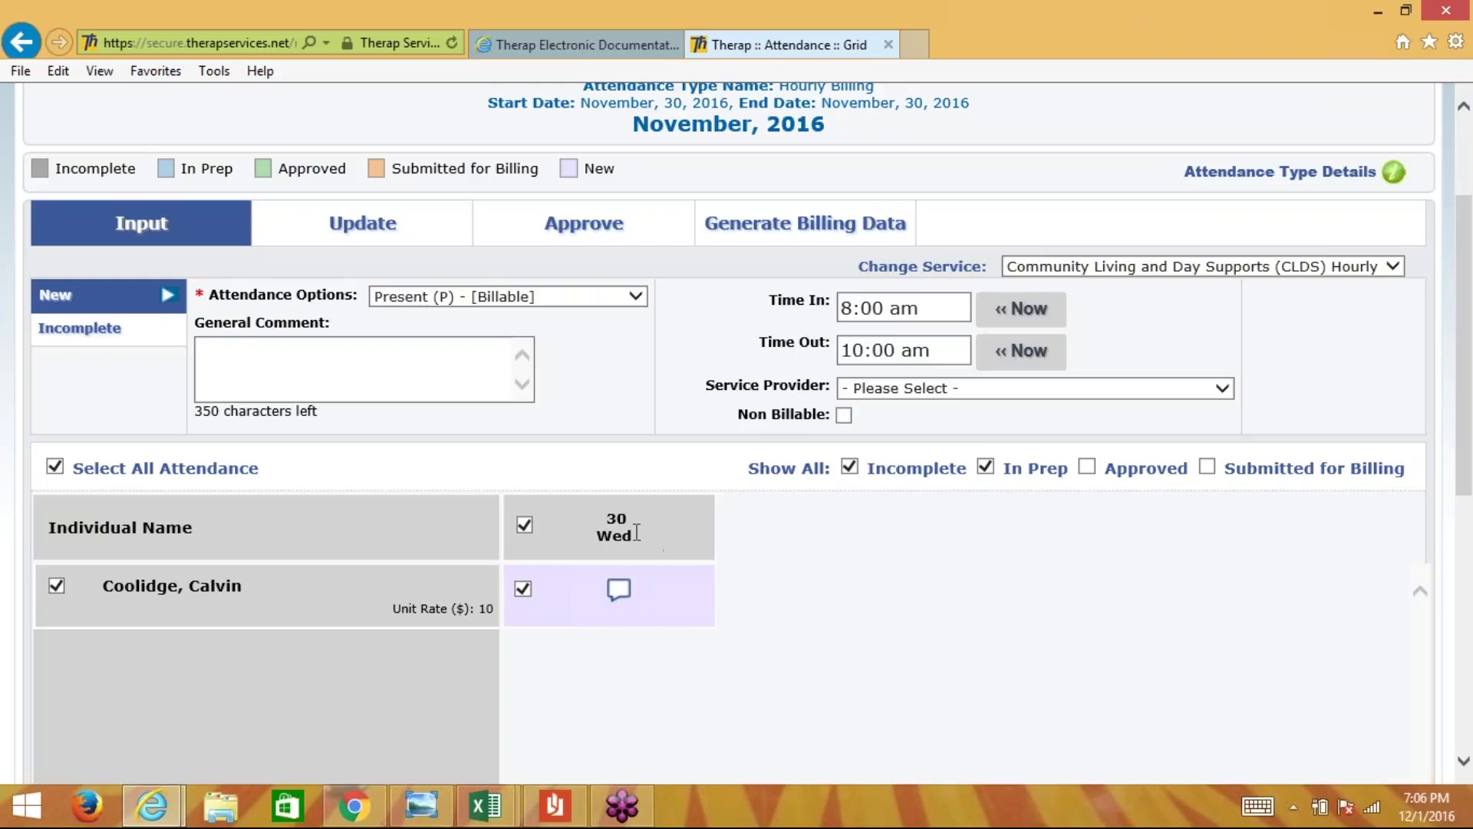
pyautogui.click(619, 589)
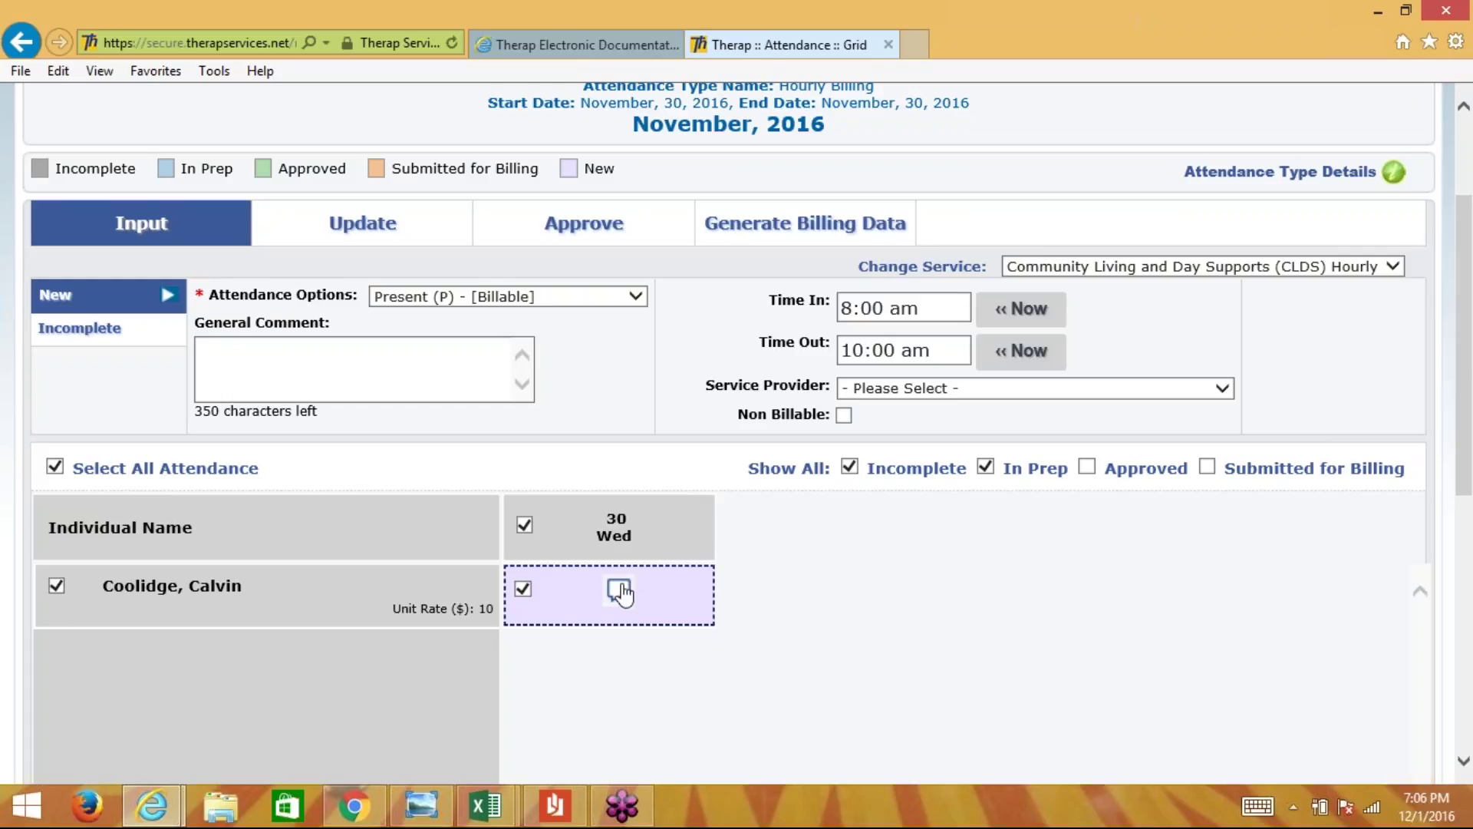
# - Save a Wed 30 comment saying they went to the YMCA and worked out with the individual
pyautogui.click(619, 589)
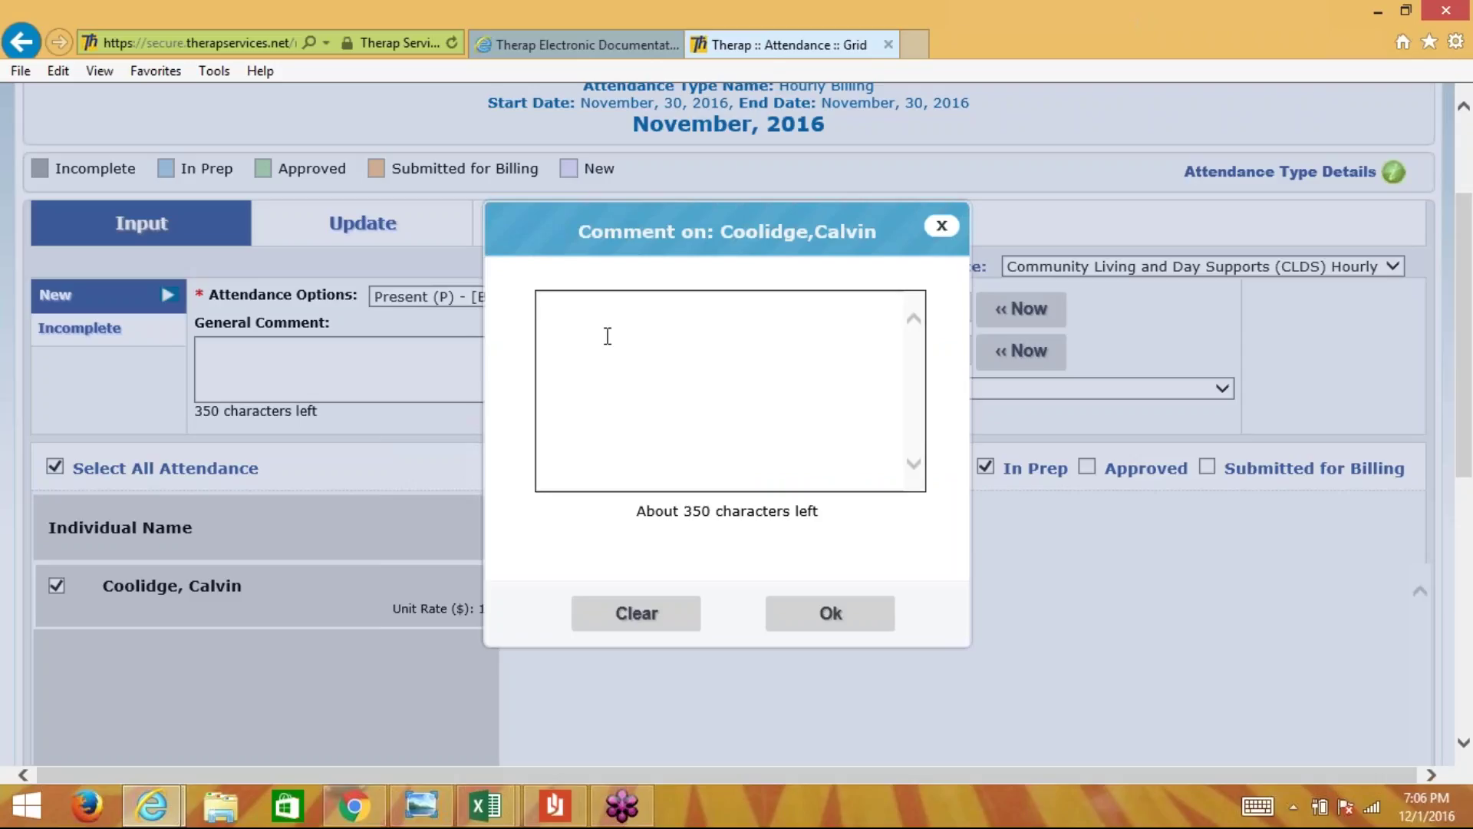
pyautogui.write('Went to the YMCA, work')
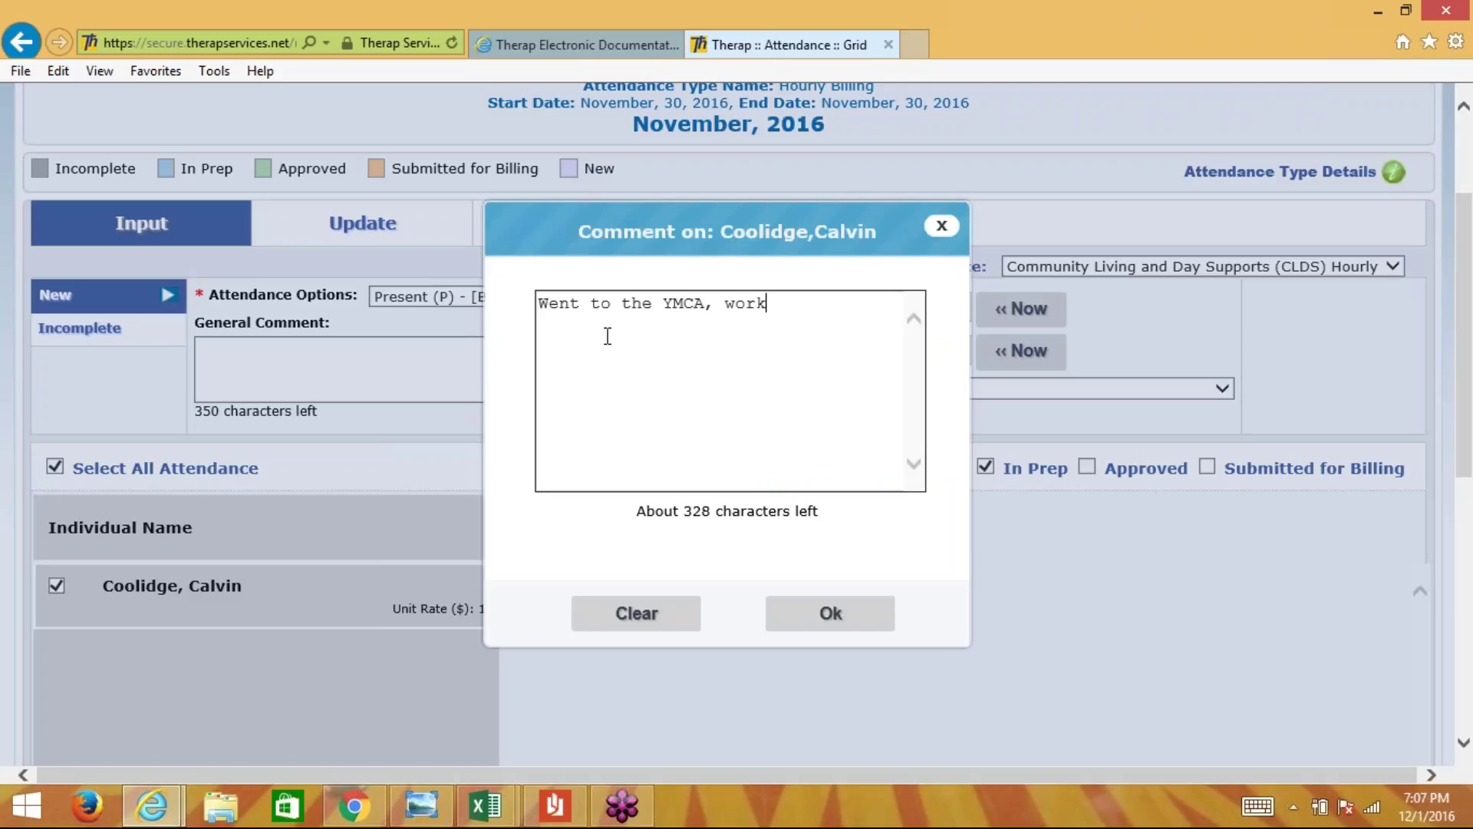
pyautogui.write('edout with')
pyautogui.press('BackSpace')
pyautogui.press('BackSpace')
pyautogui.press('BackSpace')
pyautogui.press('BackSpace')
pyautogui.press('BackSpace')
pyautogui.press('BackSpace')
pyautogui.press('BackSpace')
pyautogui.press('BackSpace')
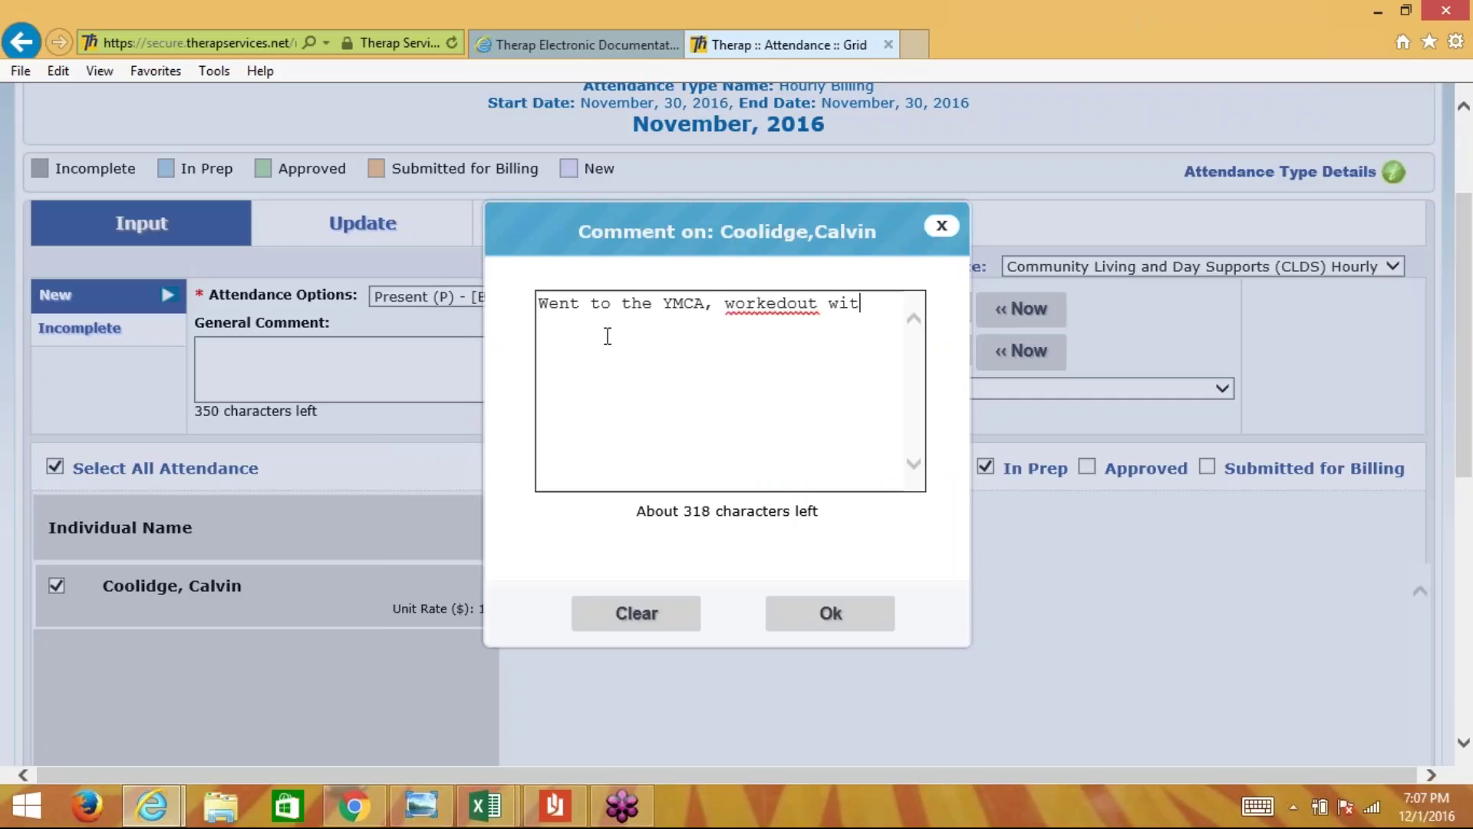
pyautogui.write('out w')
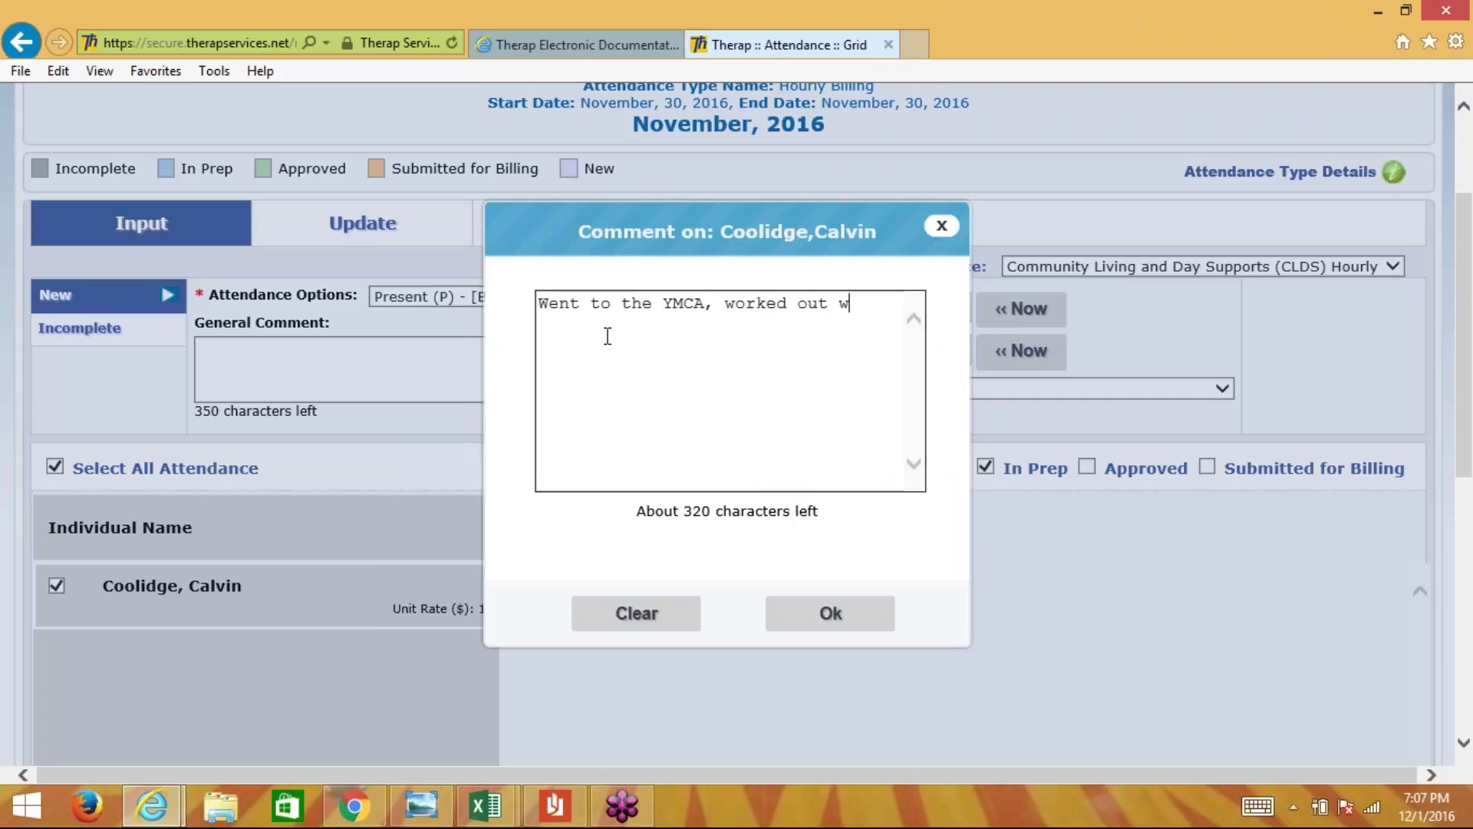
pyautogui.write('ith Calvin.')
pyautogui.click(805, 620)
pyautogui.click(579, 569)
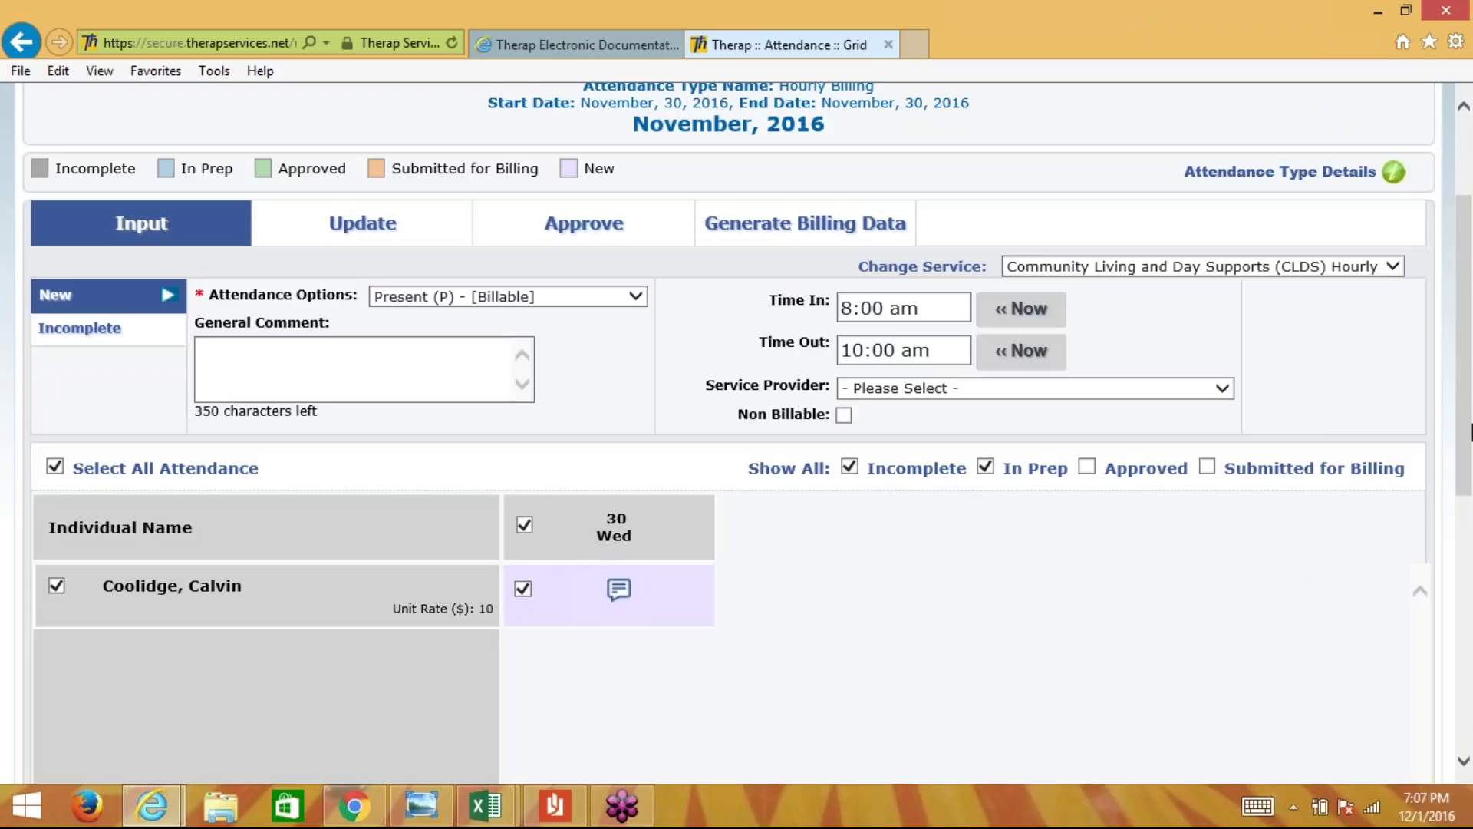
# - Save the Wed 30 attendance record and close the 'Successfully Saved' banner
pyautogui.moveTo(1469, 433); pyautogui.dragTo(1469, 589)
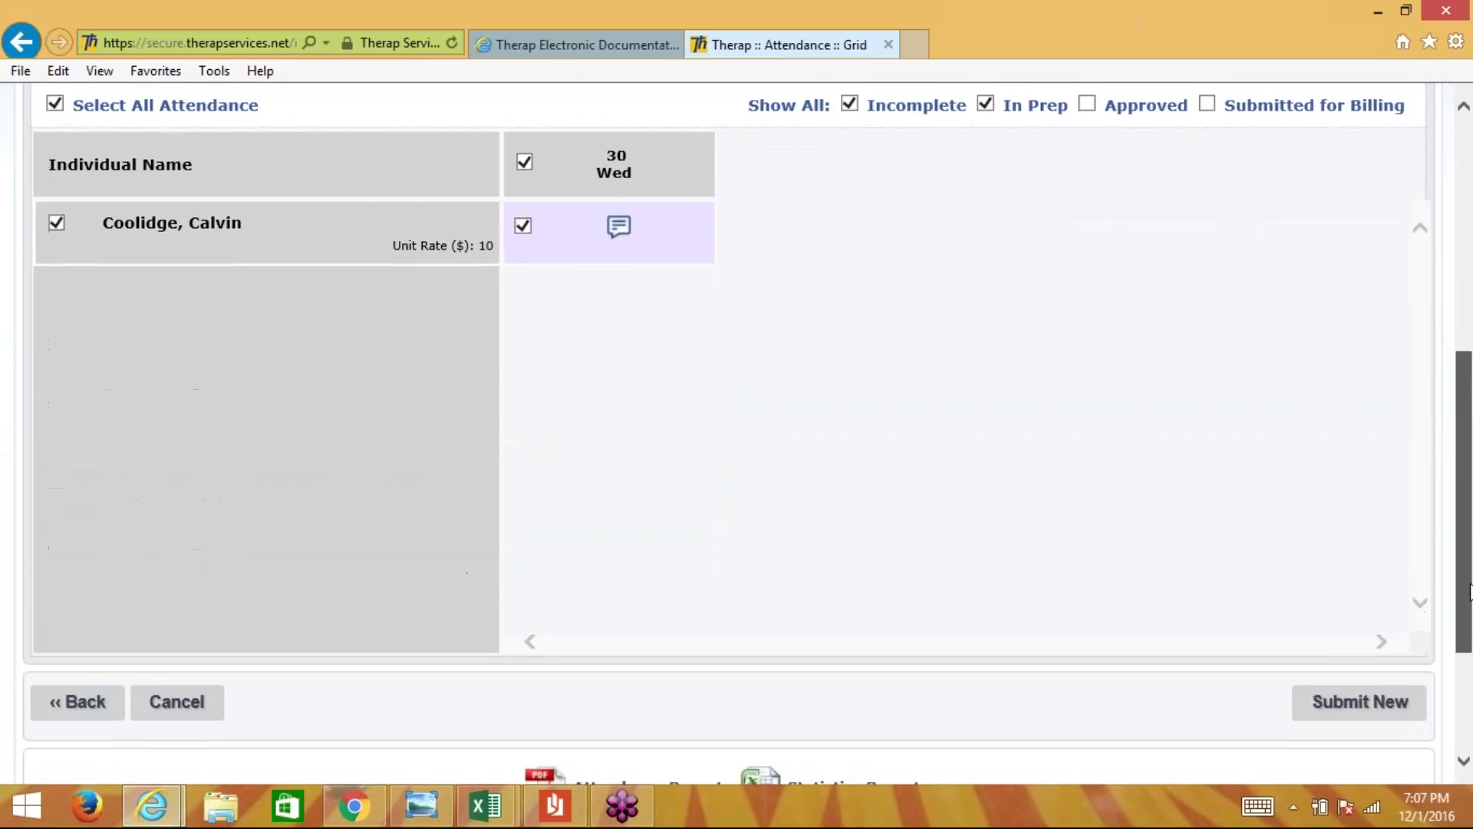
pyautogui.click(1344, 712)
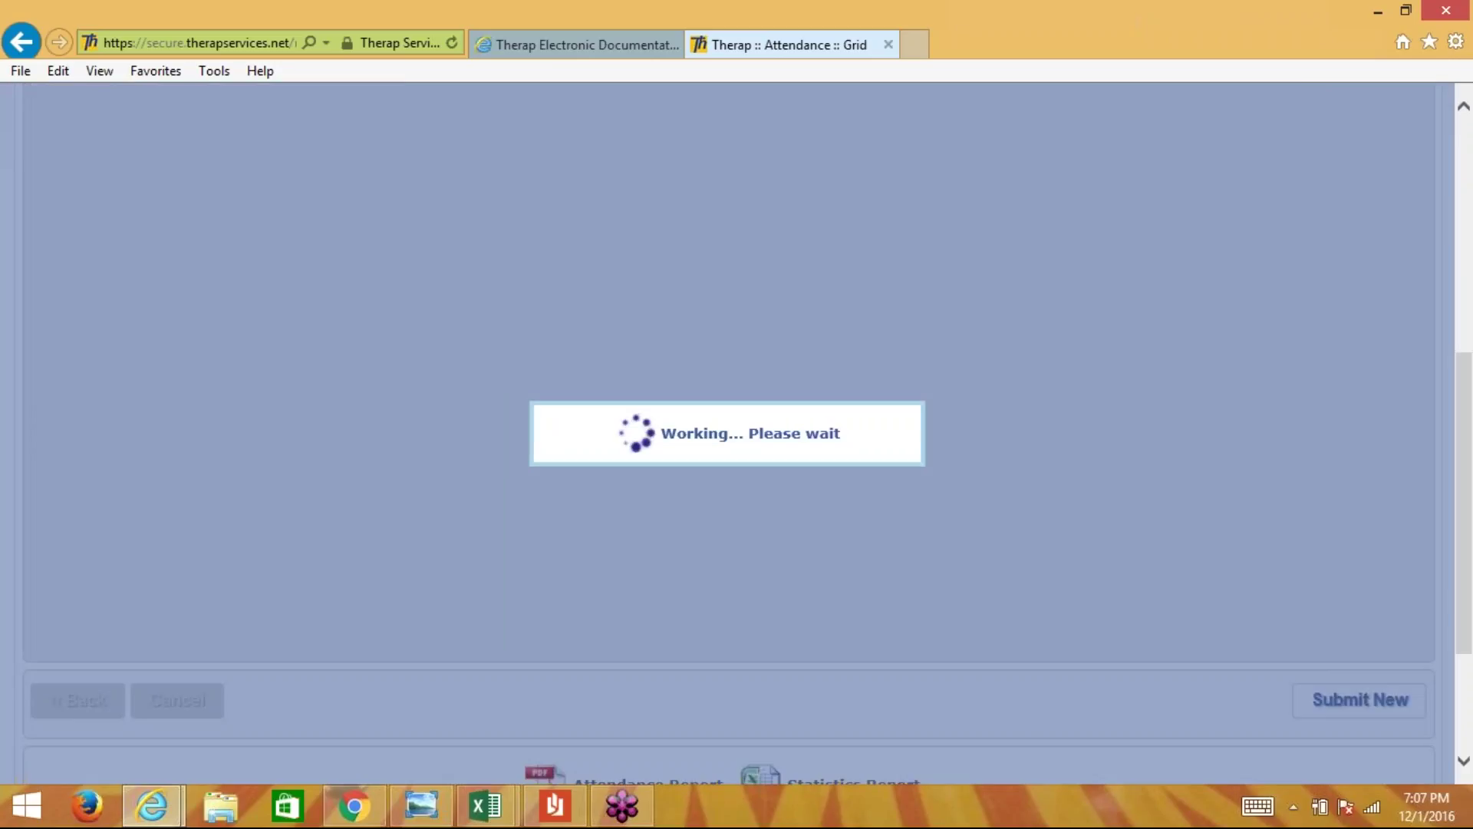
pyautogui.moveTo(1467, 424); pyautogui.dragTo(1469, 225)
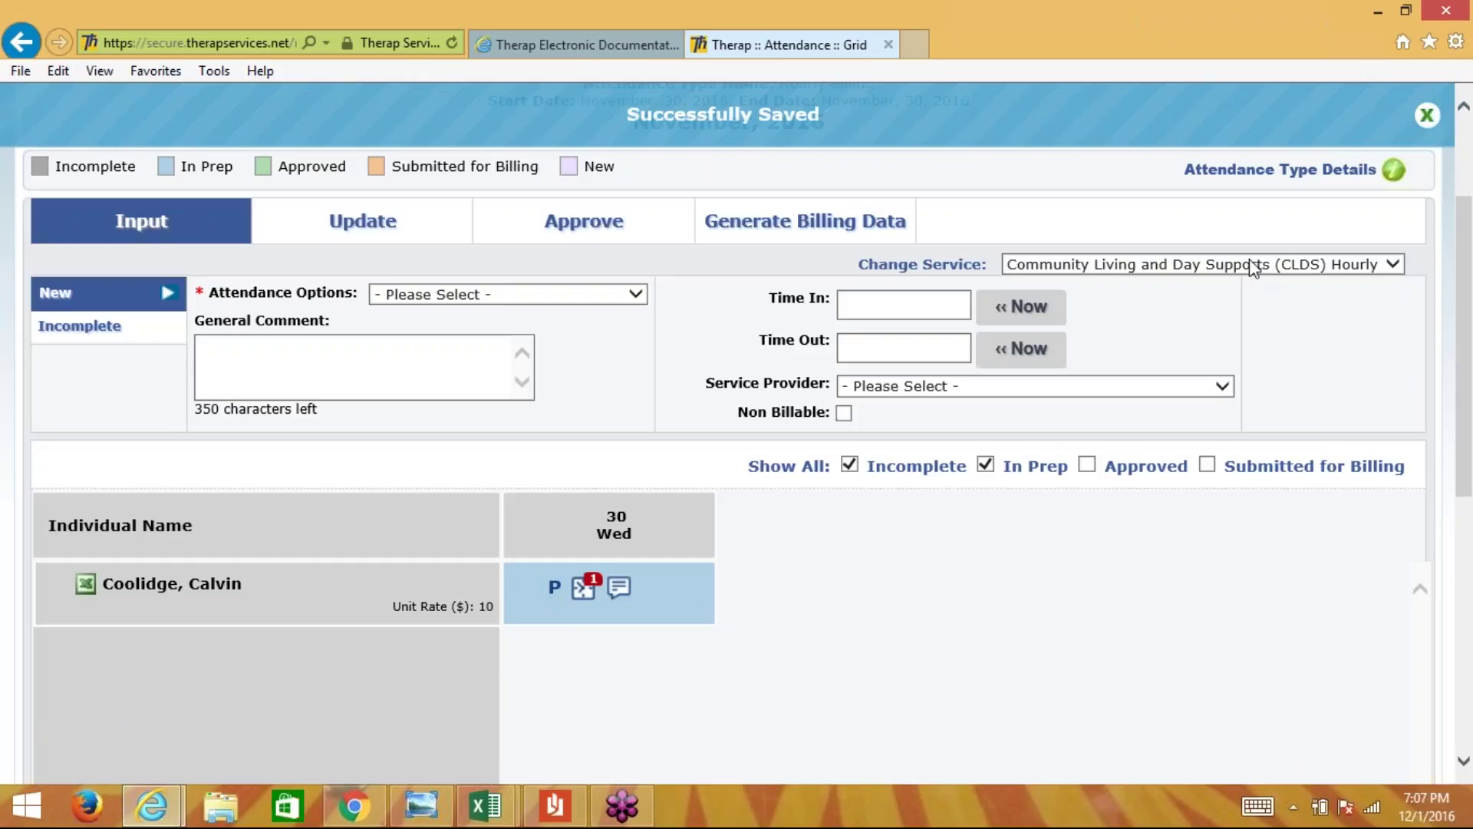
pyautogui.click(1424, 118)
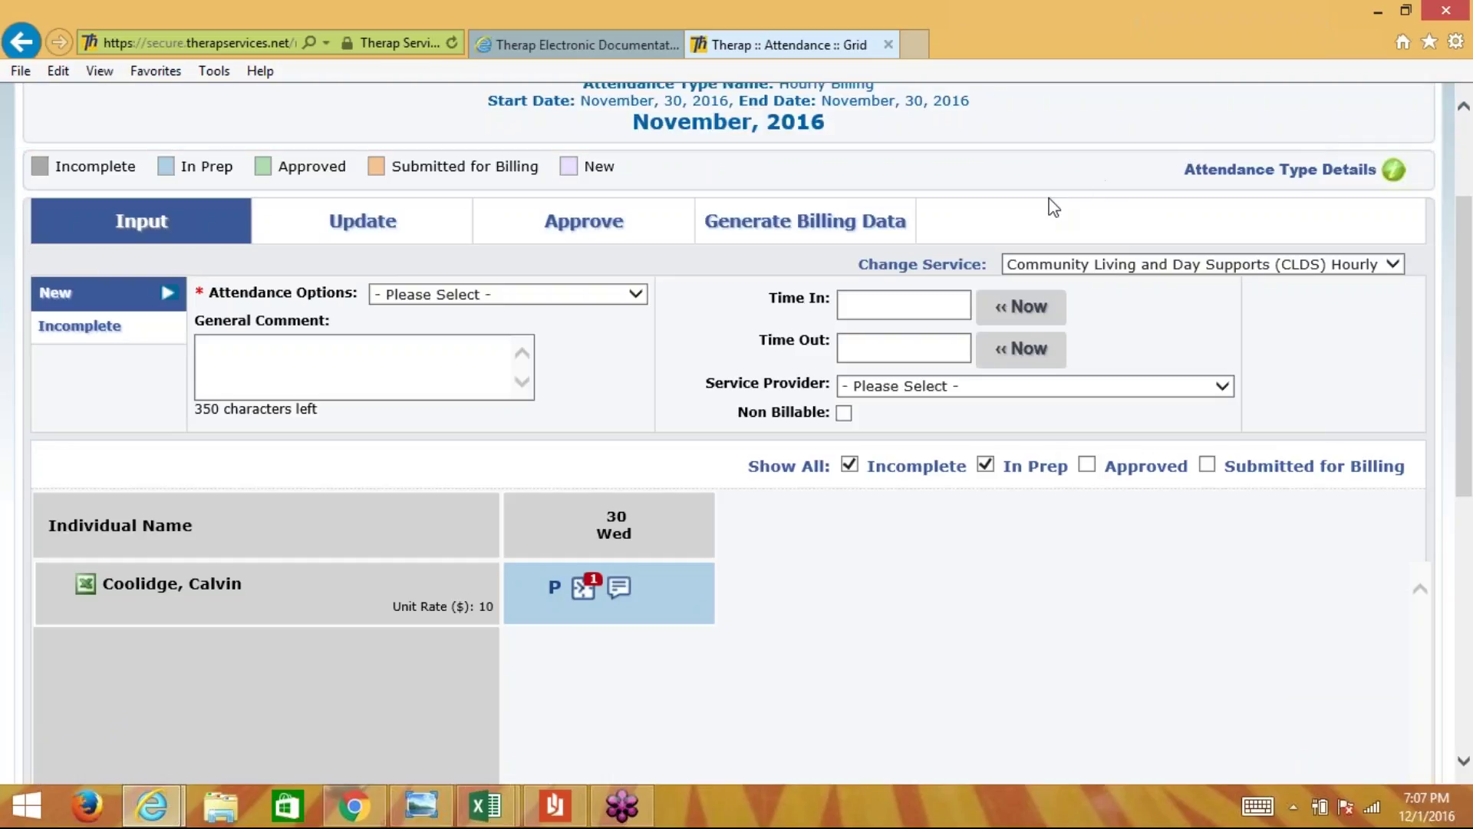
pyautogui.scroll(3, 1052, 205)
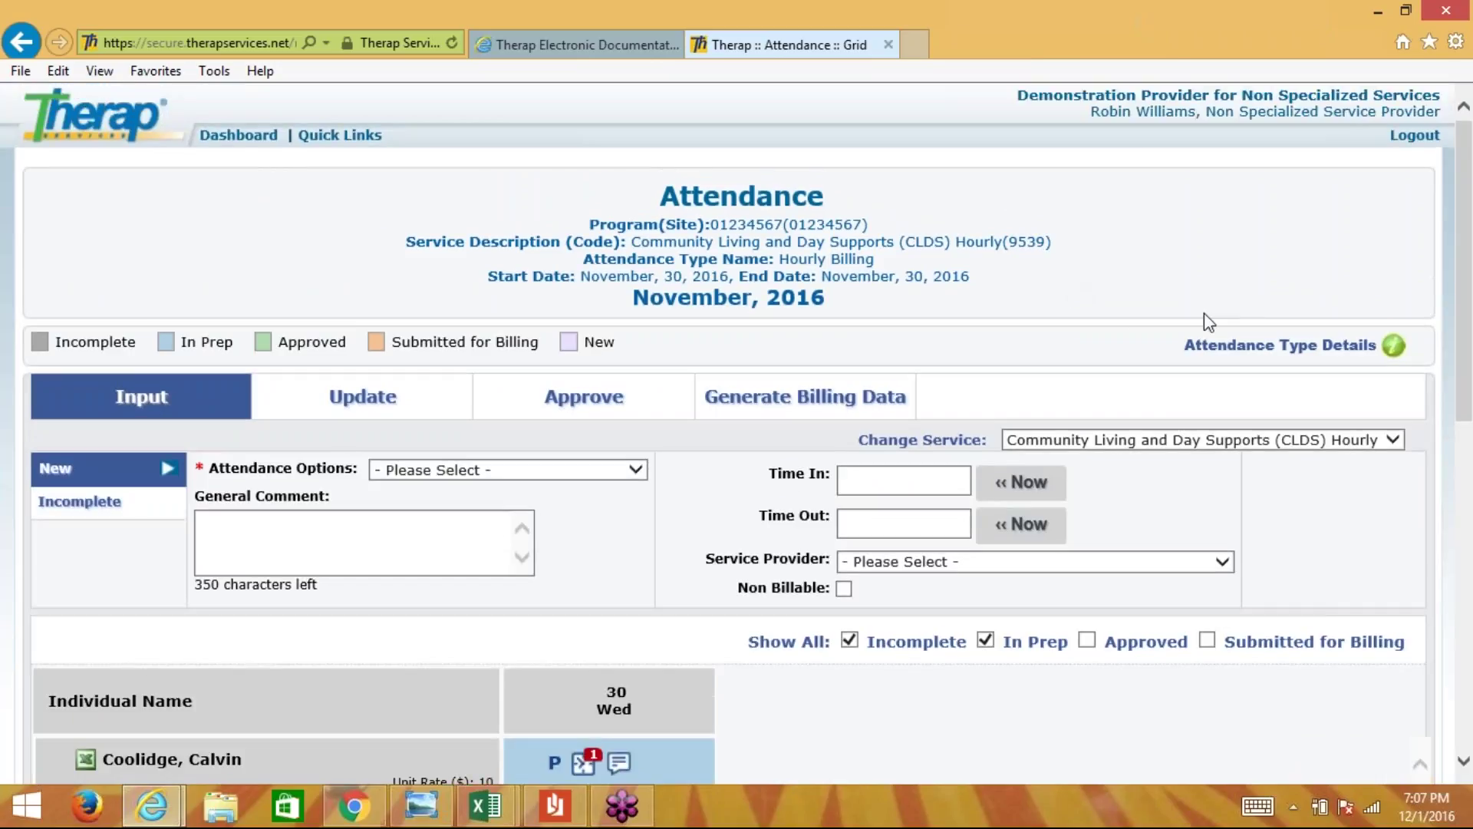
pyautogui.scroll(-2, 1126, 336)
pyautogui.scroll(-2, 1125, 330)
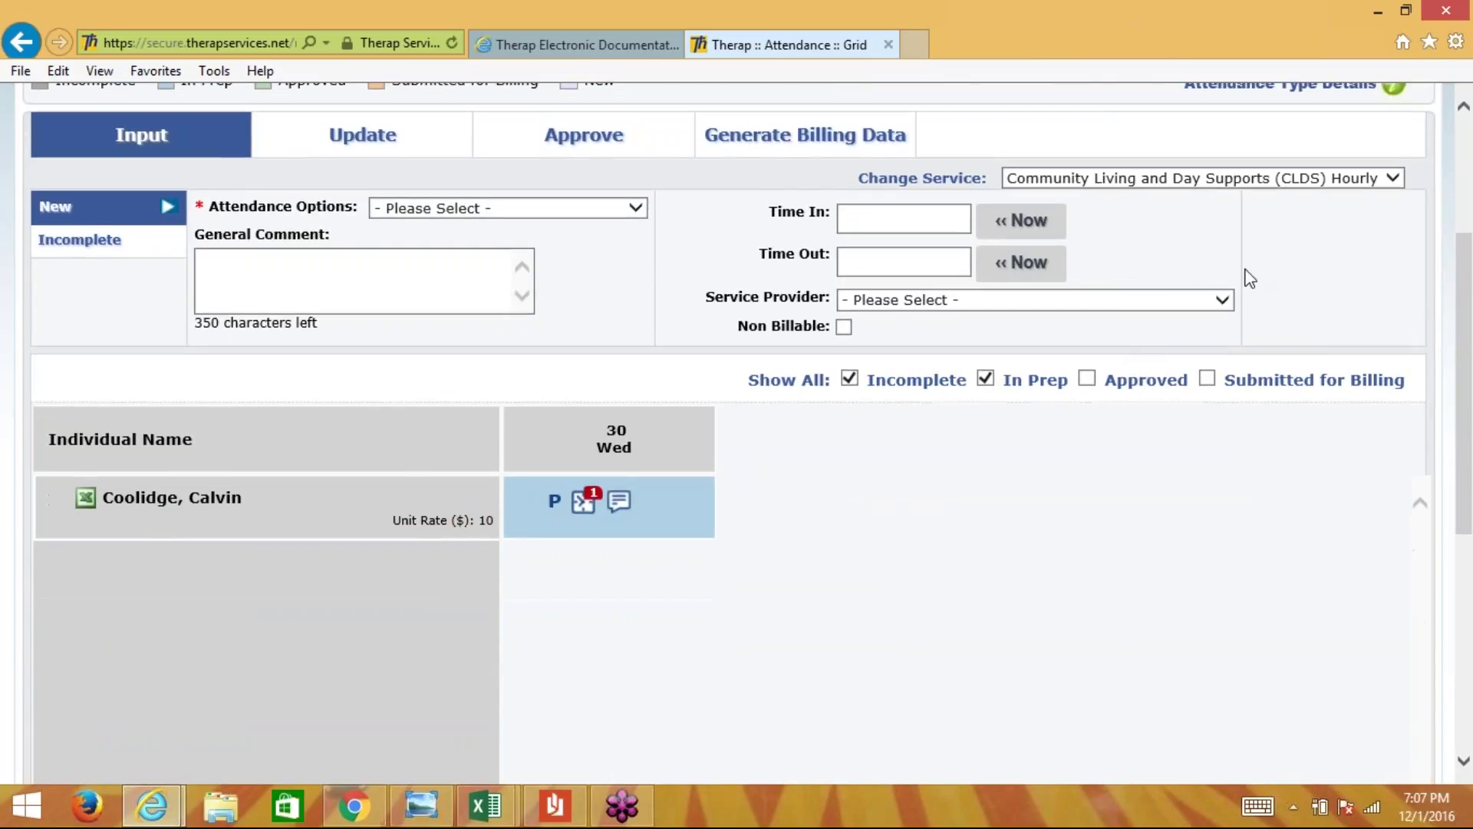
pyautogui.click(903, 311)
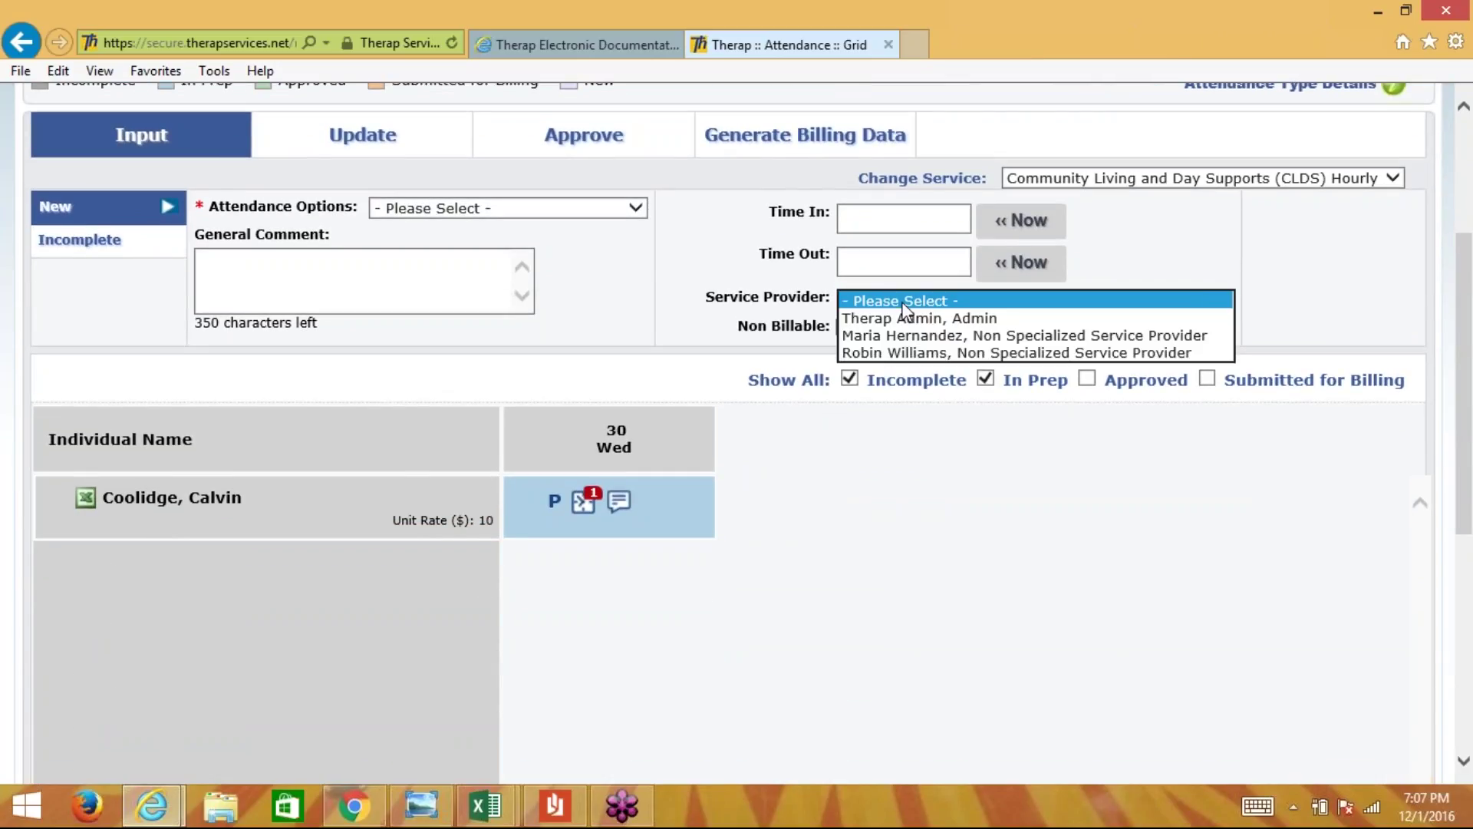
pyautogui.click(905, 307)
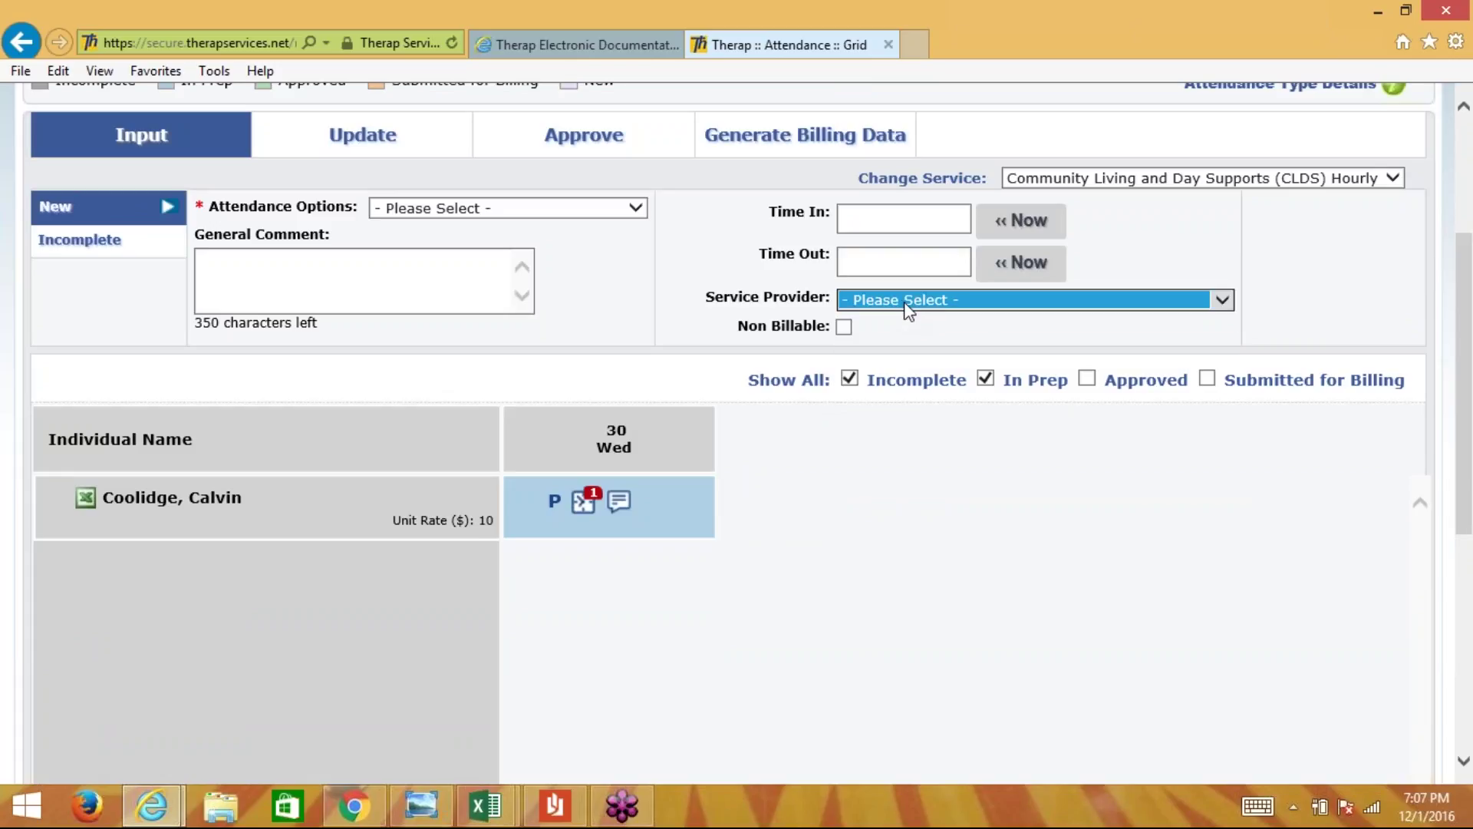
pyautogui.click(1025, 244)
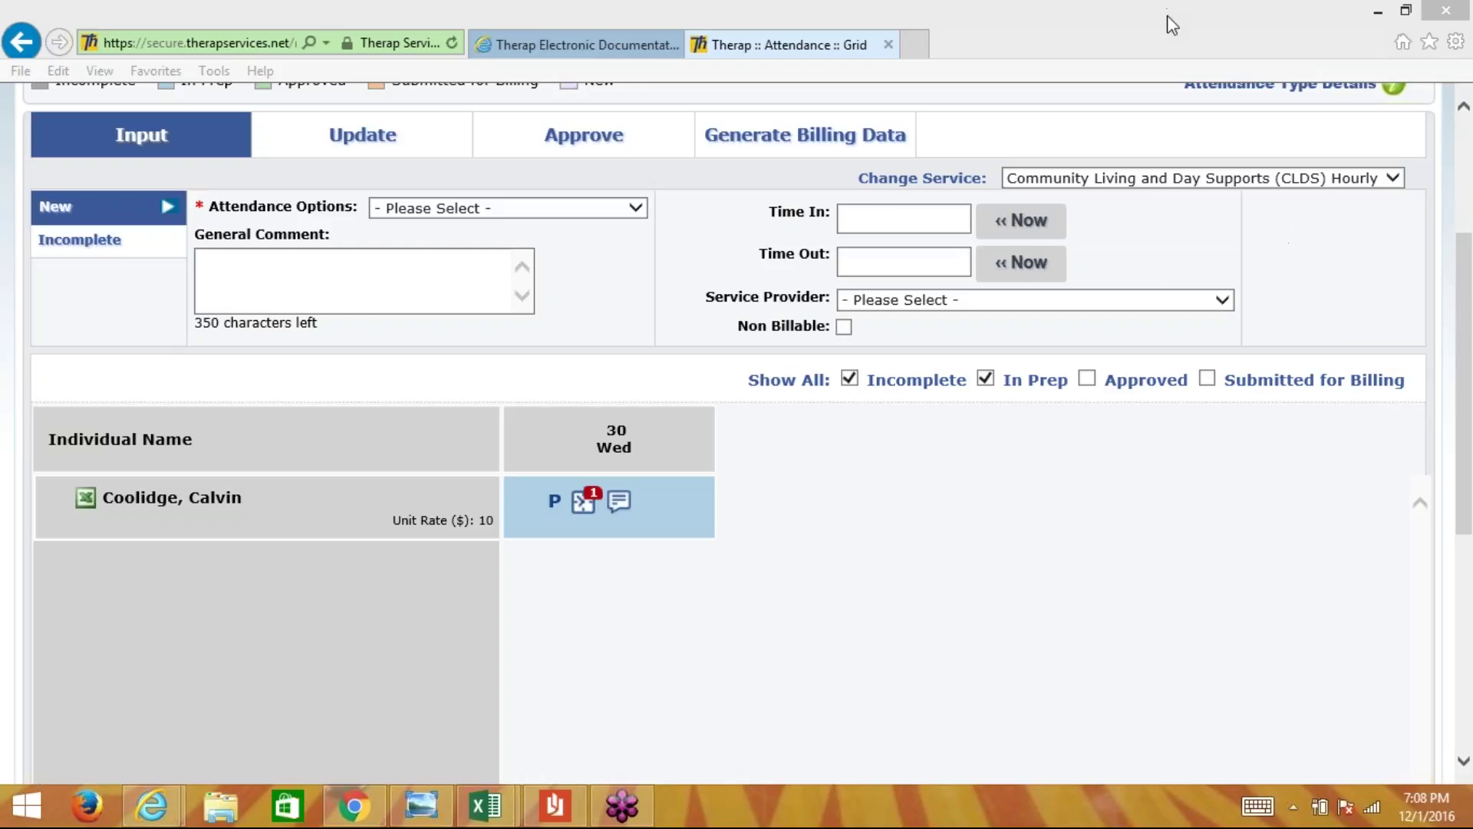
pyautogui.click(583, 510)
# - Open the Wed 30 present entry and add another Time In/Out row
pyautogui.moveTo(587, 510)
pyautogui.click(553, 506)
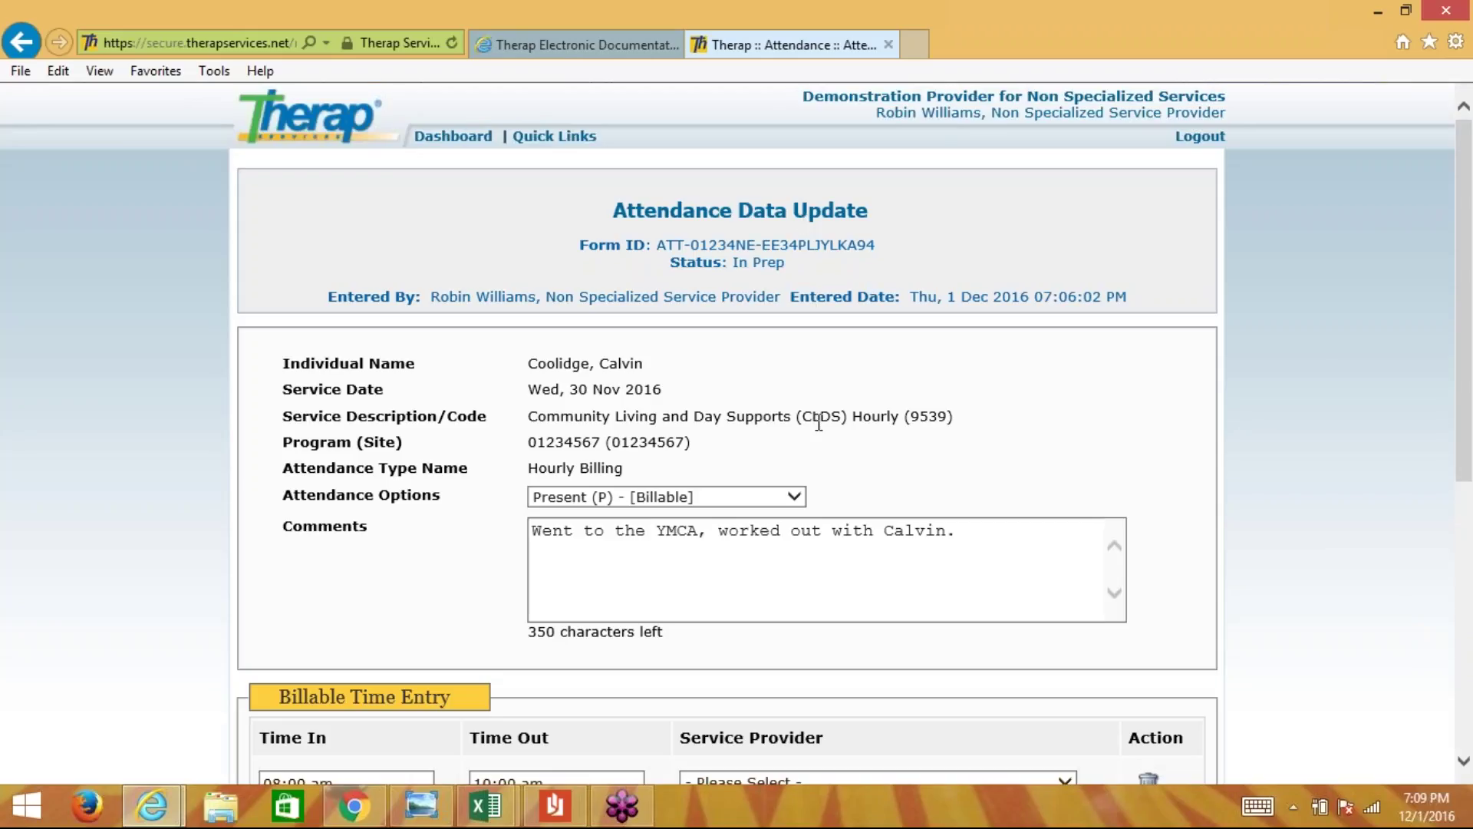
pyautogui.scroll(-3, 773, 307)
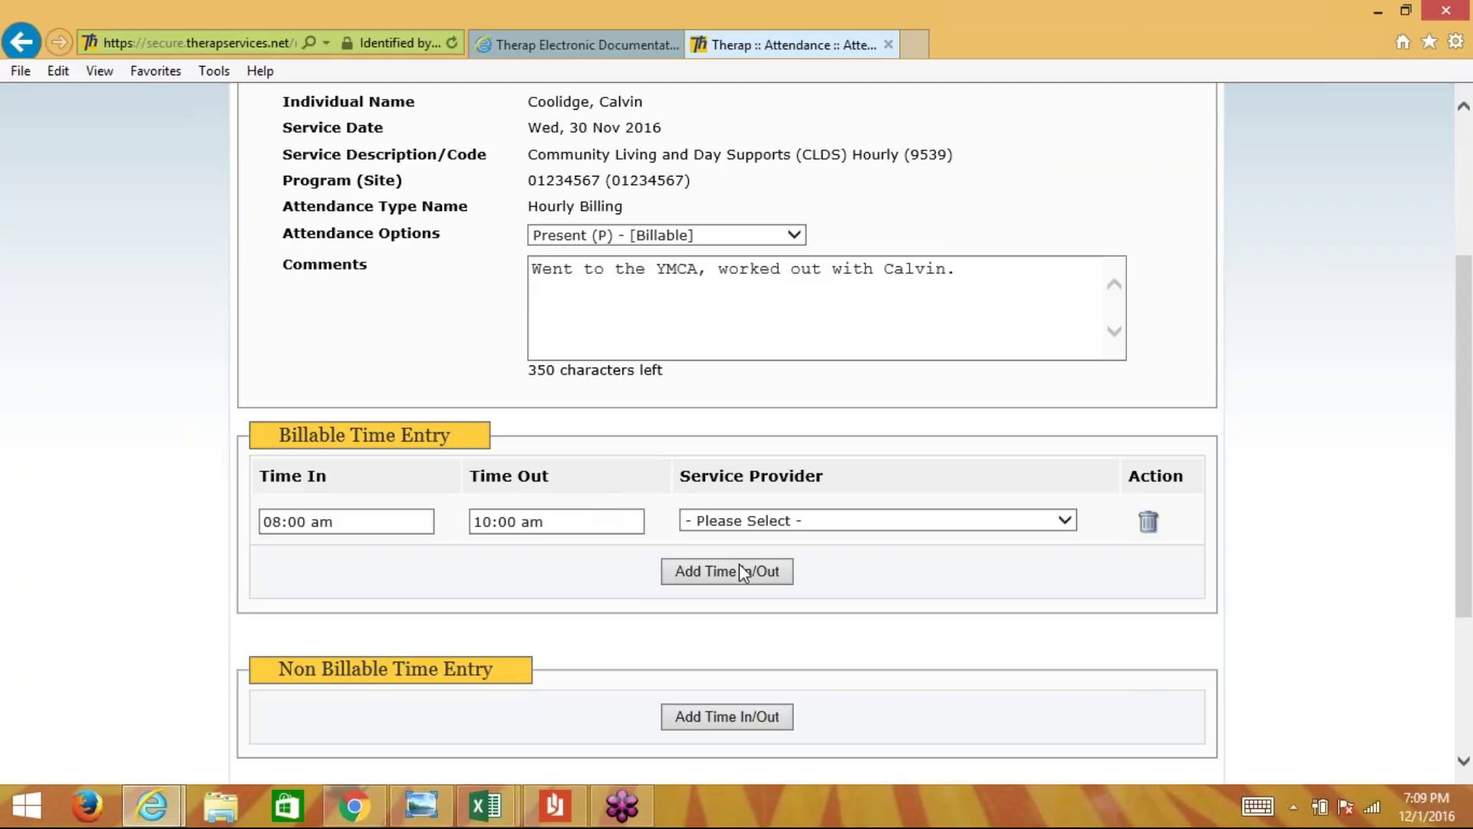
pyautogui.click(712, 574)
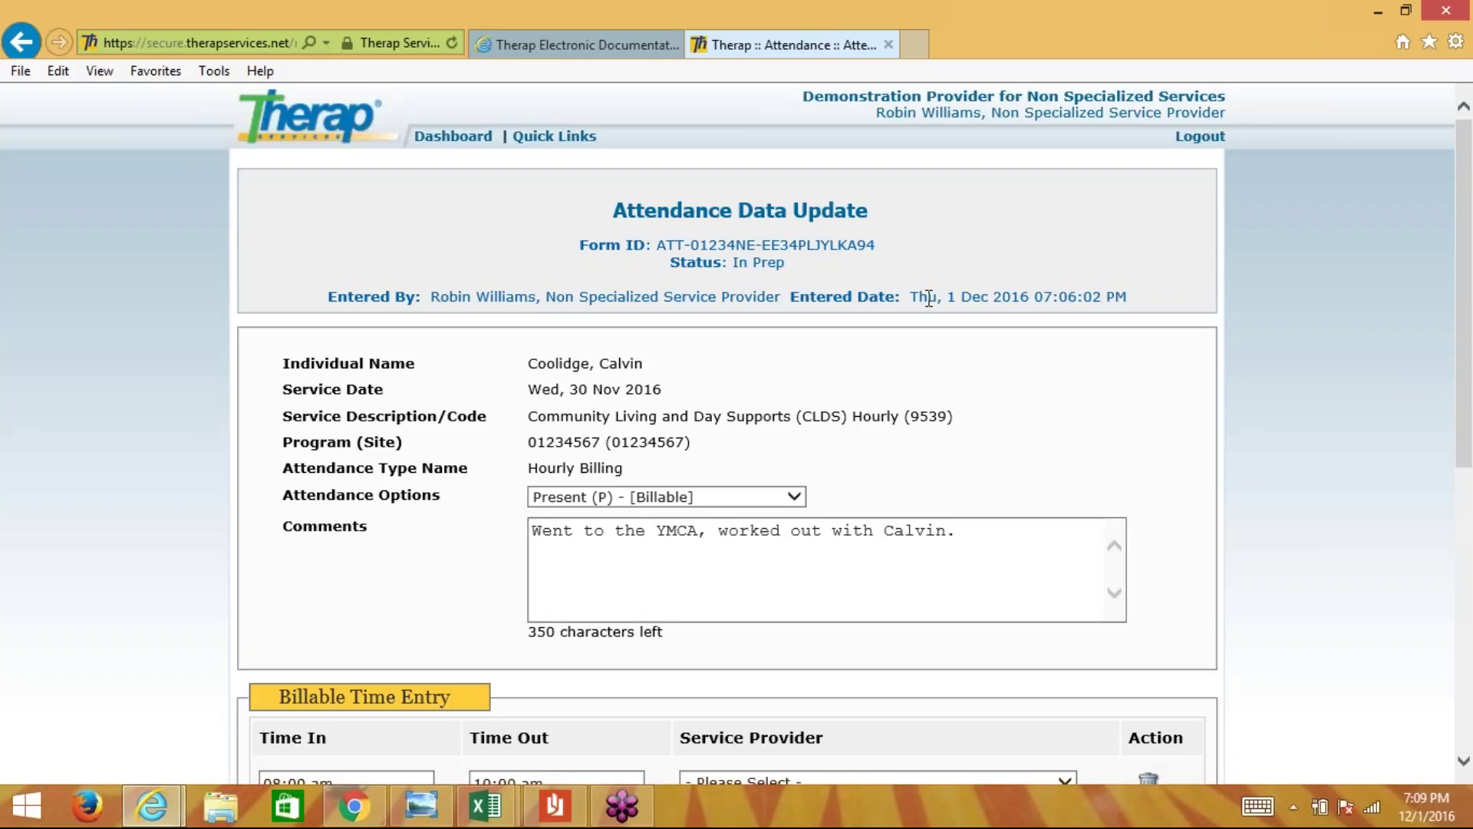
pyautogui.scroll(-6, 928, 299)
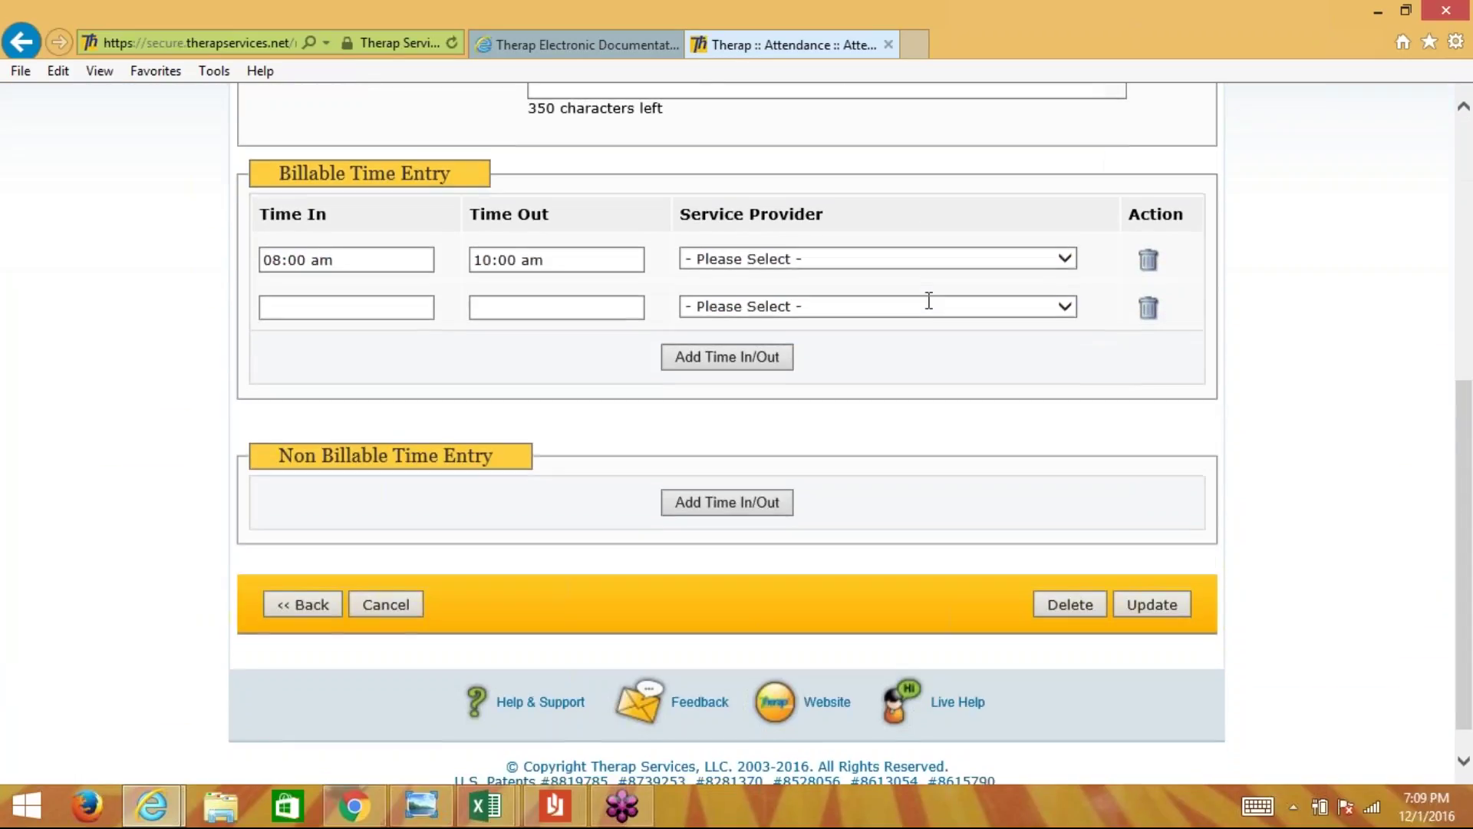
# - Set the new row to 1:00 pm in and 3:00 pm out
pyautogui.click(396, 307)
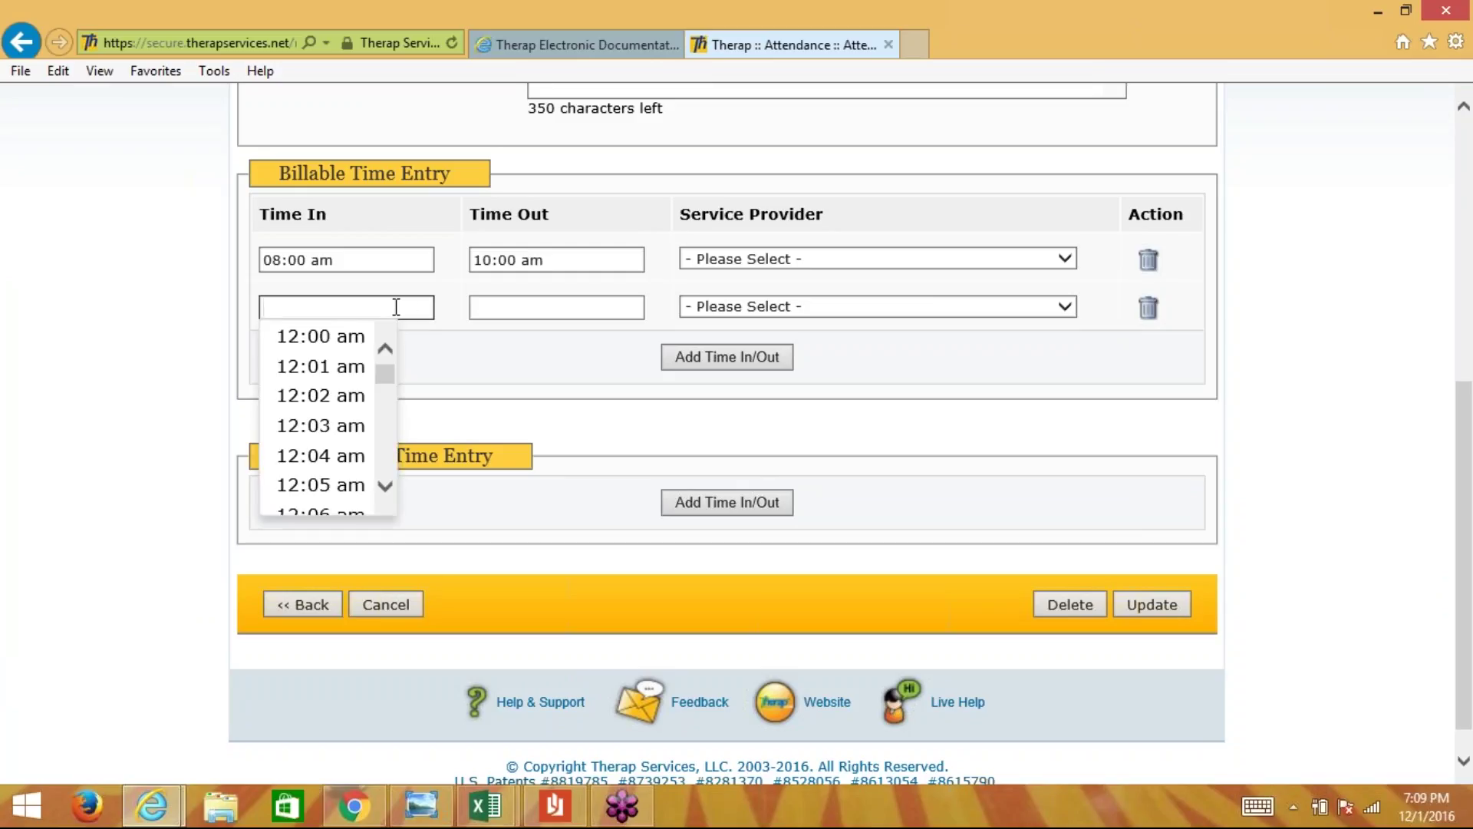
pyautogui.write('1:00p')
pyautogui.click(477, 306)
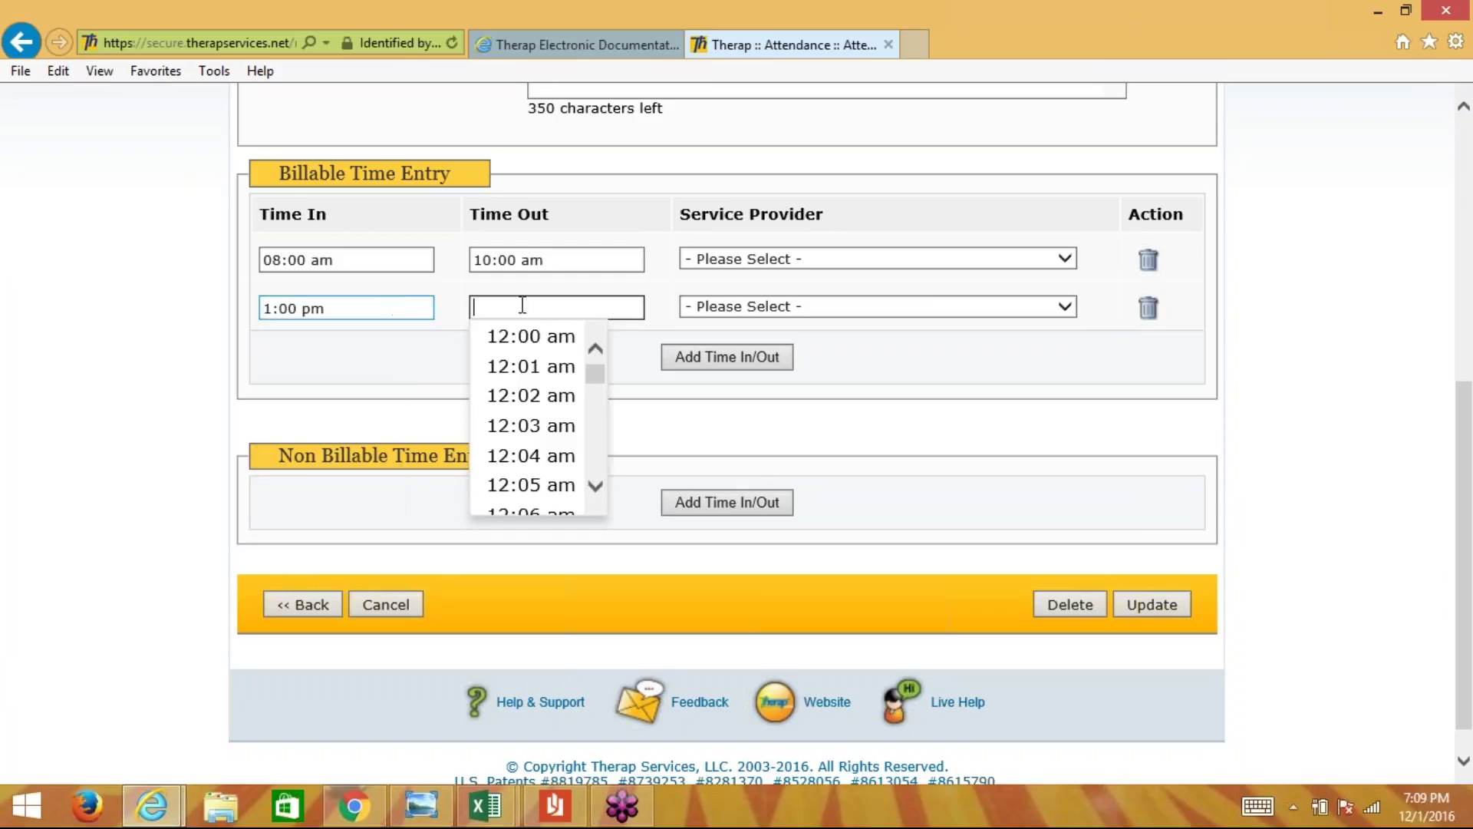
pyautogui.write('3:00p')
pyautogui.click(902, 371)
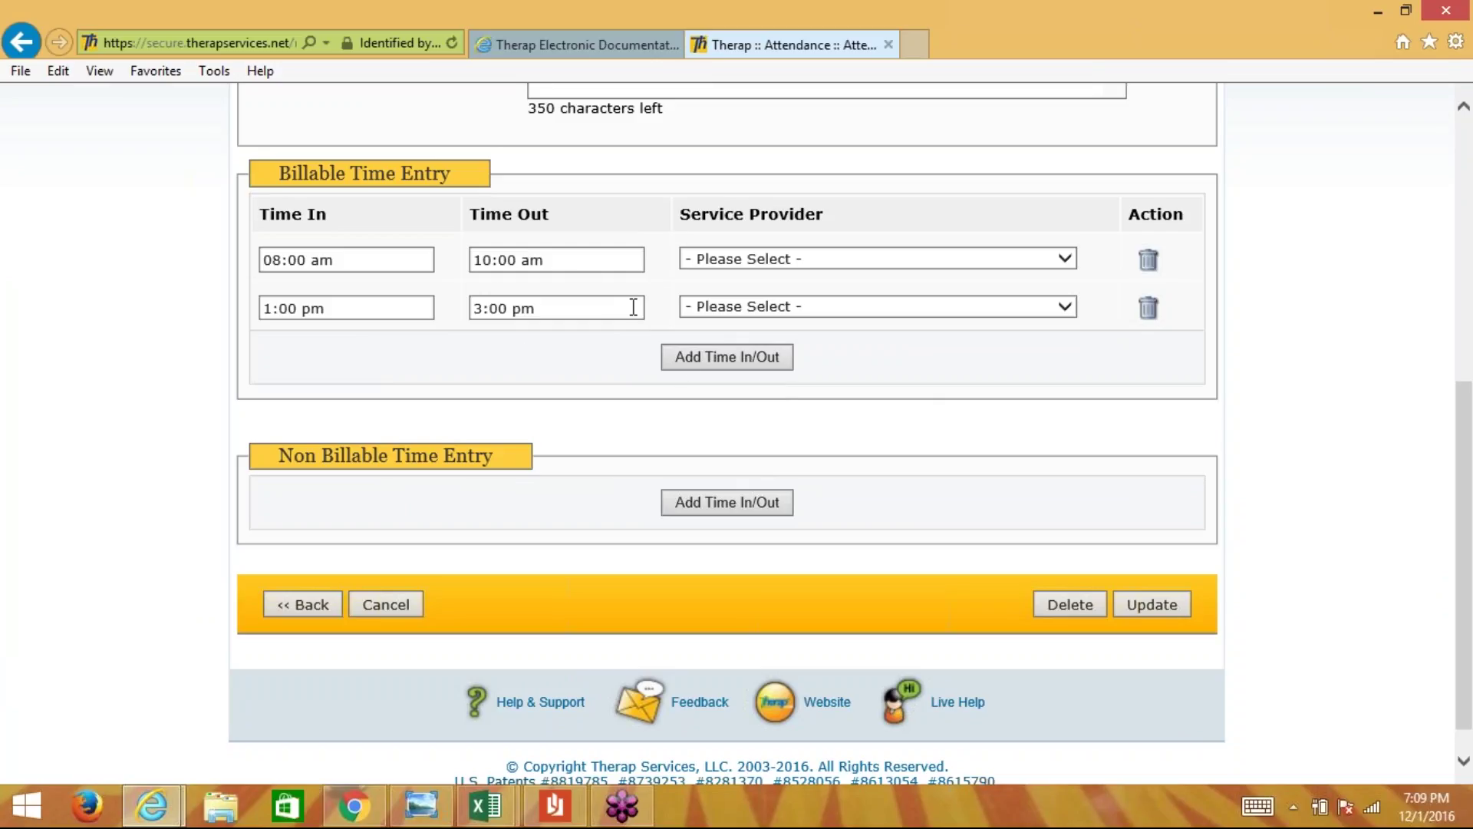
pyautogui.moveTo(1460, 425); pyautogui.dragTo(1208, 334)
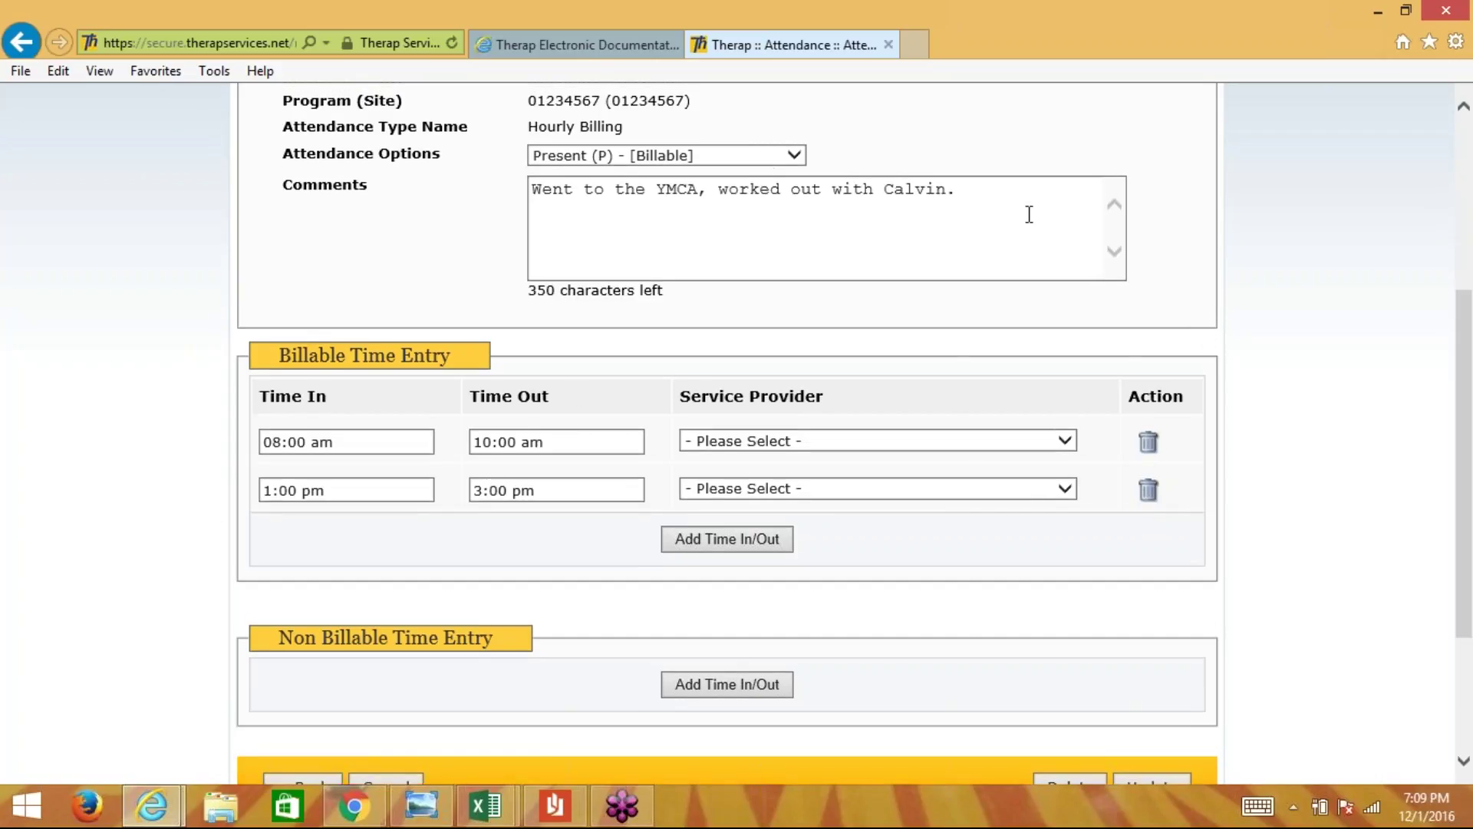
pyautogui.click(980, 194)
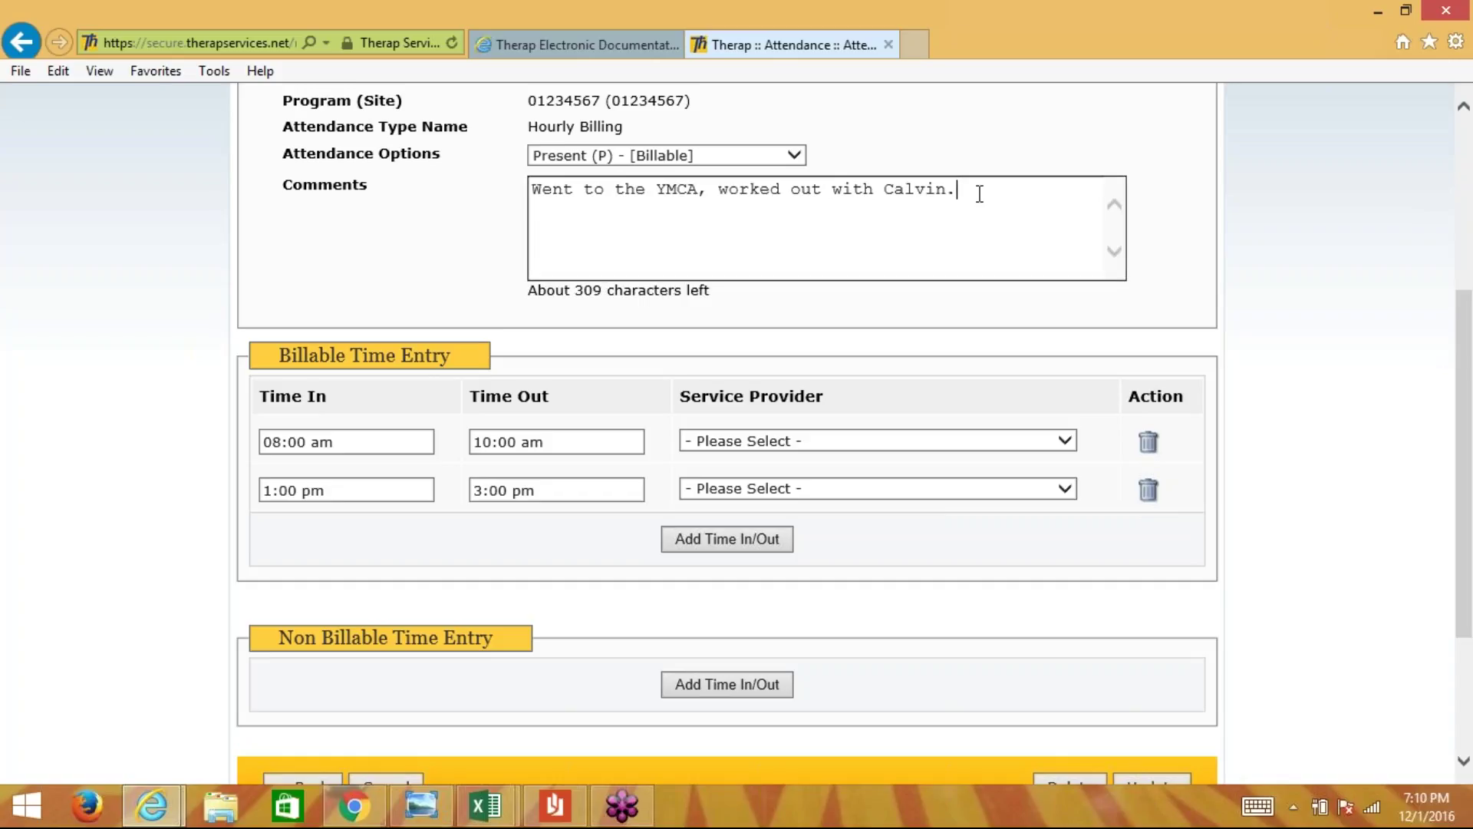
# - Append a dashed line and 'We went to the laundromat and finished laundry.' to the comment
pyautogui.write('******')
pyautogui.press('BackSpace')
pyautogui.press('BackSpace')
pyautogui.press('BackSpace')
pyautogui.press('BackSpace')
pyautogui.press('BackSpace')
pyautogui.press('BackSpace')
pyautogui.write('---------')
pyautogui.write('We went  t')
pyautogui.press('BackSpace')
pyautogui.press('BackSpace')
pyautogui.write('to the laundromat ')
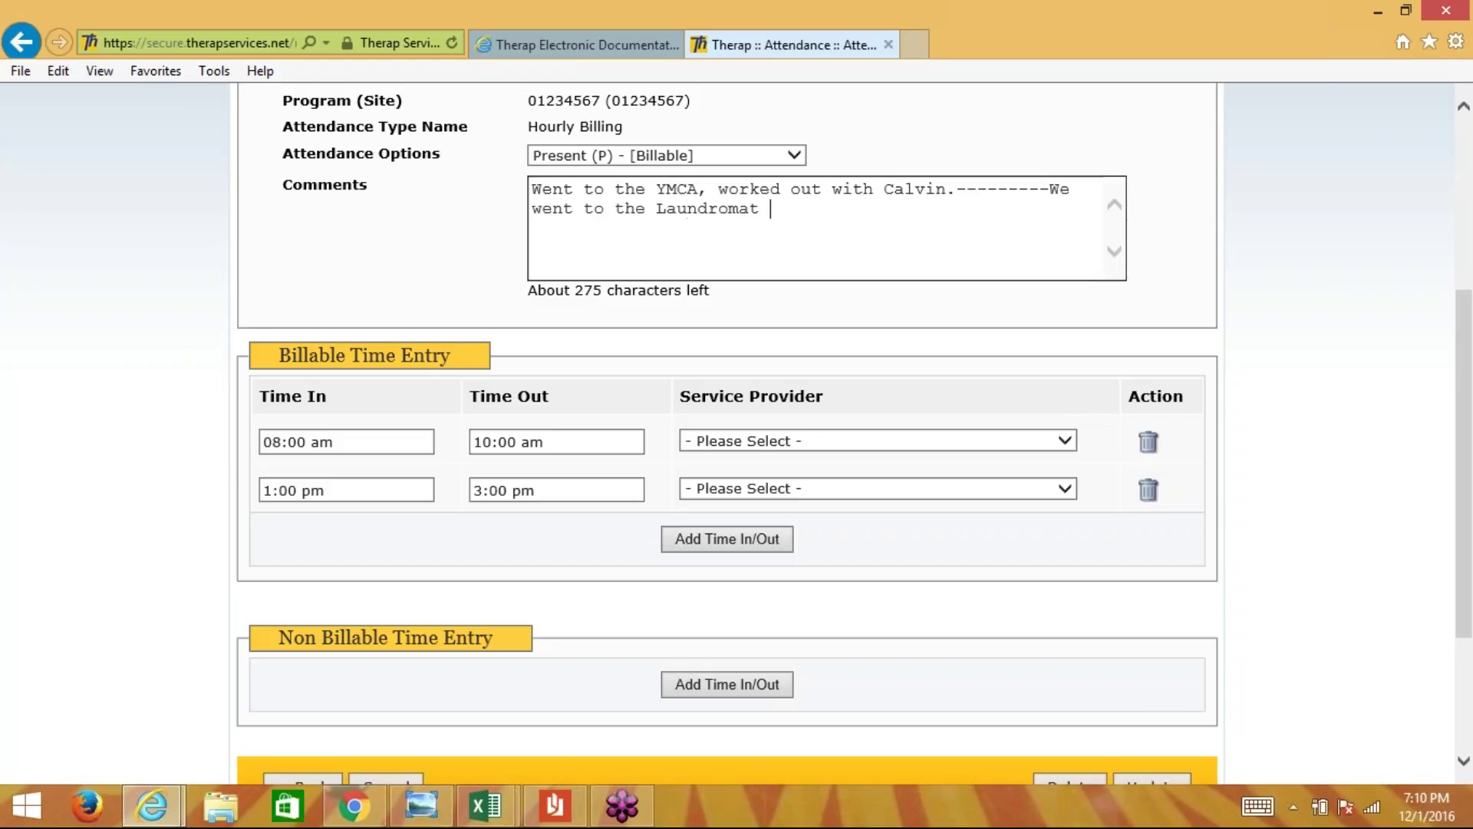
pyautogui.write('and finished laundry.')
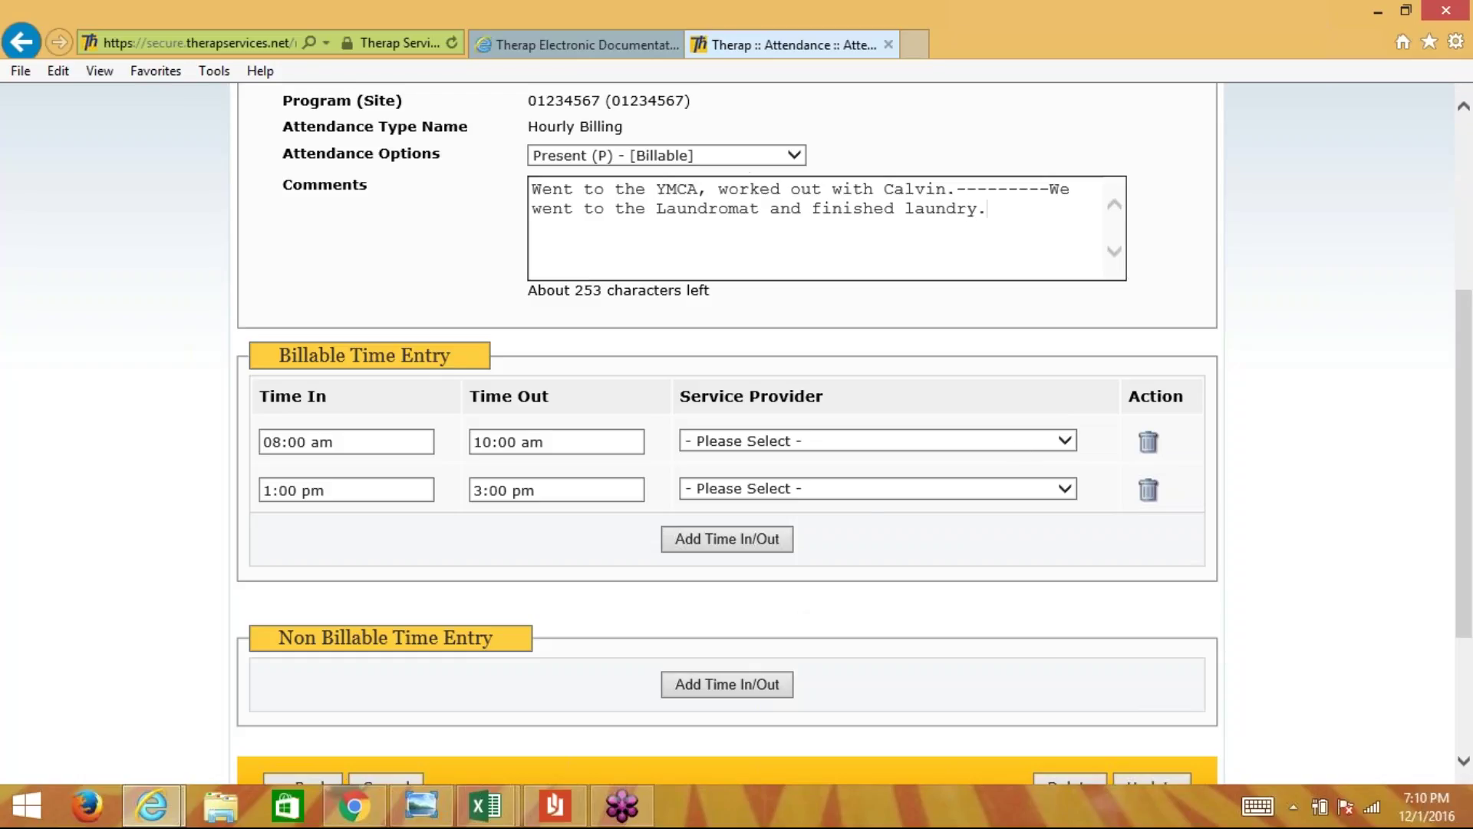
pyautogui.scroll(-2, 1469, 560)
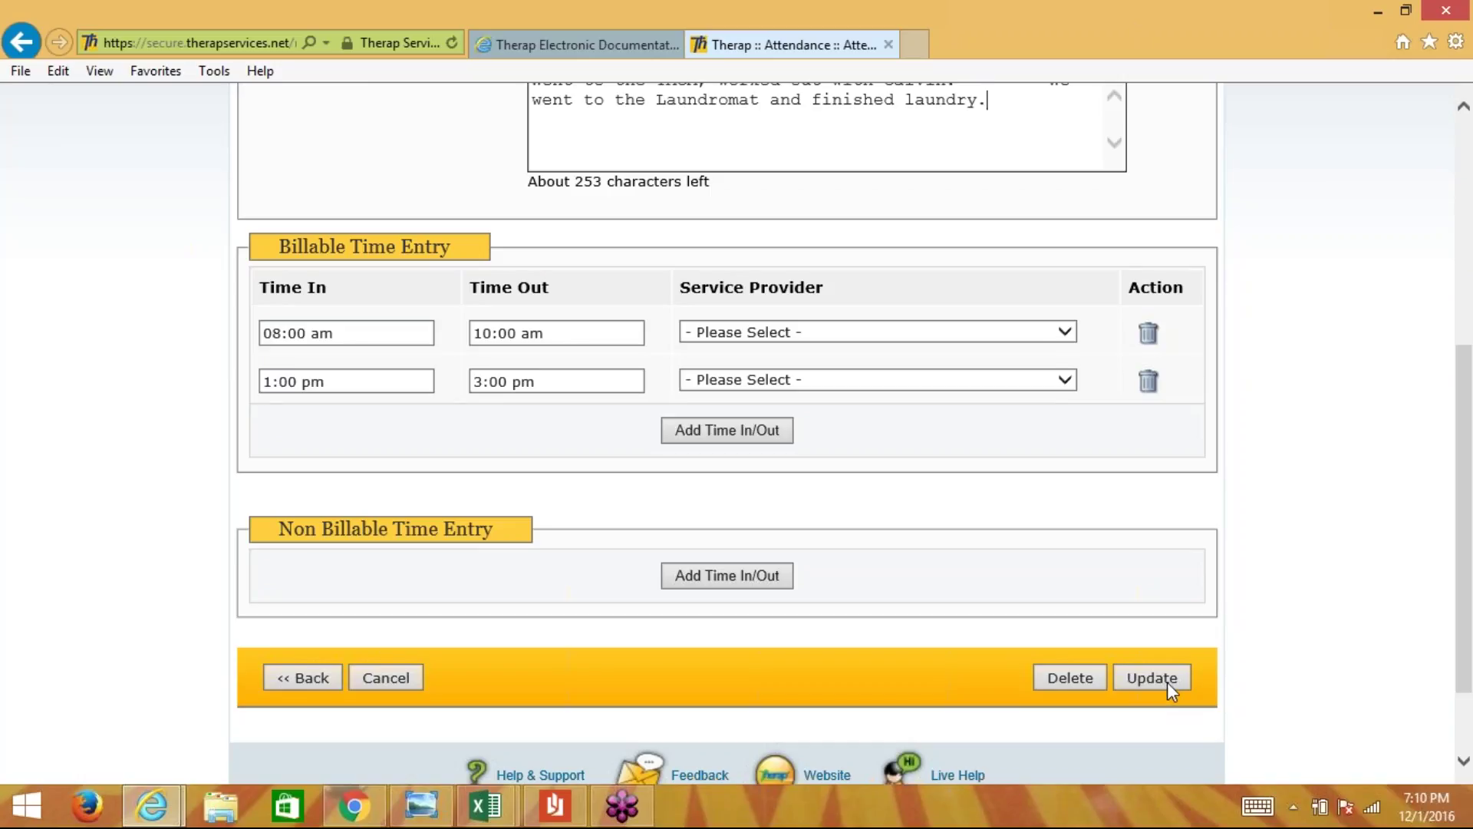
# - Update the Wed 30 entry and check the grid shows both time slots and the comment
pyautogui.click(1167, 681)
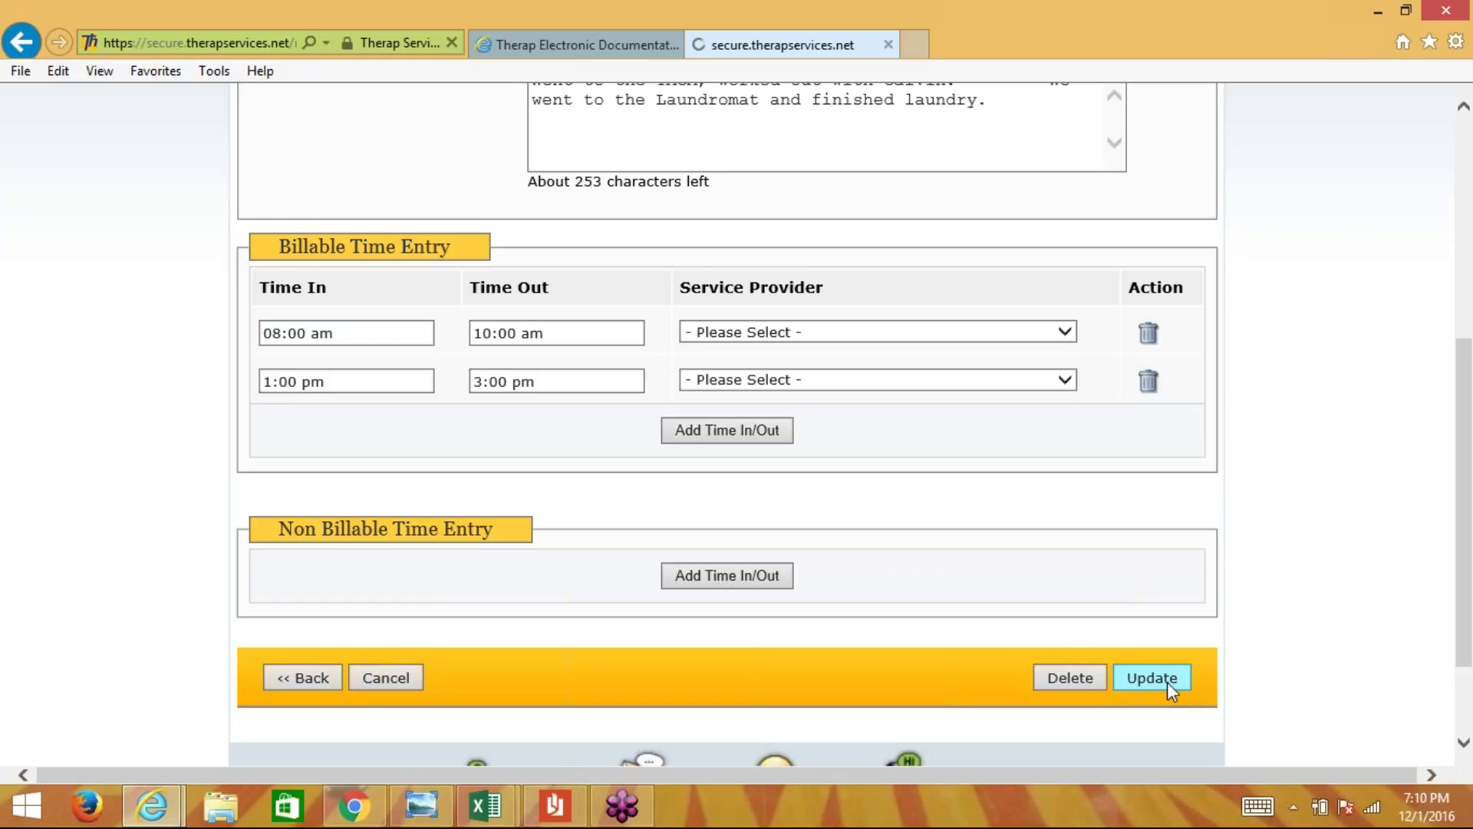
pyautogui.scroll(-3, 1167, 681)
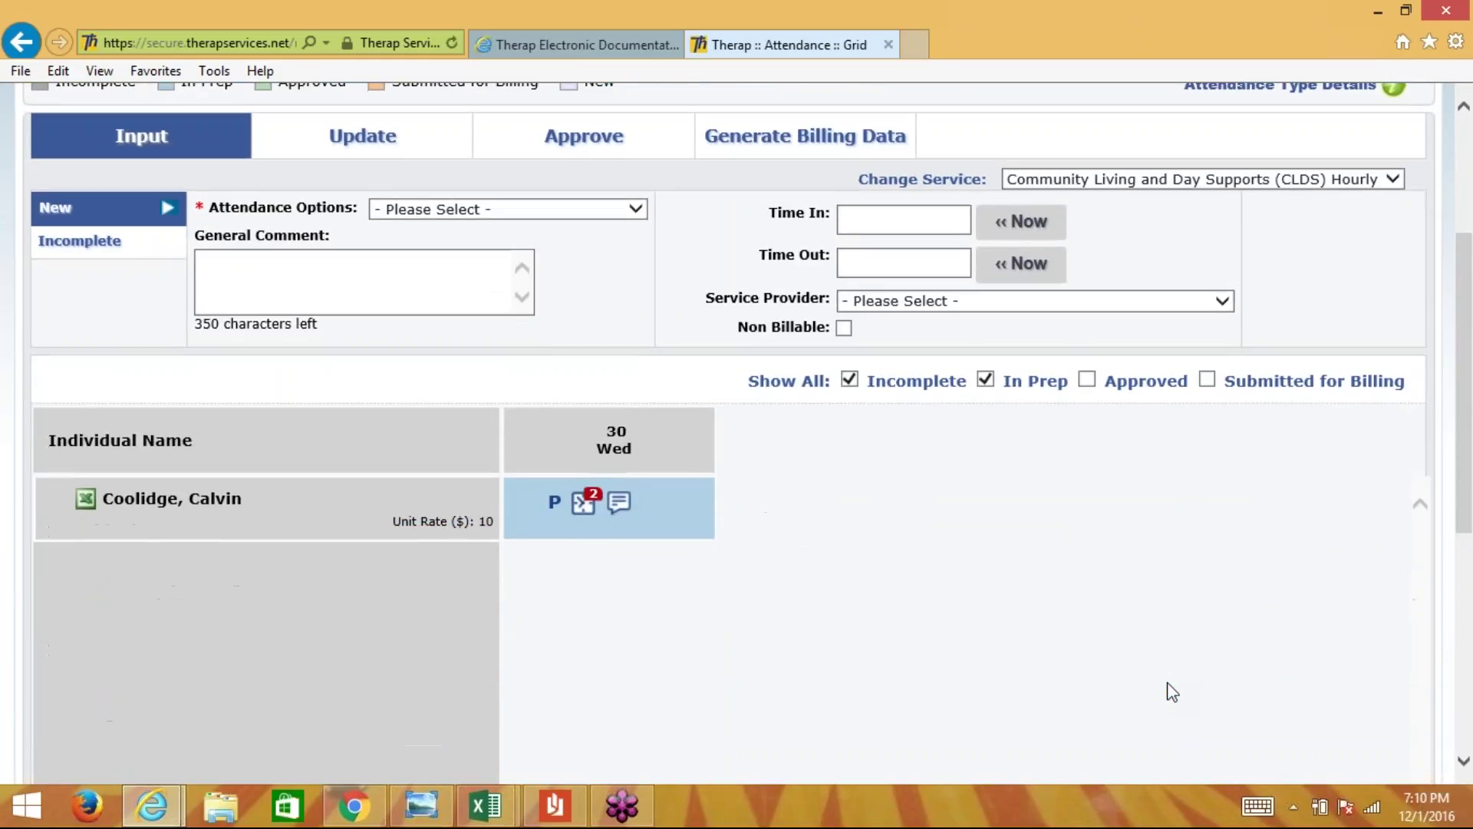
pyautogui.moveTo(584, 508)
pyautogui.scroll(1, 666, 627)
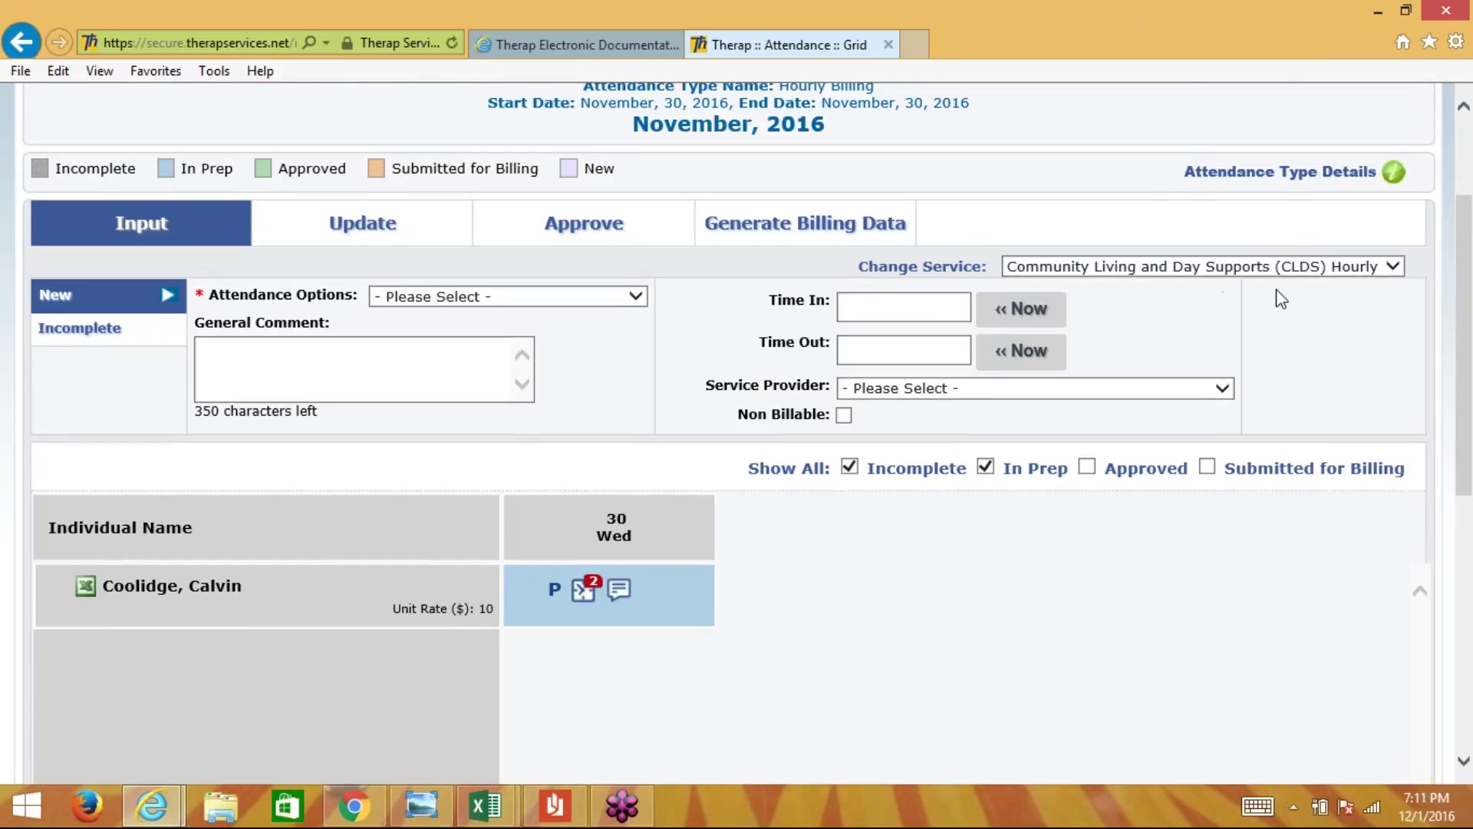
pyautogui.scroll(2, 1190, 339)
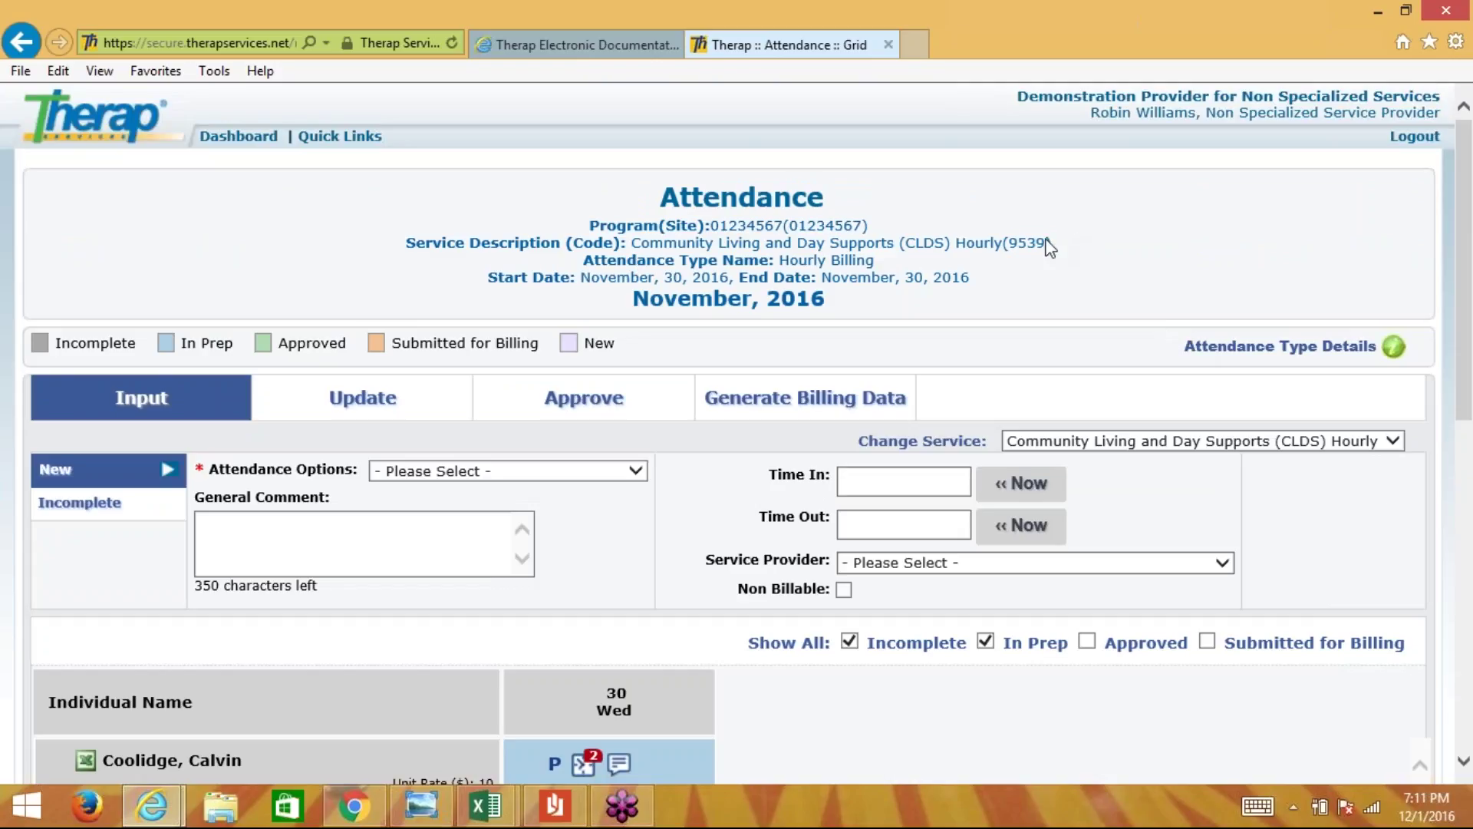
pyautogui.moveTo(1049, 242); pyautogui.dragTo(646, 238)
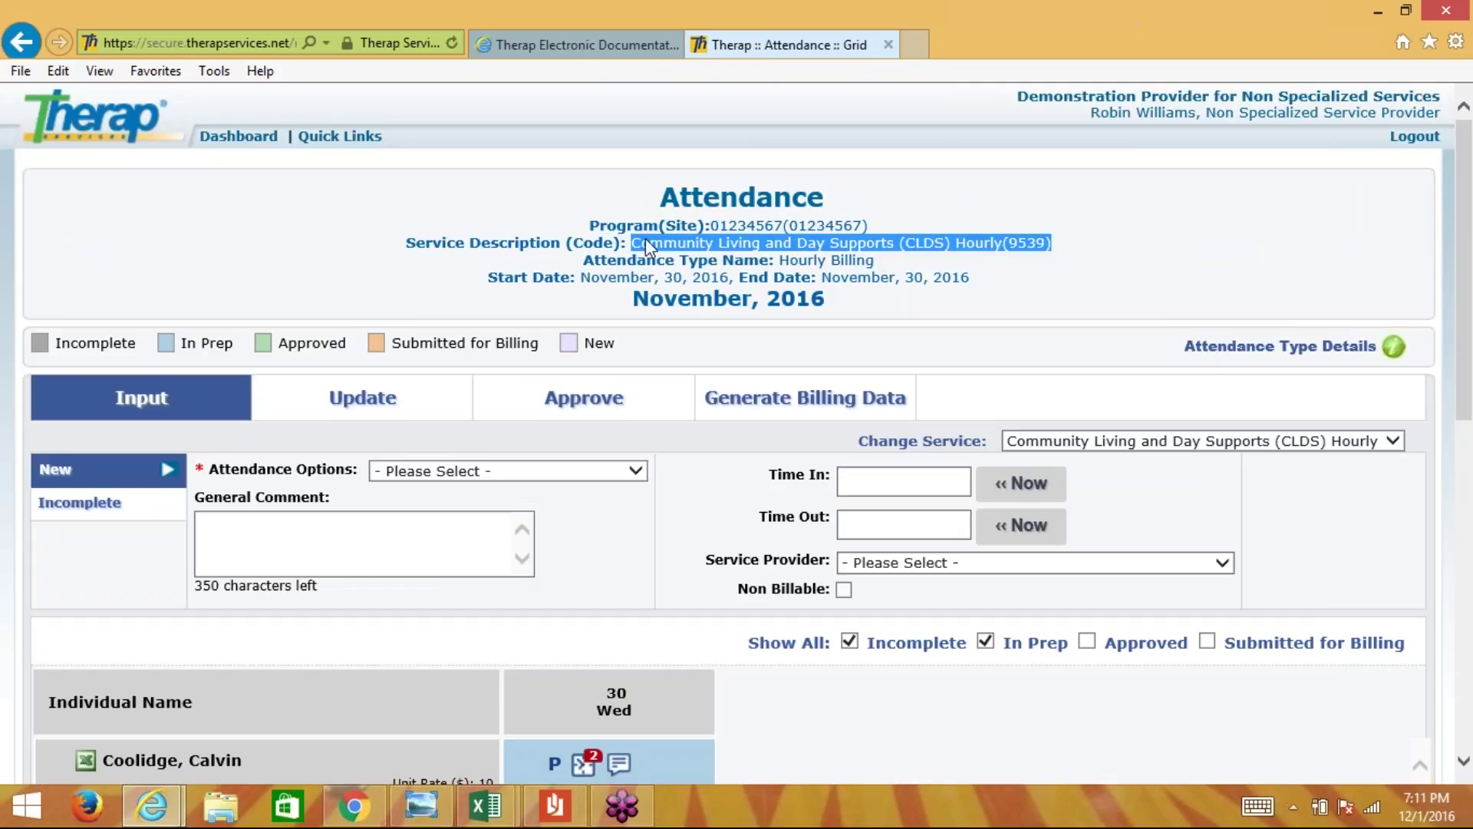
pyautogui.click(1268, 185)
pyautogui.scroll(-2, 1267, 185)
pyautogui.scroll(-1, 1267, 186)
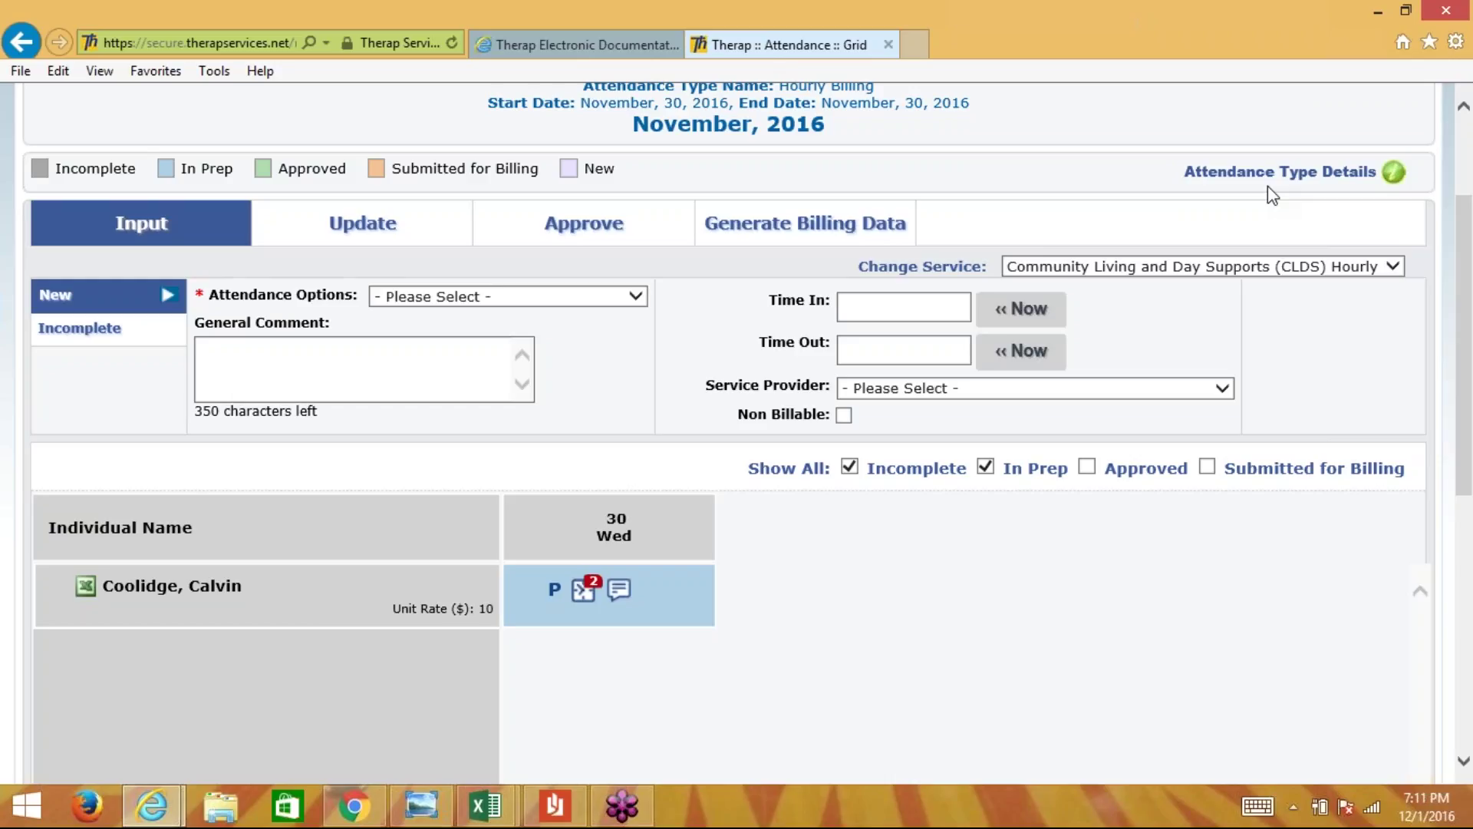
pyautogui.click(1244, 269)
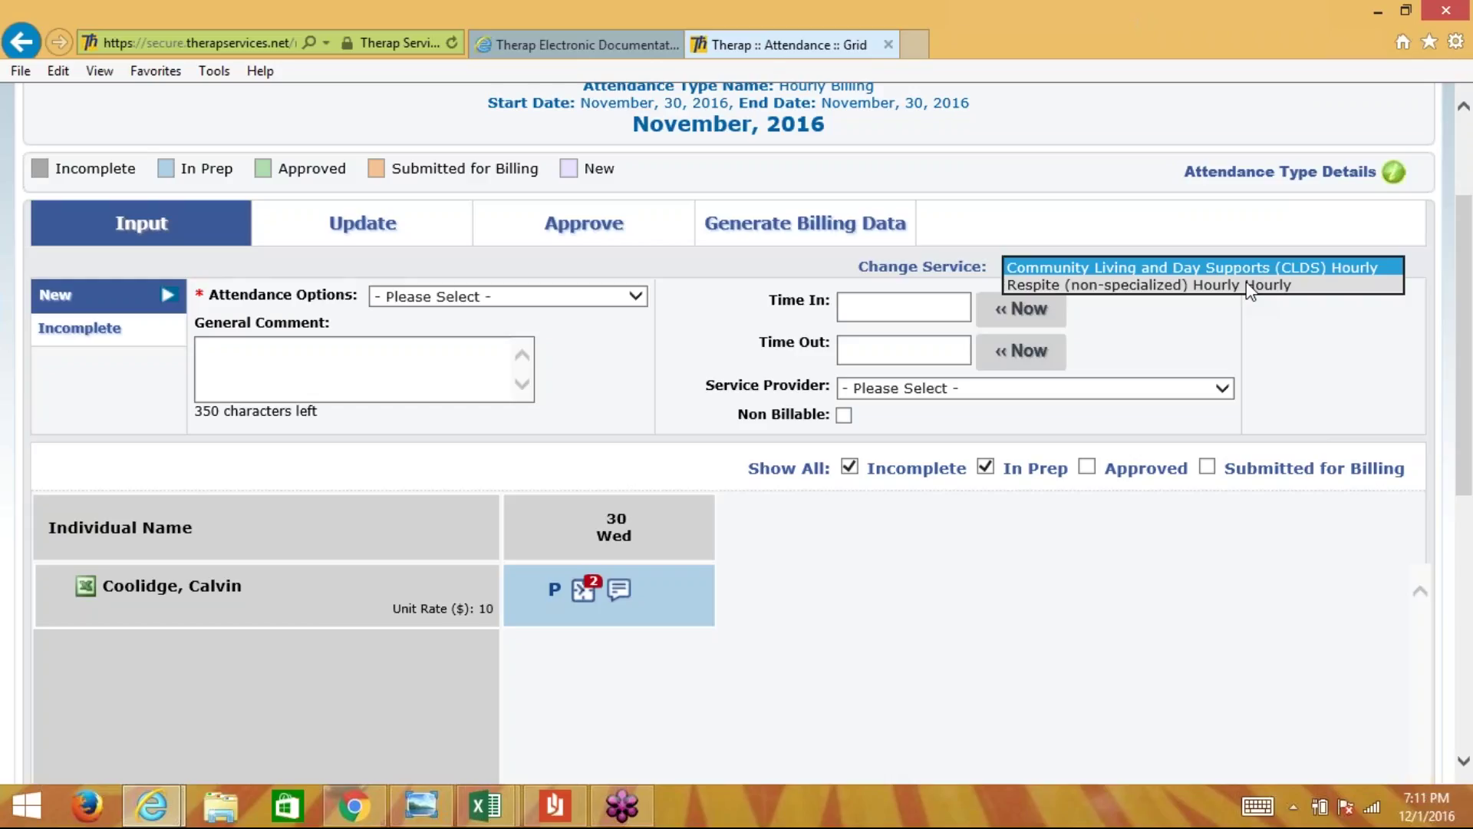
pyautogui.click(1247, 285)
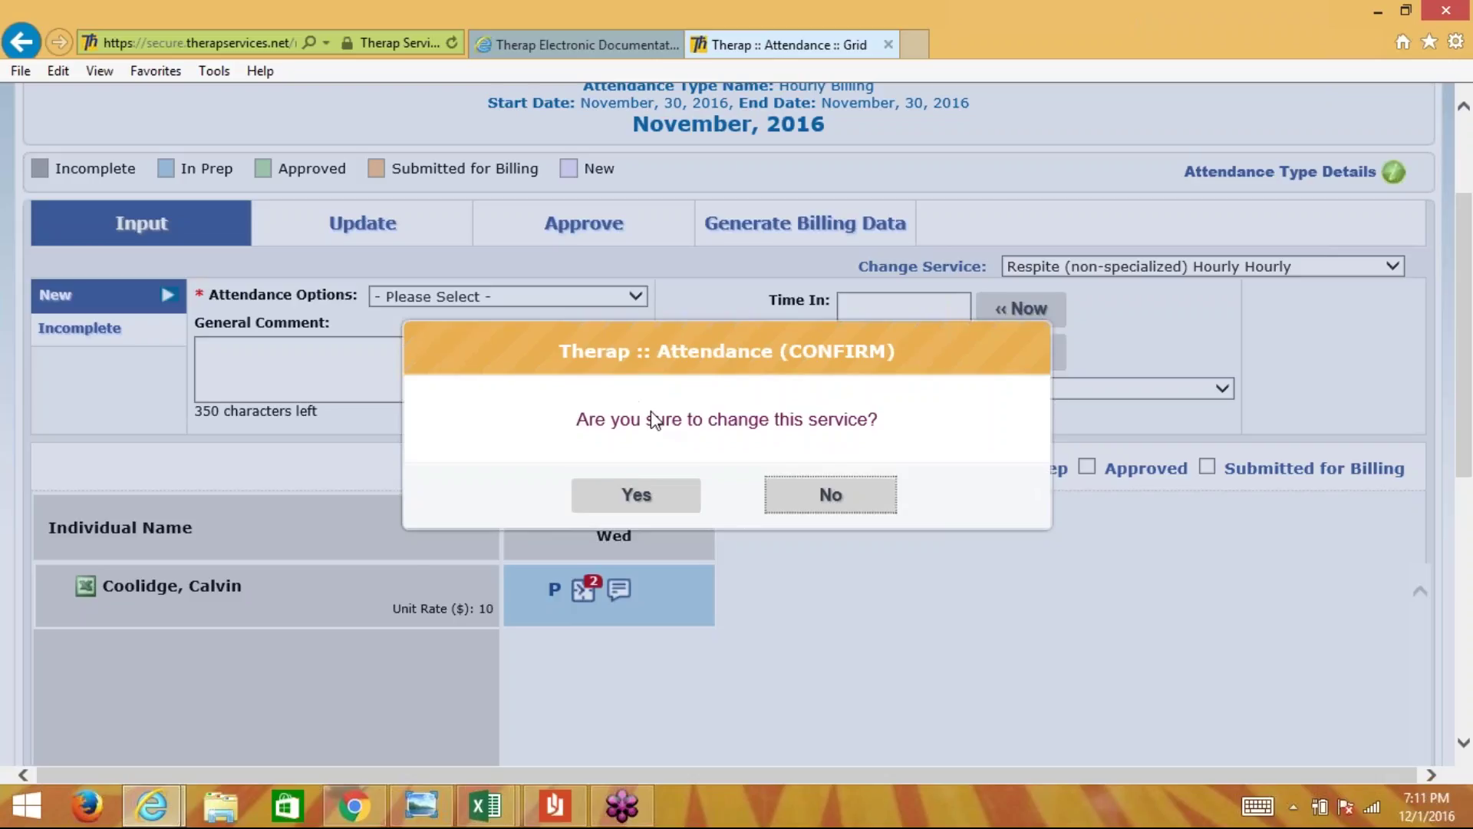
pyautogui.click(639, 499)
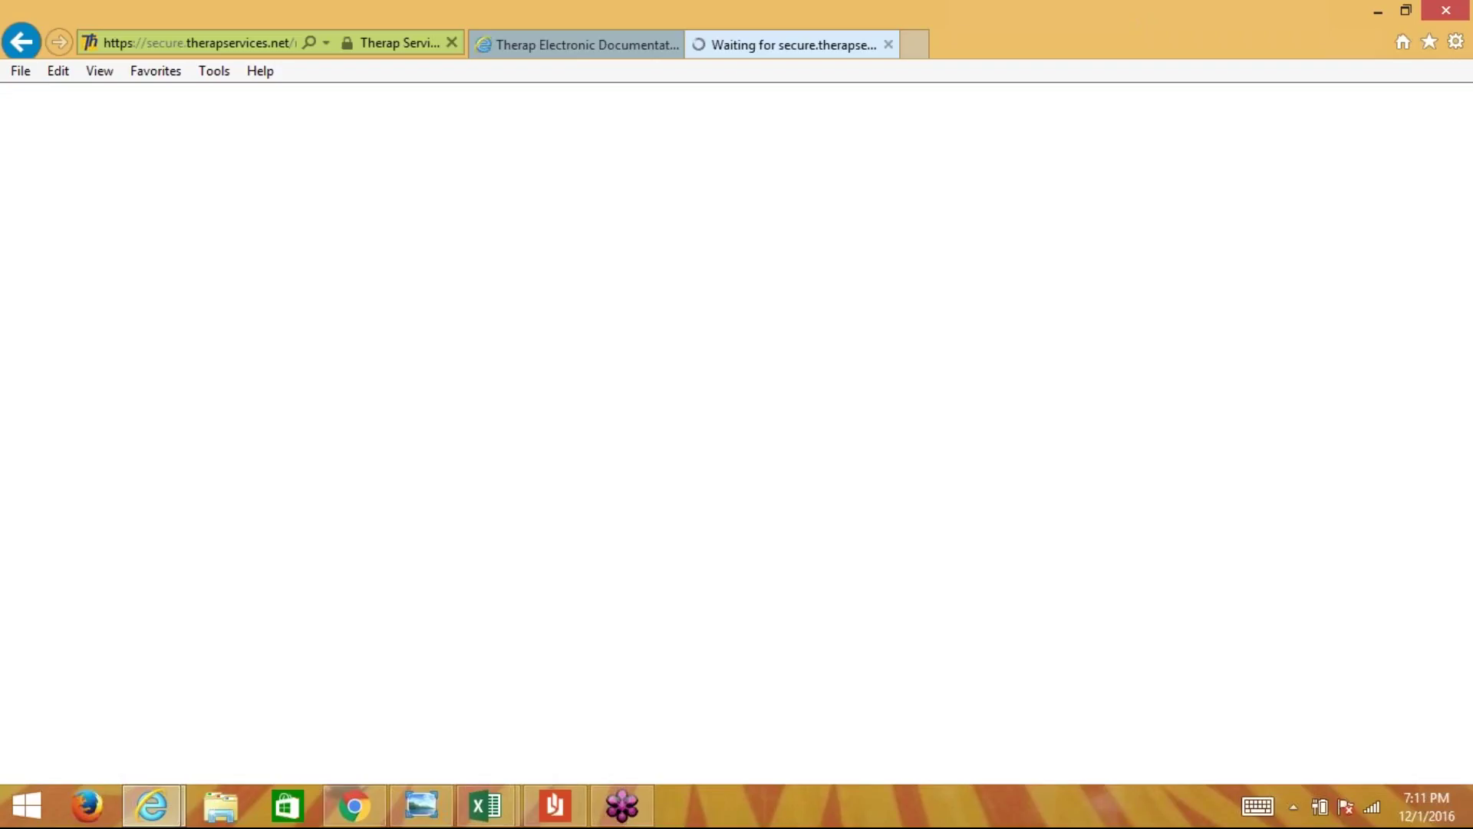
pyautogui.scroll(-2, 737, 433)
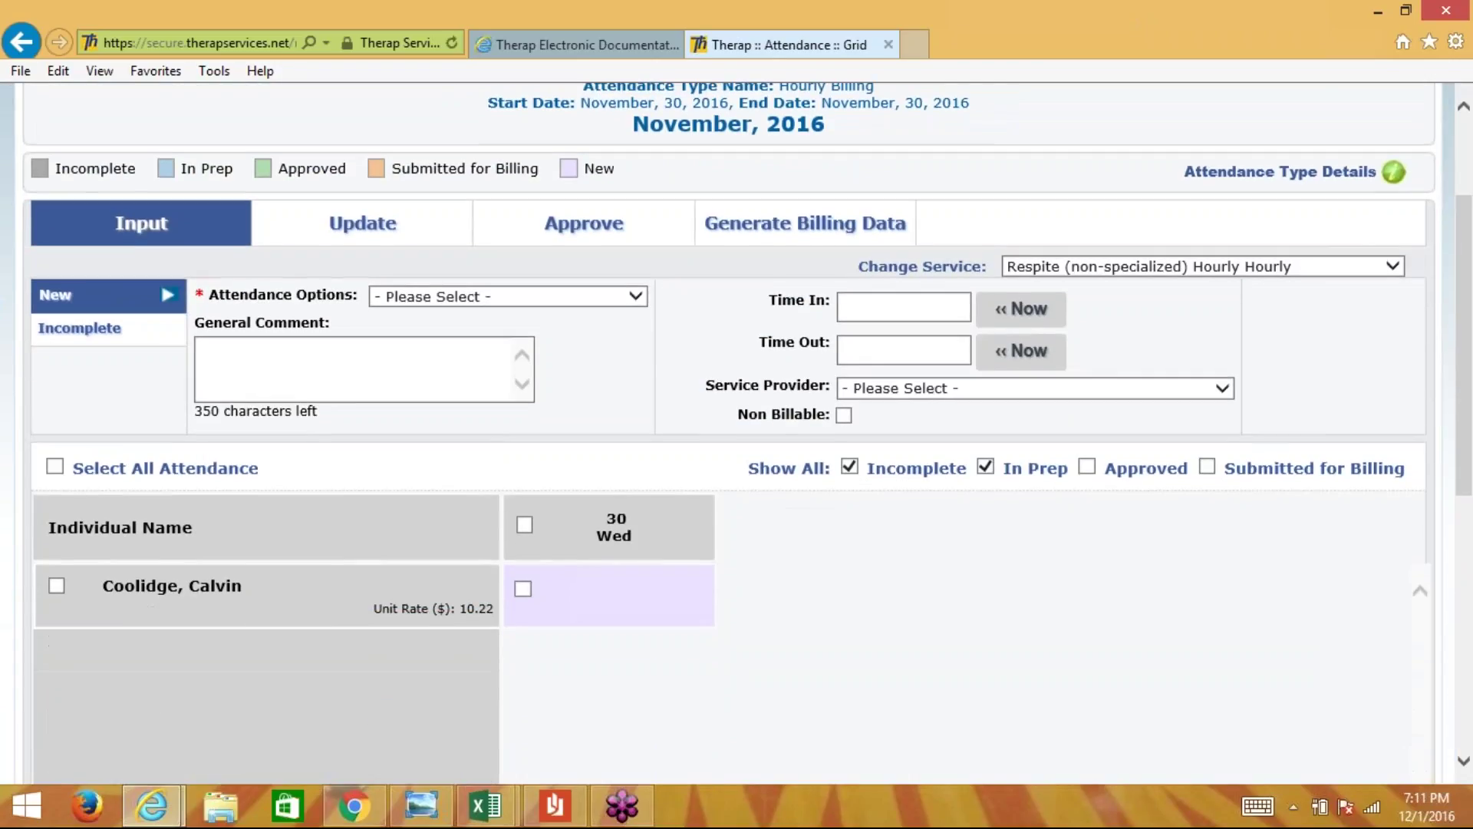
pyautogui.scroll(1, 637, 413)
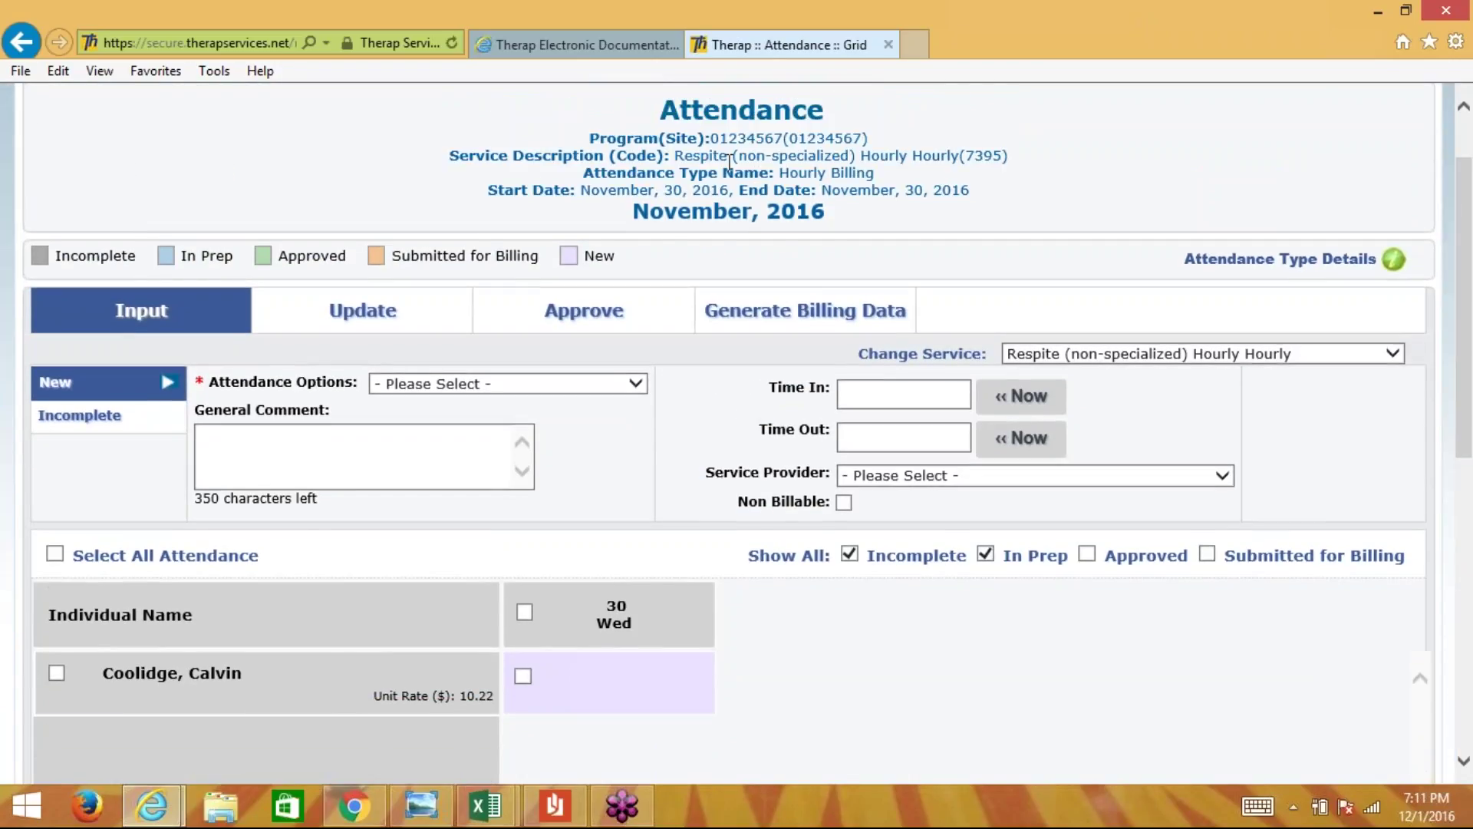
pyautogui.moveTo(675, 156); pyautogui.dragTo(1008, 155)
pyautogui.click(999, 186)
pyautogui.scroll(-2, 1001, 194)
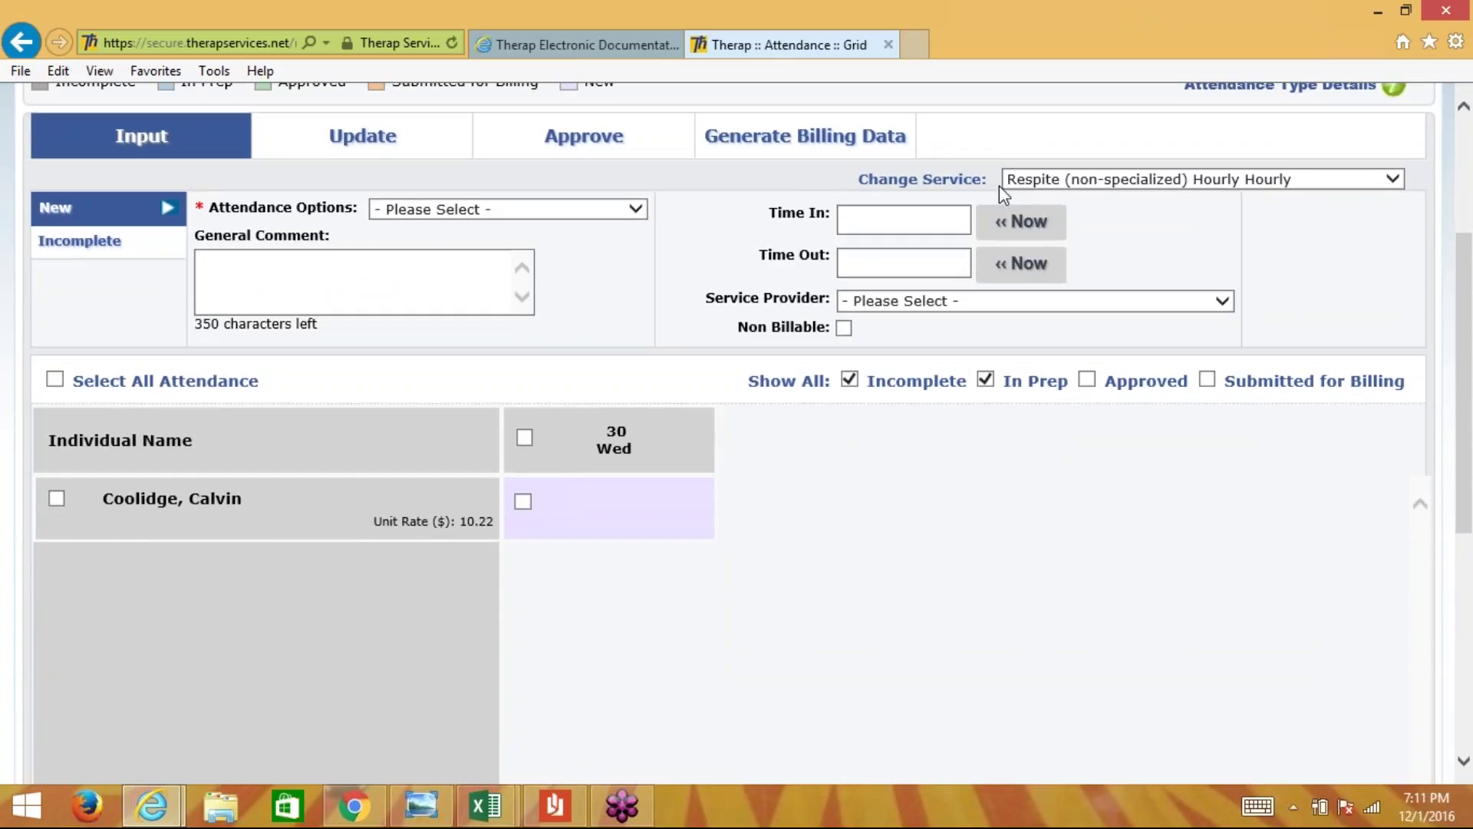
# - Mark the respite Wed 30 cell Present (P) billable, 4:00 pm to 6:00 pm
pyautogui.click(610, 503)
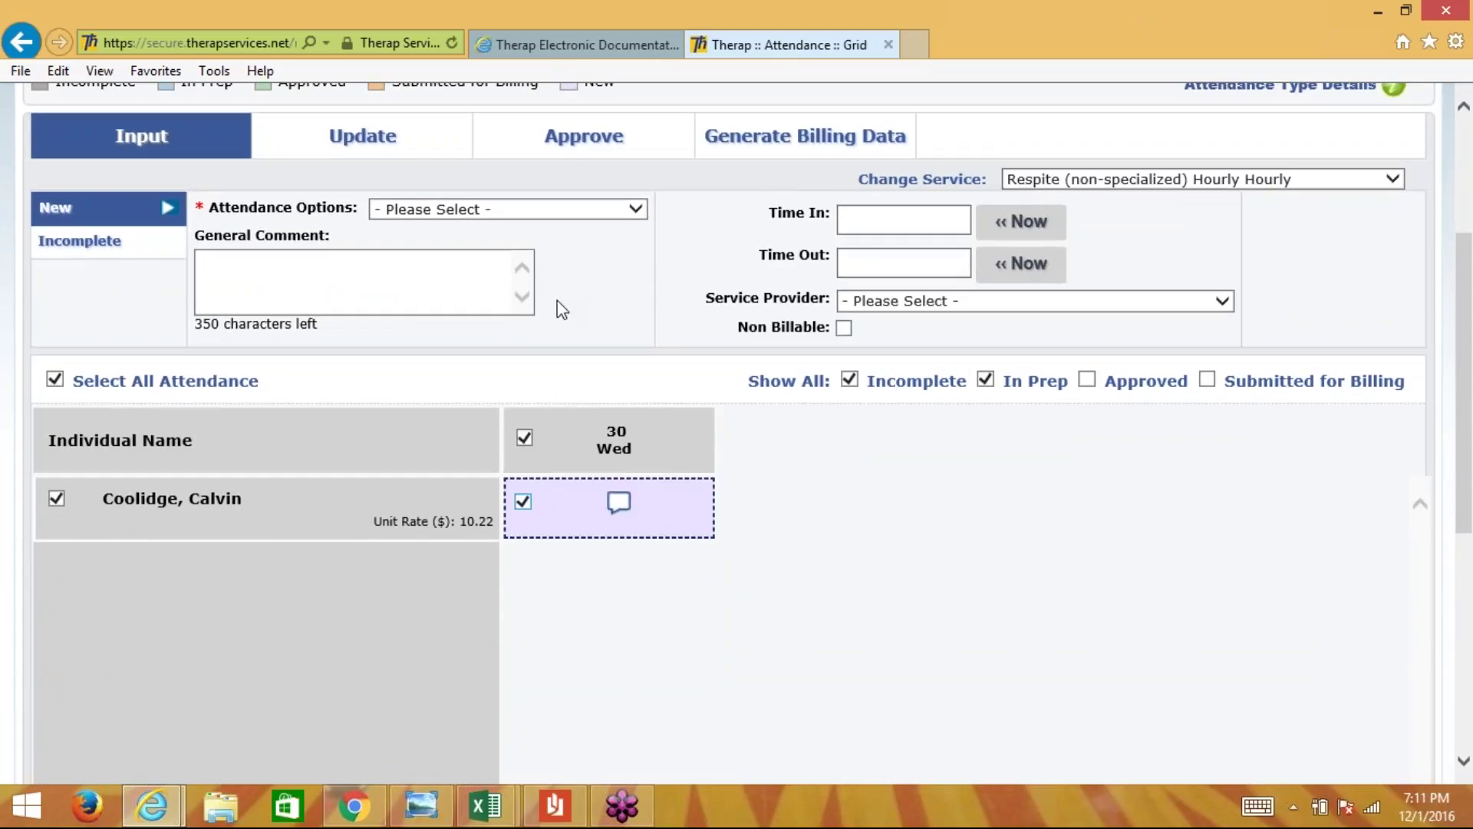
pyautogui.click(634, 211)
pyautogui.click(614, 227)
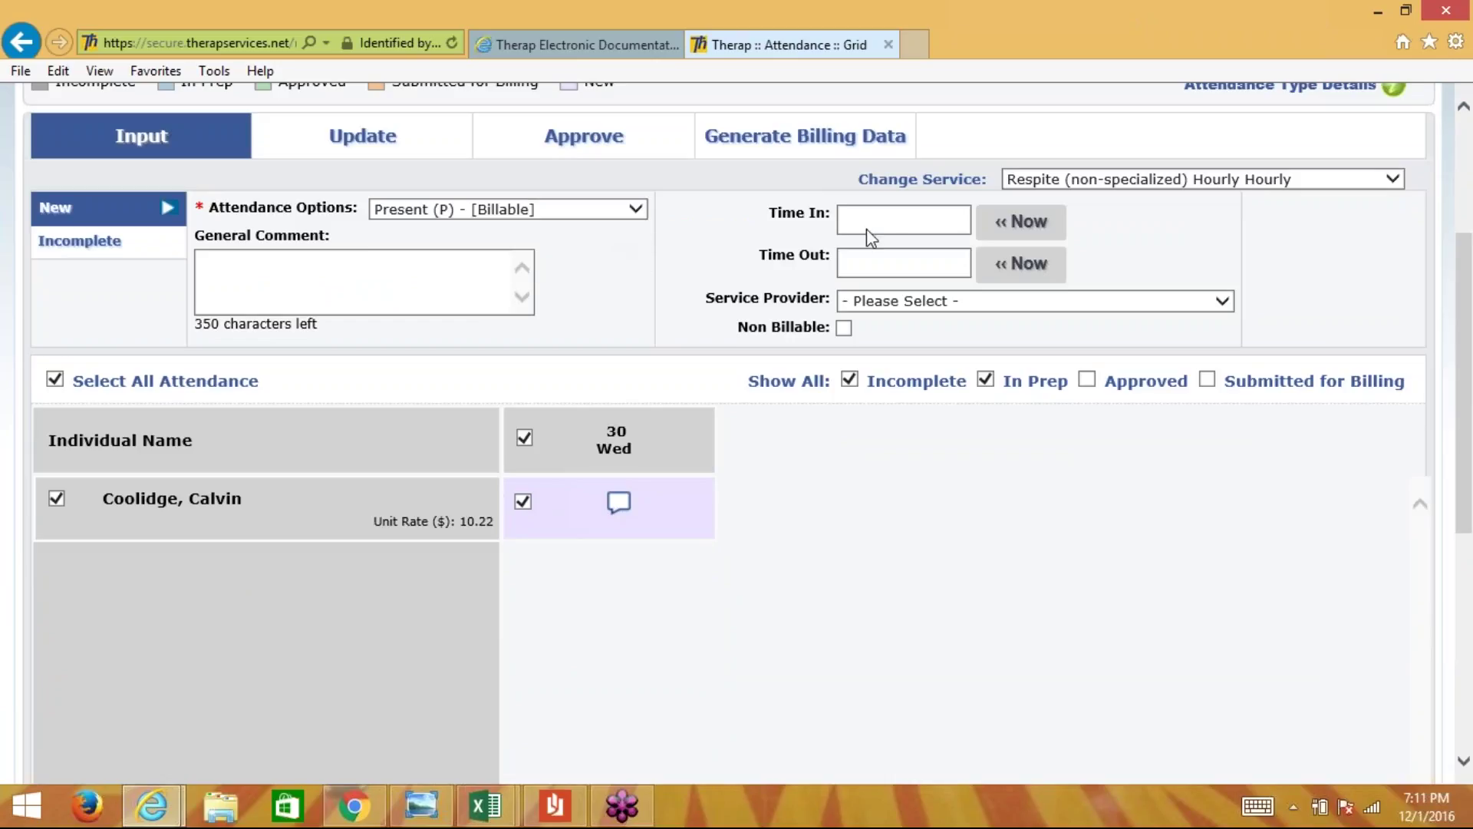
pyautogui.click(927, 224)
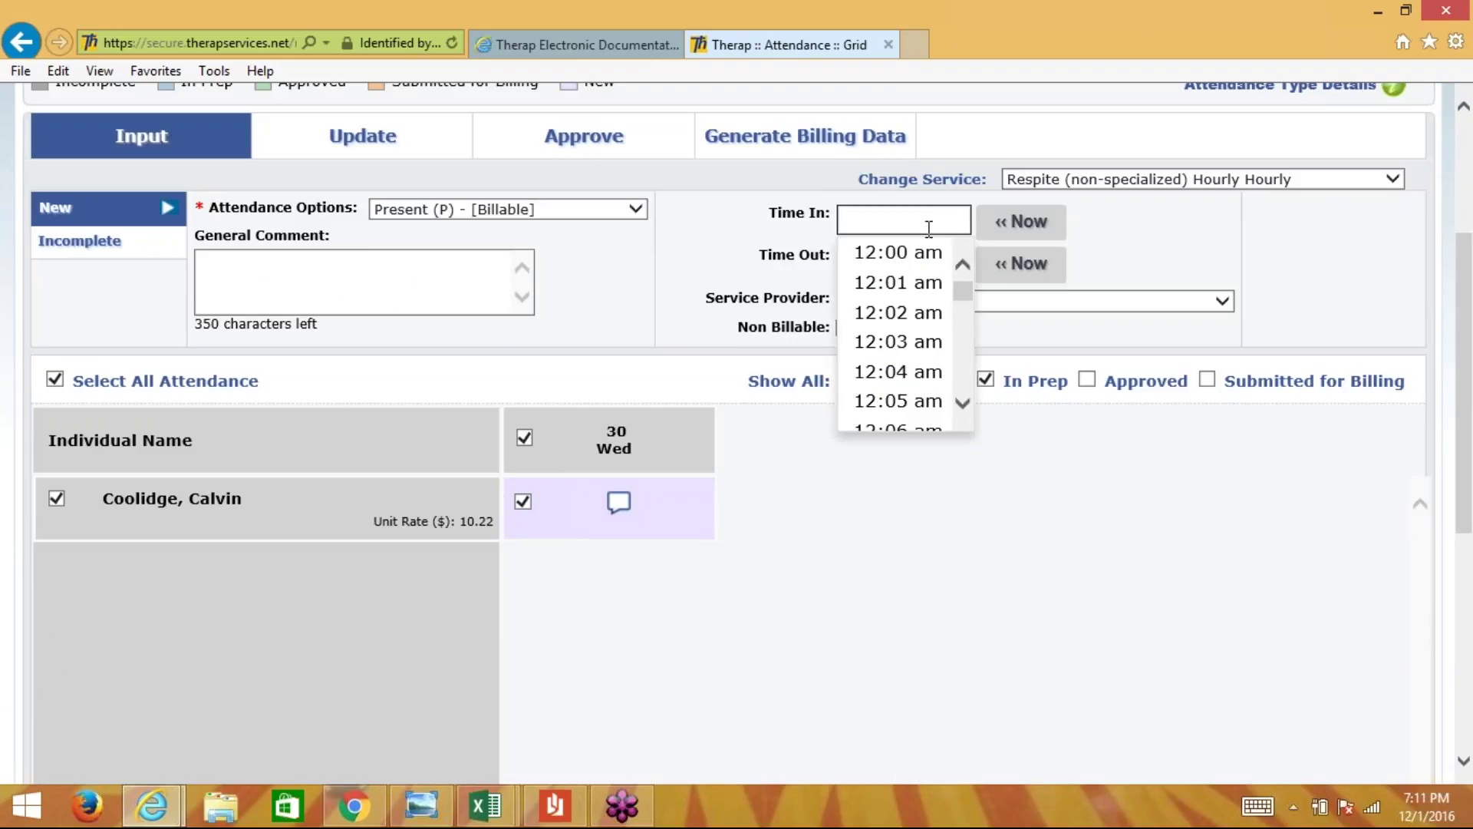
pyautogui.write('4:00p')
pyautogui.press('Tab')
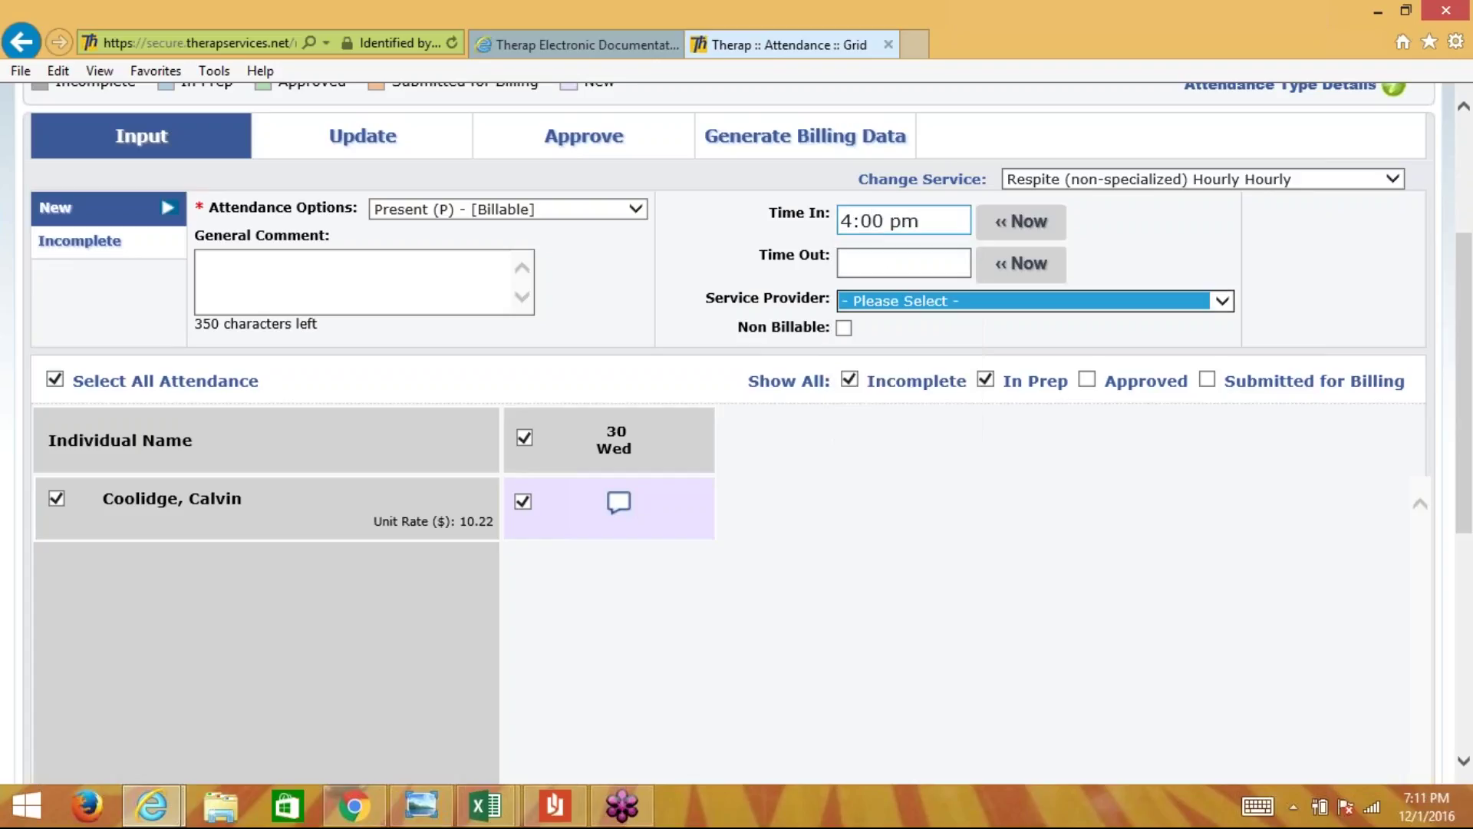
pyautogui.click(875, 267)
pyautogui.write('6:0')
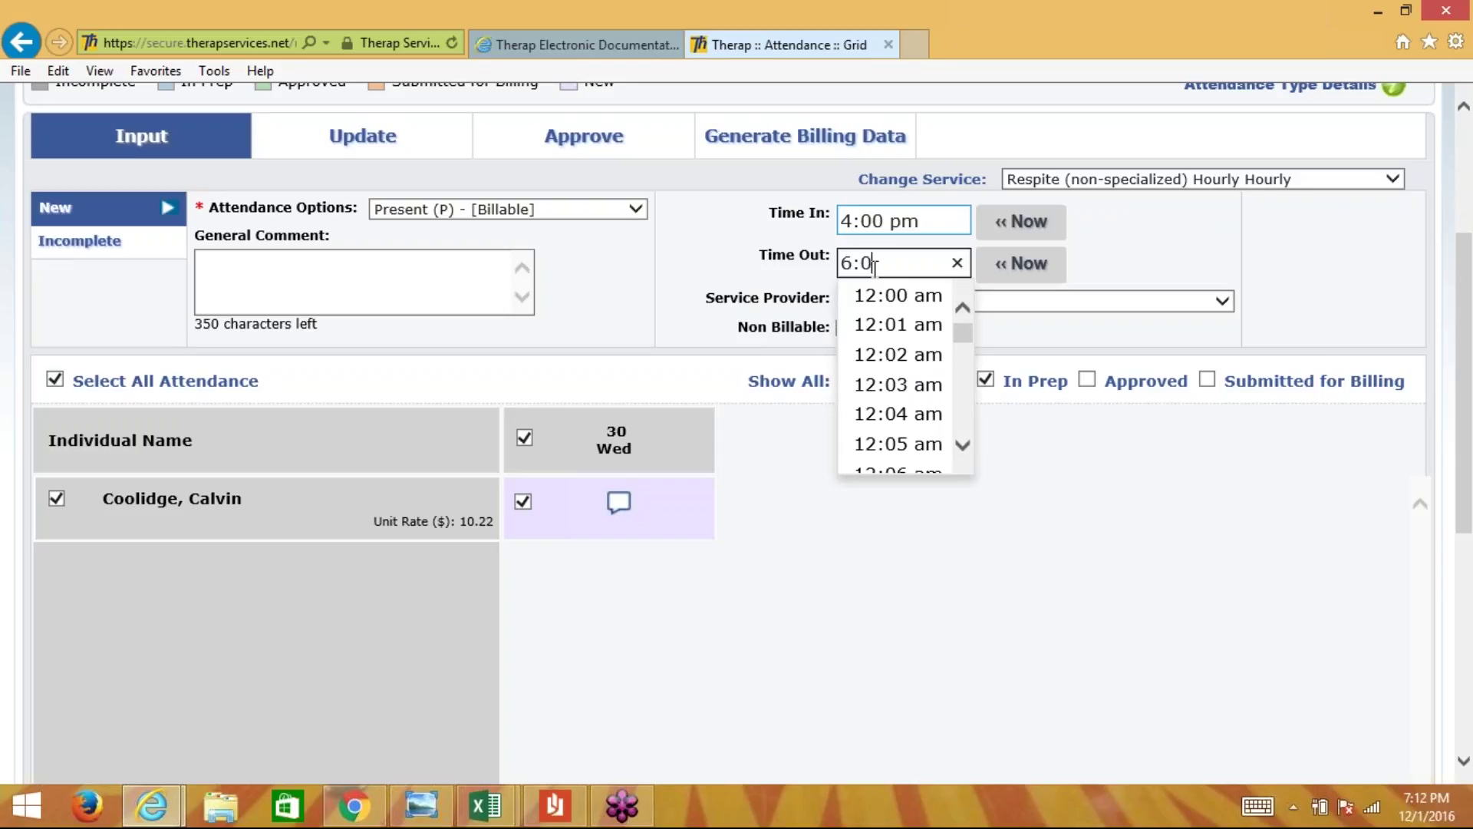
pyautogui.write('0p')
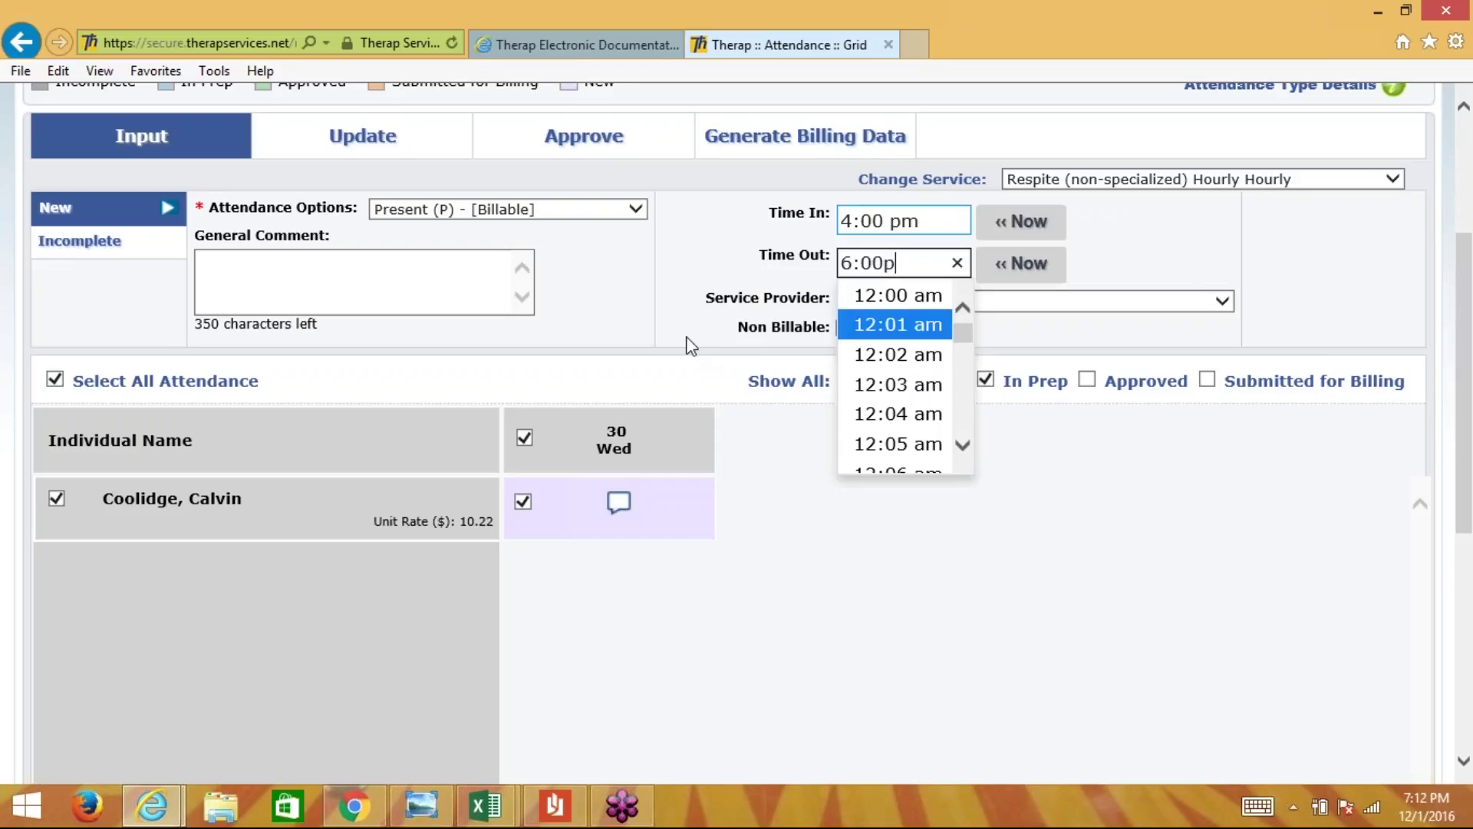
pyautogui.click(669, 351)
# - Add the comment 'Respite record of service...' and submit the new Wed 30 entry
pyautogui.click(652, 510)
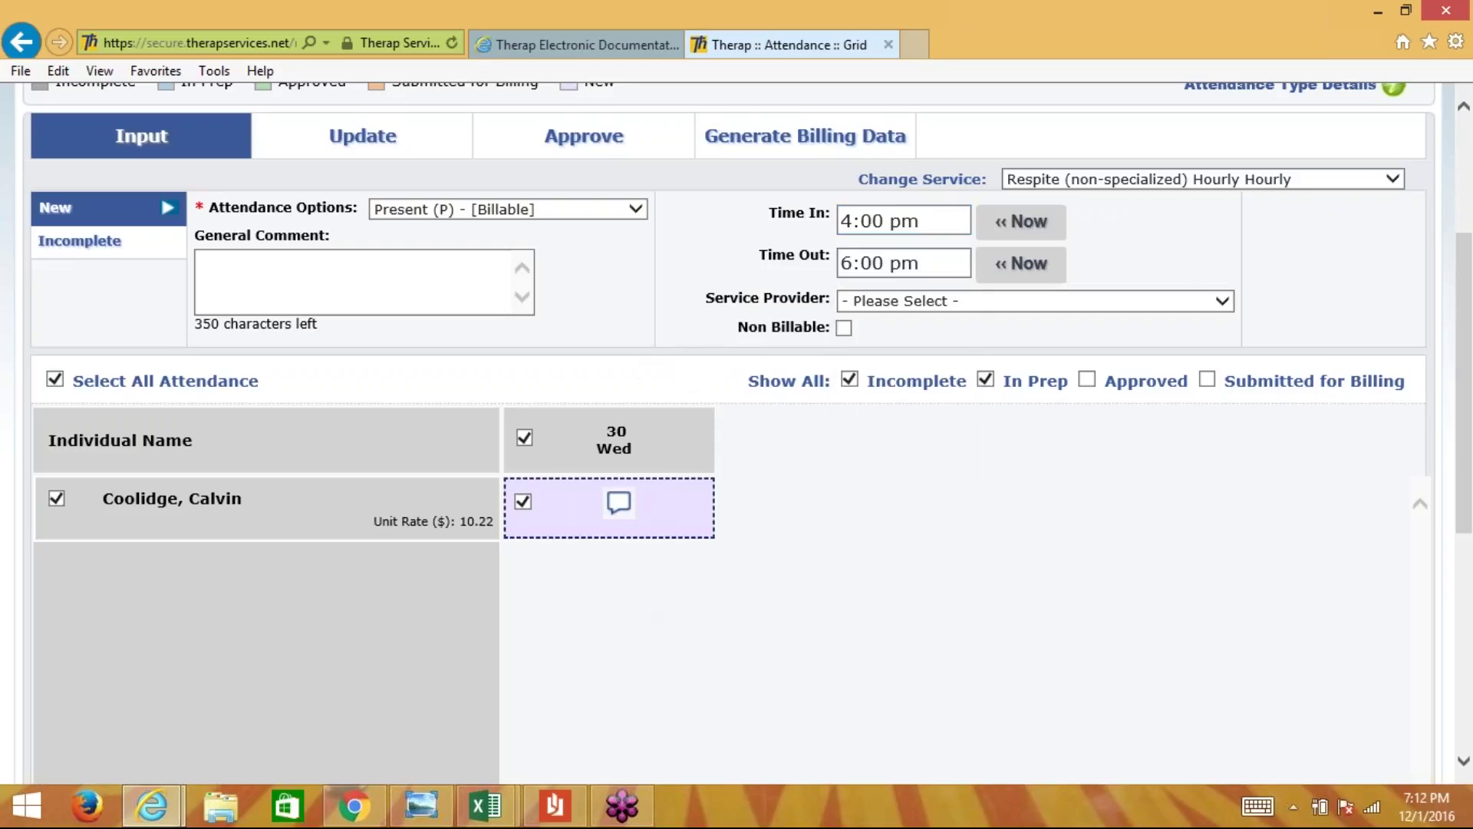
pyautogui.click(618, 503)
pyautogui.write('Respi')
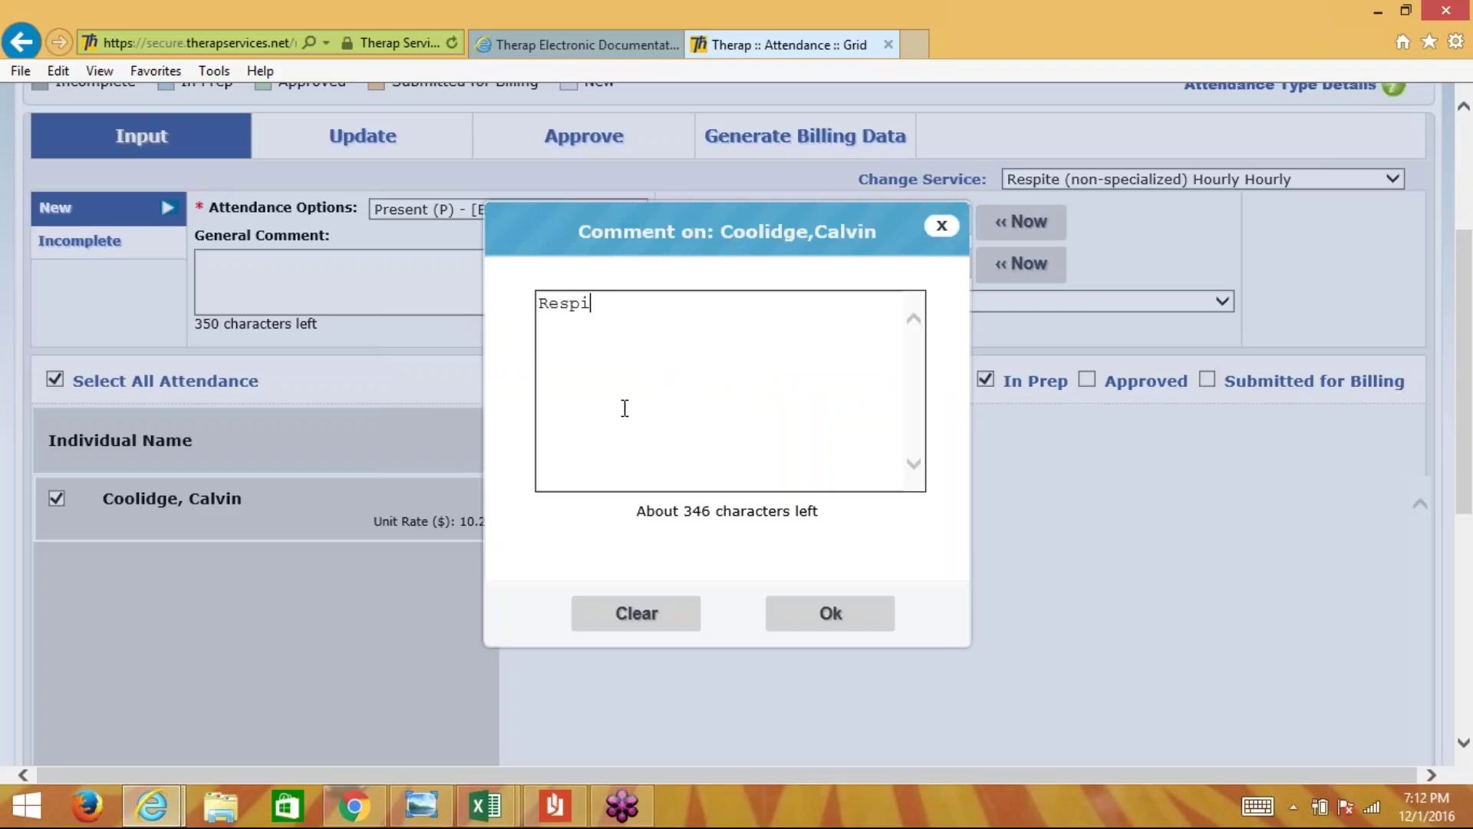
pyautogui.write('te record of servi')
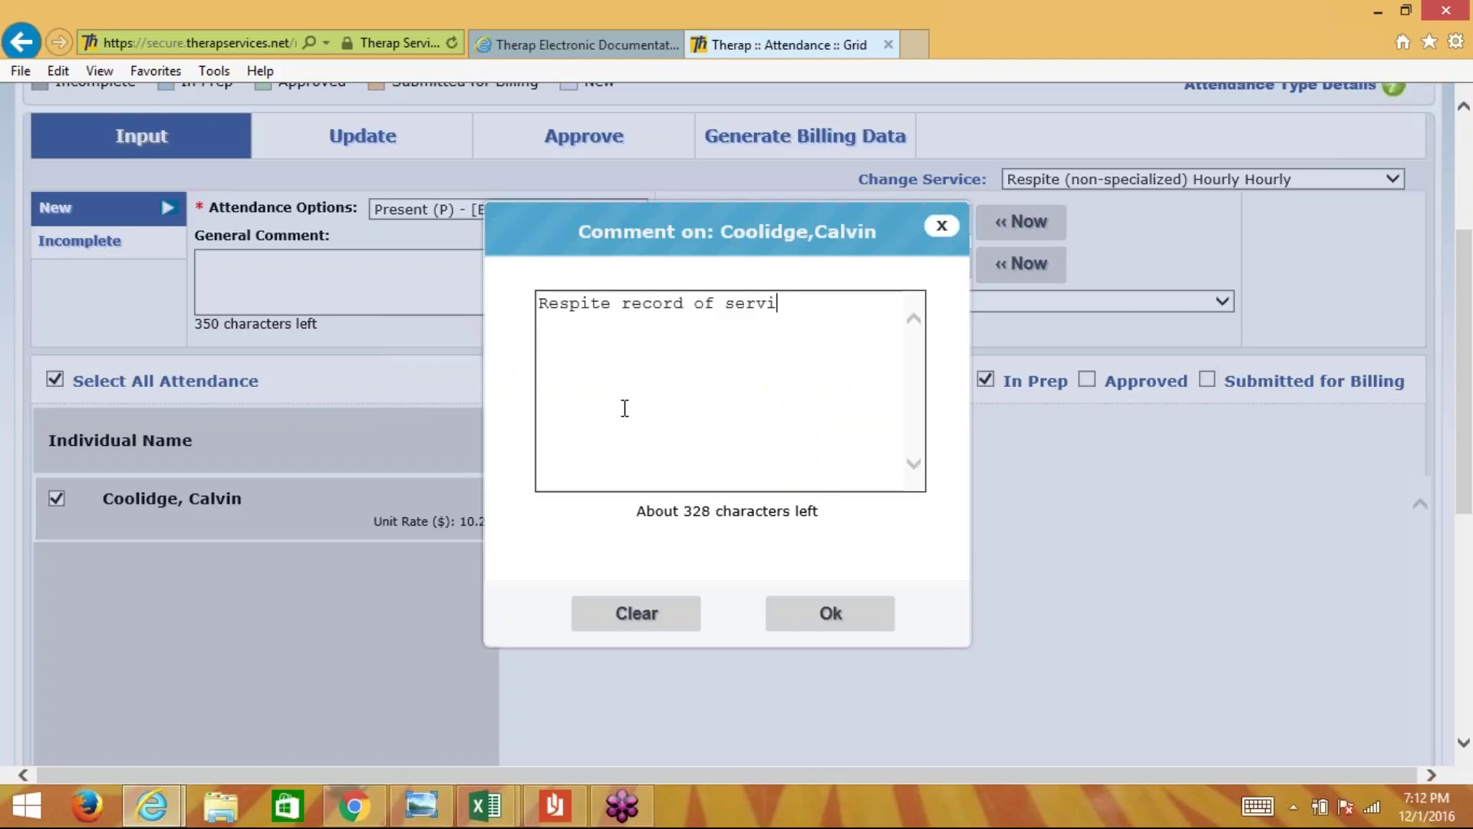
pyautogui.write('ce...')
pyautogui.click(830, 613)
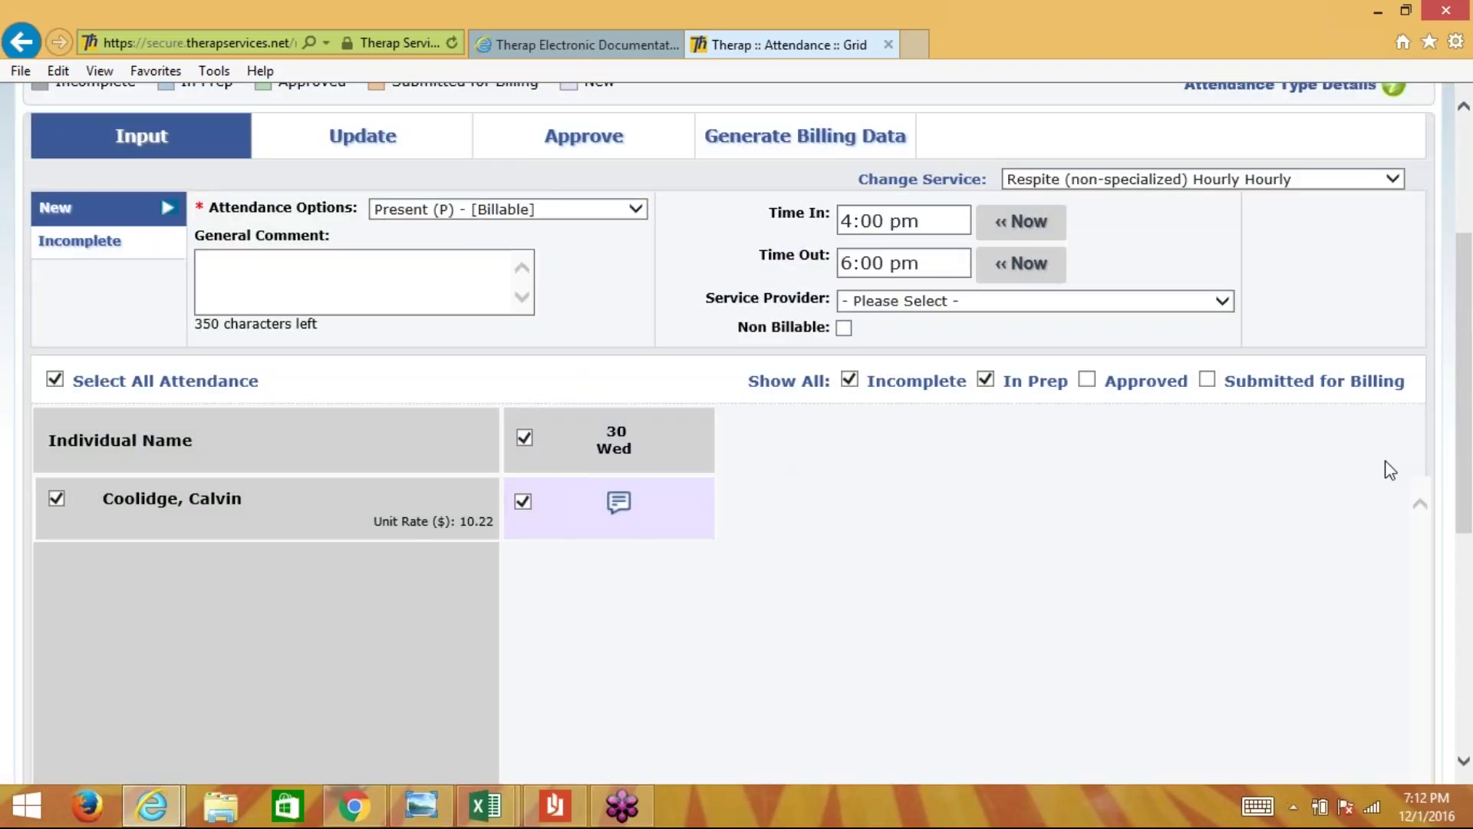
pyautogui.scroll(-5, 1384, 464)
pyautogui.click(1360, 653)
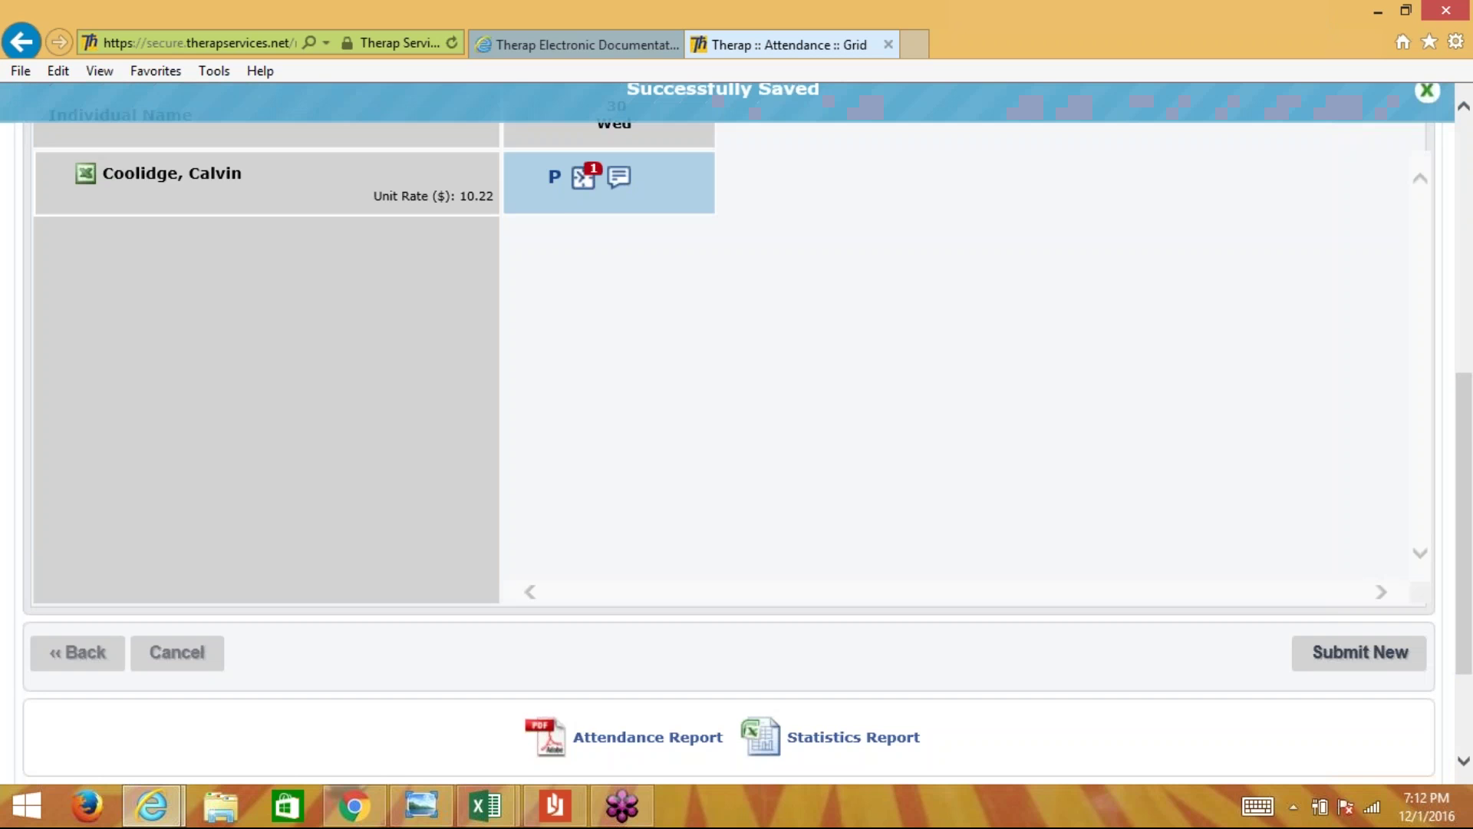
# - Return to the Dashboard's Billing section, leaving the selected service unchanged
pyautogui.scroll(5, 967, 379)
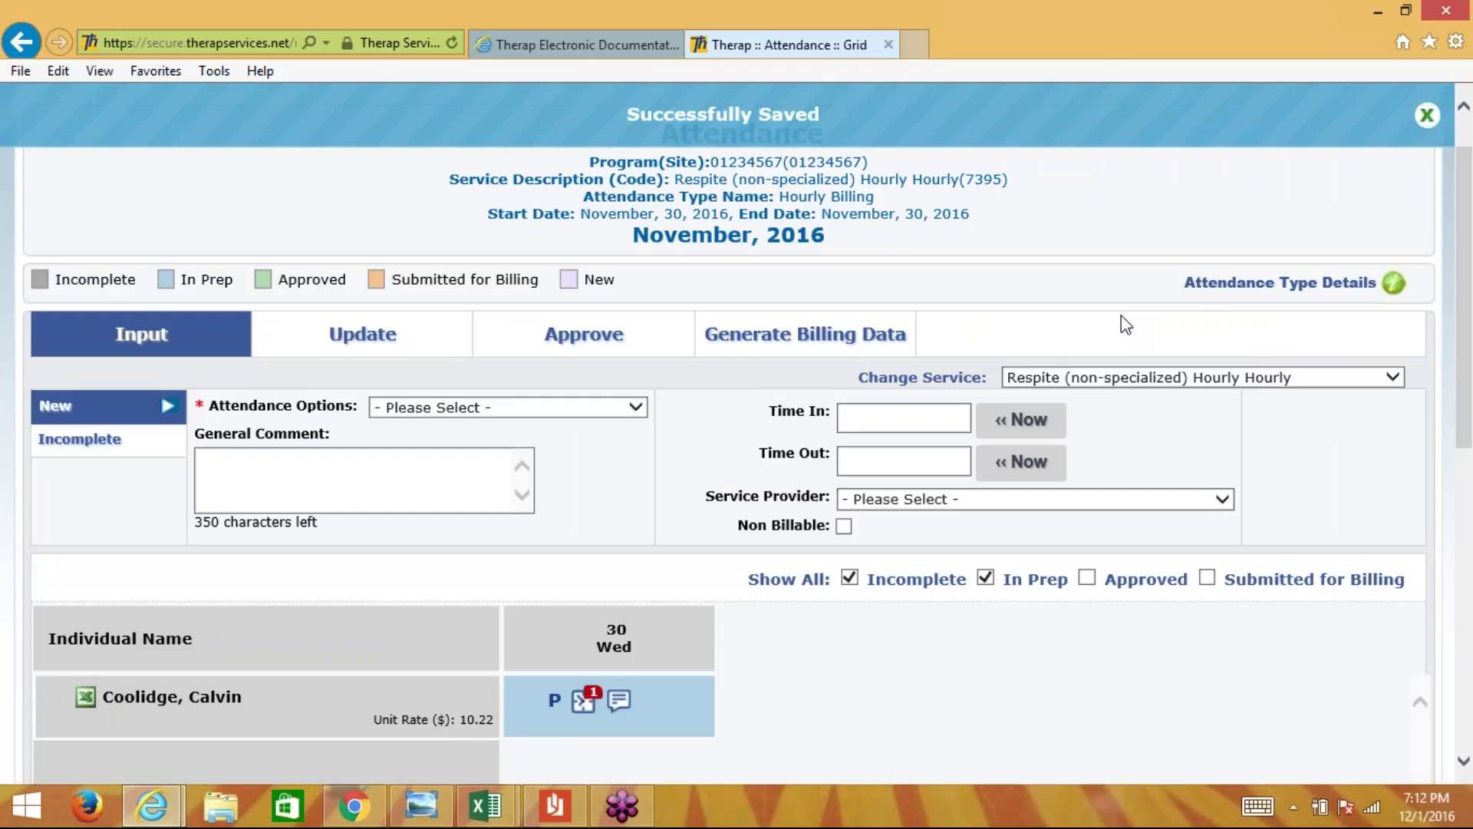
pyautogui.click(1352, 388)
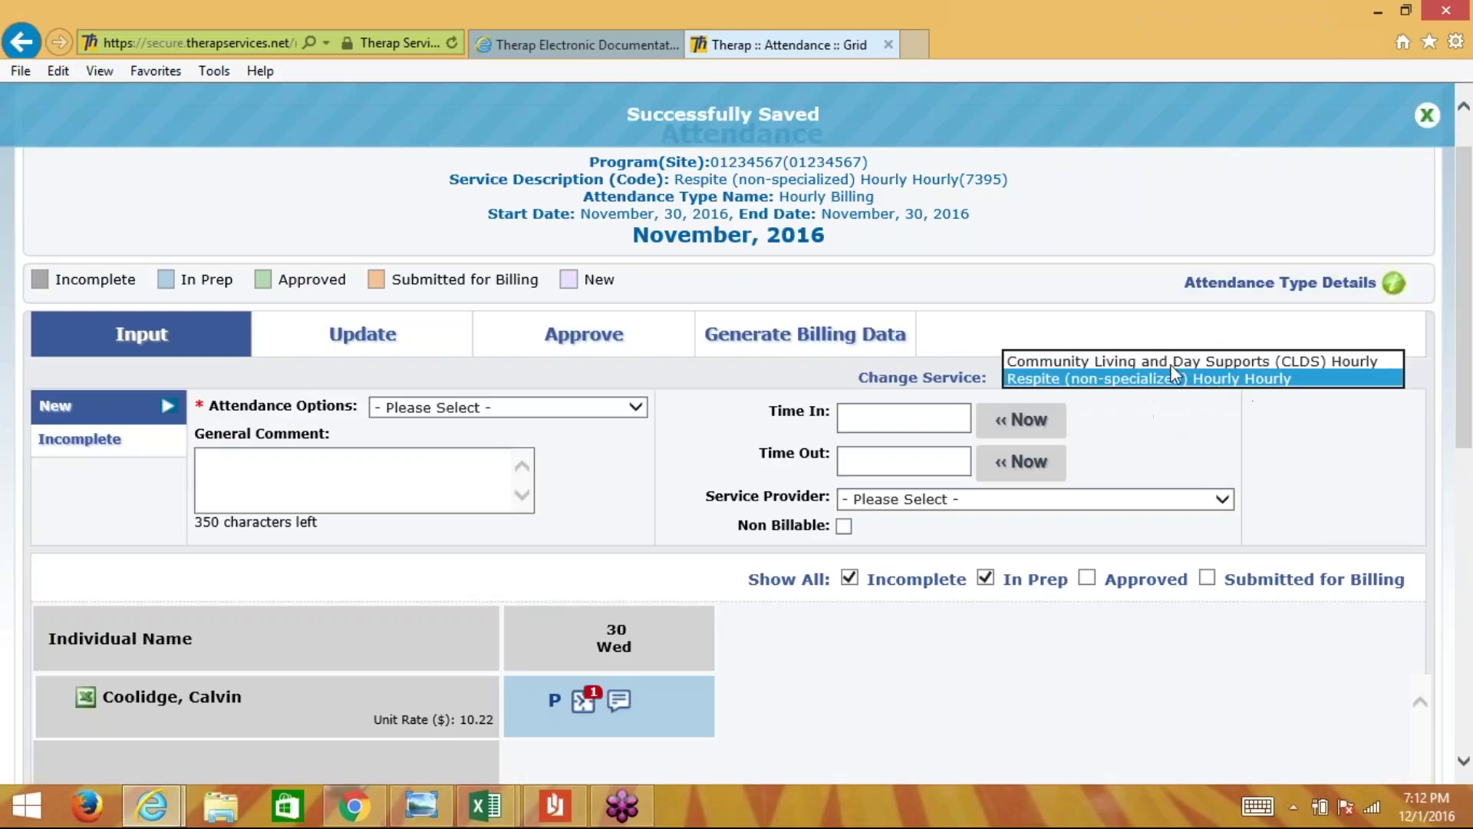
pyautogui.click(1150, 428)
pyautogui.scroll(1, 1151, 433)
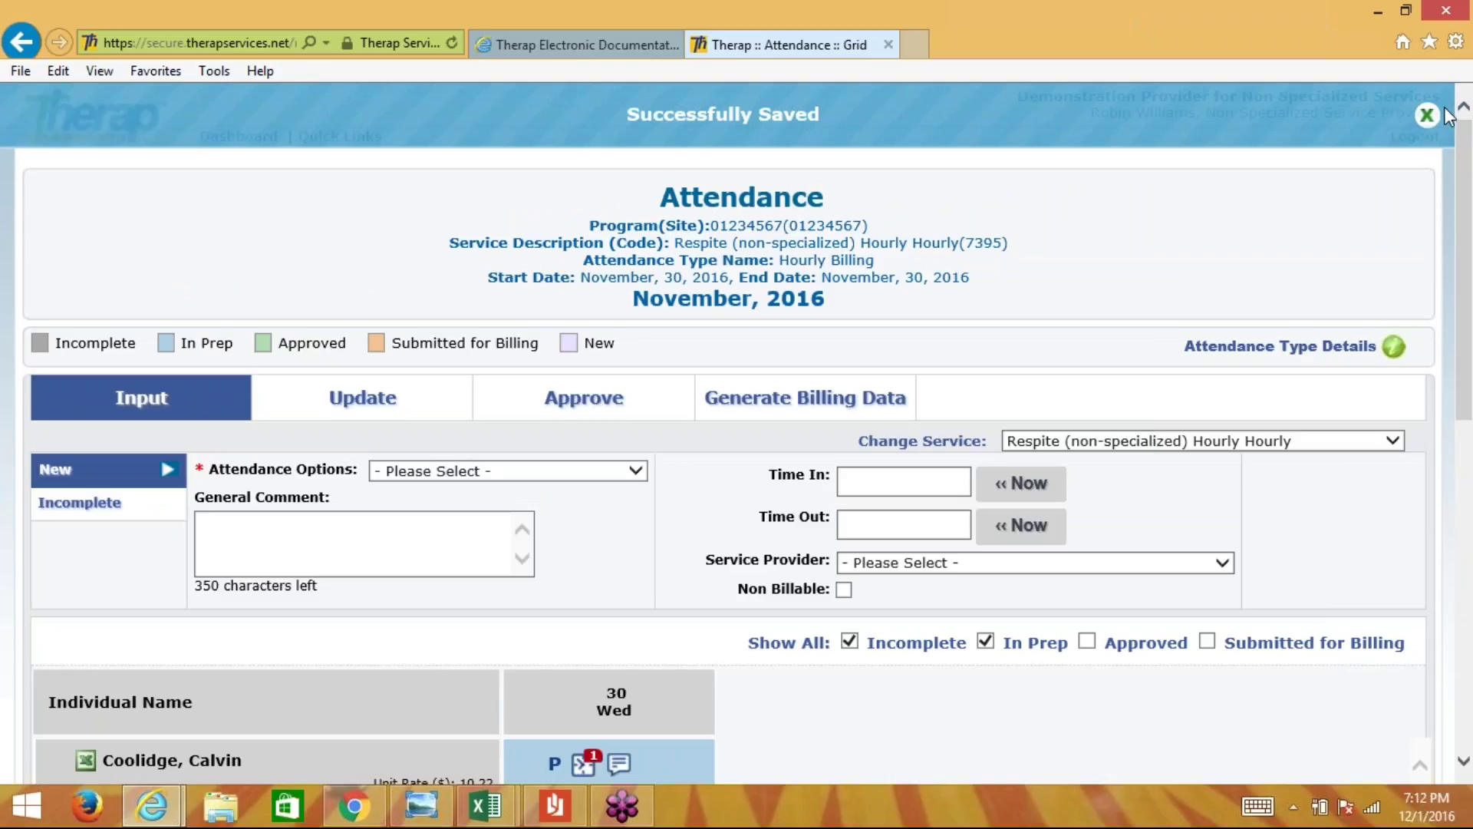
pyautogui.click(244, 139)
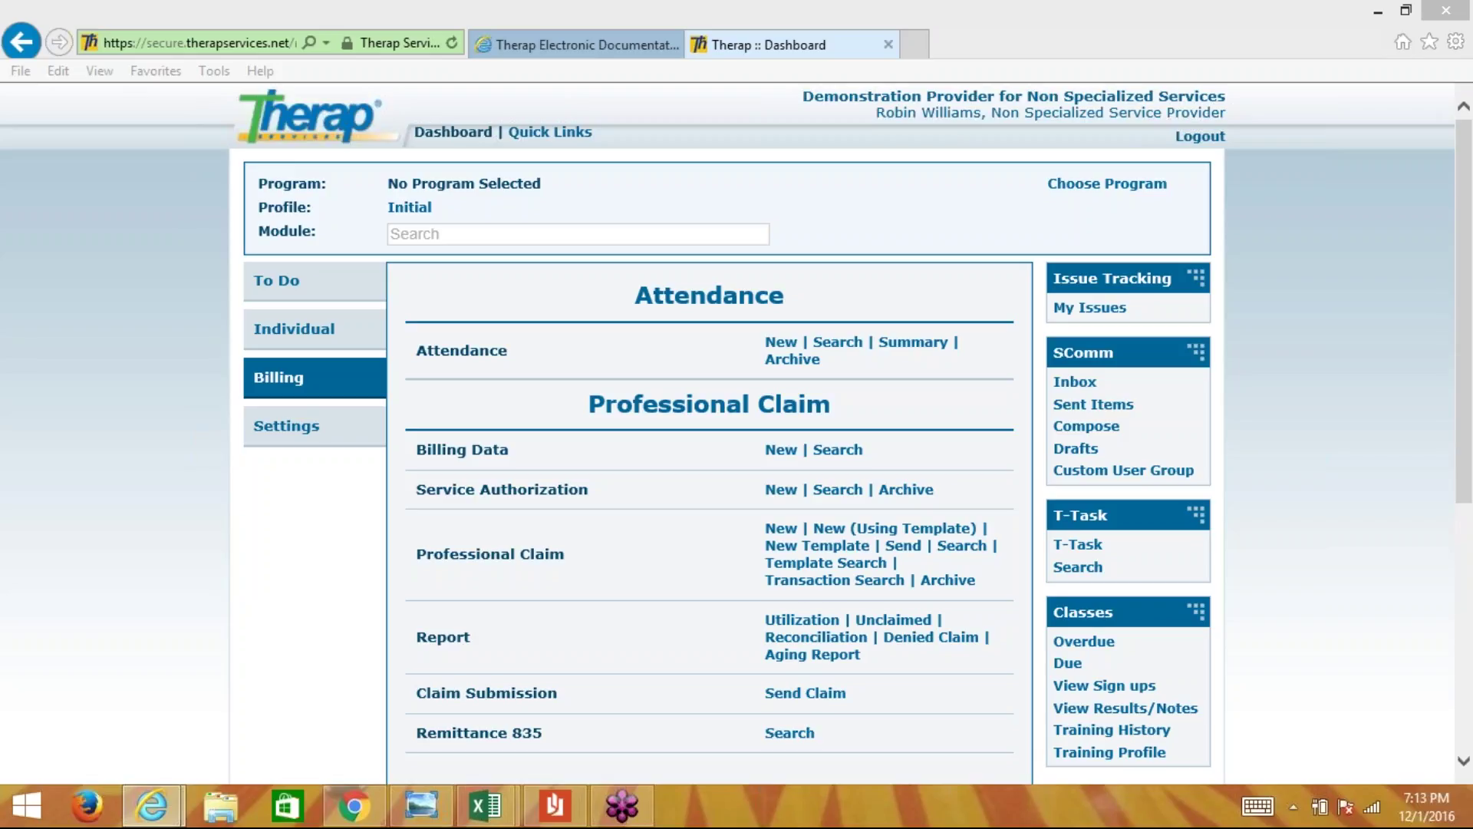
# - Focus the browser and open Attendance search from the Dashboard's Billing tab
pyautogui.click(1173, 52)
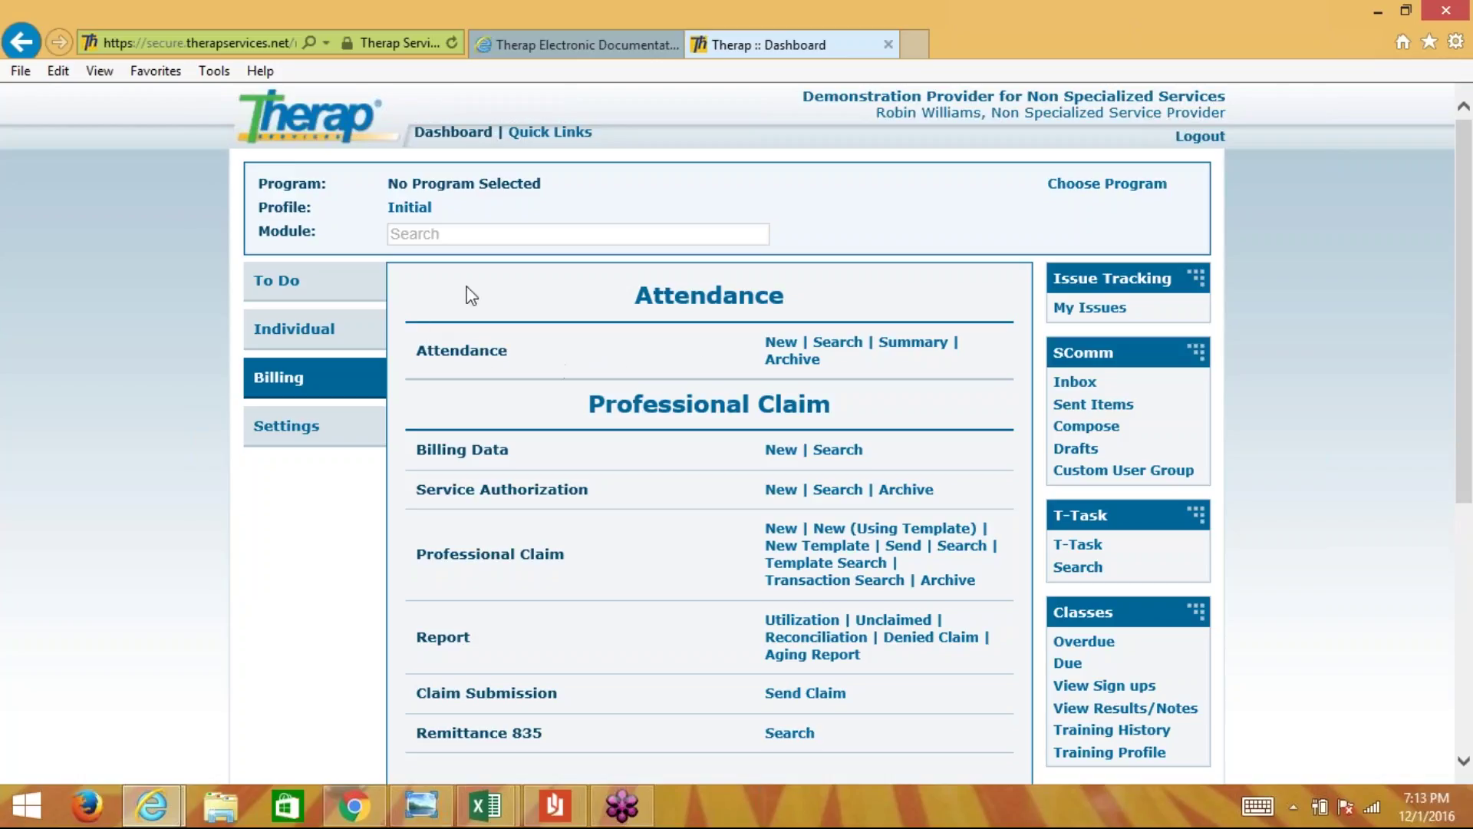
pyautogui.click(844, 346)
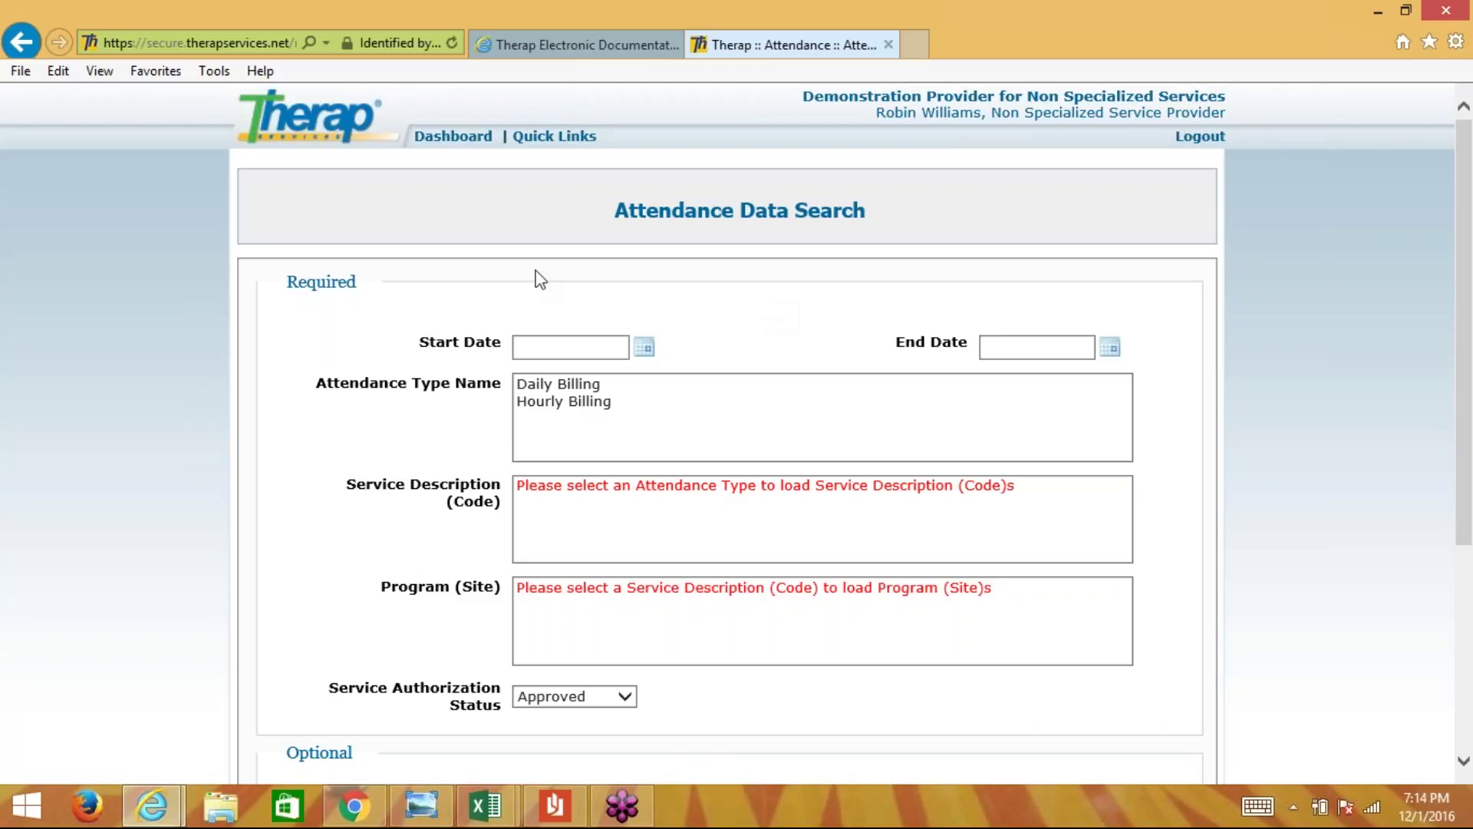
# - Set the attendance search date range from 11/01/2016 to 11/15/2016
pyautogui.click(647, 350)
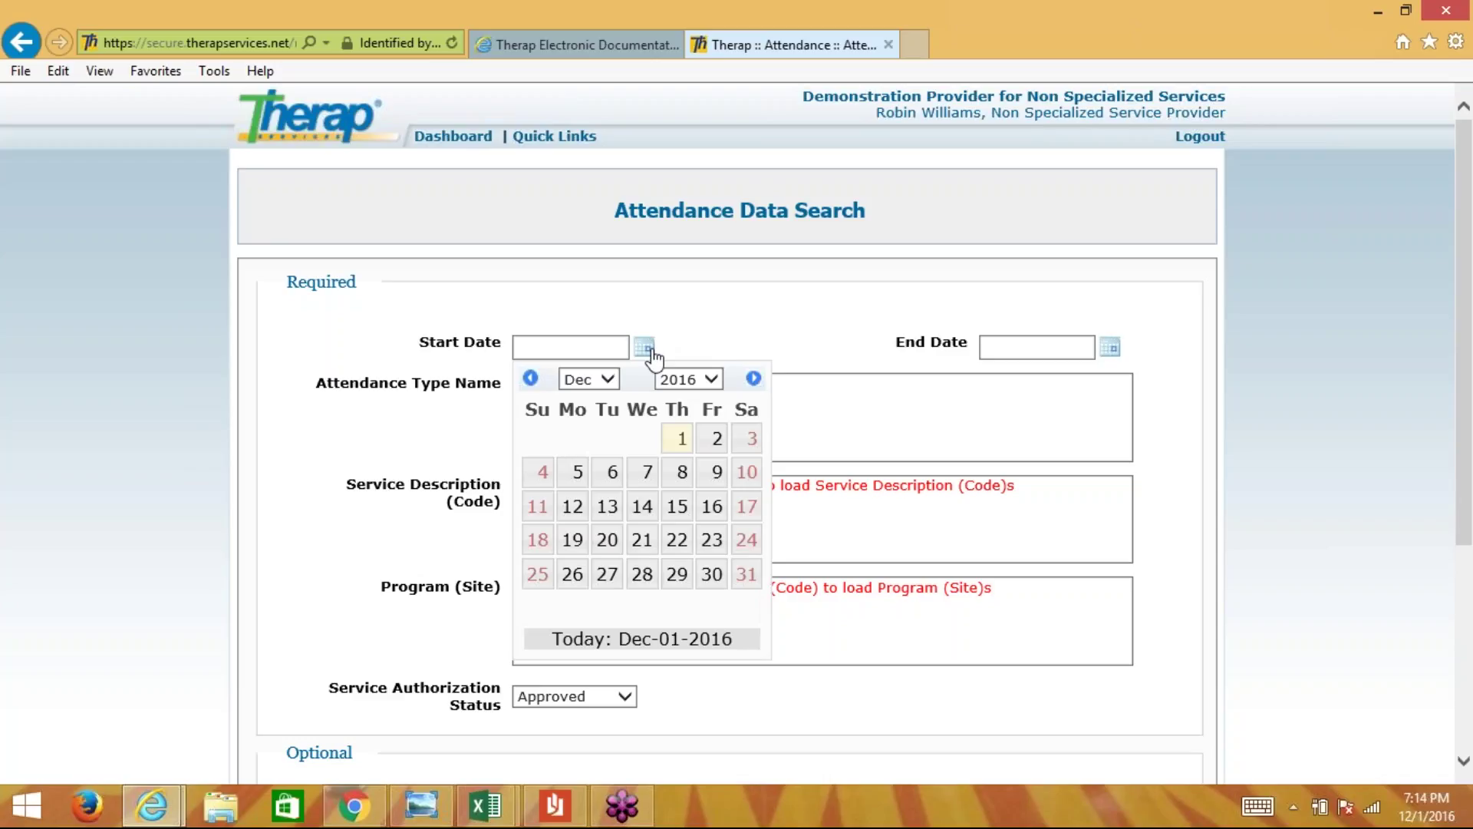
pyautogui.click(530, 379)
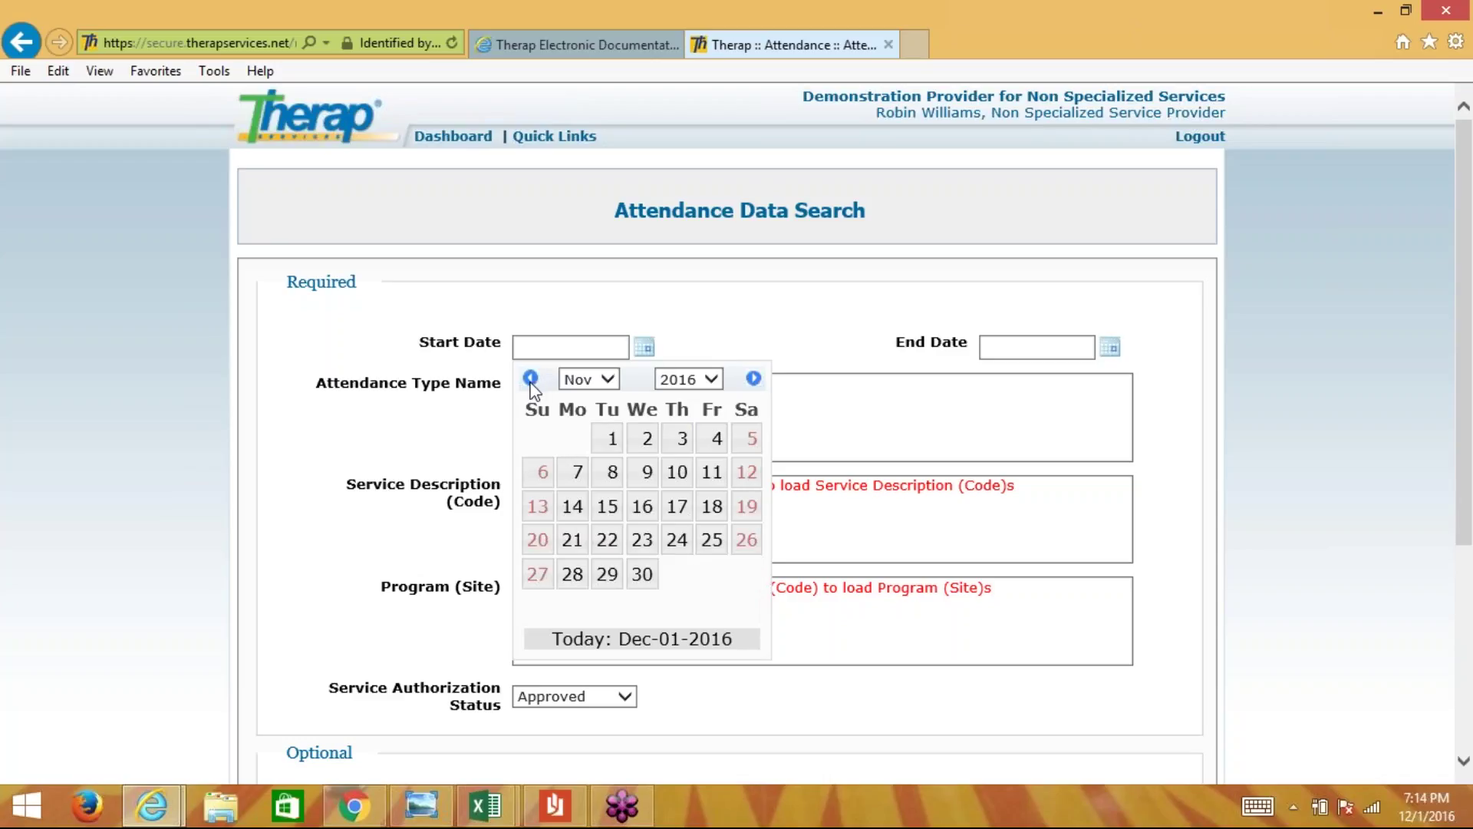
pyautogui.click(612, 443)
pyautogui.click(1110, 349)
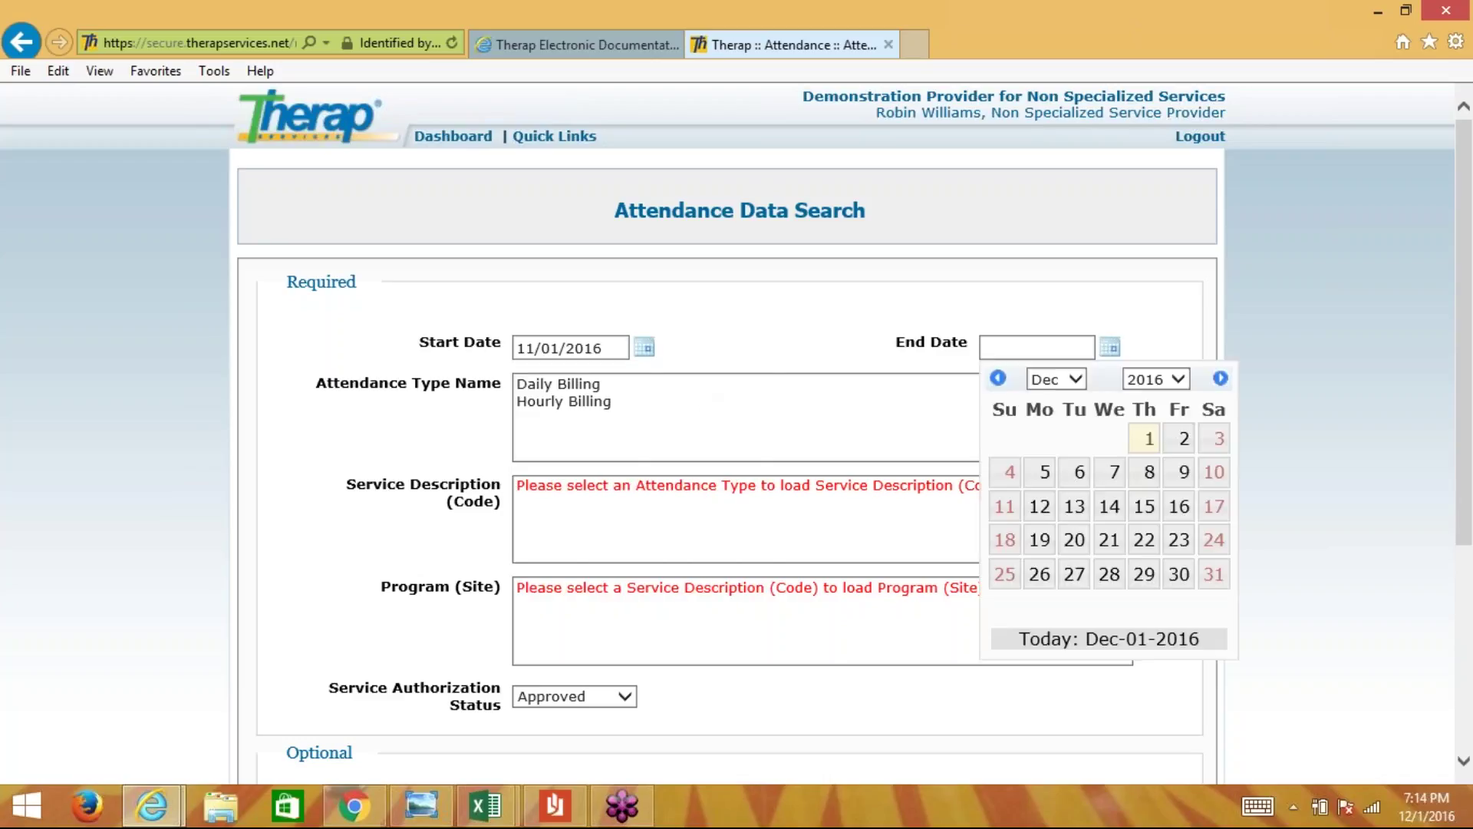
pyautogui.click(997, 378)
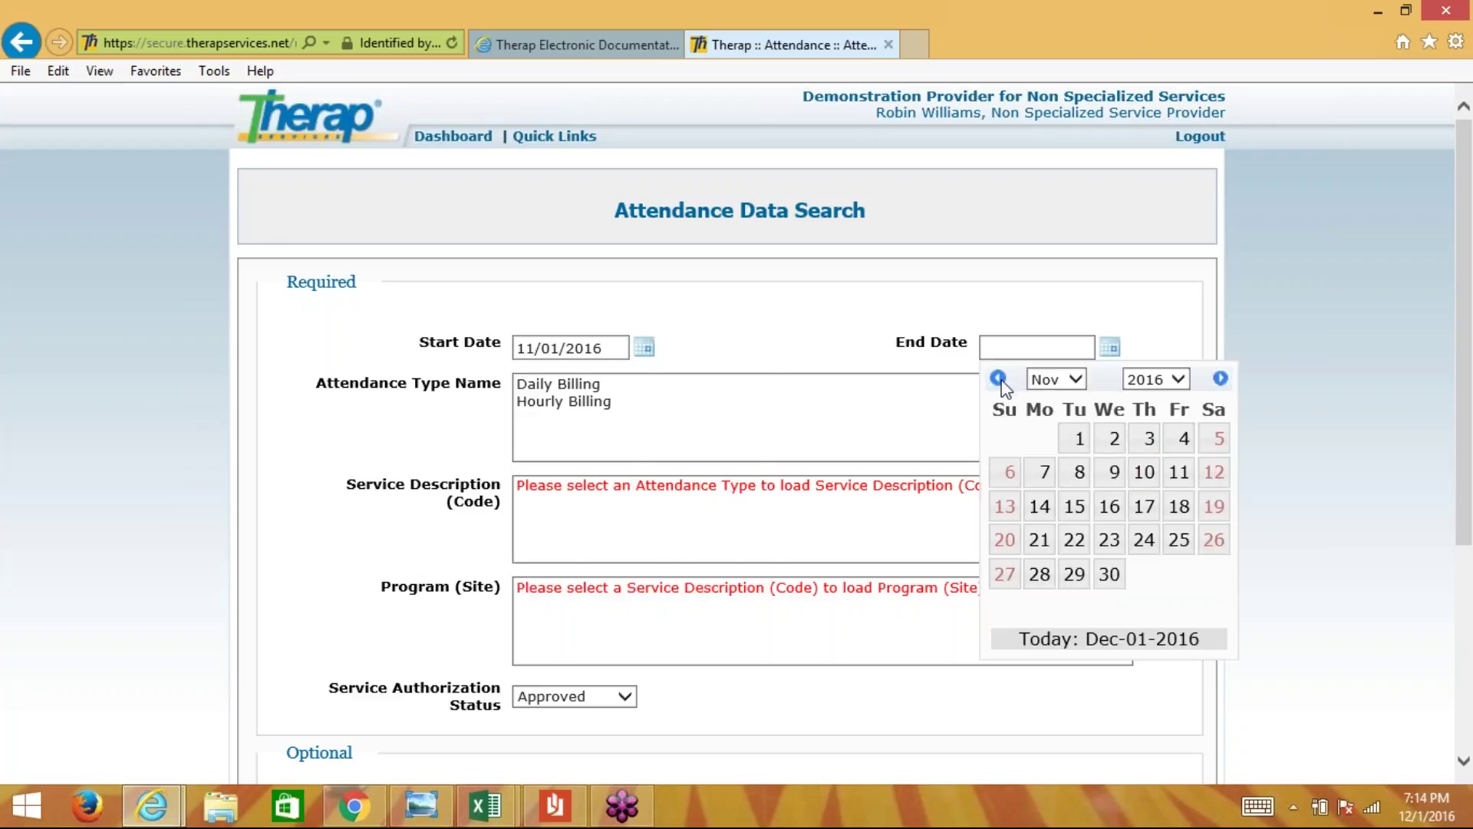
pyautogui.click(1079, 512)
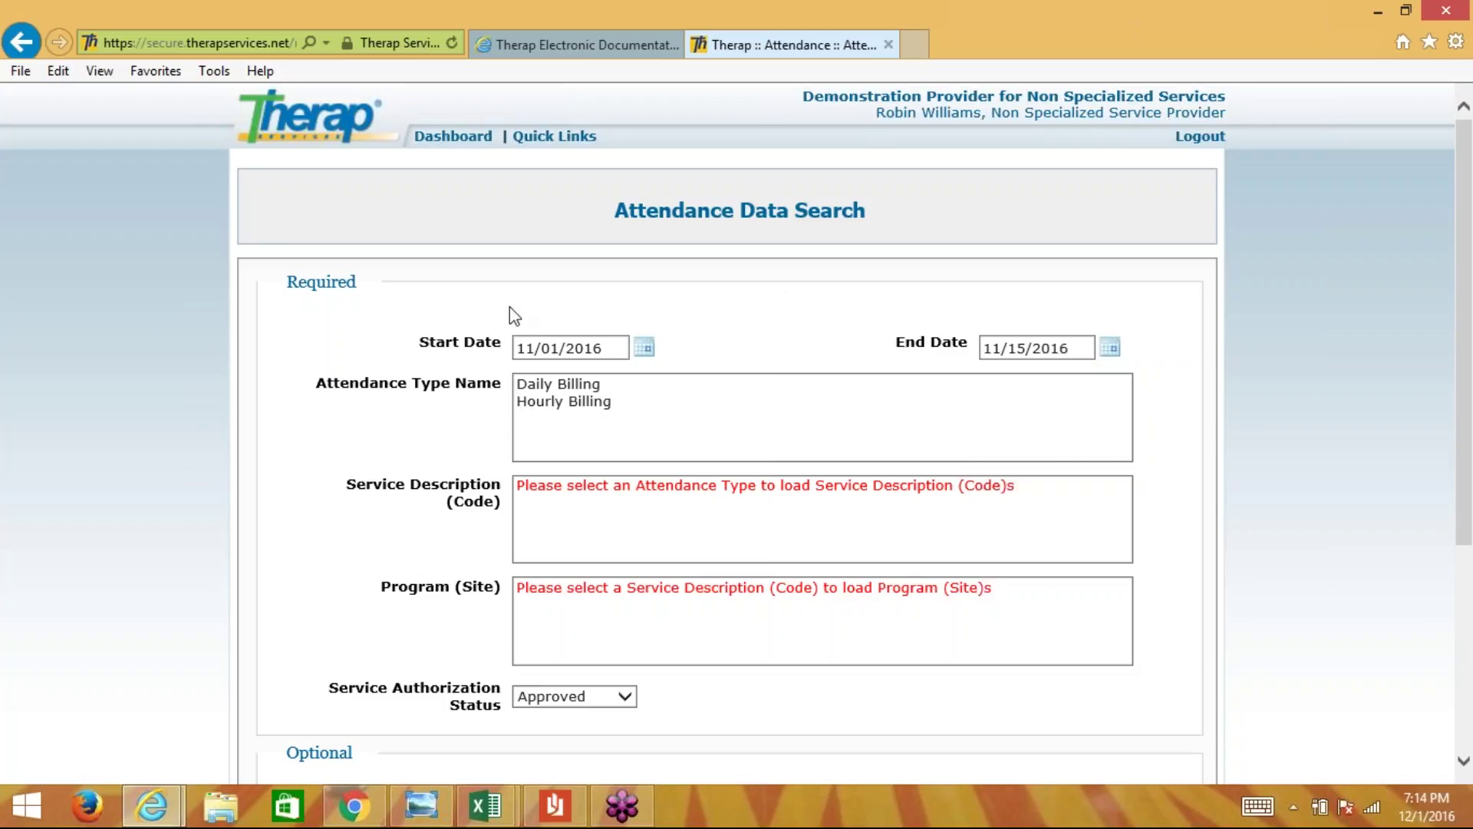
# - Search Hourly Billing for CLDS Hourly (9539) at program 01234567
pyautogui.click(548, 402)
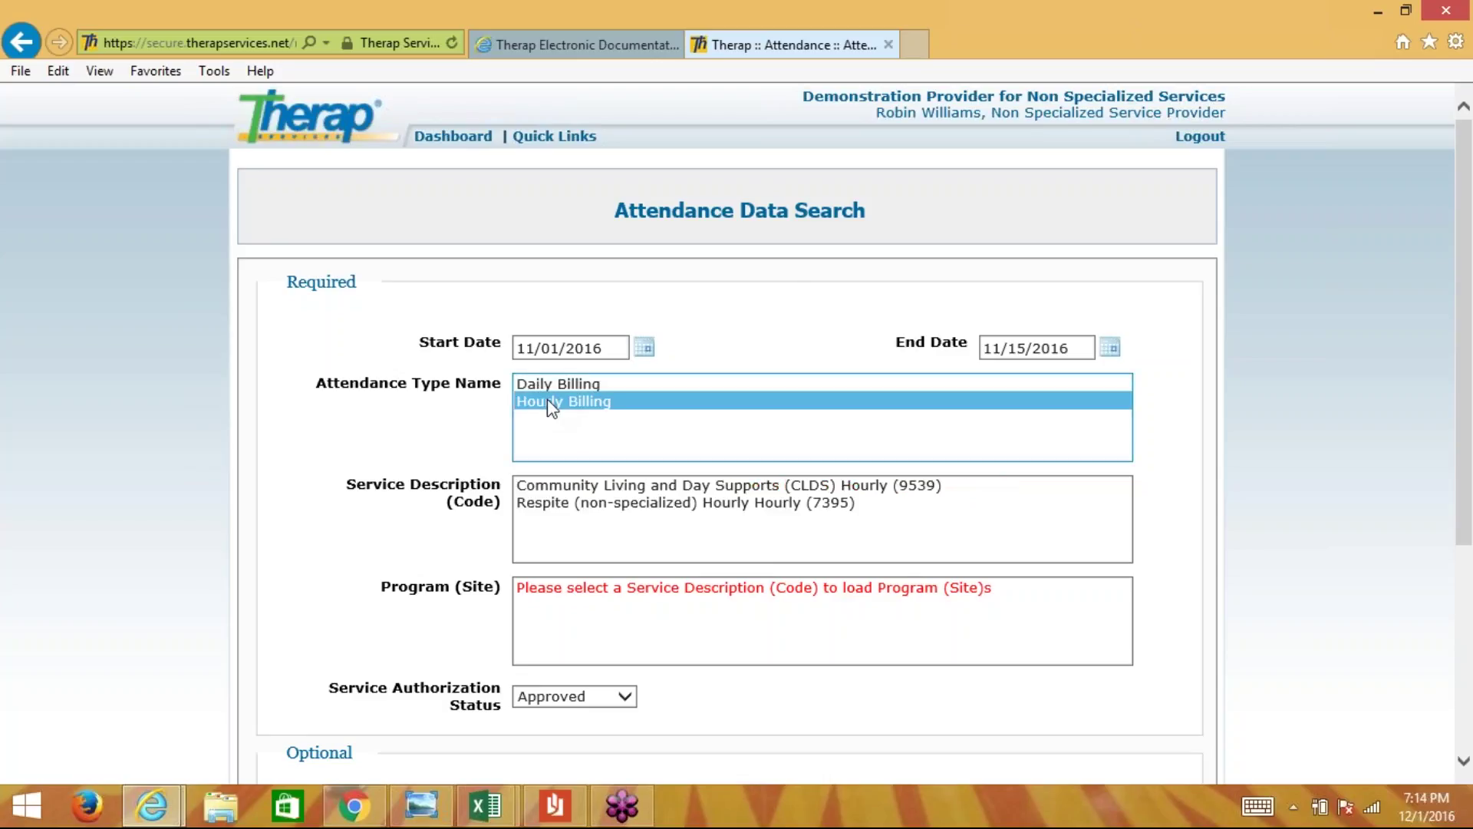
pyautogui.click(581, 488)
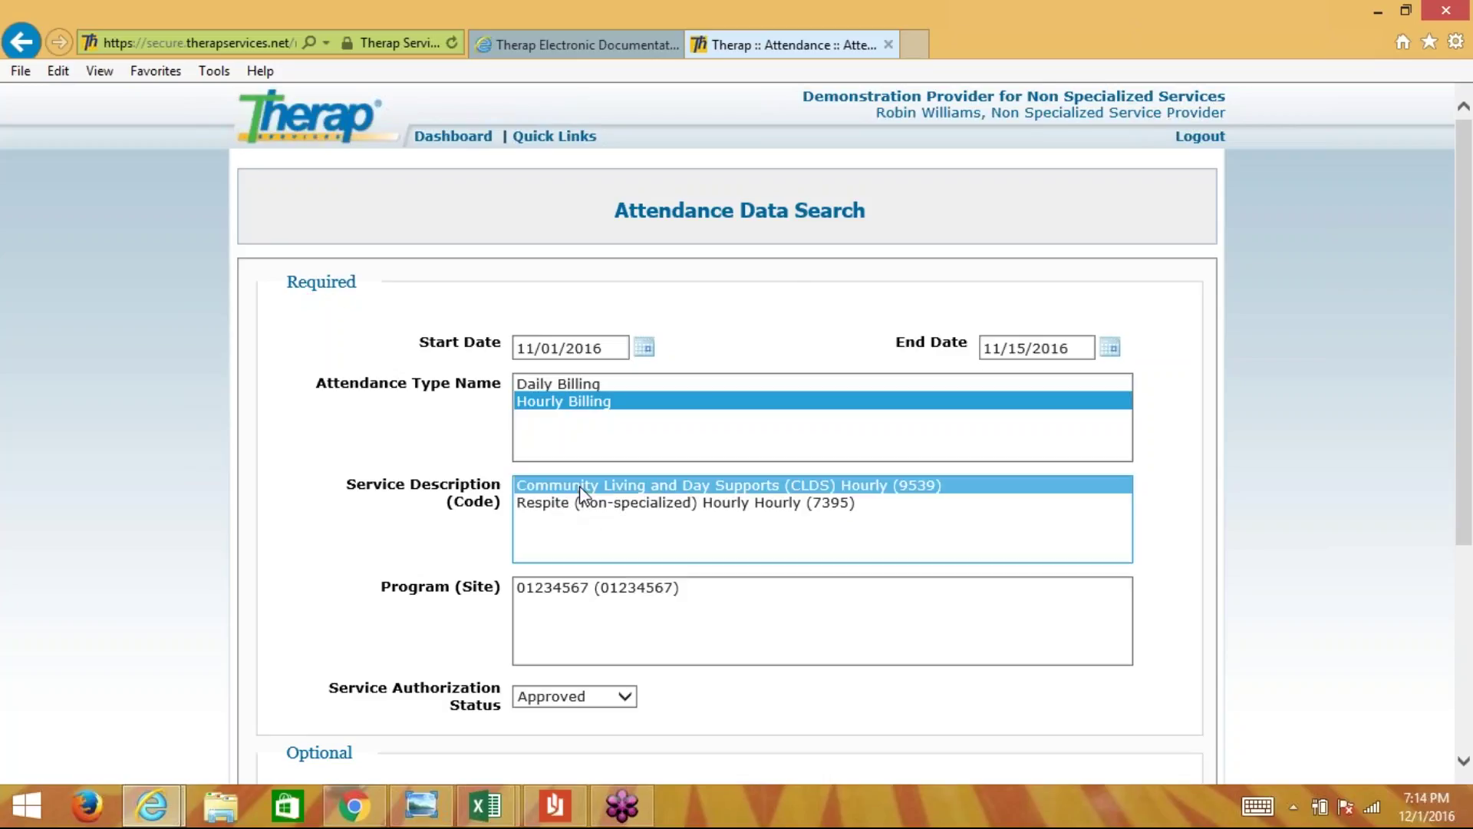
pyautogui.click(577, 593)
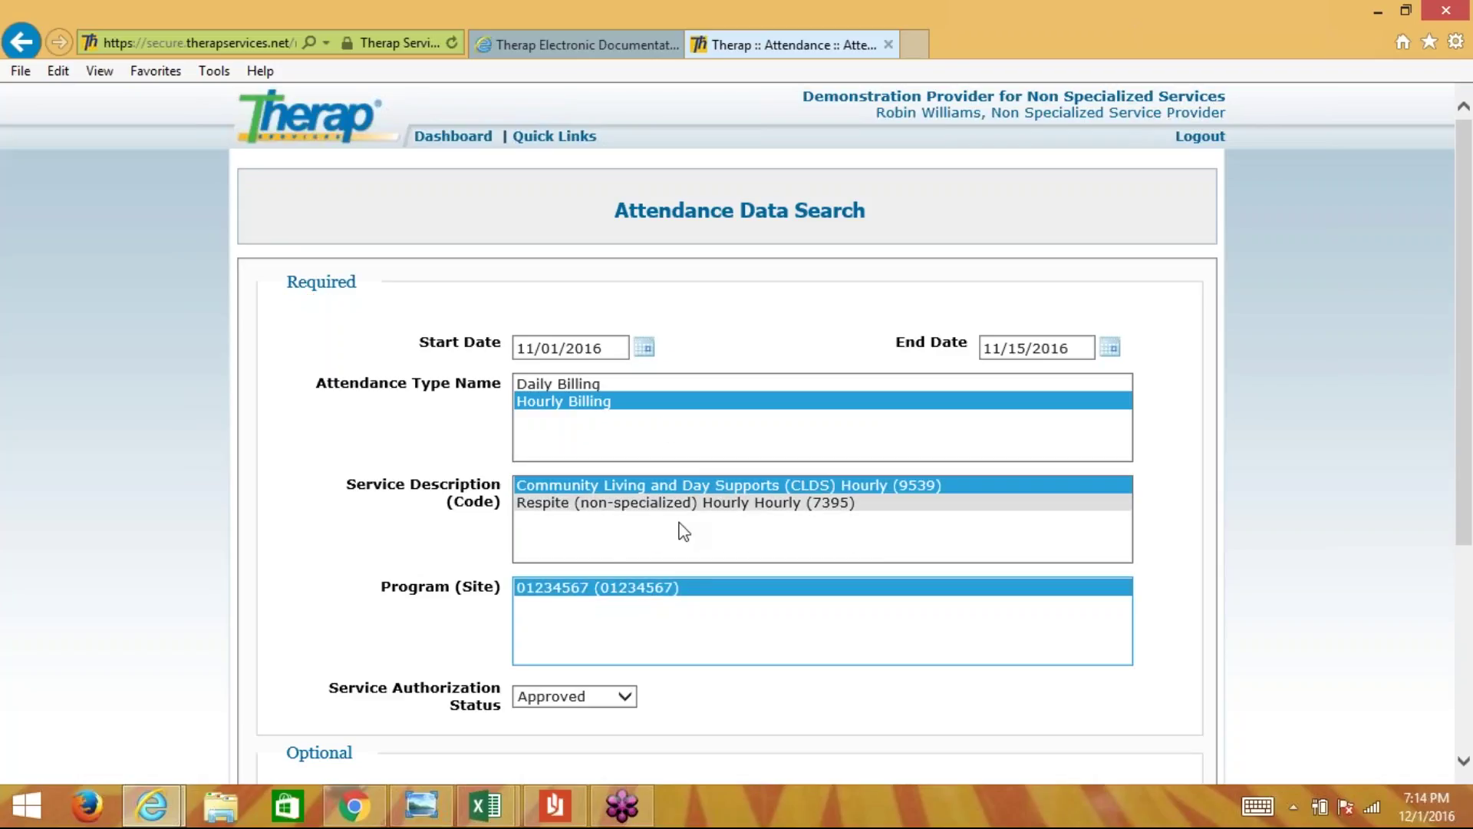
pyautogui.scroll(-3, 1318, 531)
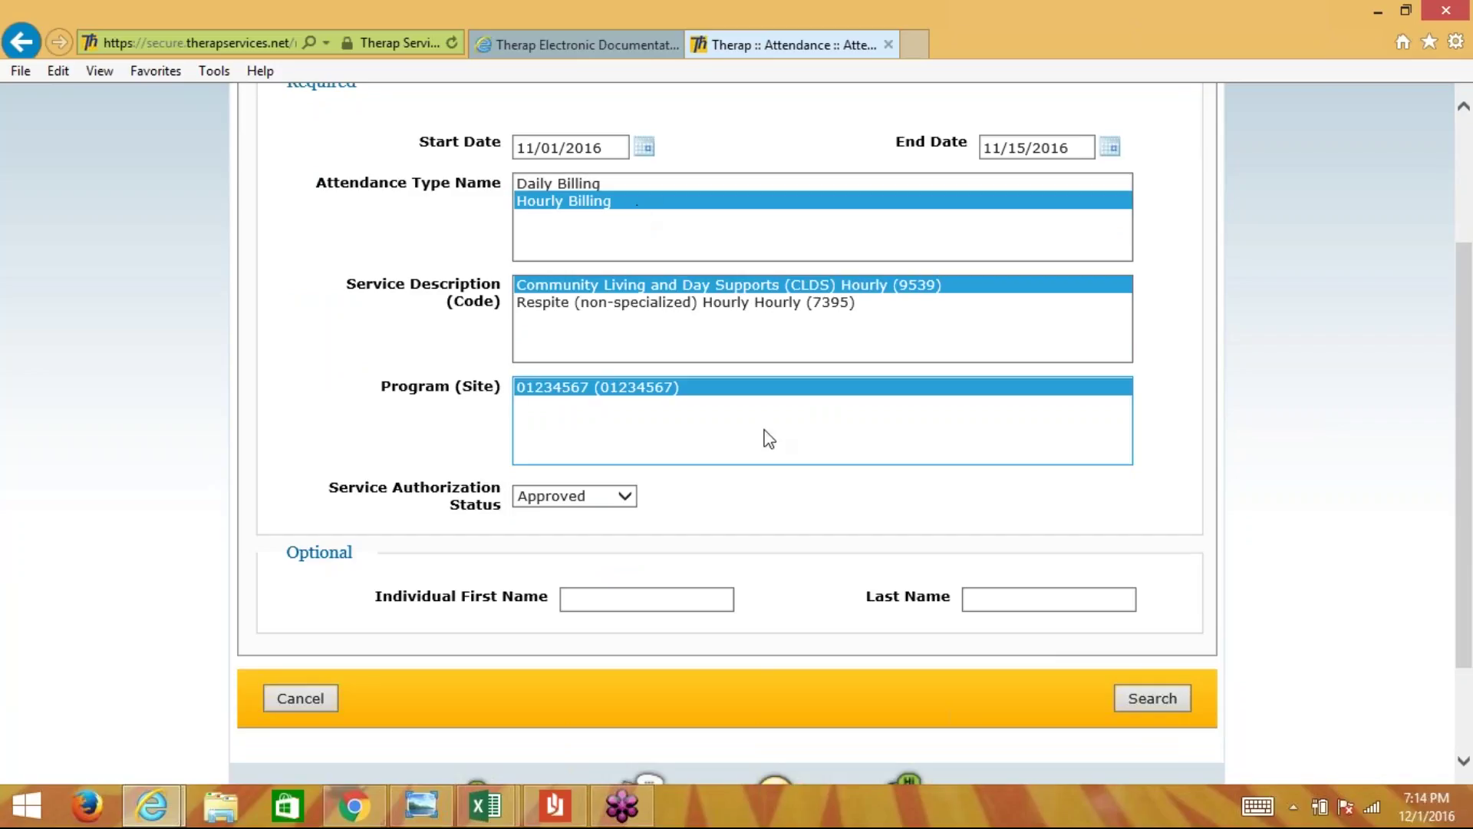
pyautogui.click(1174, 698)
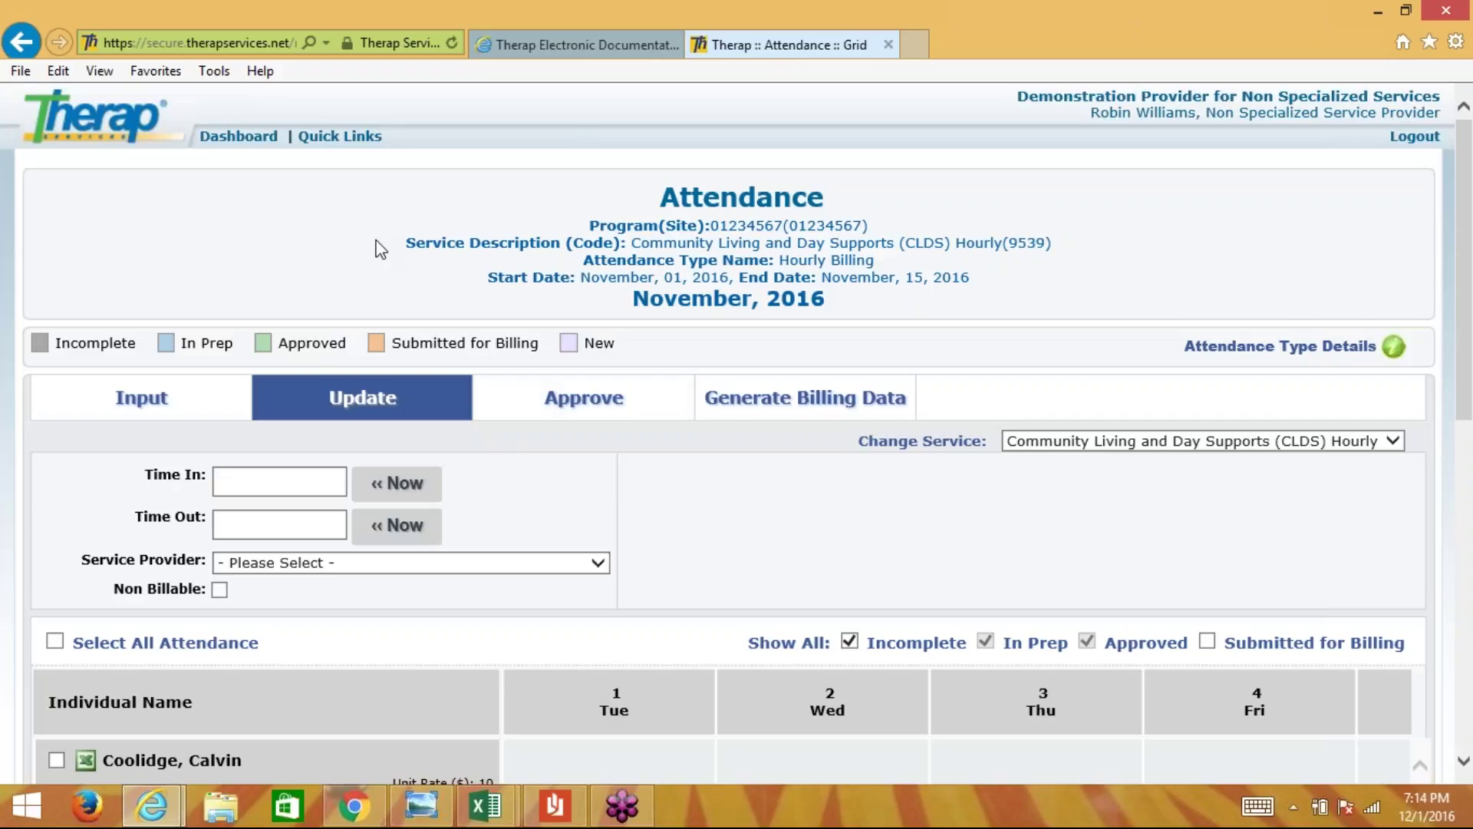
pyautogui.scroll(-2, 377, 247)
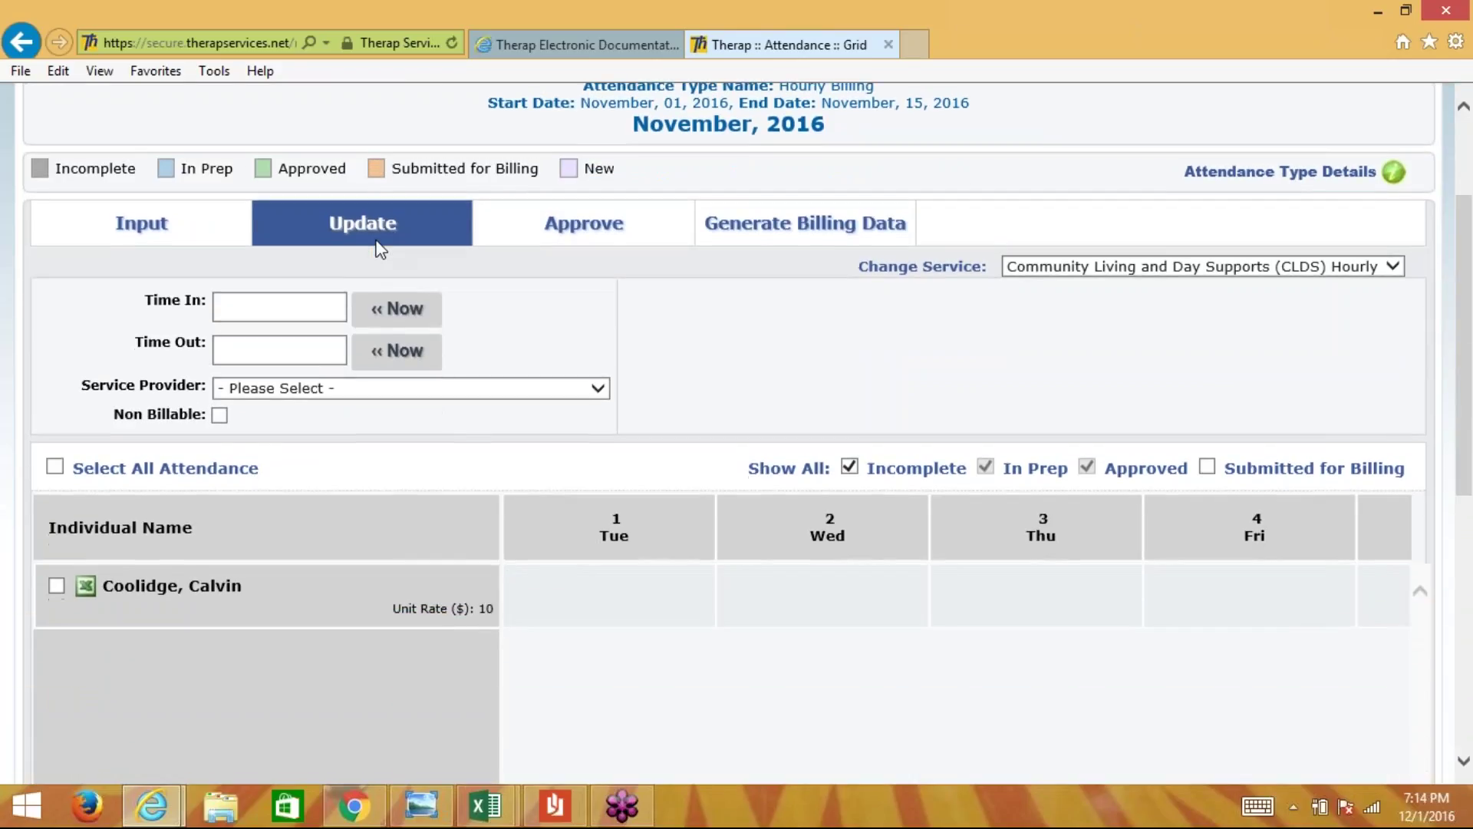
pyautogui.scroll(-2, 377, 247)
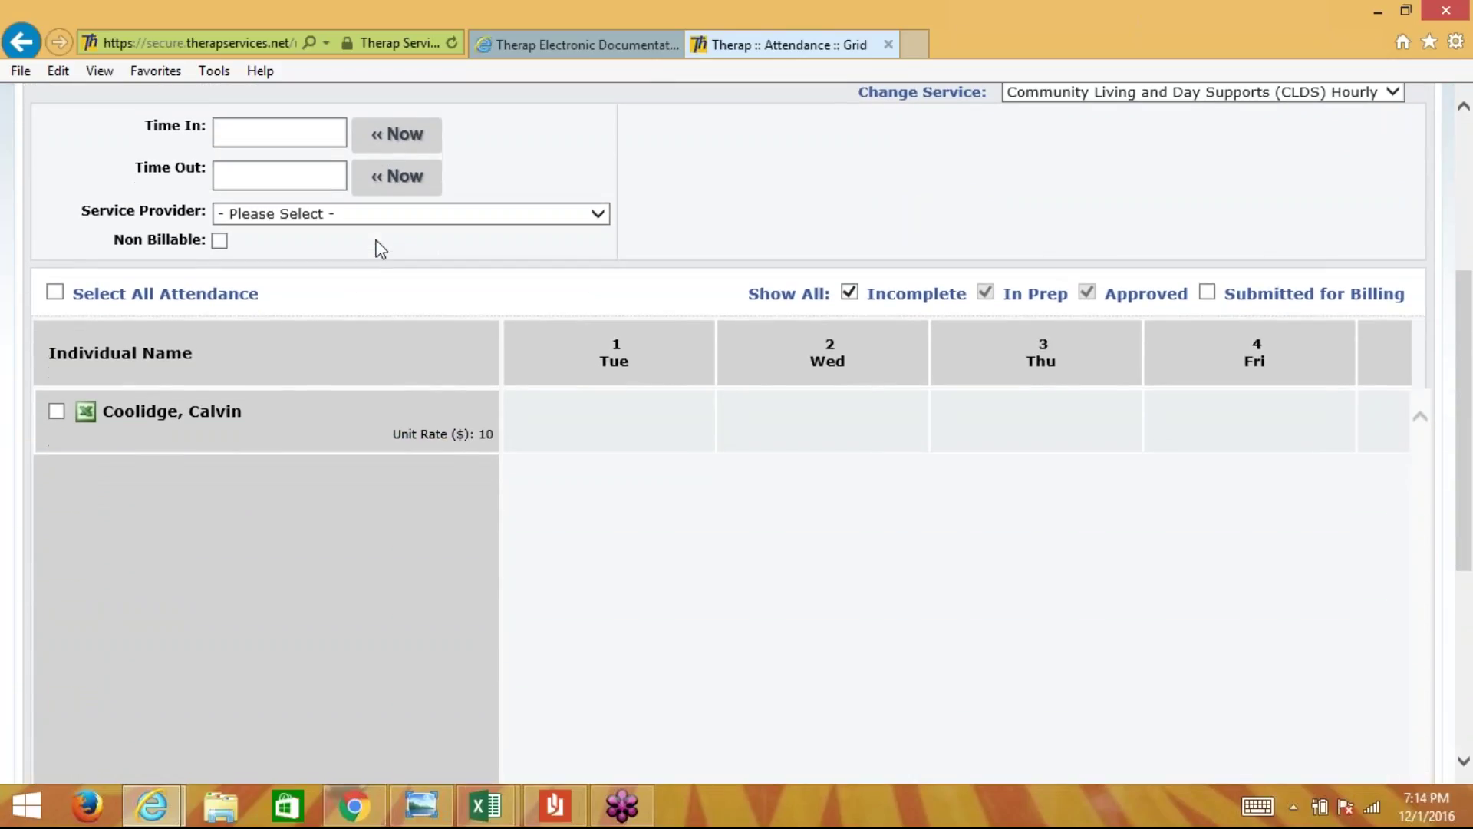
pyautogui.scroll(-2, 612, 382)
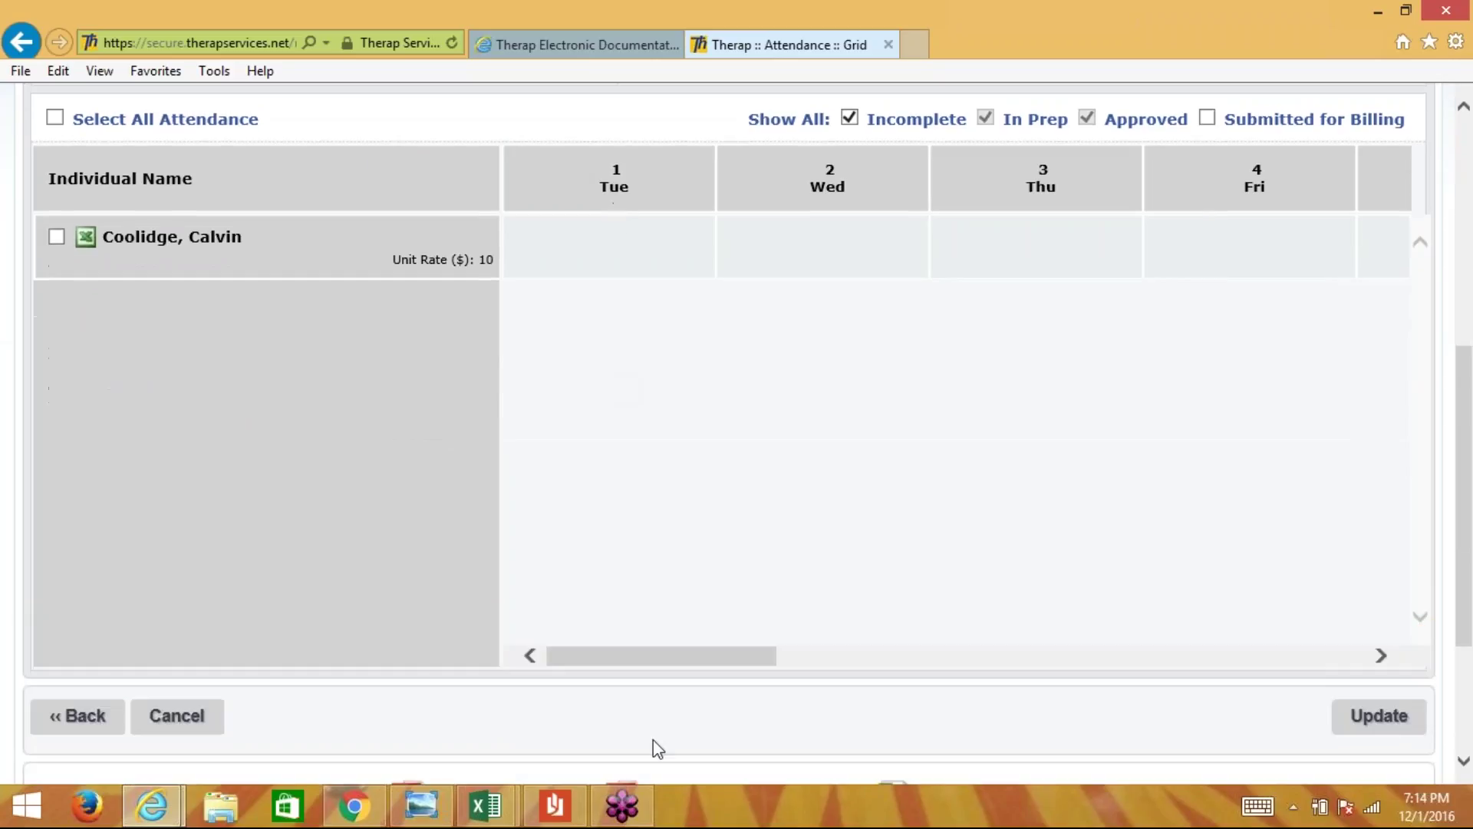
pyautogui.moveTo(633, 664); pyautogui.dragTo(596, 544)
pyautogui.moveTo(654, 660); pyautogui.dragTo(1462, 617)
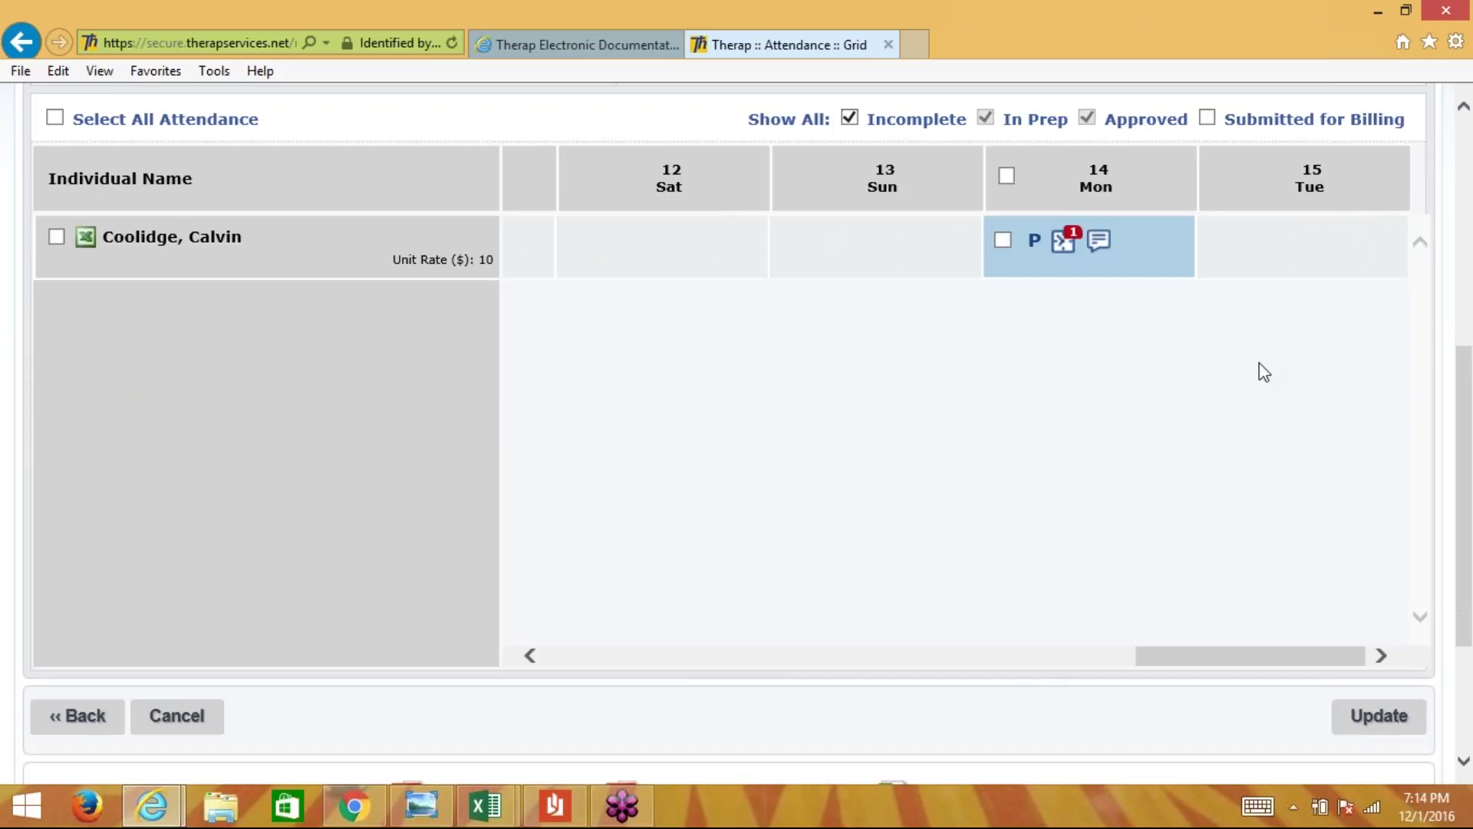
pyautogui.moveTo(1209, 656); pyautogui.dragTo(468, 641)
pyautogui.scroll(5, 569, 519)
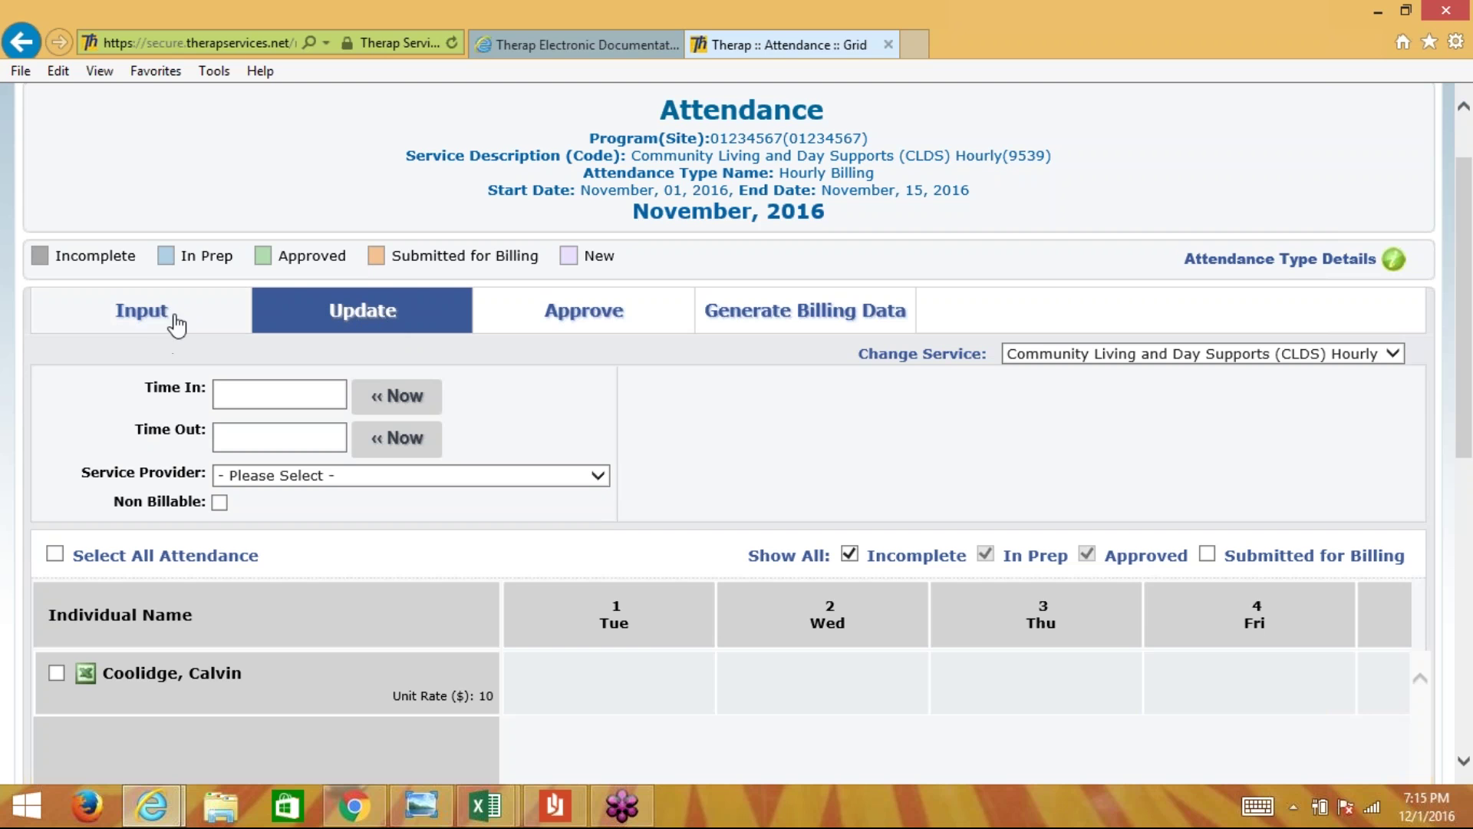
# - Switch the CLDS Hourly grid to the Input view and scroll down to the empty entry fields
pyautogui.click(145, 316)
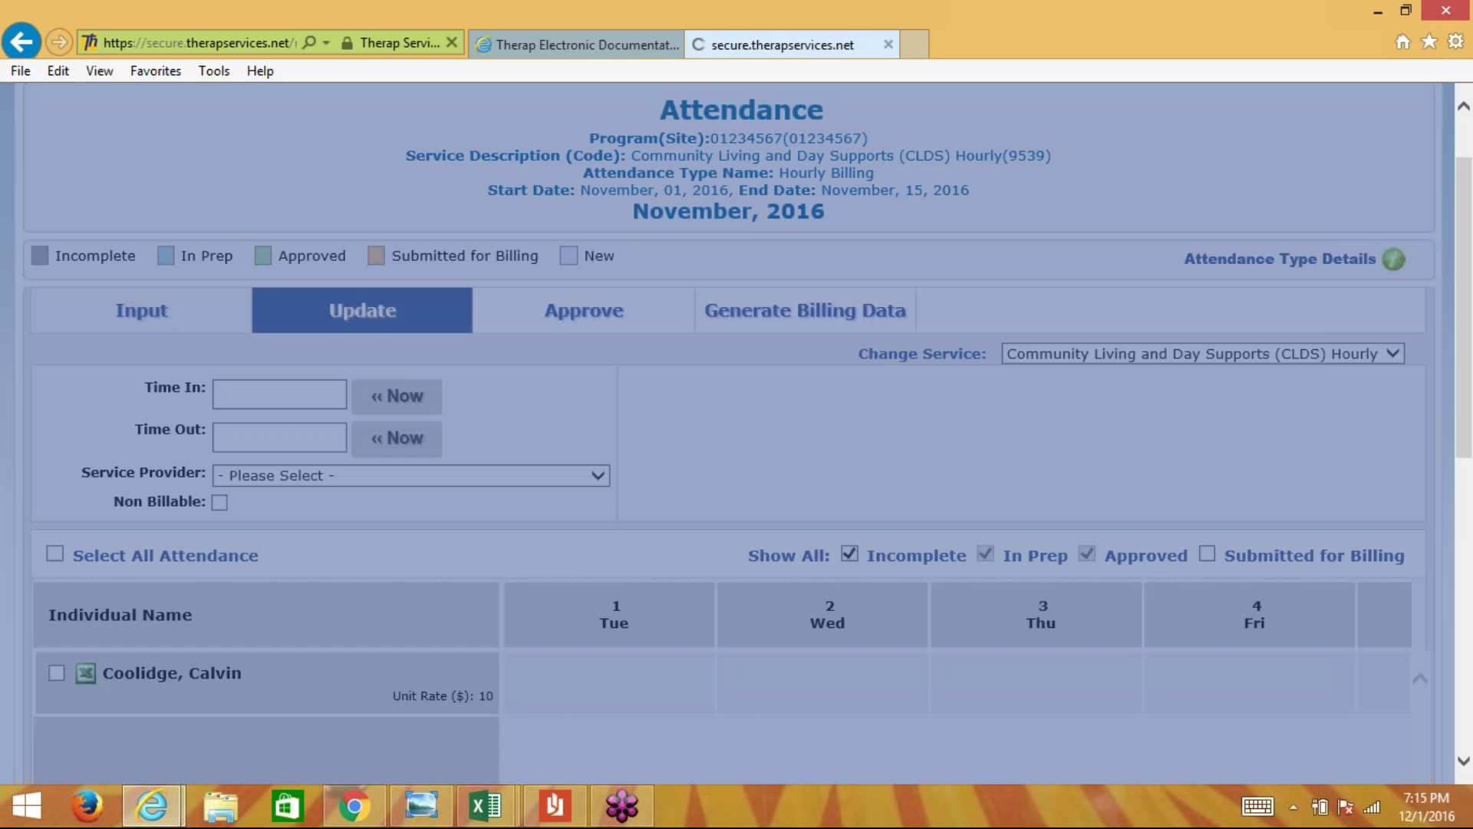
pyautogui.scroll(-3, 789, 434)
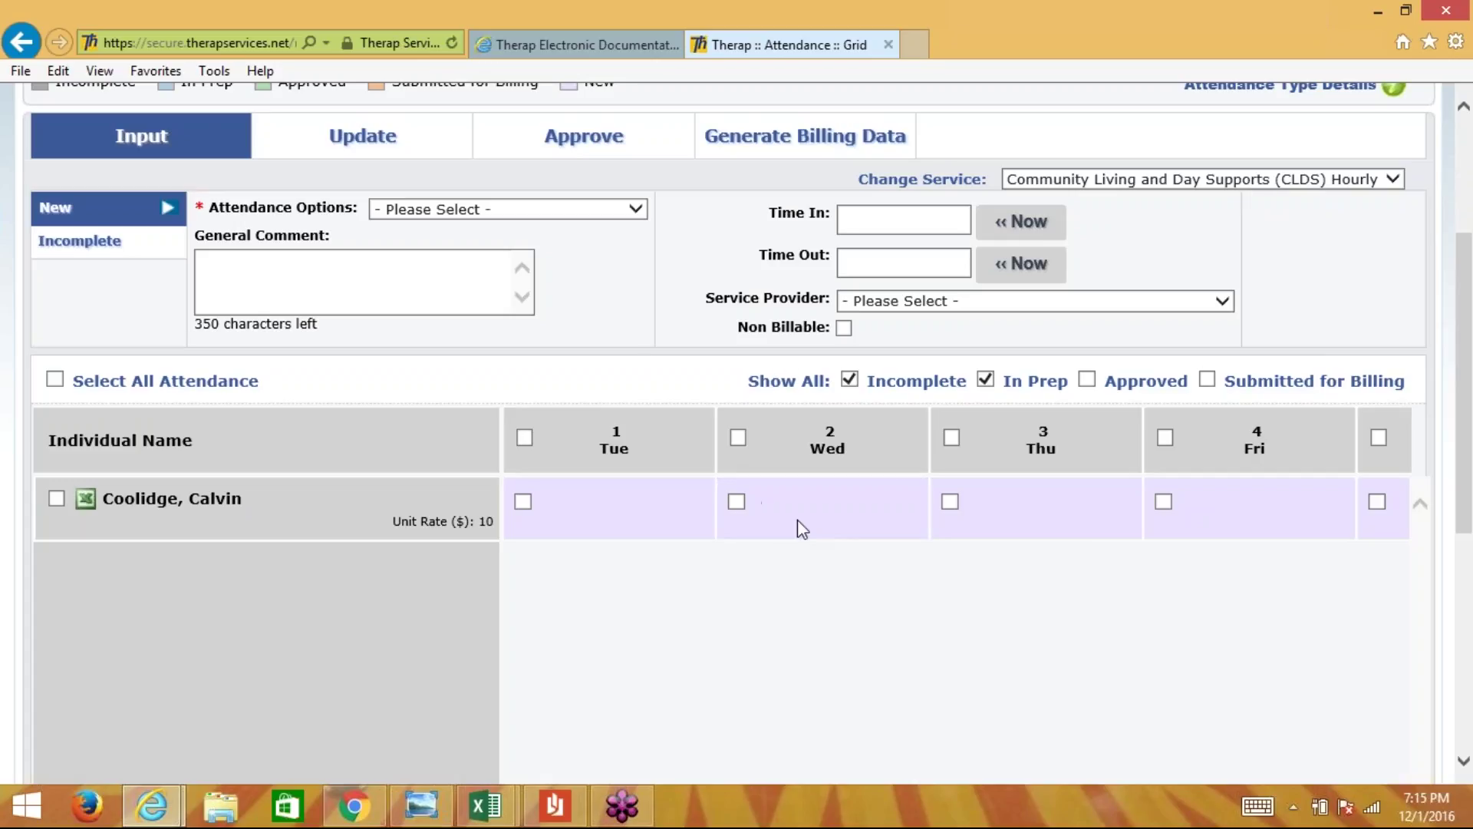
# - Select Wed 2 in the grid and mark it Present (P) - Billable
pyautogui.click(736, 500)
pyautogui.click(798, 499)
pyautogui.click(624, 217)
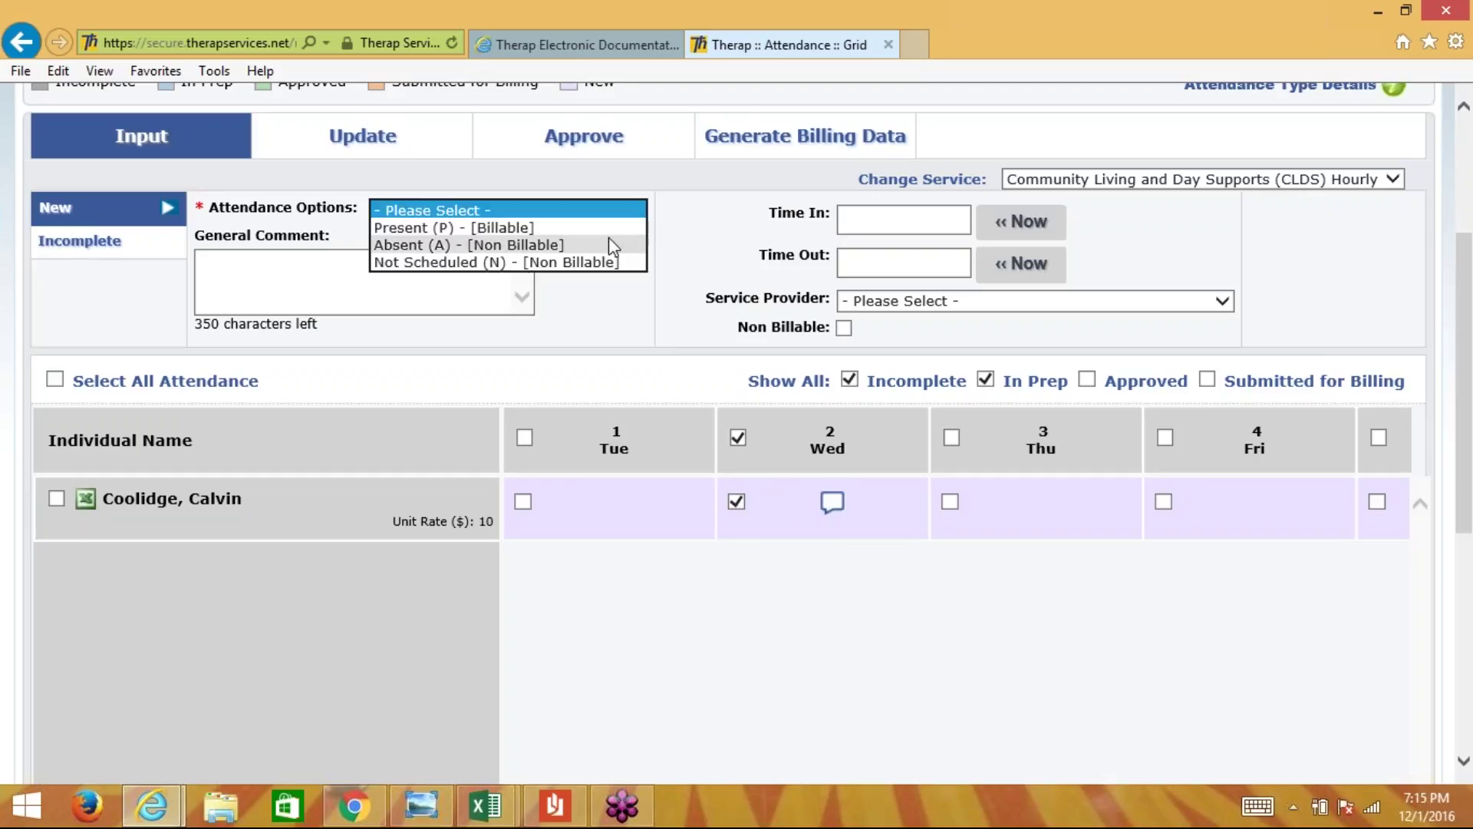
pyautogui.click(609, 228)
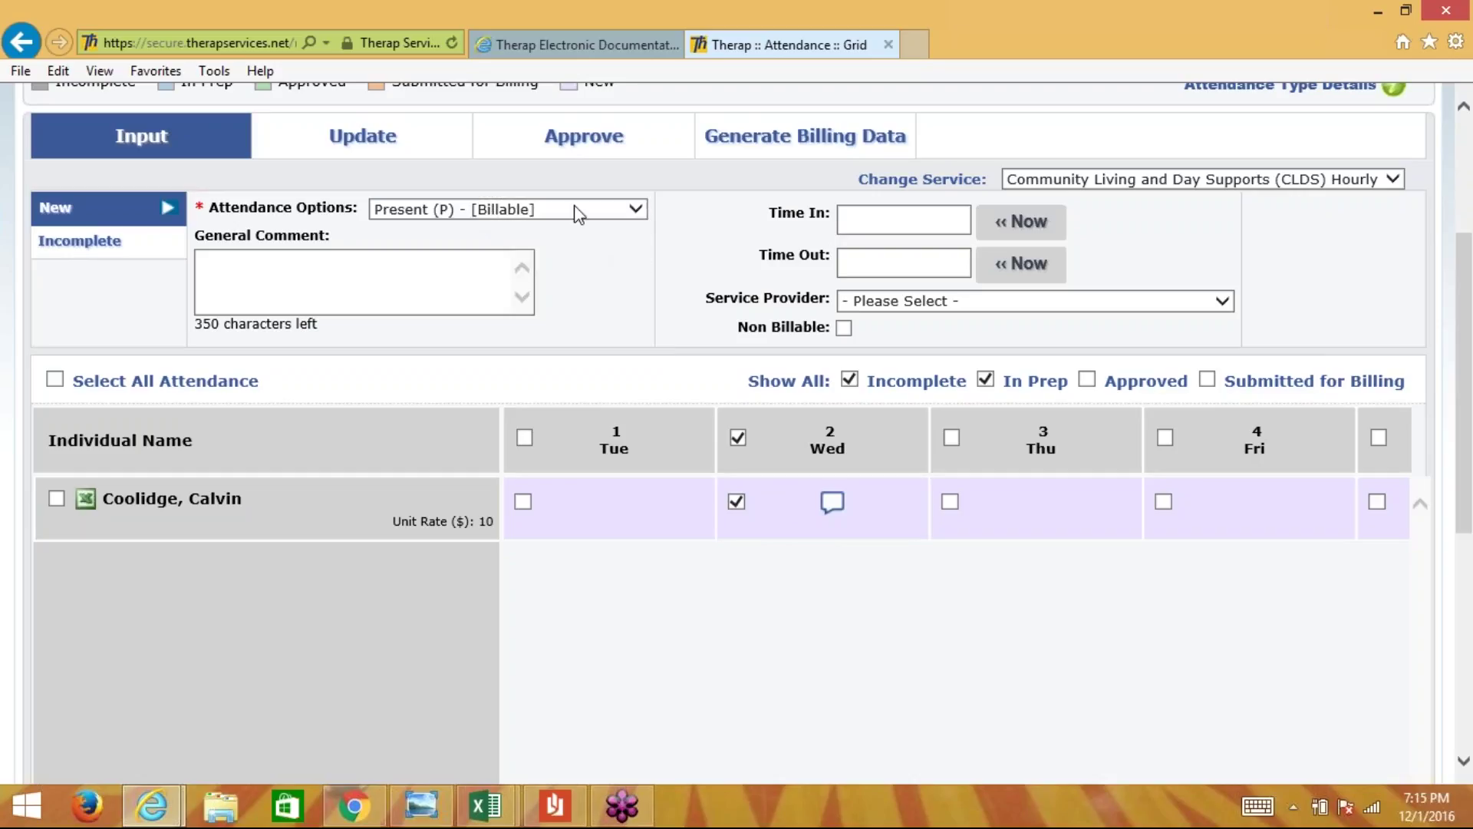
# - Enter Time In 6:00 am and Time Out 8:00 am for Wed 2, then open its comment box
pyautogui.click(930, 215)
pyautogui.write('8')
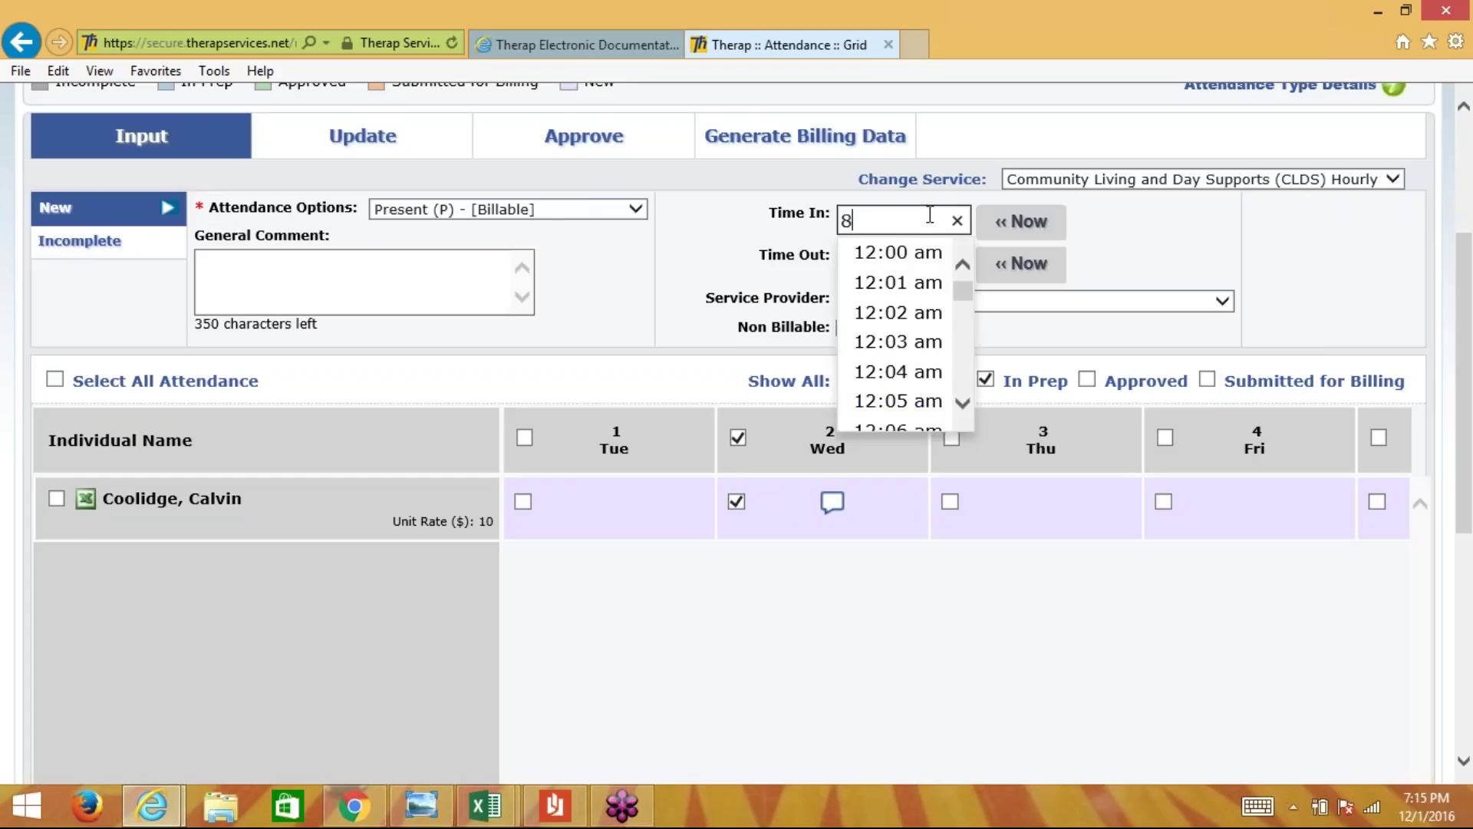
pyautogui.write(':00am')
pyautogui.click(854, 223)
pyautogui.press('BackSpace')
pyautogui.write('6')
pyautogui.click(713, 256)
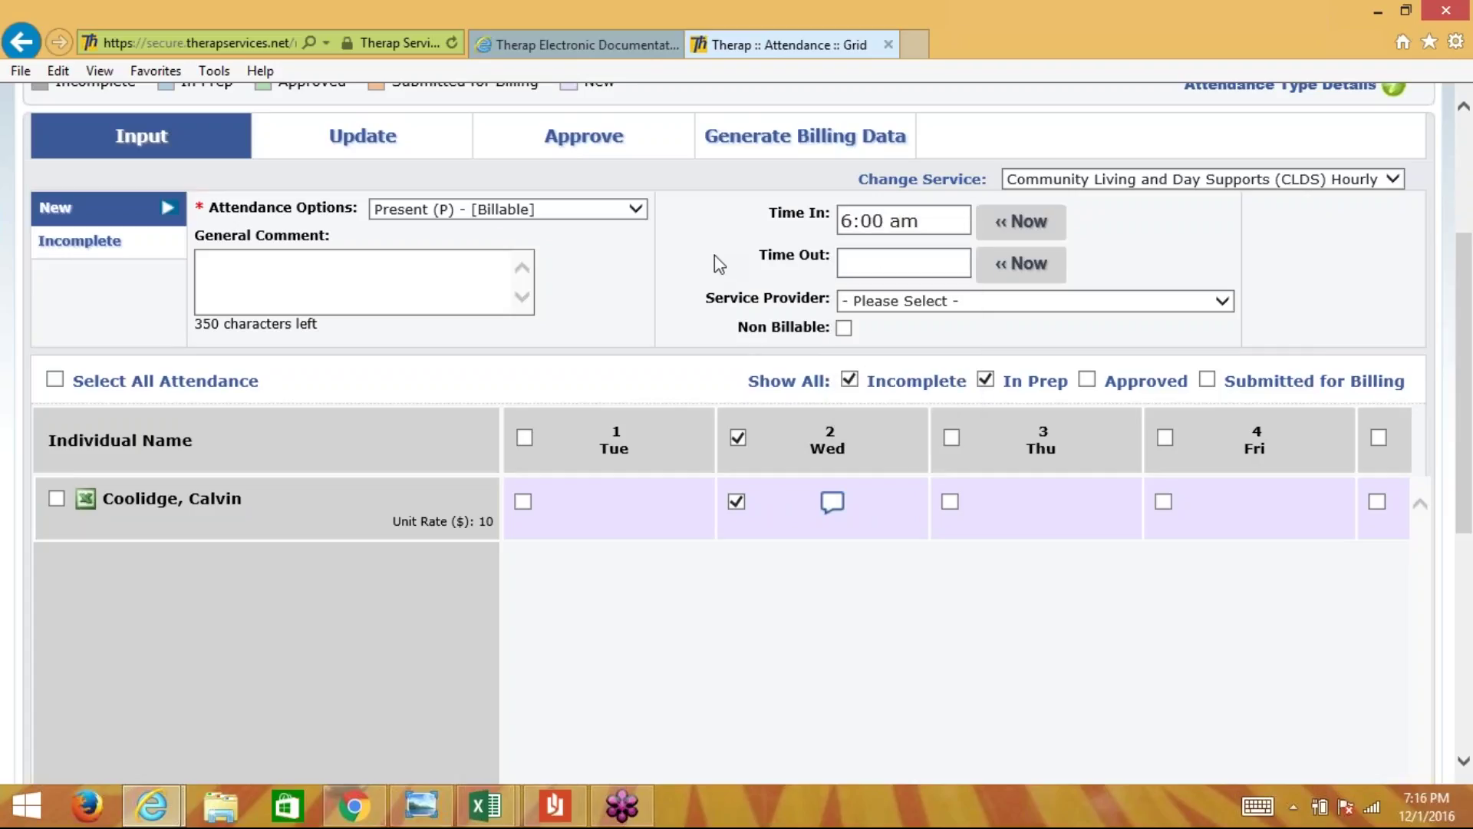
pyautogui.click(915, 263)
pyautogui.write('8')
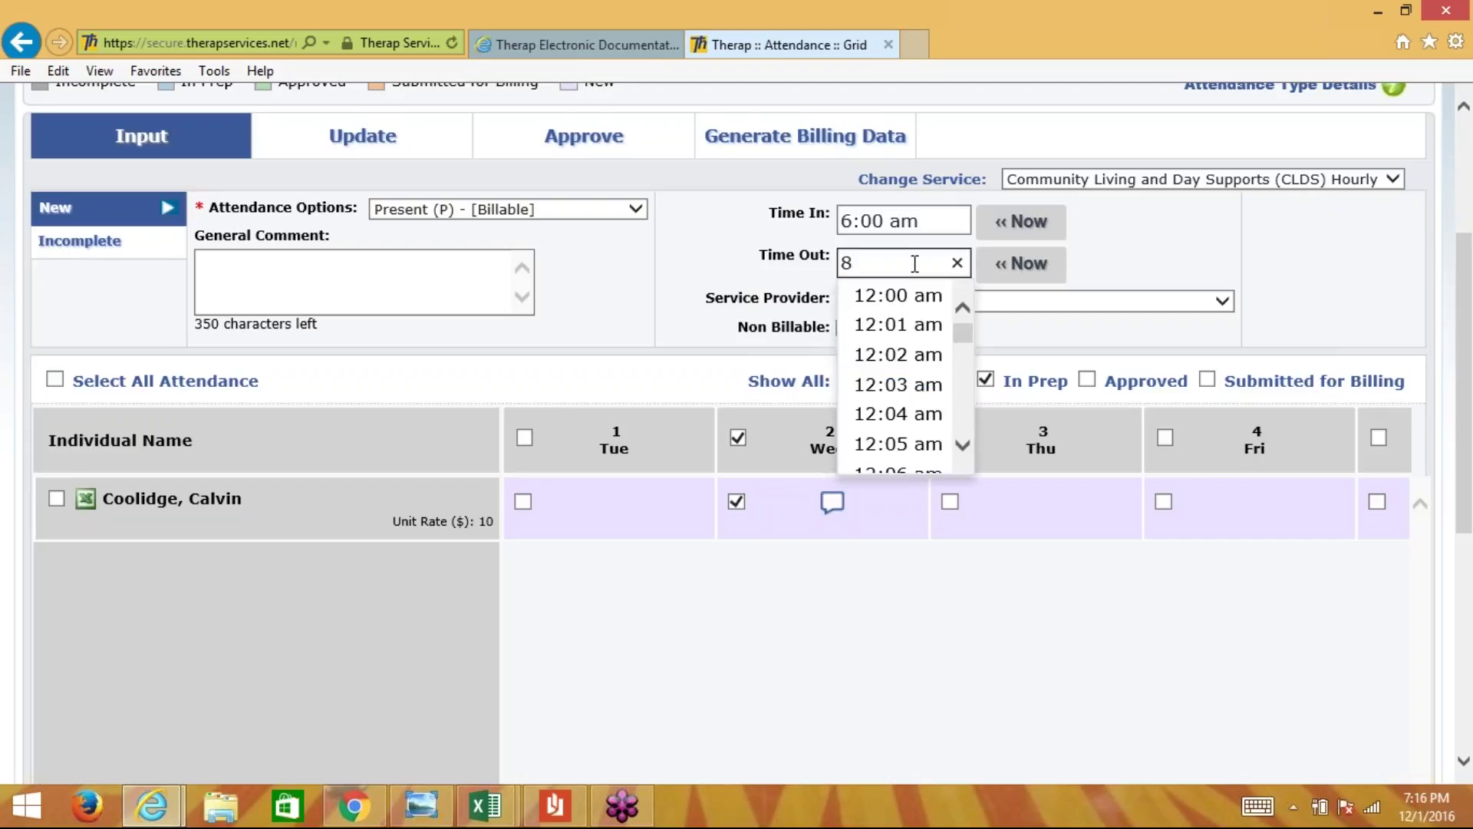
pyautogui.write(':00 a')
pyautogui.click(723, 297)
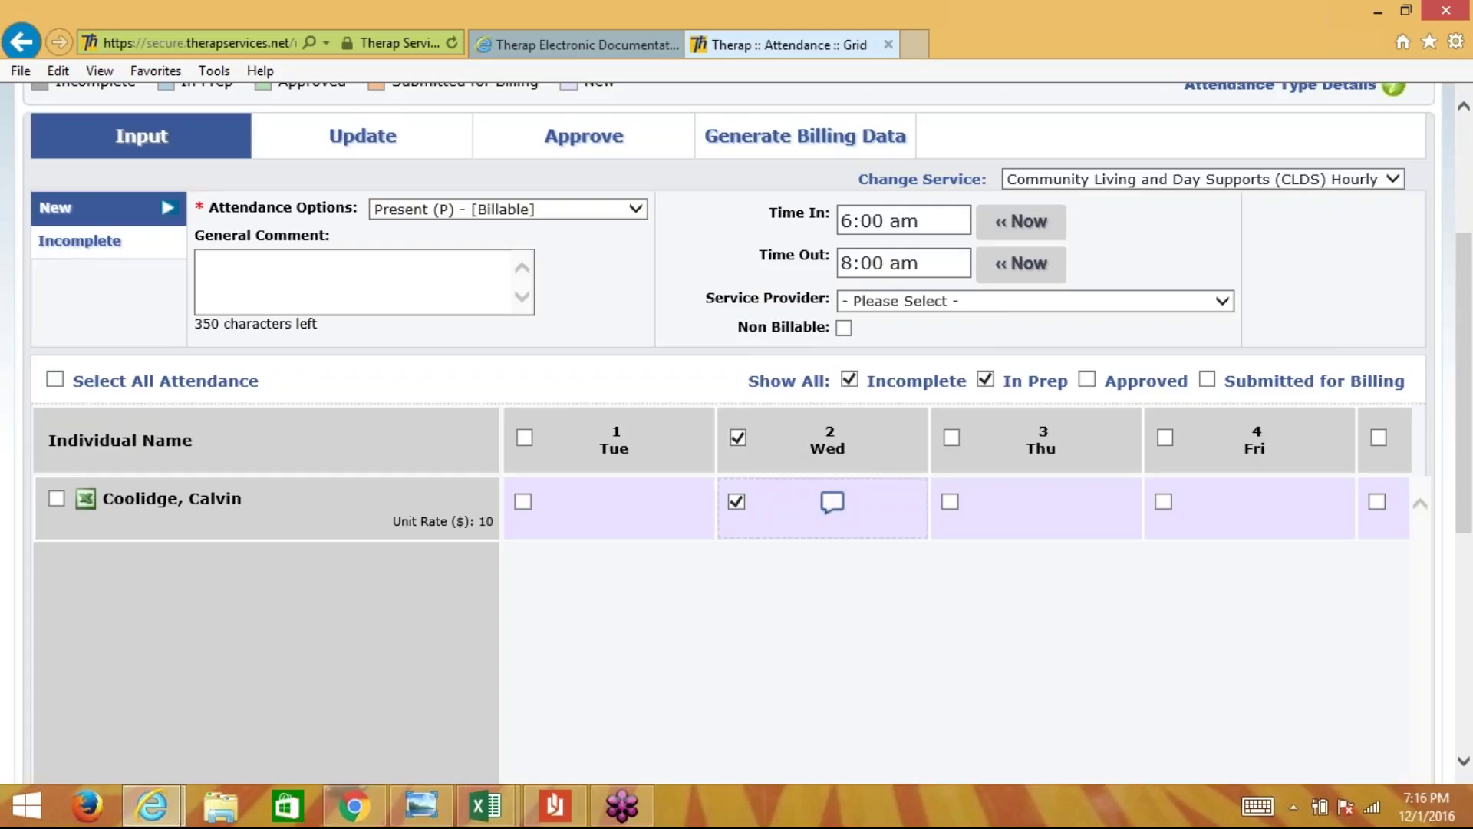
pyautogui.click(831, 504)
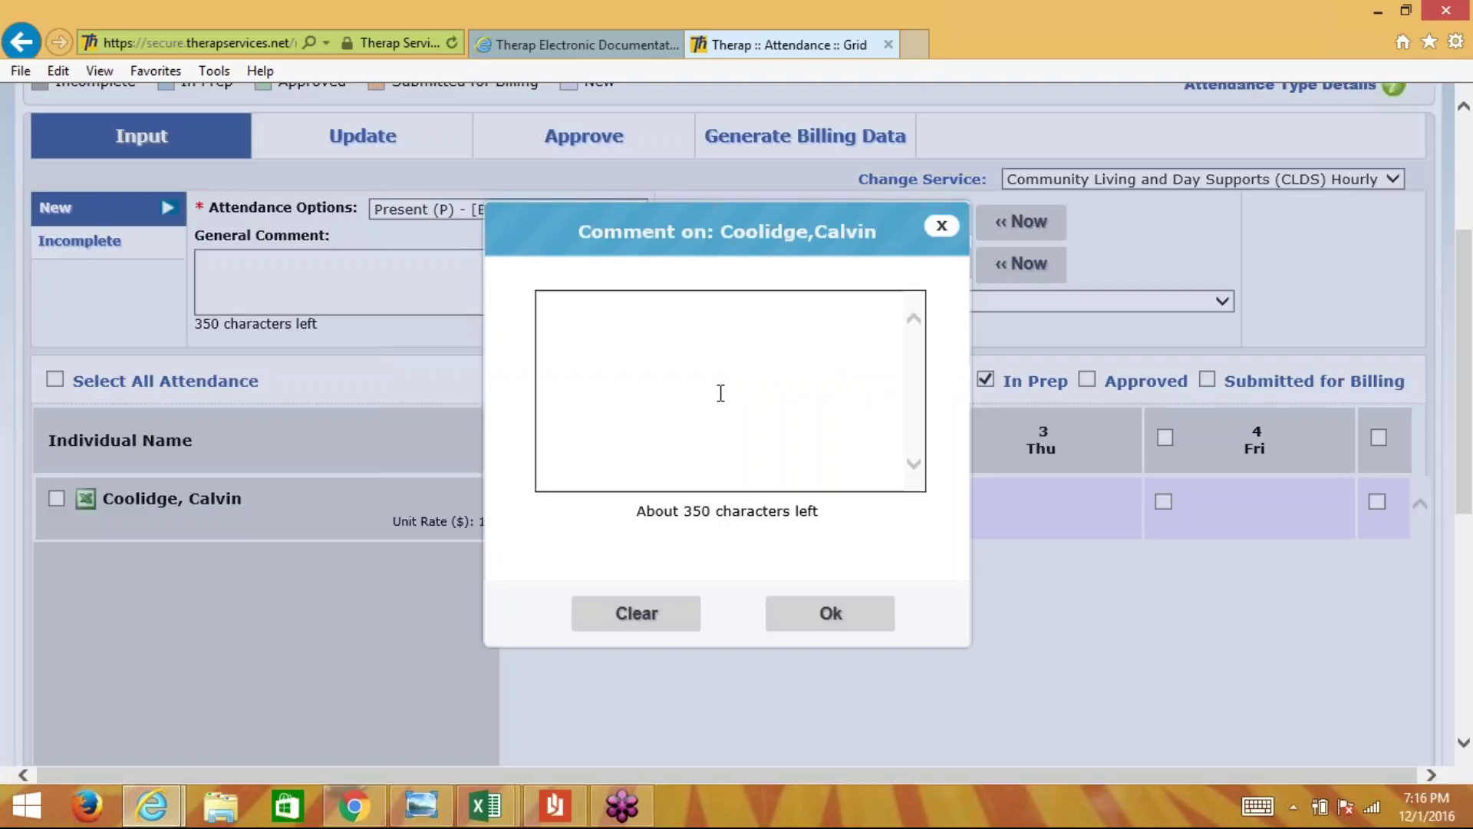
# - Attach the comment 'What you did or record of service' to Wed 2 and scroll down to Submit New
pyautogui.write('What you did or')
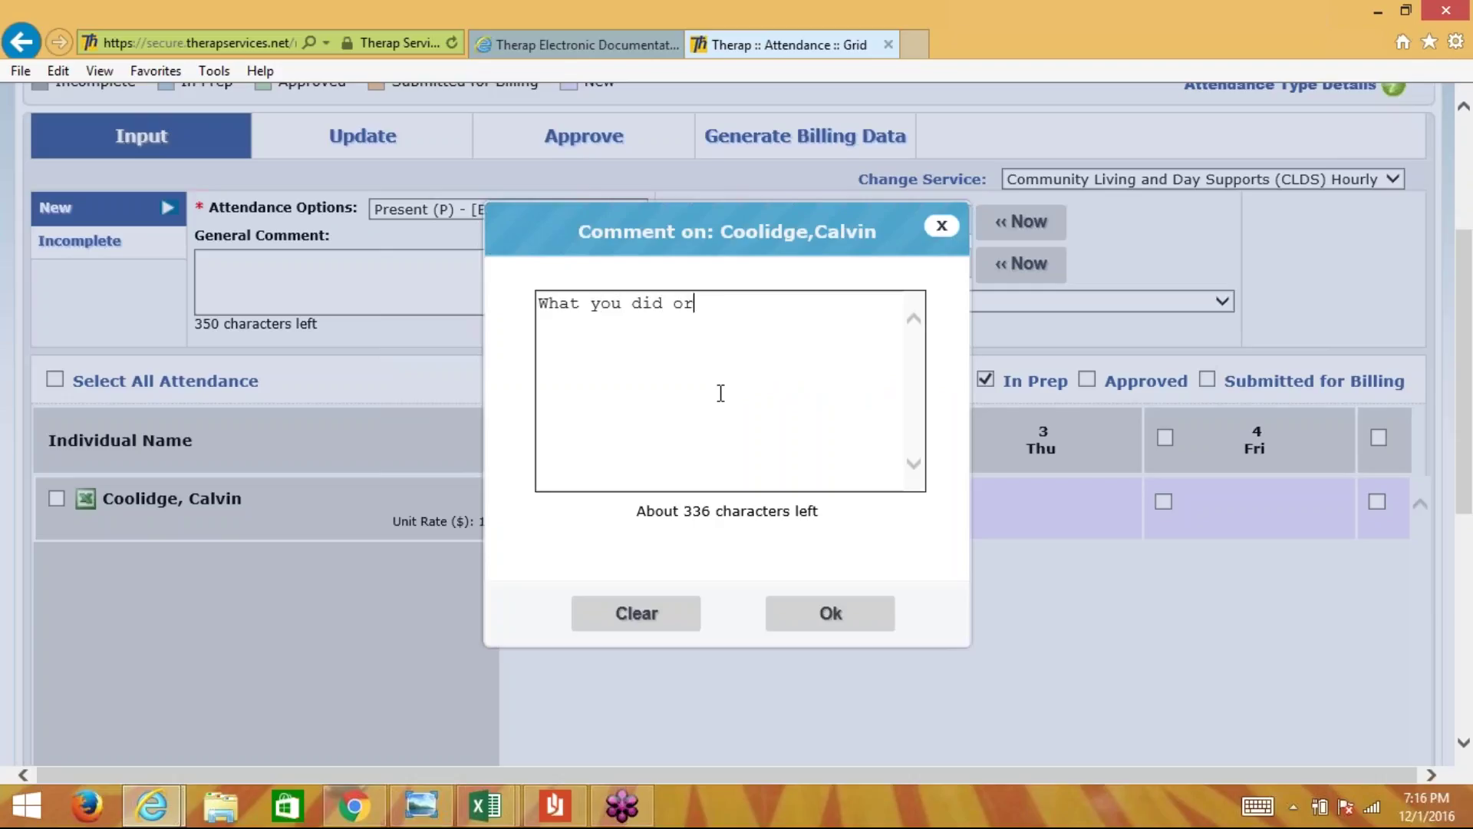
pyautogui.write(' record of service')
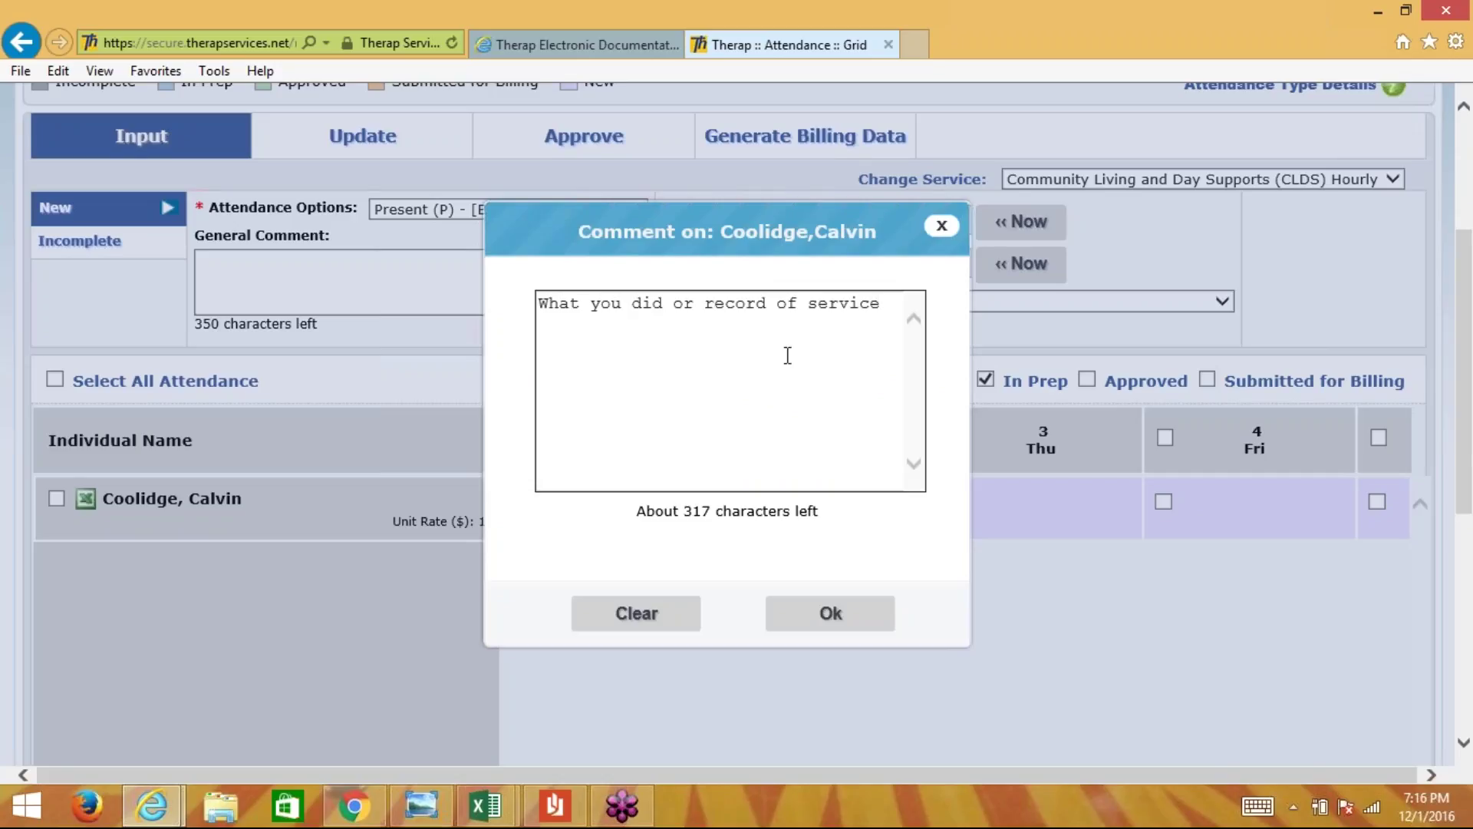
pyautogui.click(829, 622)
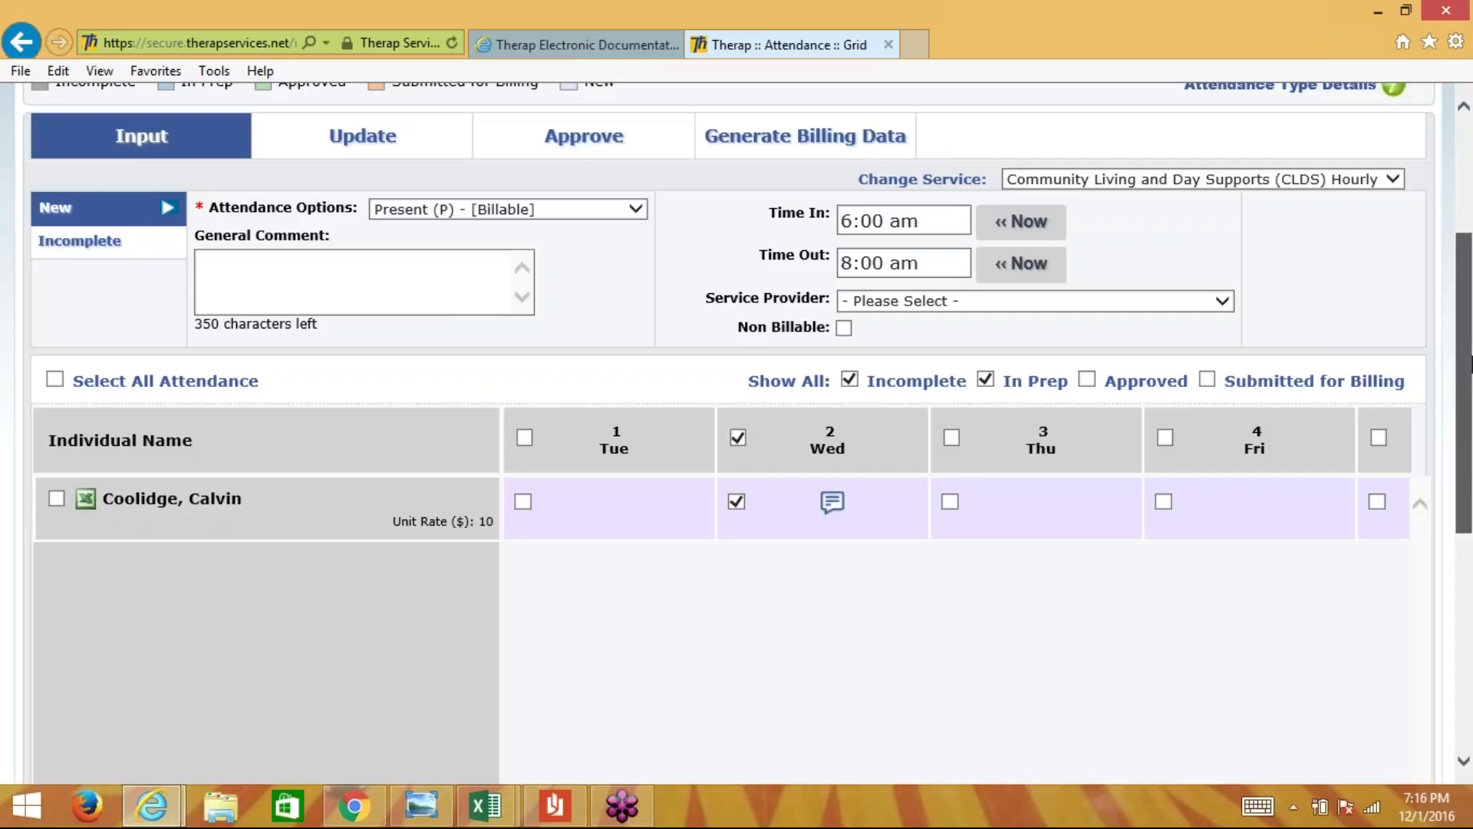
pyautogui.moveTo(1470, 362); pyautogui.dragTo(1470, 533)
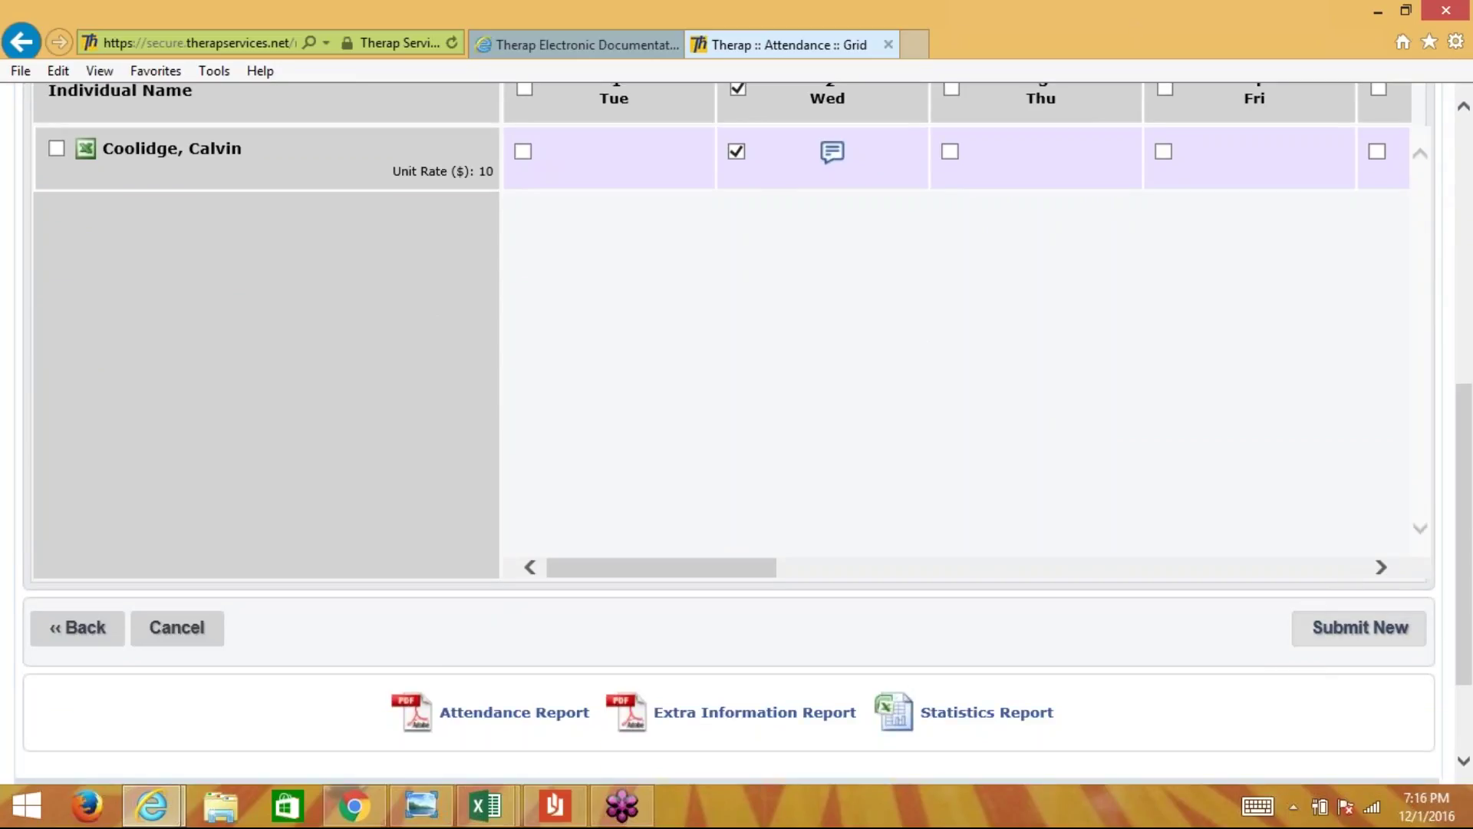
# - Submit the Wed 2 entry, verify its times read 6:00 AM–8:00 AM, and scroll to days 5–8
pyautogui.click(1340, 644)
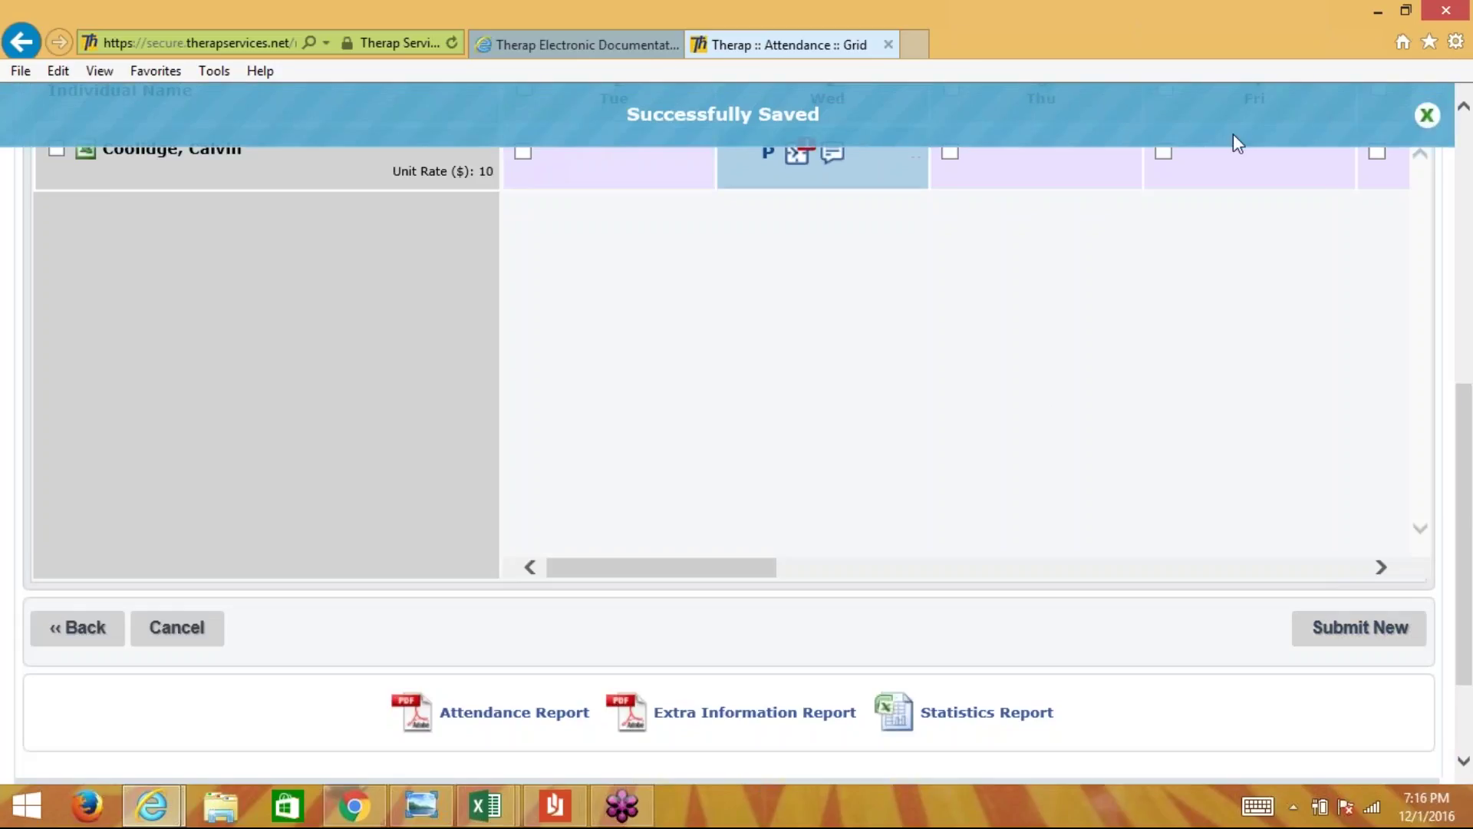
pyautogui.moveTo(1457, 469); pyautogui.dragTo(1469, 306)
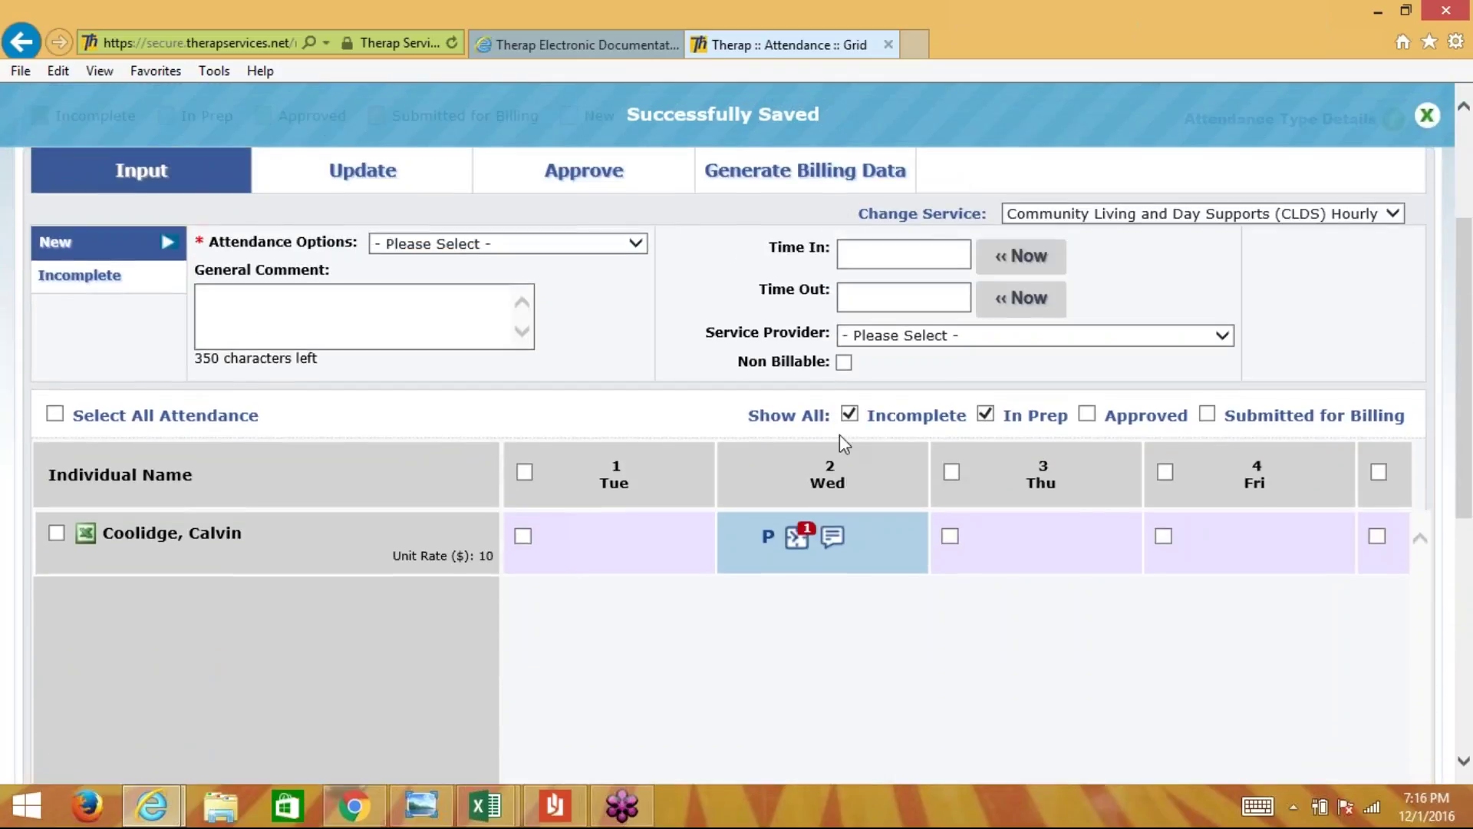
pyautogui.click(874, 537)
pyautogui.moveTo(796, 544)
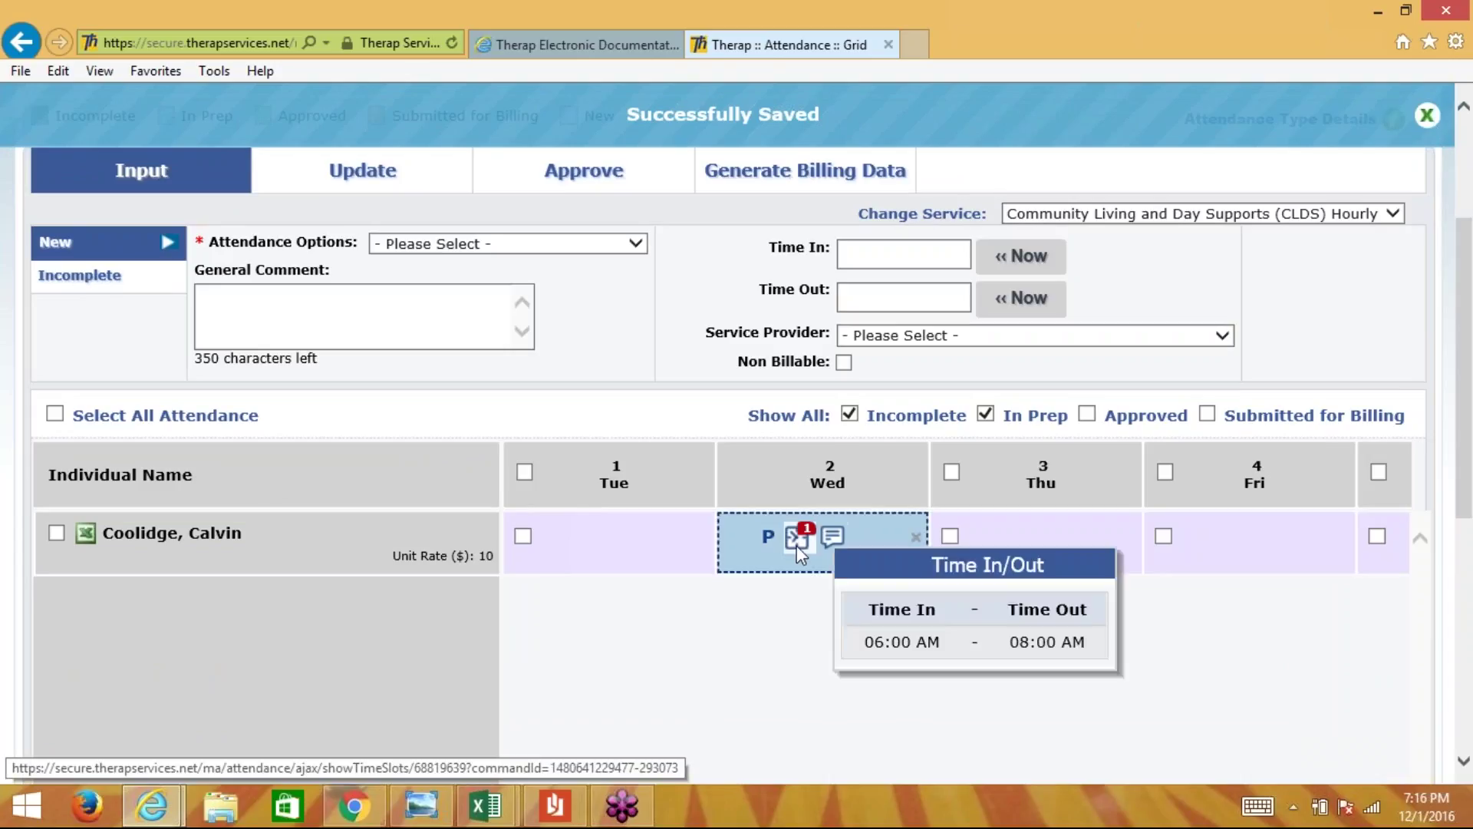
pyautogui.click(803, 618)
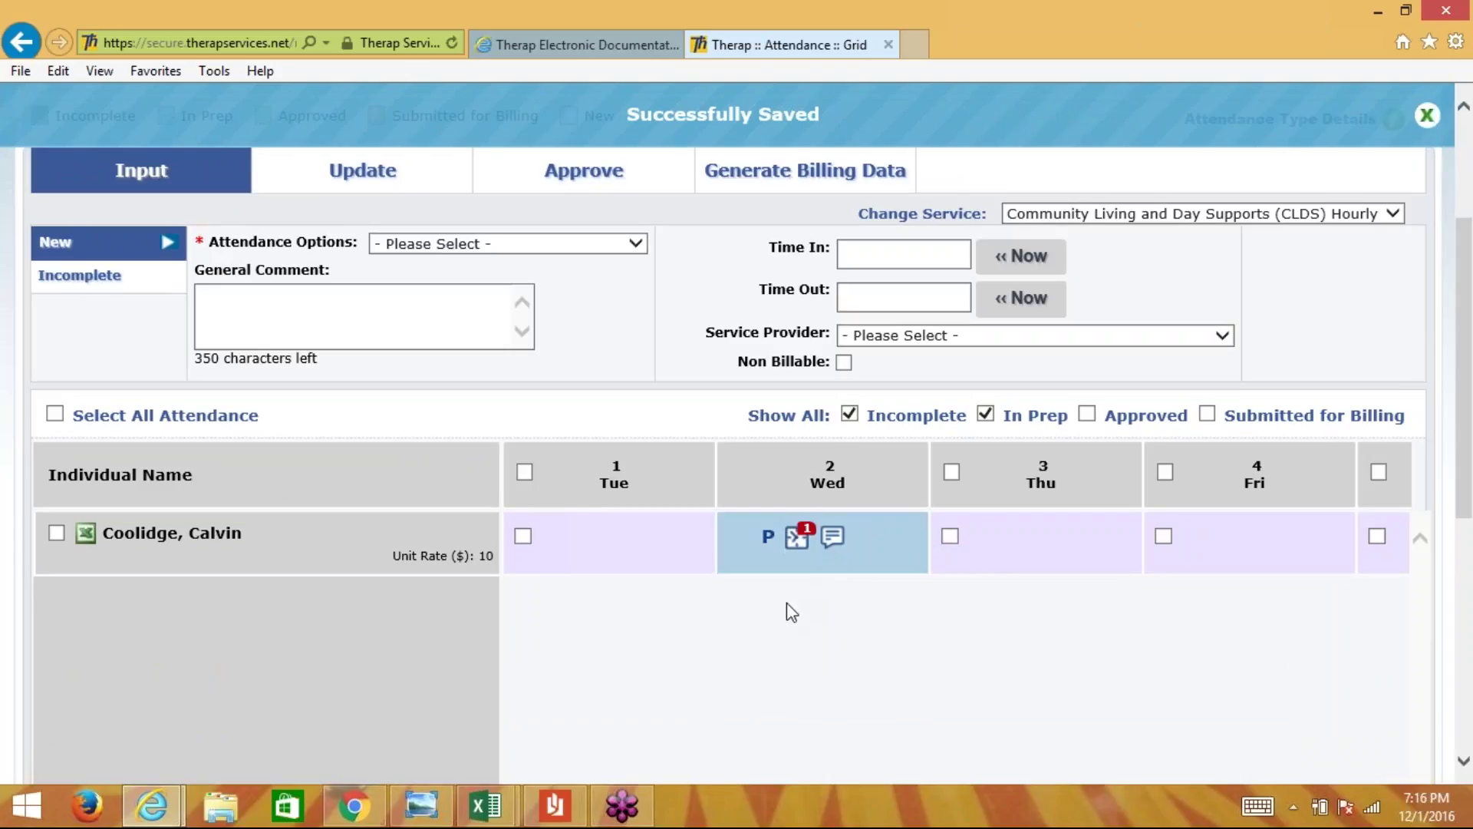
pyautogui.scroll(-1, 790, 610)
pyautogui.scroll(-3, 790, 611)
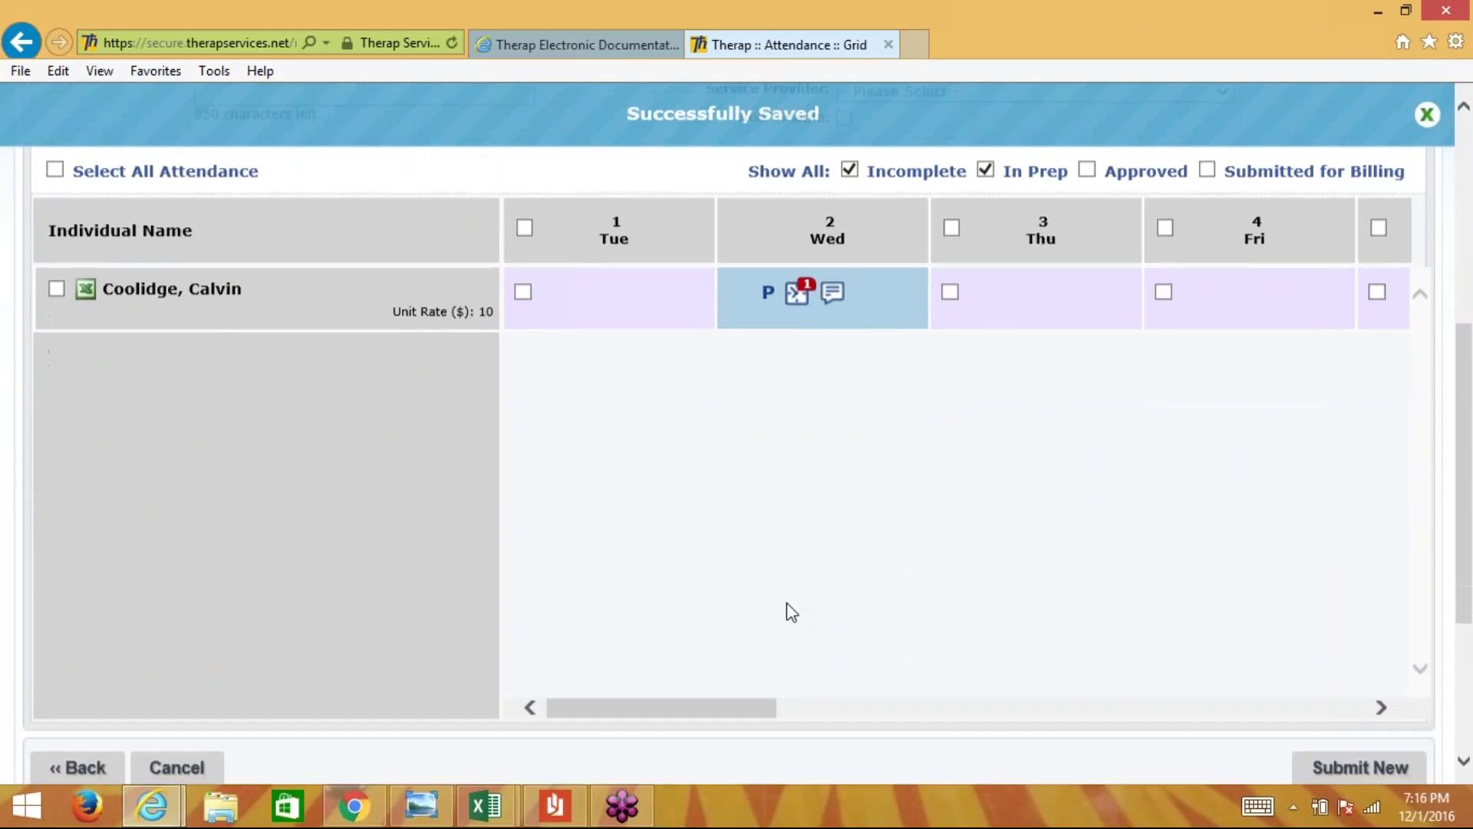
pyautogui.moveTo(715, 691); pyautogui.dragTo(941, 688)
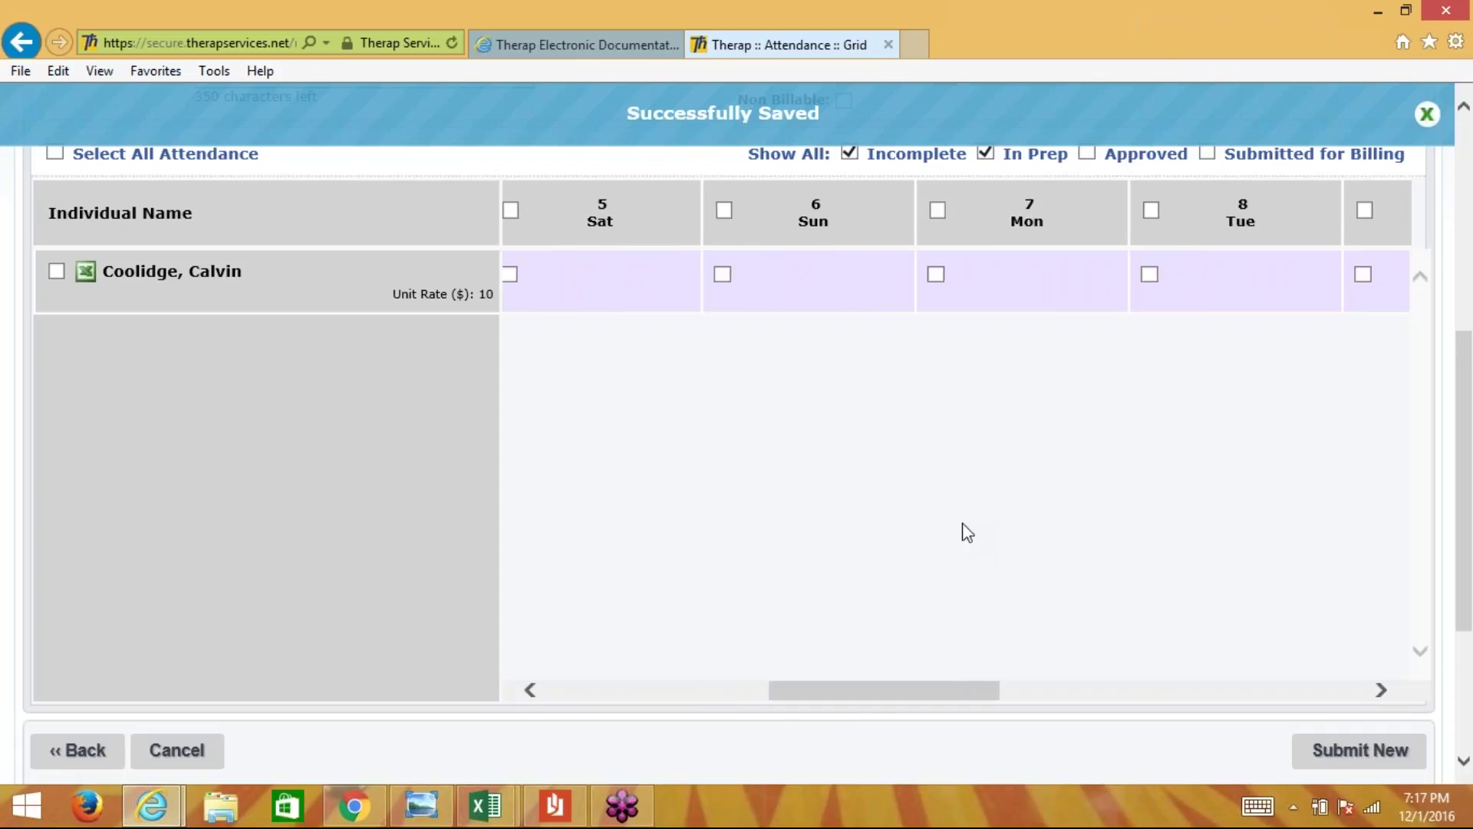
pyautogui.scroll(2, 965, 531)
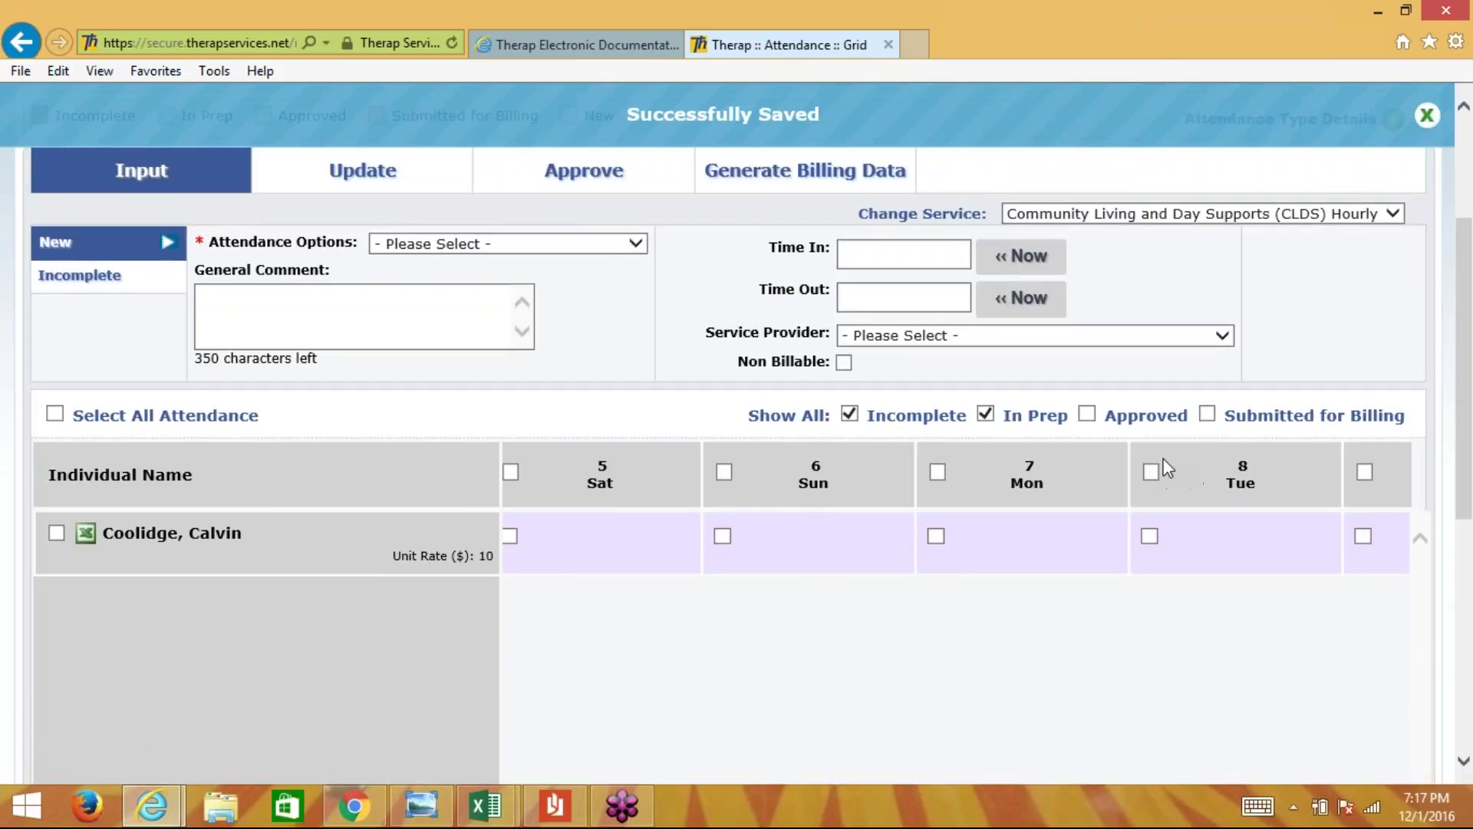
# - Mark Tue 8 Present billable from 1:00 pm to 3:00 pm and open its comment box
pyautogui.click(1149, 535)
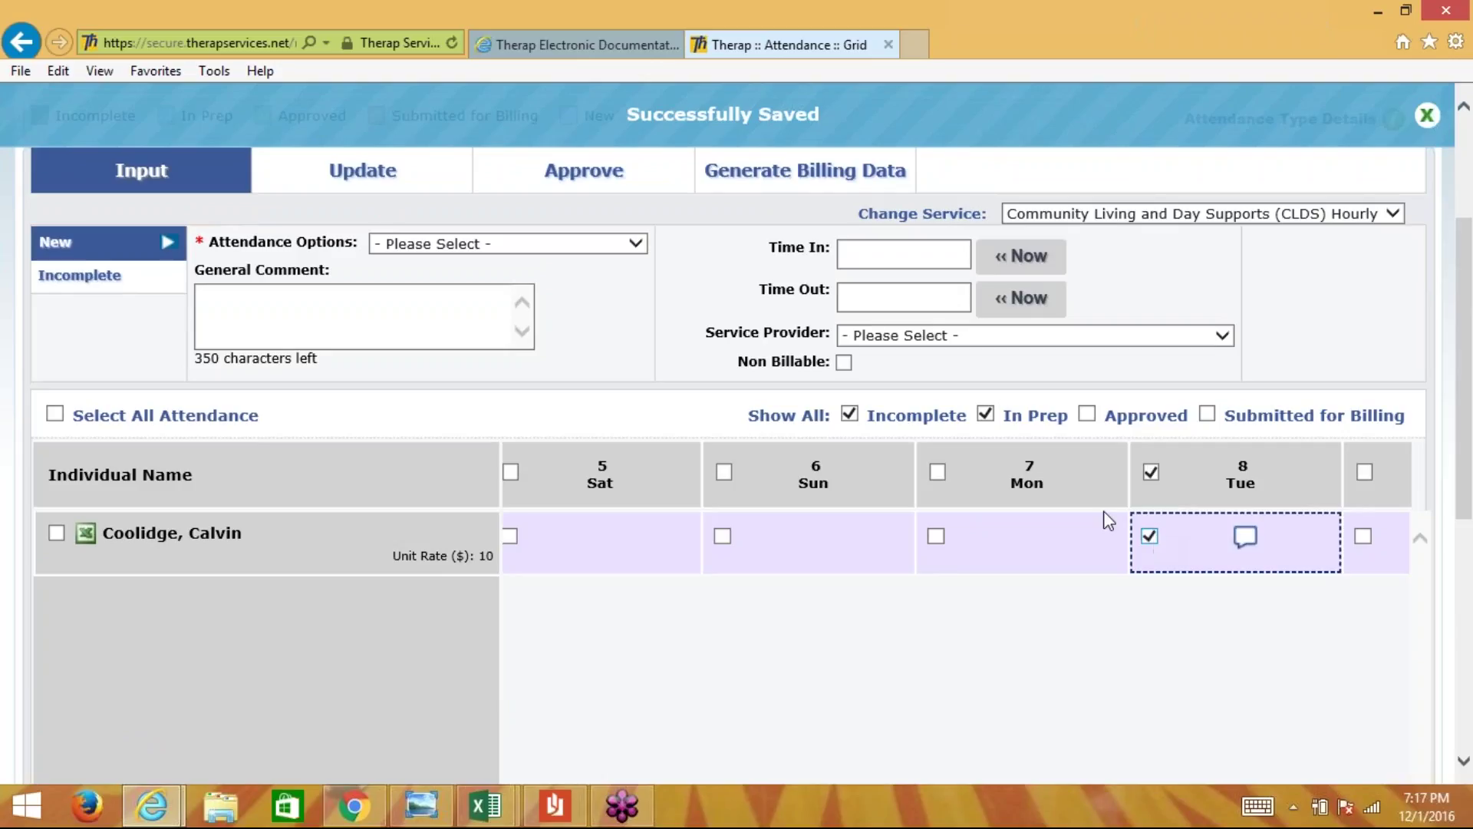
pyautogui.click(491, 246)
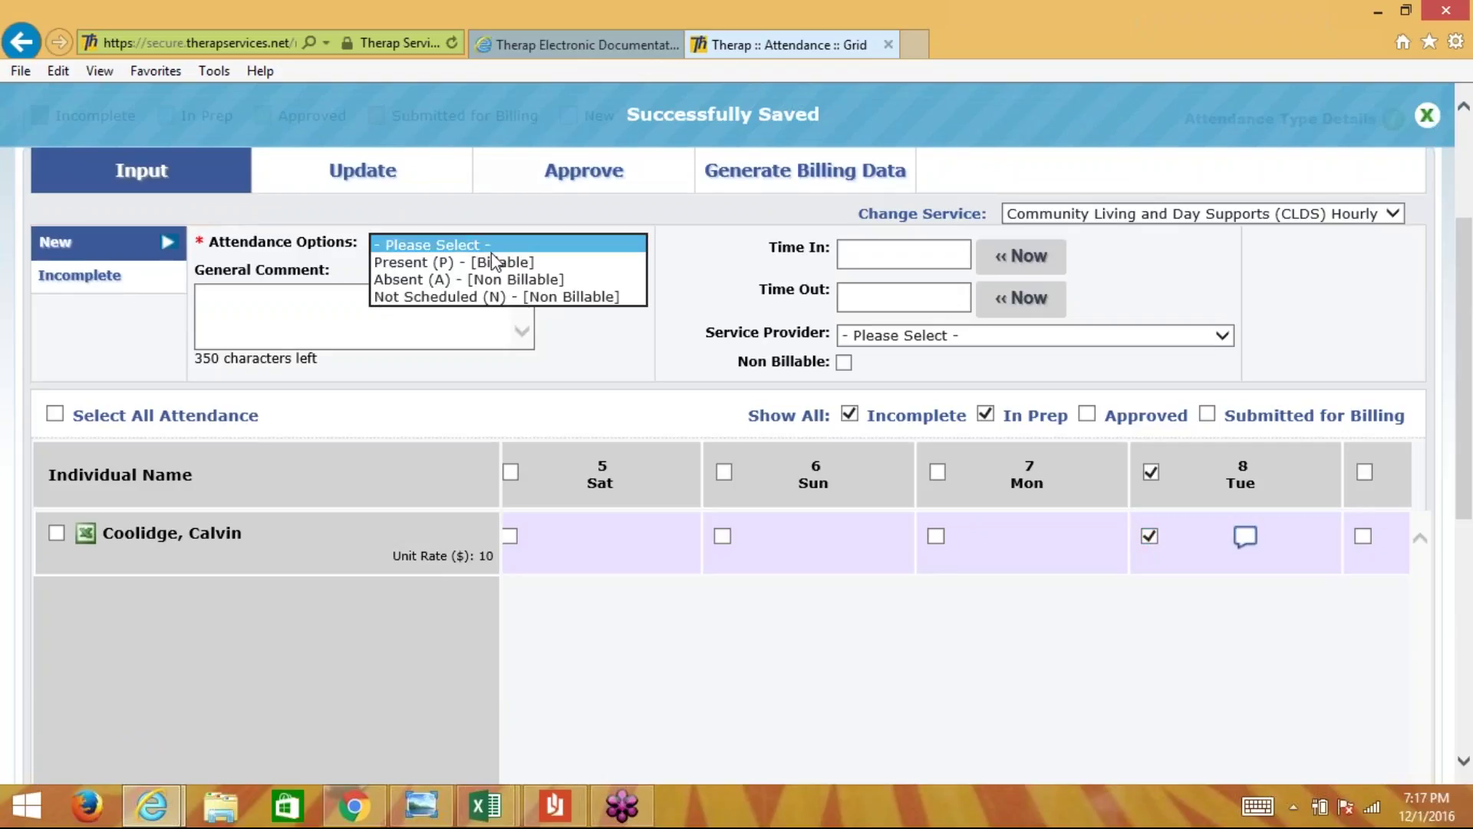
pyautogui.click(491, 262)
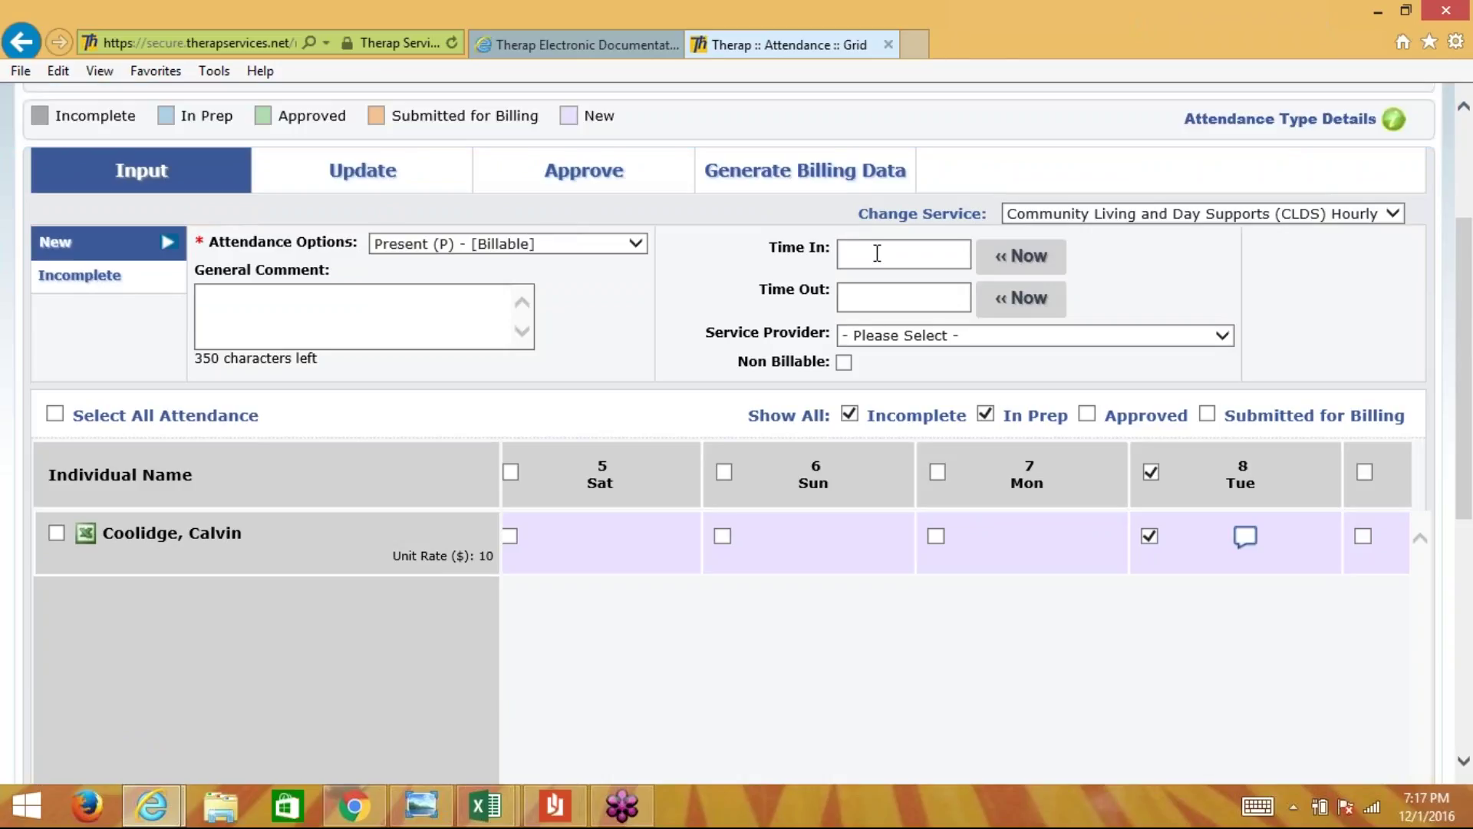
pyautogui.click(877, 253)
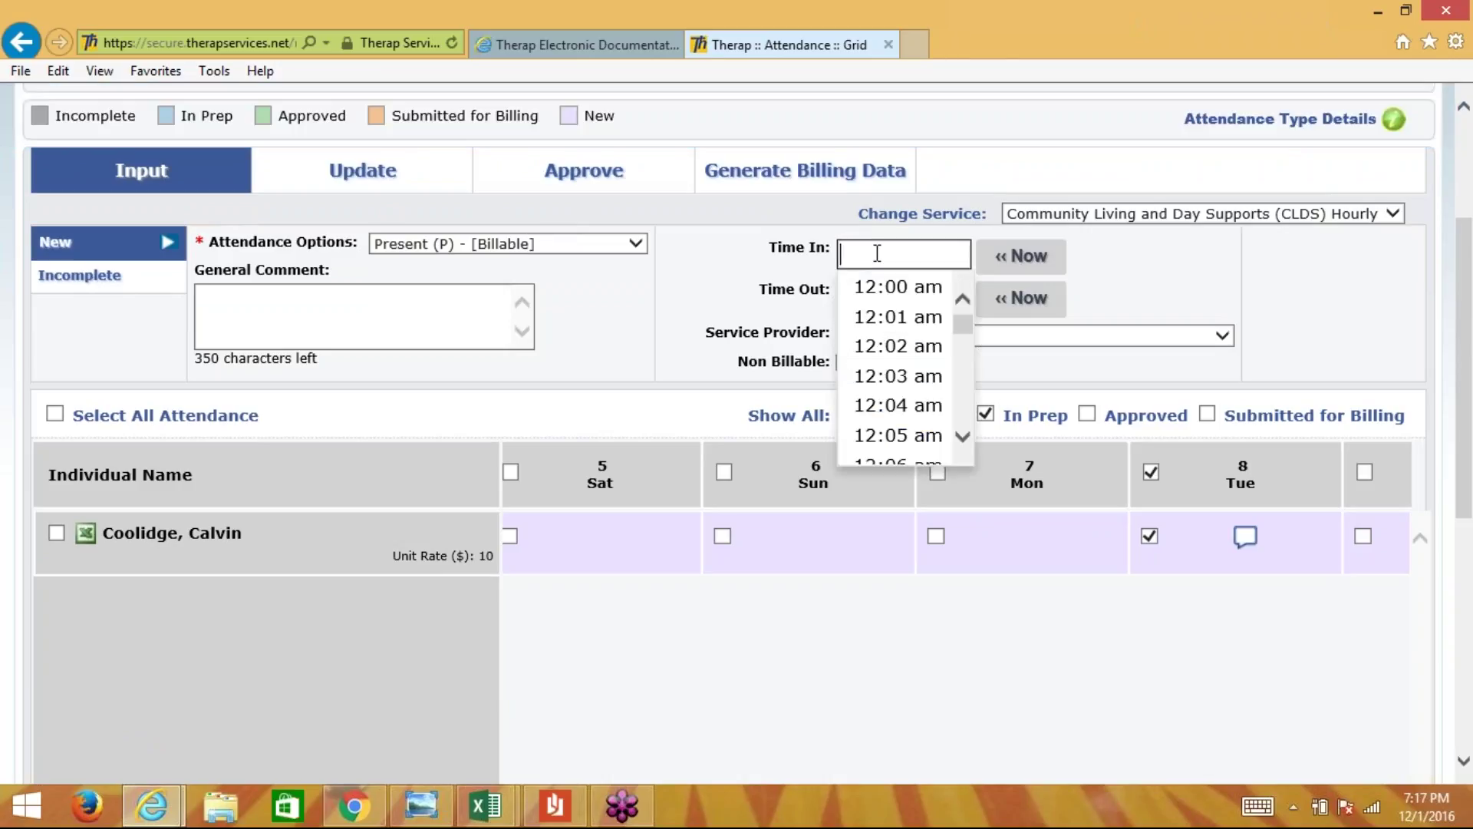
pyautogui.write('1:00p')
pyautogui.press('Tab')
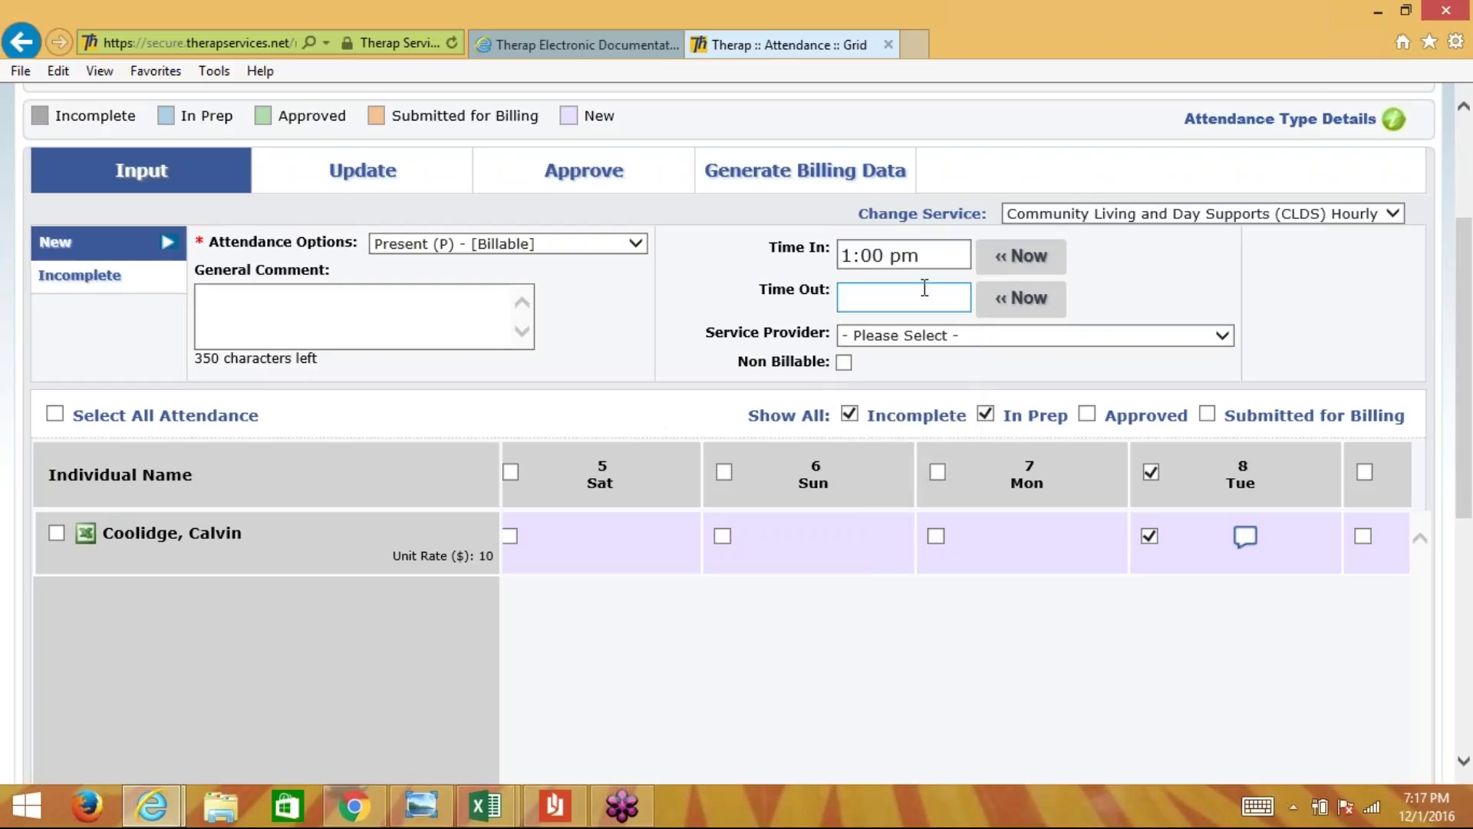
pyautogui.click(913, 292)
pyautogui.click(1245, 536)
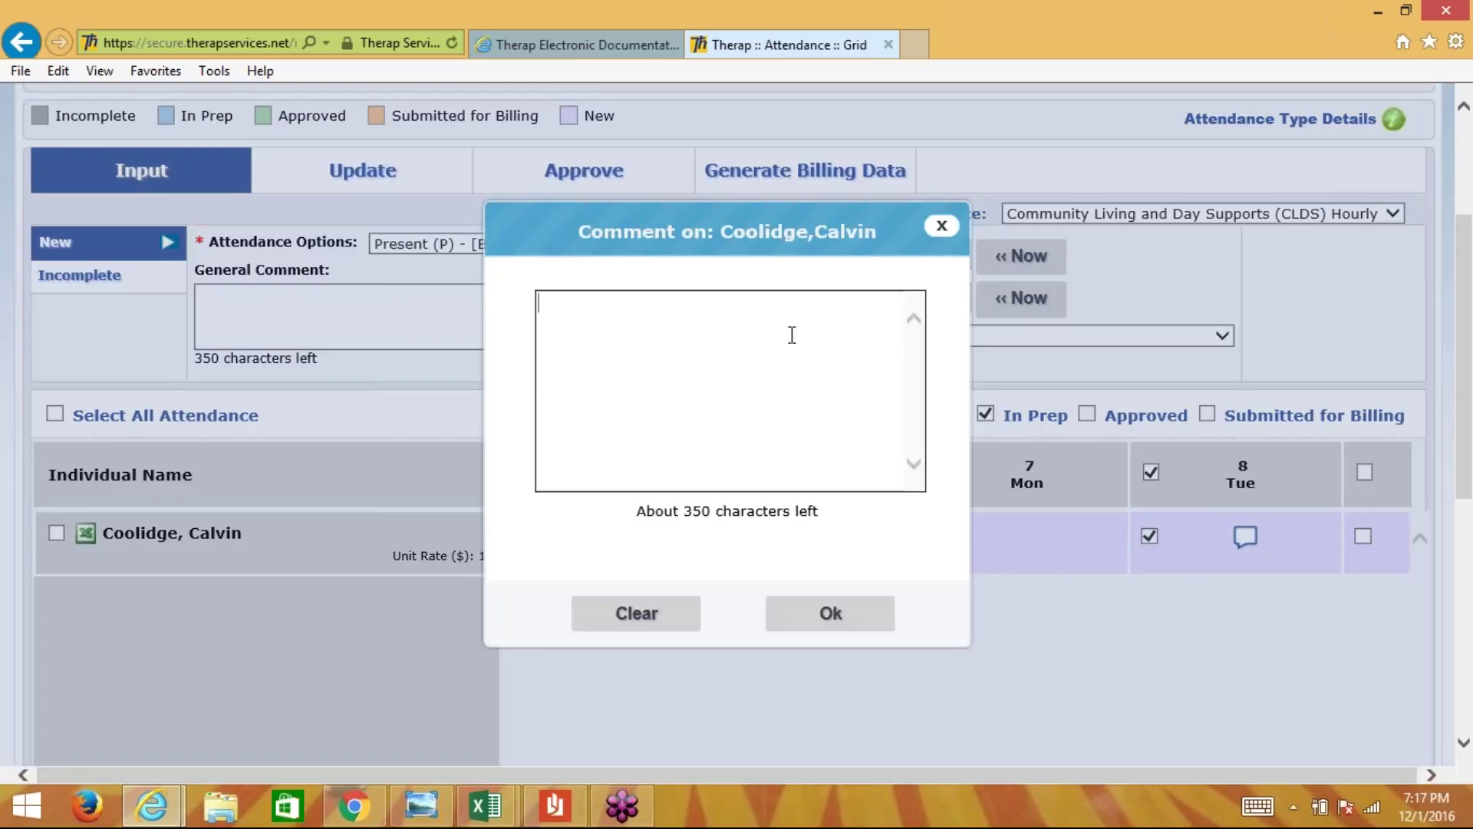
# - Add the comment 'What we did during this time period or record of service' to Tue 8 and submit it
pyautogui.write('What we did during this te')
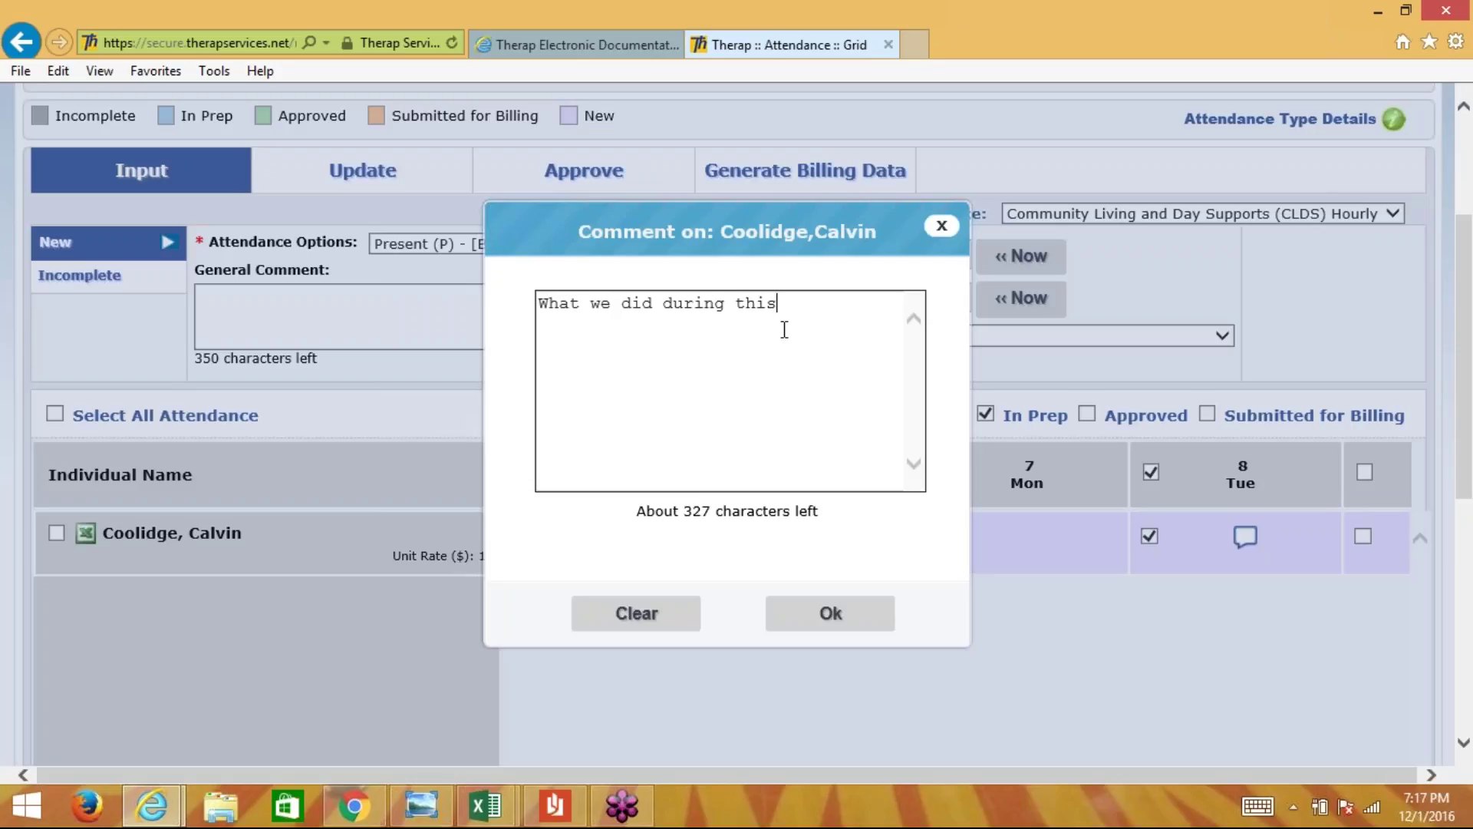
pyautogui.press('BackSpace')
pyautogui.write('ime period or record s')
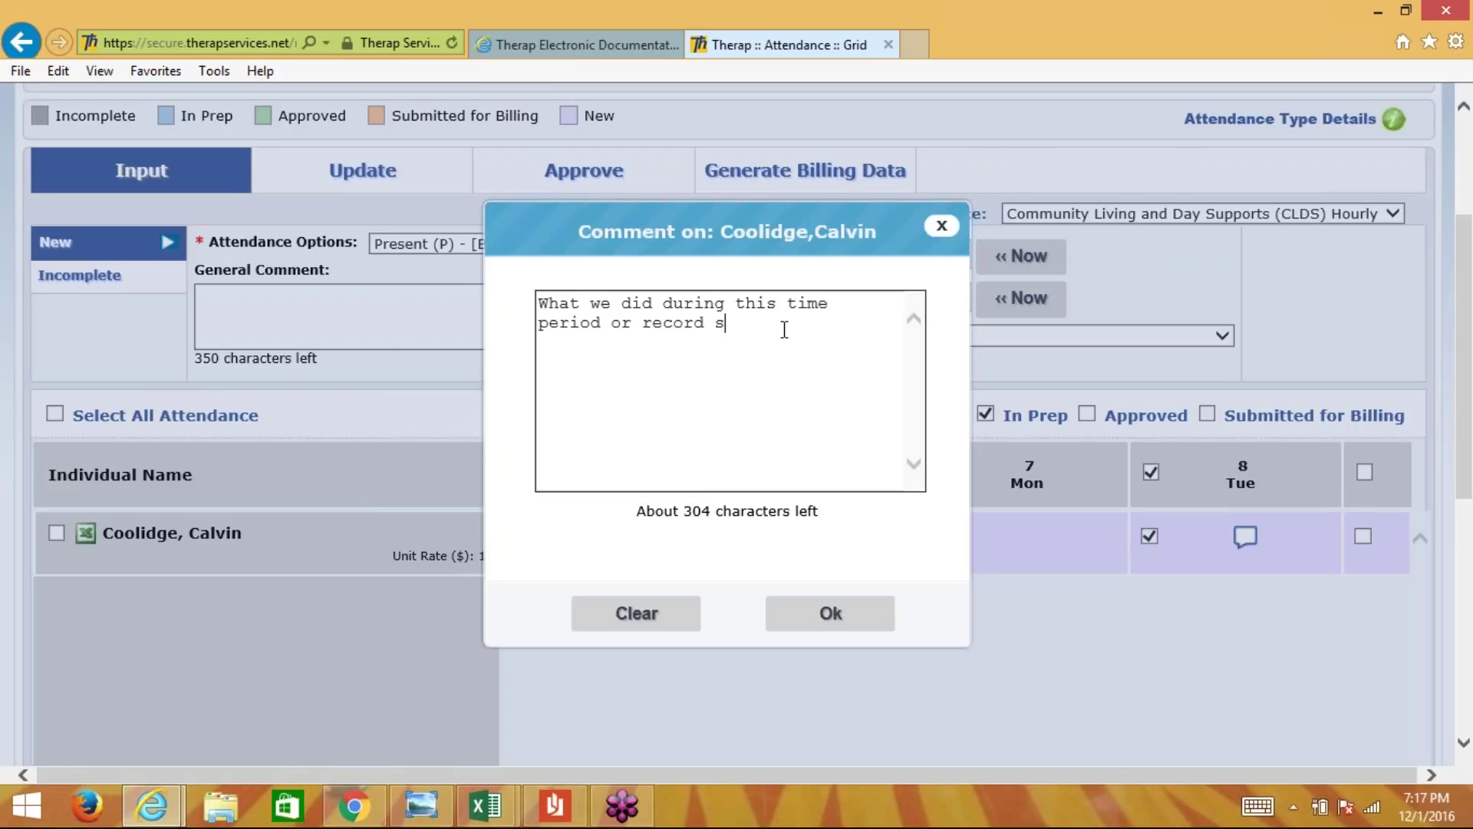
pyautogui.write('f service')
pyautogui.click(831, 614)
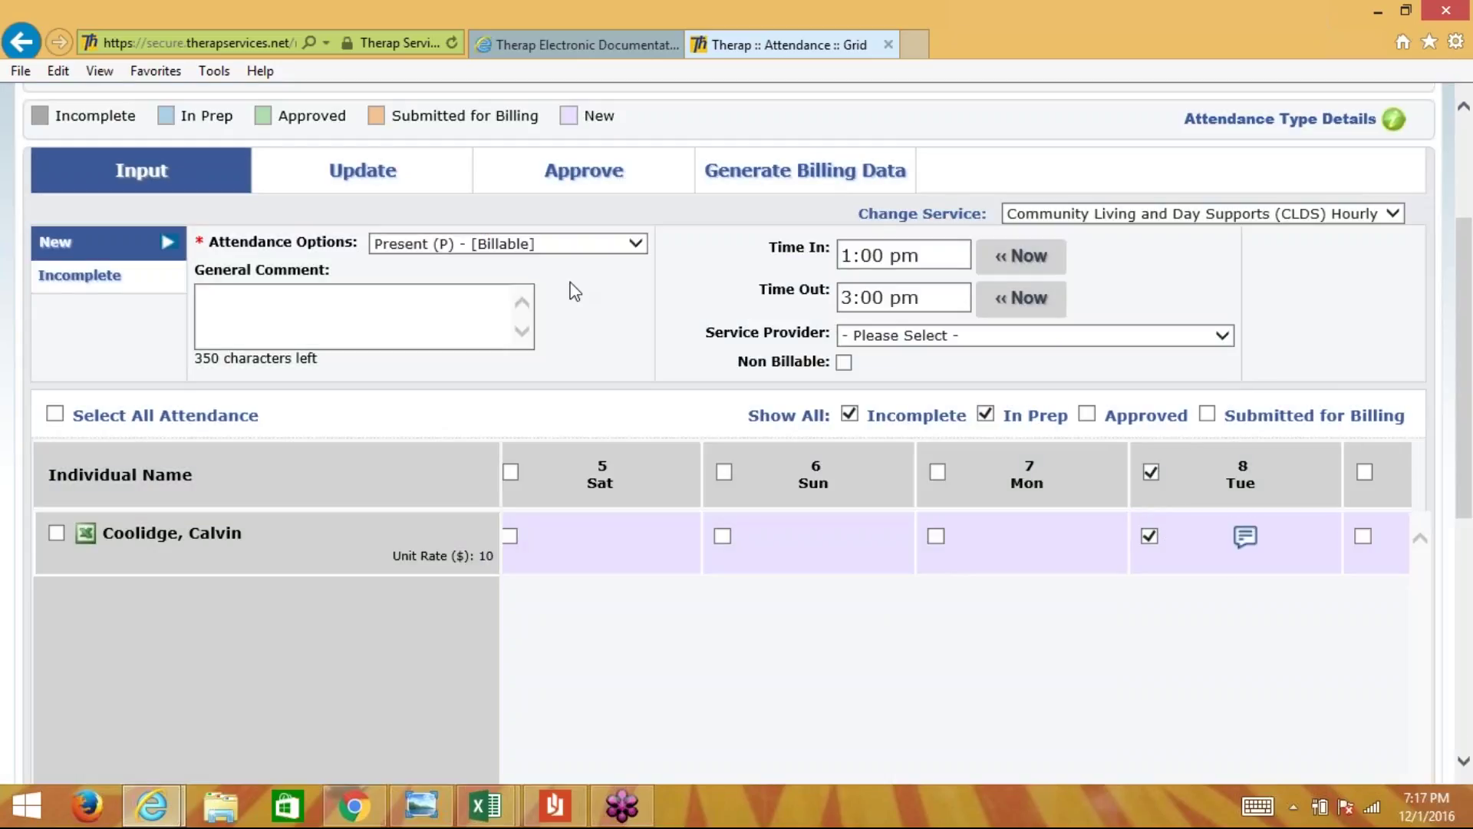
pyautogui.scroll(-5, 1469, 399)
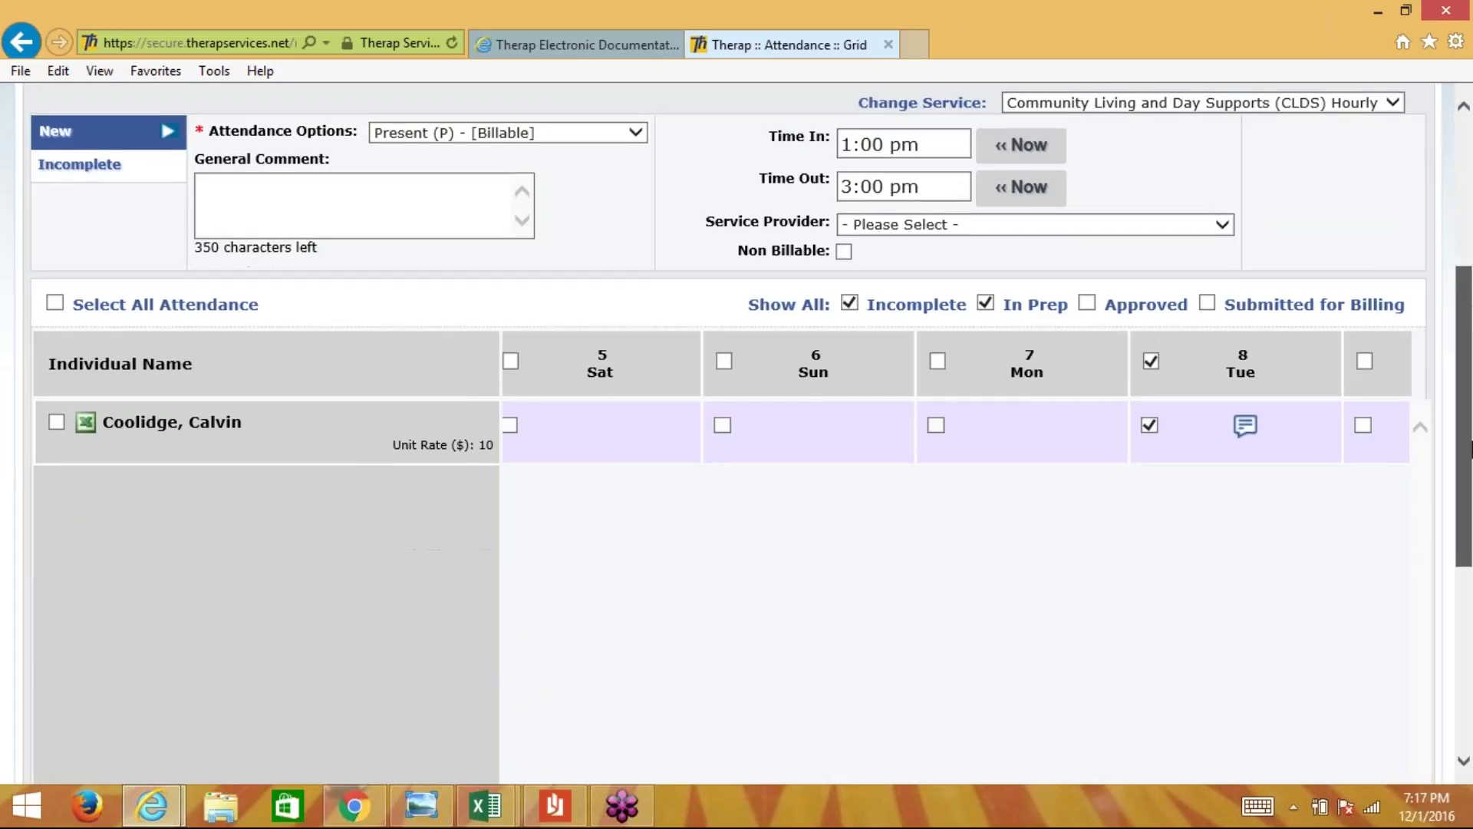
pyautogui.click(1358, 666)
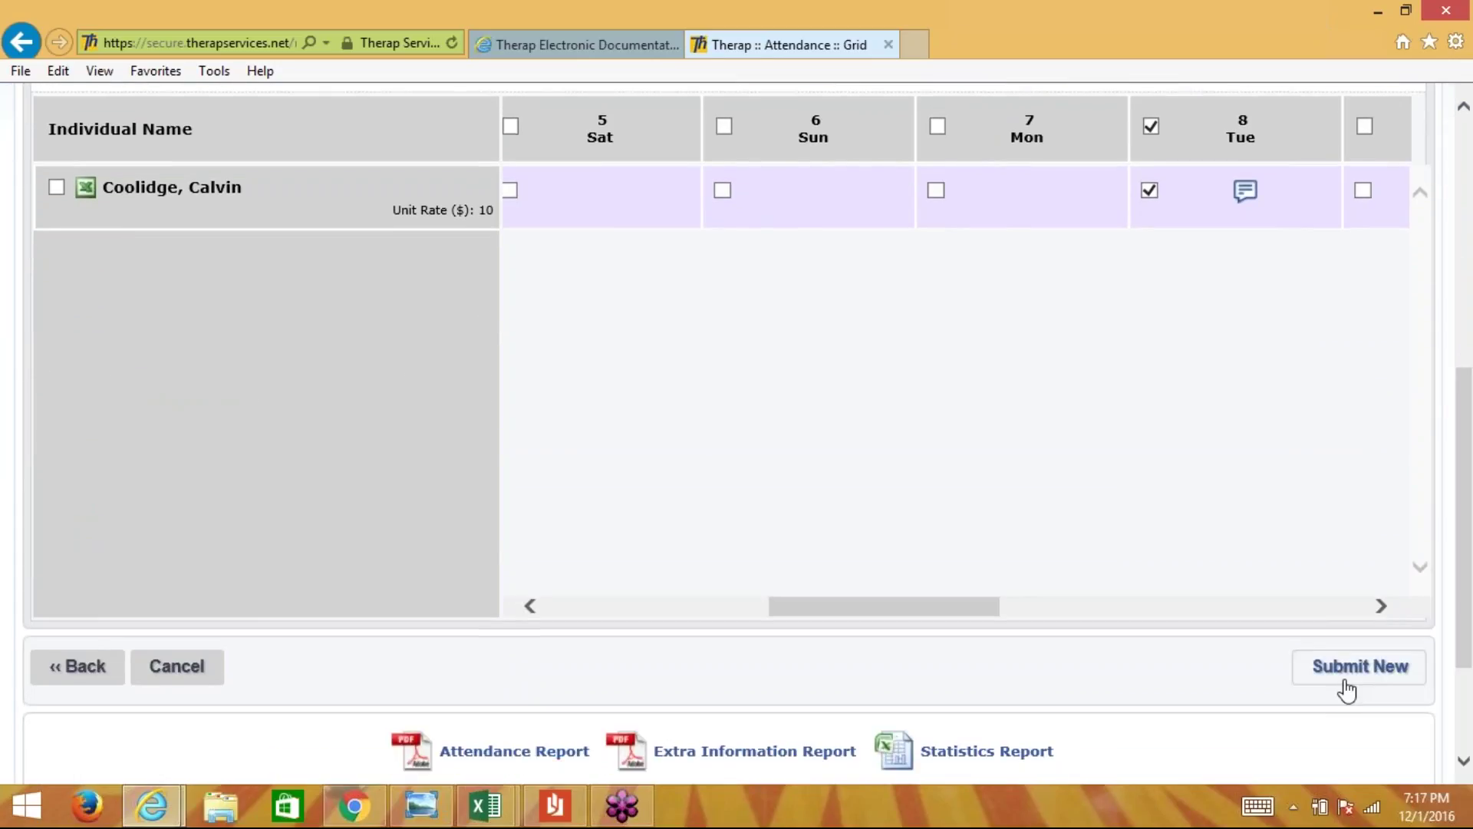
# - Scroll the grid to check Wed 2 and Tue 8 show saved Present entries with comments
pyautogui.scroll(2, 1470, 491)
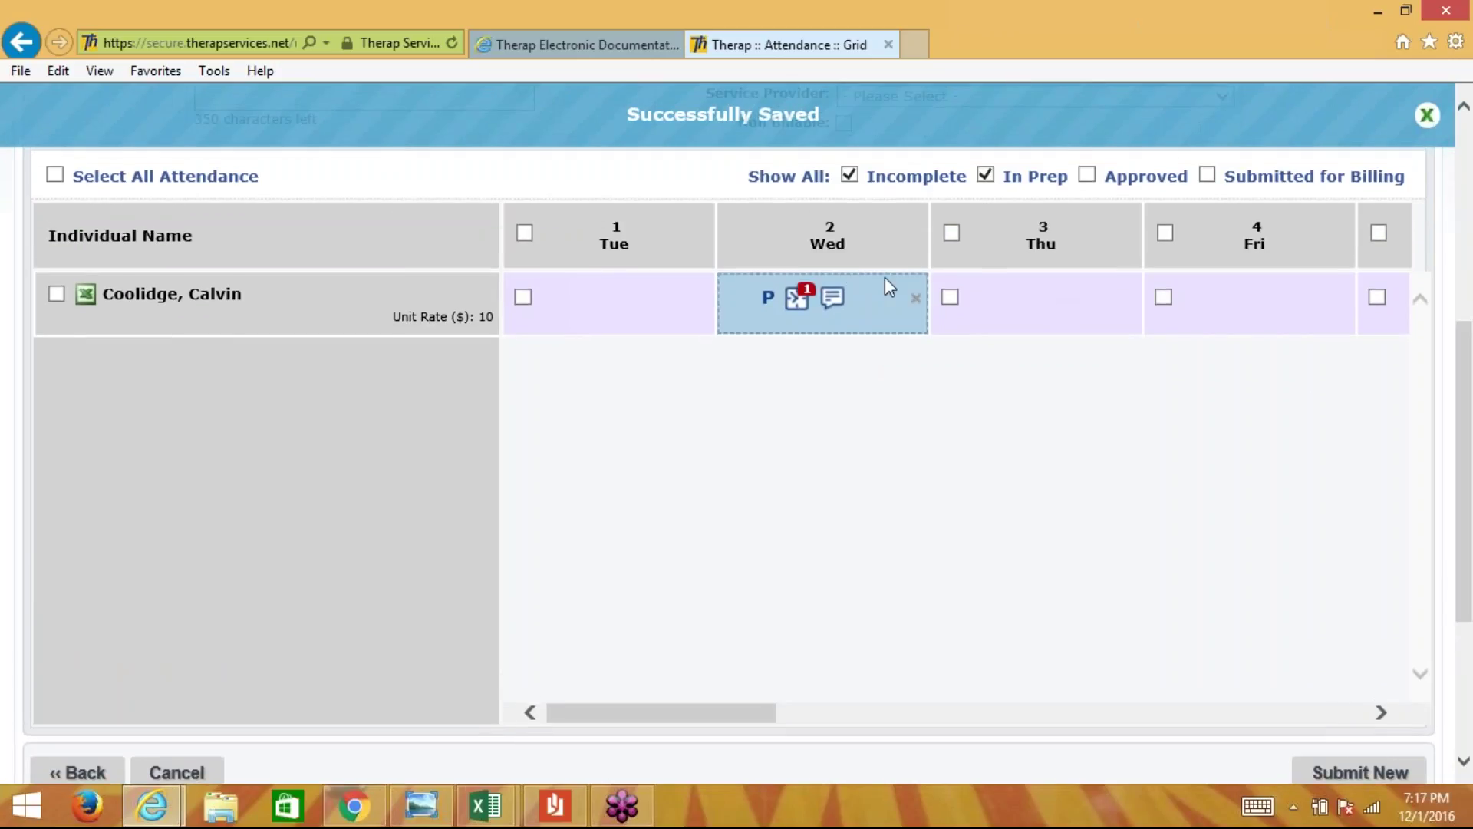
pyautogui.moveTo(670, 712); pyautogui.dragTo(865, 698)
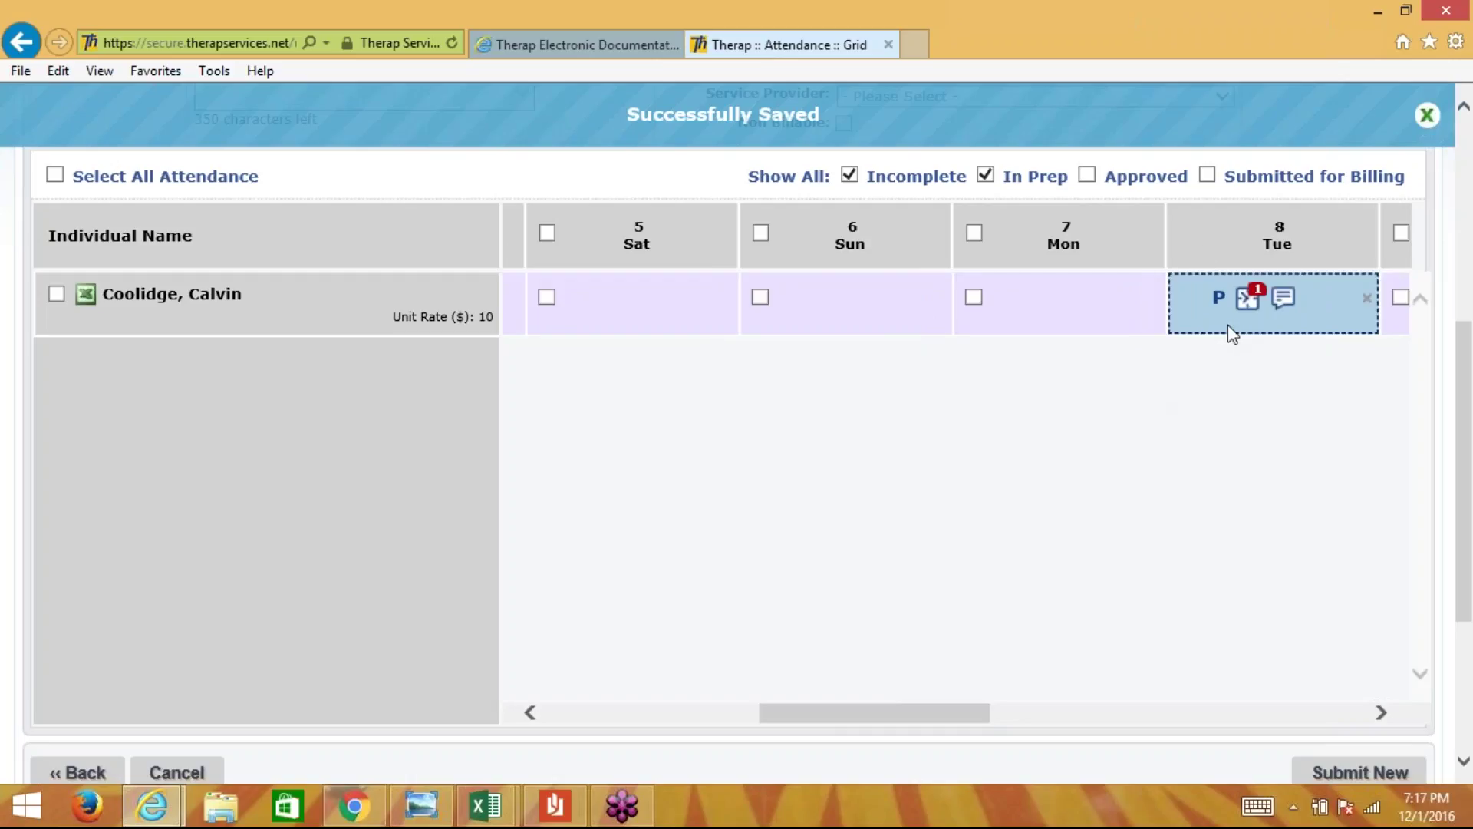
pyautogui.scroll(2, 799, 383)
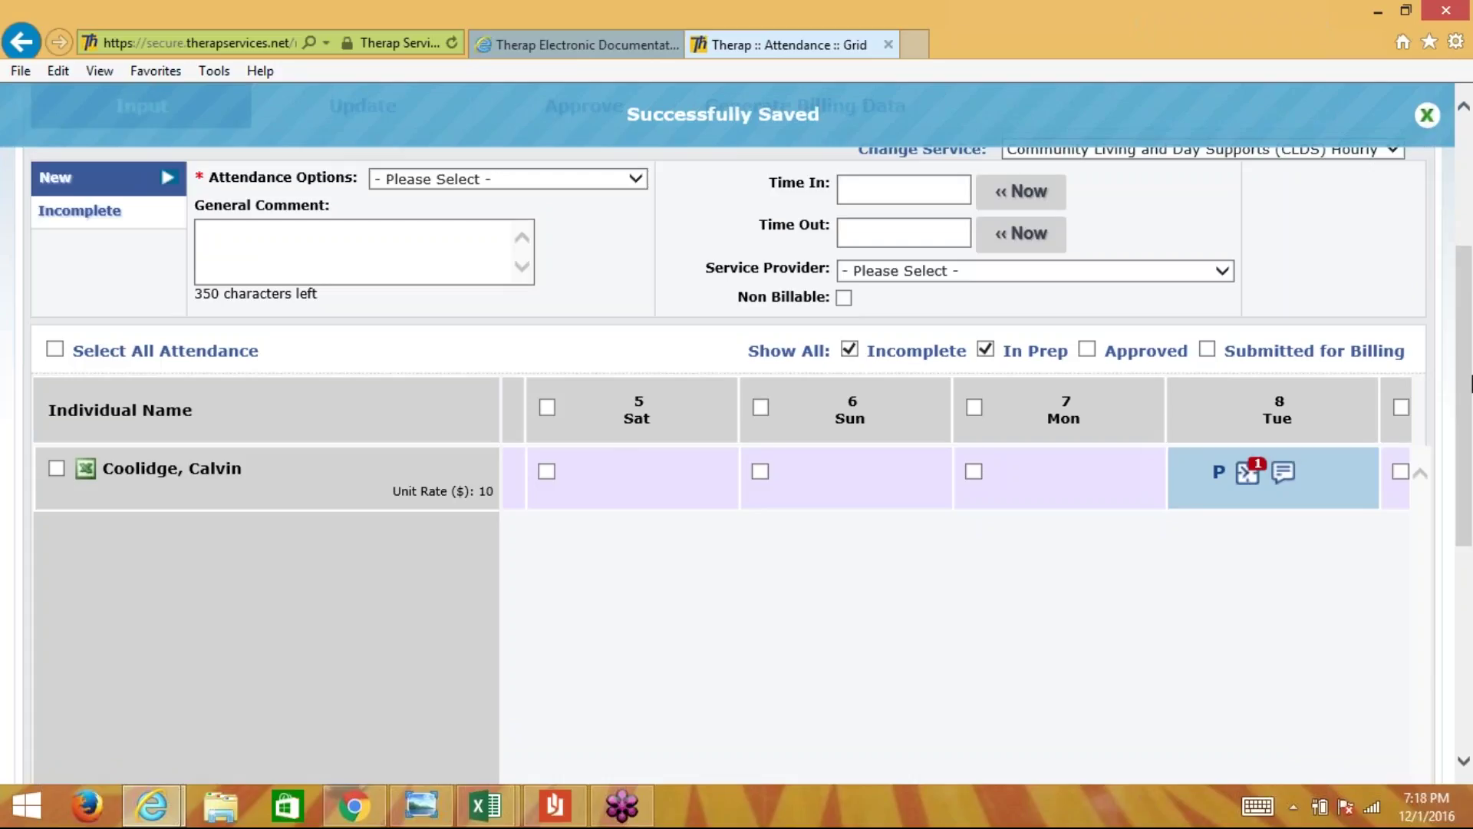
pyautogui.scroll(1, 1467, 367)
pyautogui.scroll(2, 1467, 360)
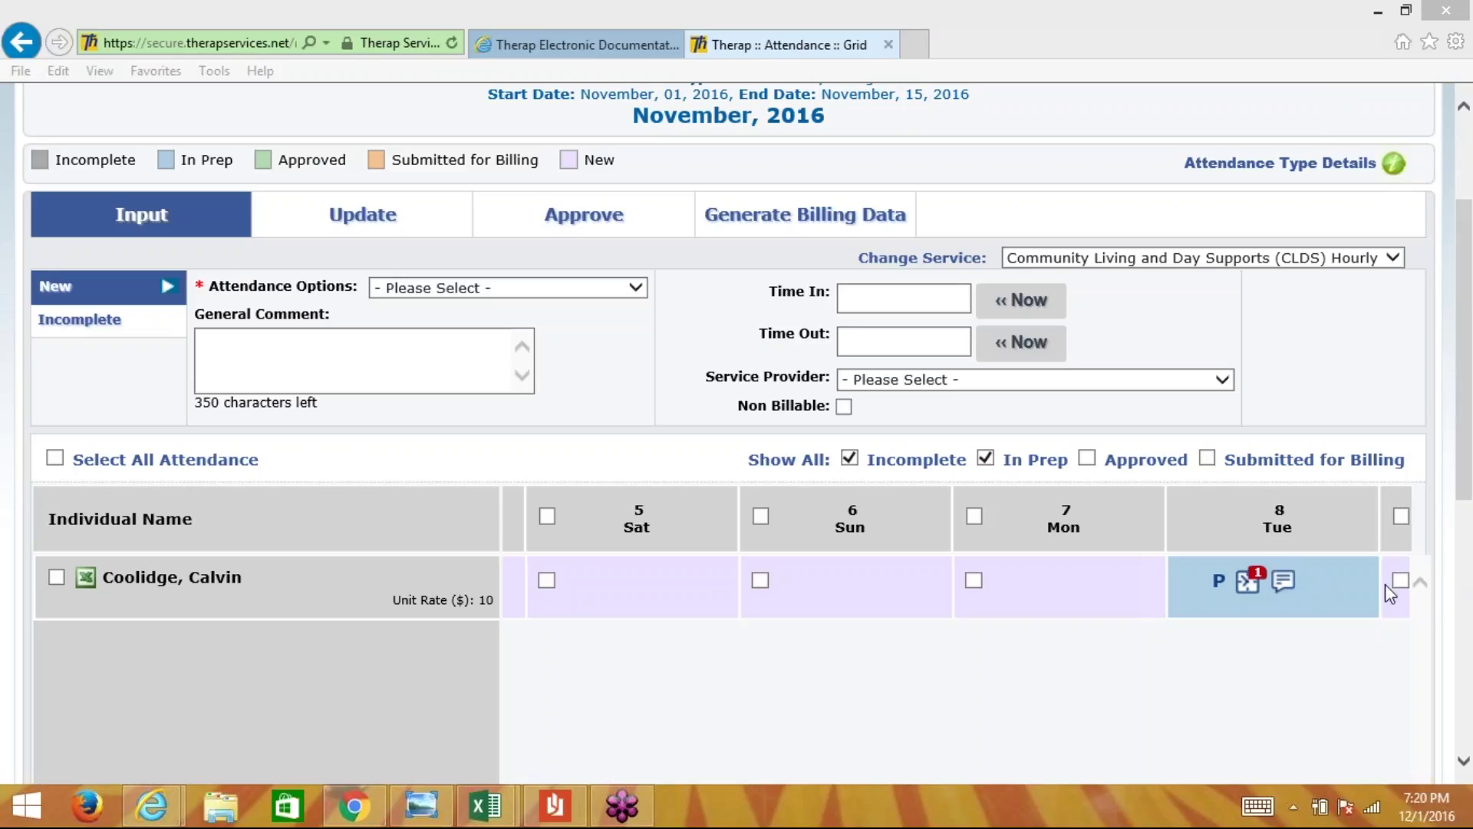
pyautogui.click(1024, 591)
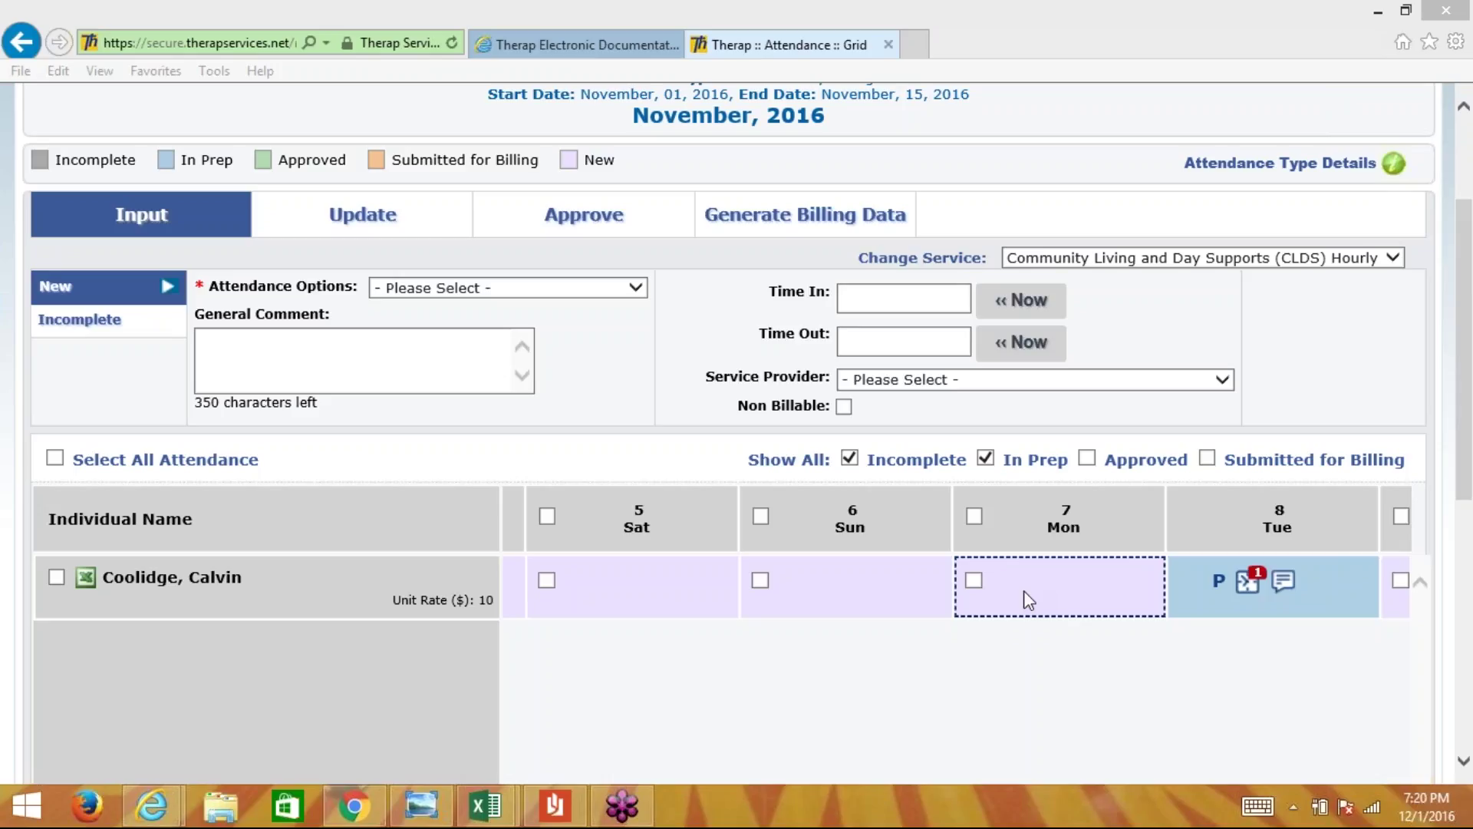
pyautogui.click(1235, 499)
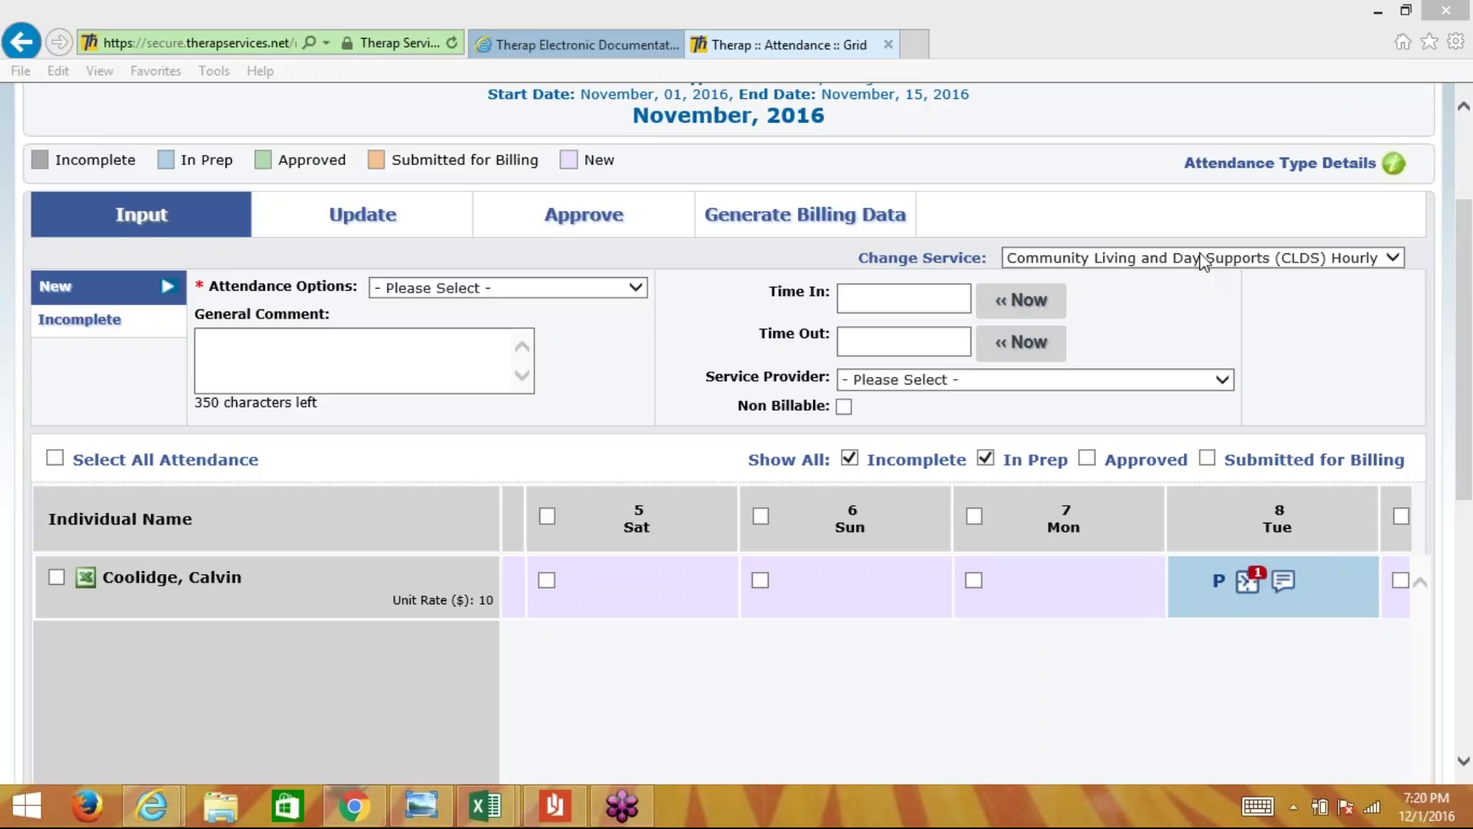
# - Keep CLDS Hourly as the service and go Back to the prefilled Attendance Data Search form
pyautogui.click(1152, 260)
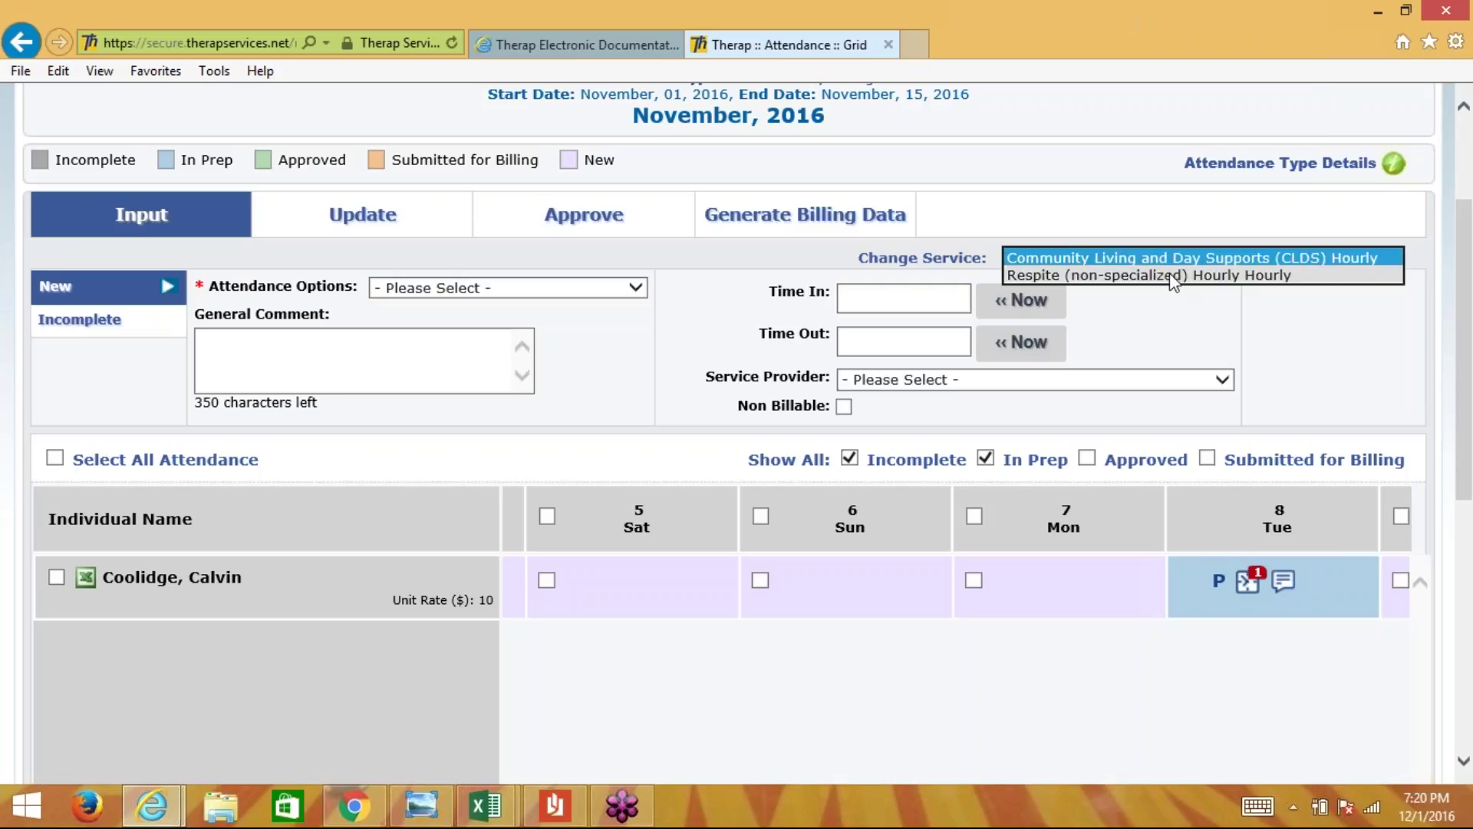
pyautogui.click(1143, 227)
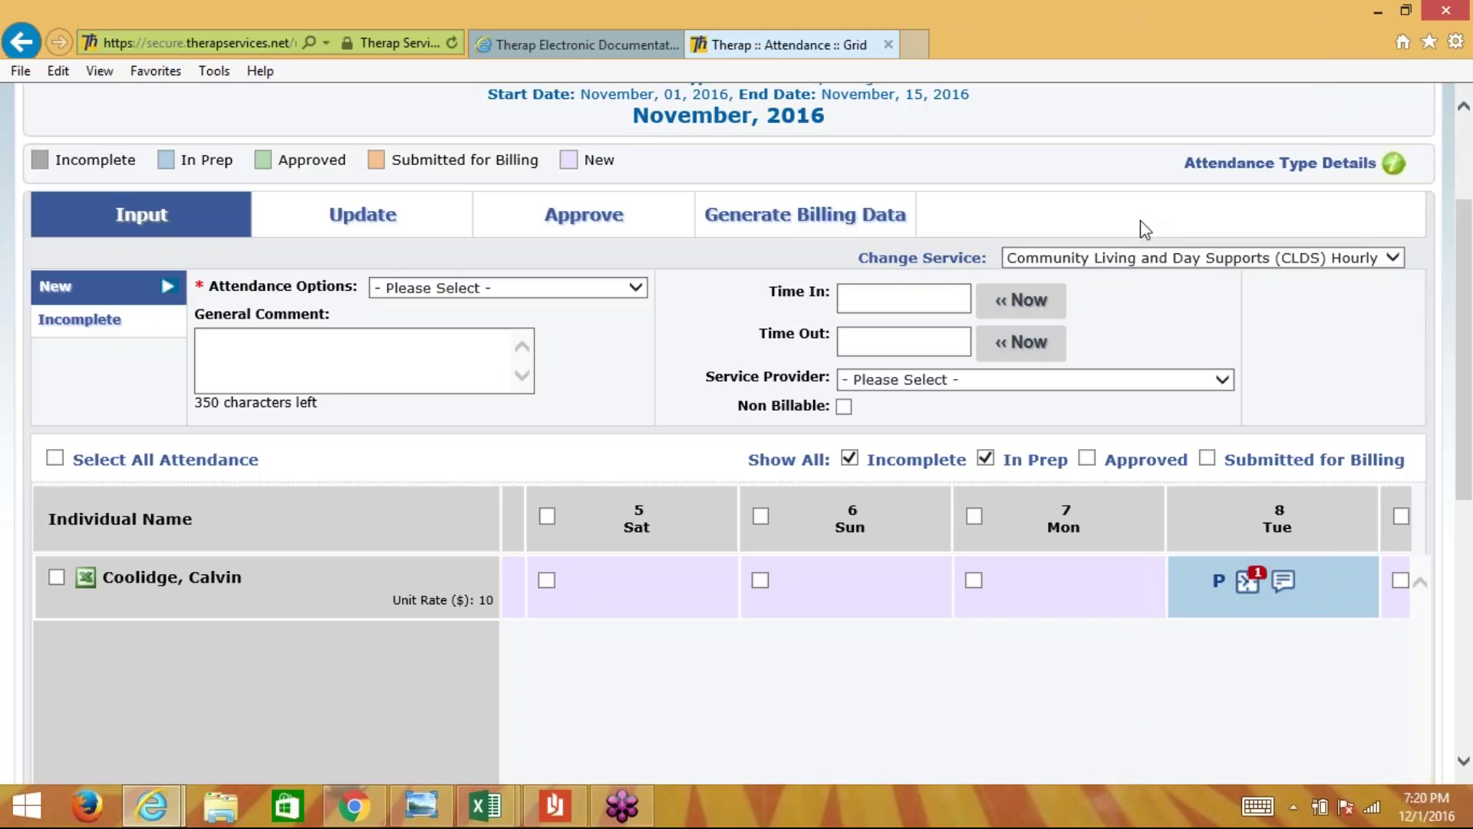
pyautogui.scroll(-1, 1145, 228)
pyautogui.scroll(-5, 1145, 228)
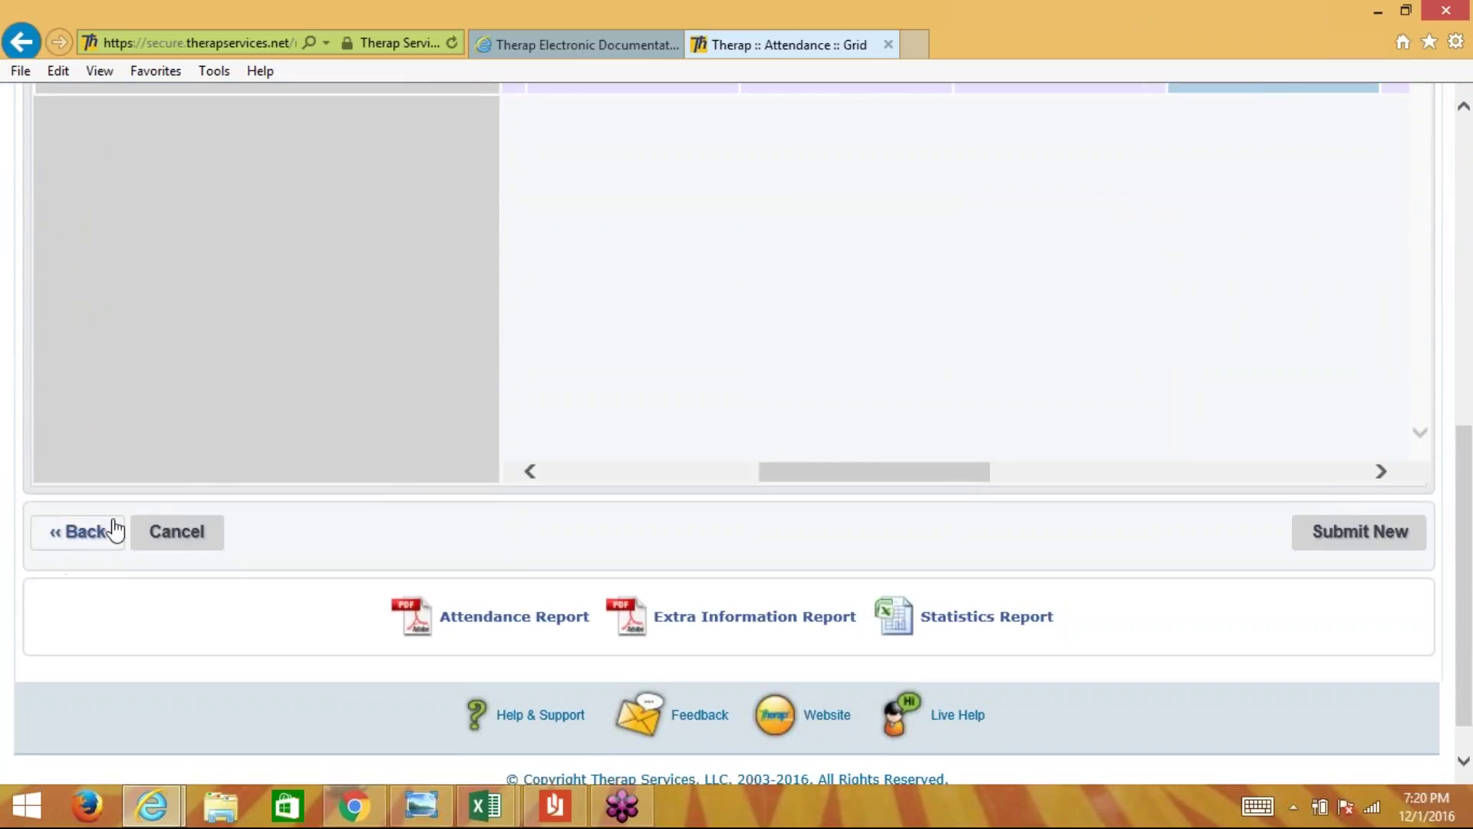
pyautogui.click(89, 539)
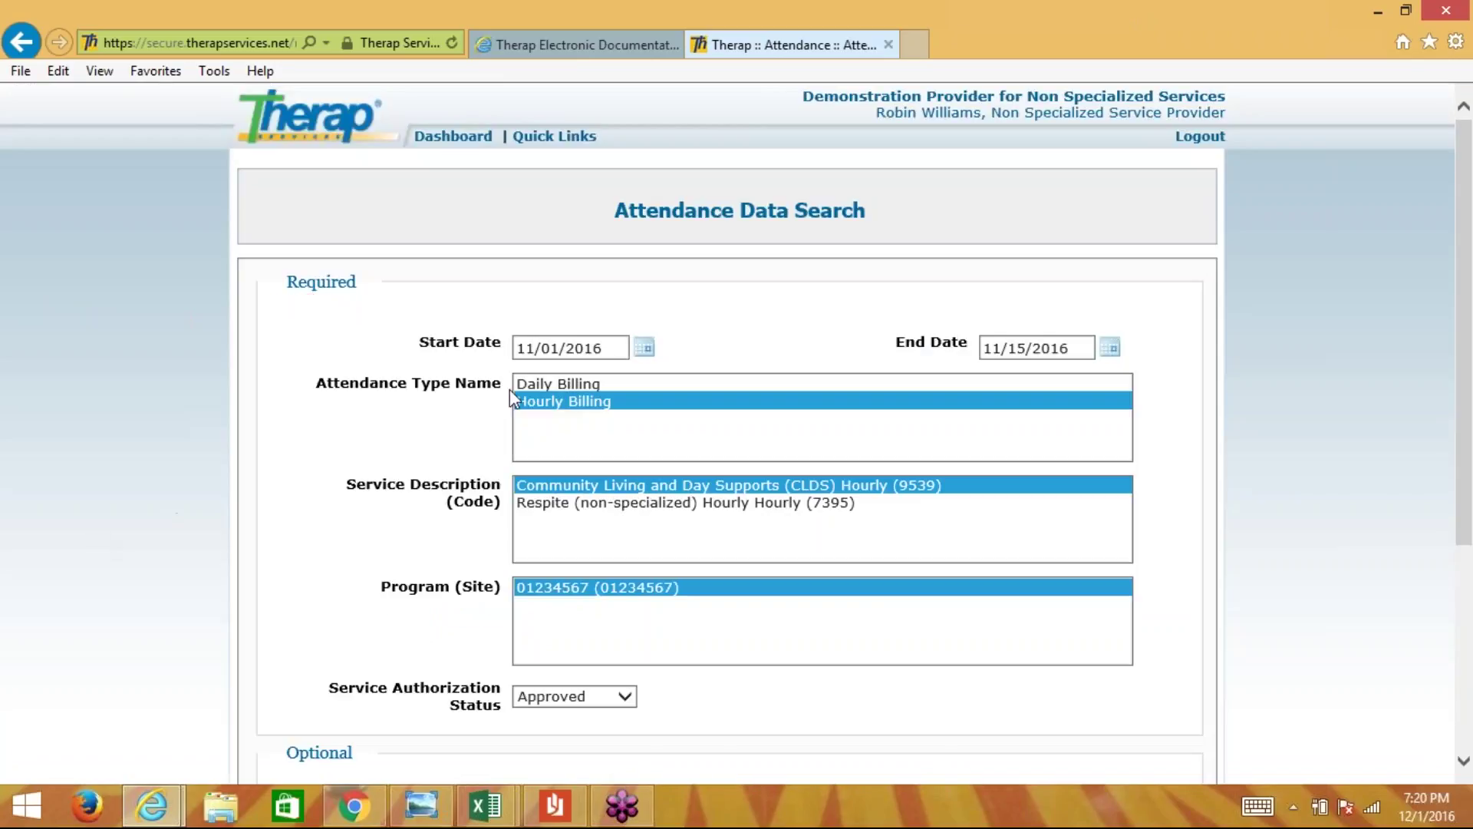
# - Search Daily Billing attendance for CLDS Daily (9539) at program 01234567
pyautogui.click(537, 385)
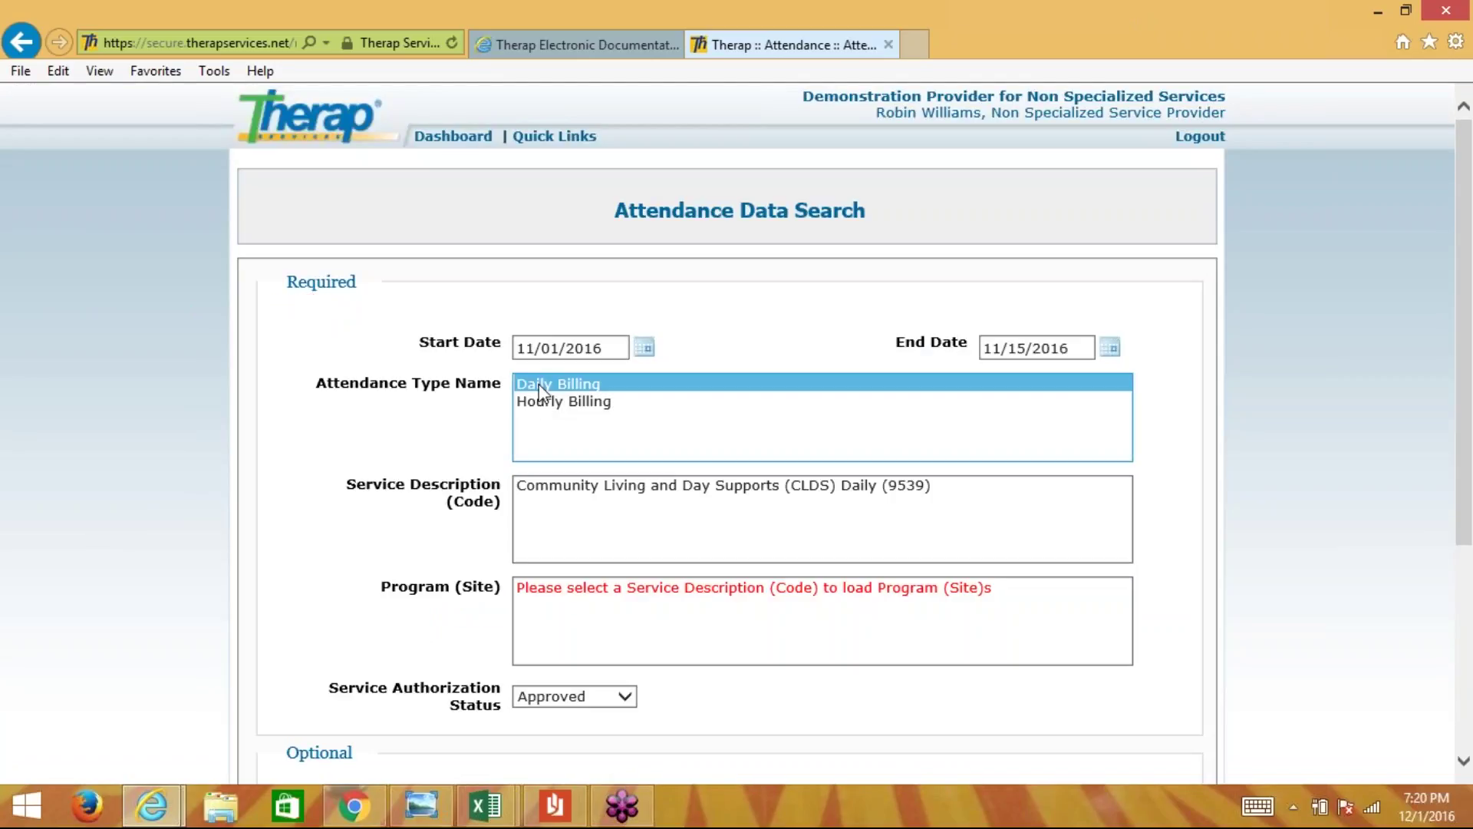
pyautogui.click(553, 485)
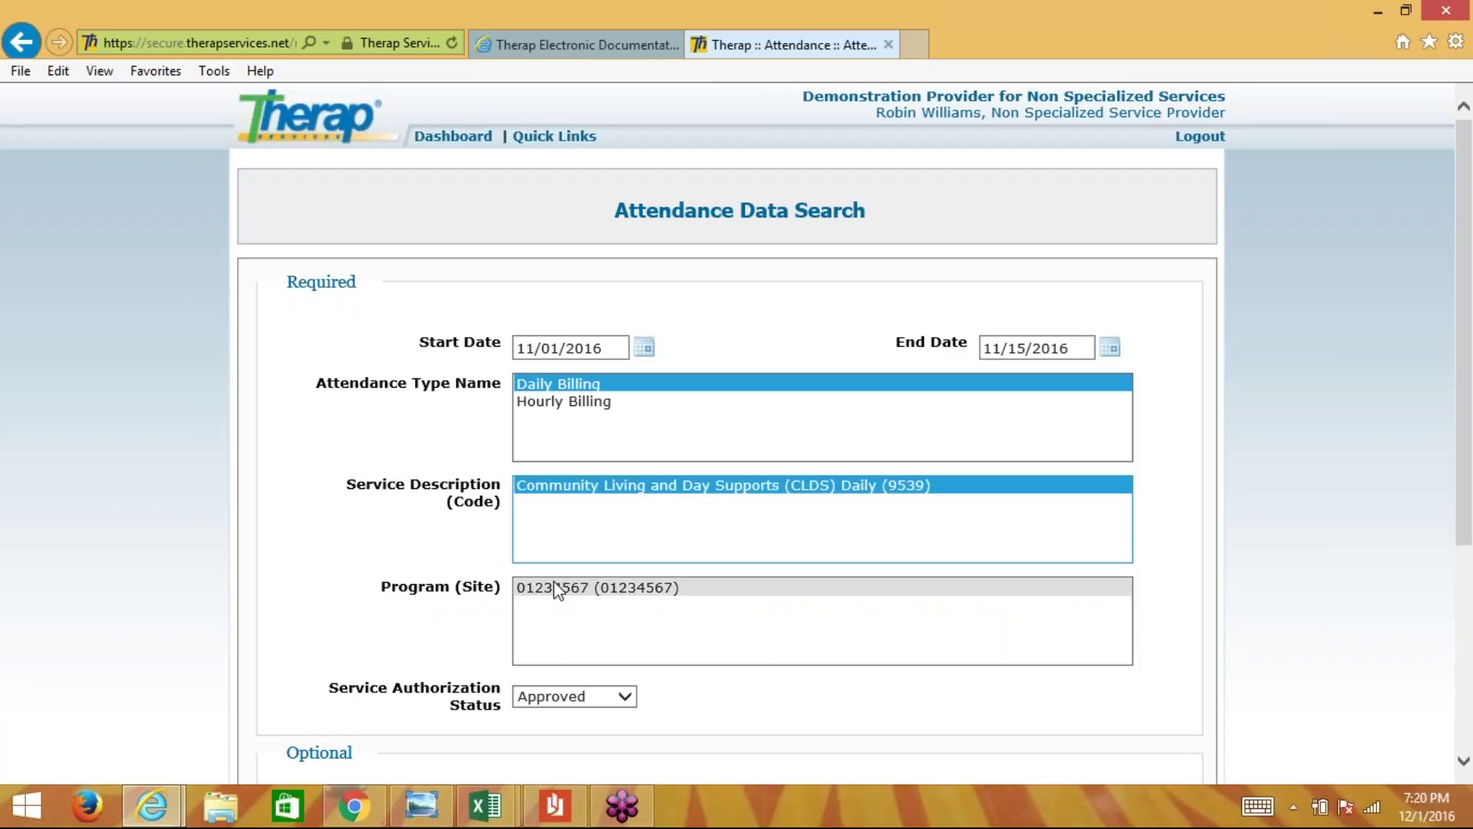
pyautogui.click(559, 590)
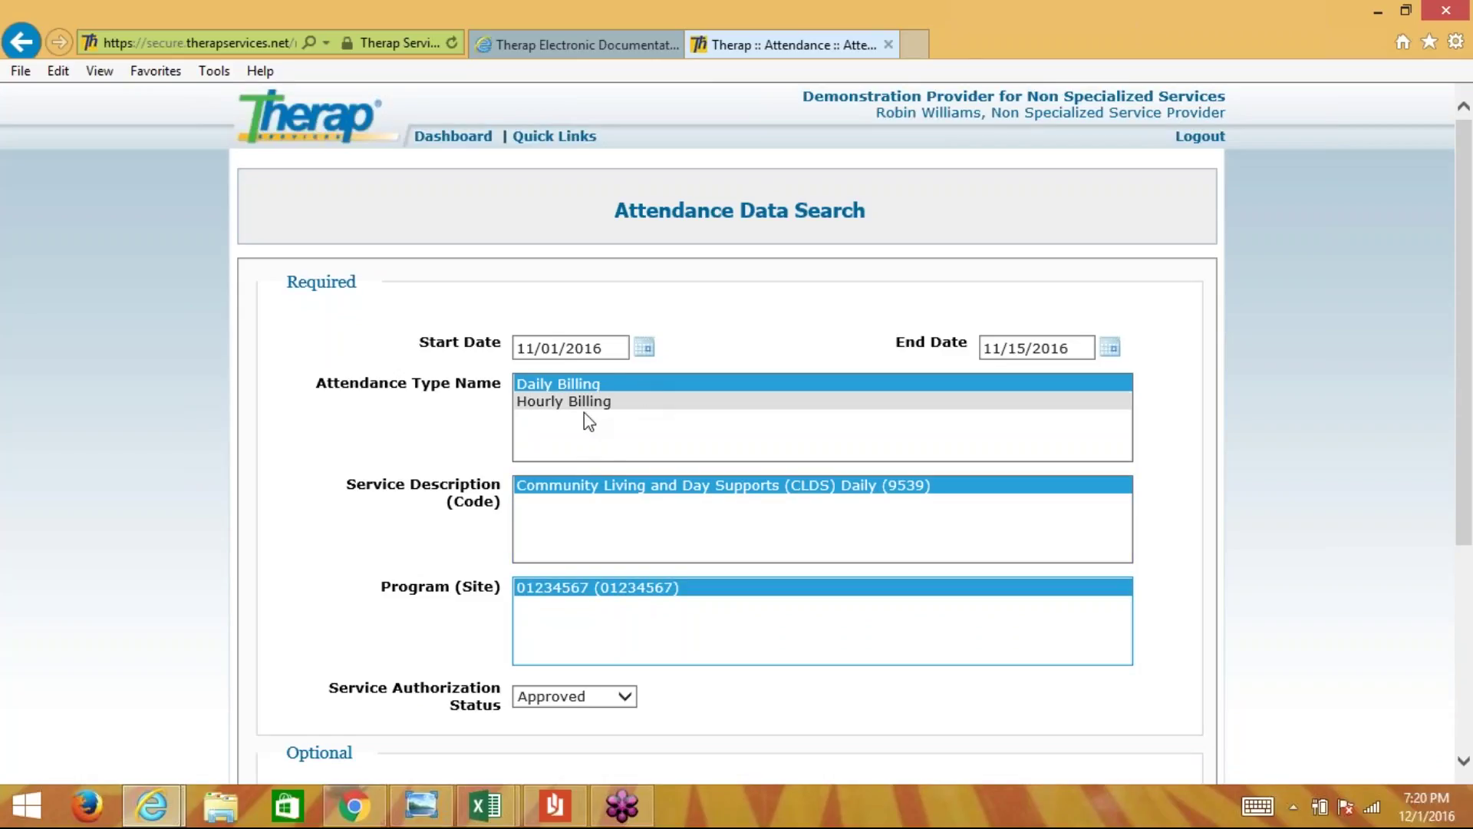
pyautogui.moveTo(1468, 370); pyautogui.dragTo(1466, 558)
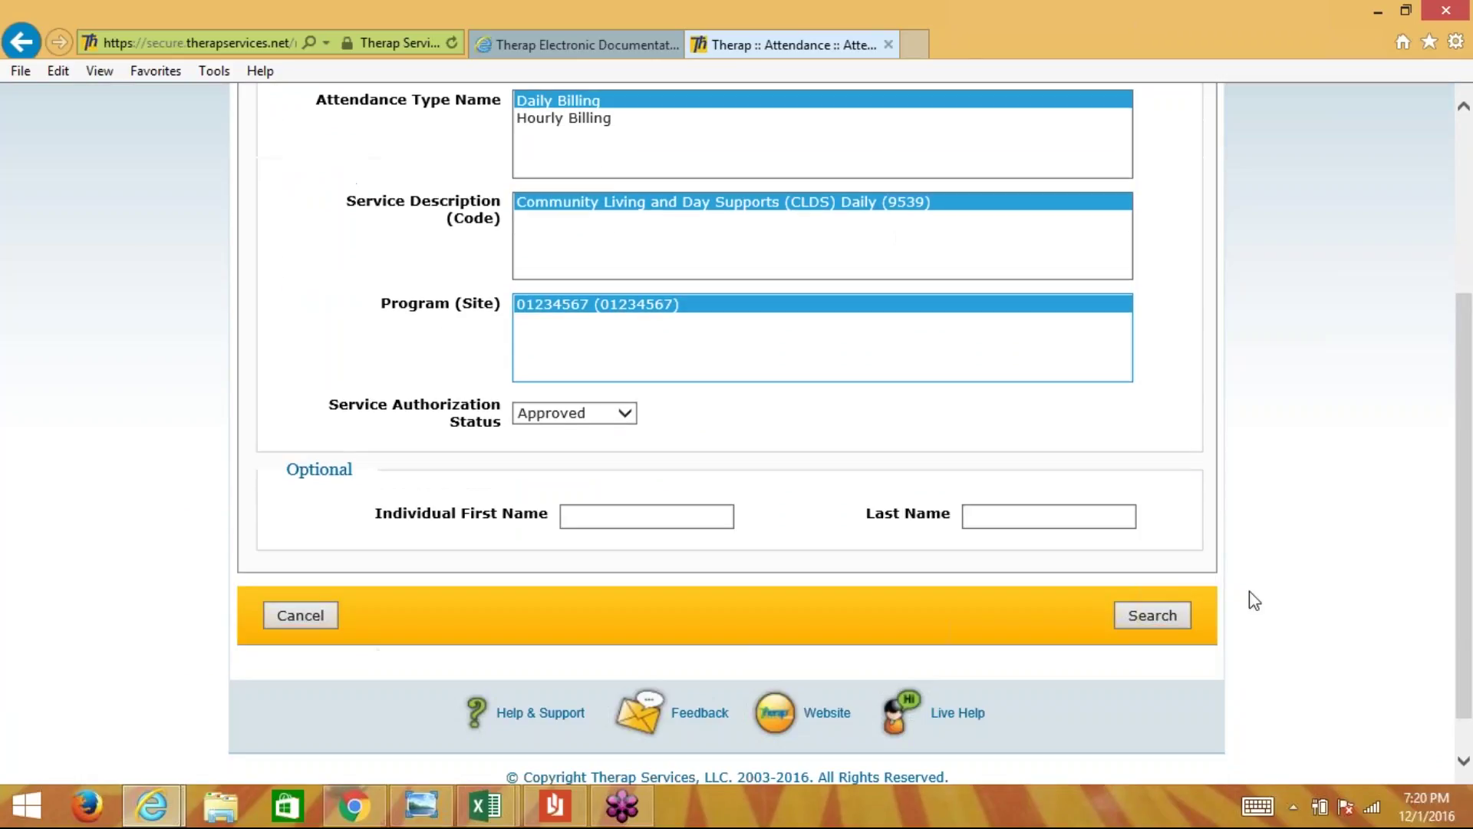
pyautogui.click(1151, 614)
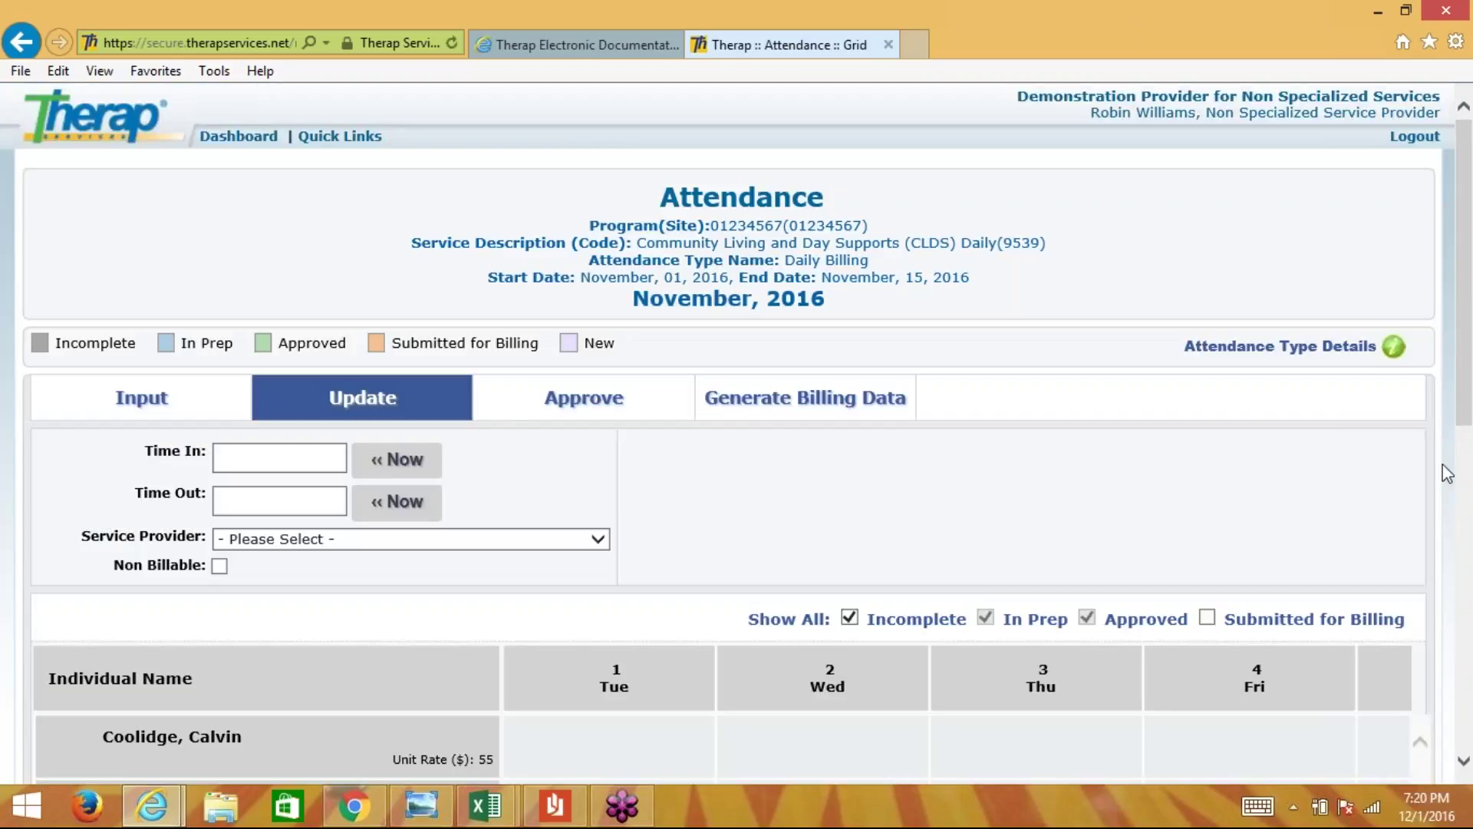
# - Go back to the search form and switch the attendance type to Hourly Billing
pyautogui.moveTo(1466, 385); pyautogui.dragTo(1466, 629)
pyautogui.click(89, 670)
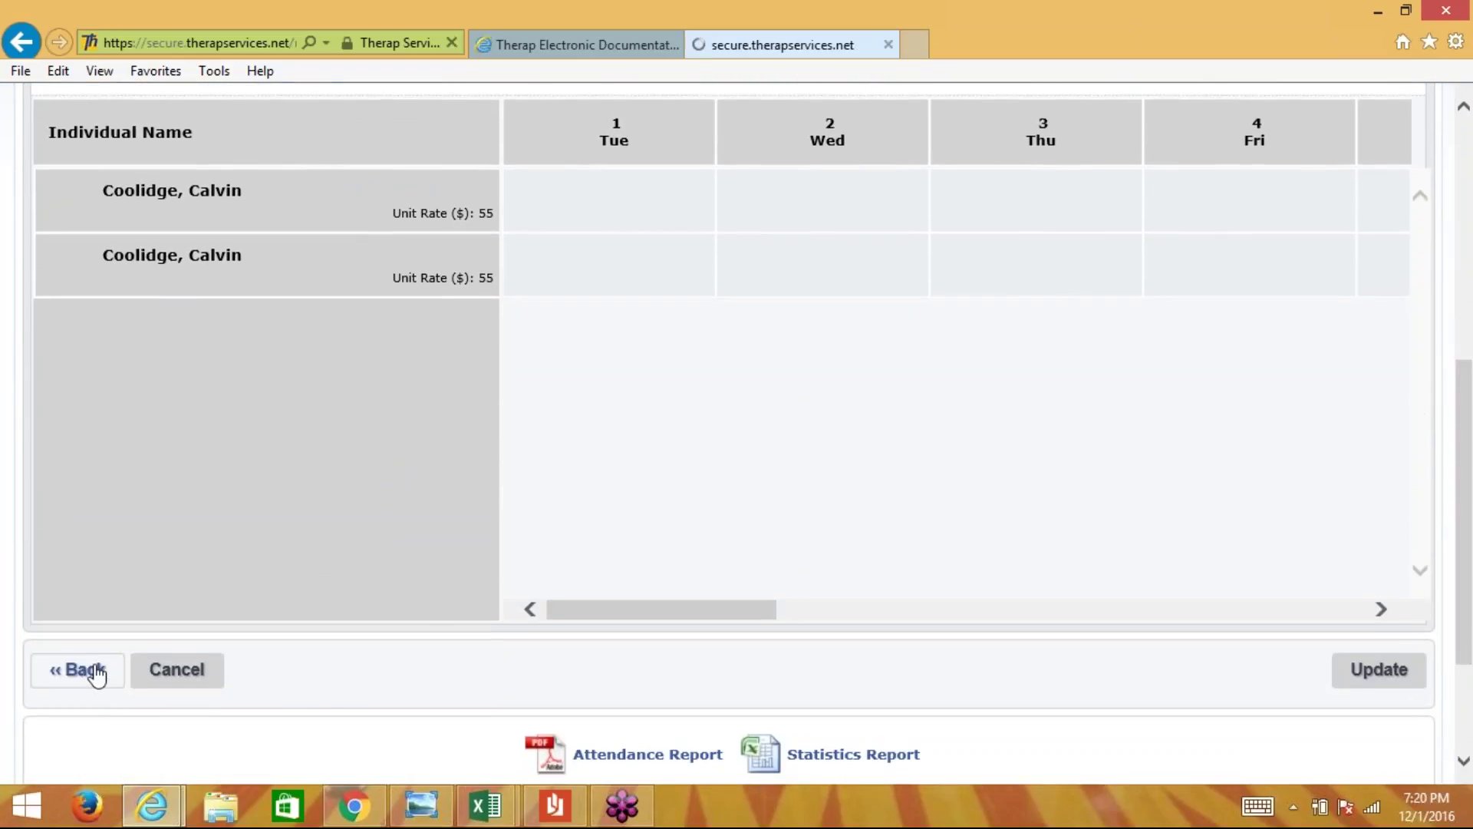
pyautogui.click(577, 400)
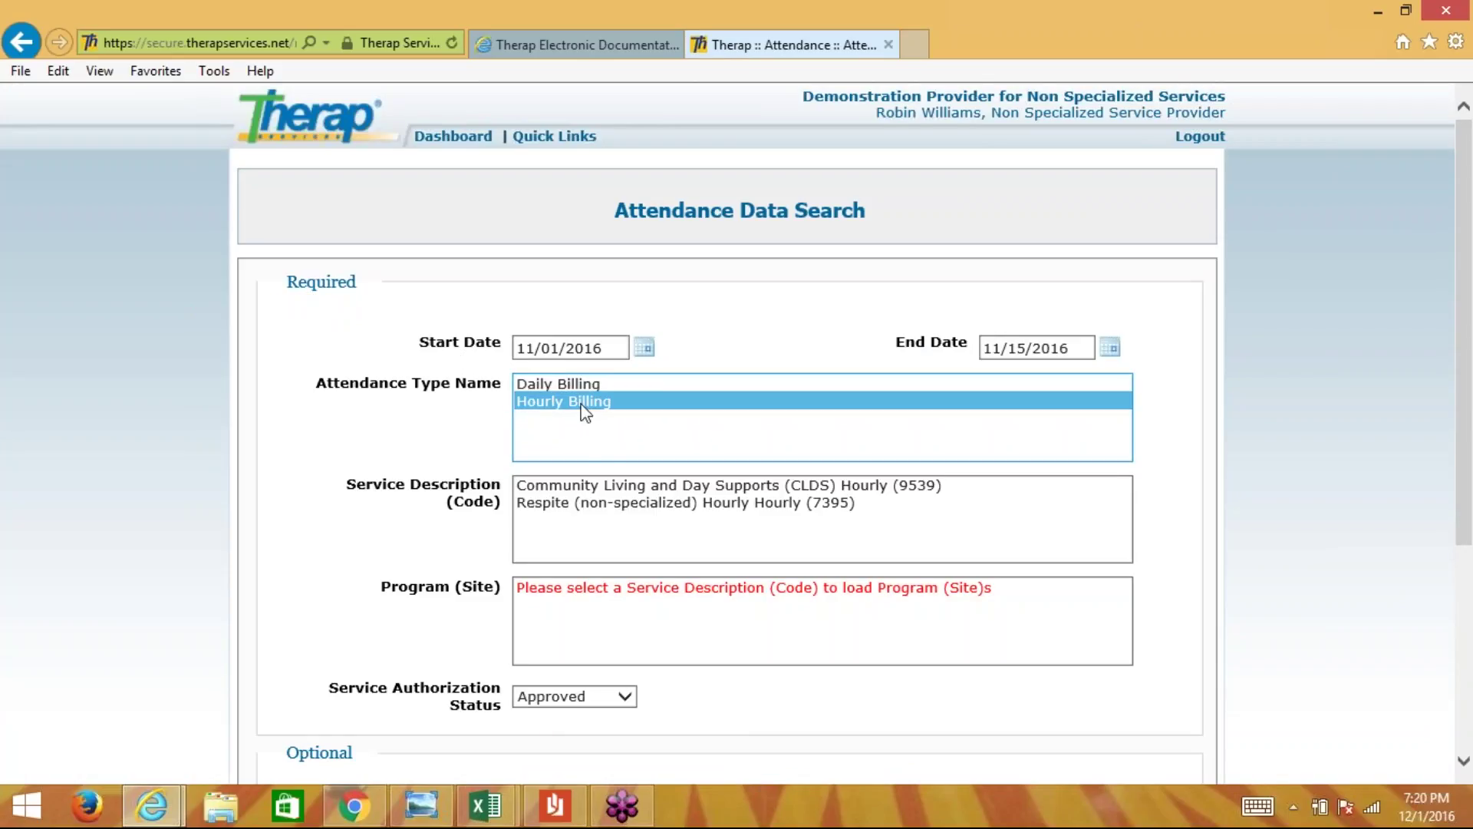
# - Search Hourly Billing attendance for CLDS Hourly (9539) at program 01234567, November 1–15, 2016
pyautogui.click(569, 485)
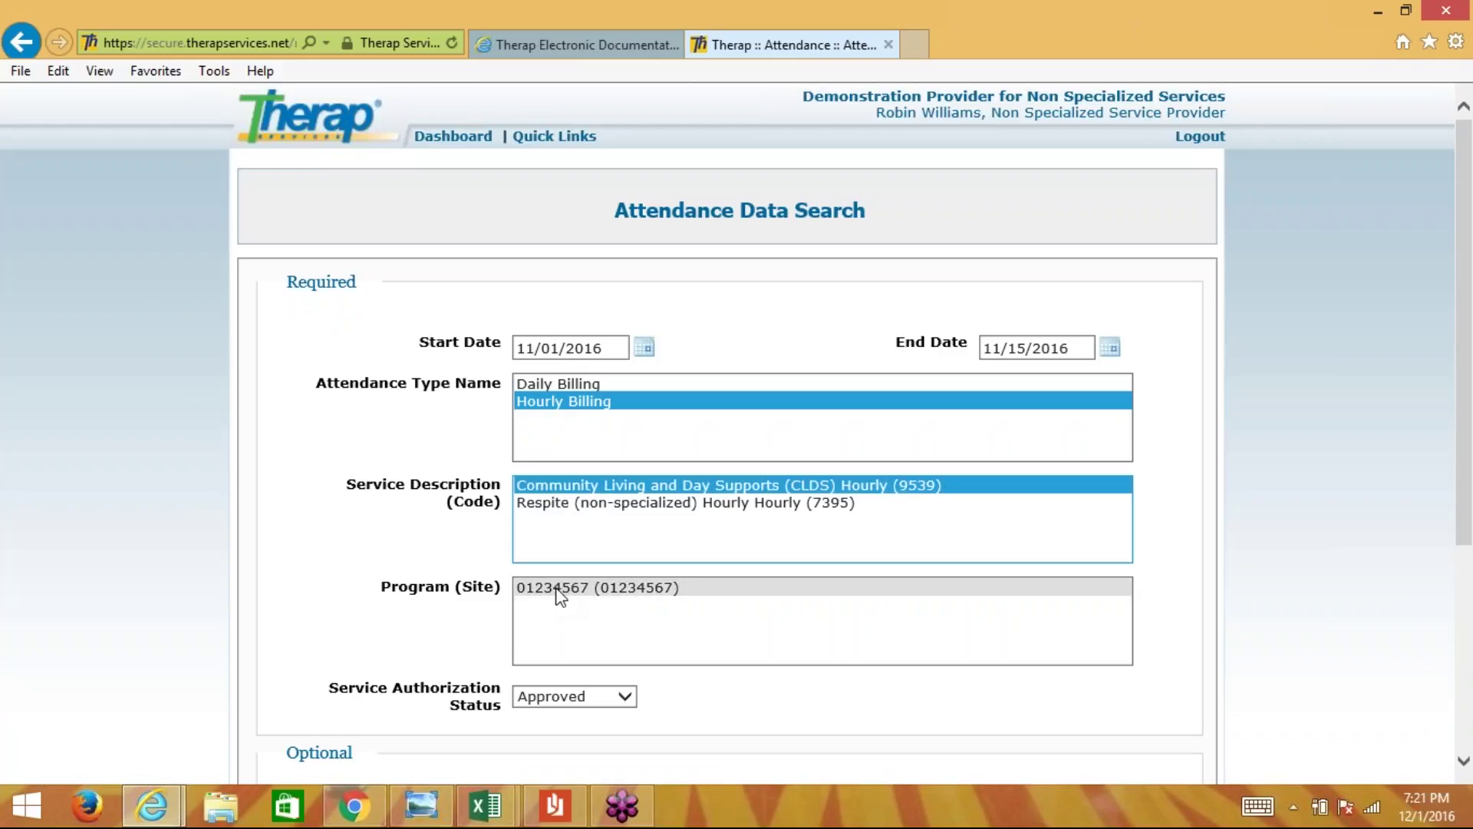
pyautogui.click(560, 587)
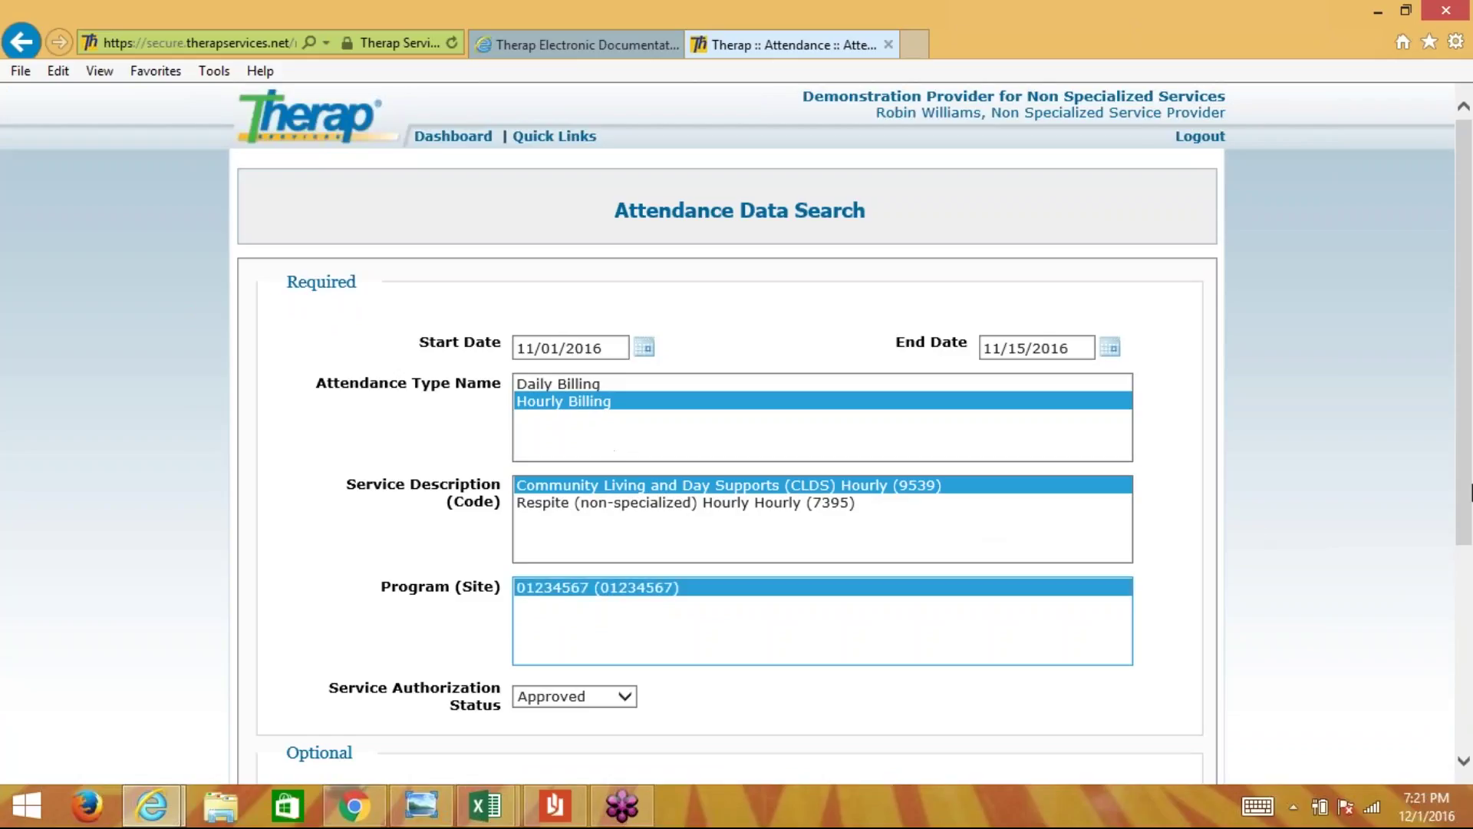
pyautogui.scroll(-3, 1470, 491)
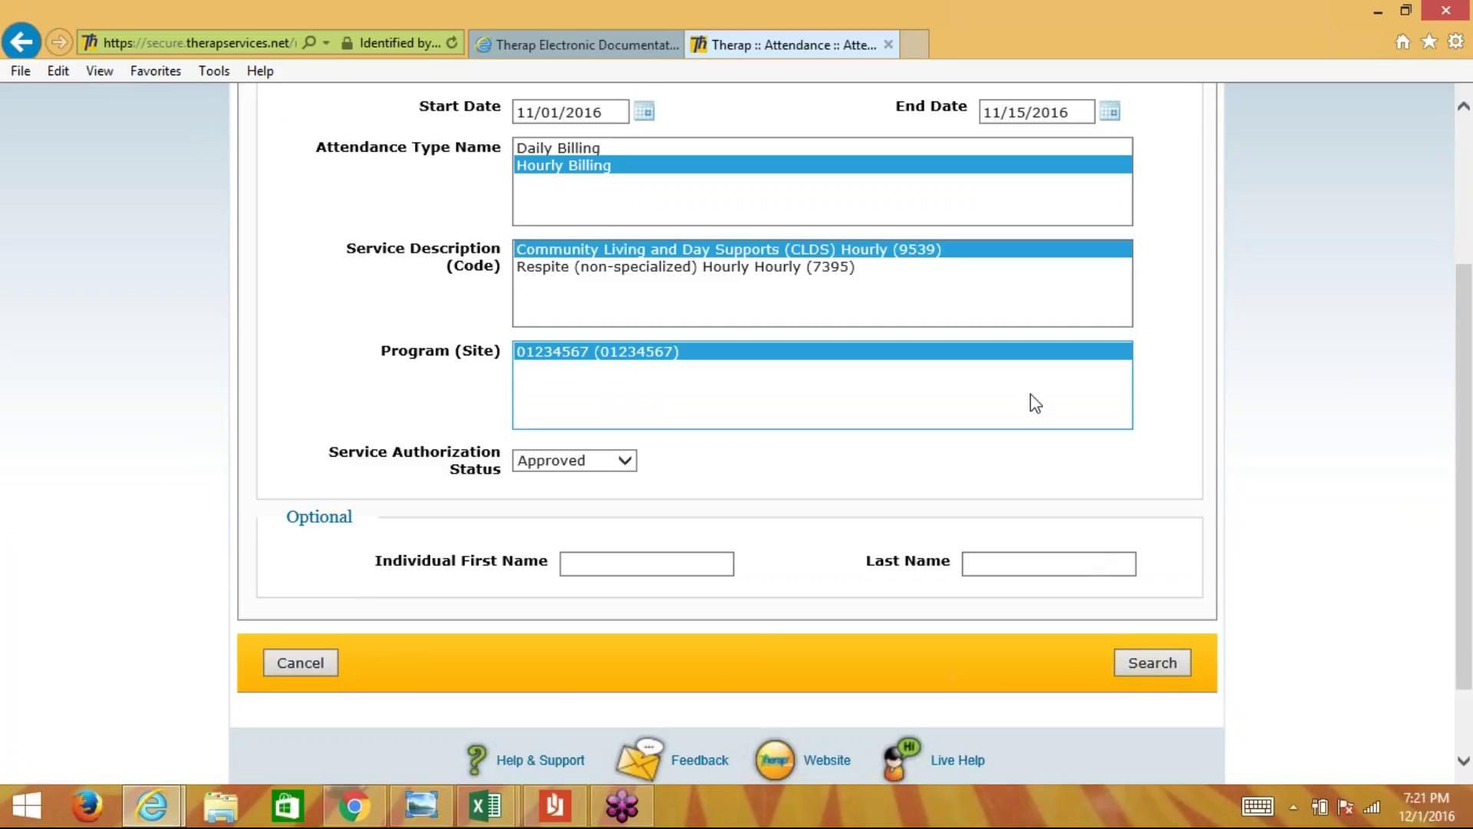
pyautogui.click(1169, 671)
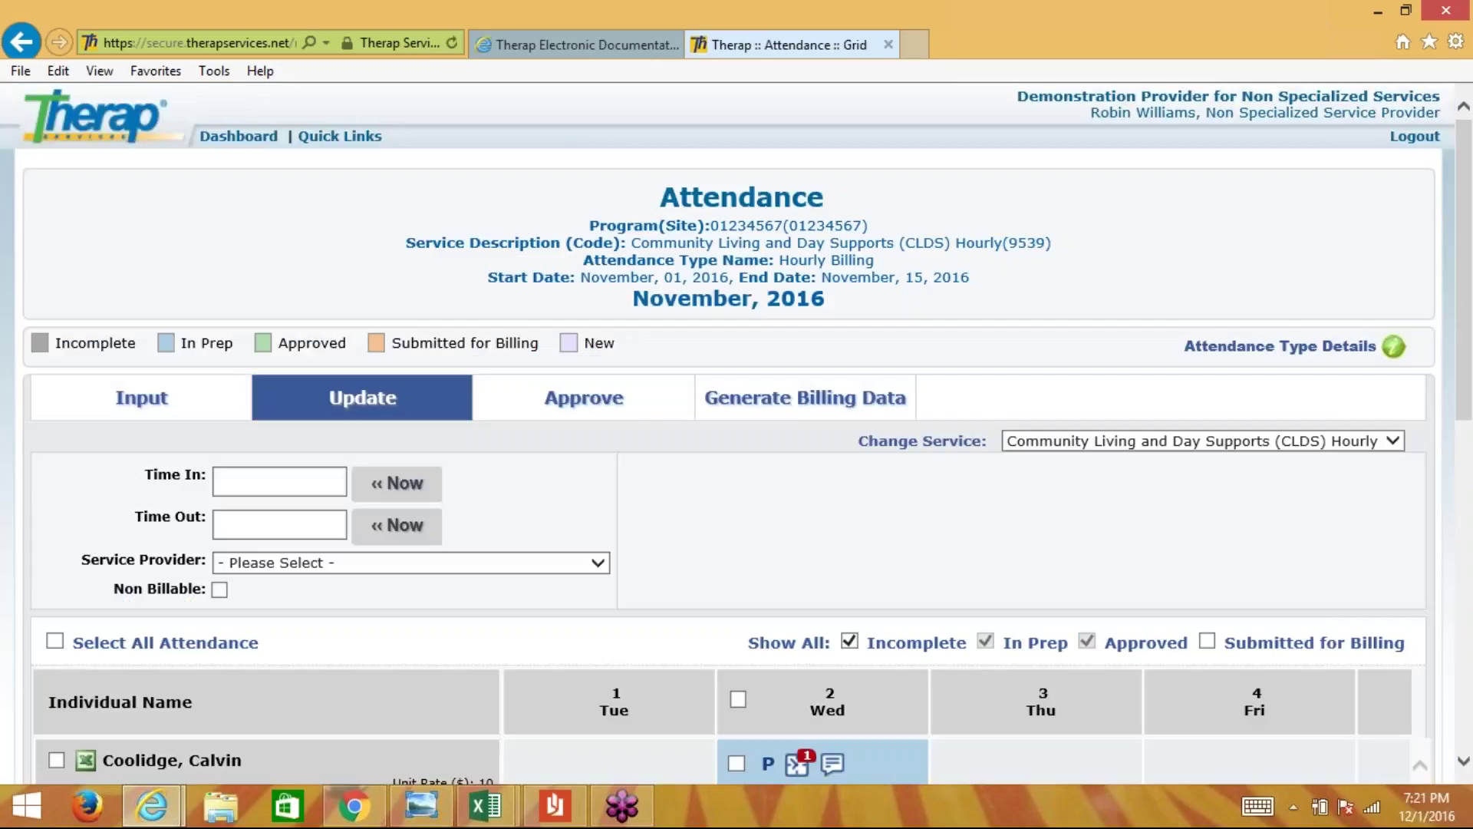
# - Check the Change Service list and keep CLDS Hourly (9539) selected
pyautogui.scroll(-2, 727, 433)
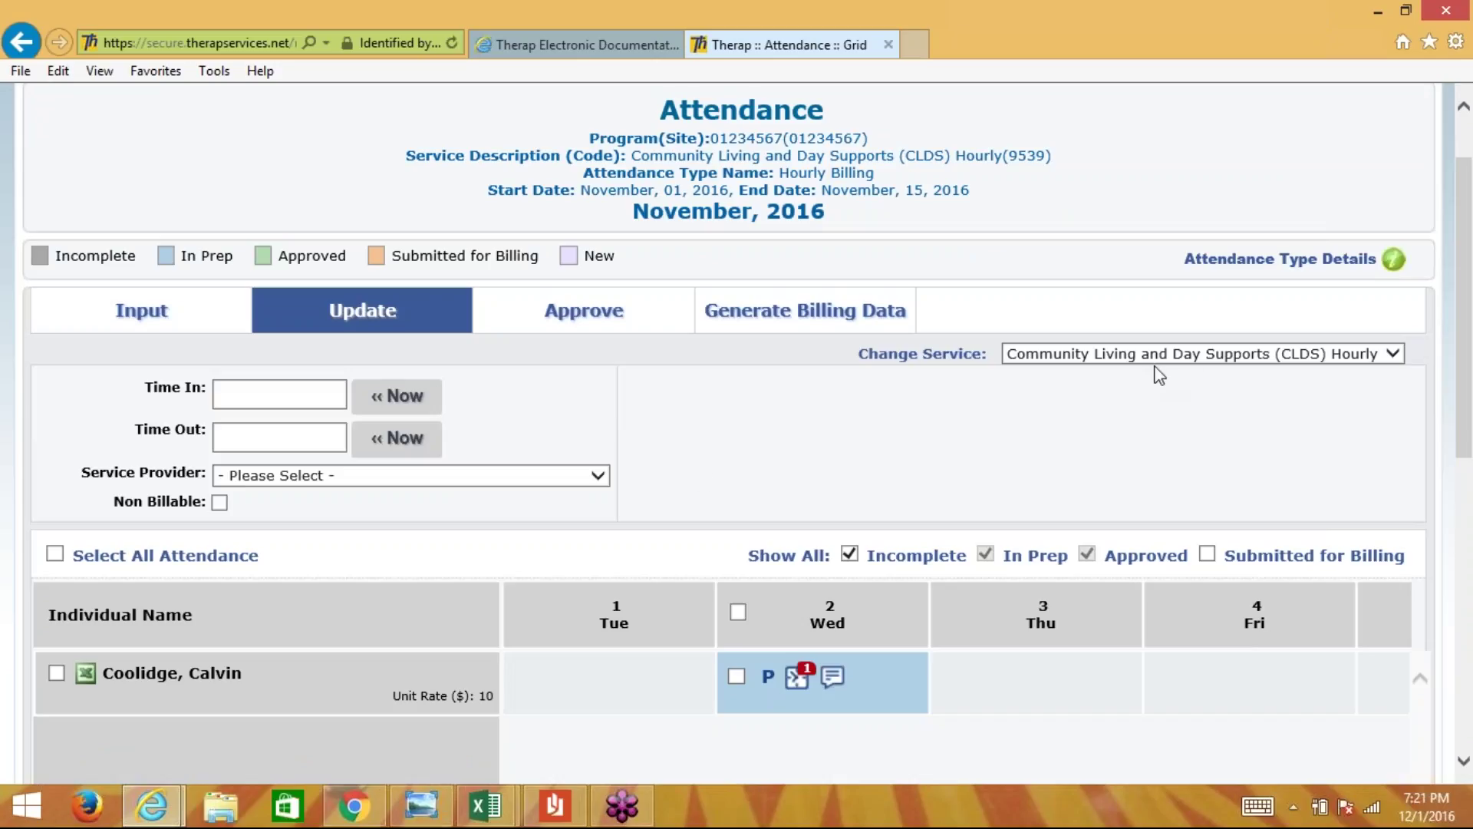
pyautogui.click(1272, 359)
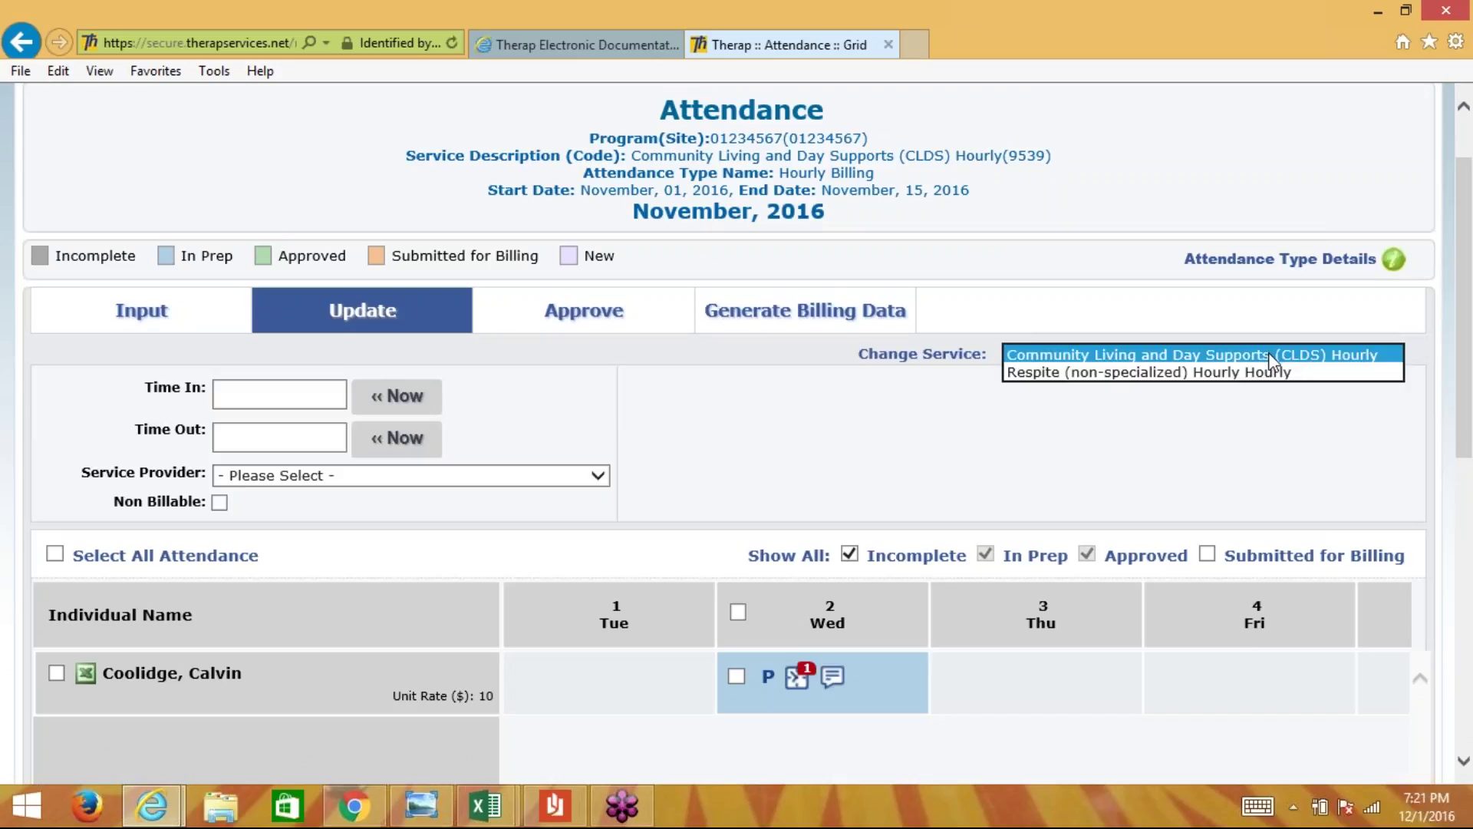
pyautogui.click(1267, 352)
pyautogui.click(1245, 312)
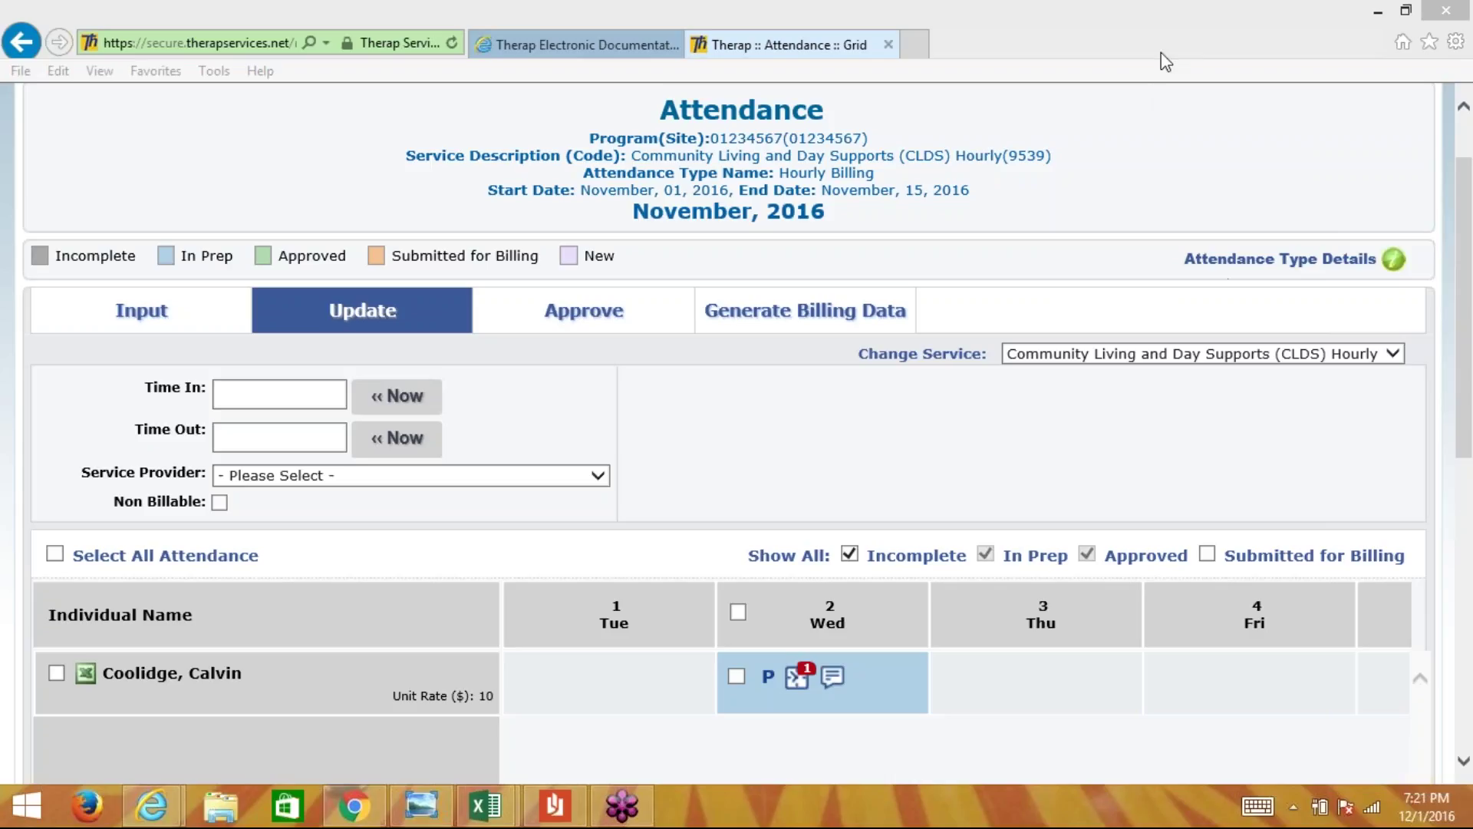
# - Go back to the Billing section of the Therap Dashboard
pyautogui.click(685, 456)
pyautogui.scroll(2, 685, 456)
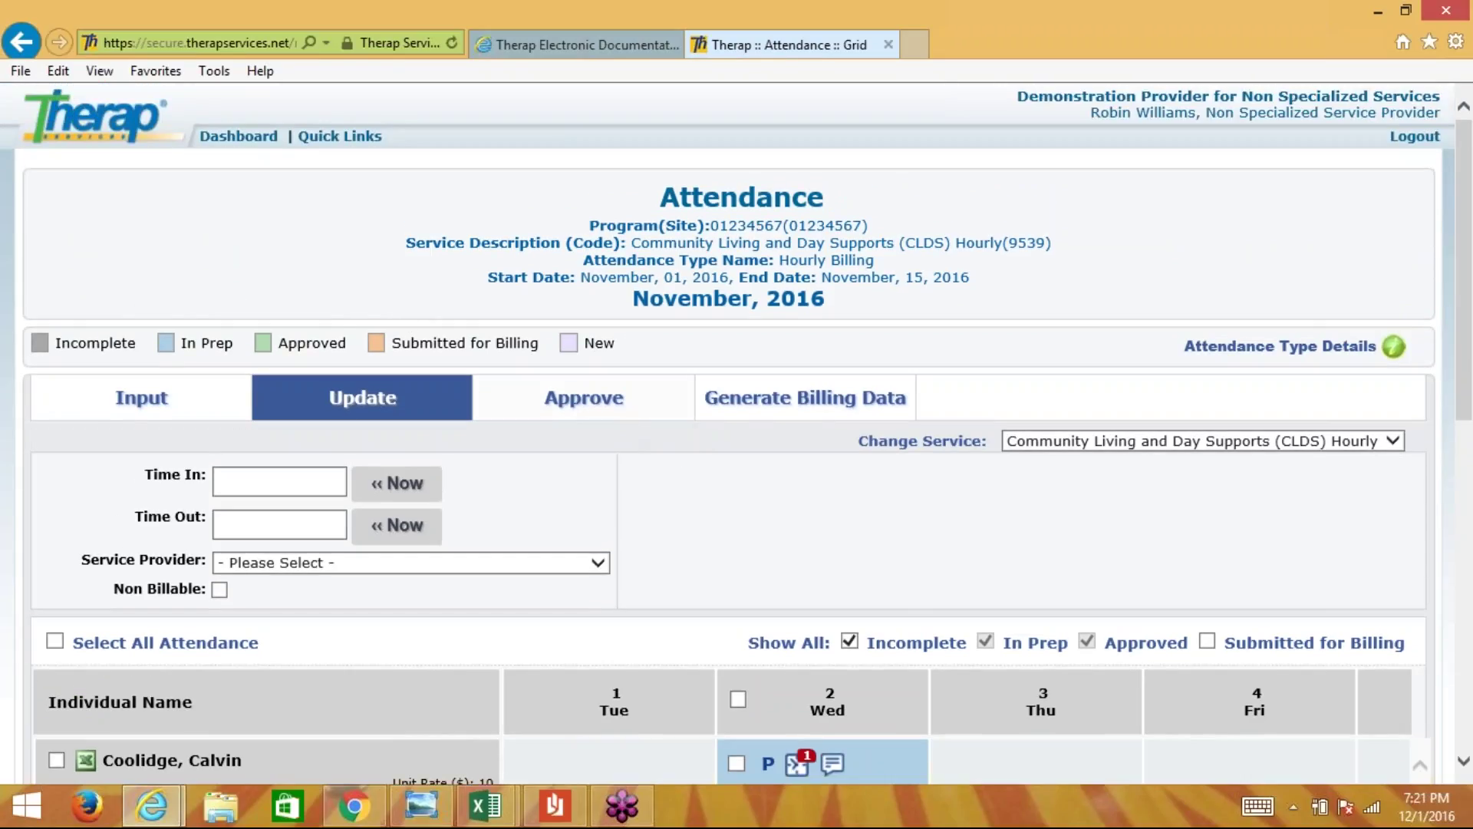
pyautogui.scroll(-5, 1126, 577)
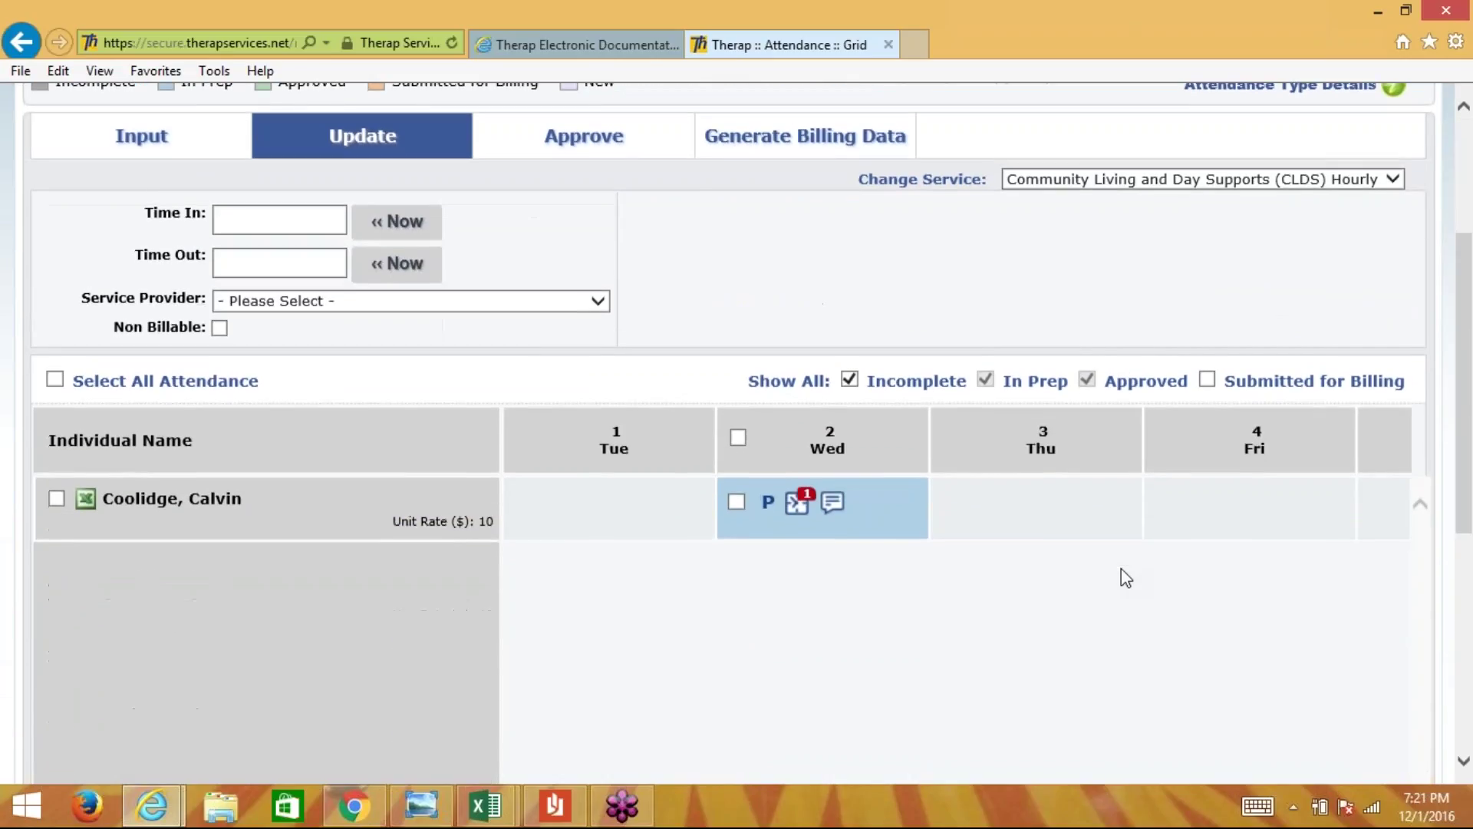
pyautogui.scroll(5, 1124, 577)
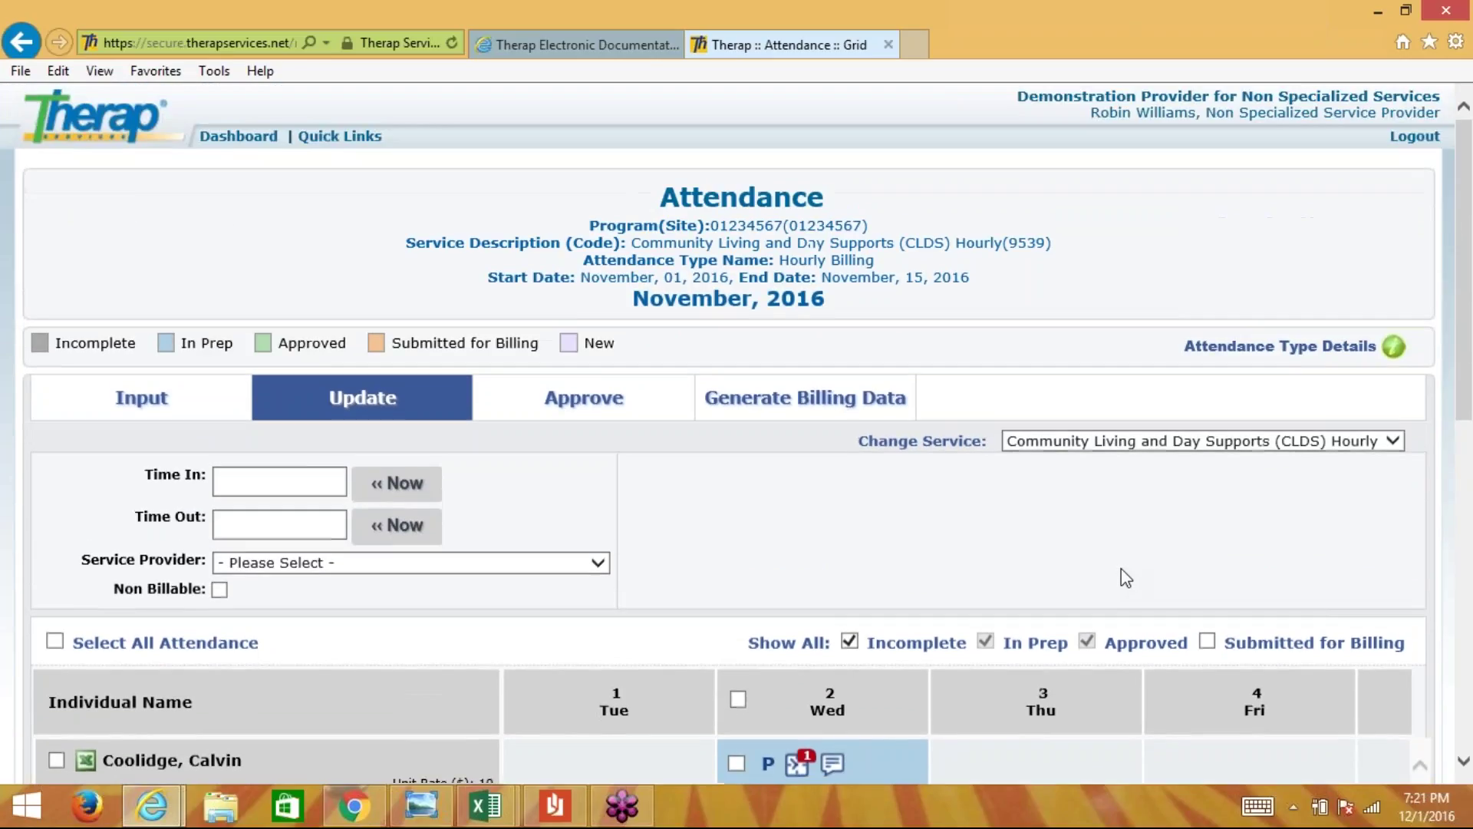
pyautogui.click(249, 140)
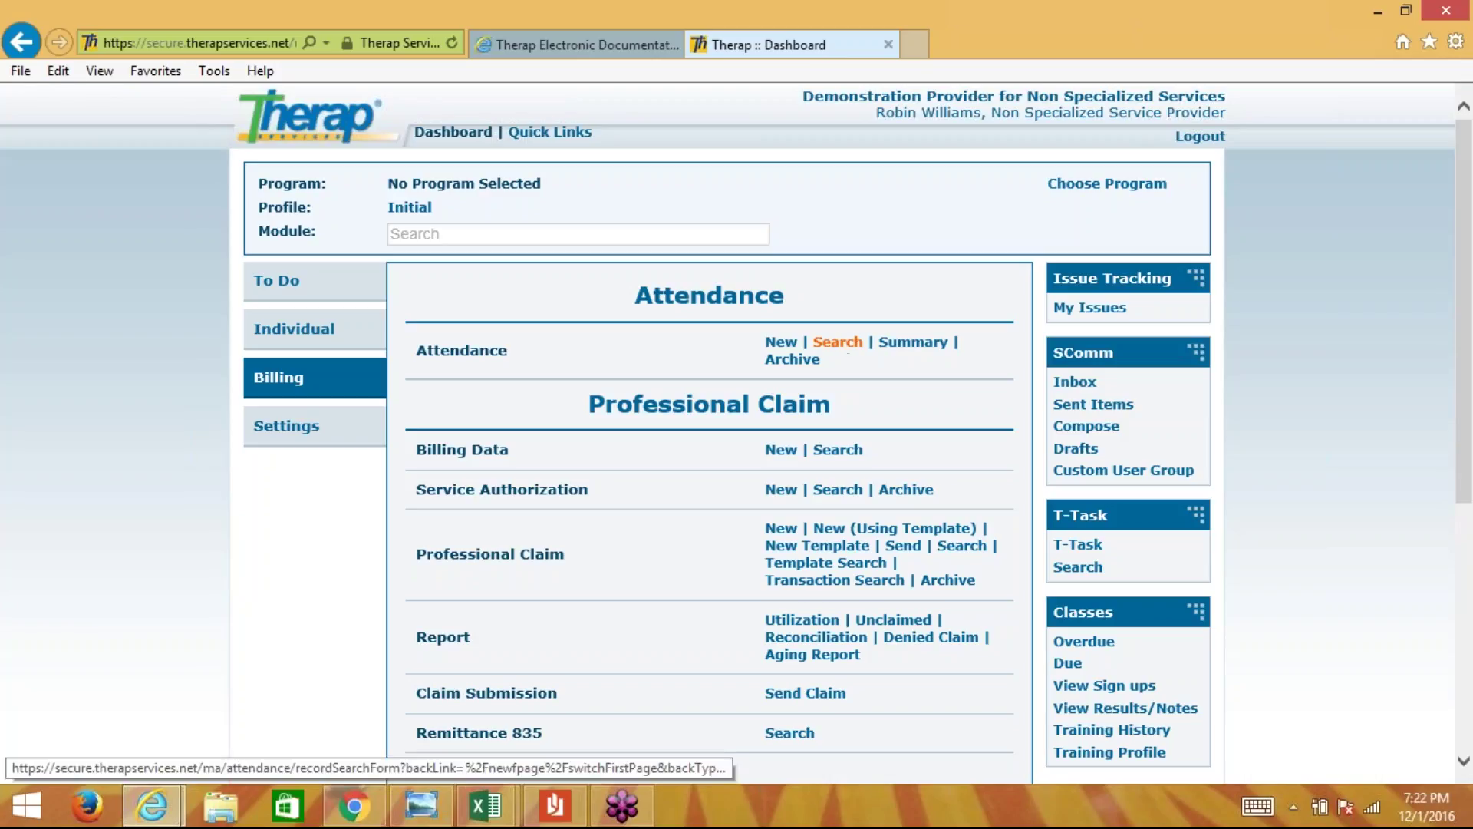
# - Start an Attendance Search with dates 11/01/2016 to 11/15/2016
pyautogui.click(838, 342)
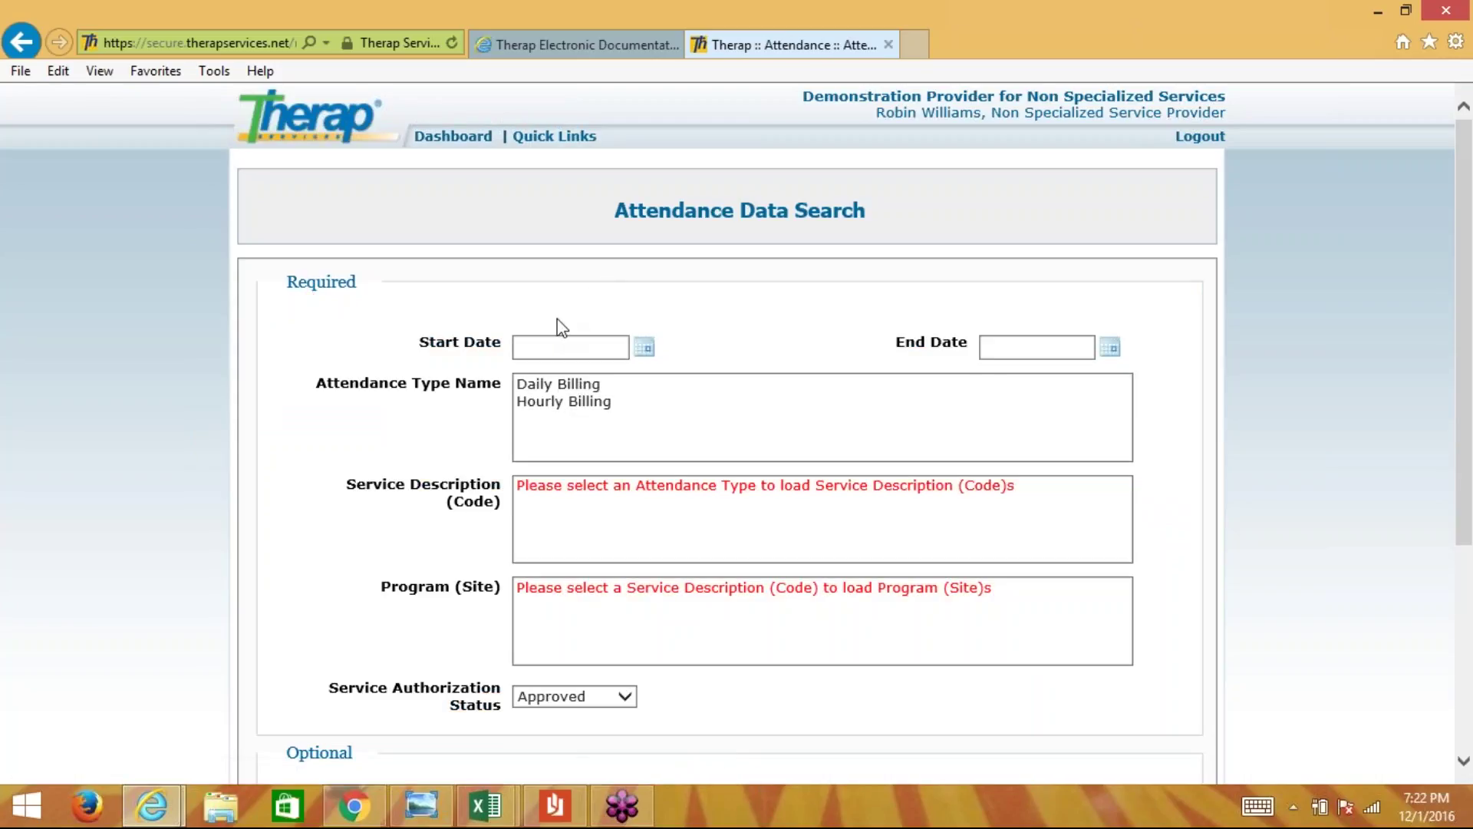
pyautogui.click(633, 355)
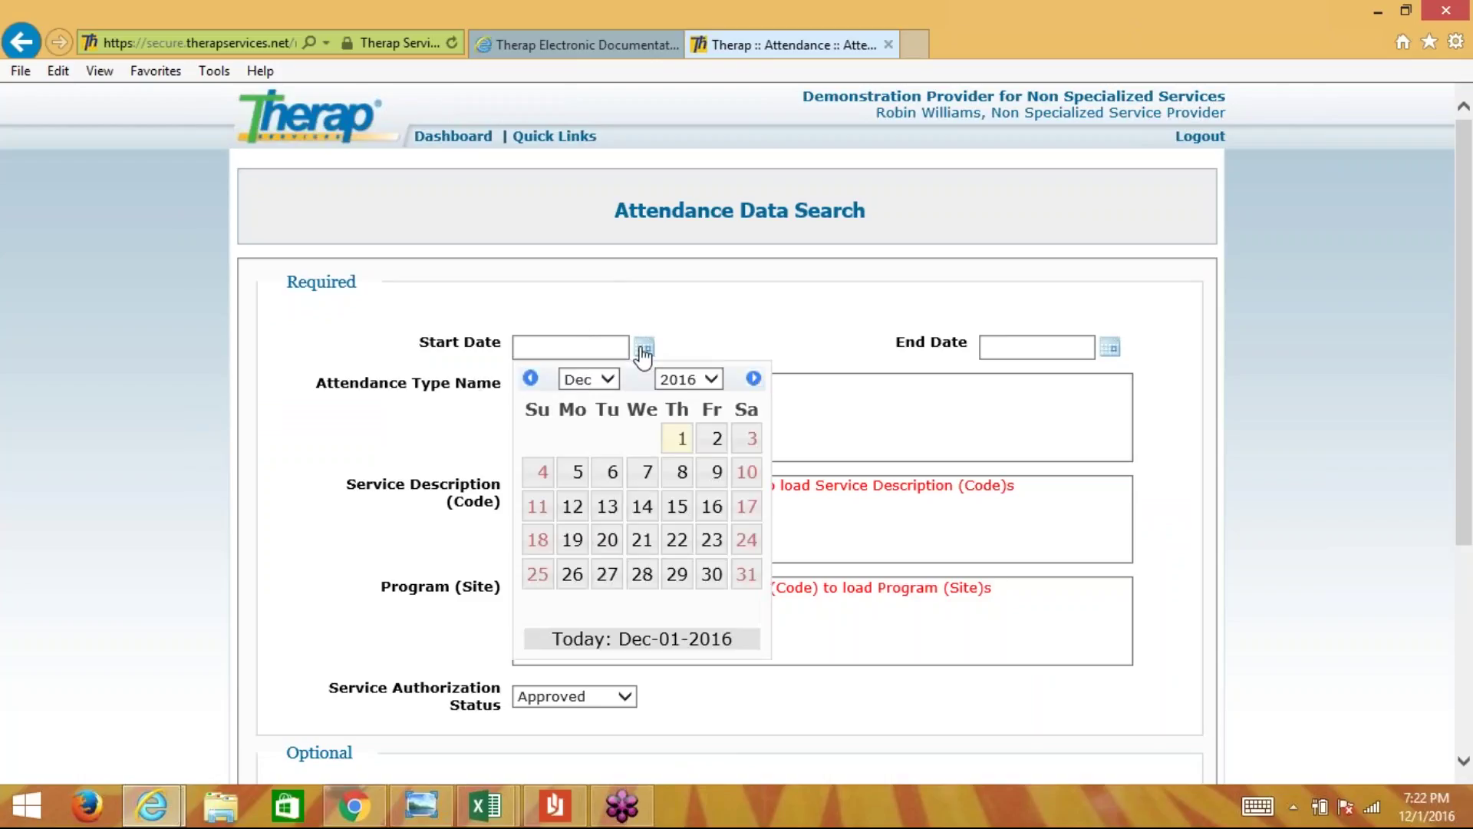
pyautogui.click(530, 377)
pyautogui.click(611, 438)
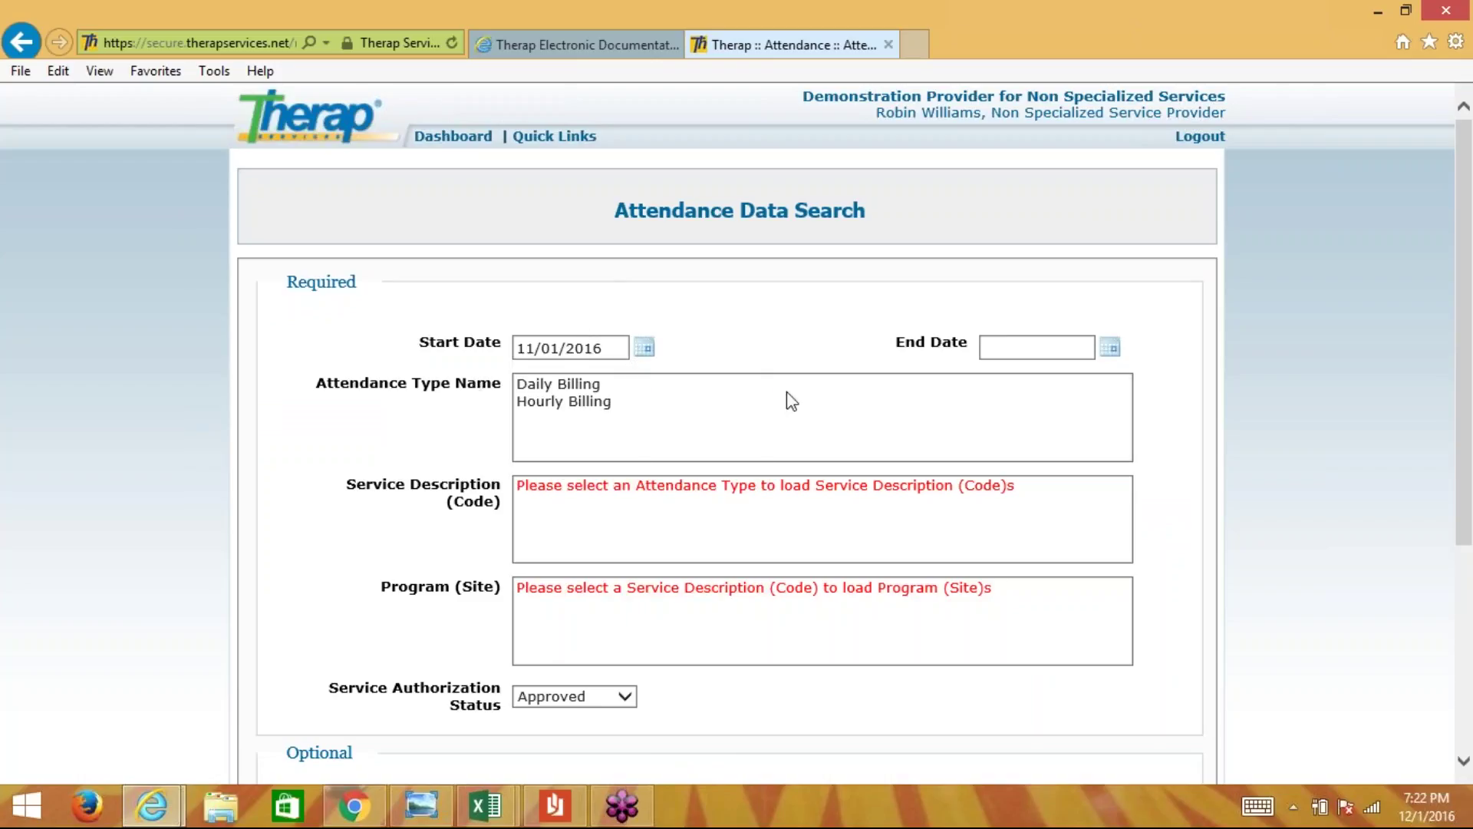
pyautogui.click(1109, 350)
pyautogui.click(1001, 379)
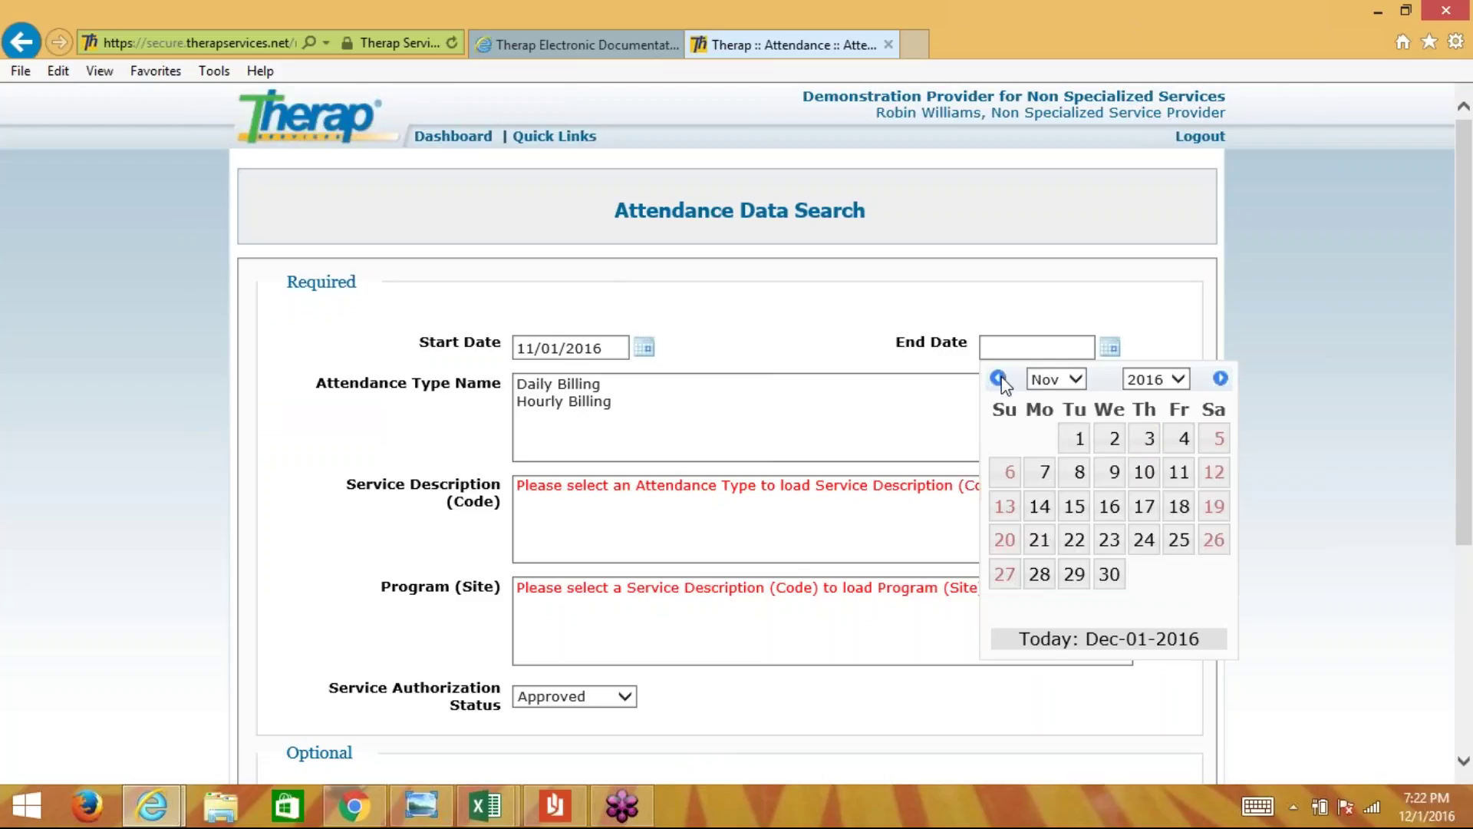
pyautogui.click(1076, 508)
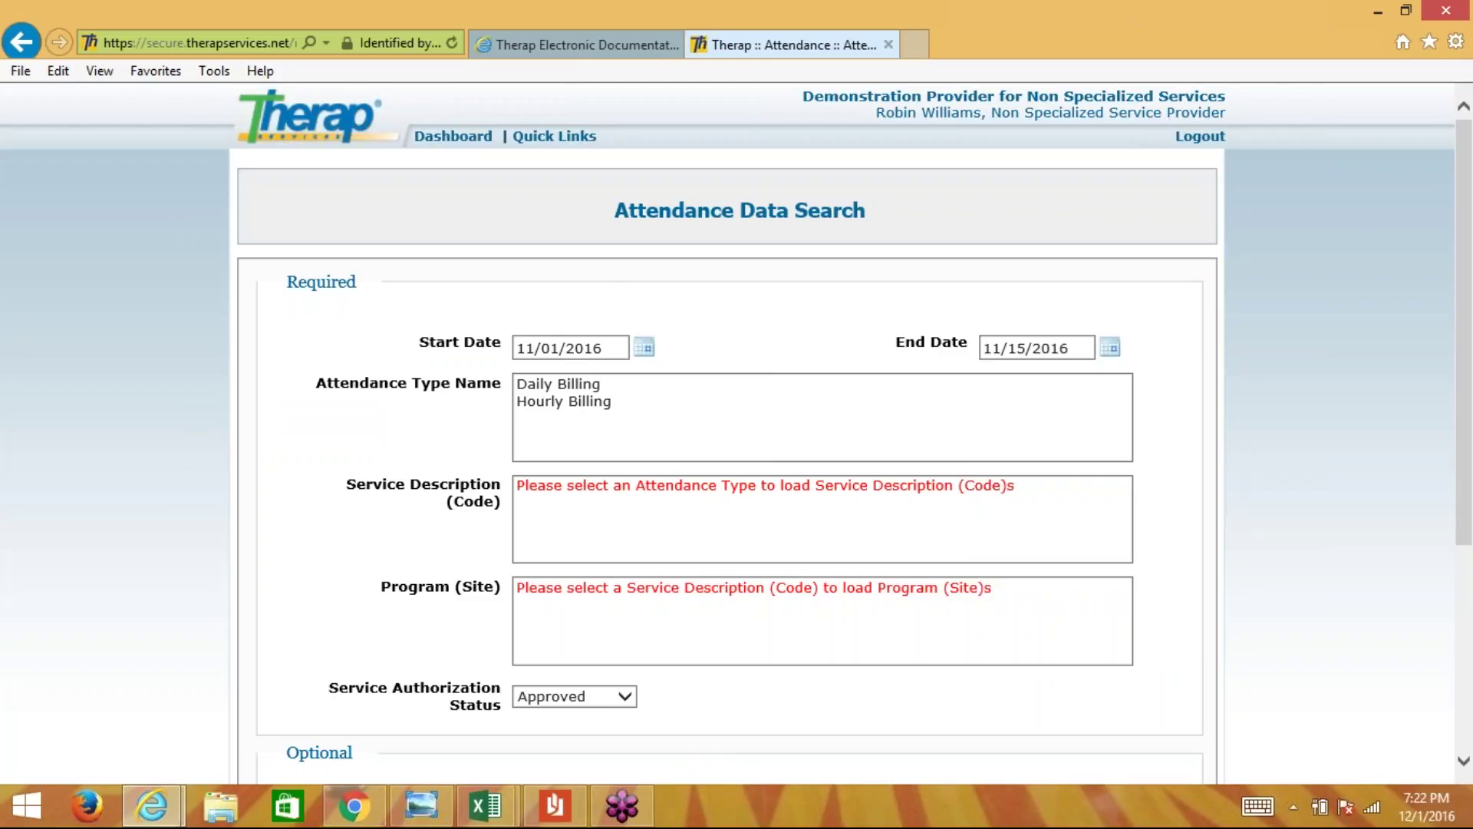
# - Search Hourly Billing for CLDS Hourly (9539) at program 01234567
pyautogui.click(560, 401)
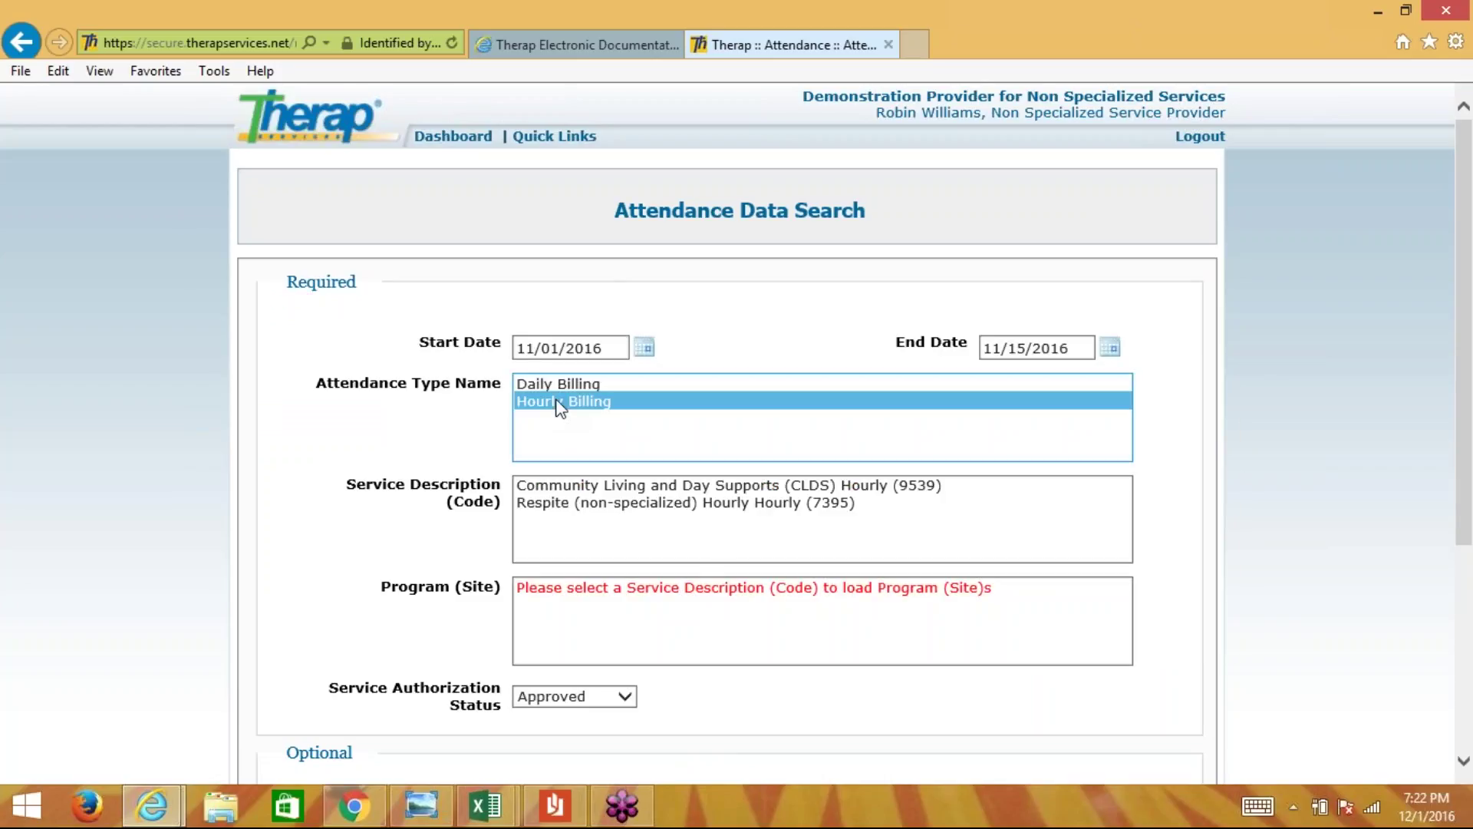
pyautogui.click(557, 485)
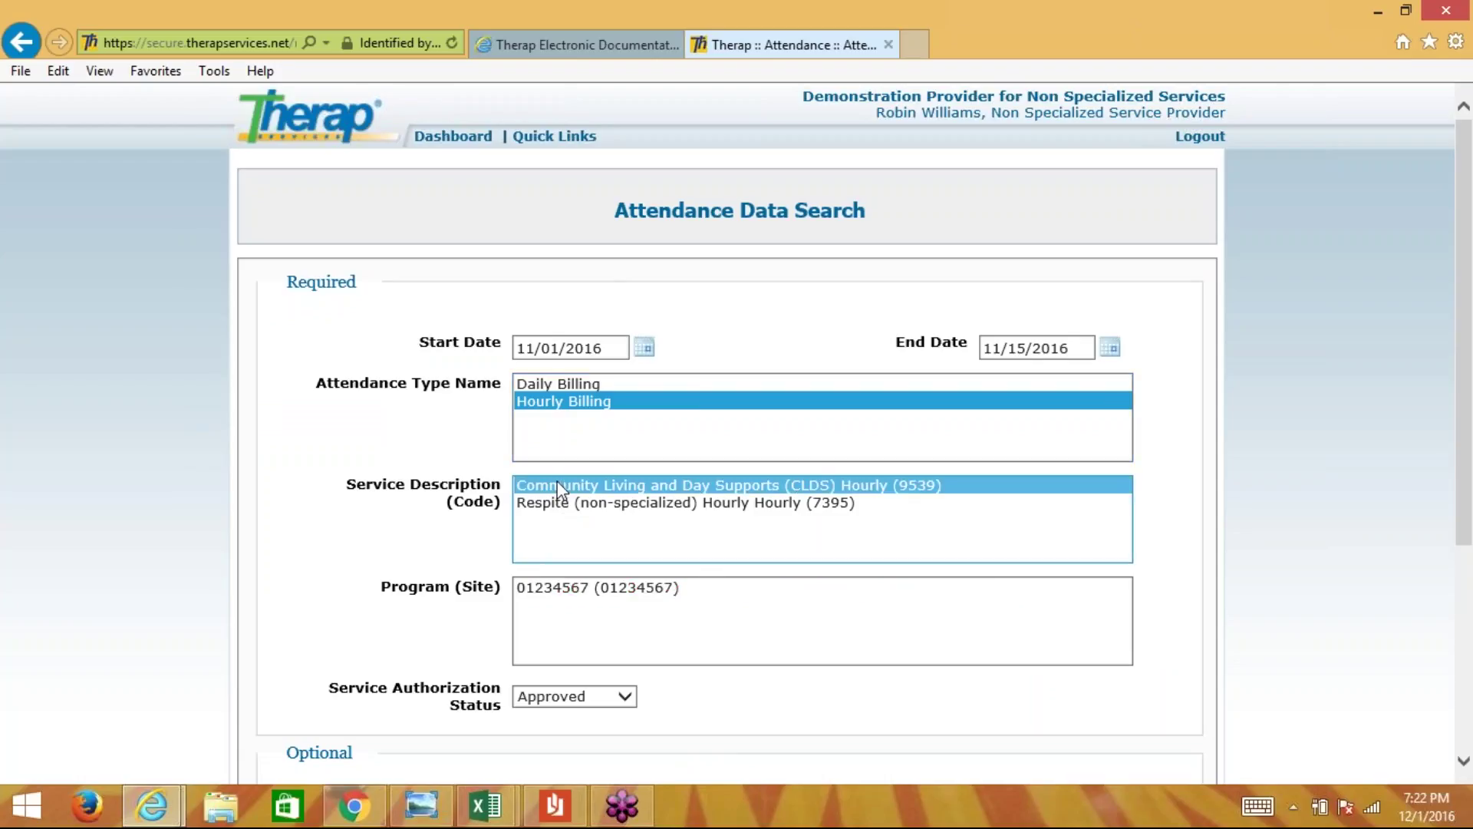
pyautogui.click(533, 587)
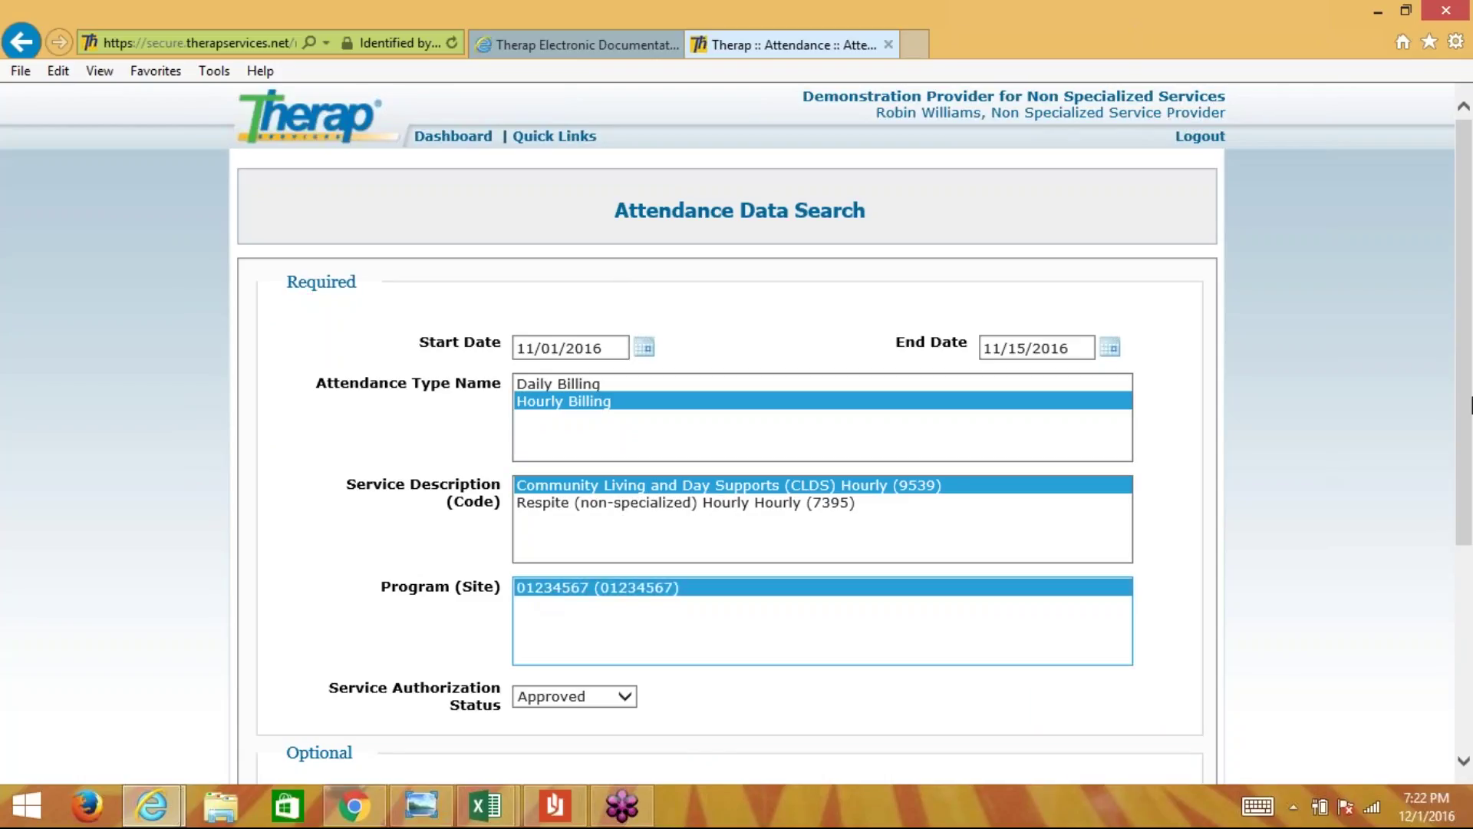
pyautogui.scroll(-4, 1461, 419)
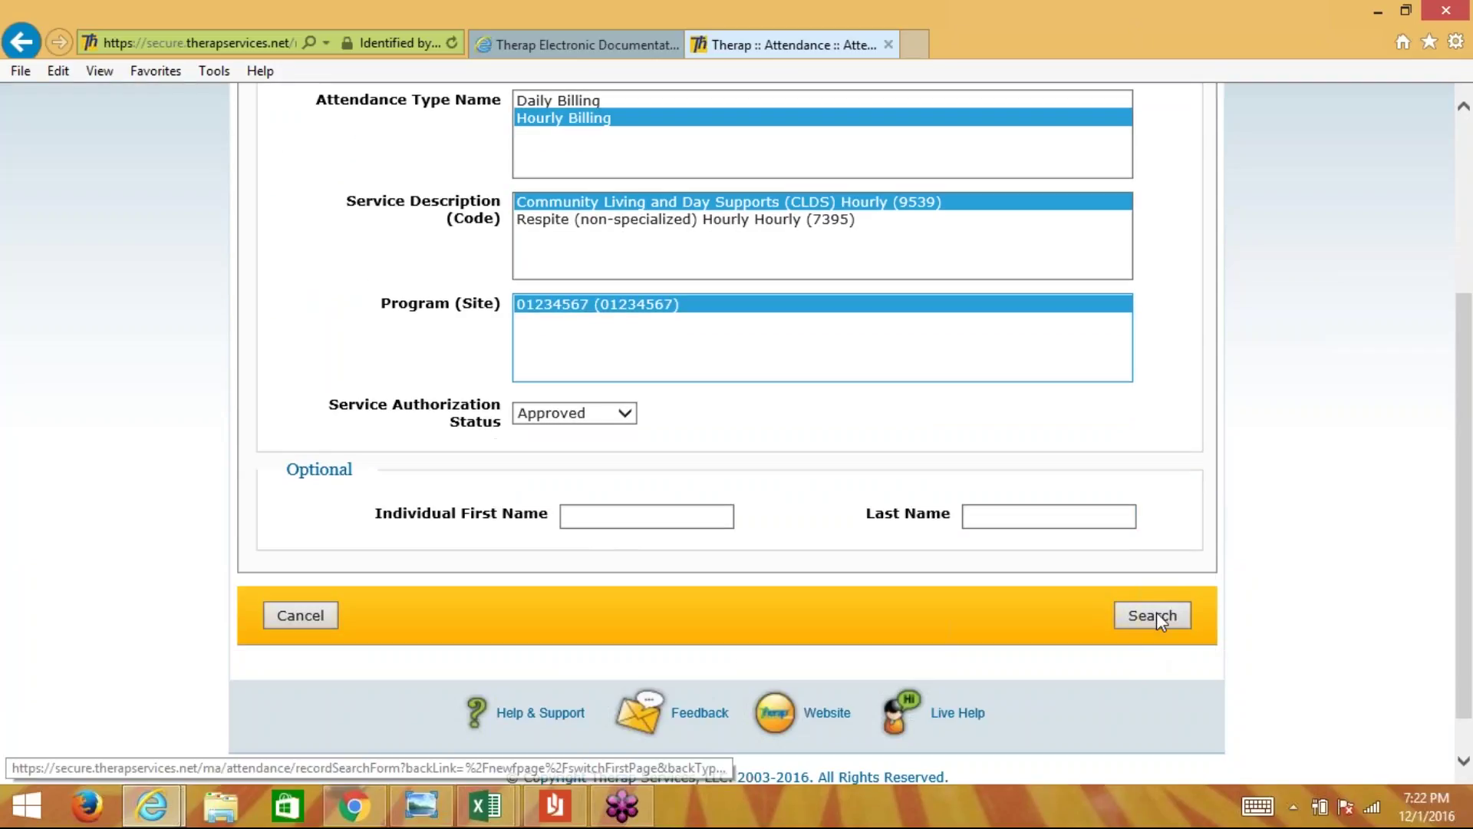
pyautogui.click(1157, 613)
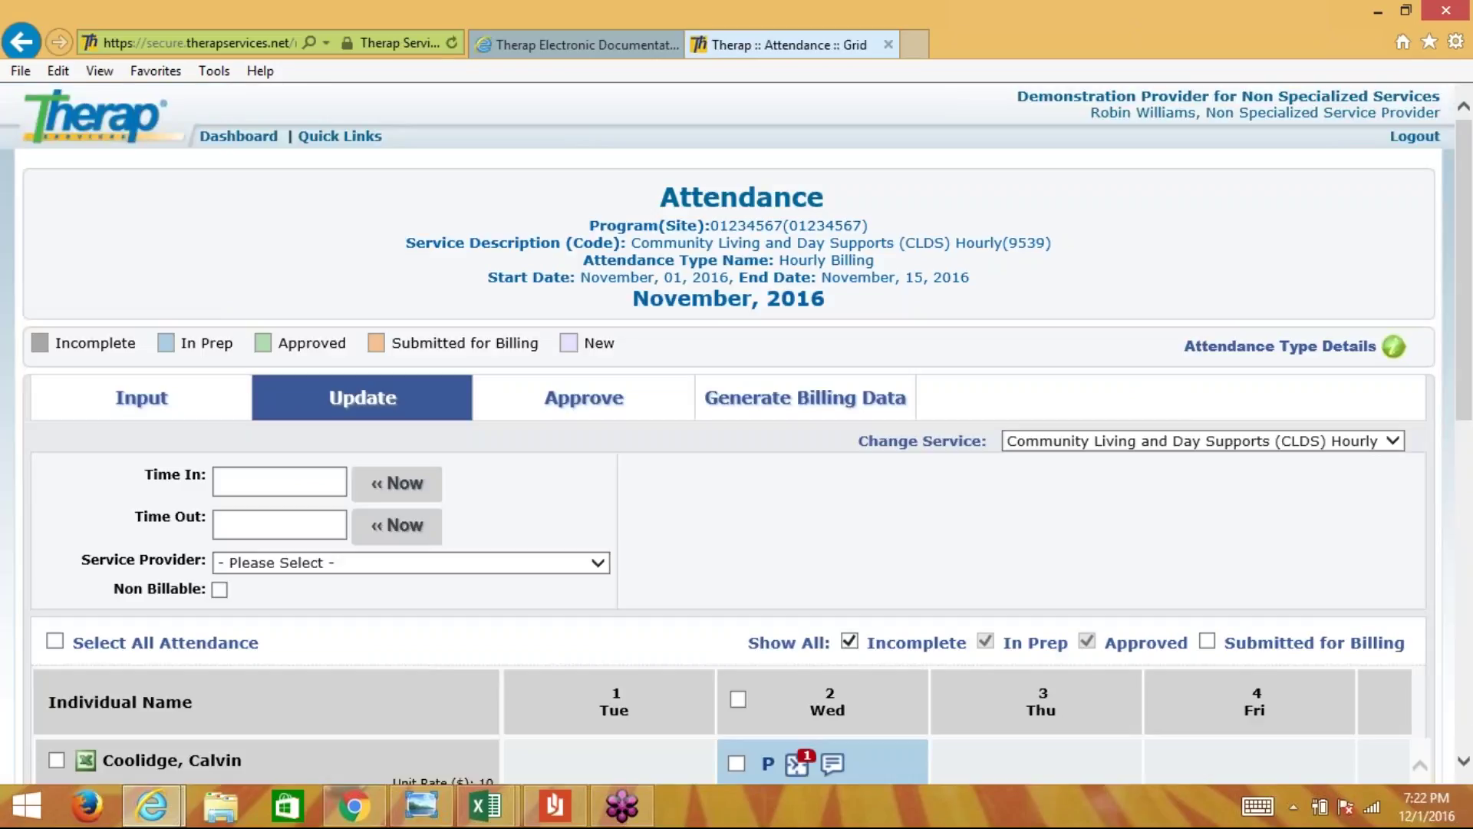
# - View the Wed 2 Nov time slot (6:00–8:00 am) and open that attendance record
pyautogui.scroll(-2, 430, 212)
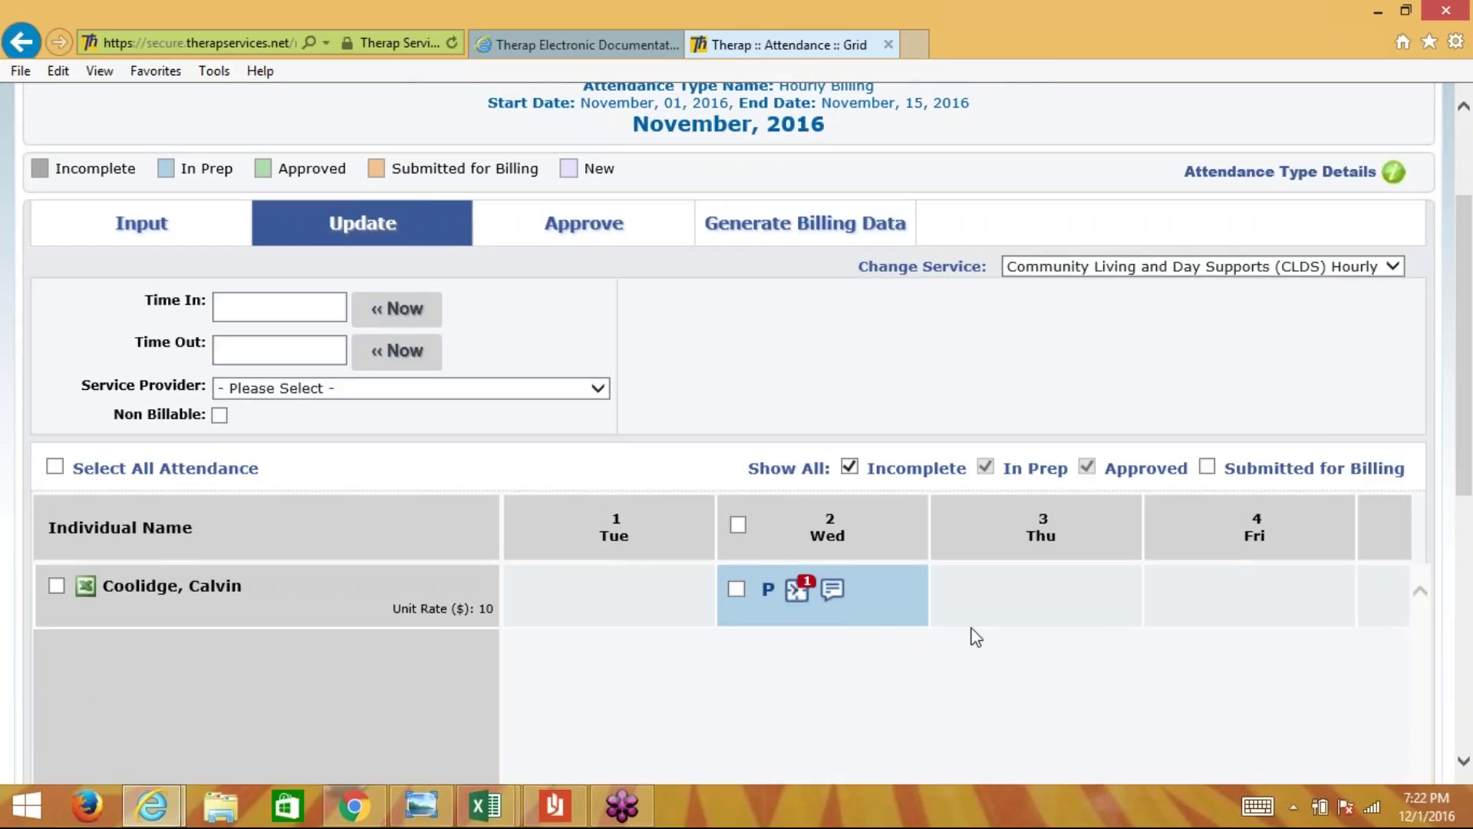
pyautogui.scroll(-1, 1011, 589)
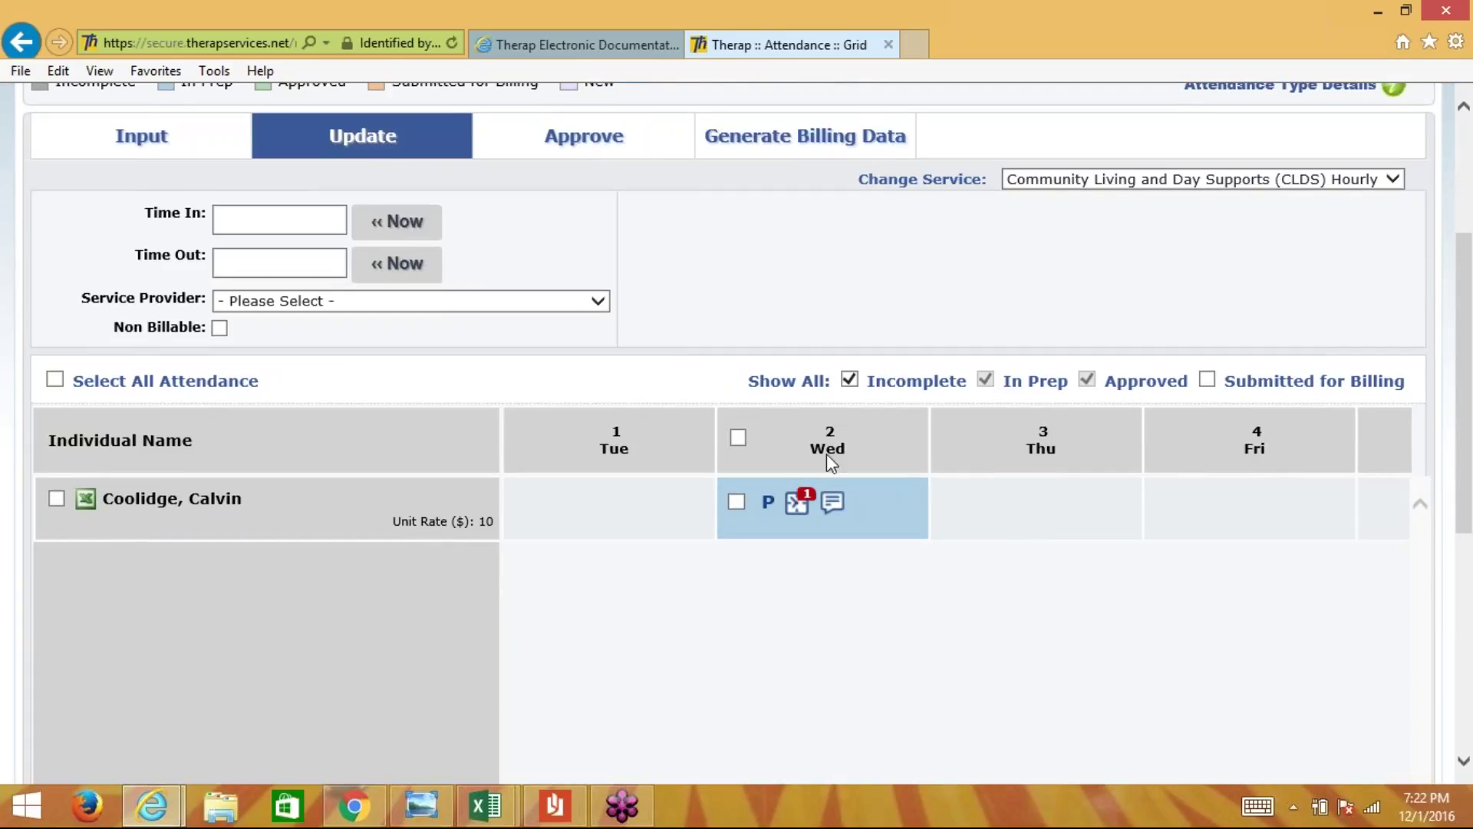
pyautogui.click(798, 506)
pyautogui.click(767, 507)
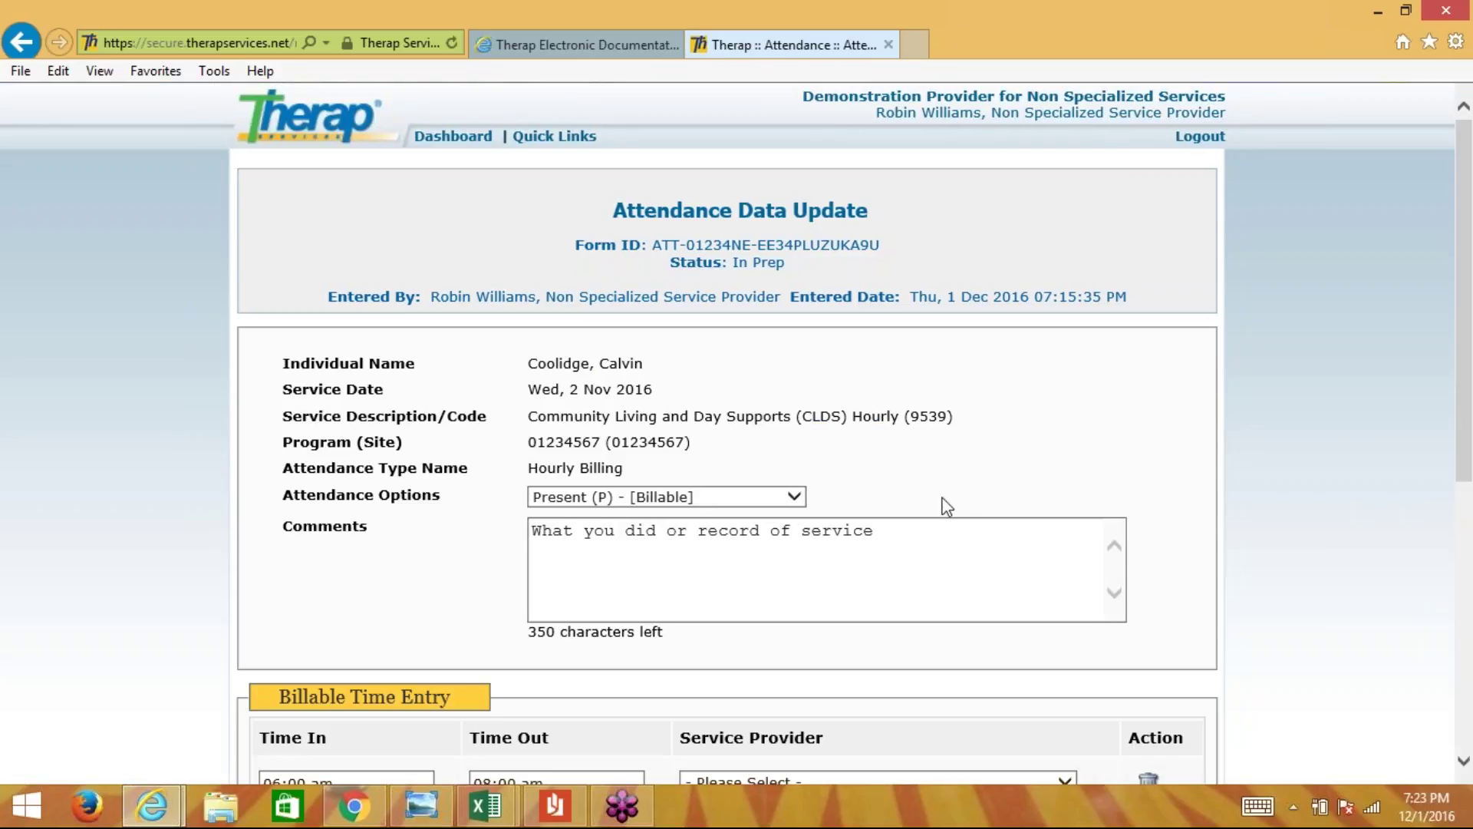
# - Change the 2 Nov record's time out from 8:00 am to 9:00 am and update it
pyautogui.scroll(-2, 946, 506)
pyautogui.click(936, 369)
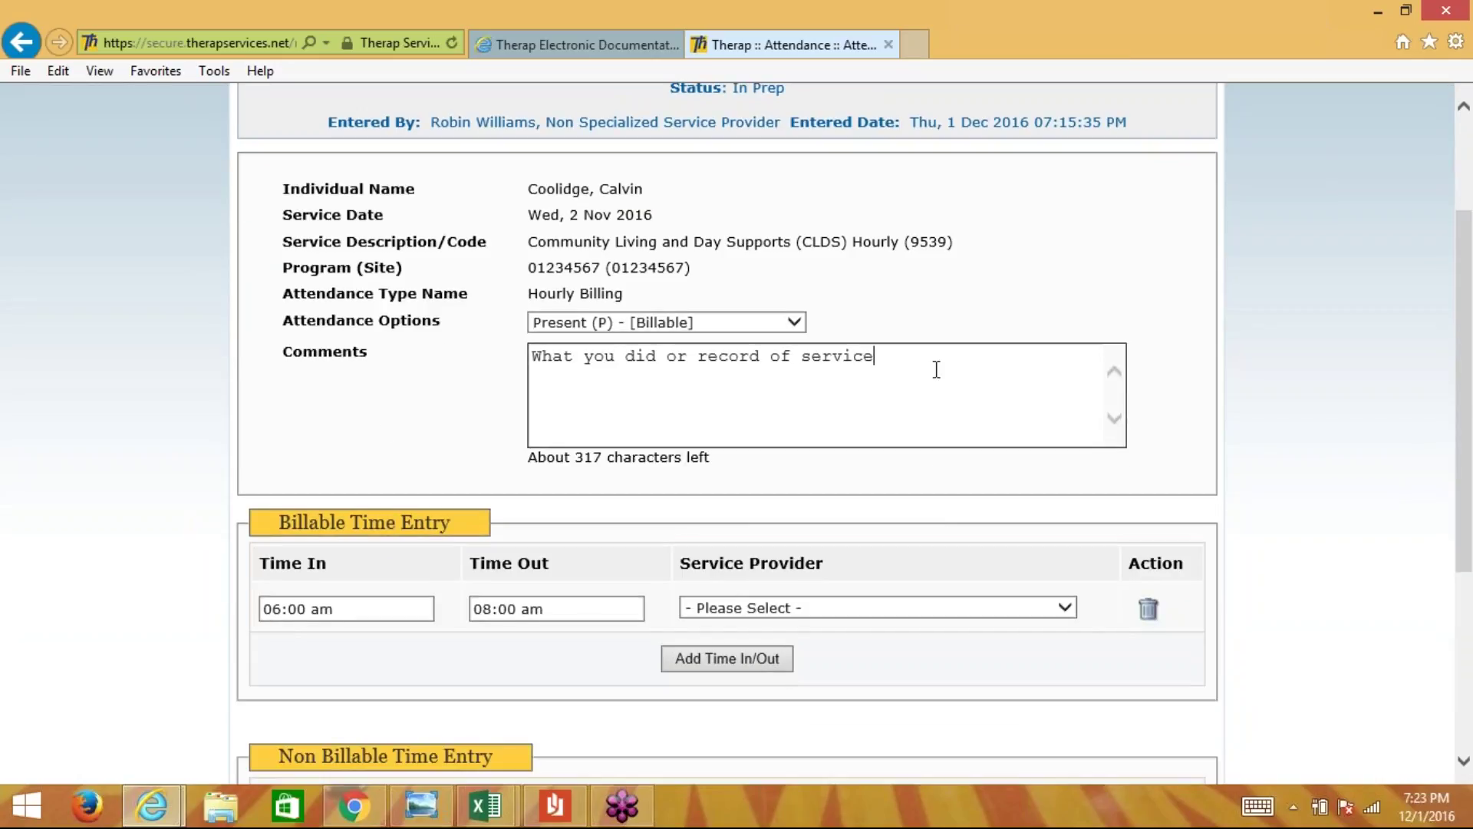
pyautogui.scroll(-2, 453, 389)
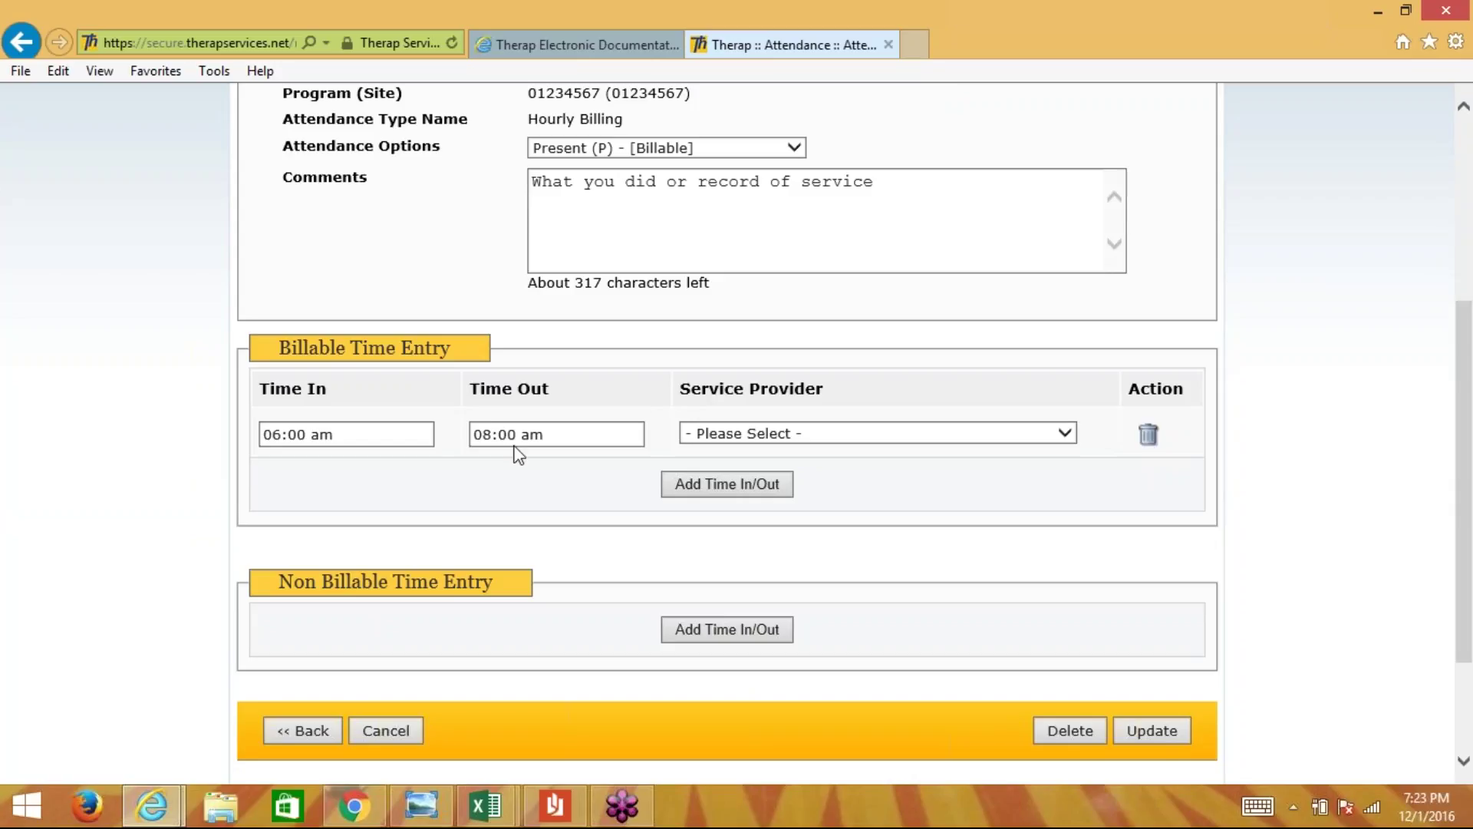
pyautogui.click(575, 434)
pyautogui.click(482, 434)
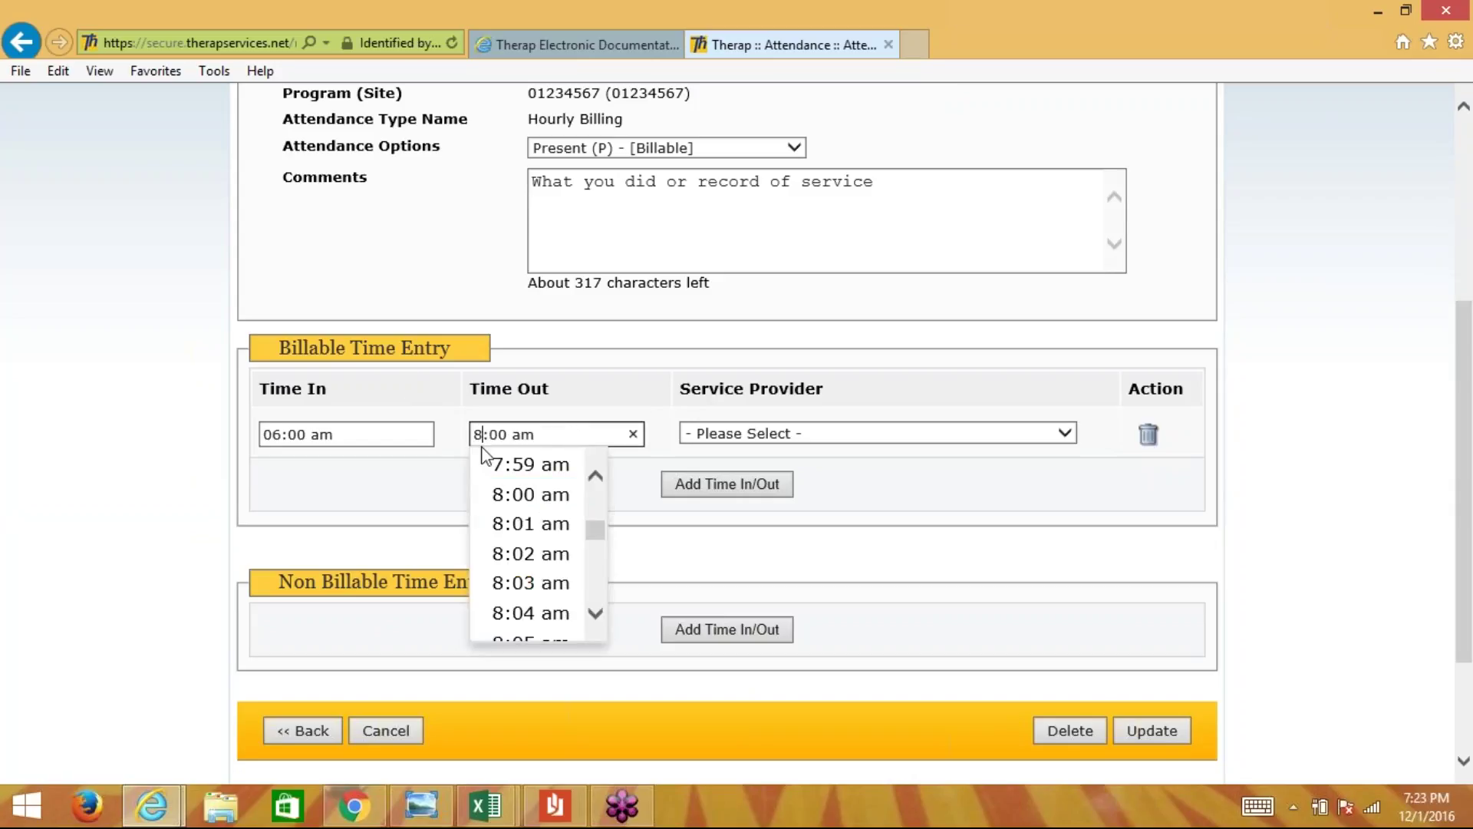
pyautogui.press('BackSpace')
pyautogui.write('9')
pyautogui.click(433, 459)
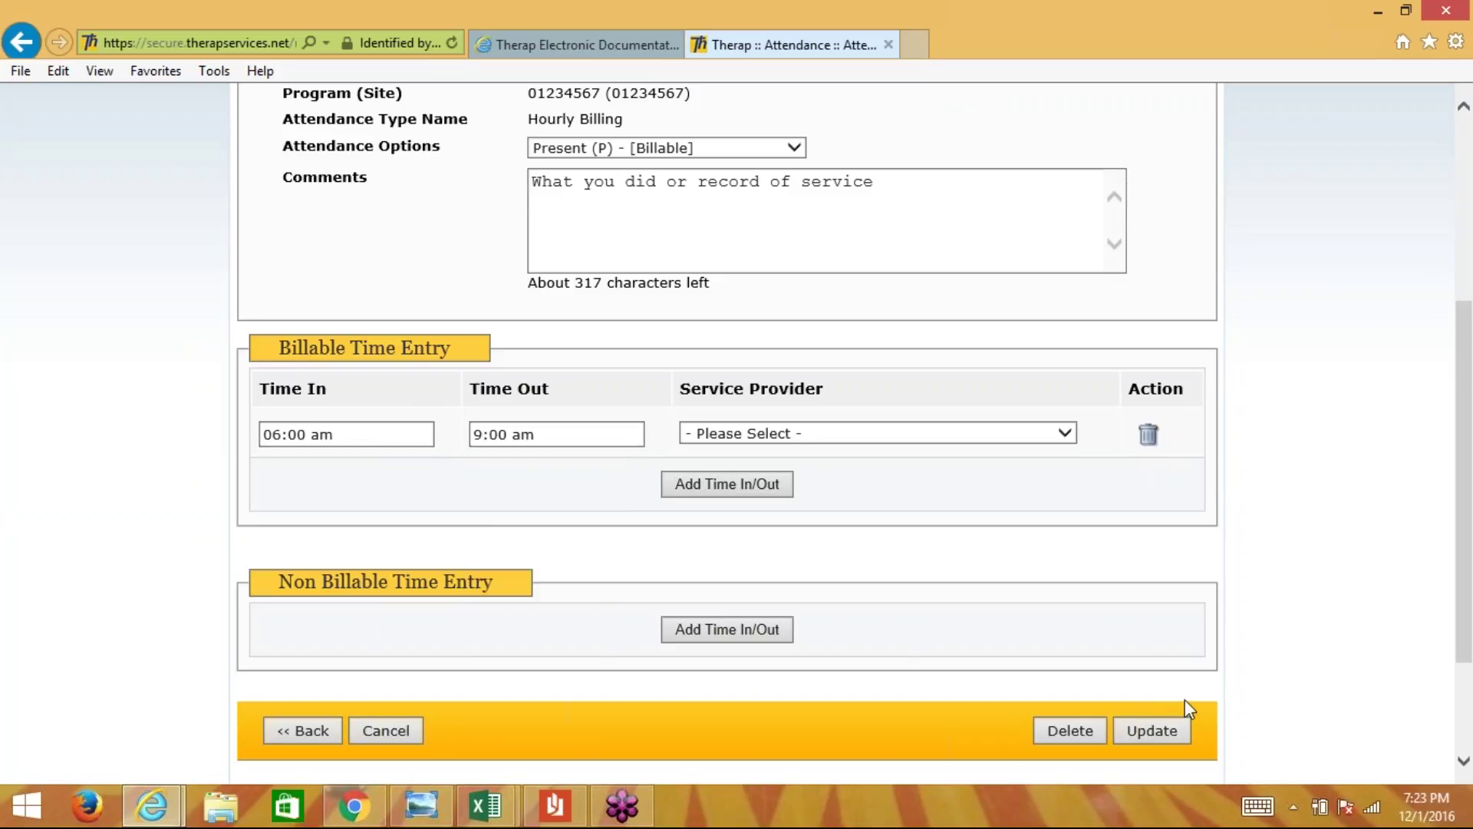
pyautogui.click(1149, 730)
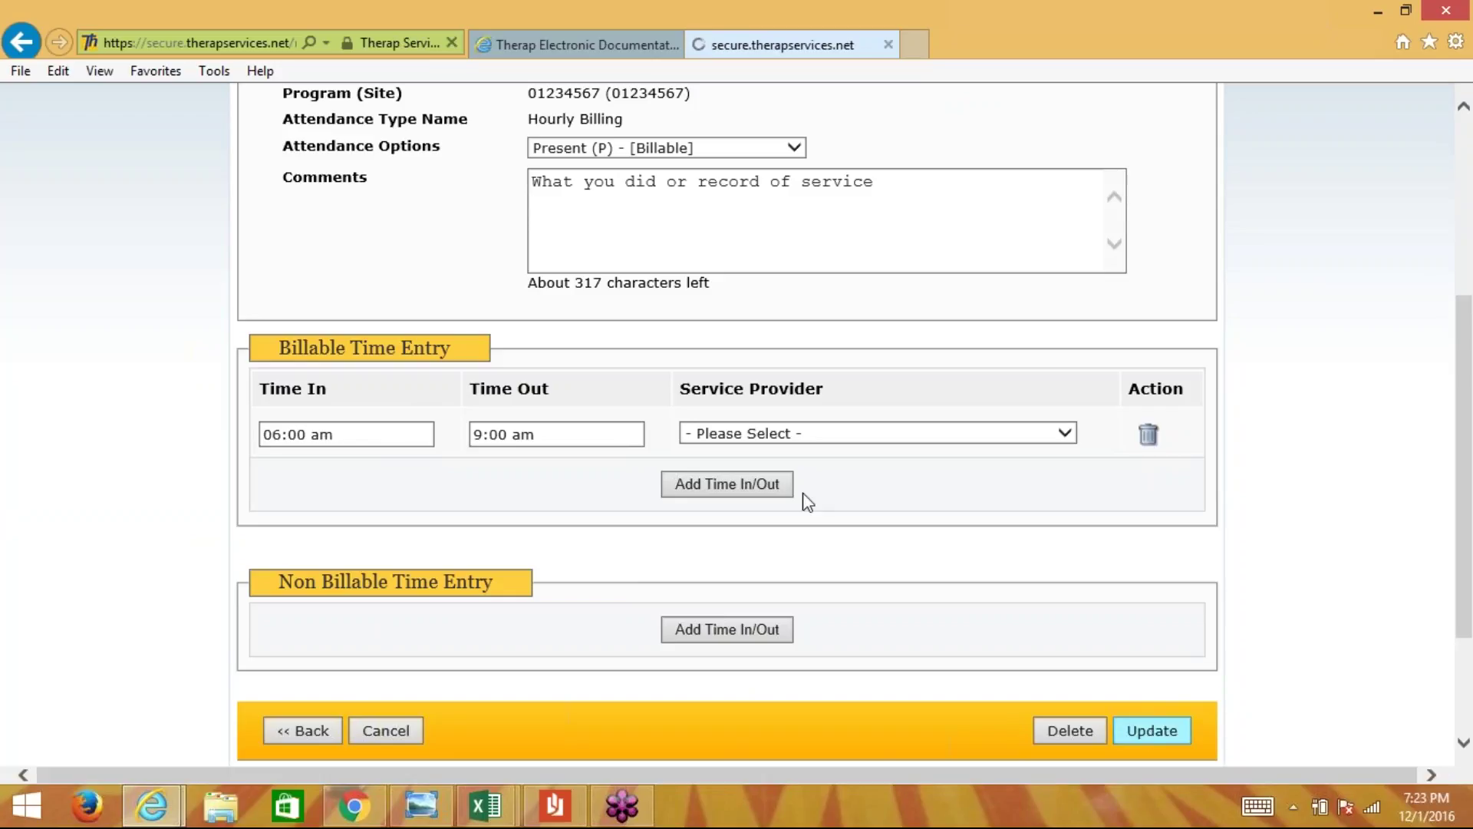
pyautogui.scroll(-3, 800, 514)
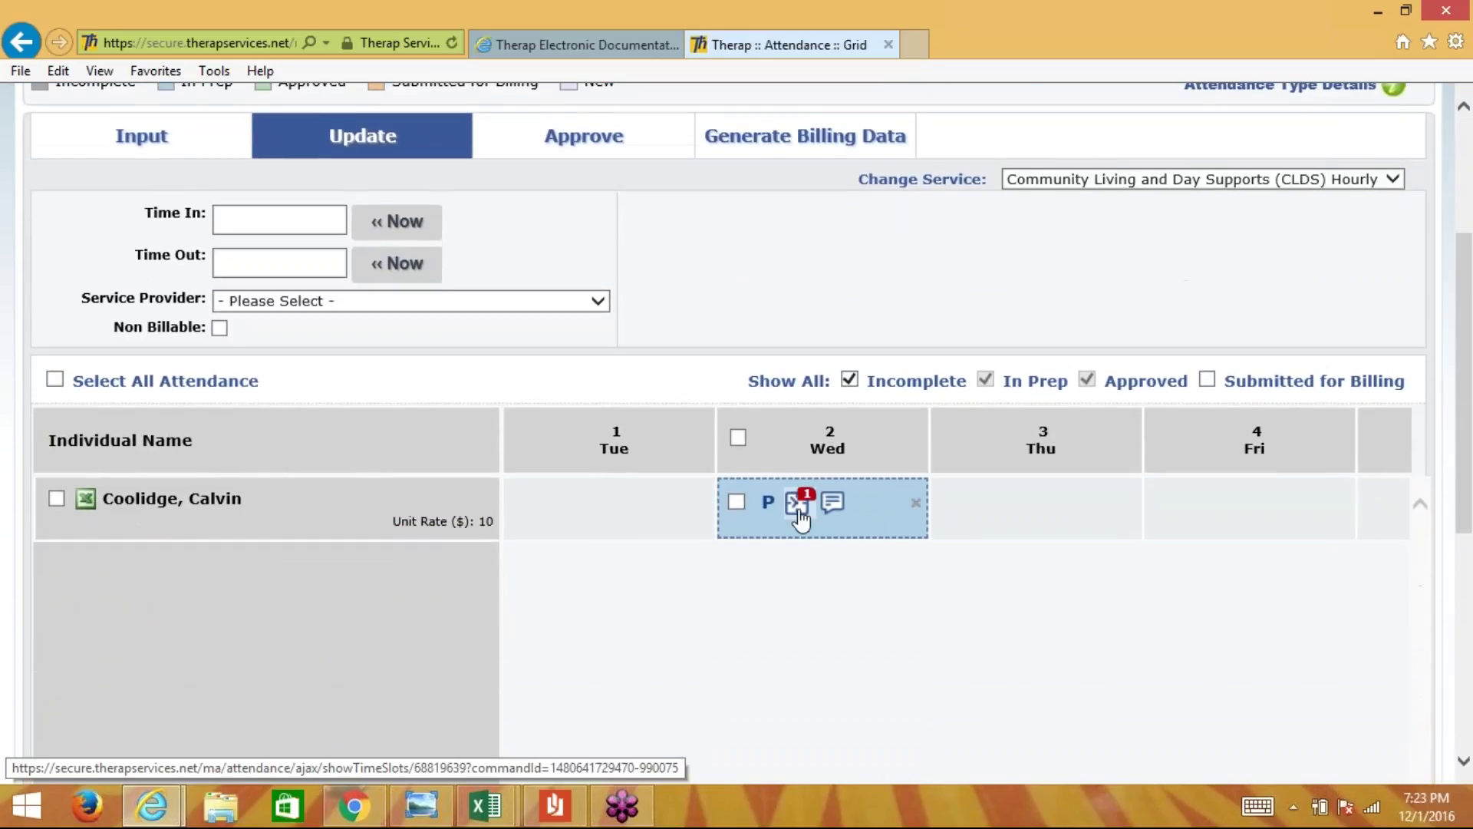
pyautogui.click(800, 512)
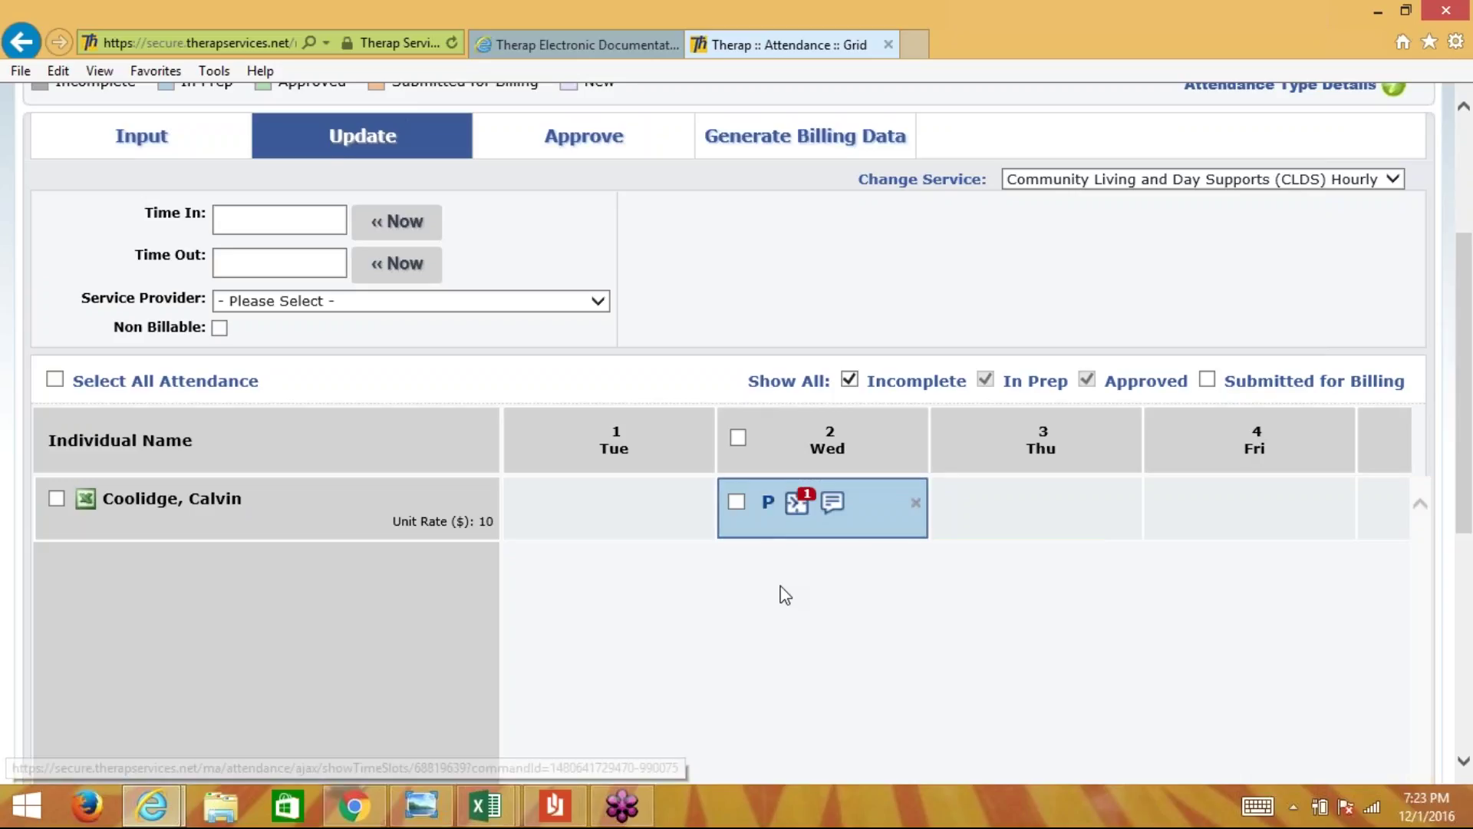
pyautogui.scroll(-5, 786, 587)
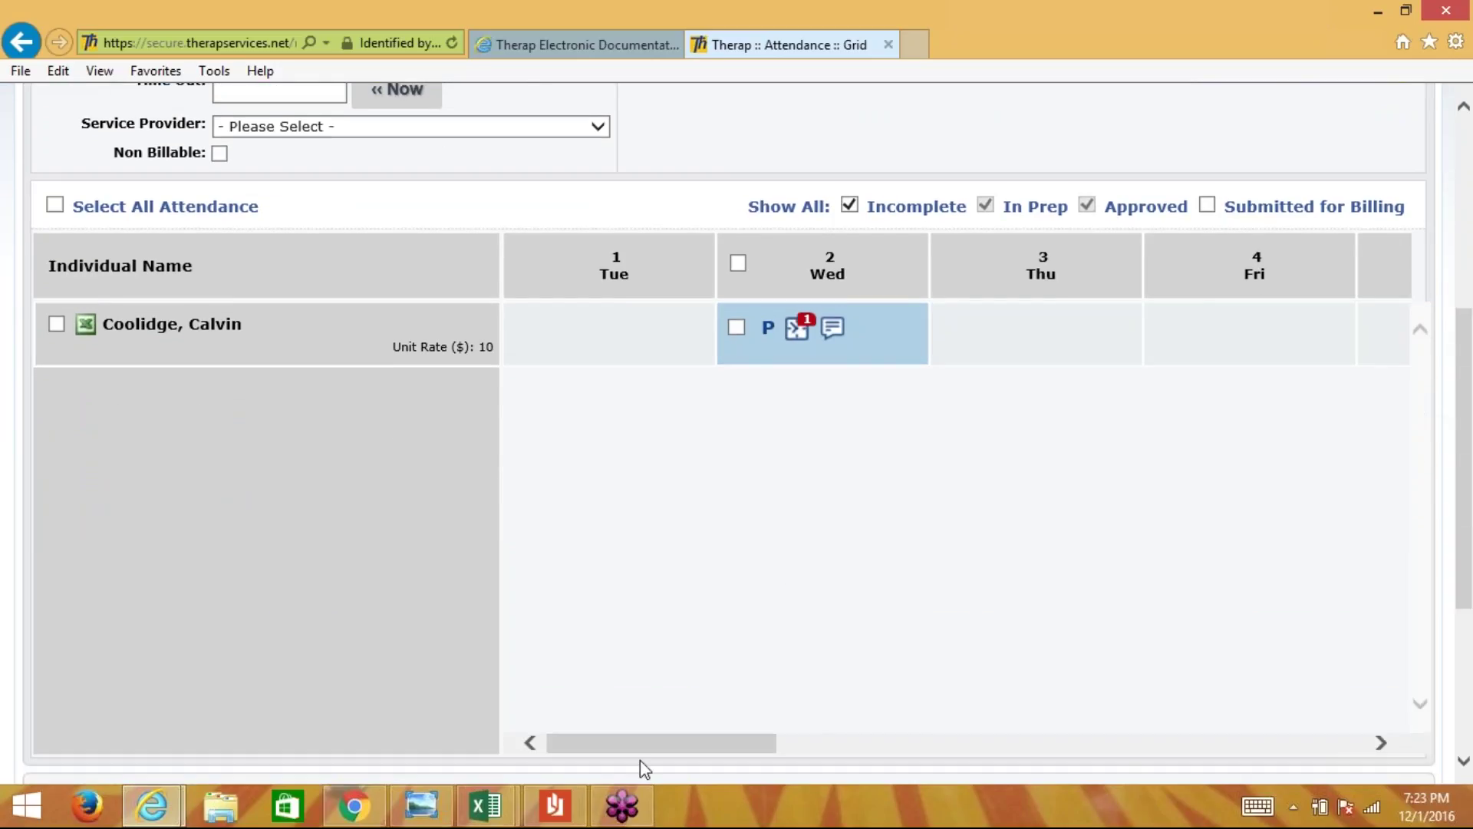
pyautogui.moveTo(642, 743); pyautogui.dragTo(964, 704)
pyautogui.click(787, 338)
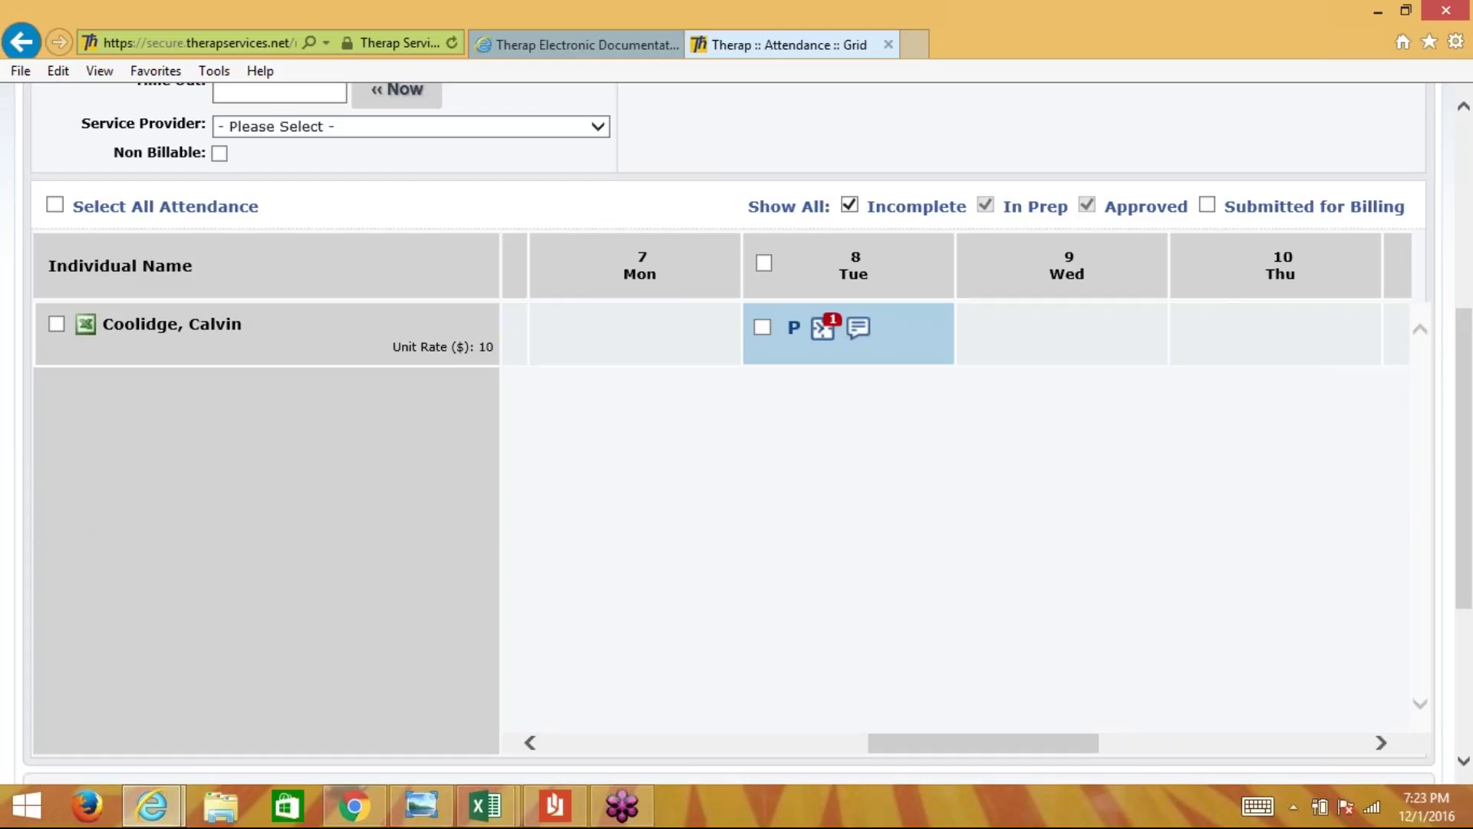
pyautogui.moveTo(930, 742); pyautogui.dragTo(608, 743)
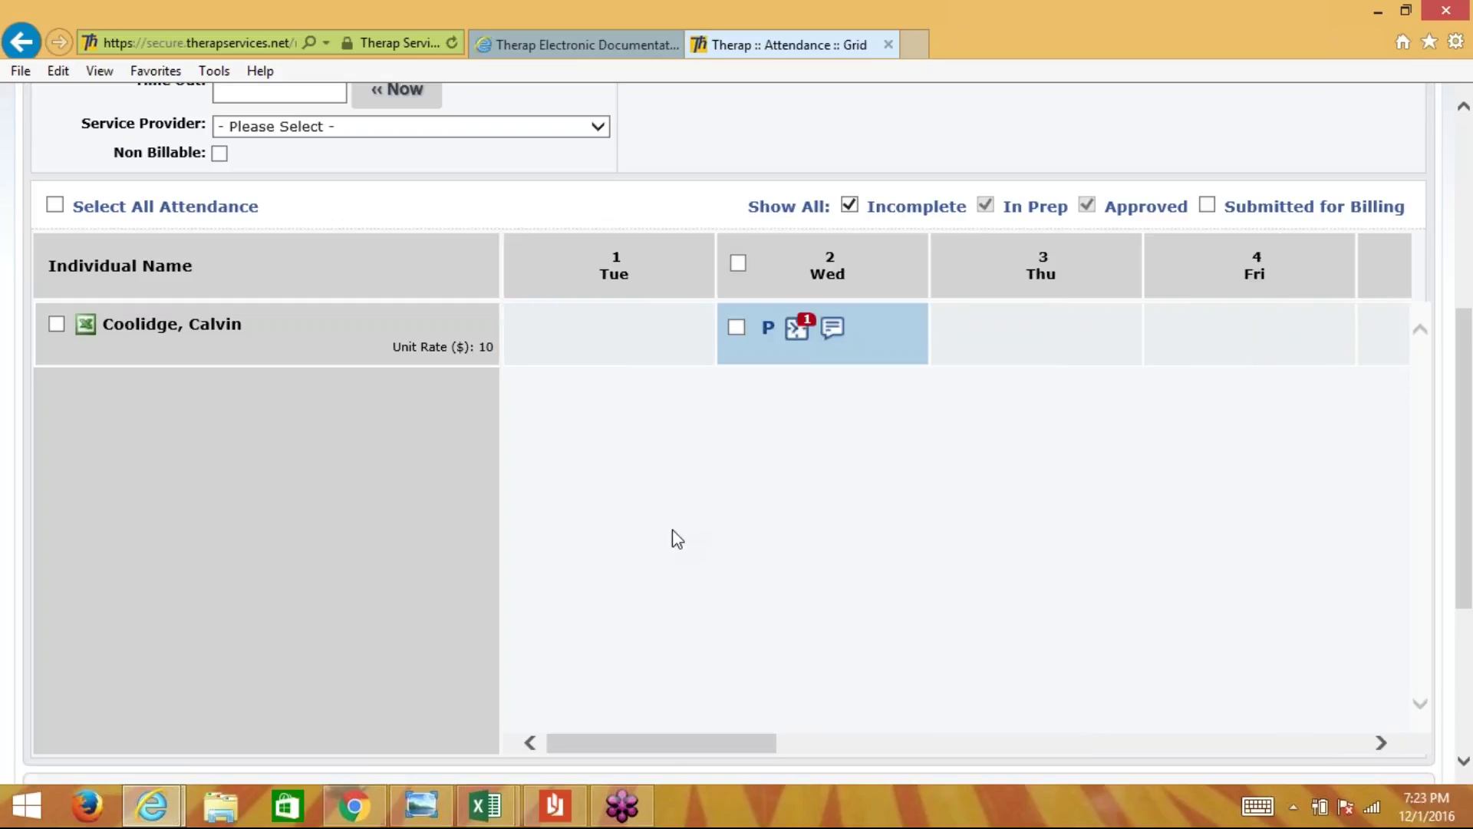
pyautogui.scroll(3, 677, 539)
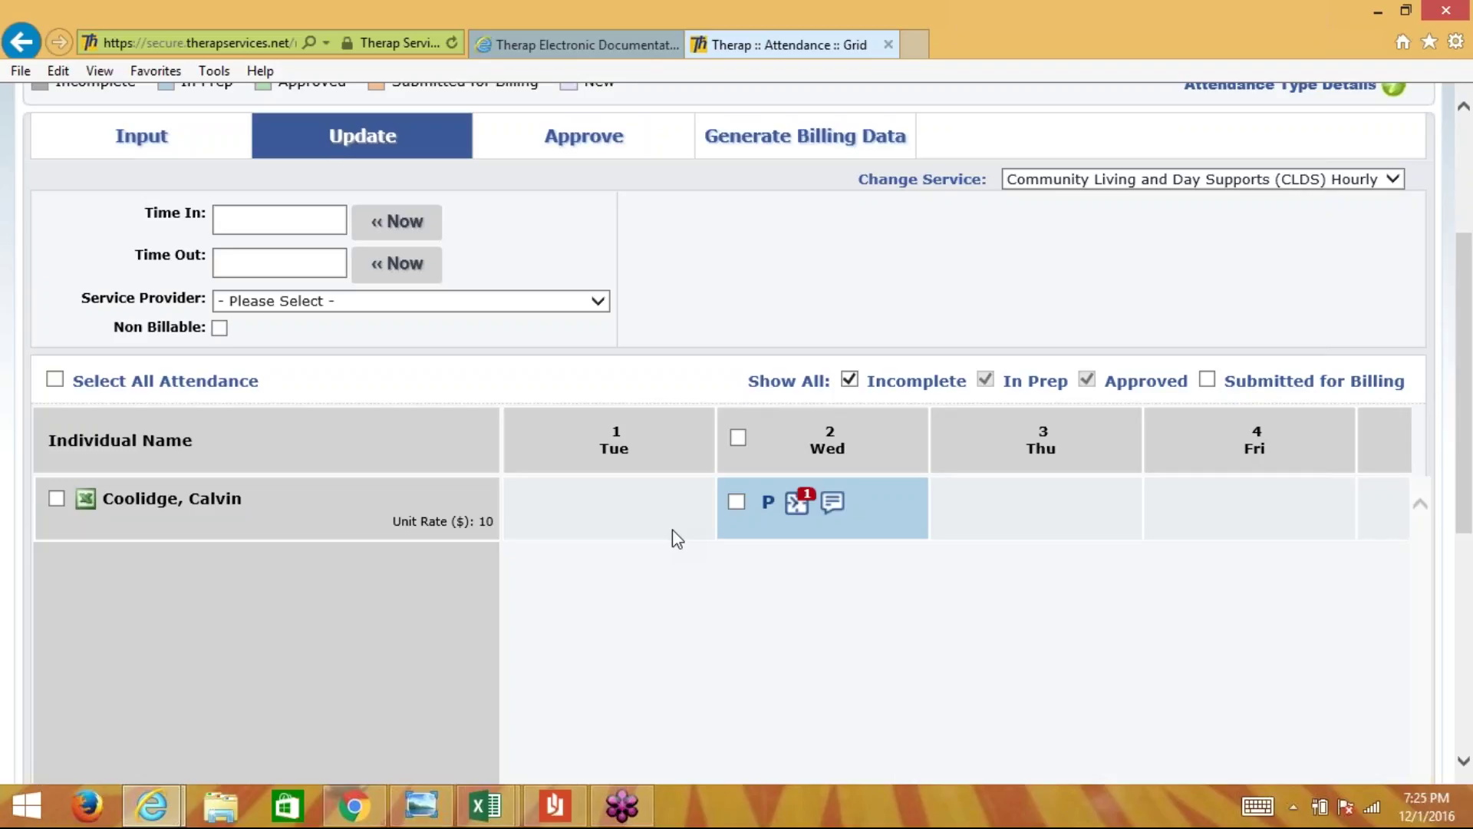
pyautogui.scroll(4, 673, 531)
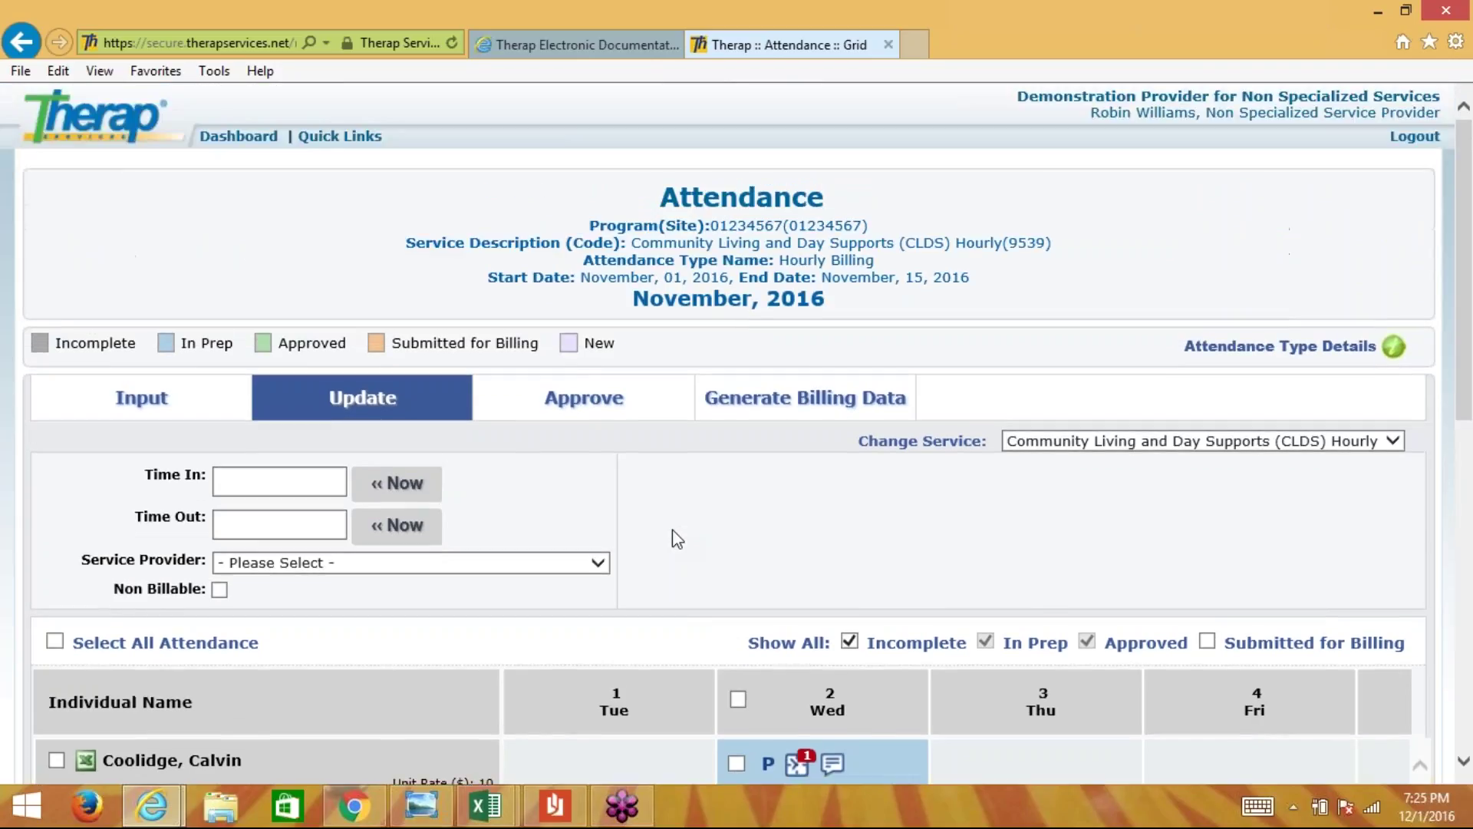
# - Go back to the Dashboard's Billing section with Attendance and Professional Claim options
pyautogui.moveTo(244, 127)
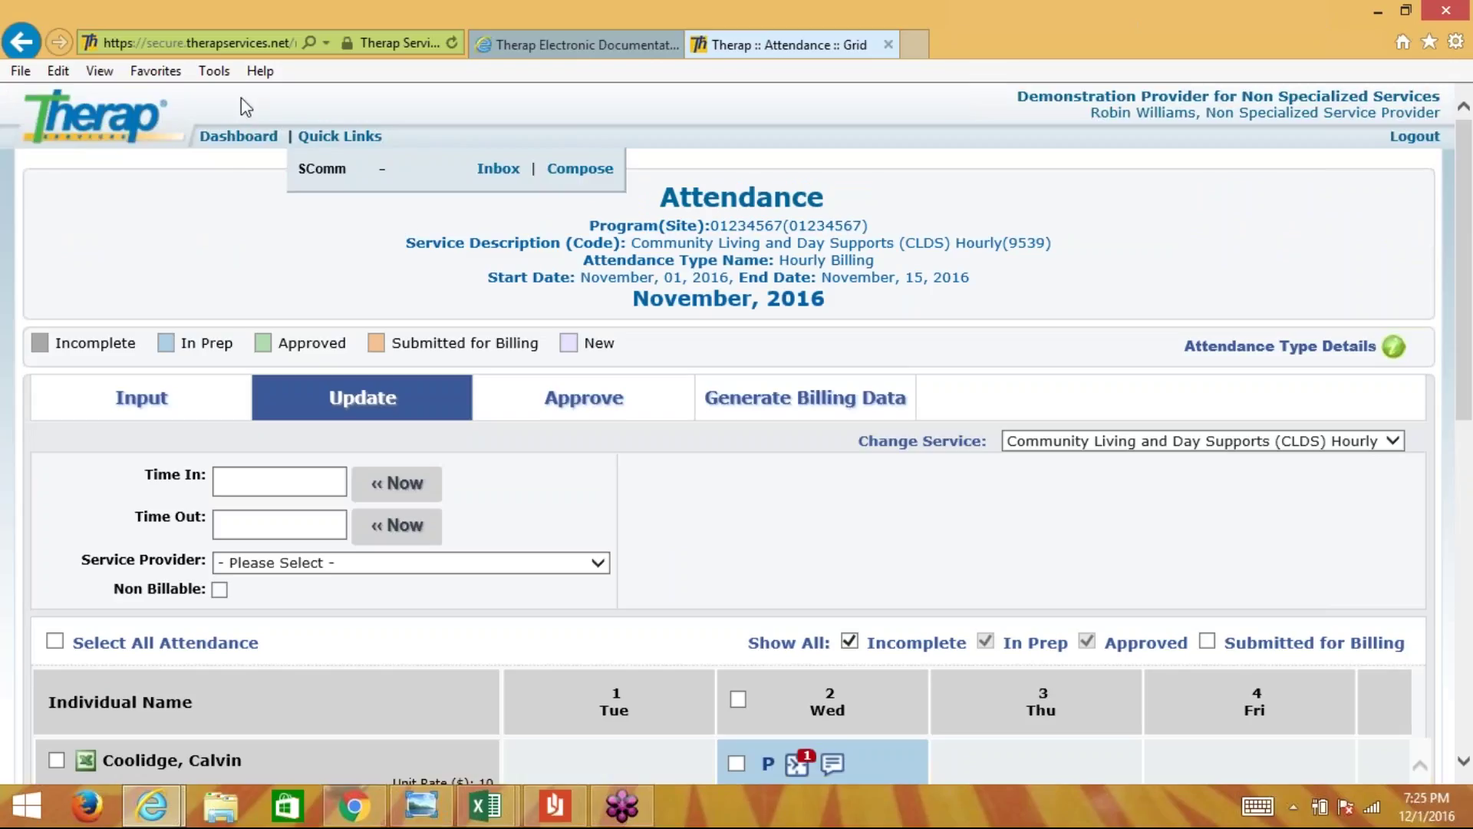
pyautogui.click(259, 143)
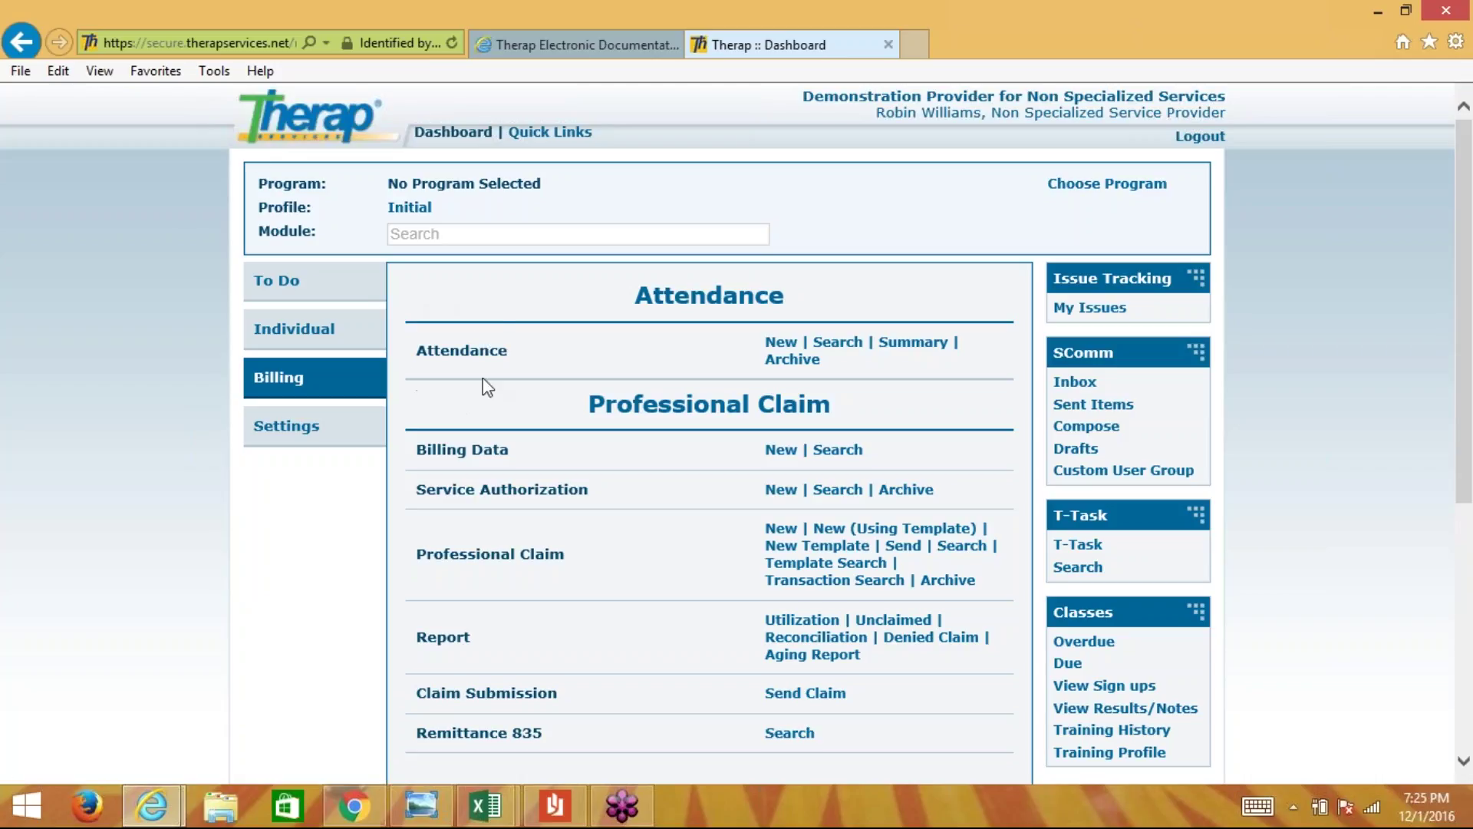
# - Start an Attendance Search with dates 11/01/2016 to 11/15/2016
pyautogui.click(837, 342)
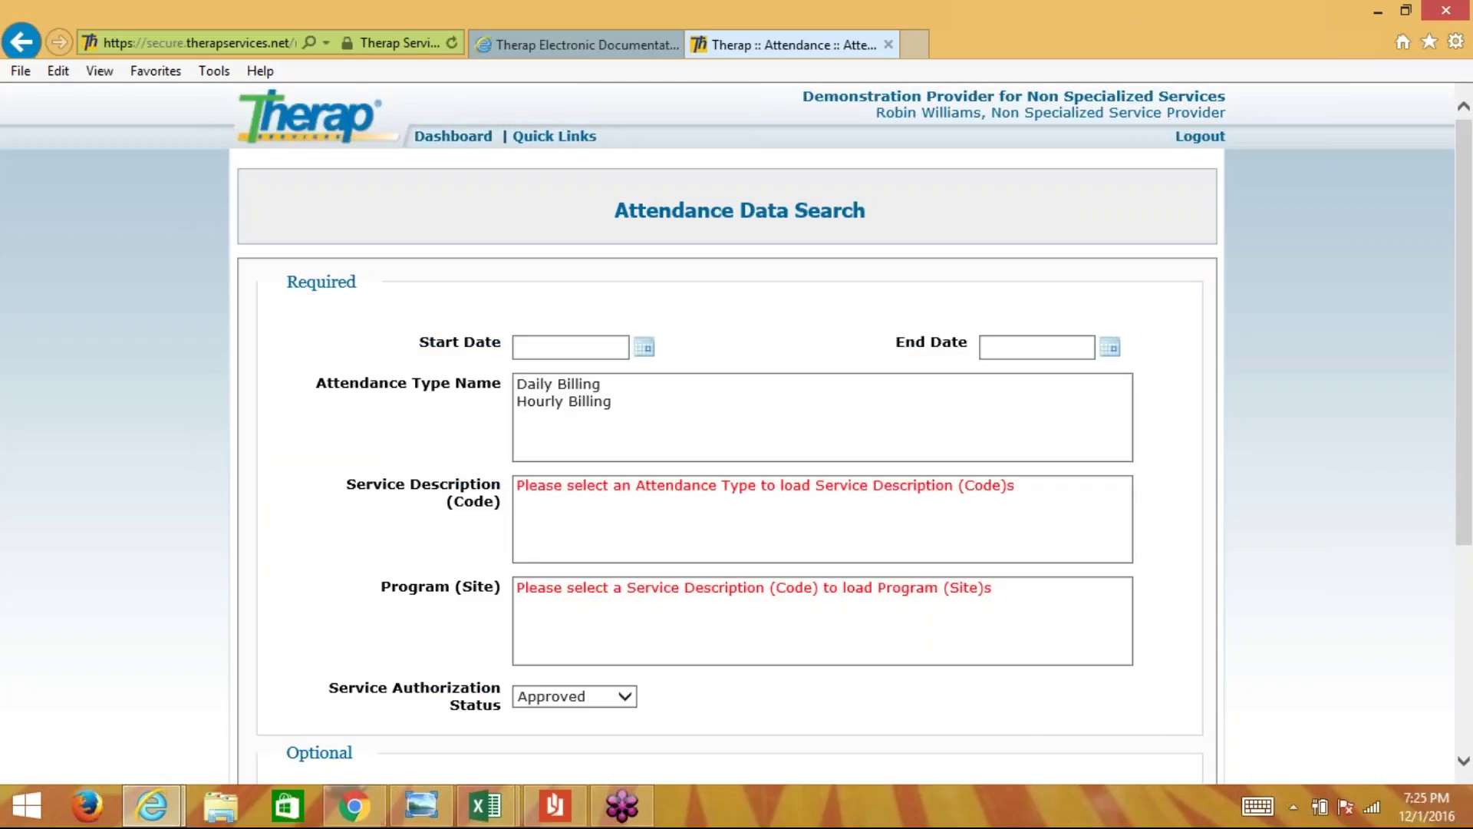
pyautogui.scroll(-2, 851, 339)
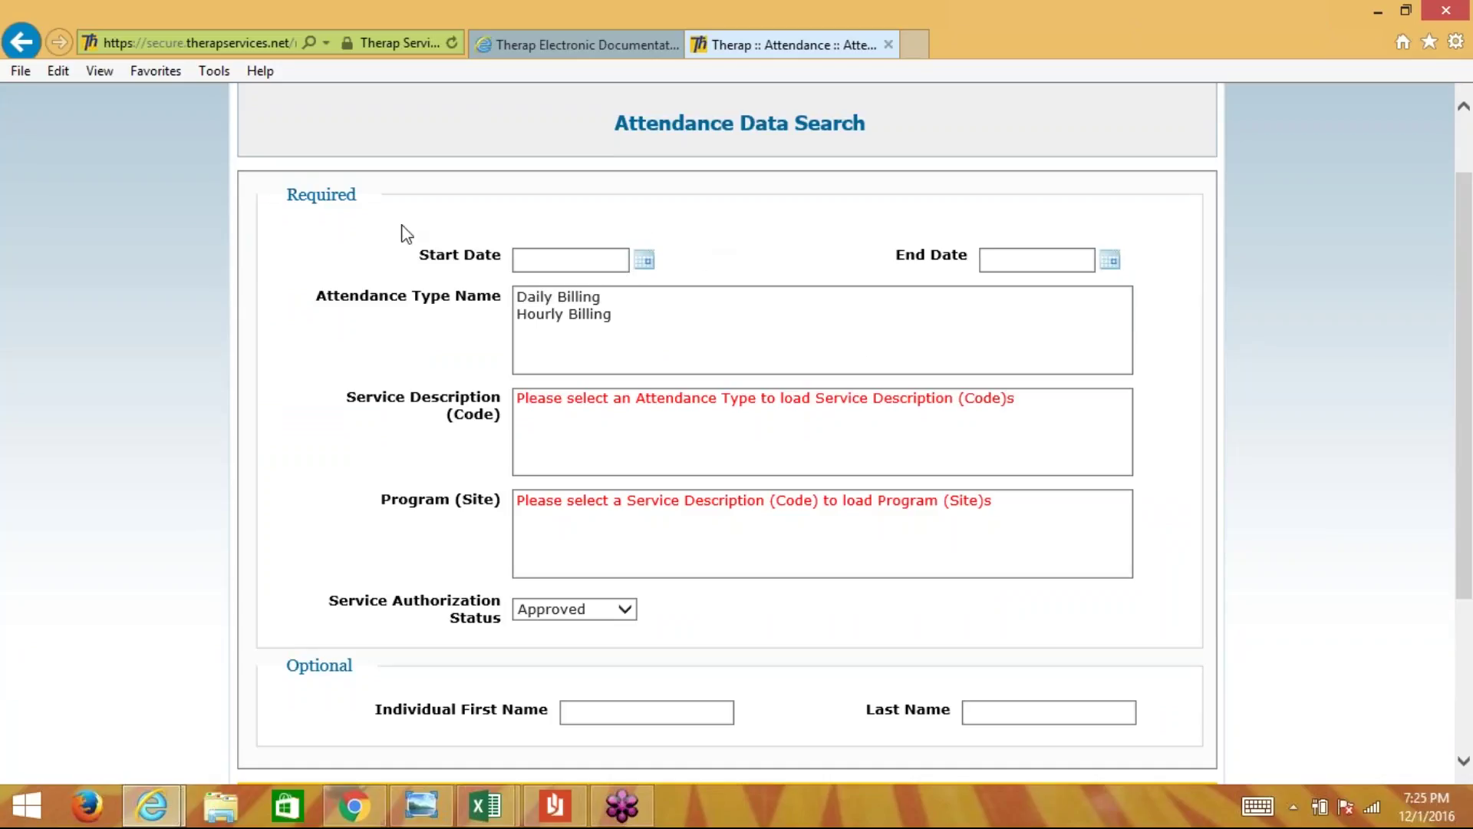
pyautogui.click(645, 260)
pyautogui.click(530, 290)
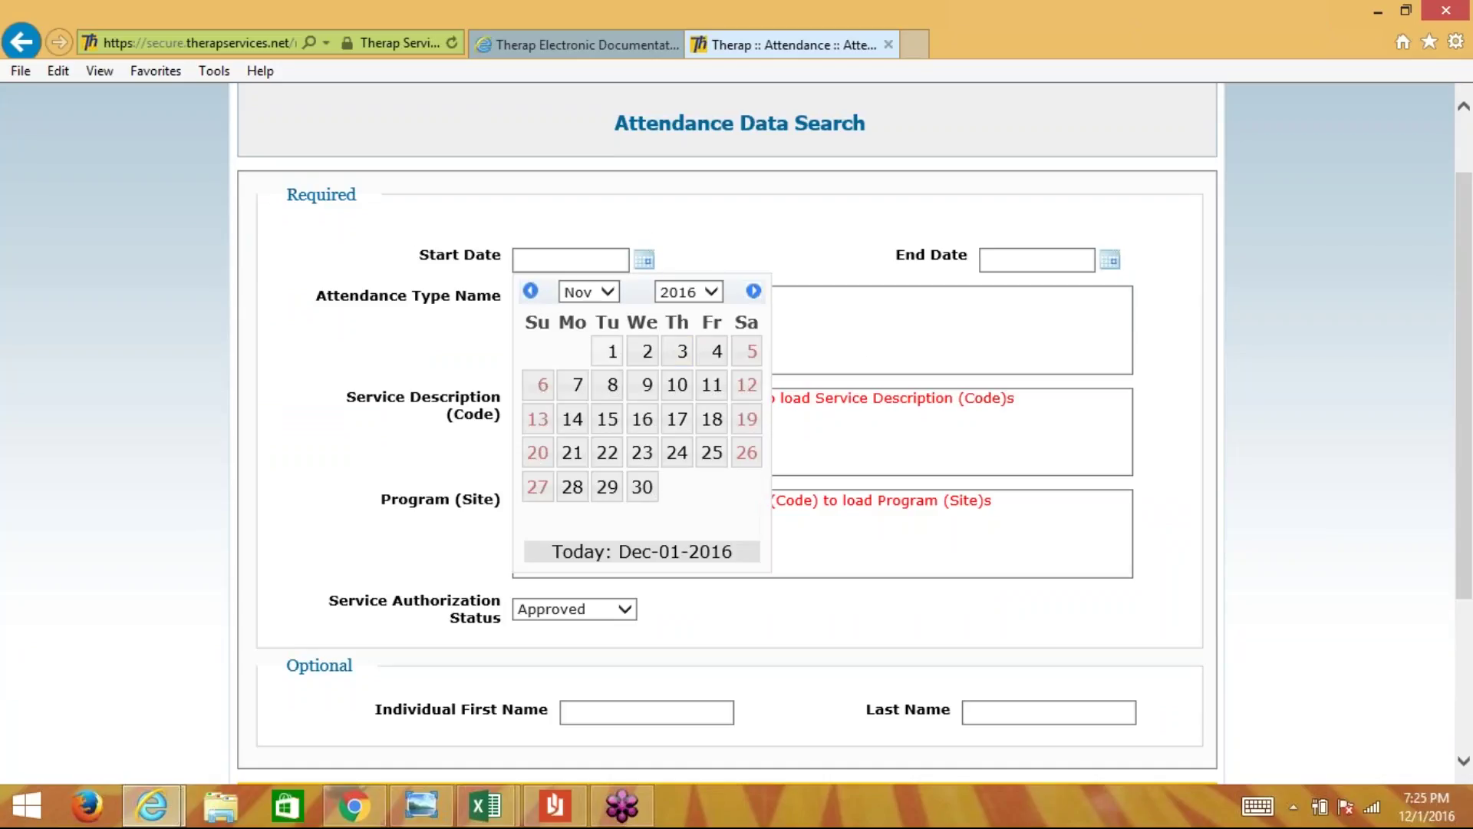
pyautogui.click(615, 349)
pyautogui.click(1110, 260)
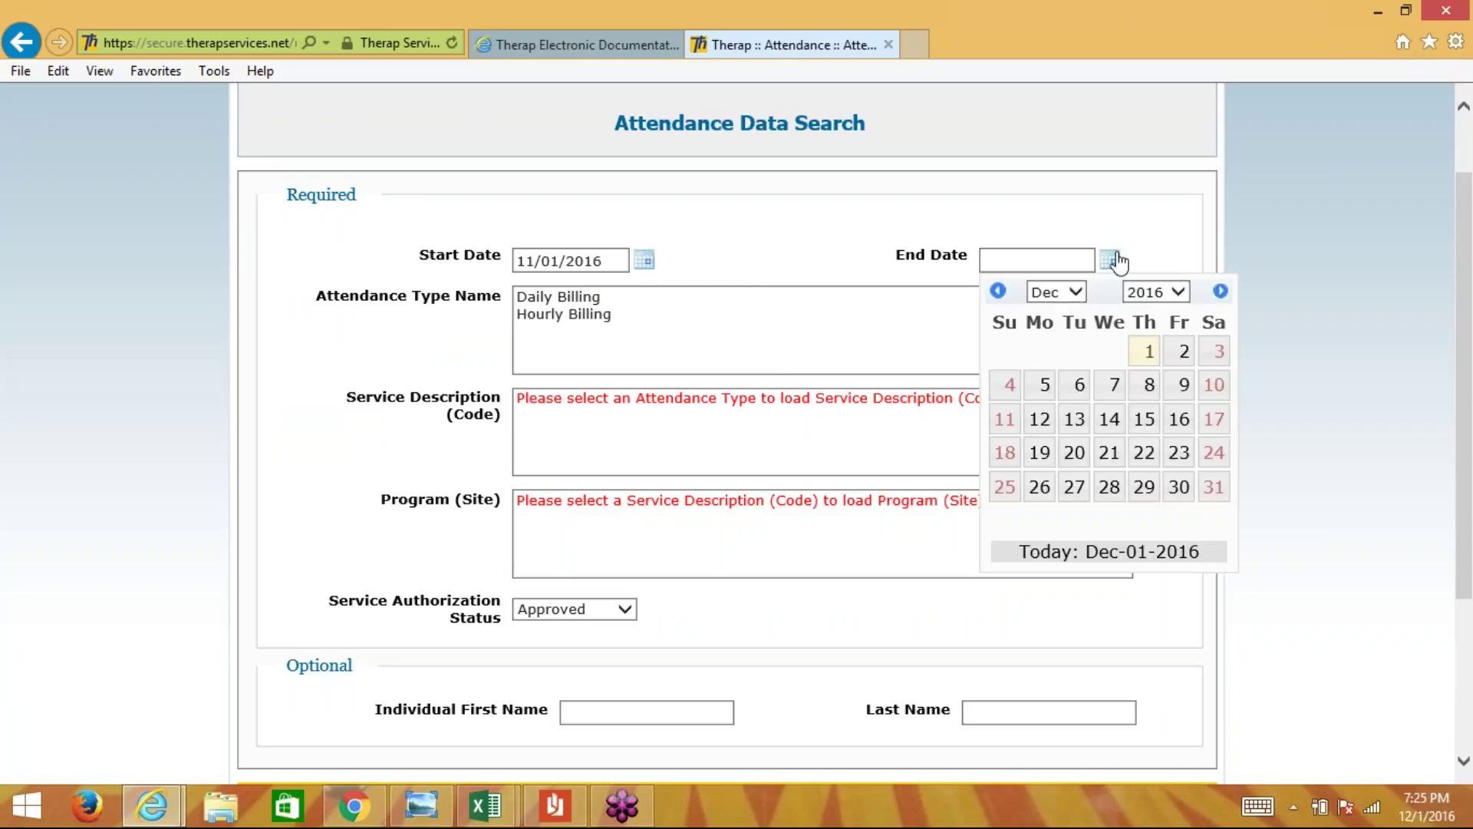
pyautogui.click(997, 290)
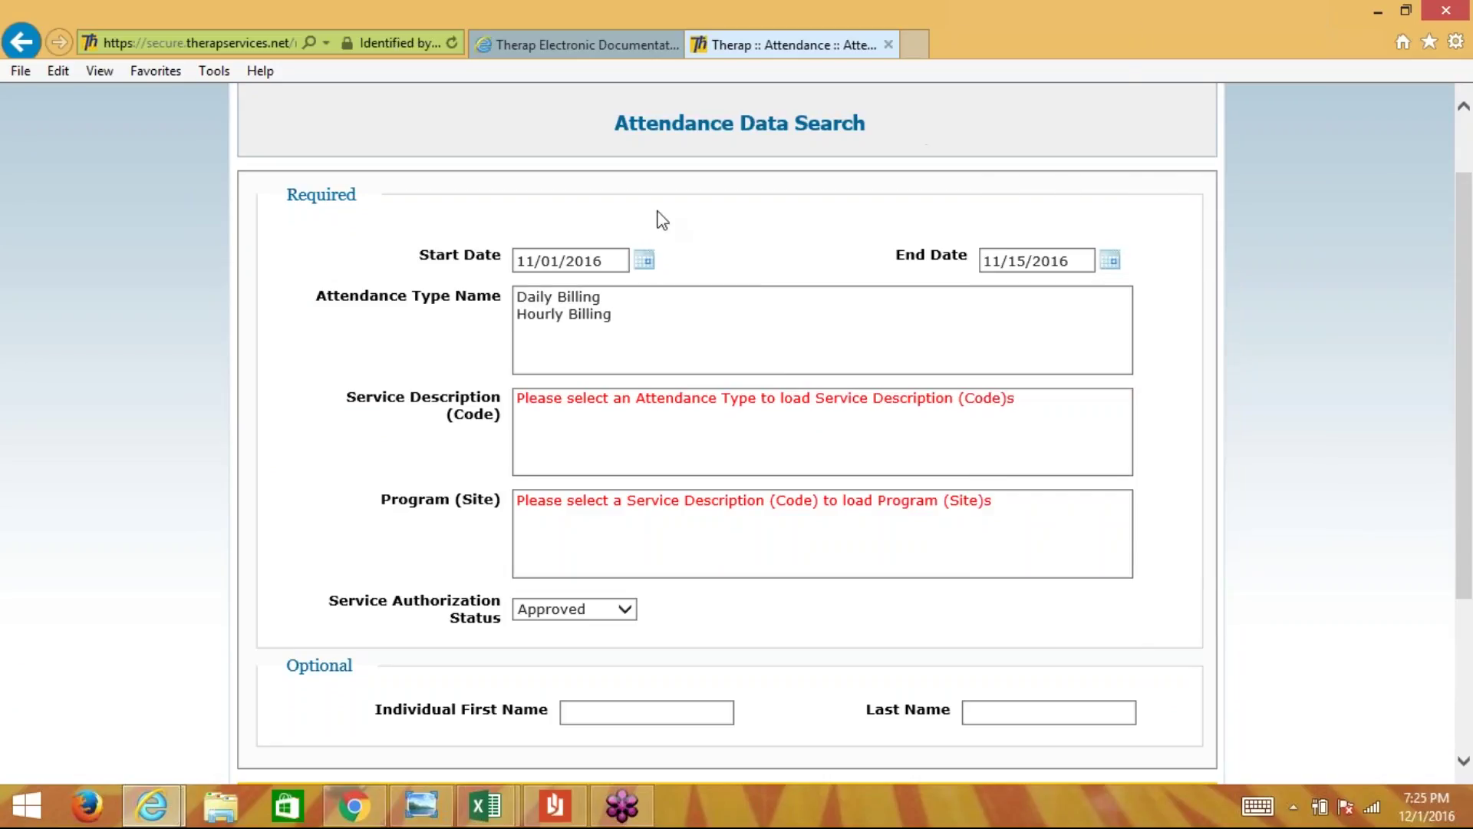
# - Search Hourly Billing for CLDS Hourly (9539) at program 01234567
pyautogui.click(583, 315)
pyautogui.click(576, 398)
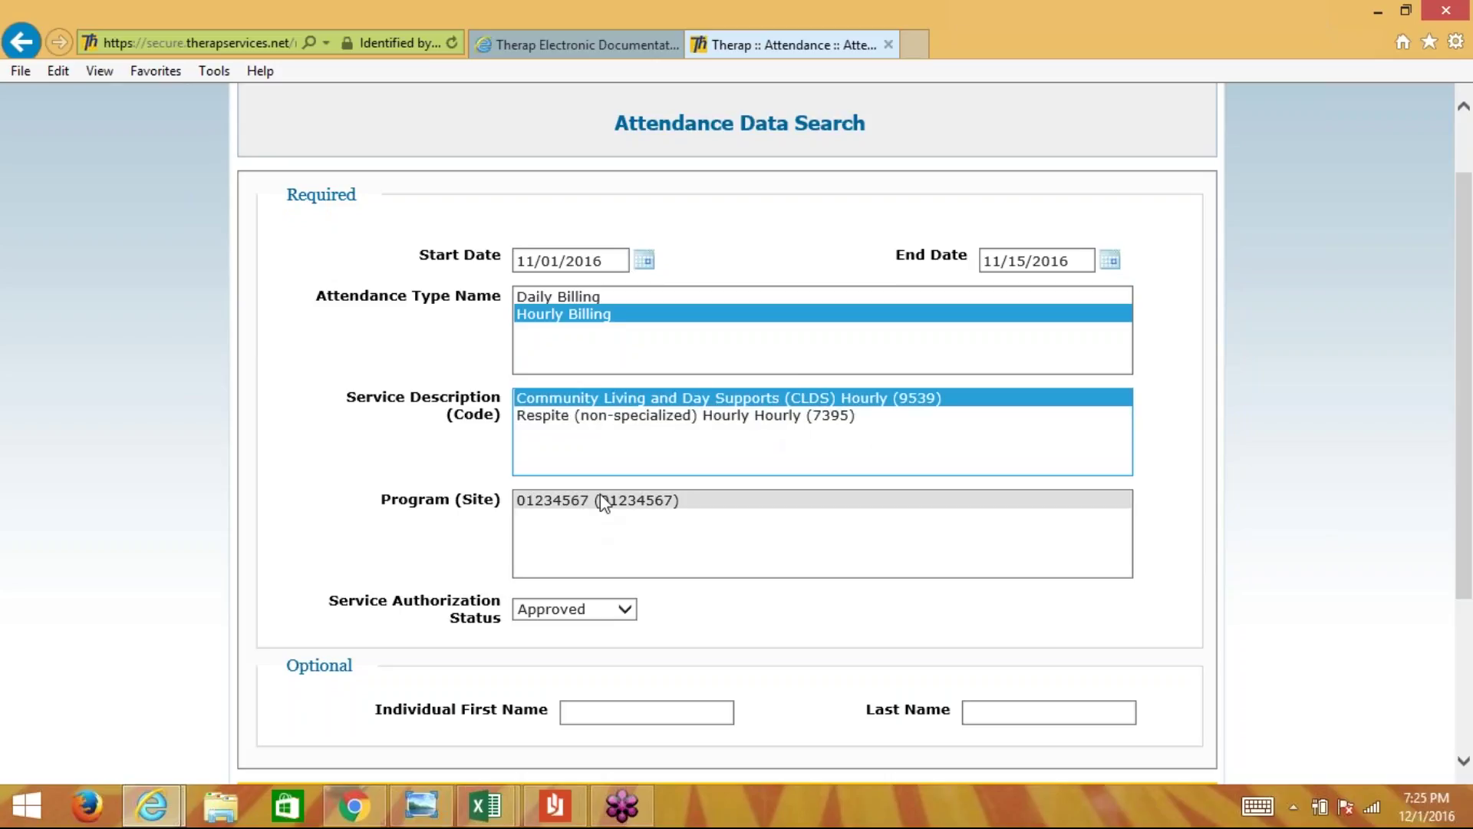
pyautogui.click(601, 499)
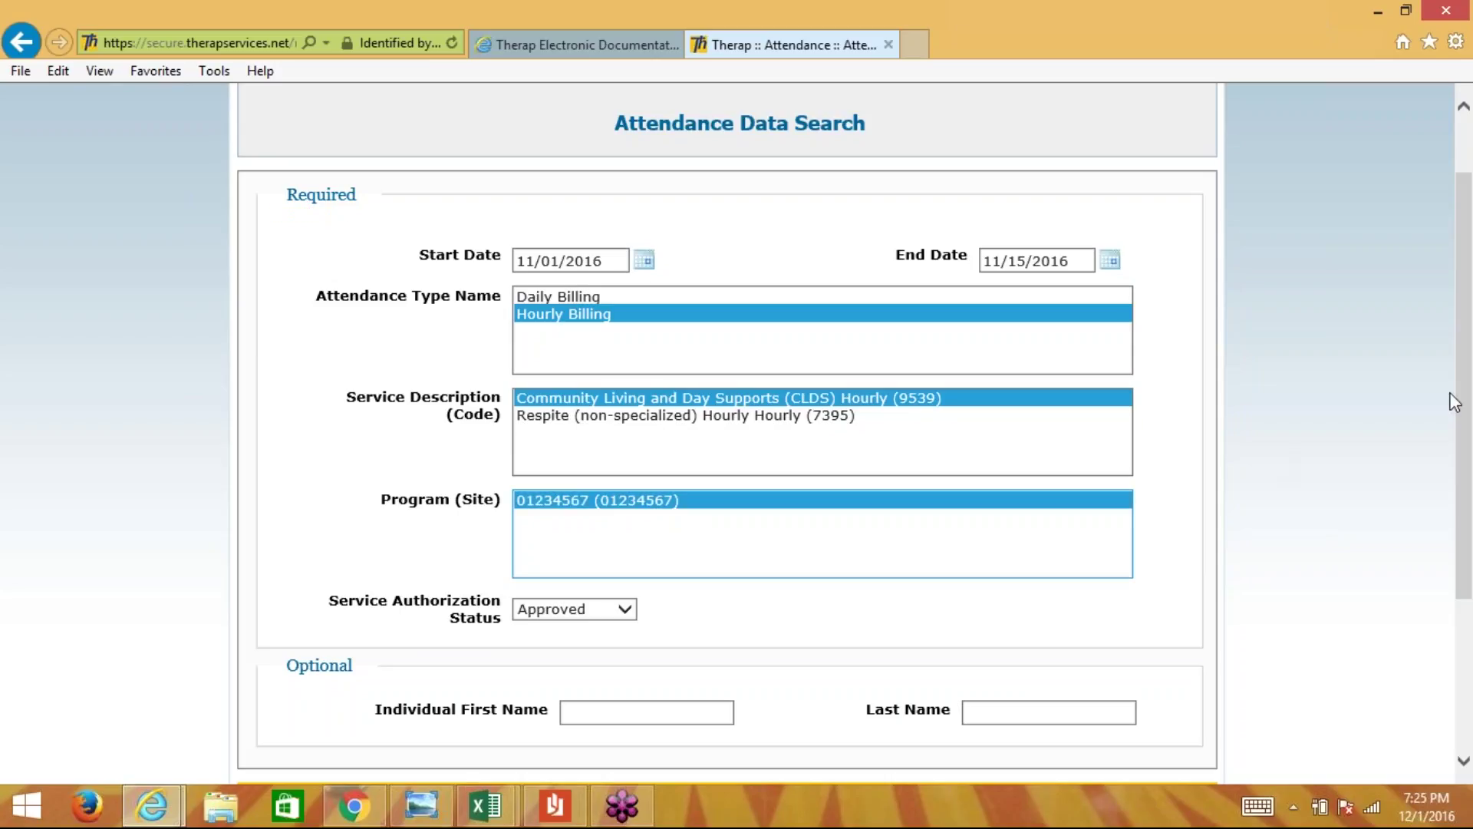
pyautogui.moveTo(1467, 383); pyautogui.dragTo(1466, 527)
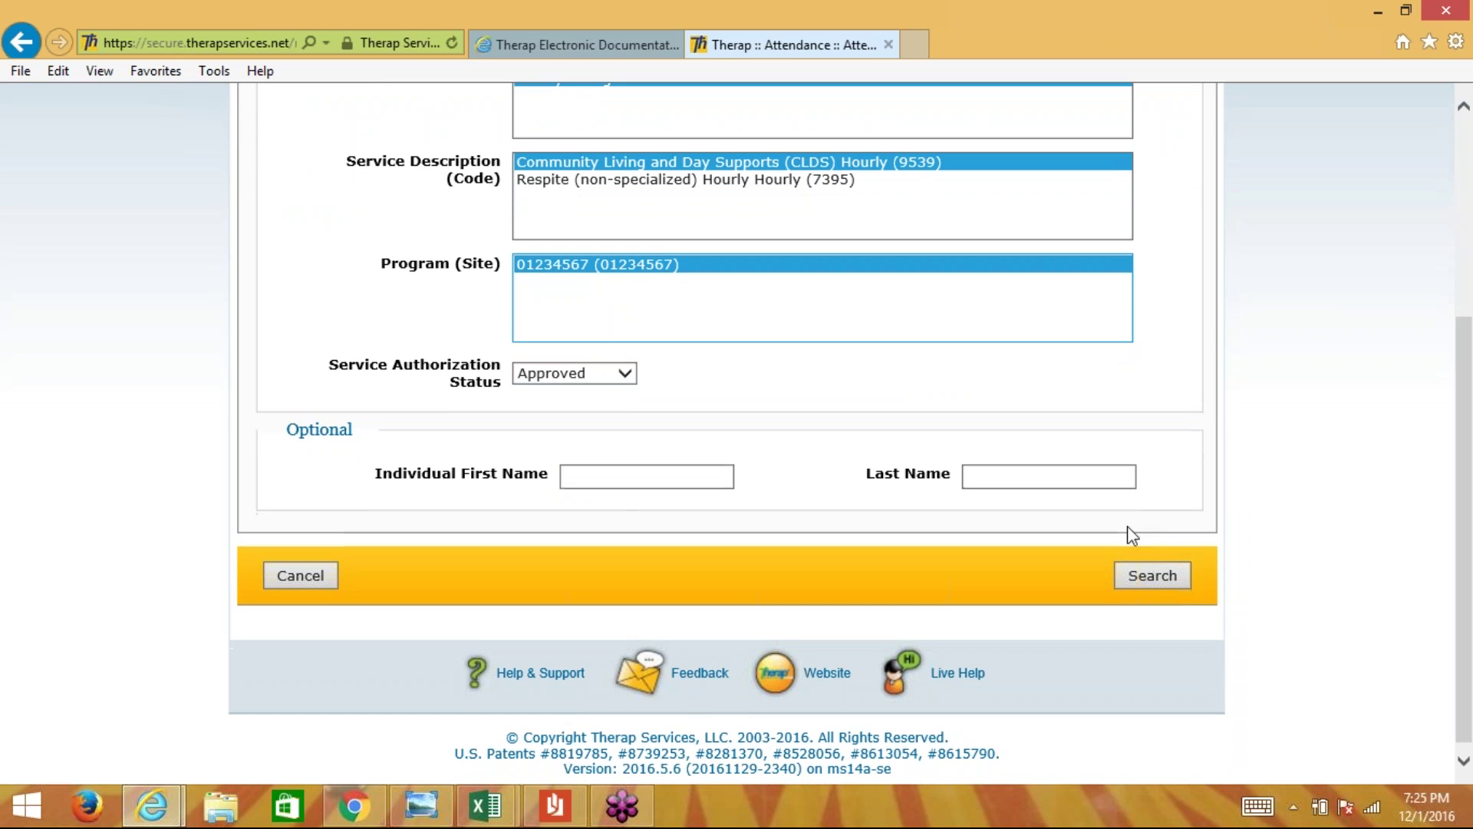
pyautogui.click(1129, 582)
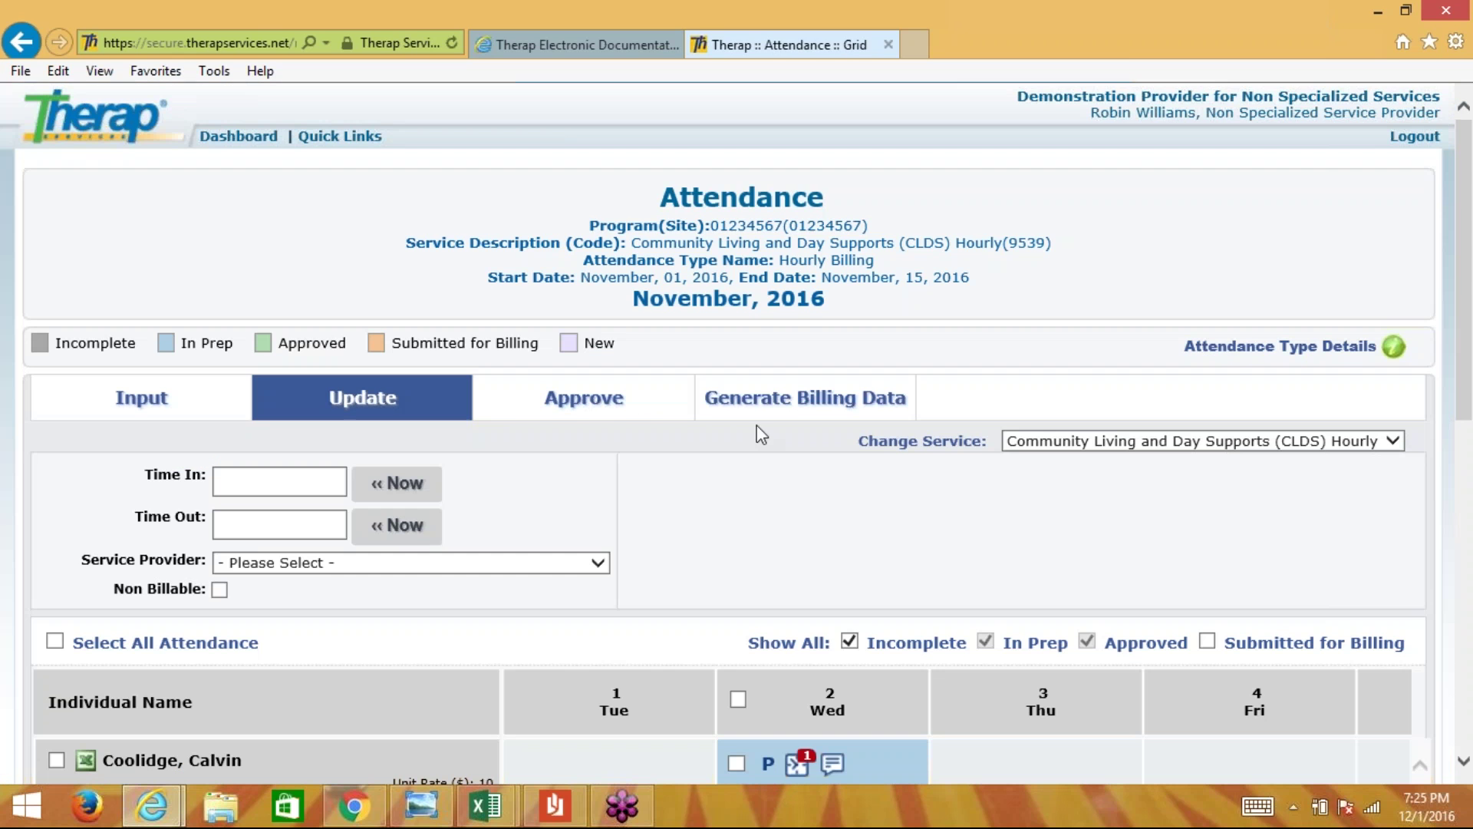
# - Review the November 1–15 CLDS Hourly Update grid, then switch to the Approve view
pyautogui.scroll(-2, 757, 476)
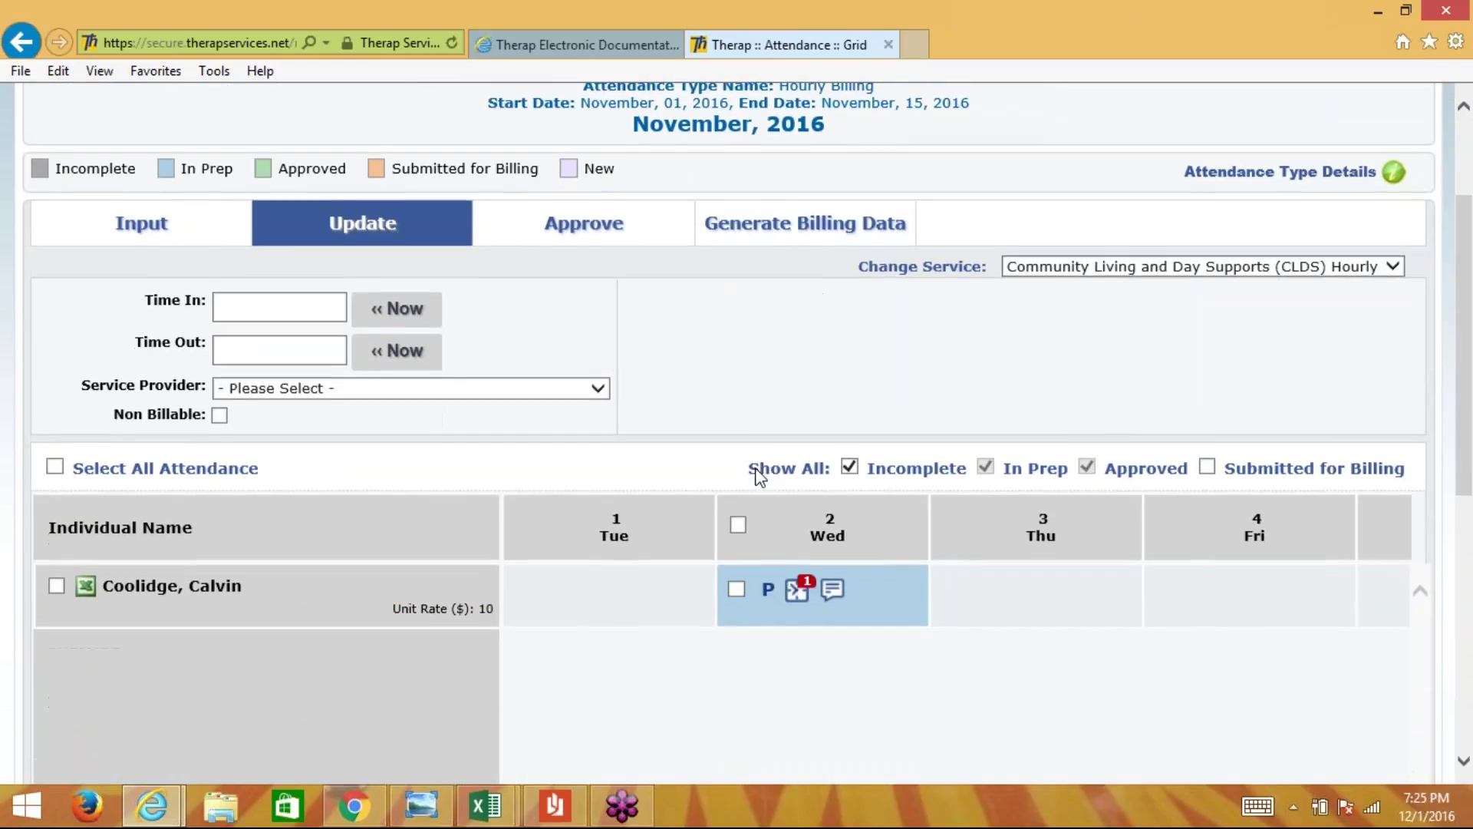
pyautogui.scroll(-4, 760, 476)
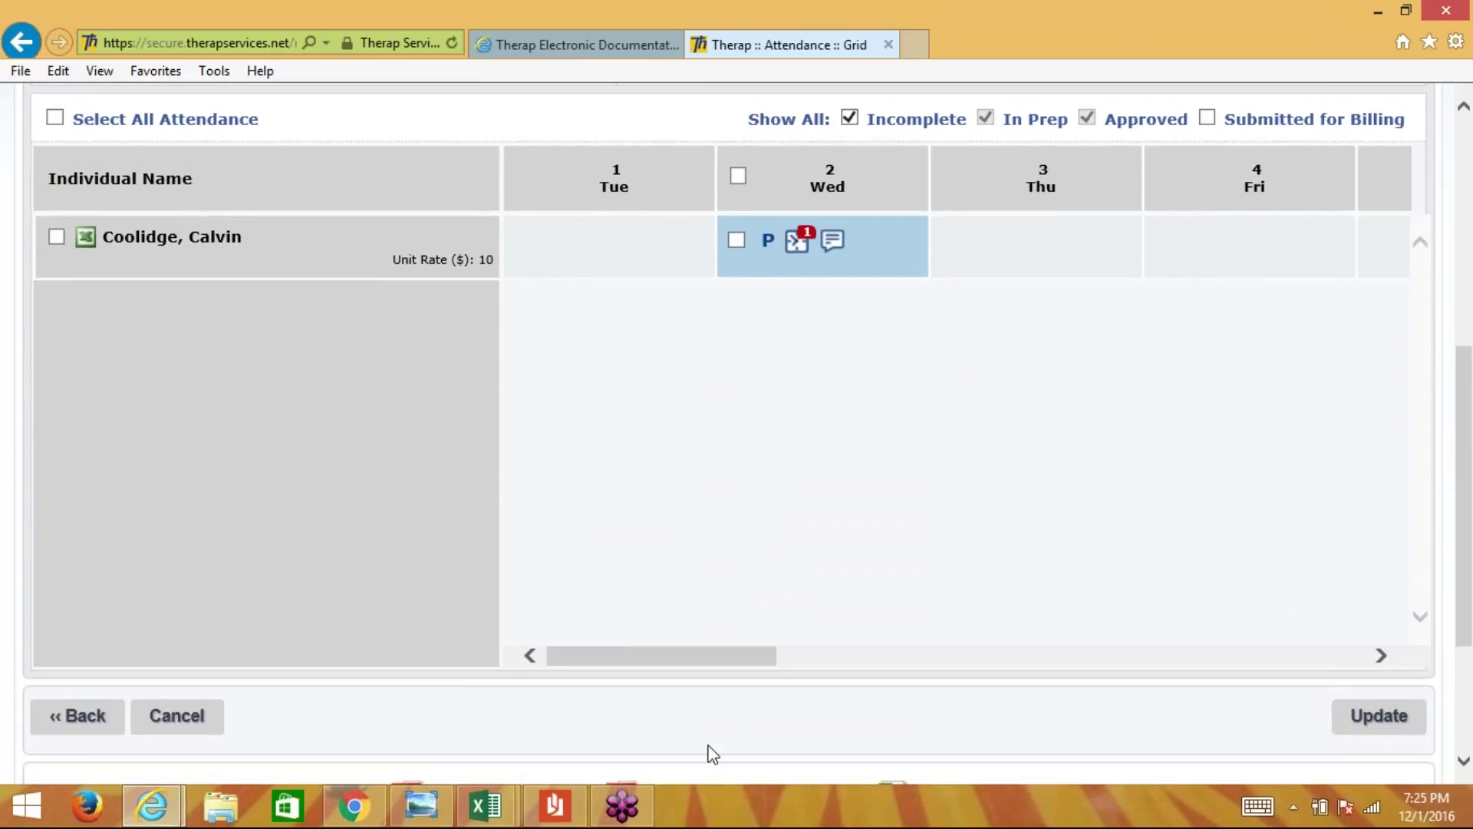
pyautogui.moveTo(700, 657); pyautogui.dragTo(514, 553)
pyautogui.scroll(5, 806, 456)
pyautogui.scroll(1, 808, 459)
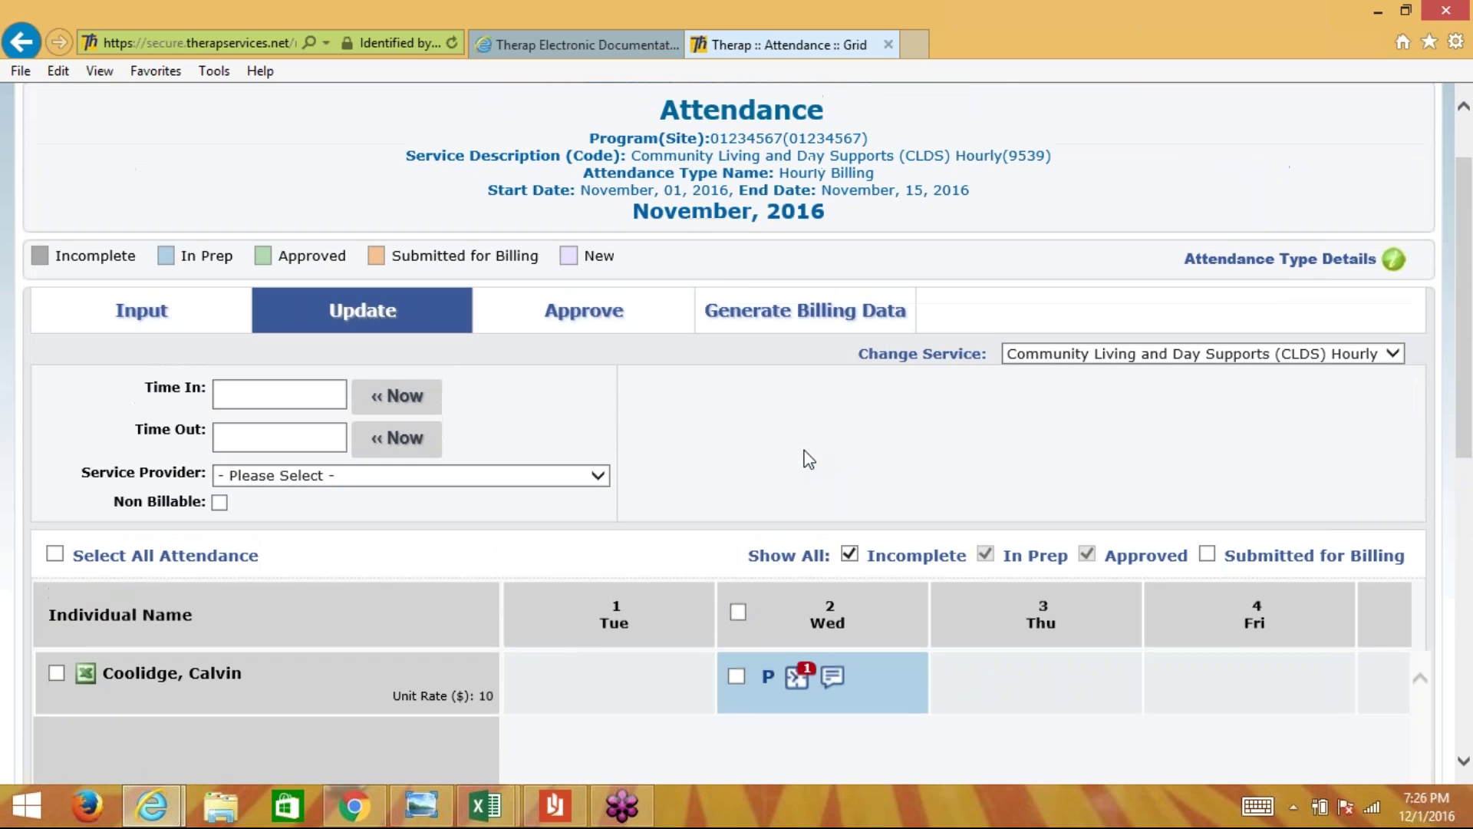
pyautogui.click(586, 318)
pyautogui.scroll(-3, 737, 460)
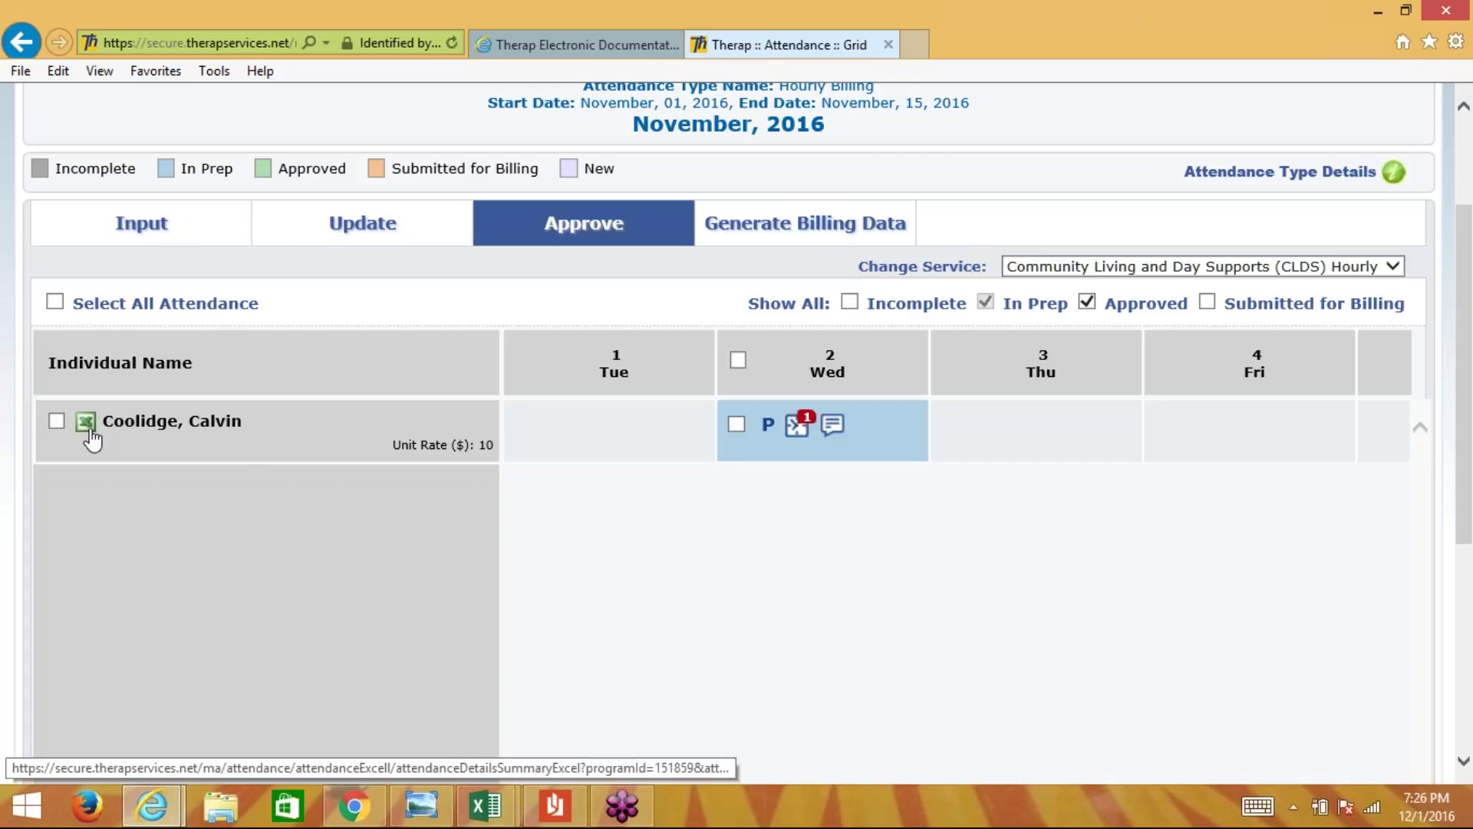
# - Download the individual's AttendanceDetailsReport and open it in Excel with editing enabled
pyautogui.click(86, 422)
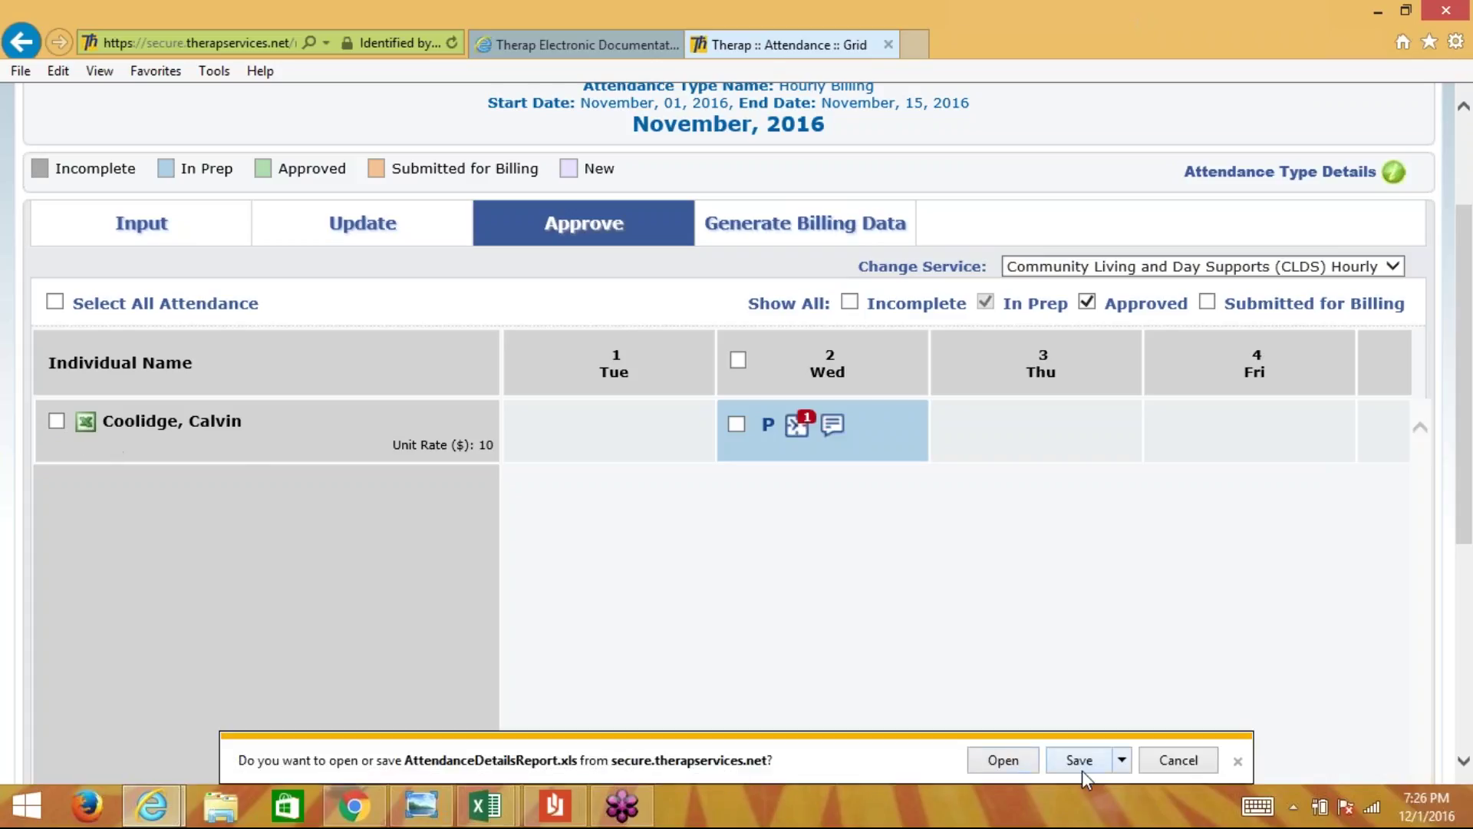
pyautogui.click(1006, 762)
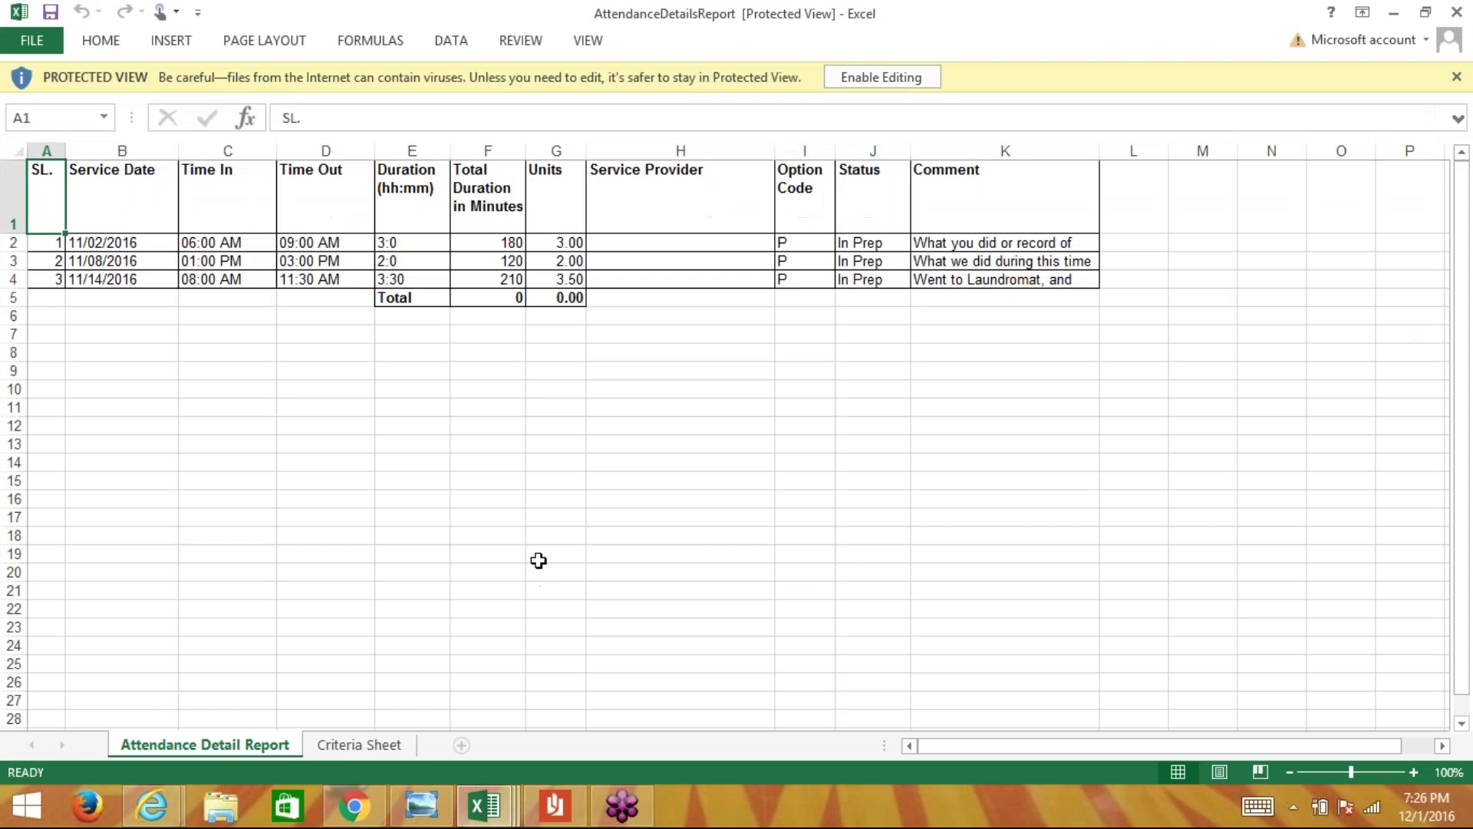
pyautogui.click(893, 77)
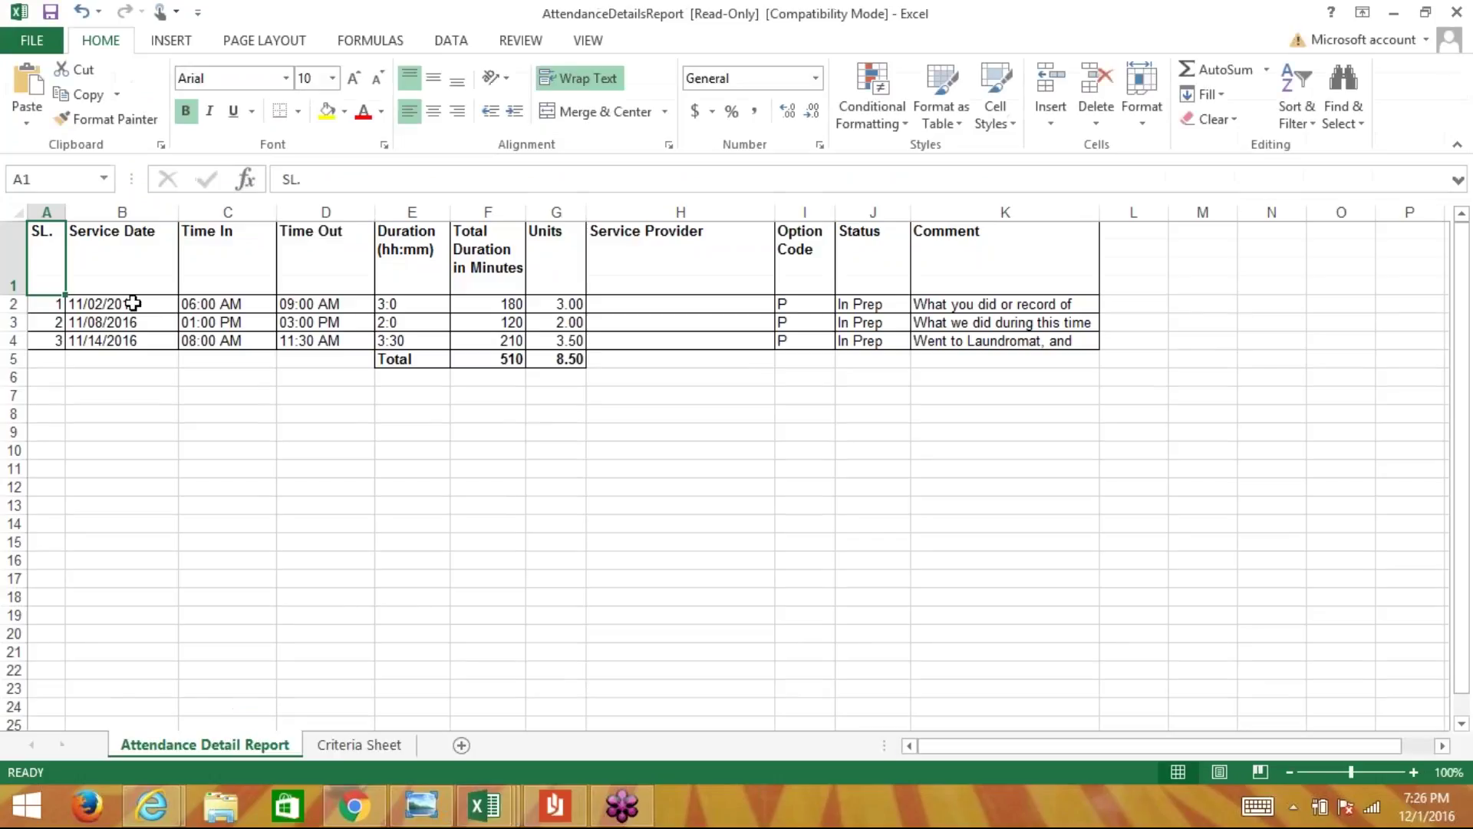
# - Select the three service dates in B2:B4, then minimize Excel
pyautogui.click(133, 304)
pyautogui.moveTo(125, 321); pyautogui.dragTo(122, 339)
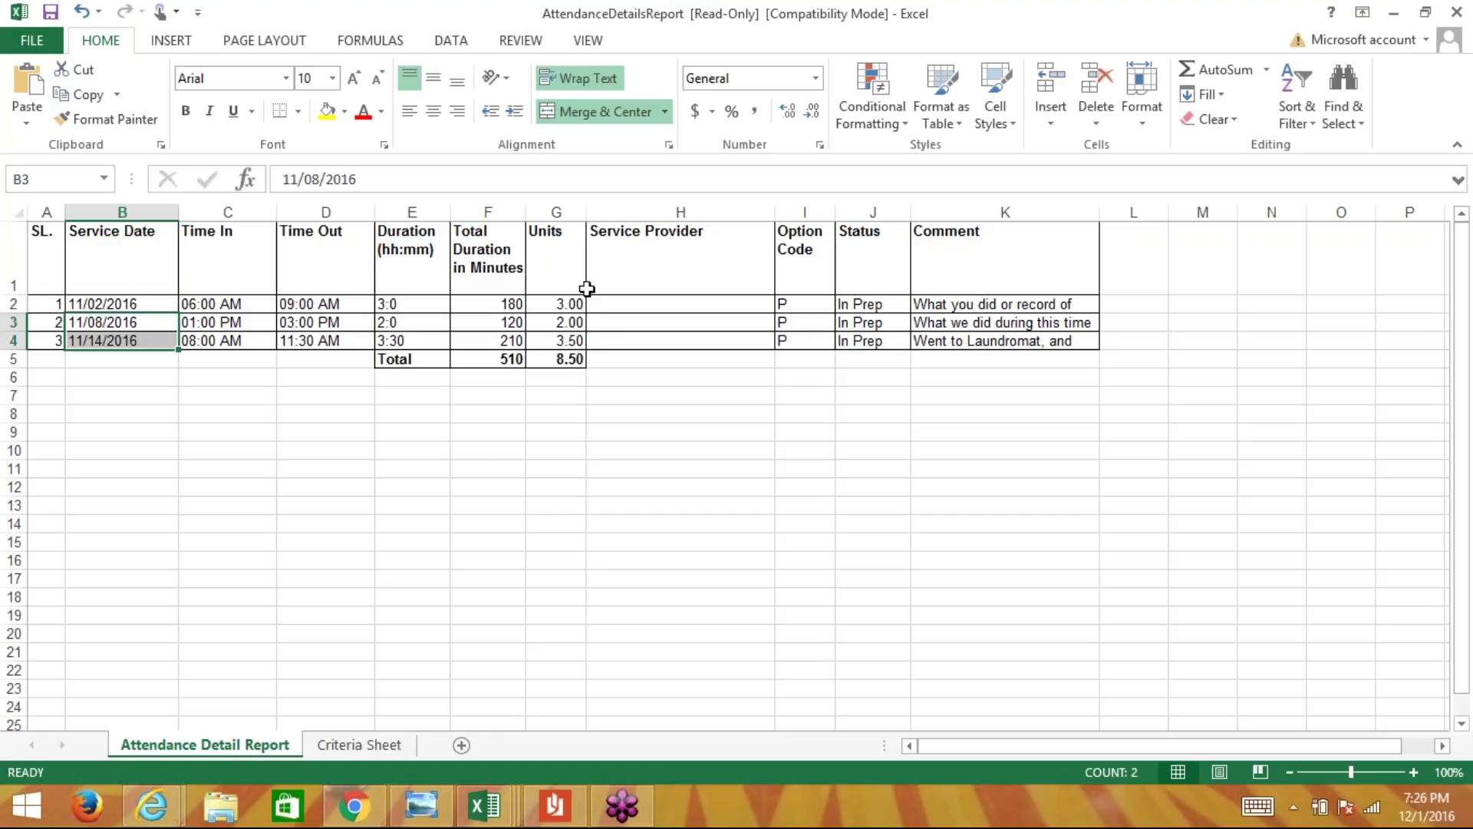
pyautogui.click(1398, 19)
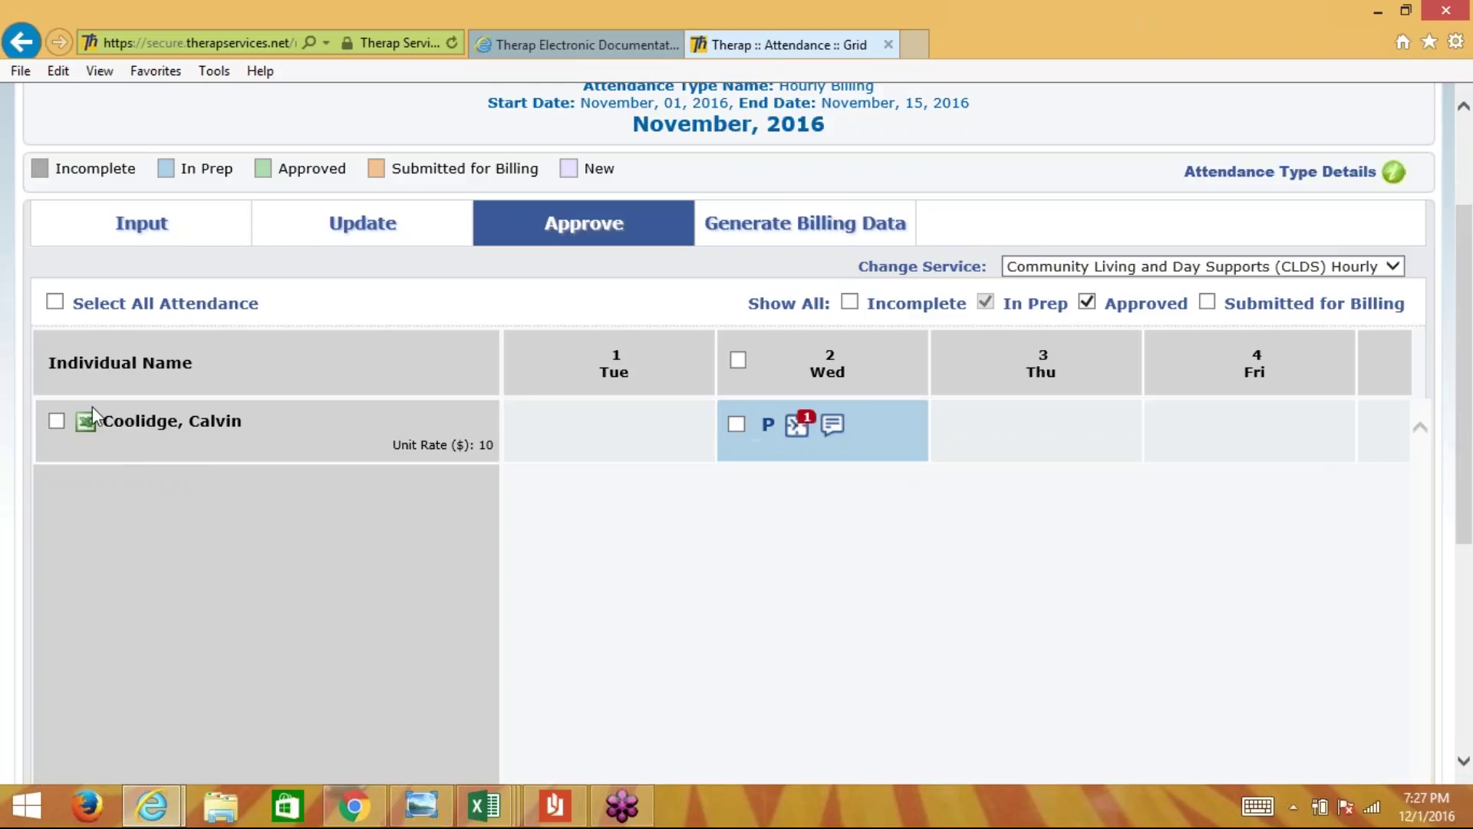
# - Mark all of the individual's November entries, including the 14th, and approve them
pyautogui.click(56, 421)
pyautogui.hscroll(3, 684, 522)
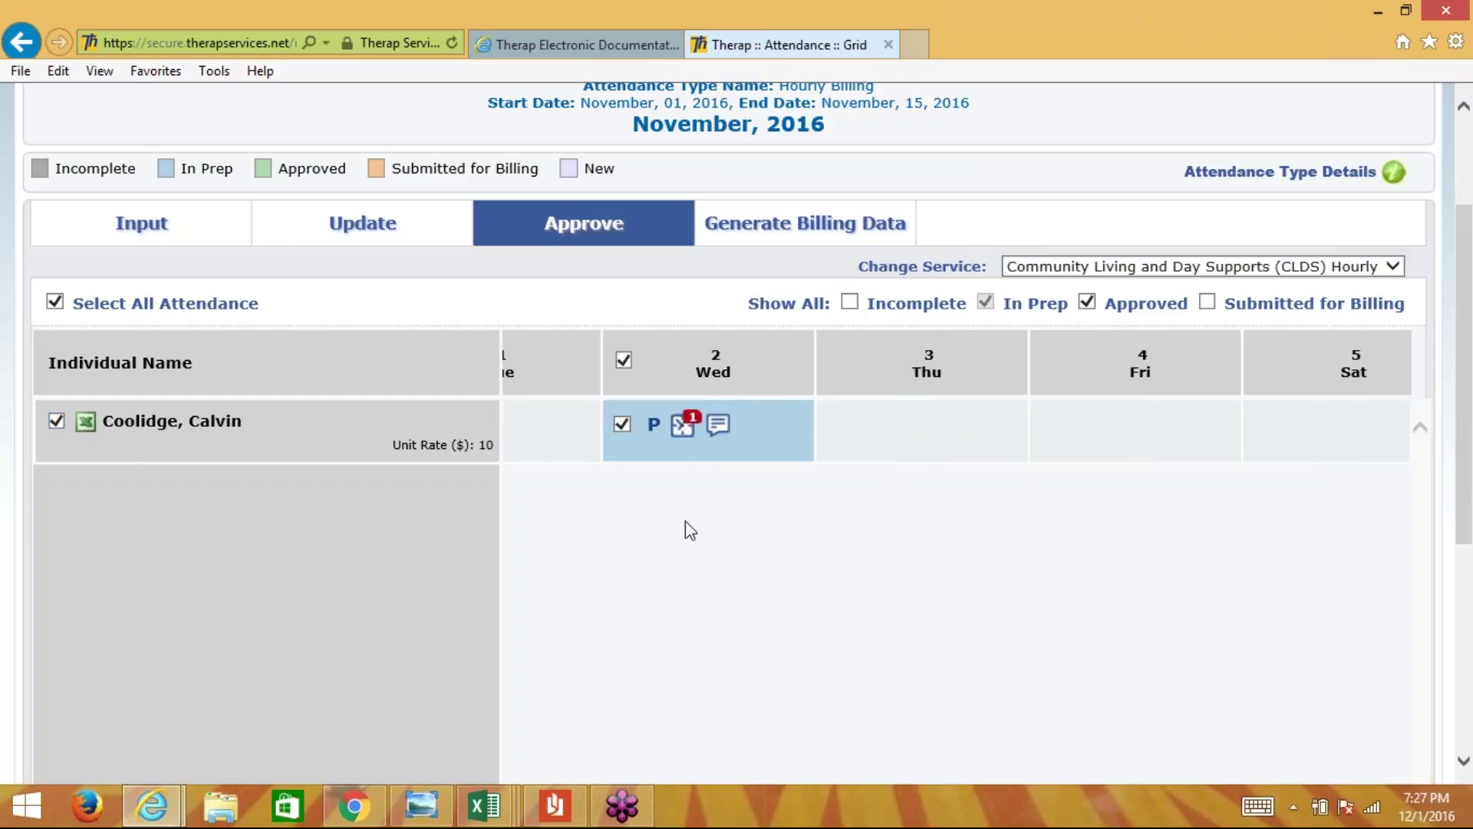
pyautogui.hscroll(3, 684, 522)
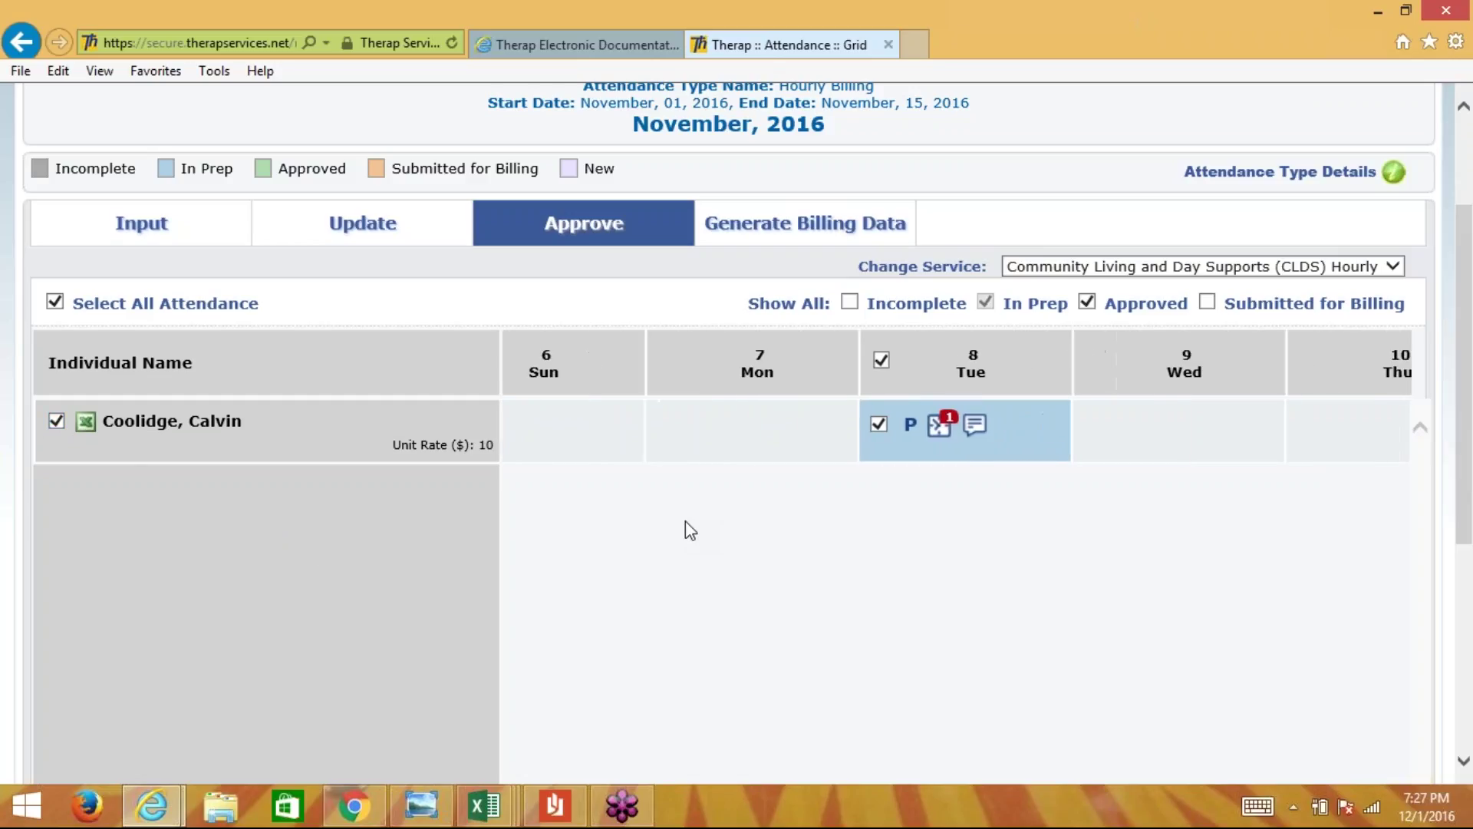
pyautogui.hscroll(5, 677, 510)
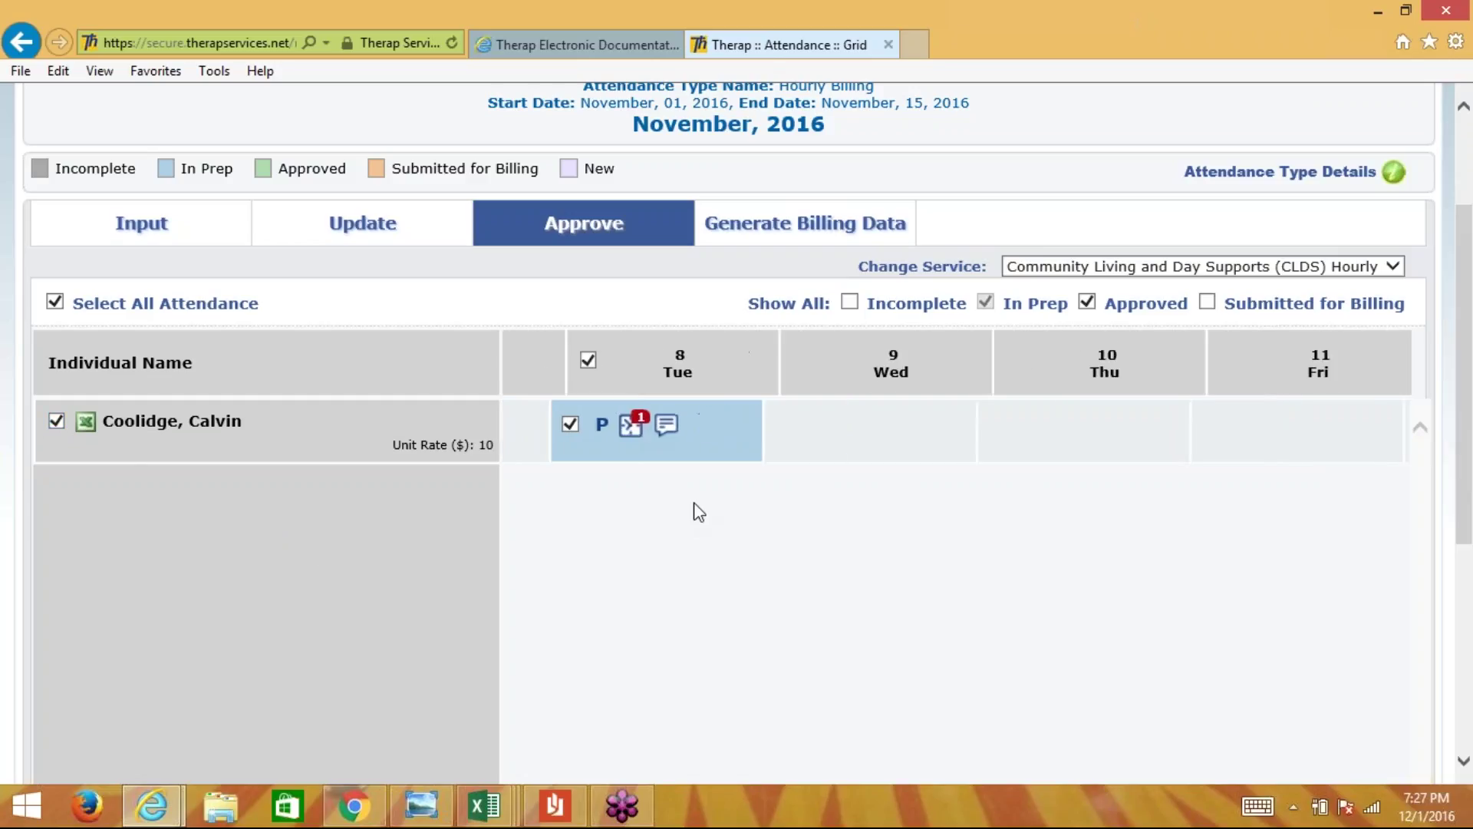
pyautogui.click(990, 404)
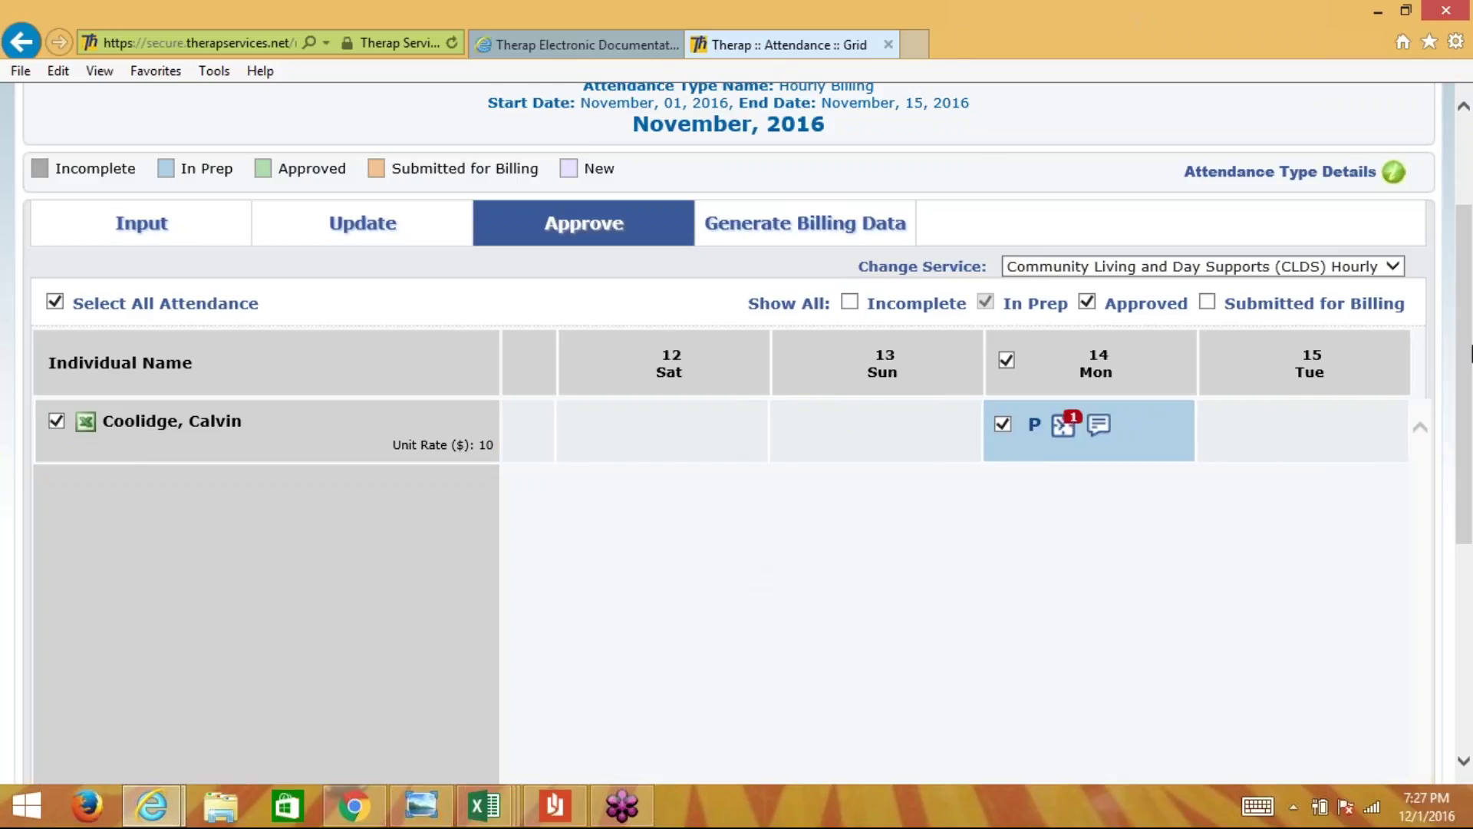
pyautogui.moveTo(1469, 348); pyautogui.dragTo(1469, 465)
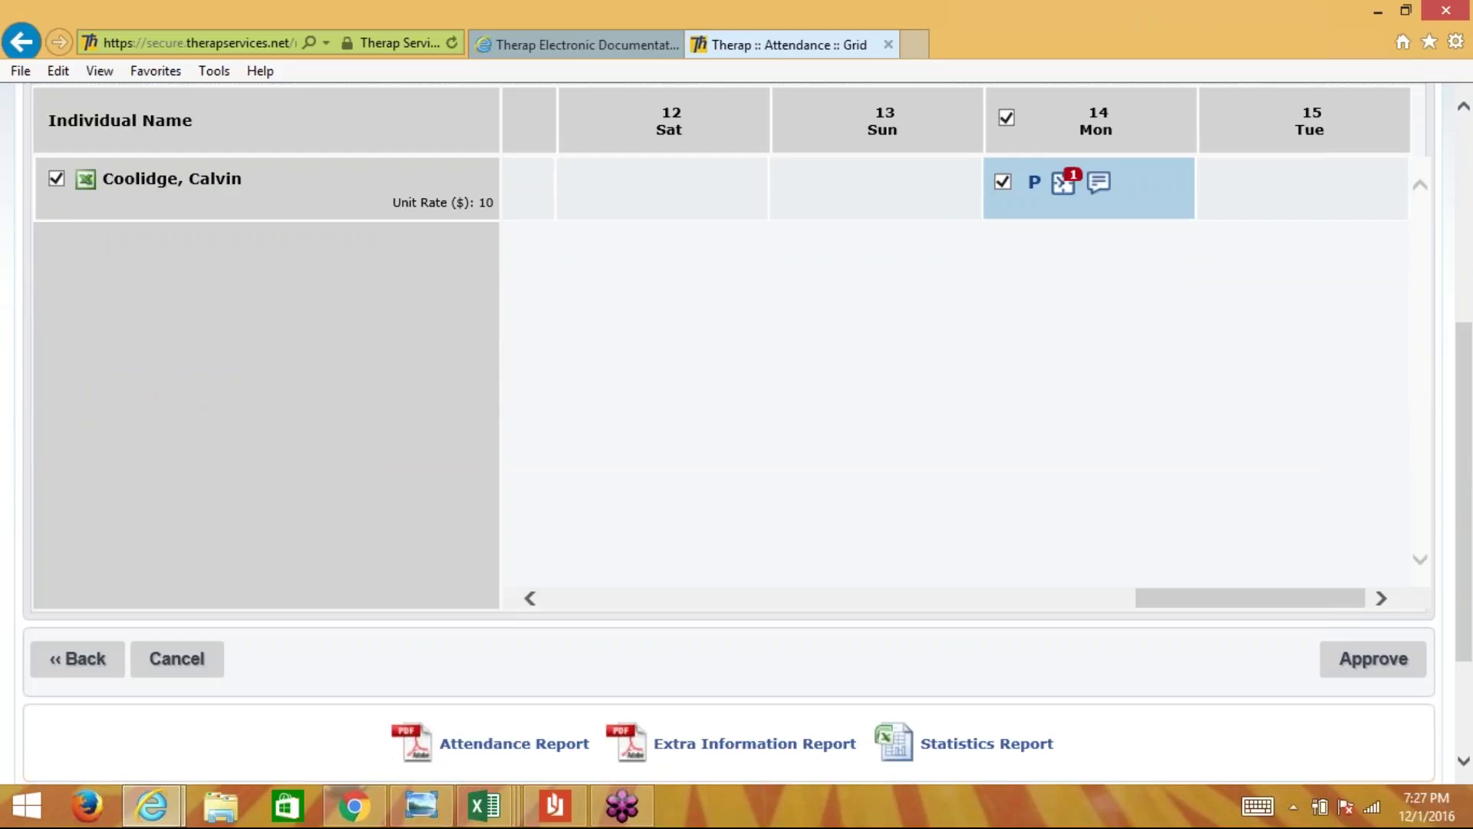
pyautogui.click(1372, 660)
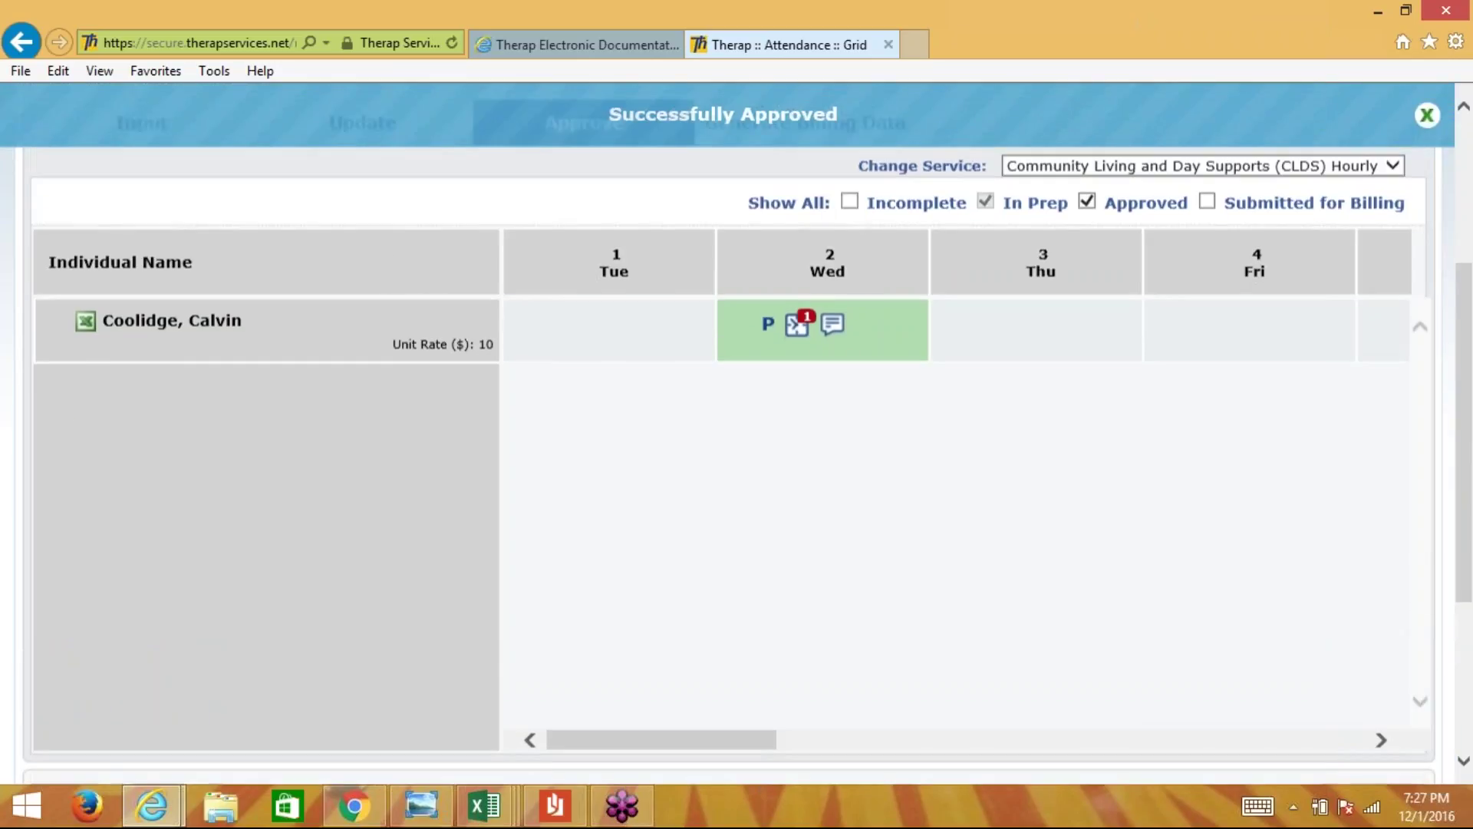
pyautogui.scroll(4, 159, 341)
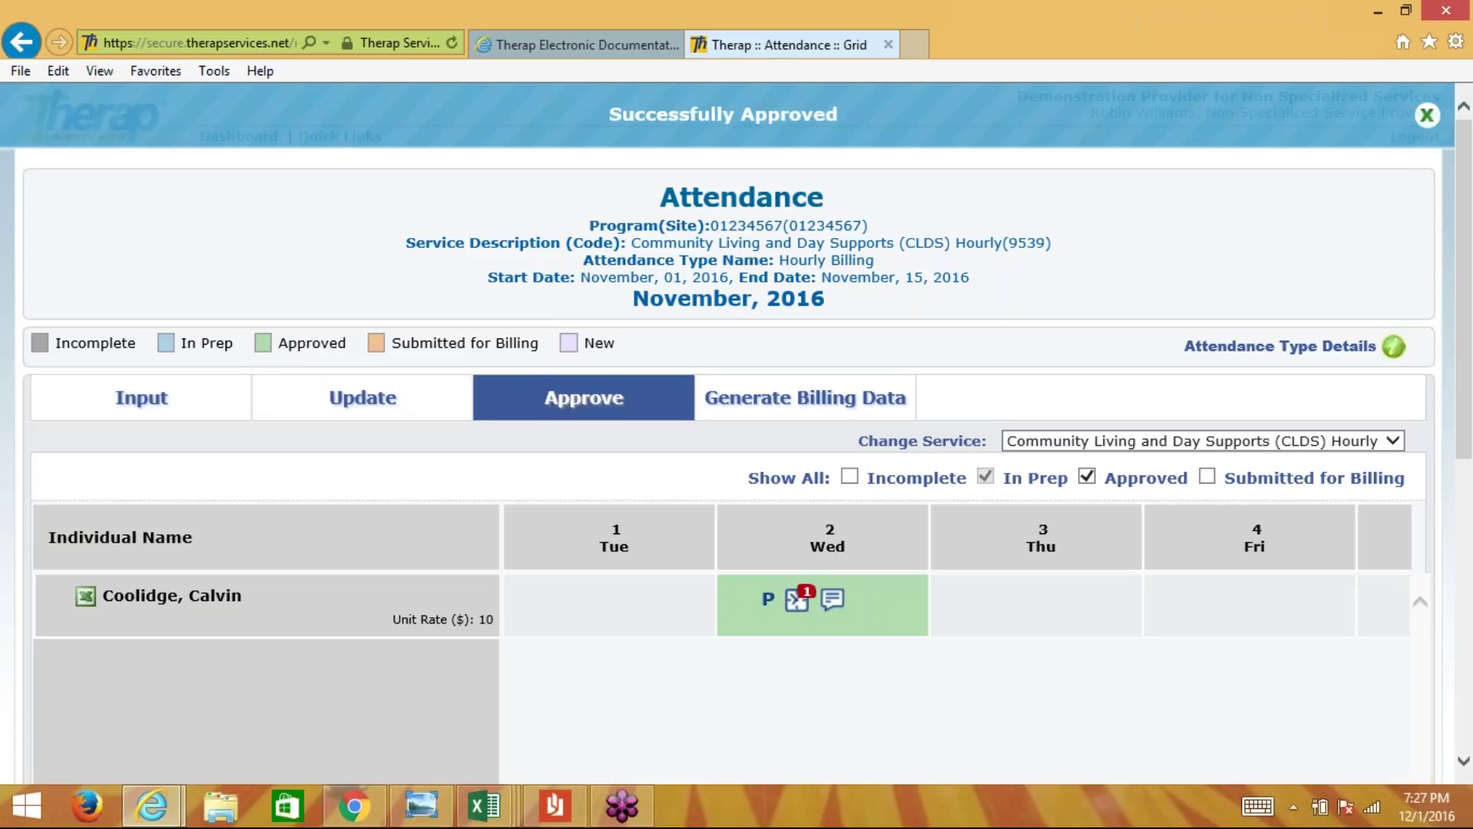
pyautogui.scroll(-1, 736, 365)
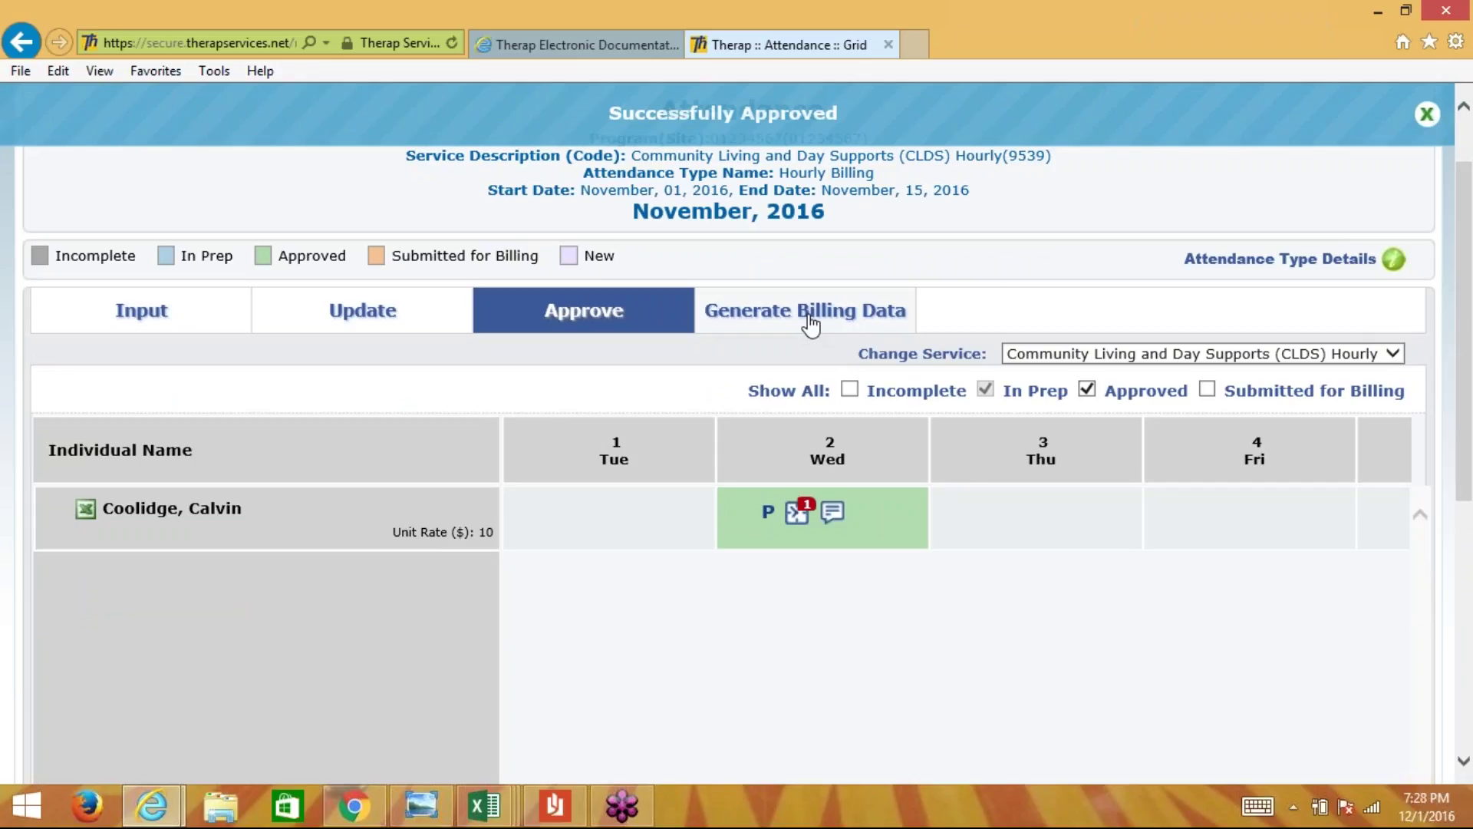
# - Open Generate Billing Data and read the warning on why attendance can't be selected
pyautogui.click(810, 322)
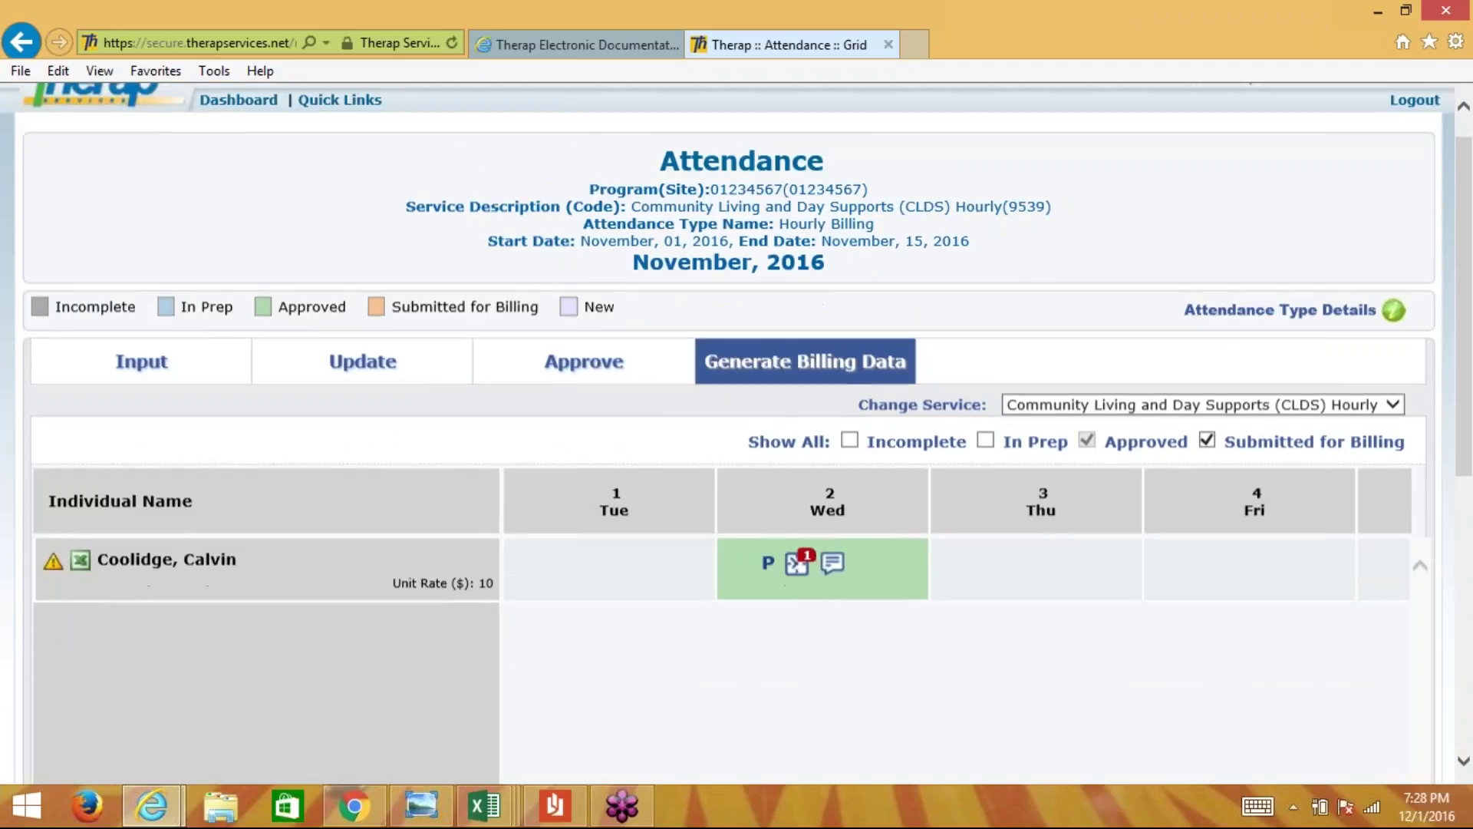
pyautogui.scroll(-1, 794, 326)
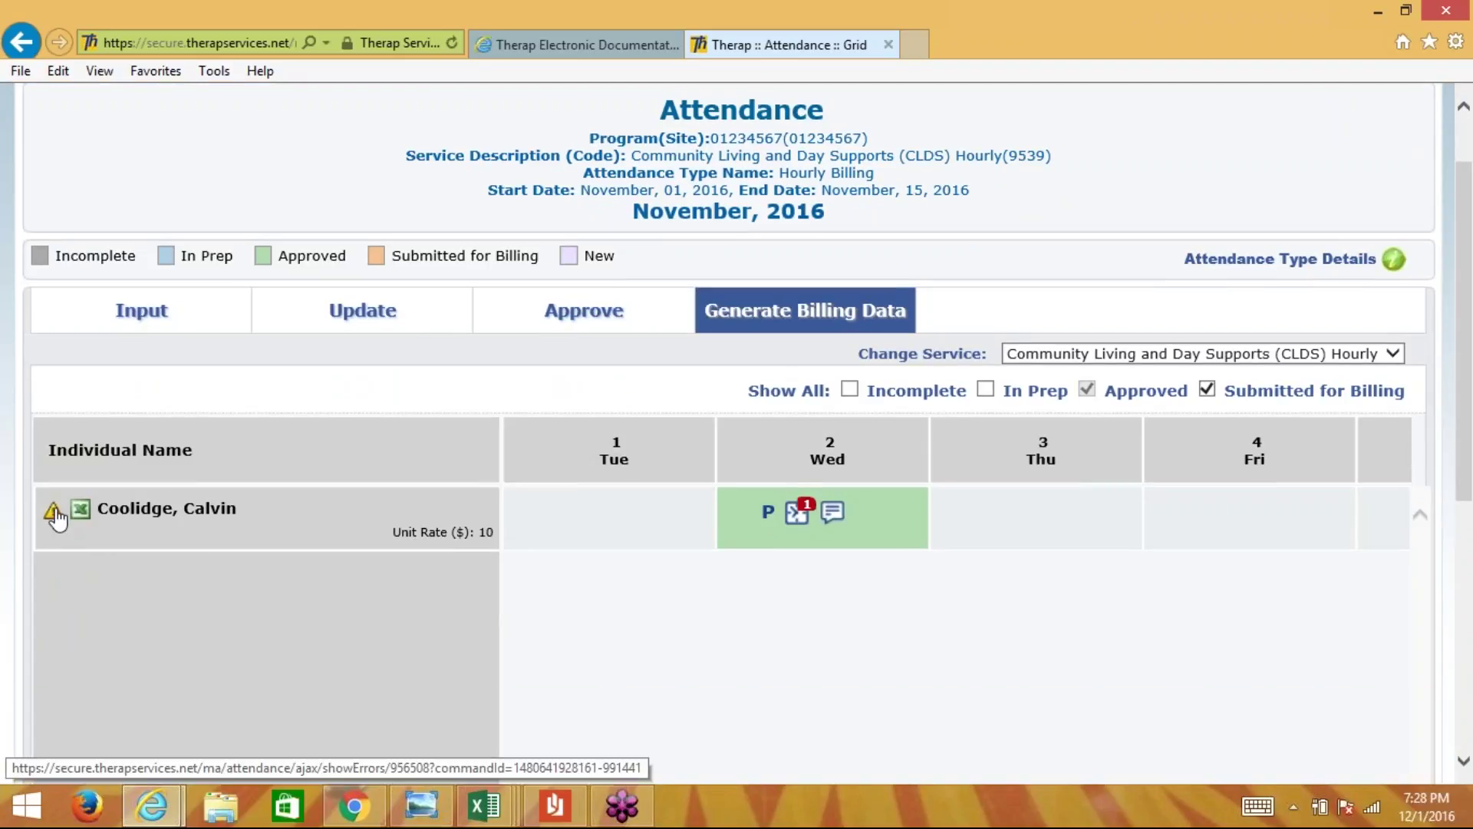
pyautogui.moveTo(54, 518)
pyautogui.click(54, 519)
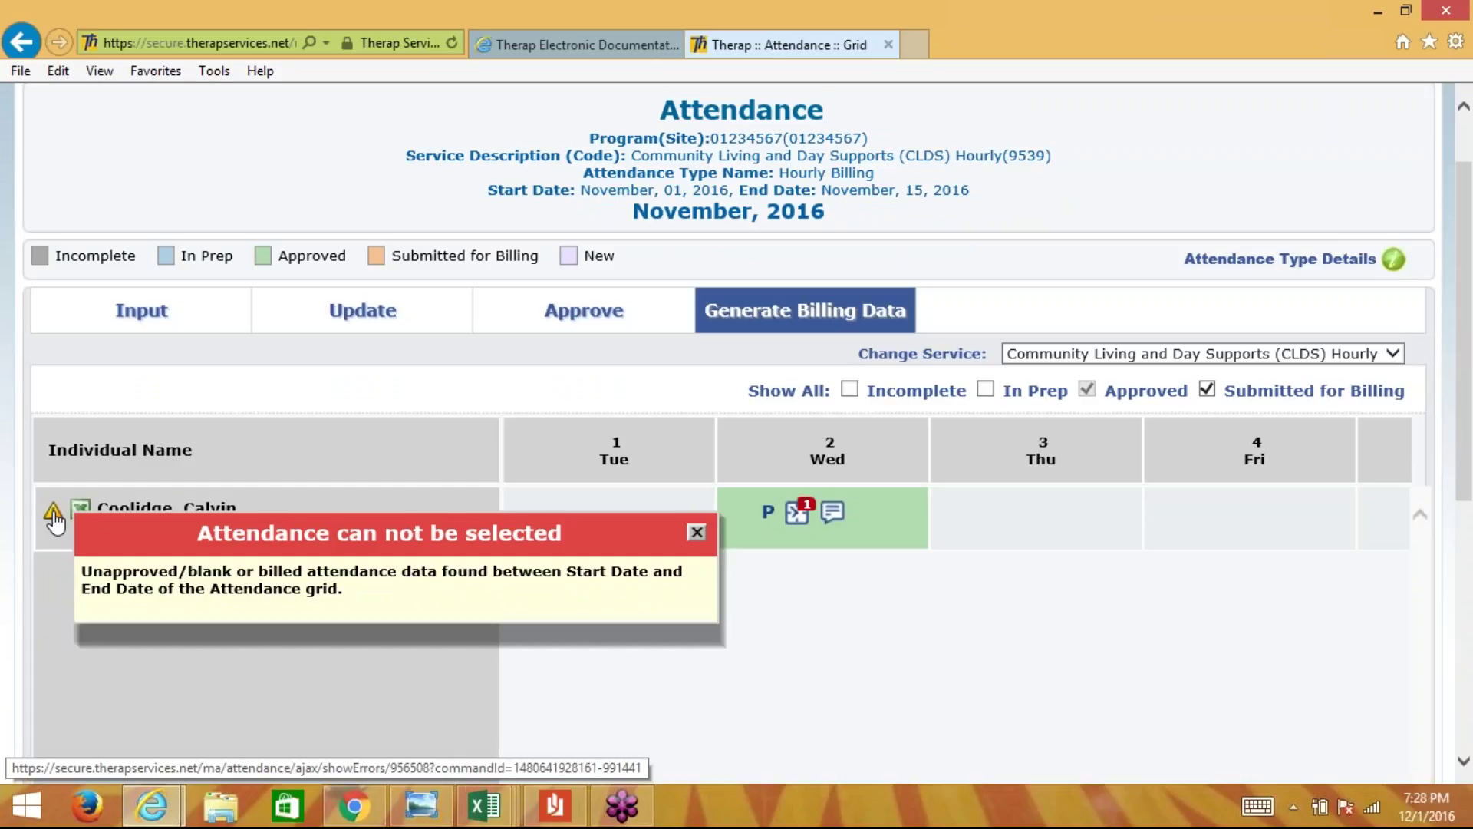
pyautogui.click(697, 531)
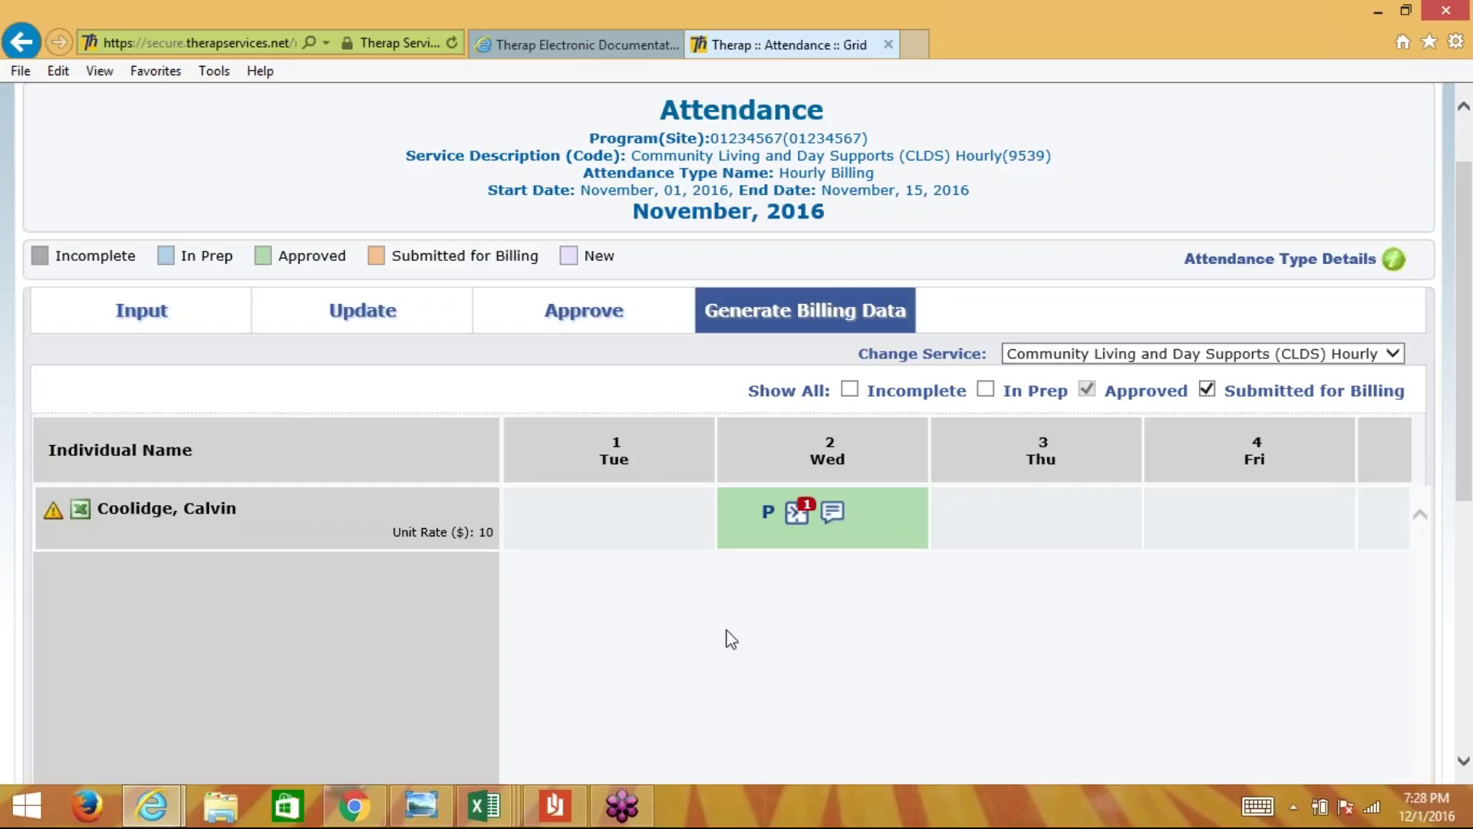
# - Scroll across the November 1–15 dates to spot the unapproved or blank days
pyautogui.scroll(-1, 731, 639)
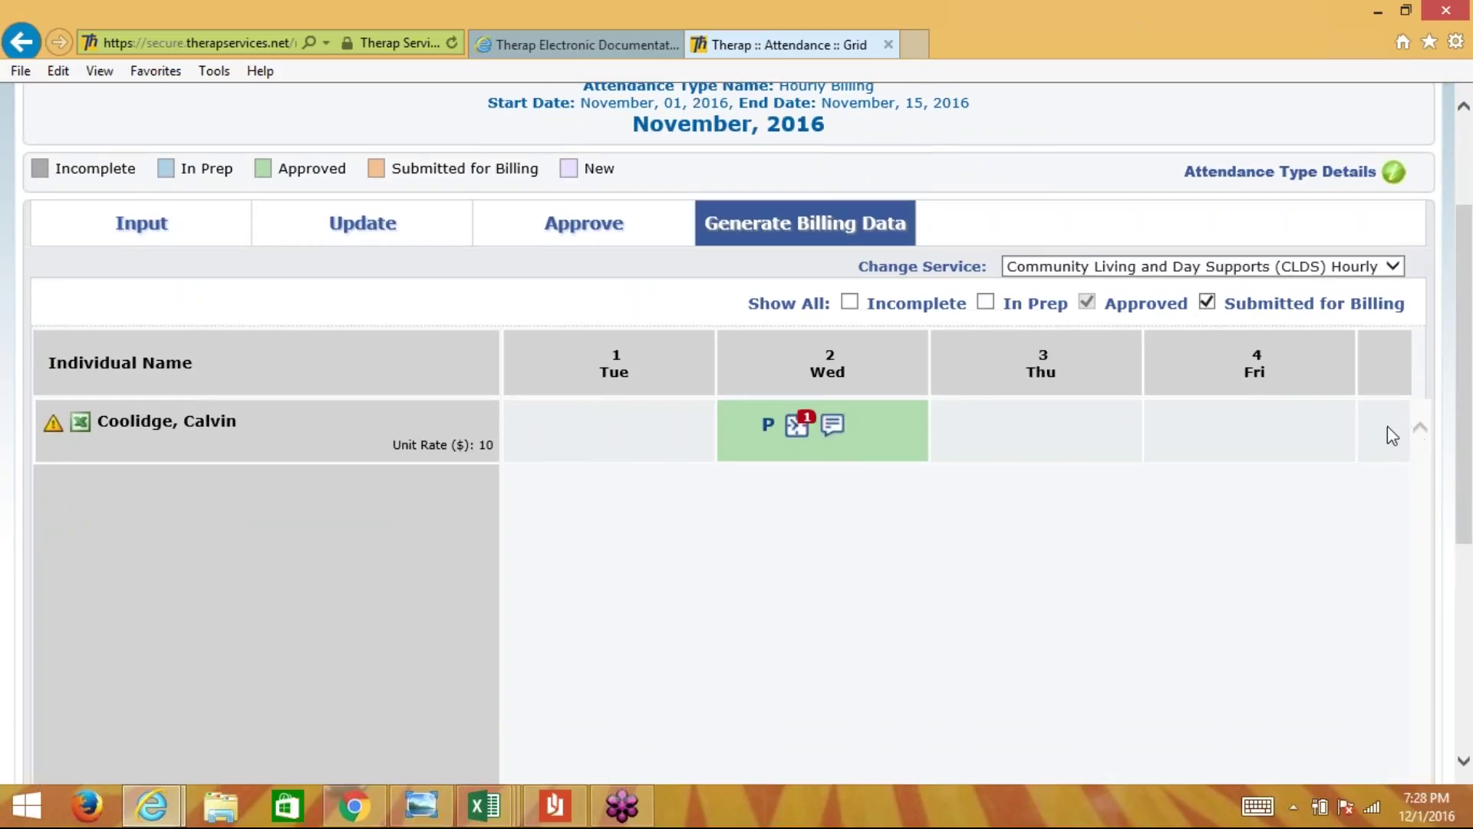
pyautogui.hscroll(1, 741, 583)
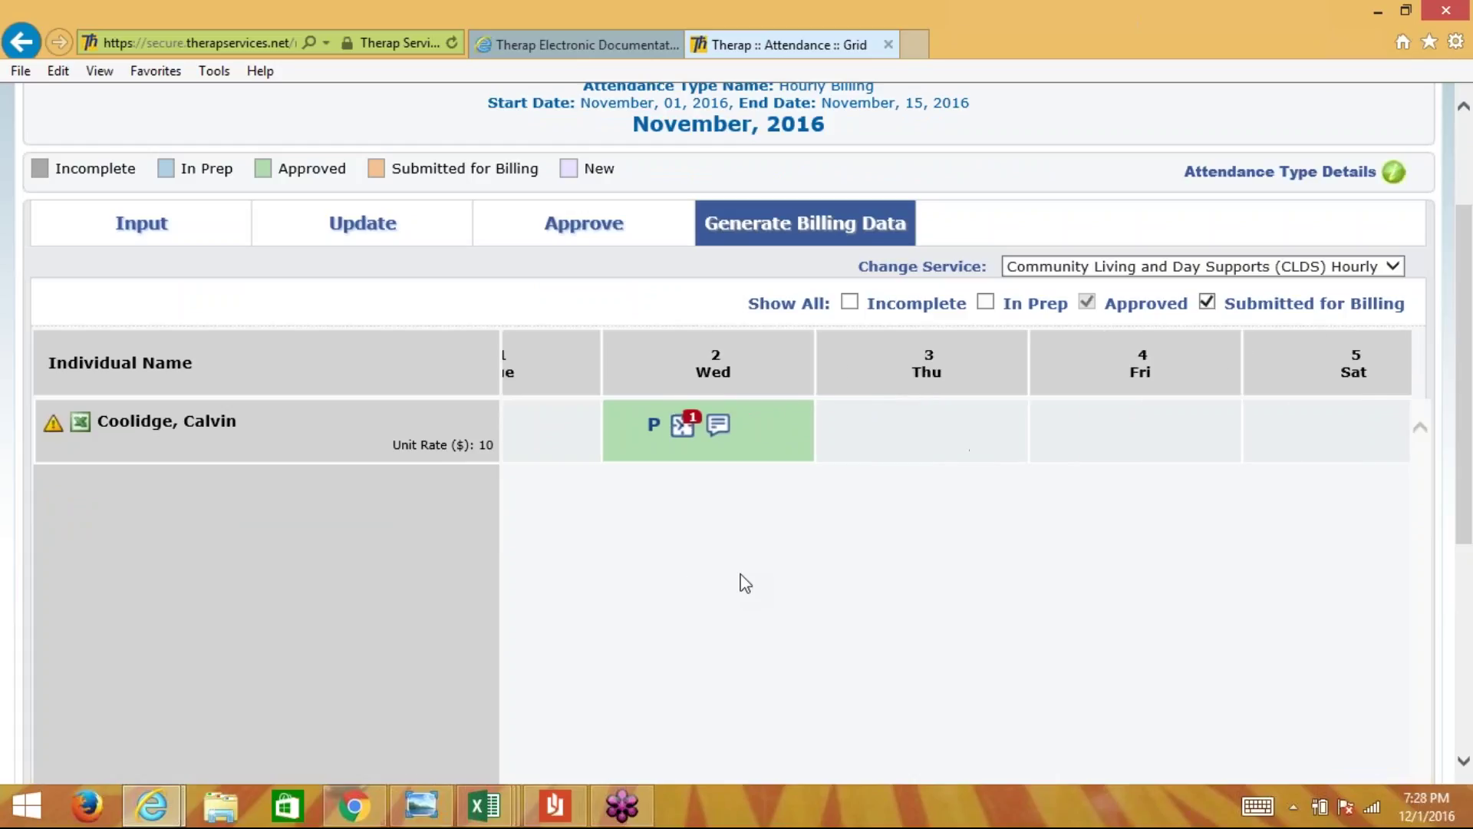
pyautogui.hscroll(5, 745, 583)
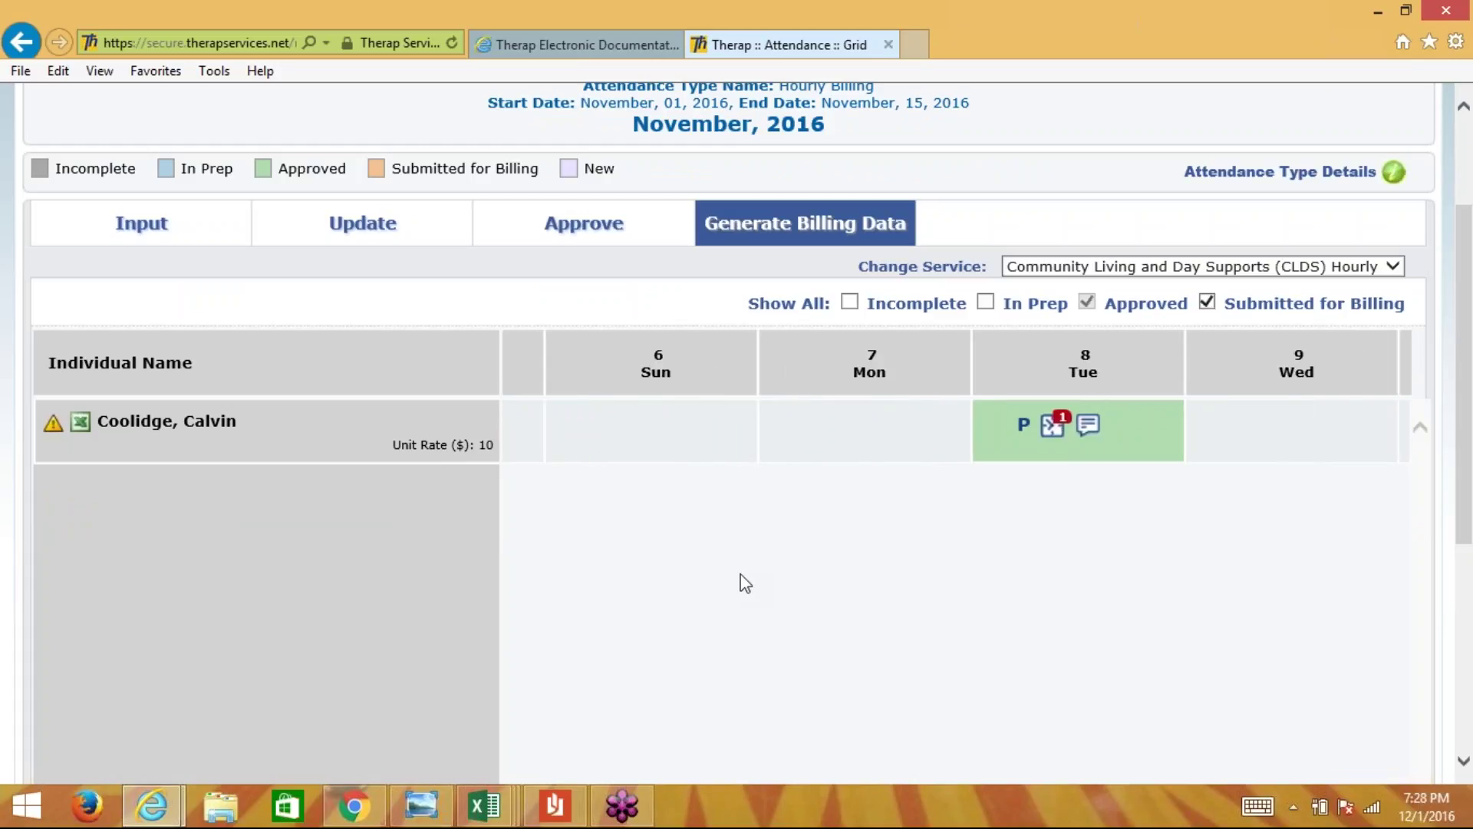
pyautogui.hscroll(5, 745, 583)
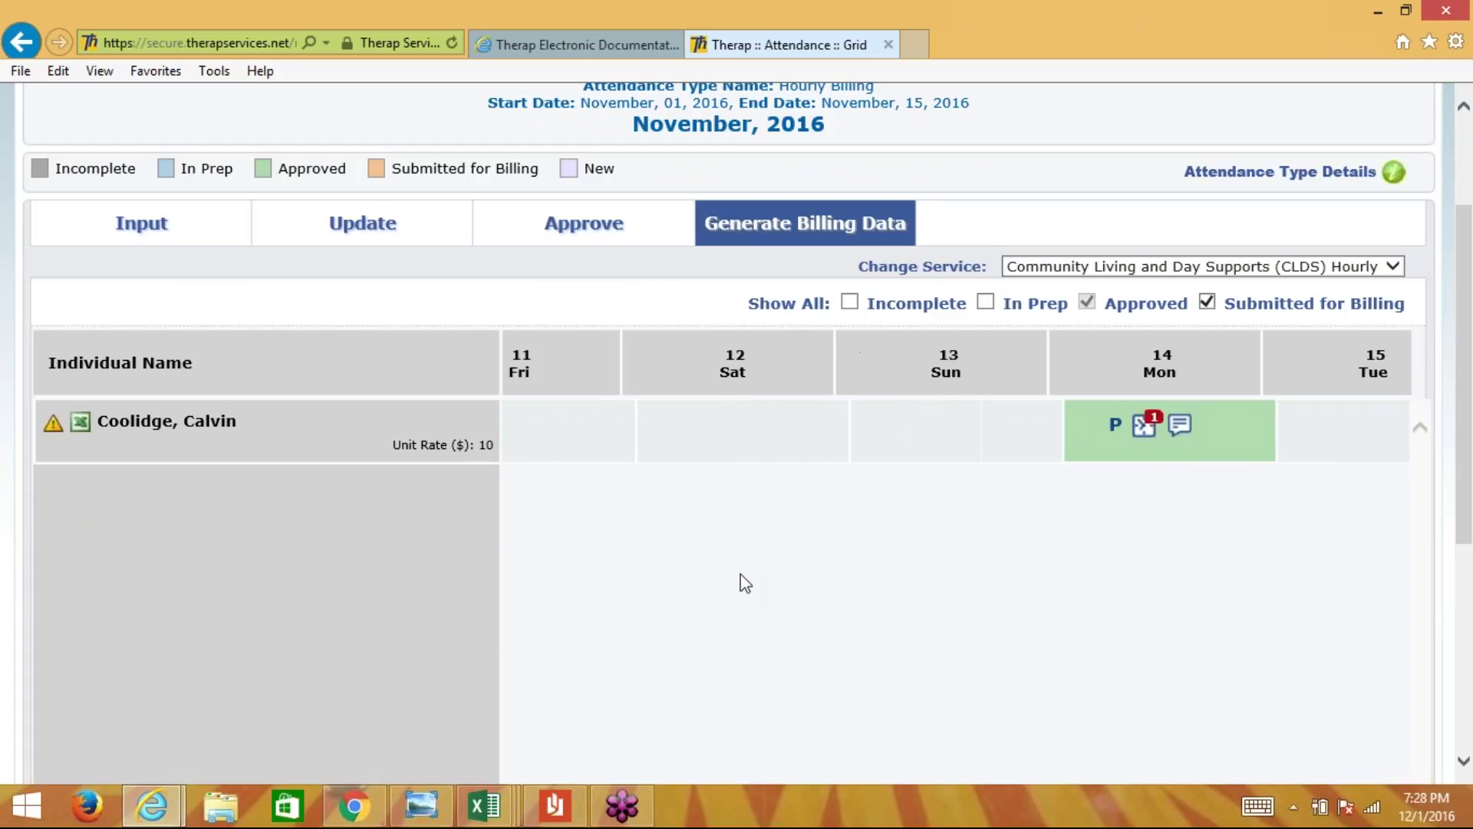
pyautogui.hscroll(-3, 745, 583)
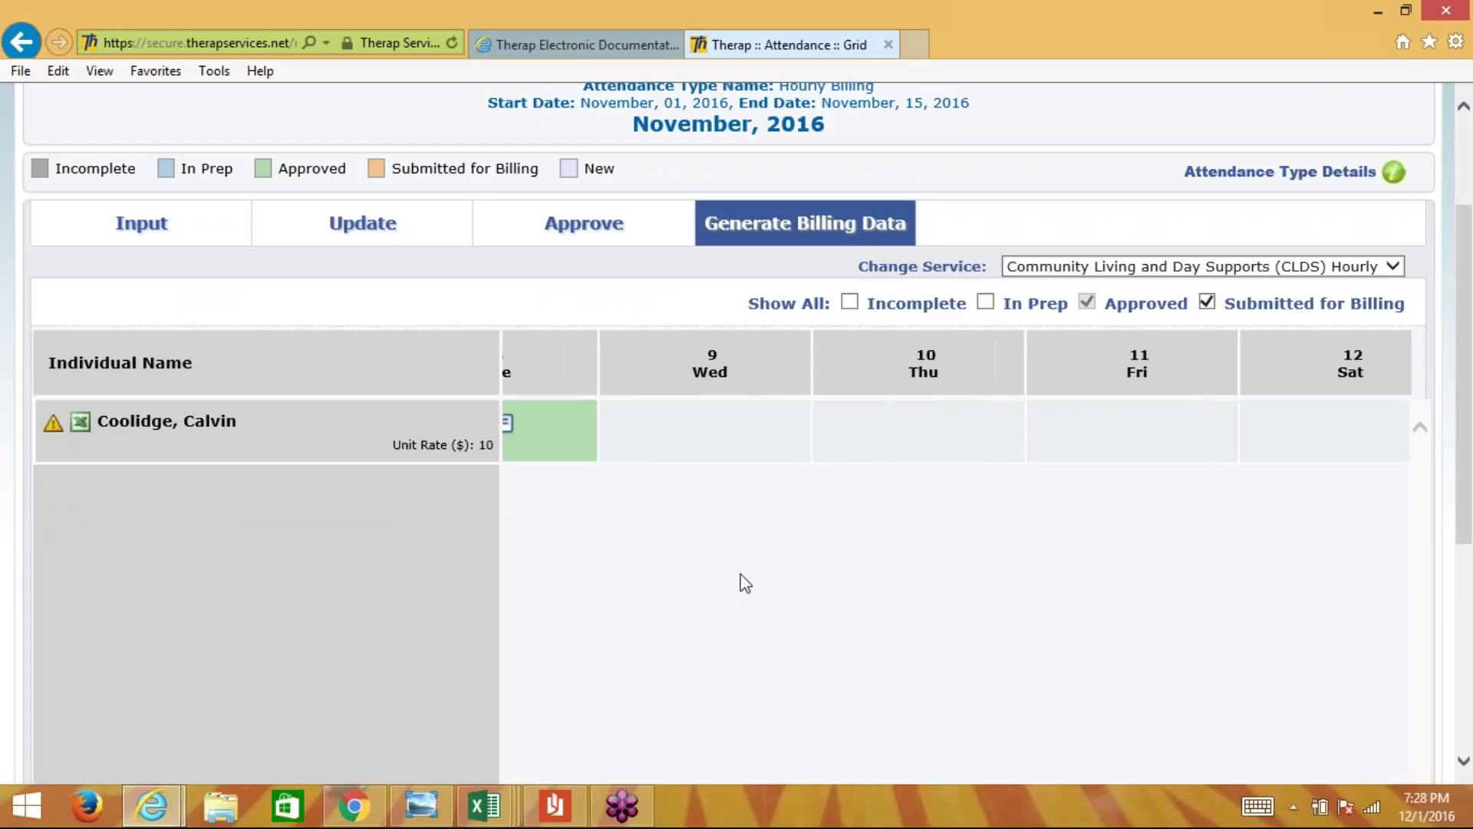
pyautogui.hscroll(-5, 745, 583)
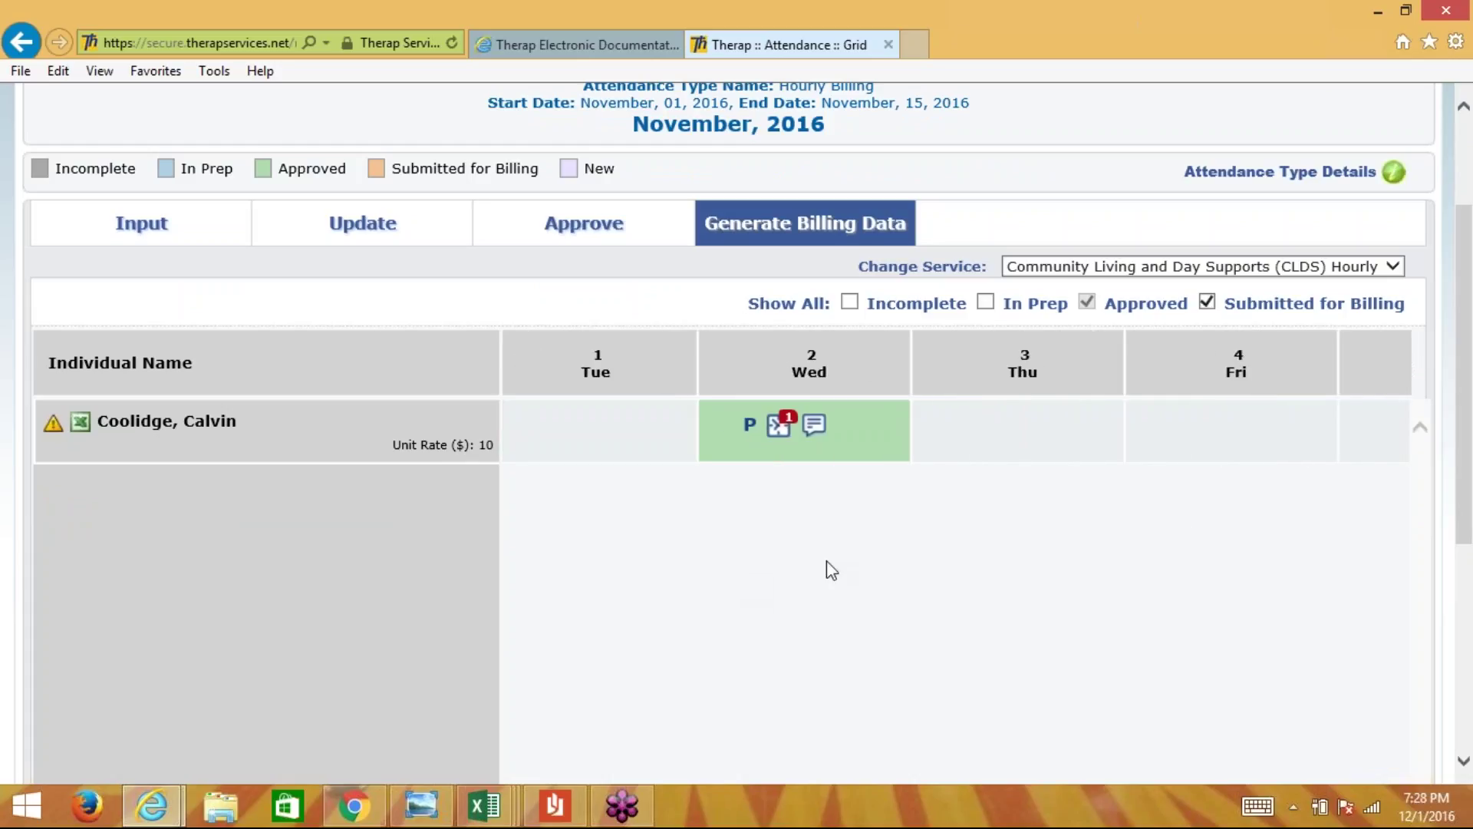
pyautogui.scroll(-1, 760, 660)
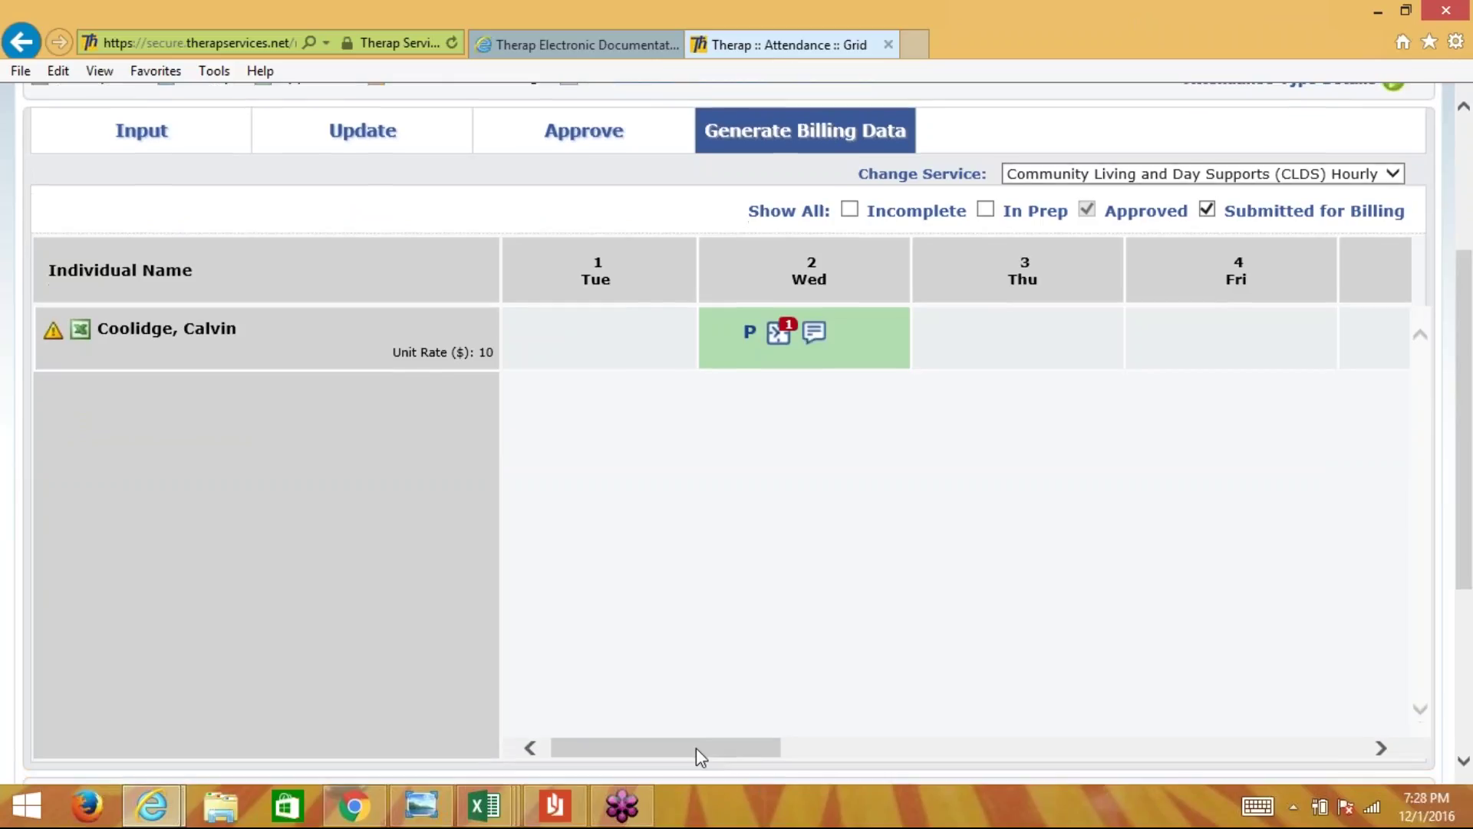
pyautogui.moveTo(697, 747); pyautogui.dragTo(668, 655)
pyautogui.scroll(2, 145, 494)
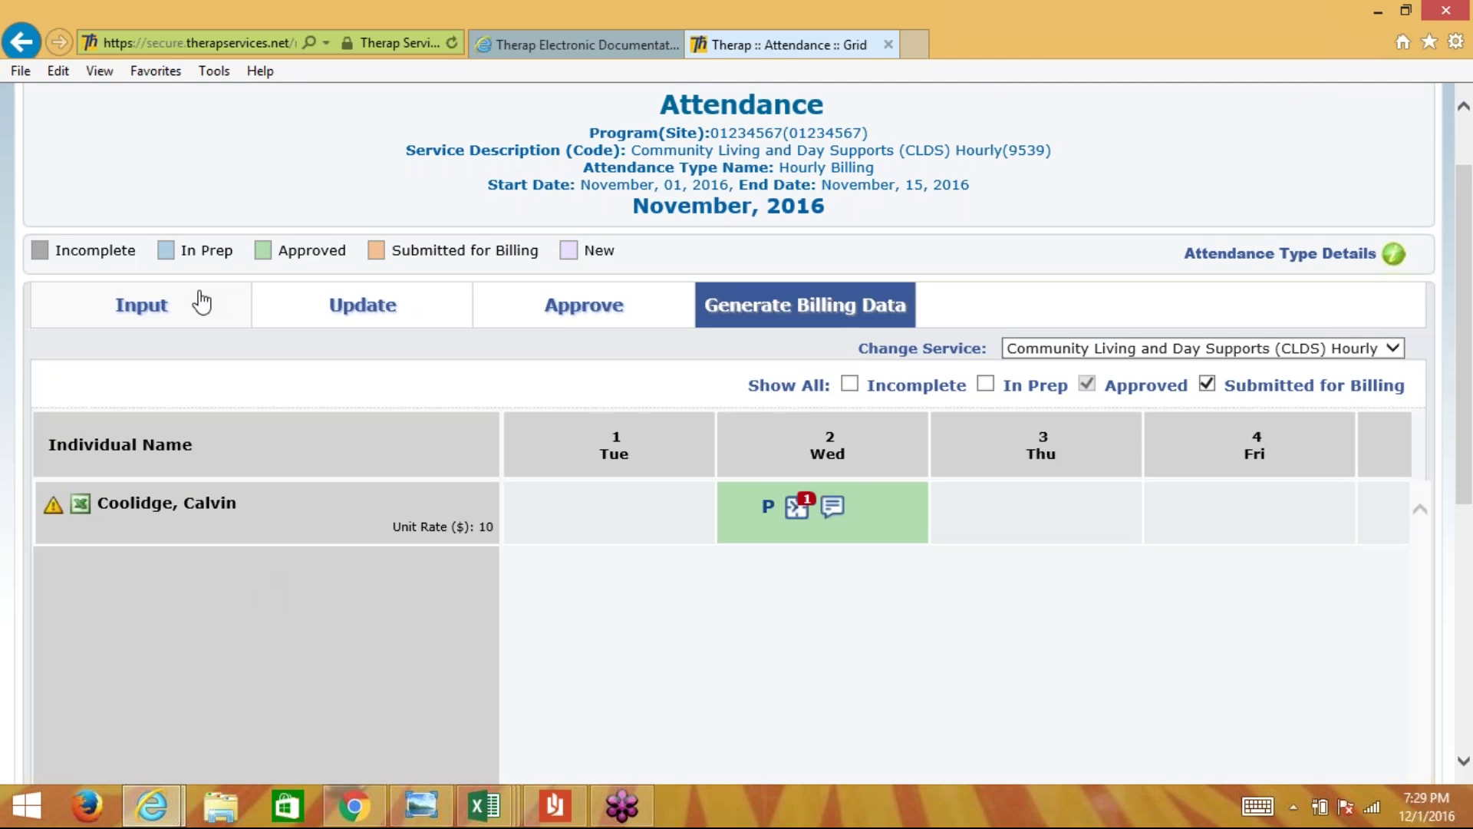
# - Return to the Input grid with Approved and Submitted for Billing entries also shown
pyautogui.click(146, 308)
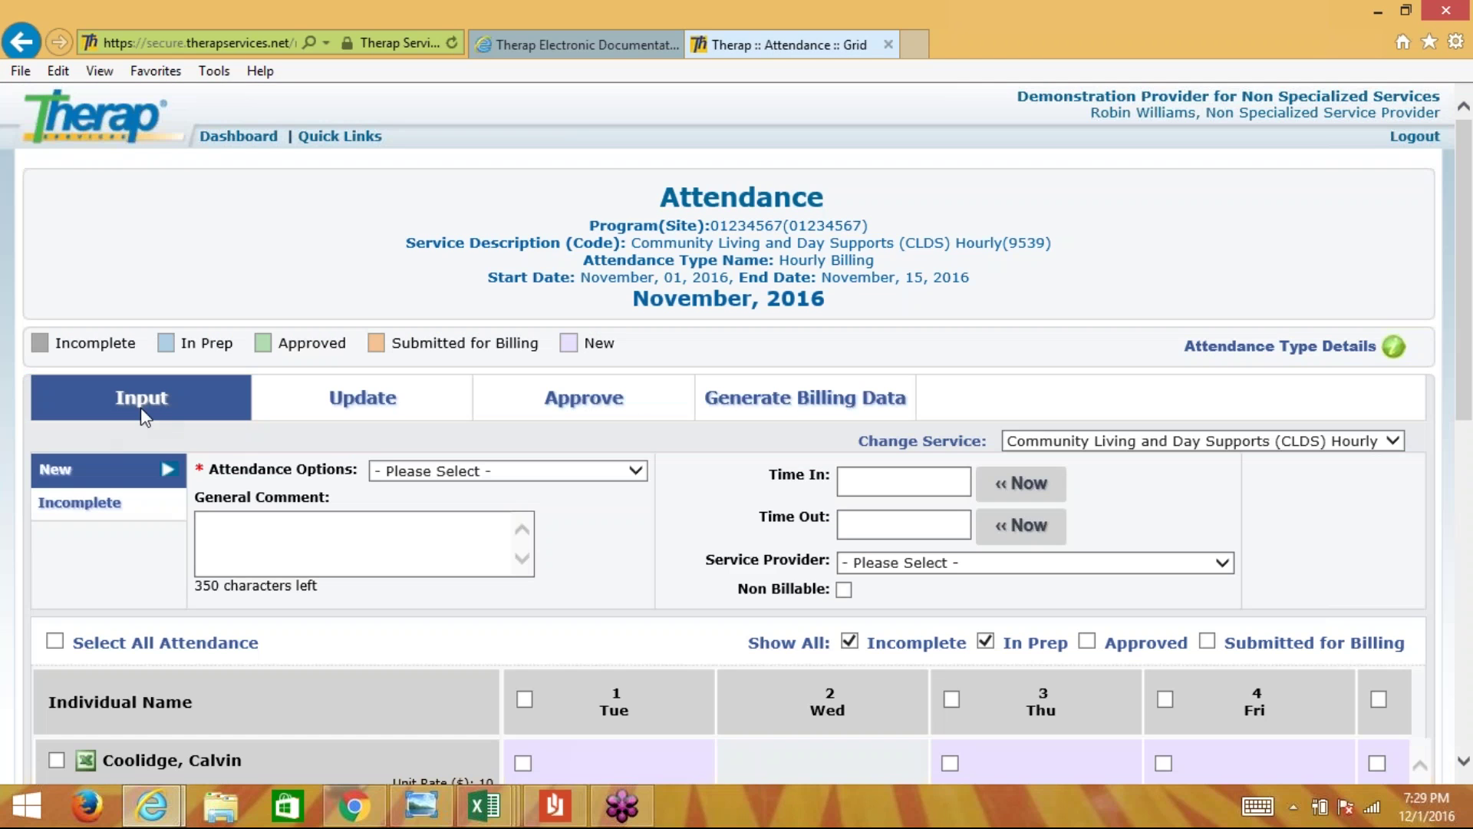
pyautogui.scroll(-3, 205, 258)
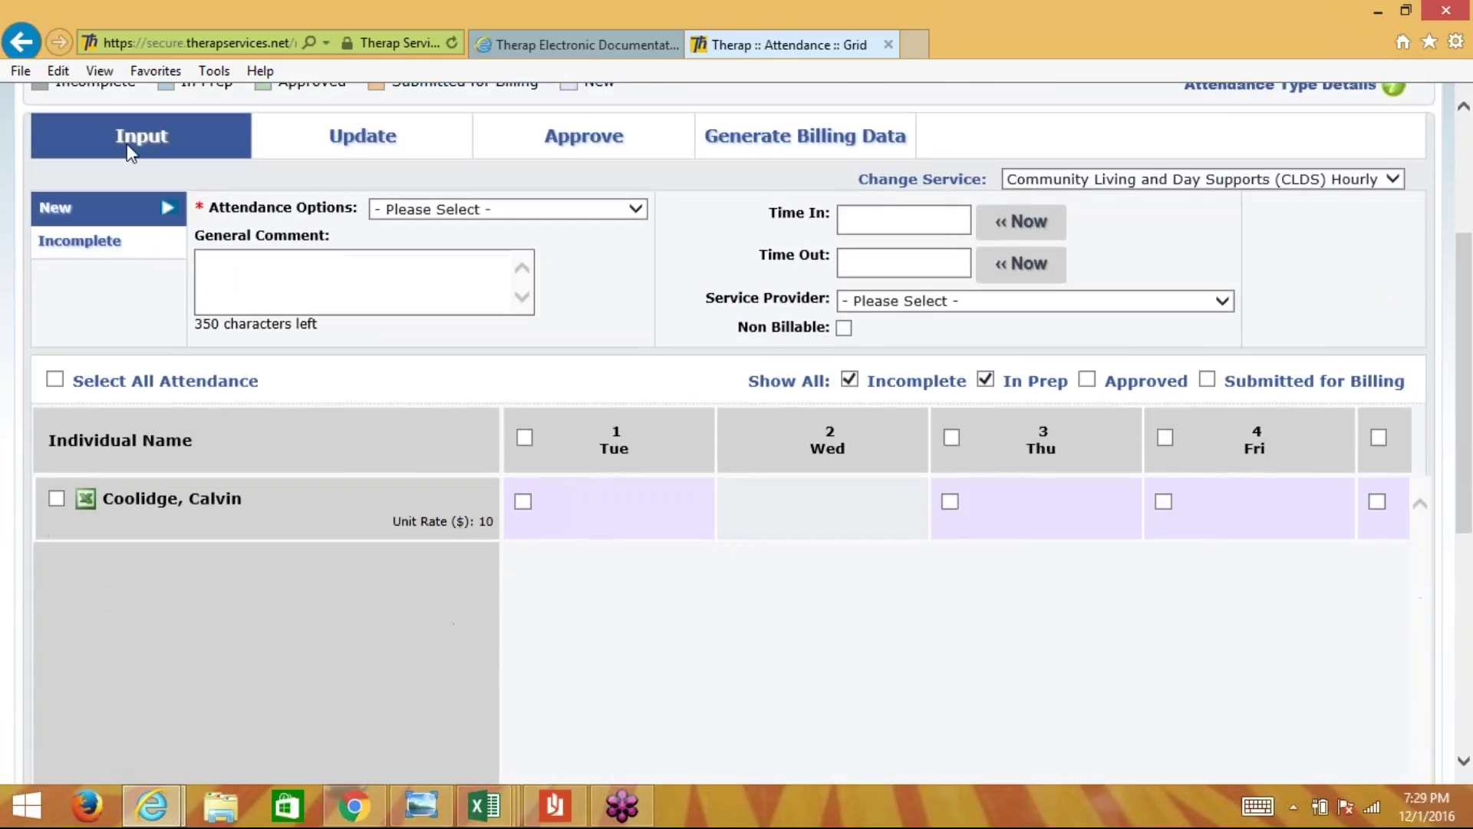
pyautogui.scroll(-1, 483, 476)
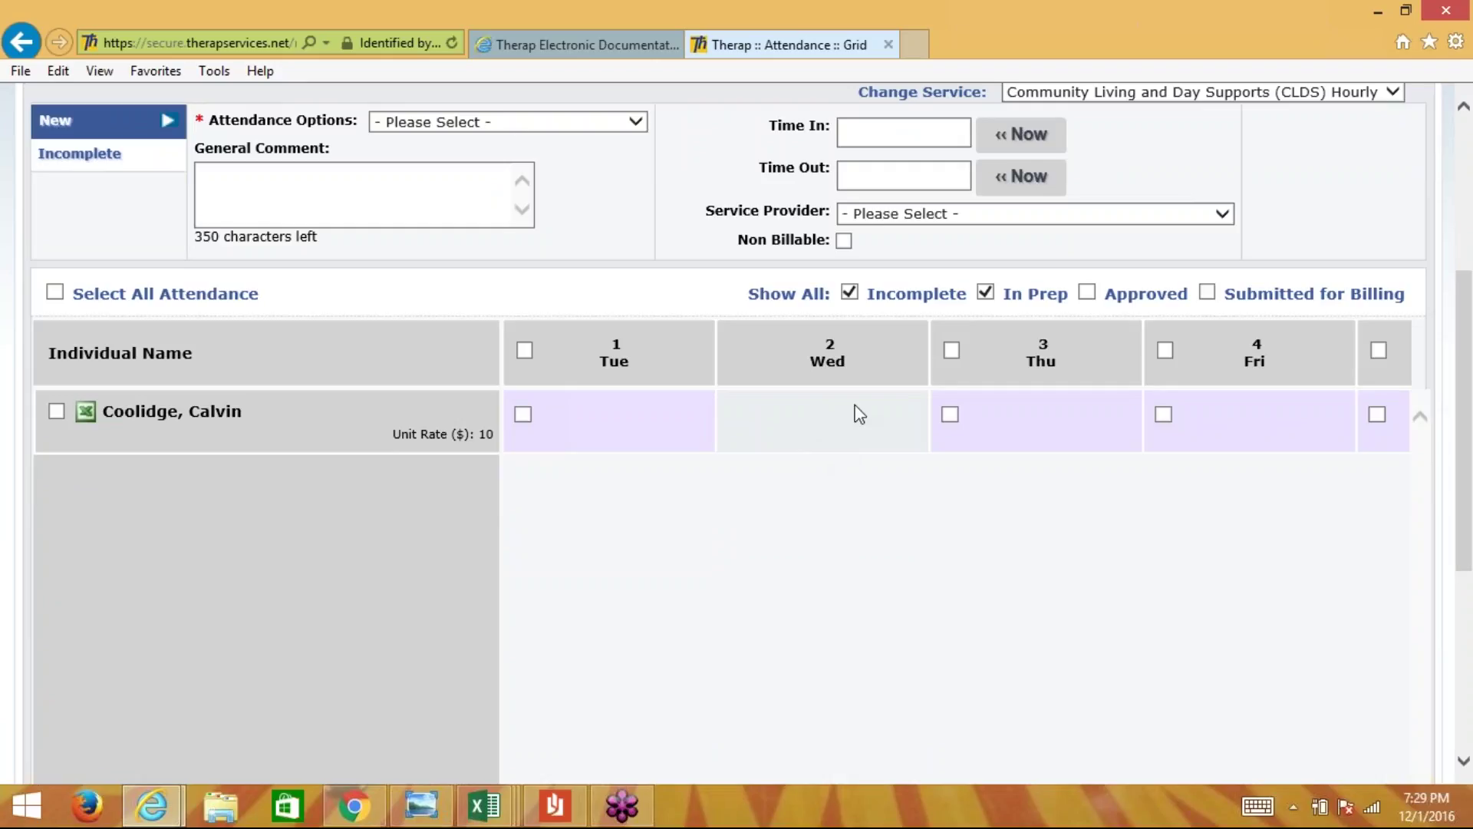
pyautogui.click(1087, 292)
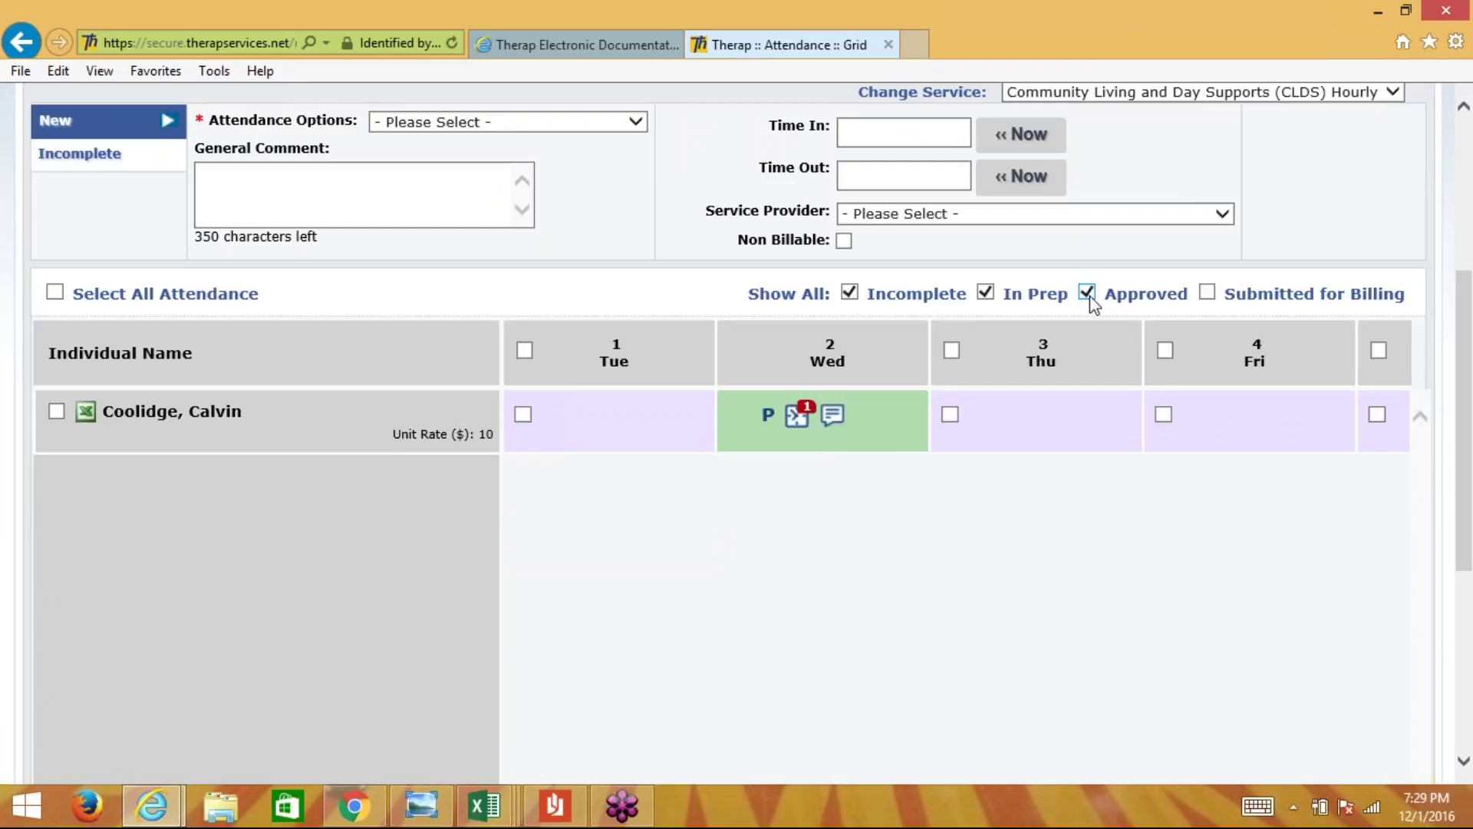
pyautogui.click(1208, 293)
pyautogui.scroll(1, 952, 575)
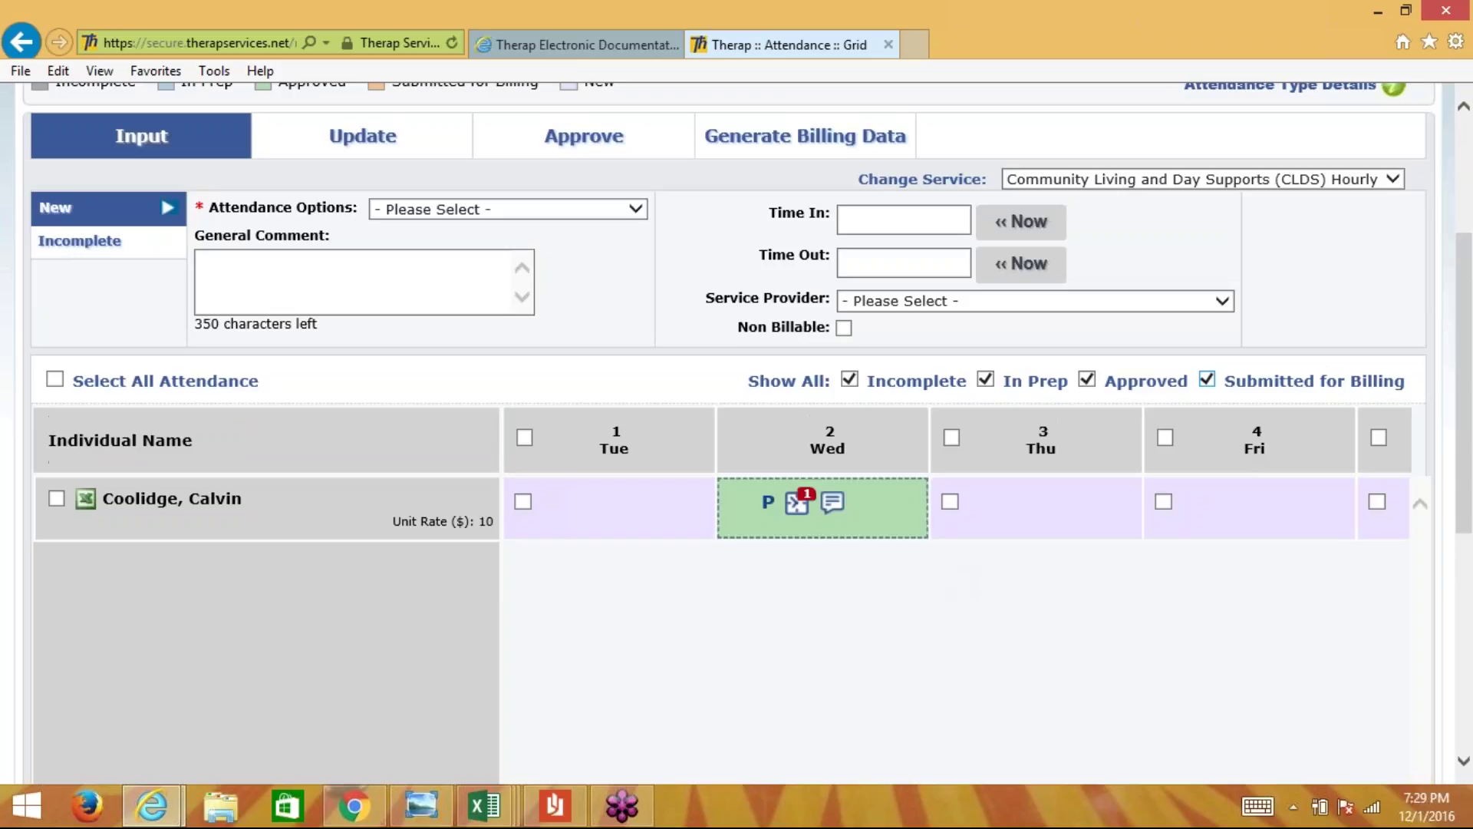
pyautogui.scroll(-2, 808, 606)
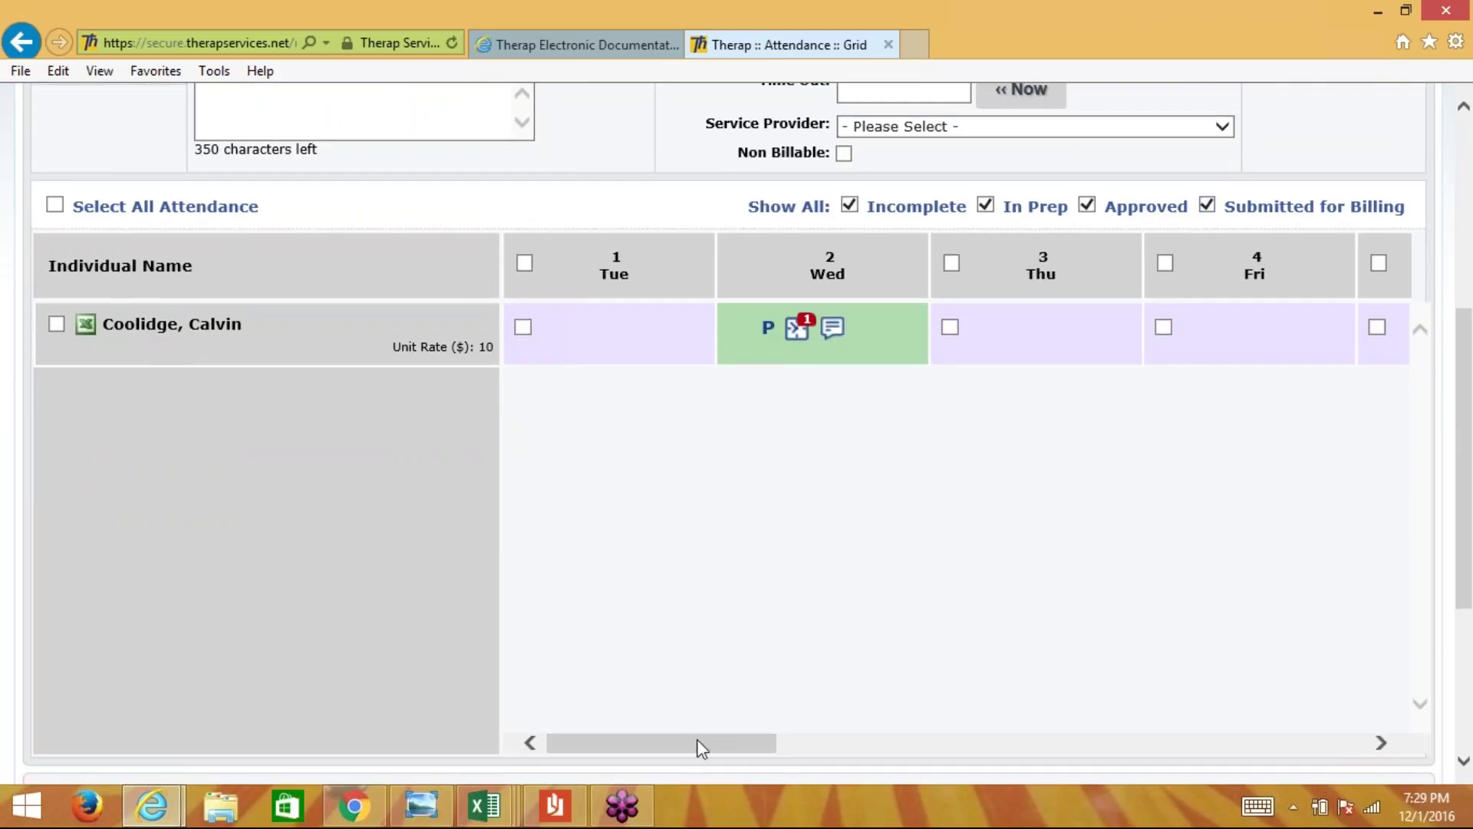
pyautogui.moveTo(697, 738); pyautogui.dragTo(990, 733)
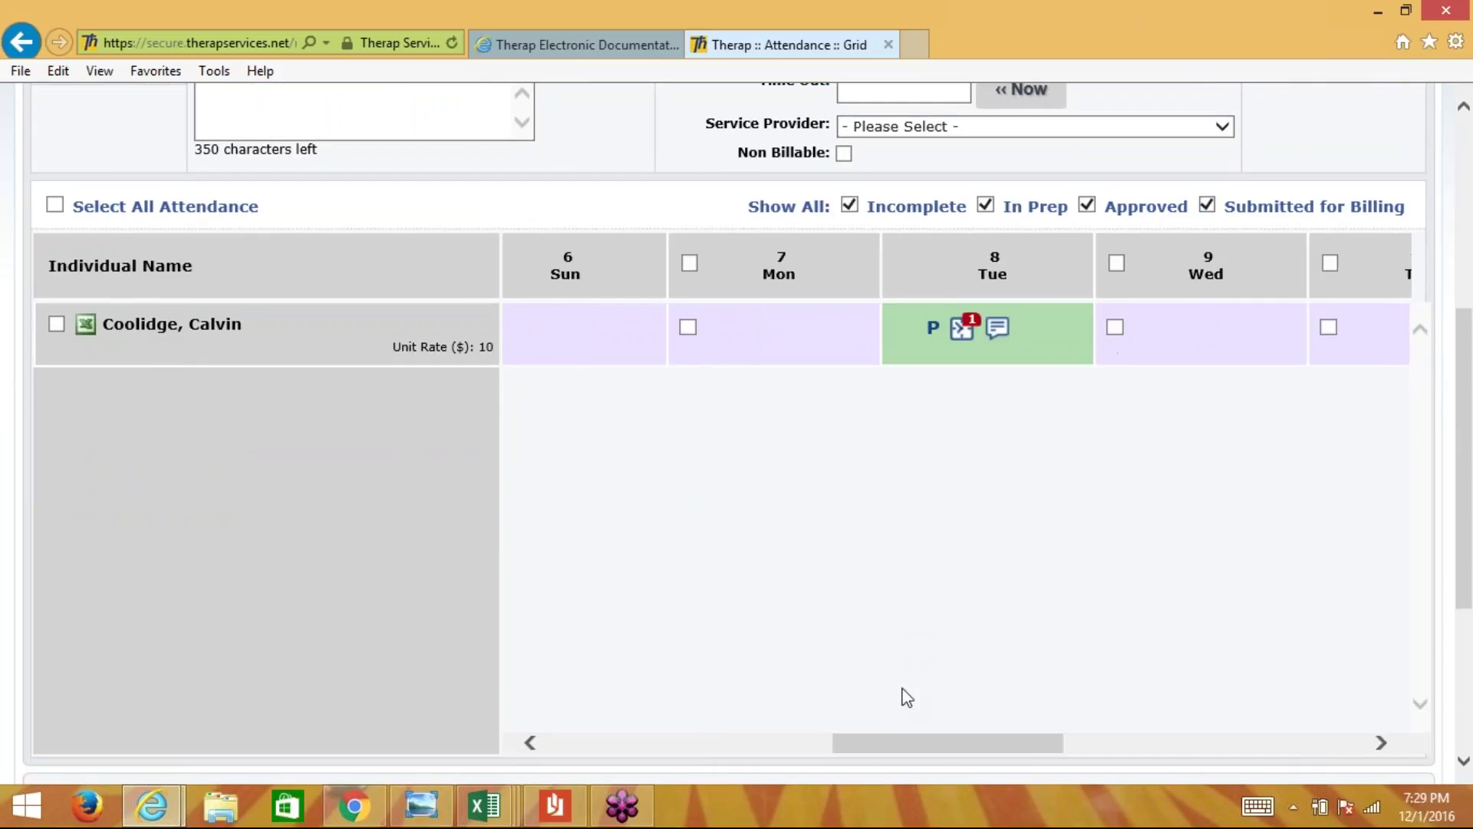
pyautogui.moveTo(891, 743); pyautogui.dragTo(401, 674)
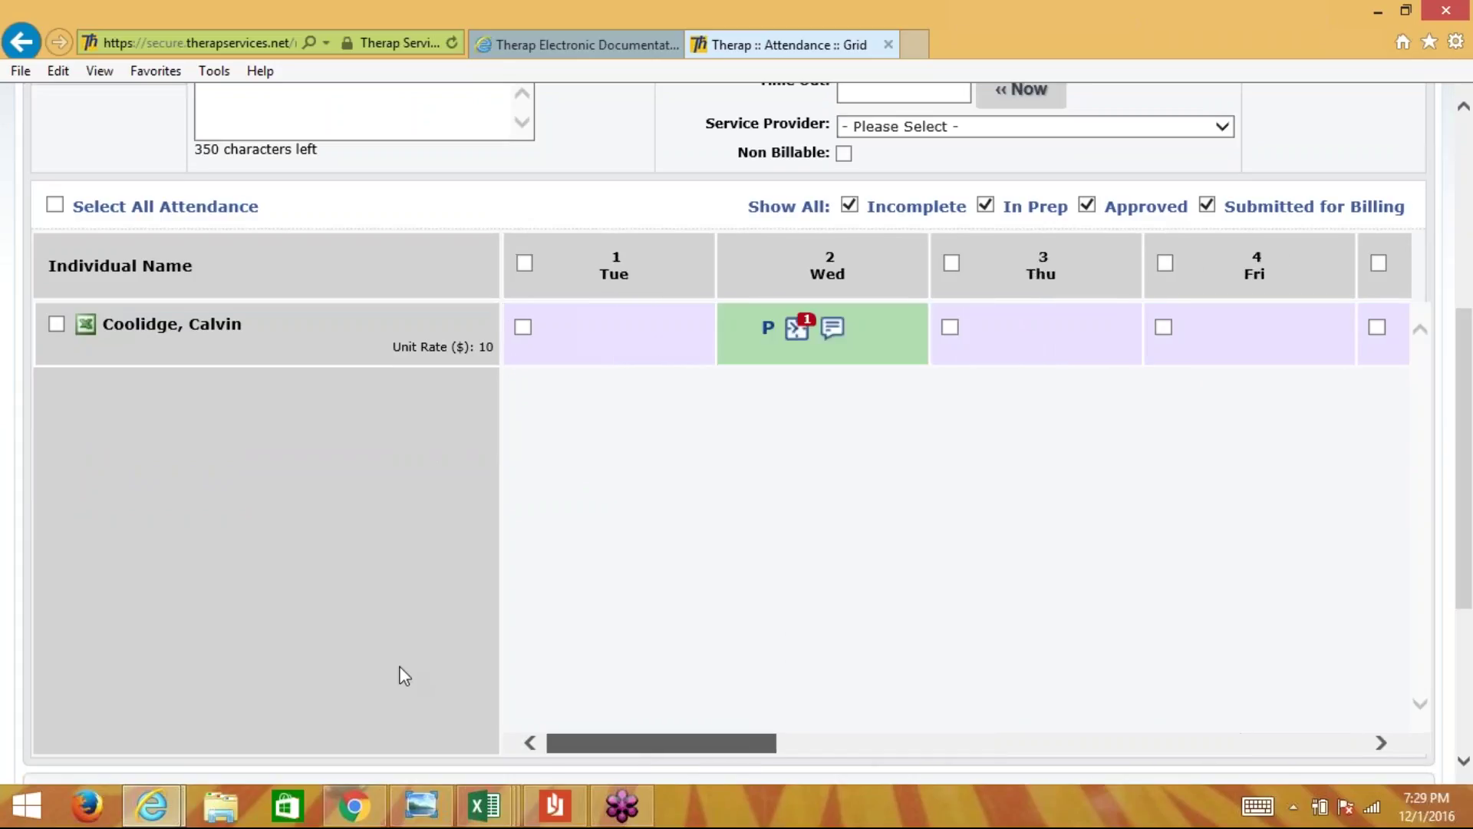
pyautogui.scroll(3, 507, 503)
pyautogui.scroll(-1, 507, 503)
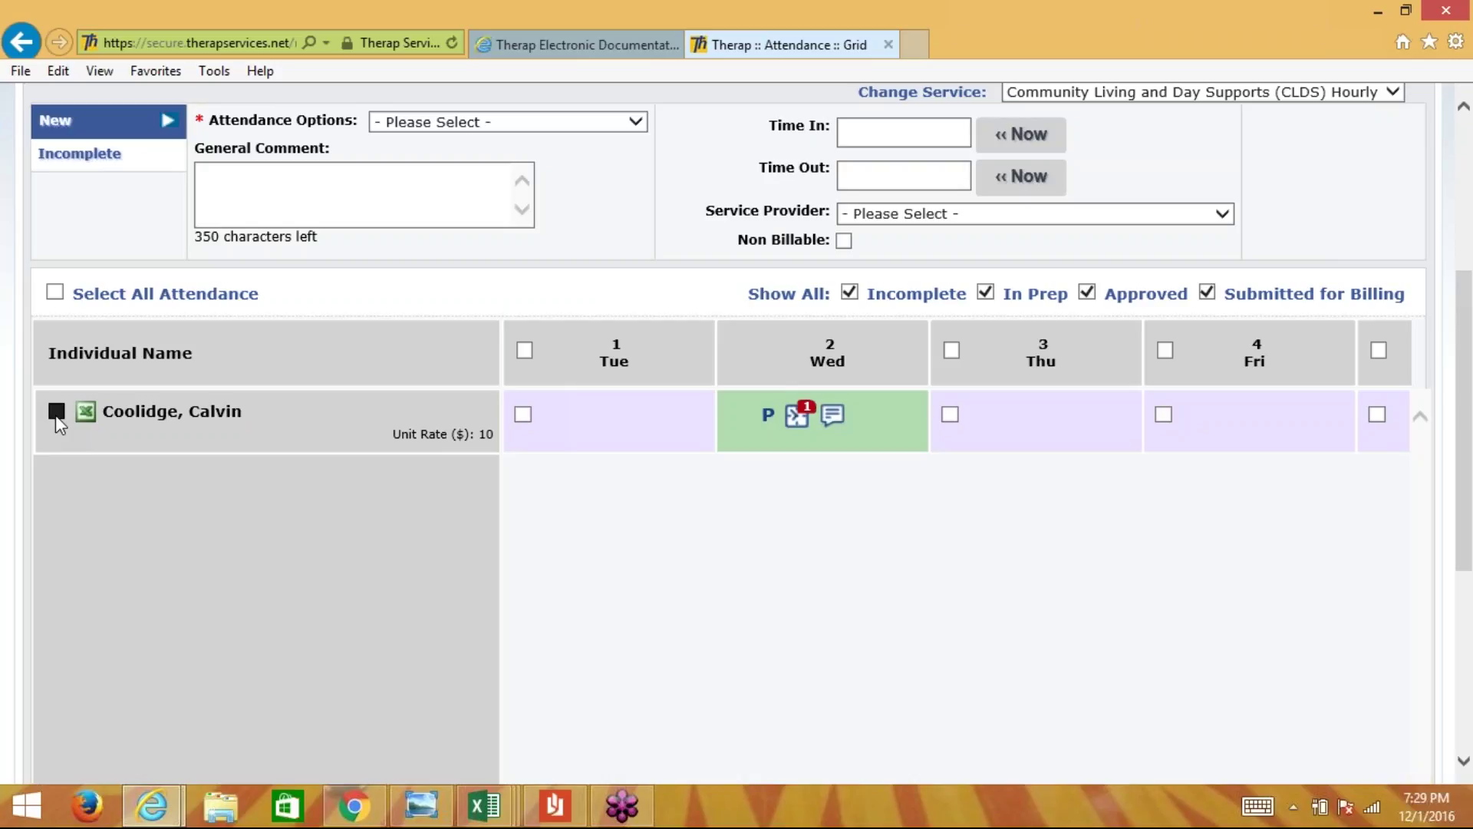
# - Select all the individual's open days and choose Not Scheduled (N) - [Non Billable]
pyautogui.click(55, 414)
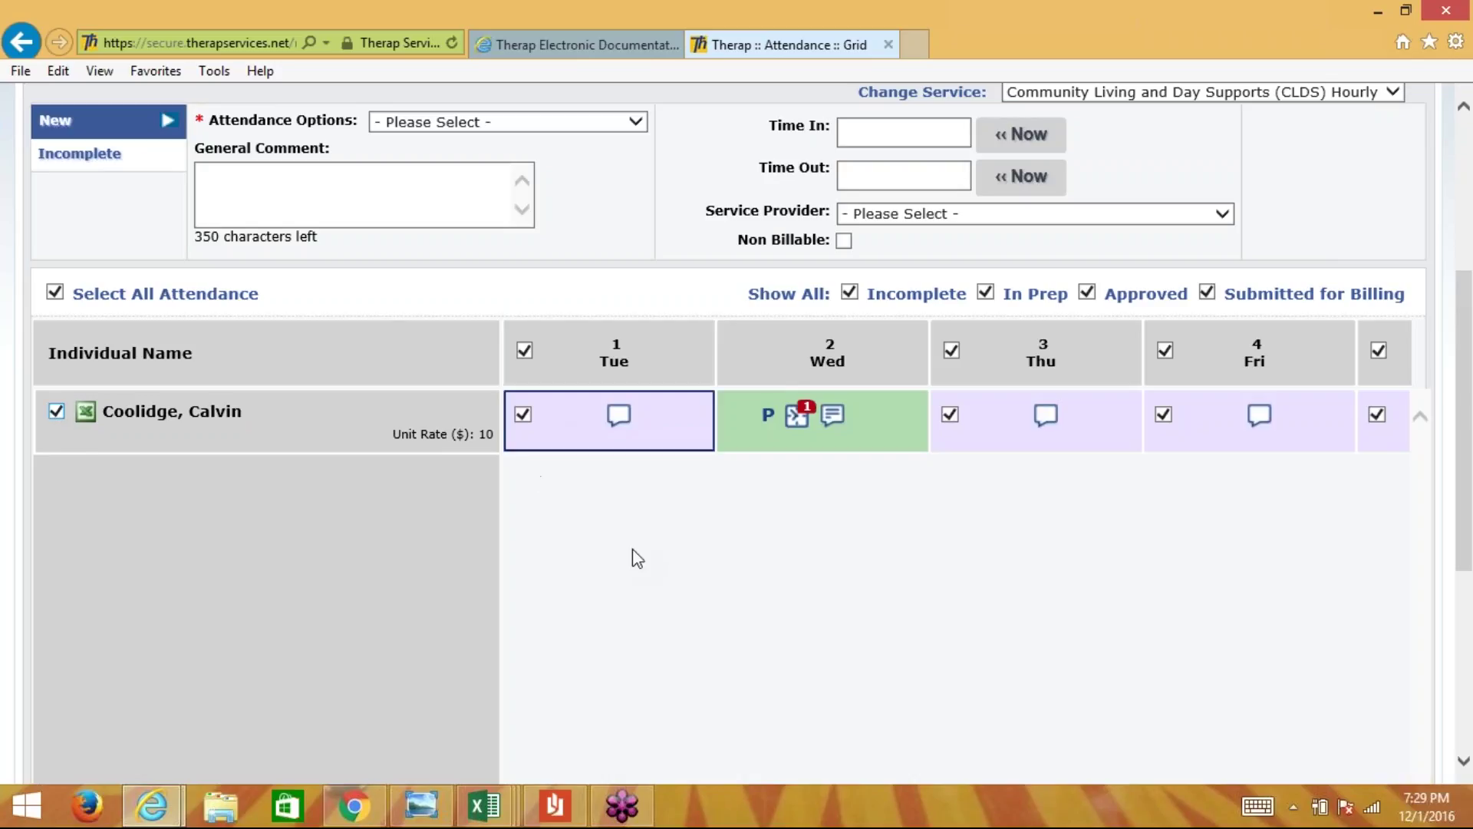
pyautogui.hscroll(10, 632, 549)
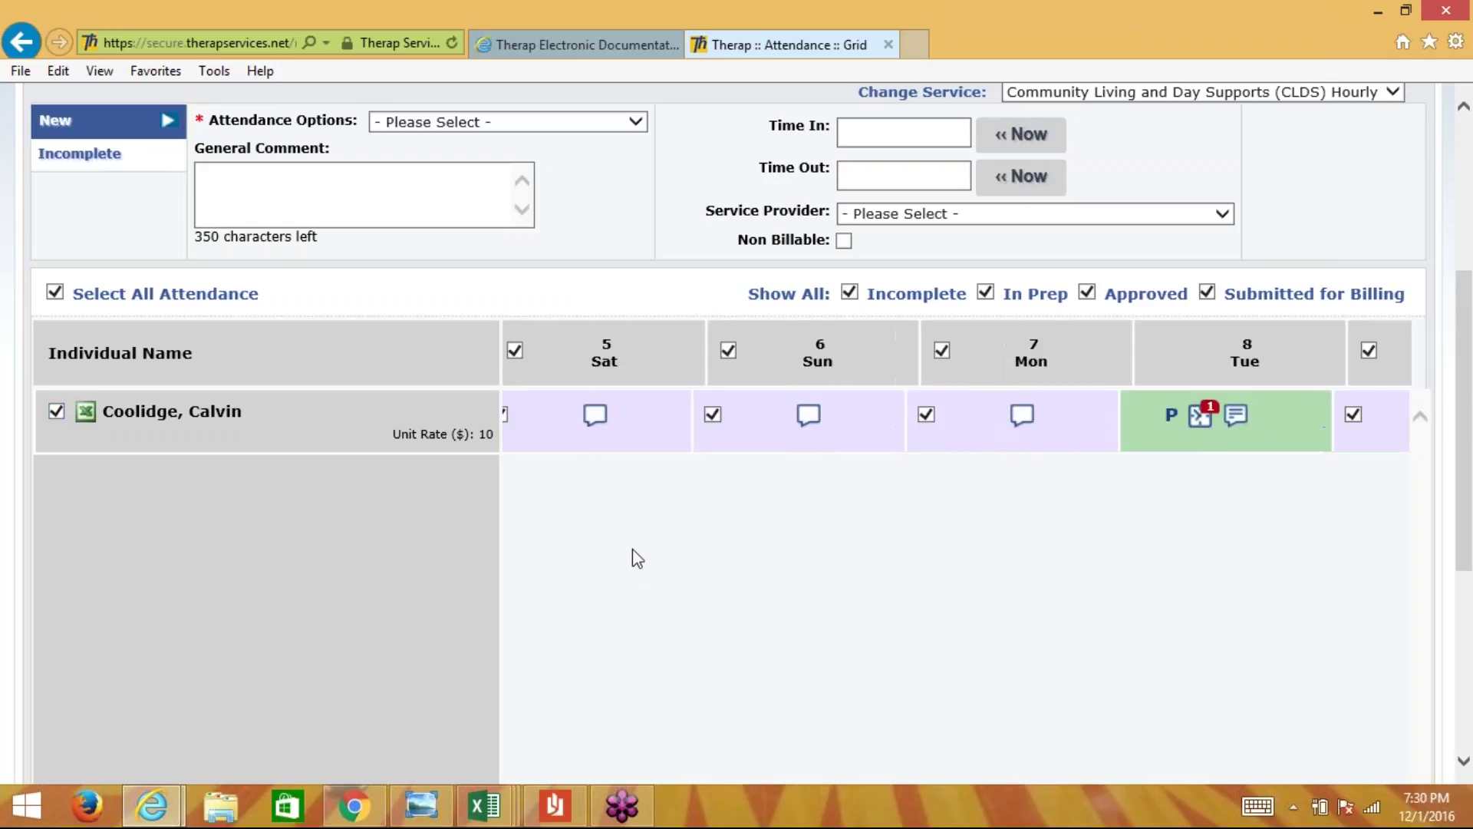
pyautogui.hscroll(8, 632, 550)
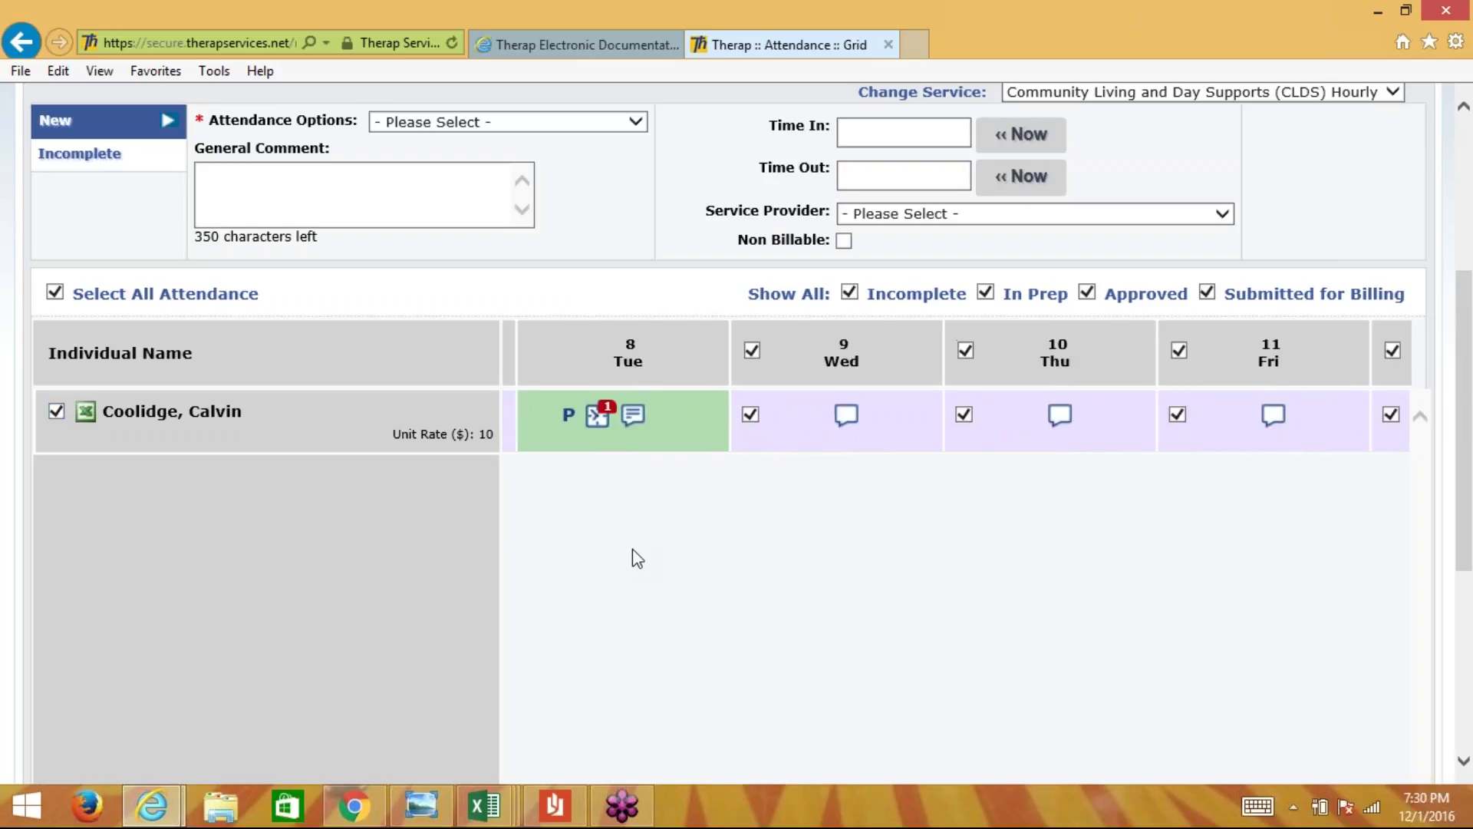
pyautogui.hscroll(5, 632, 549)
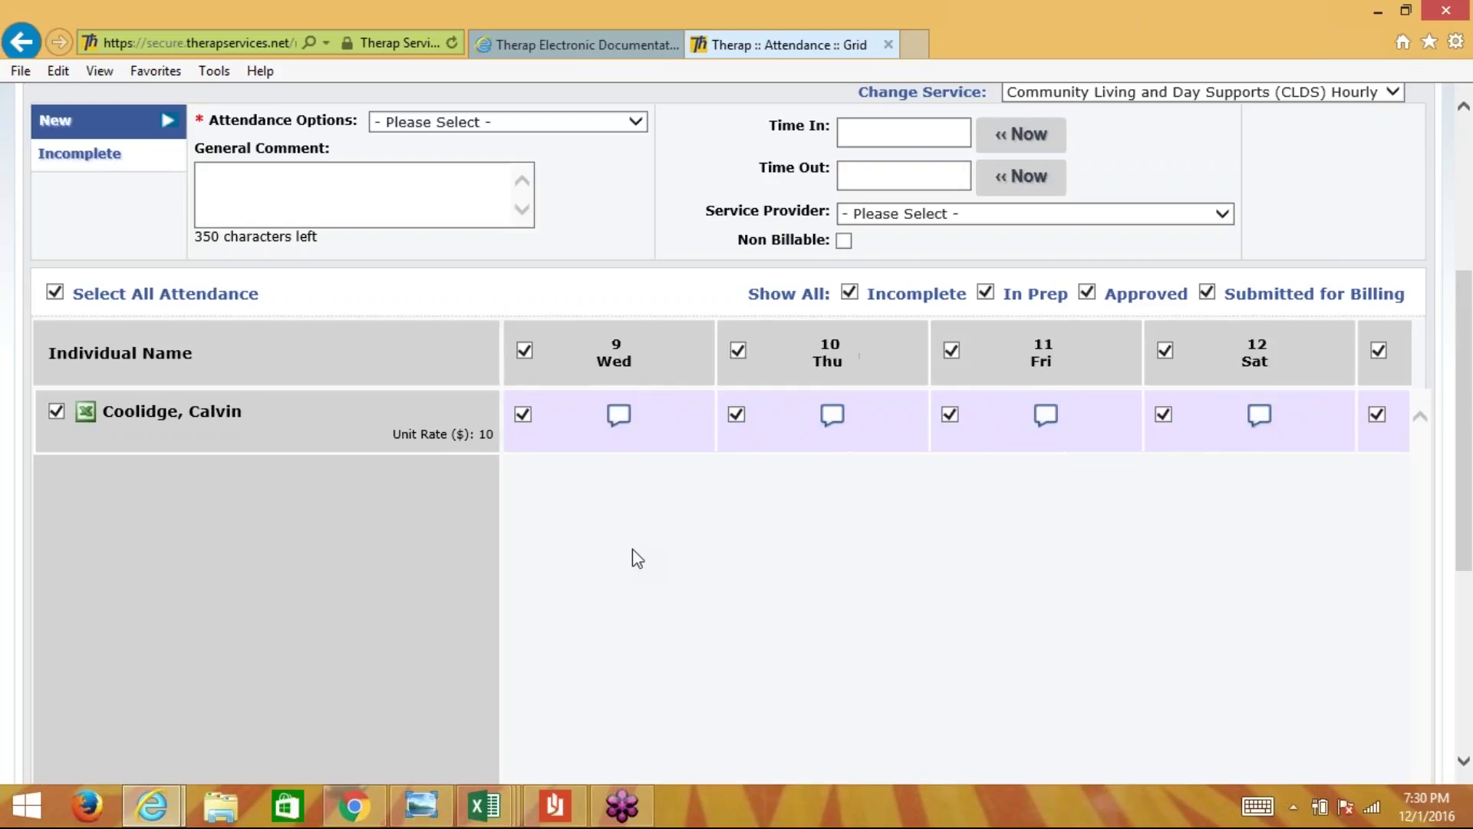
pyautogui.hscroll(6, 632, 549)
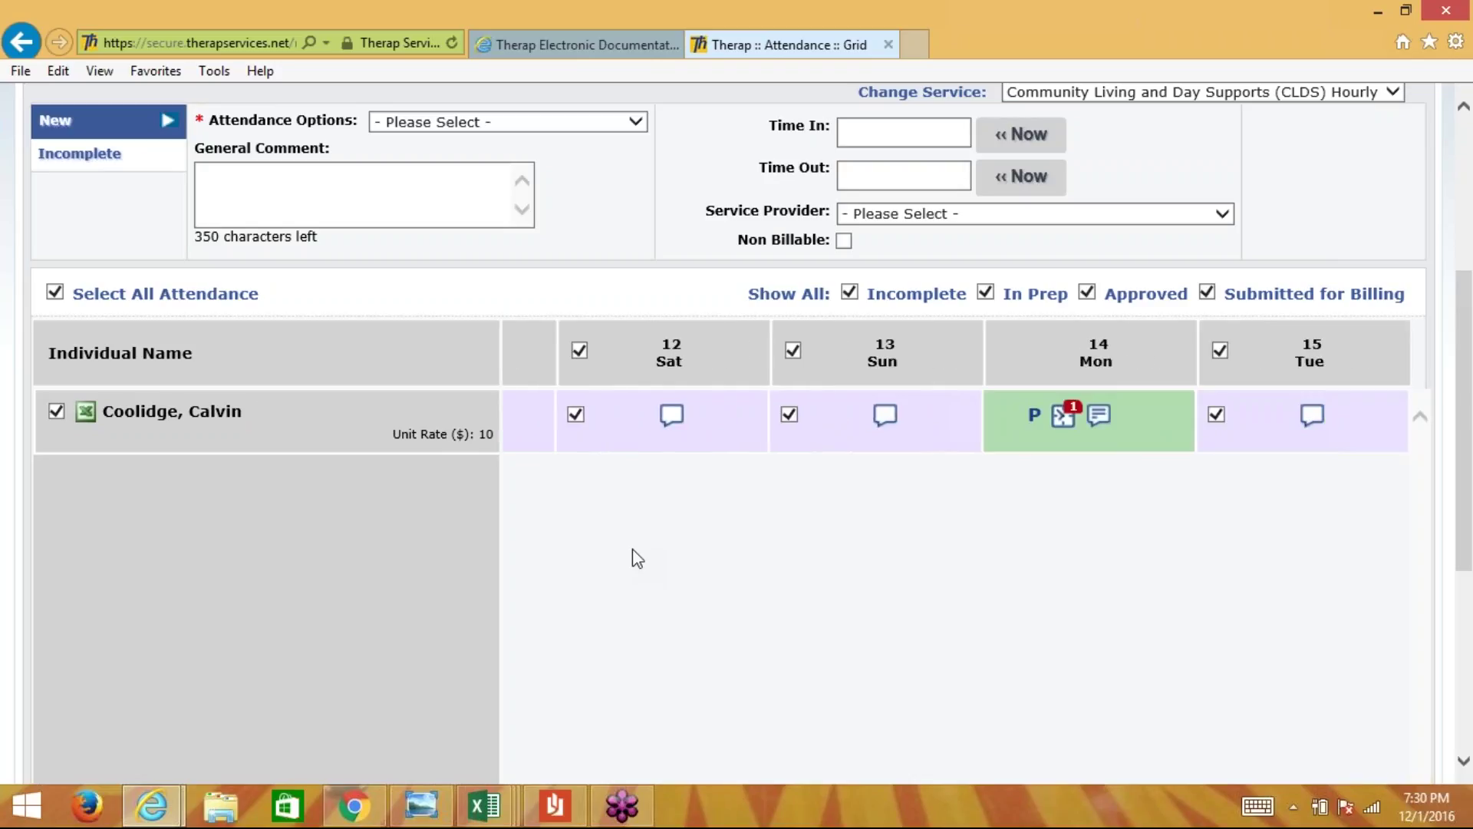
pyautogui.scroll(-1, 632, 549)
pyautogui.moveTo(1207, 746); pyautogui.dragTo(568, 661)
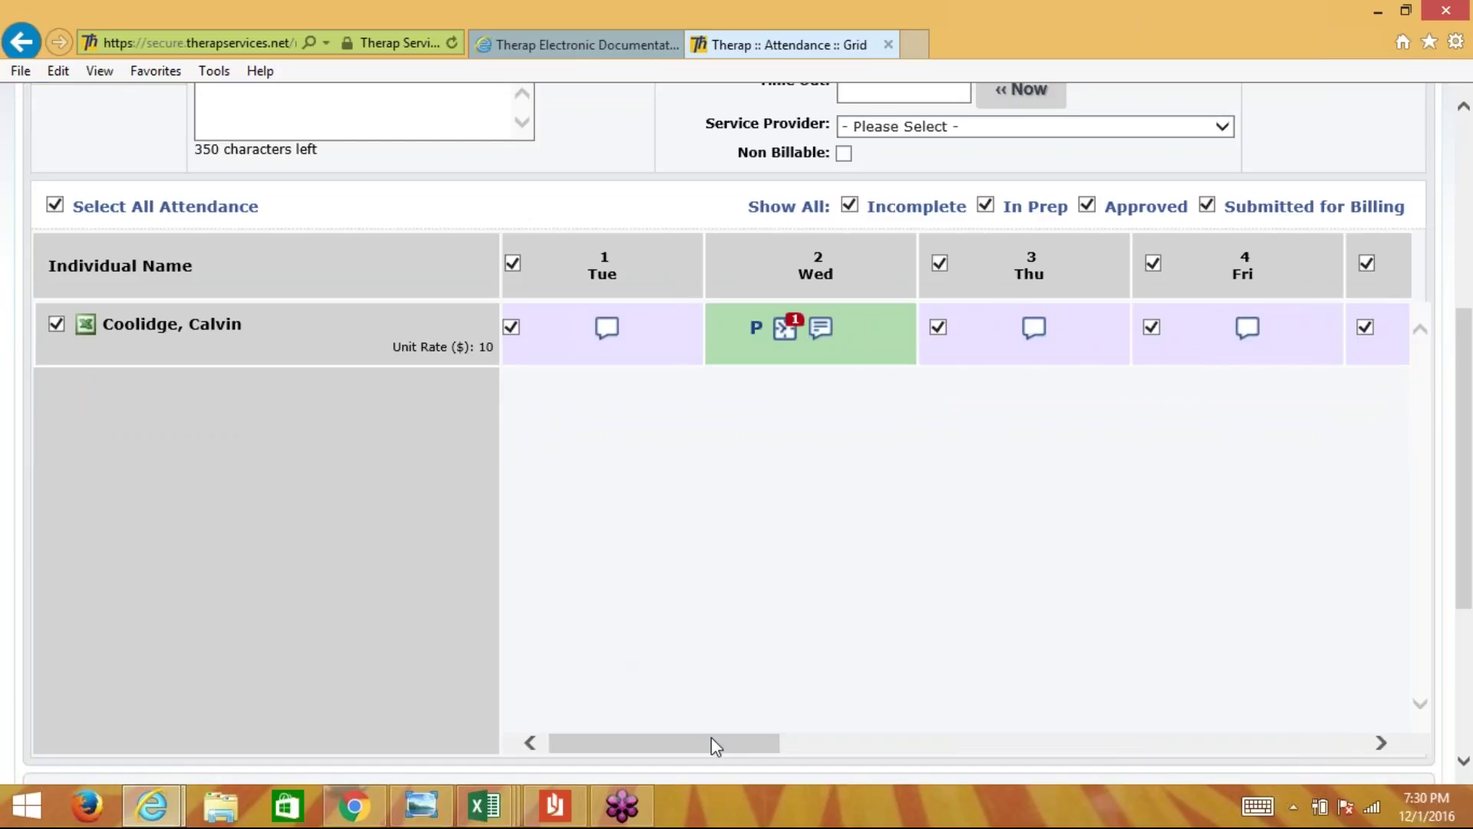
pyautogui.moveTo(710, 737); pyautogui.dragTo(429, 649)
pyautogui.scroll(2, 407, 631)
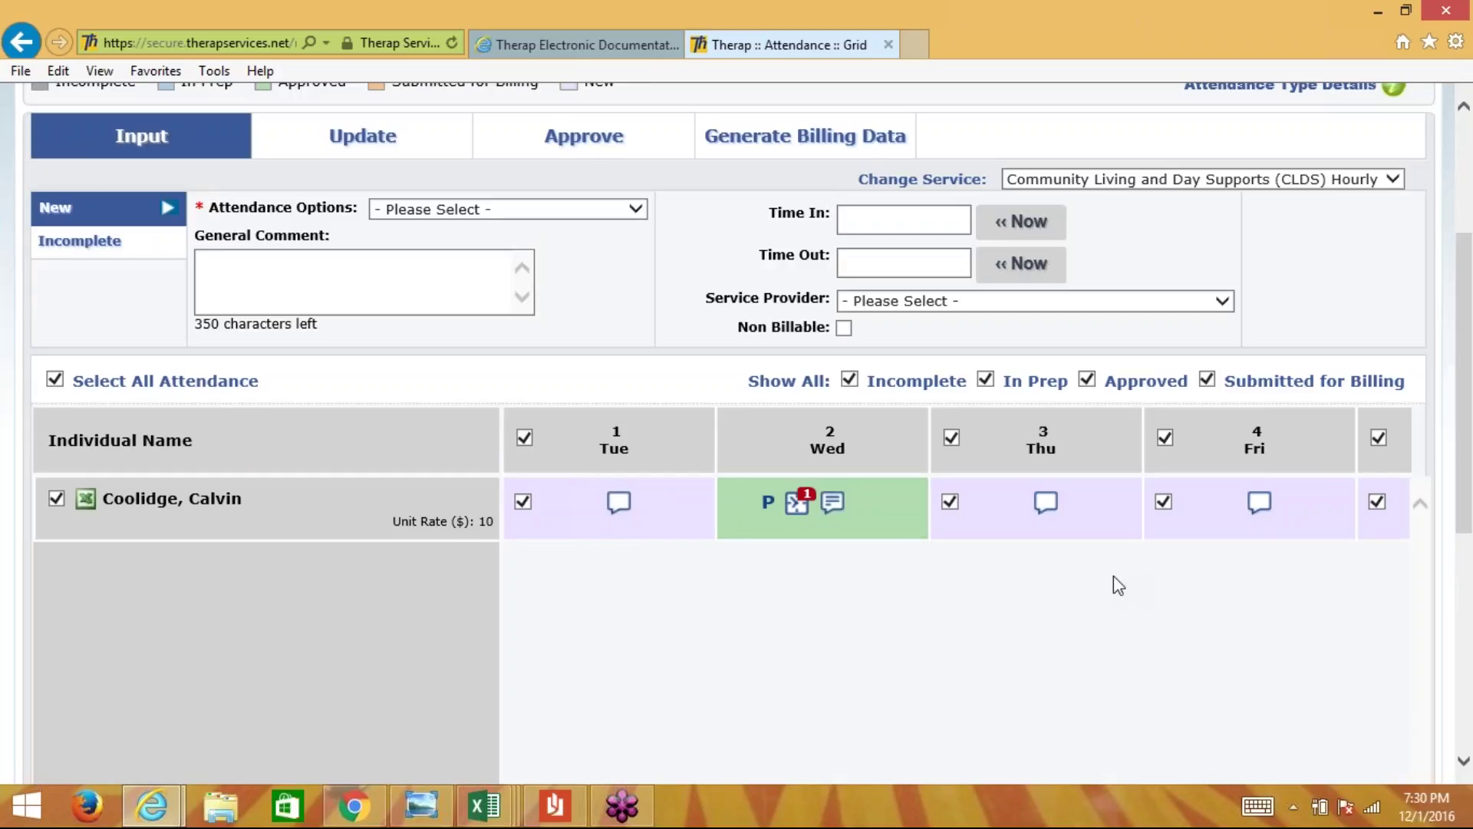
pyautogui.click(542, 210)
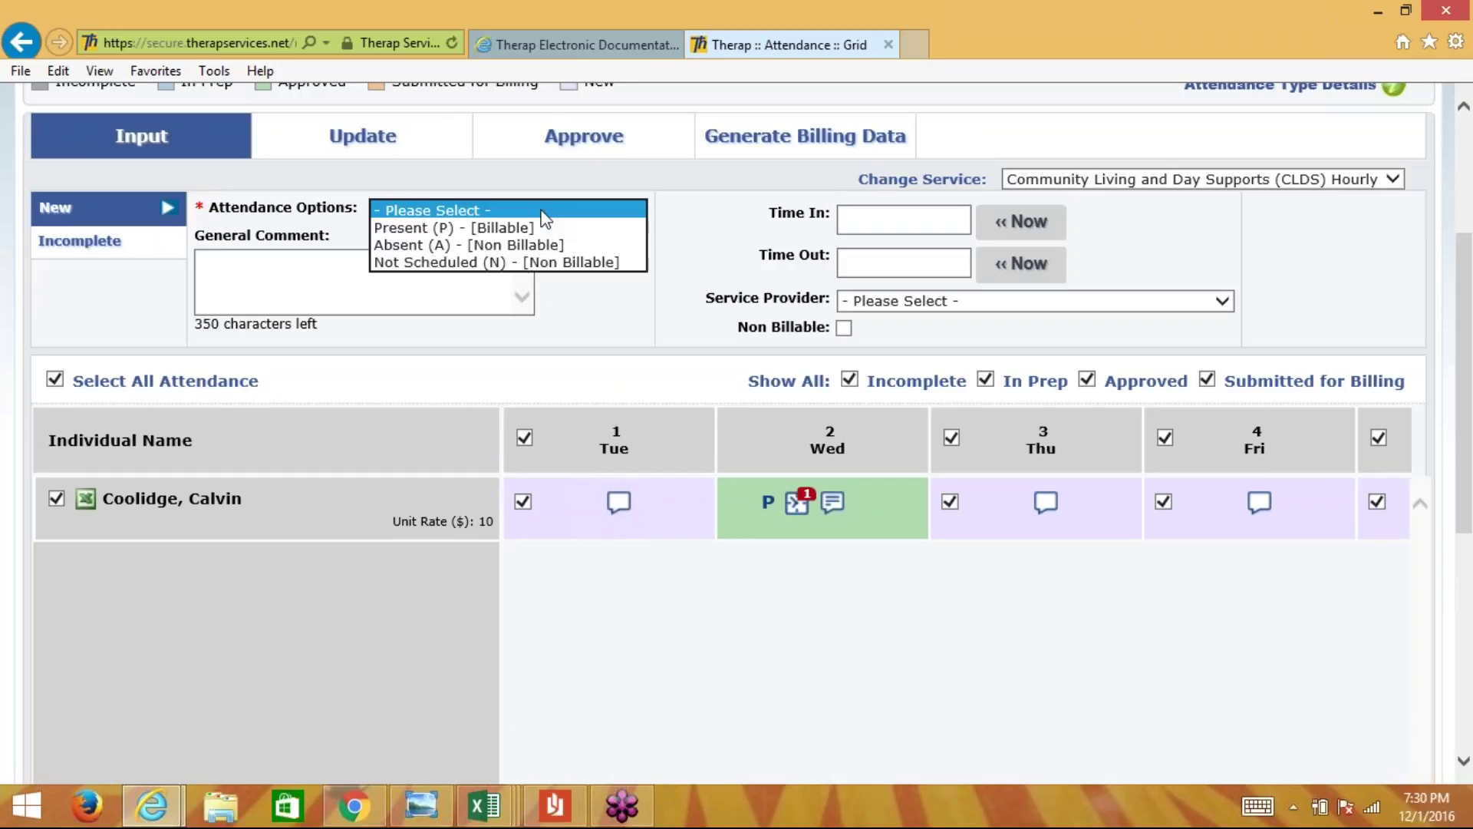
pyautogui.click(526, 262)
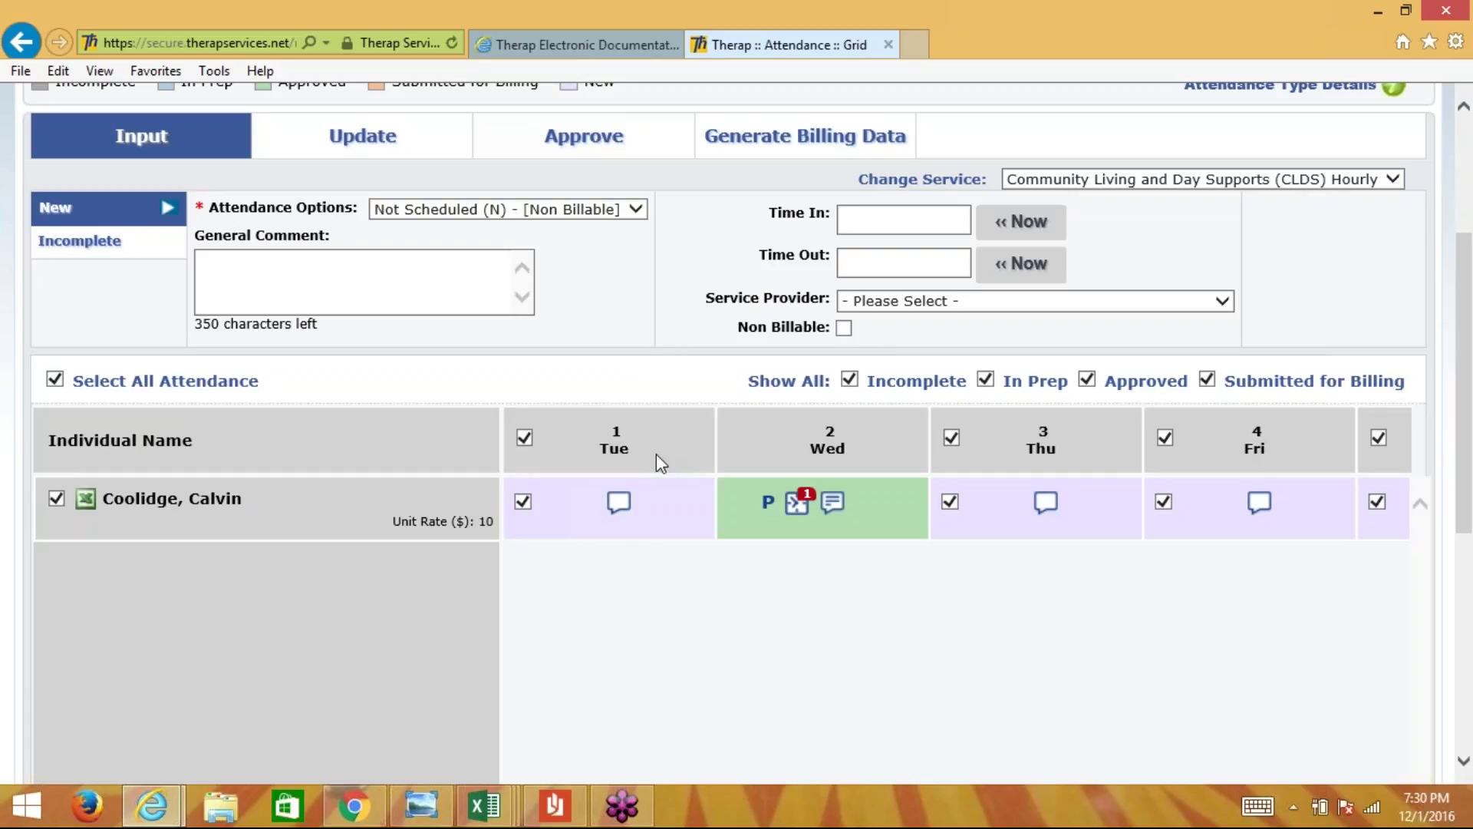
# - Toggle the individual's row checkbox to reselect every day and reconfirm Not Scheduled (N)
pyautogui.scroll(-1, 656, 453)
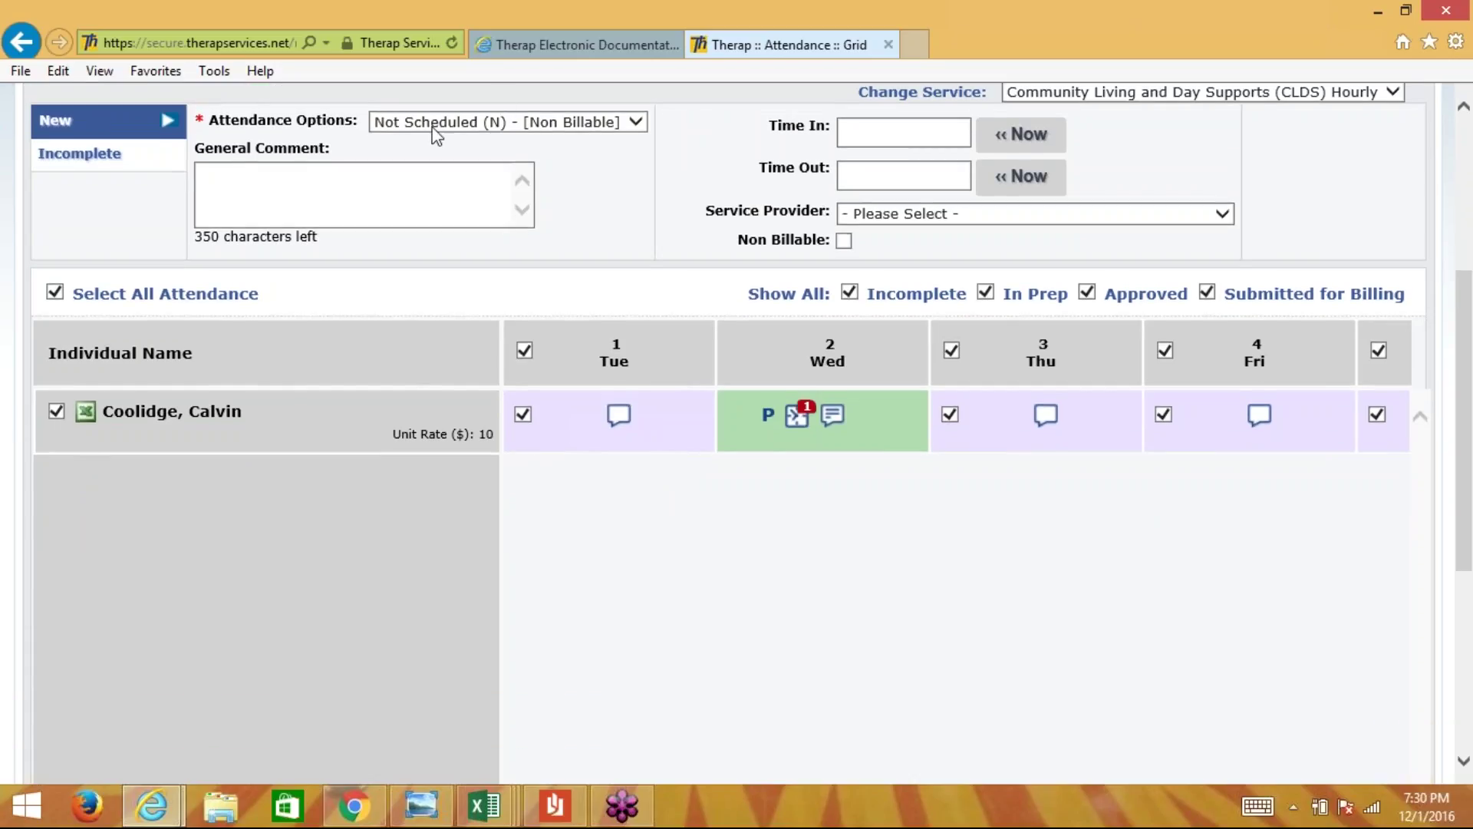
pyautogui.scroll(-3, 1044, 551)
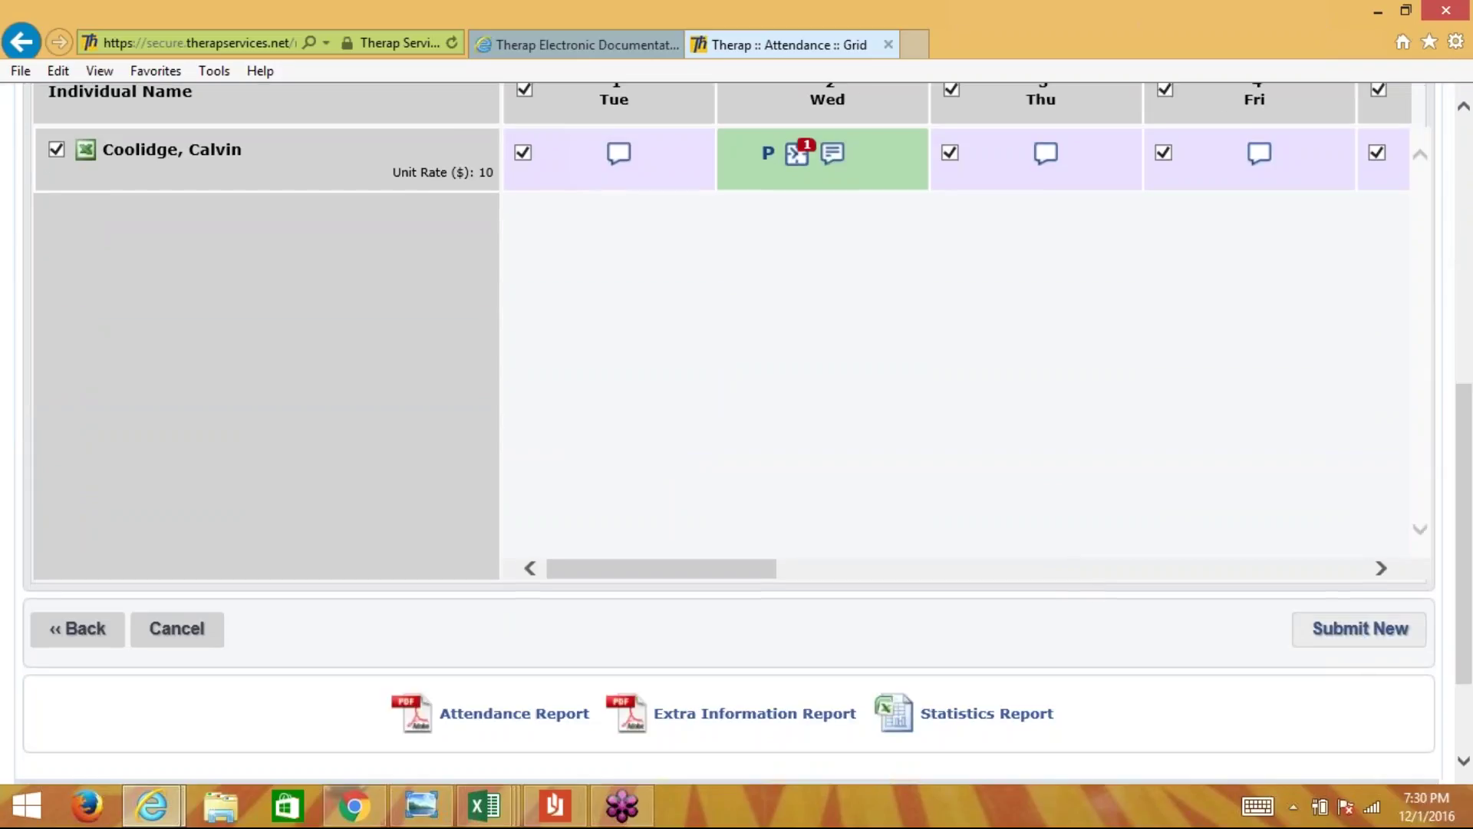
pyautogui.moveTo(1468, 506); pyautogui.dragTo(1469, 395)
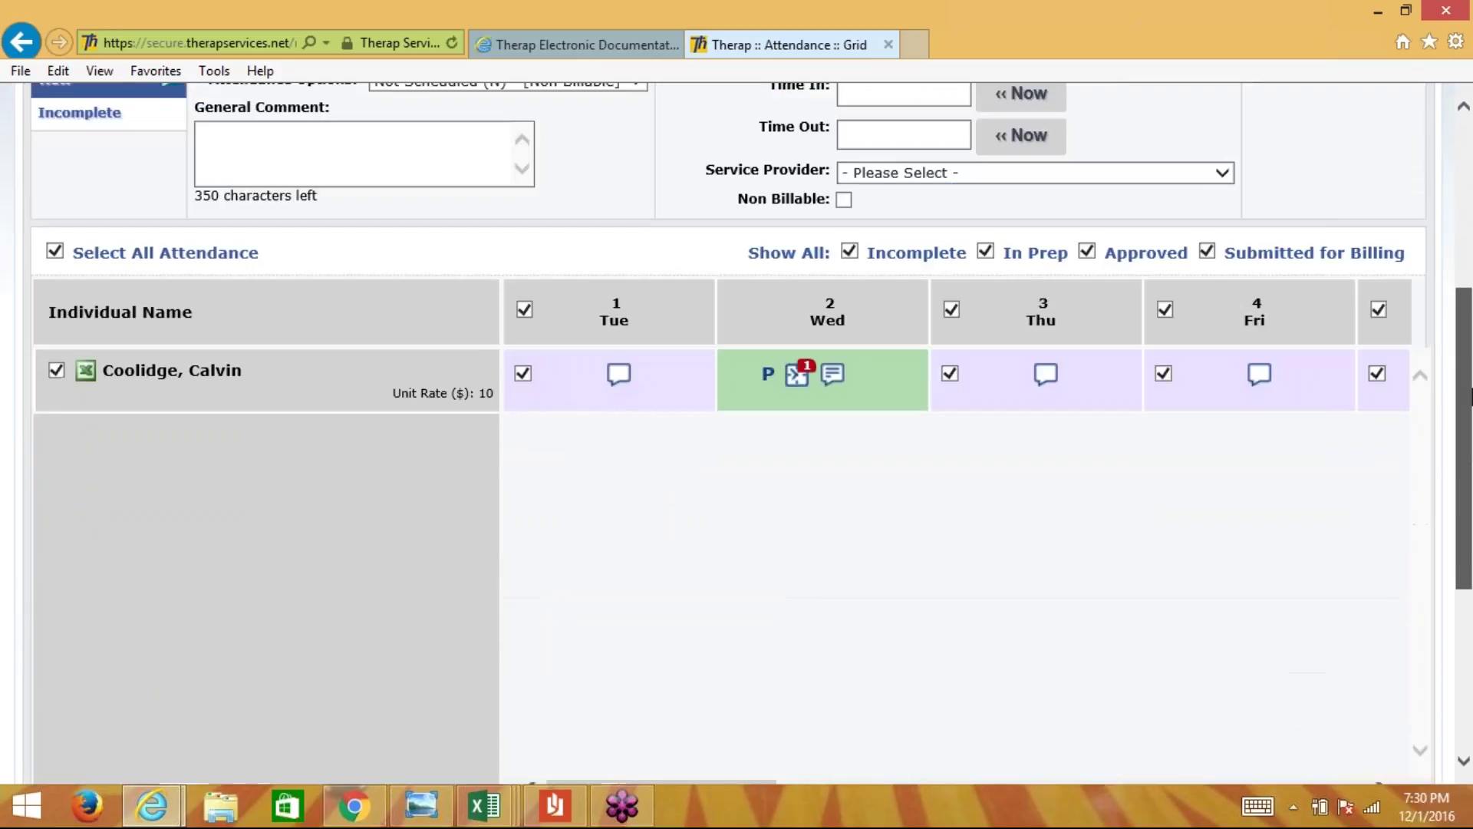
pyautogui.click(50, 372)
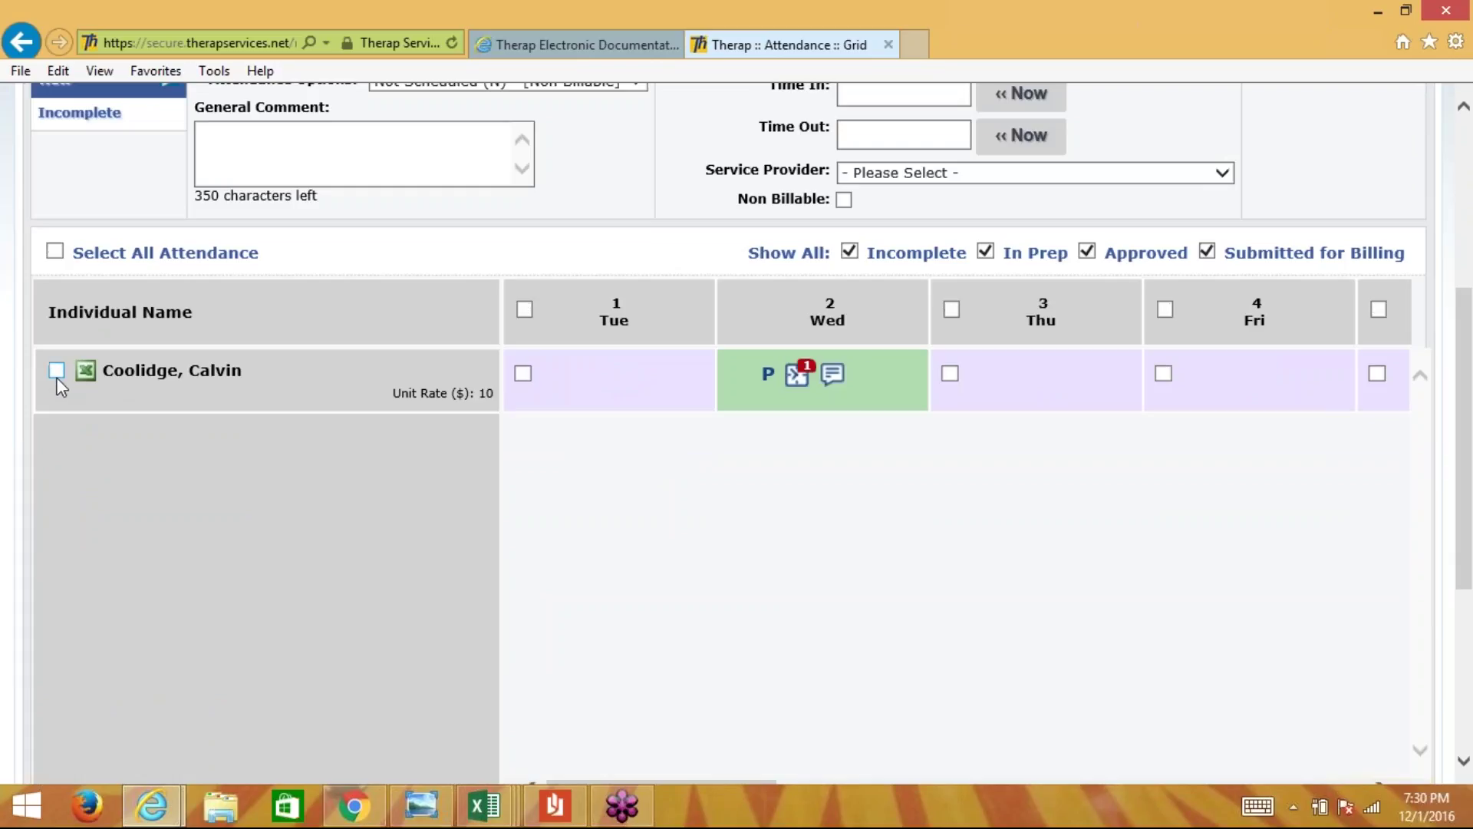
pyautogui.click(56, 372)
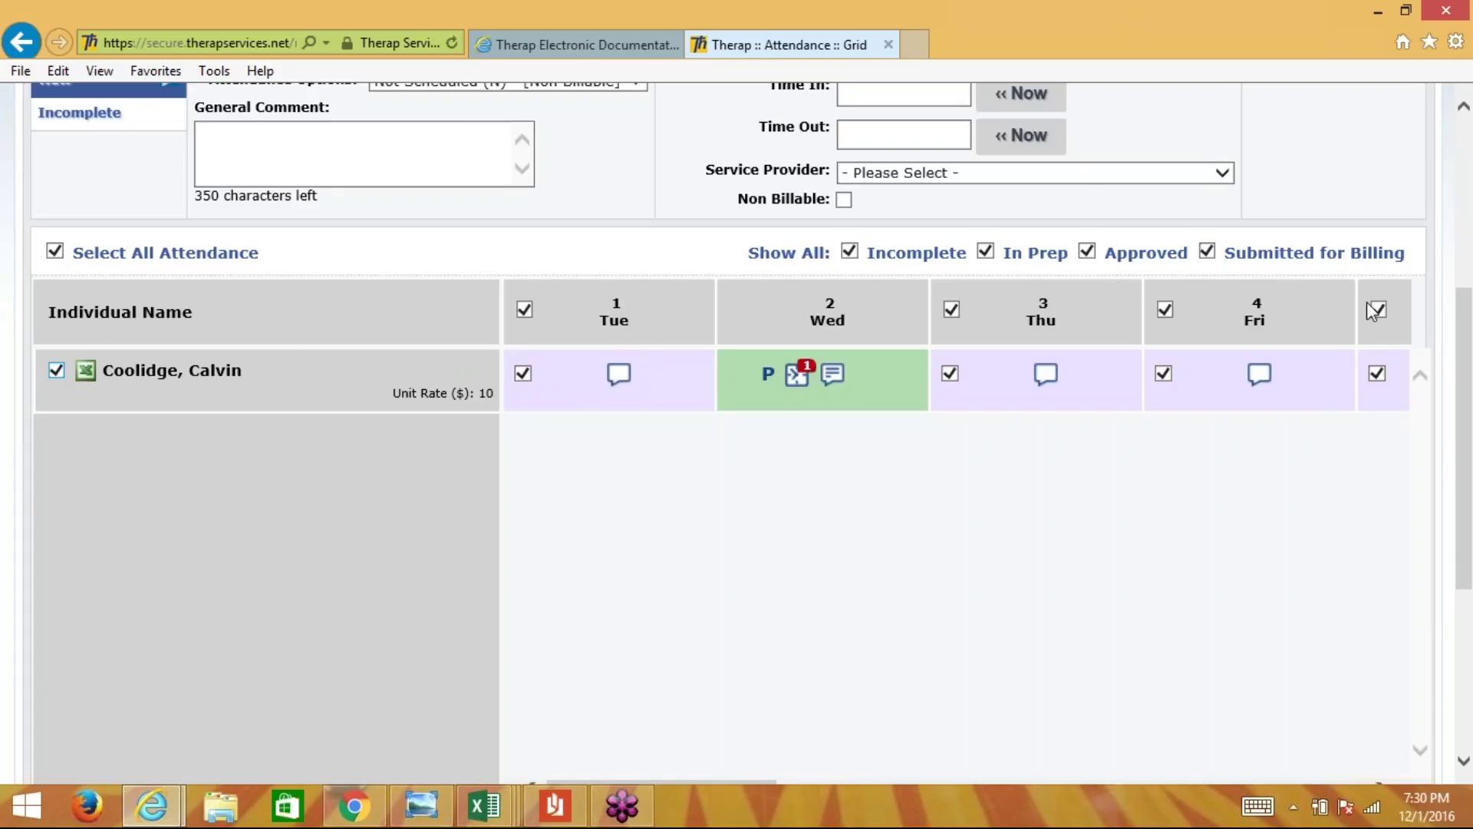
pyautogui.scroll(2, 1469, 430)
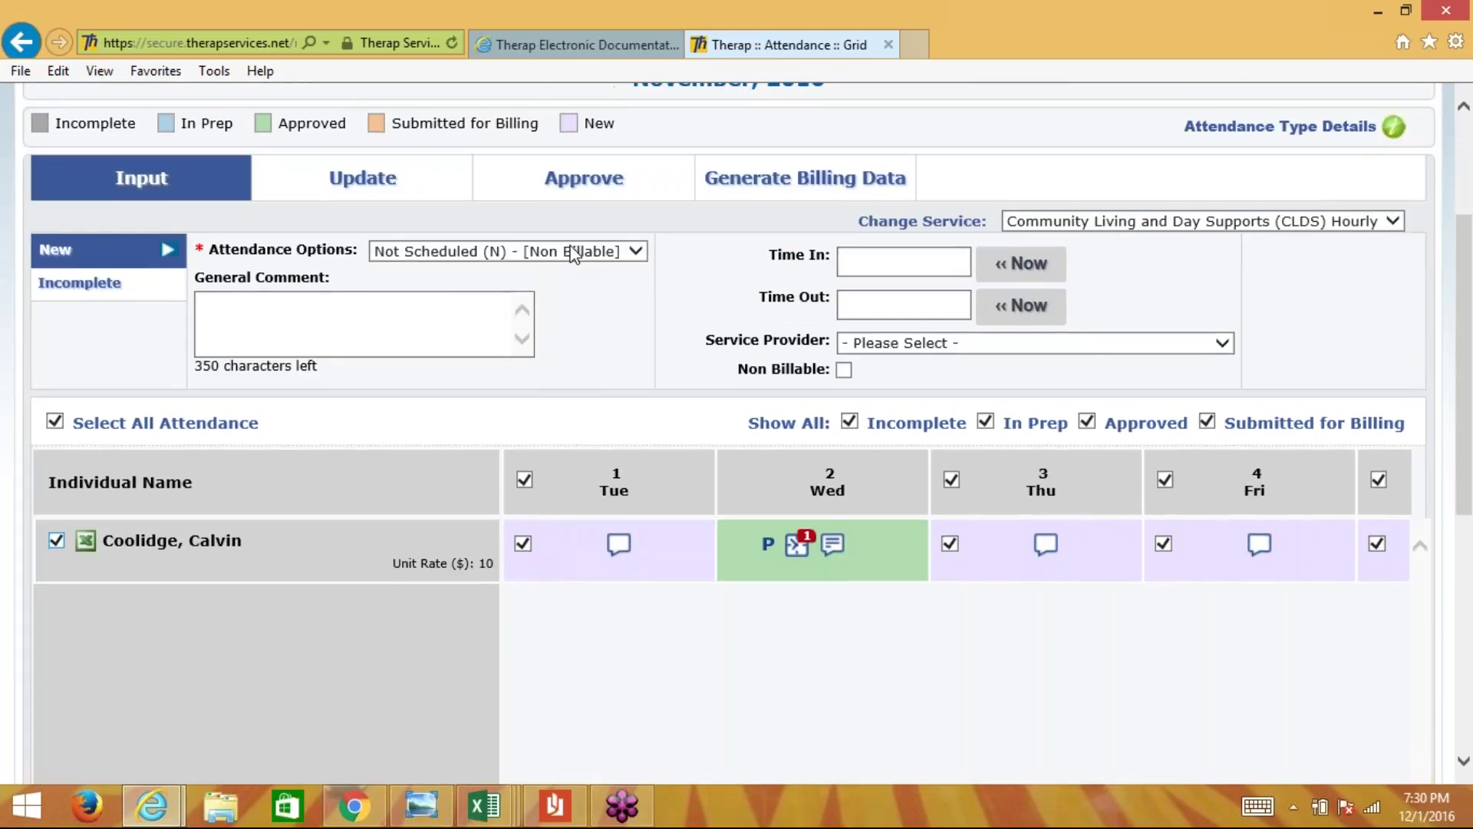
pyautogui.click(574, 253)
pyautogui.click(572, 252)
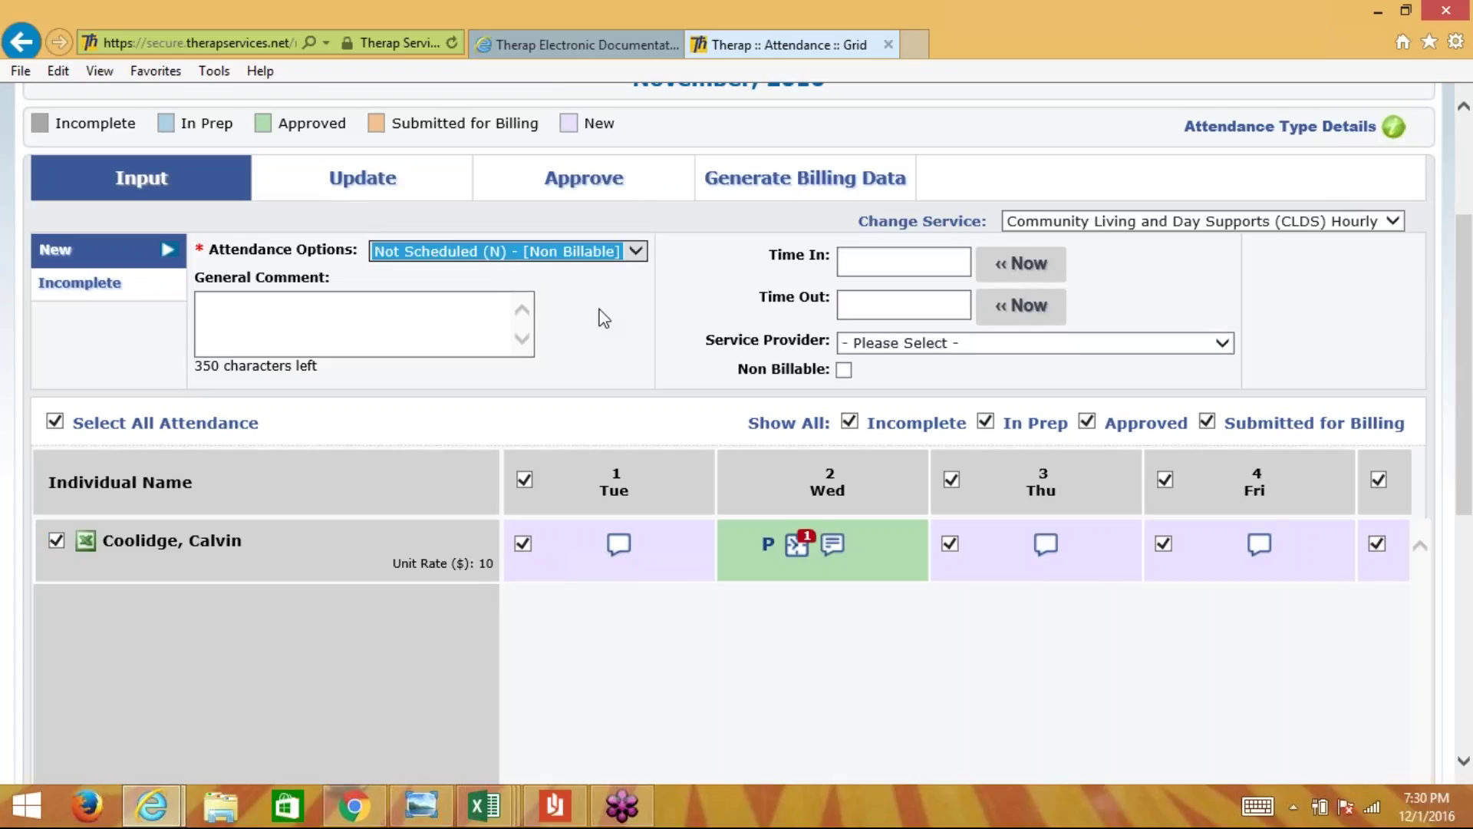
pyautogui.scroll(-5, 721, 427)
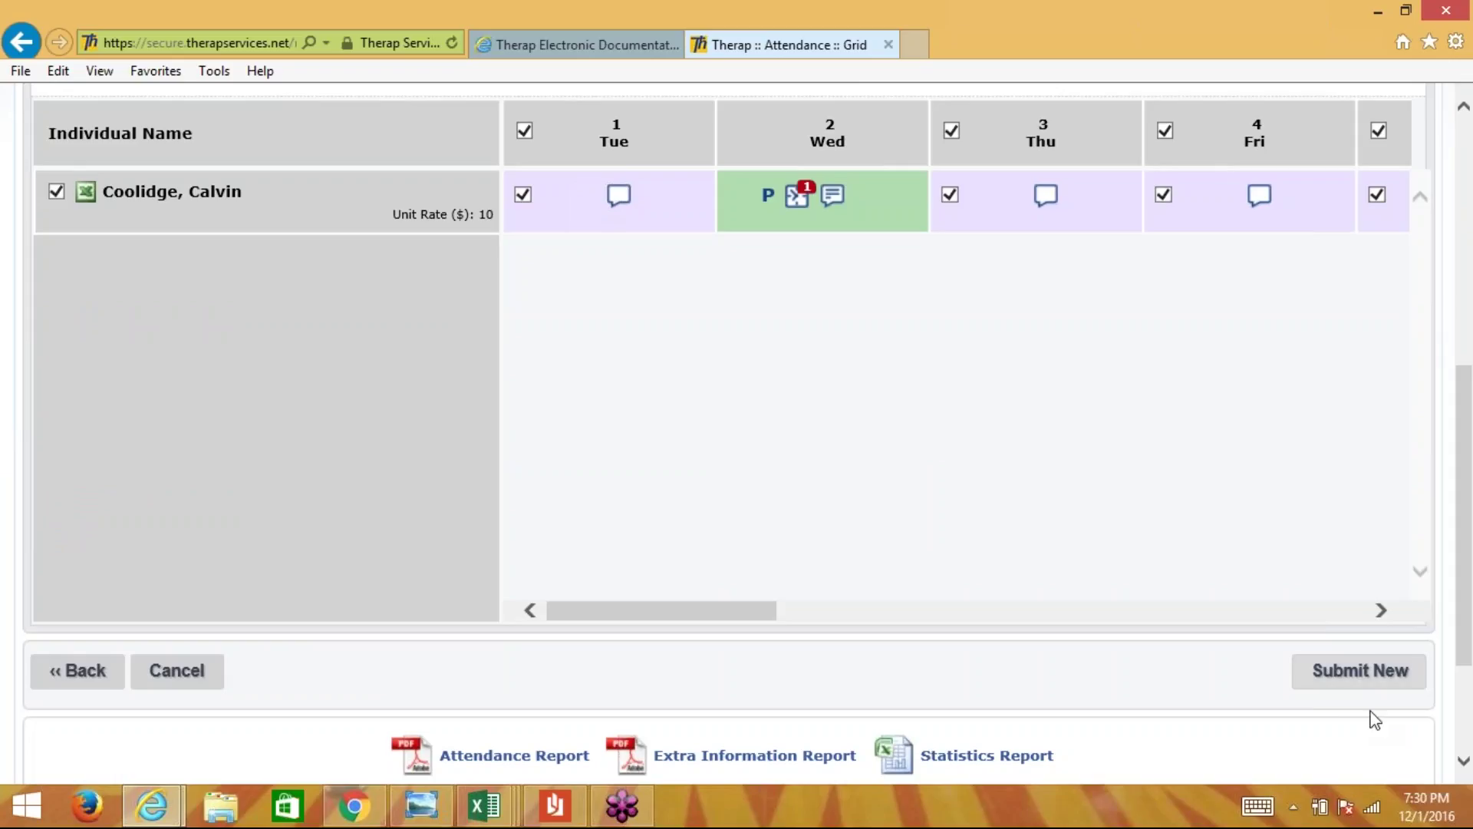
# - Save the new Not Scheduled entries without times and also show Approved entries in the grid
pyautogui.click(1369, 677)
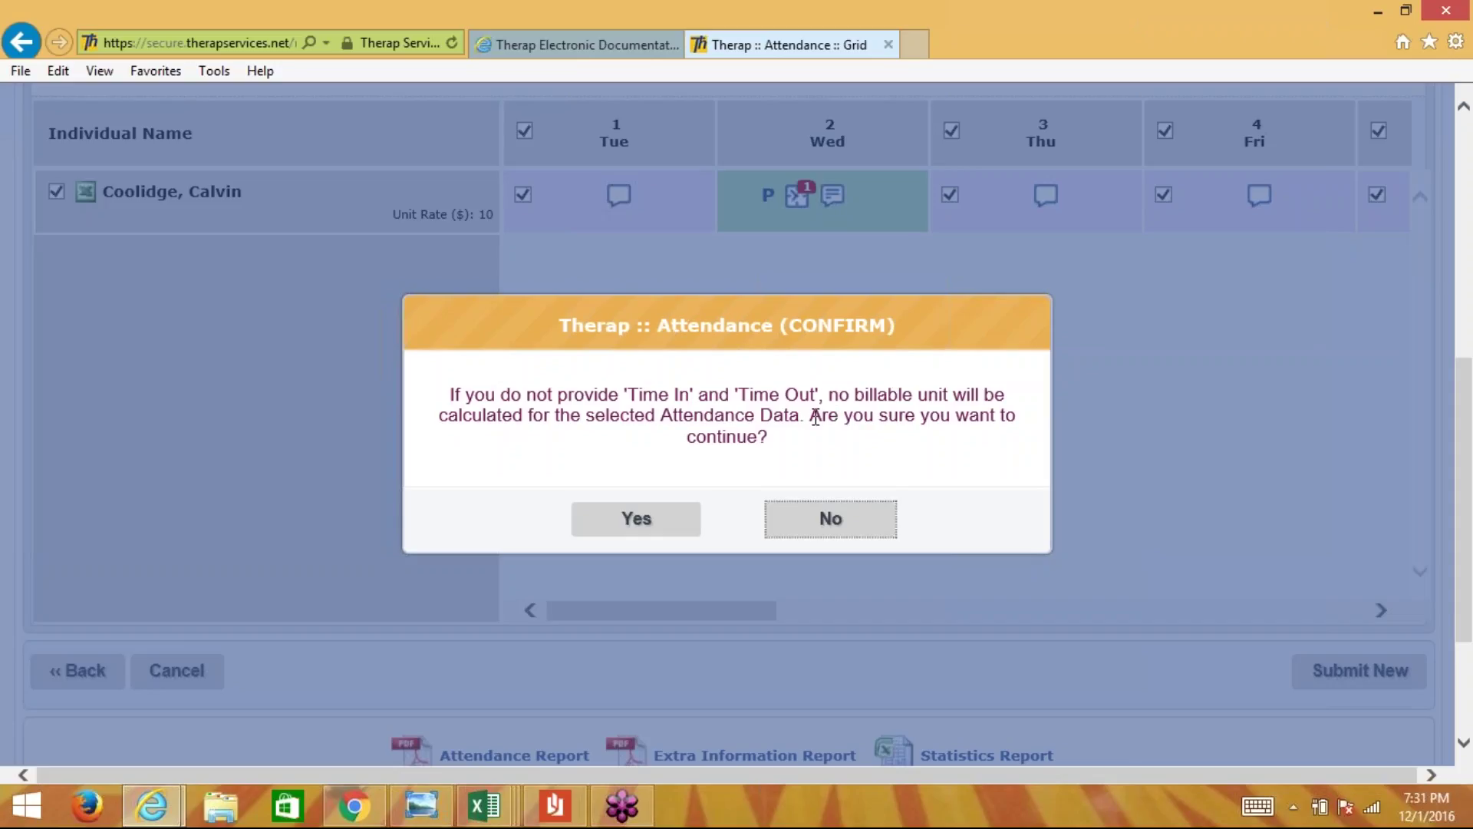
pyautogui.click(637, 520)
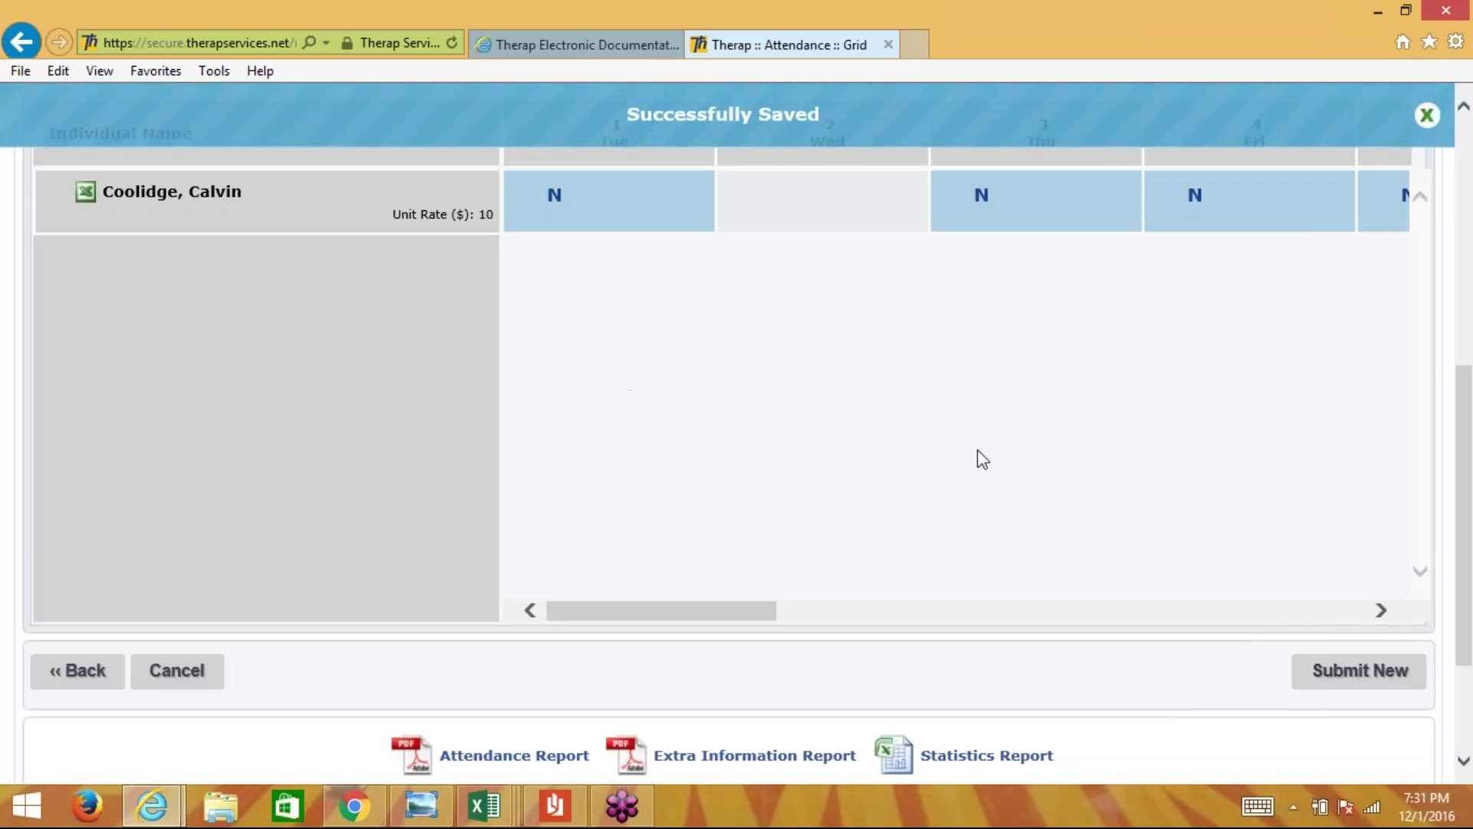
pyautogui.scroll(4, 977, 450)
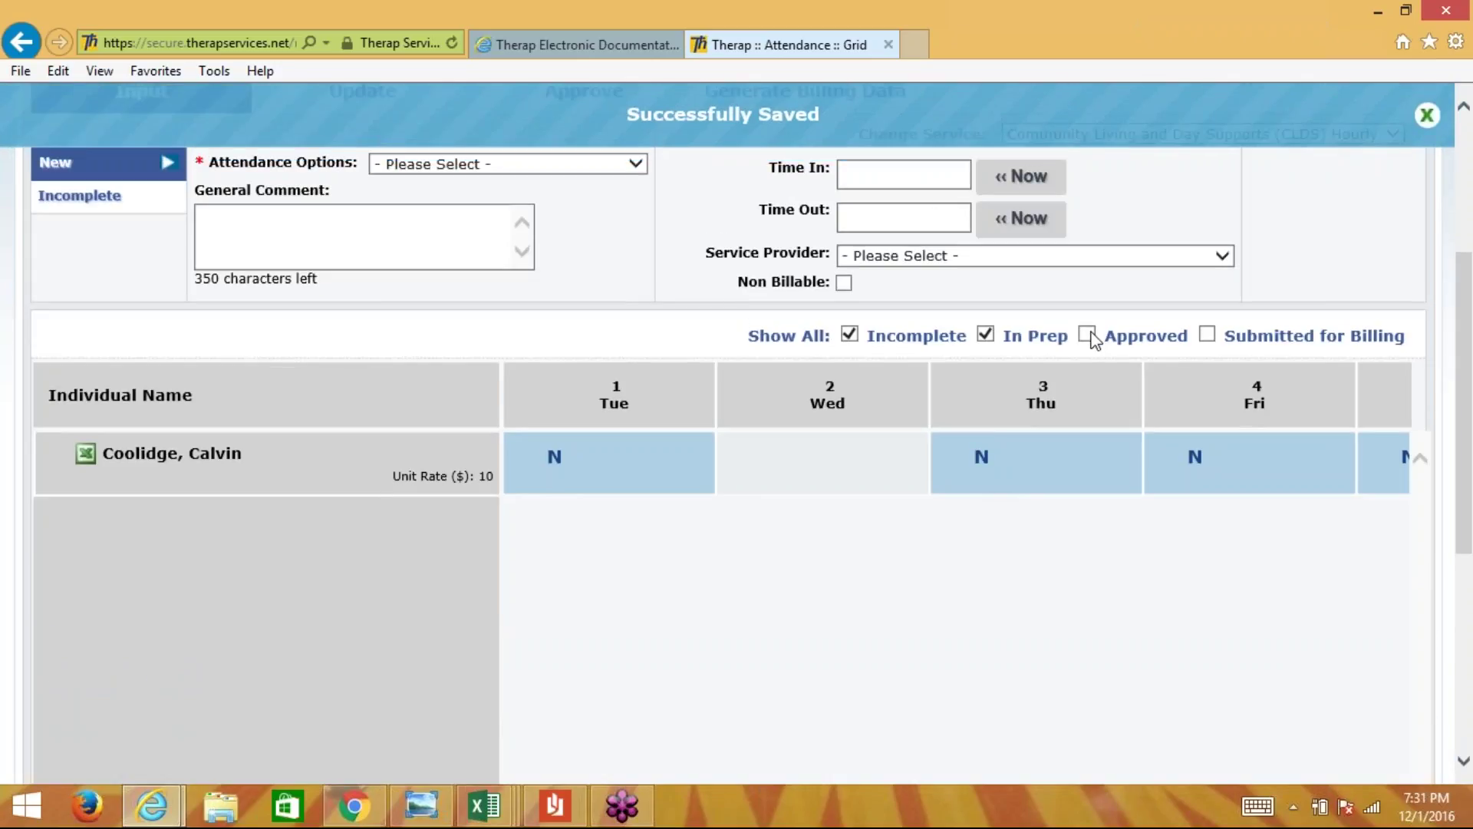
pyautogui.click(1088, 335)
pyautogui.scroll(-3, 833, 657)
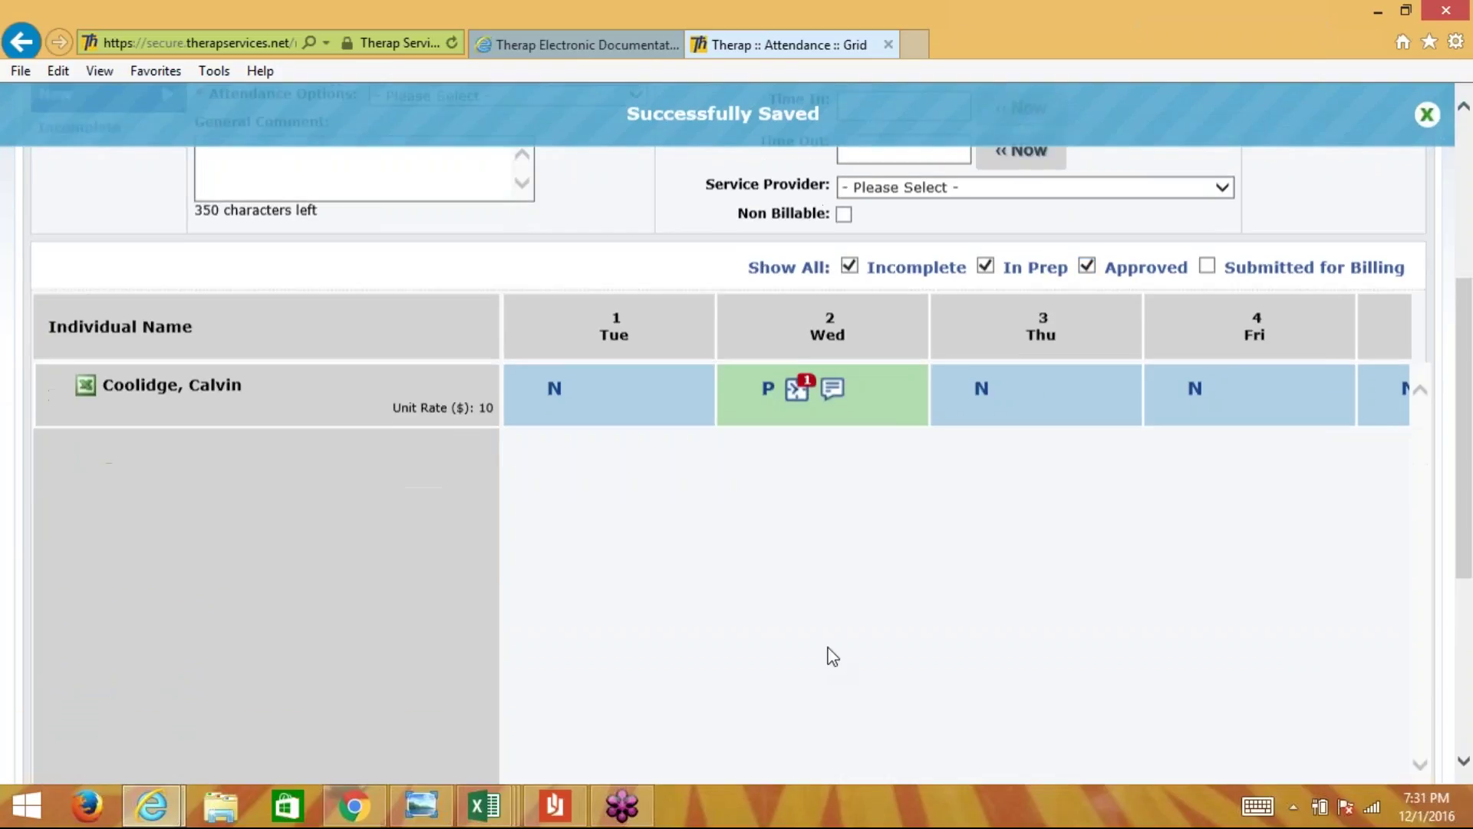
pyautogui.moveTo(664, 697); pyautogui.dragTo(624, 670)
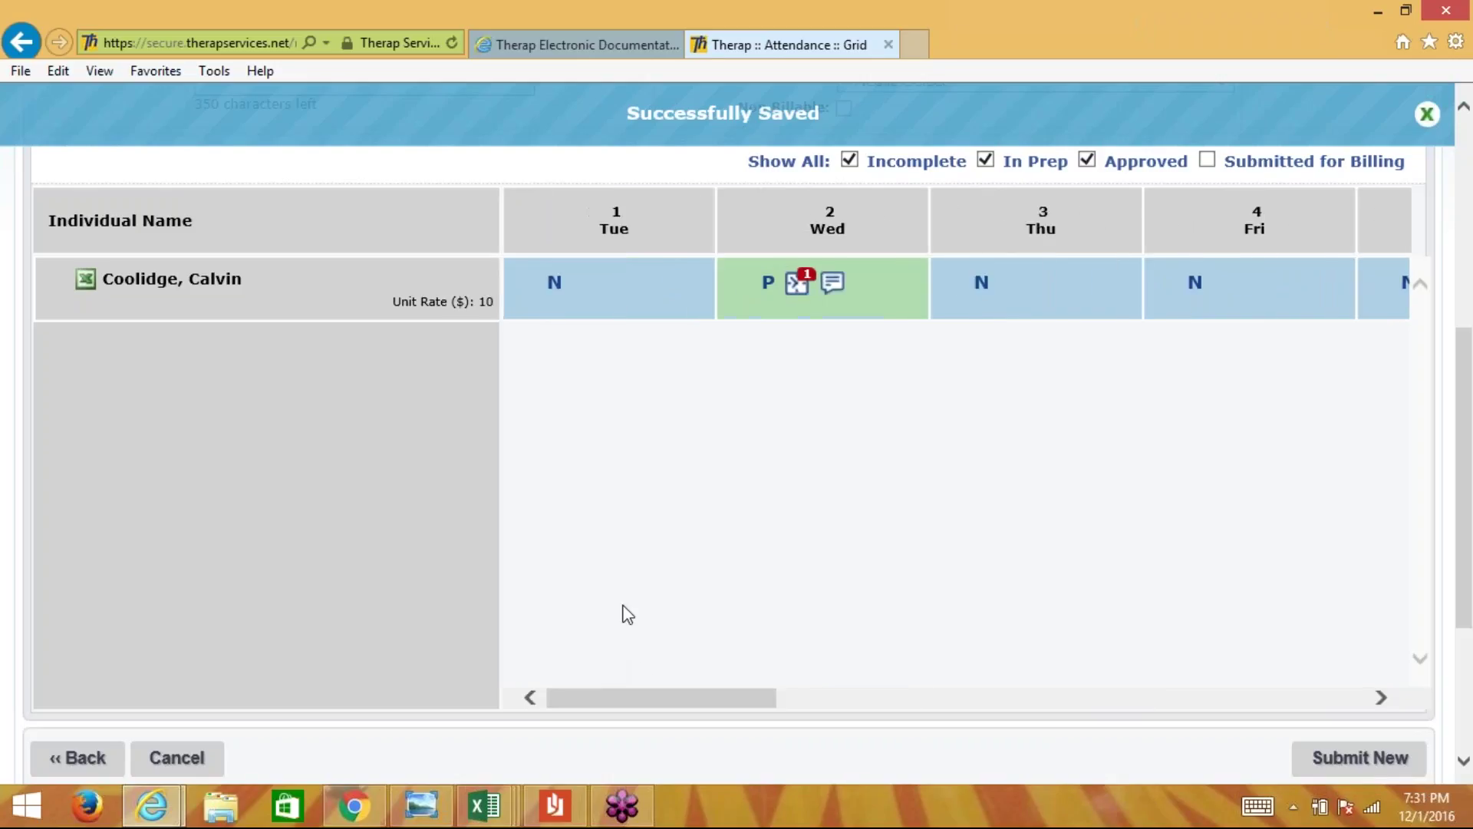
pyautogui.scroll(3, 622, 612)
pyautogui.scroll(1, 626, 612)
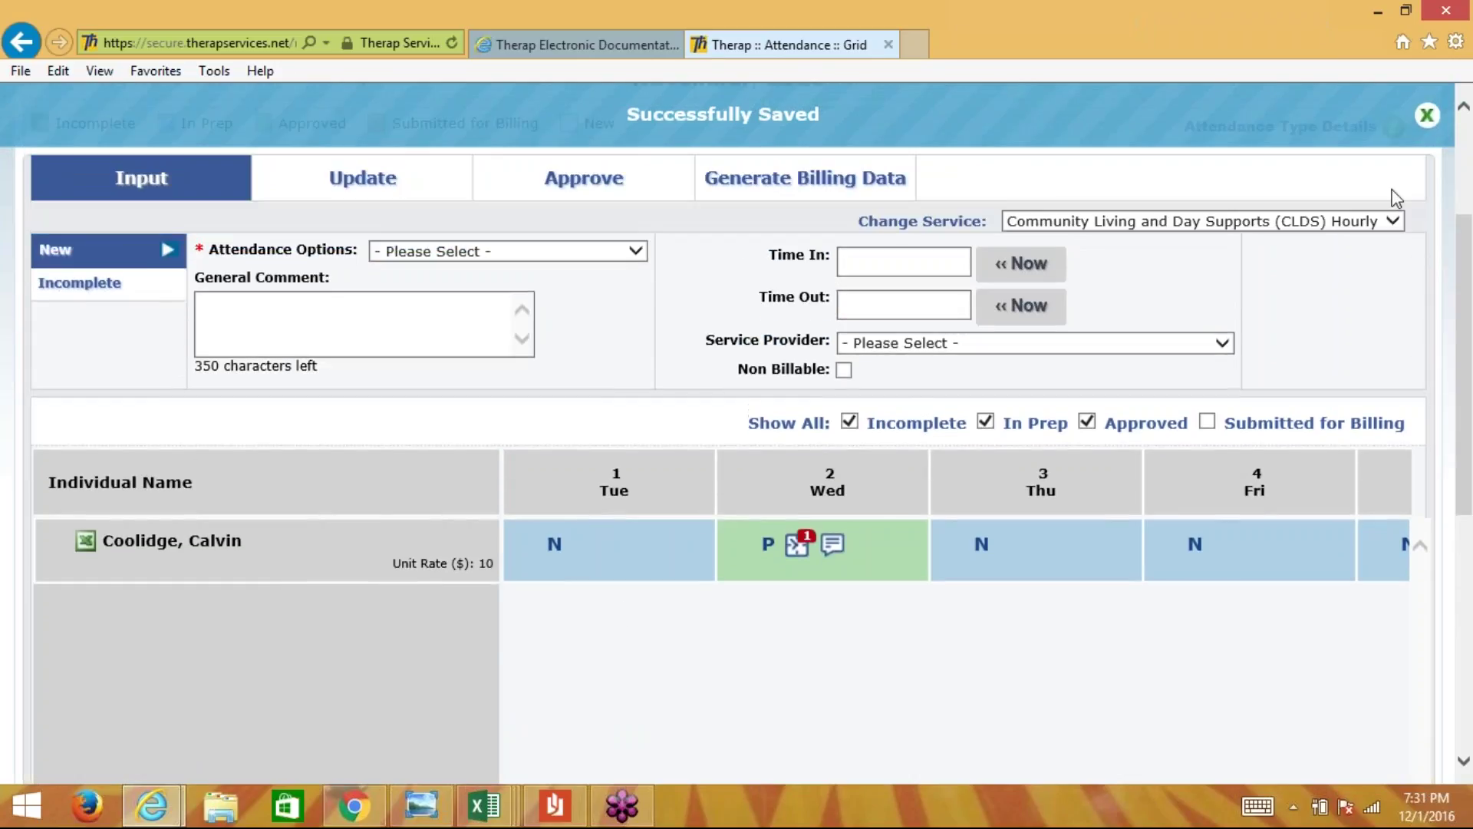
pyautogui.click(1426, 115)
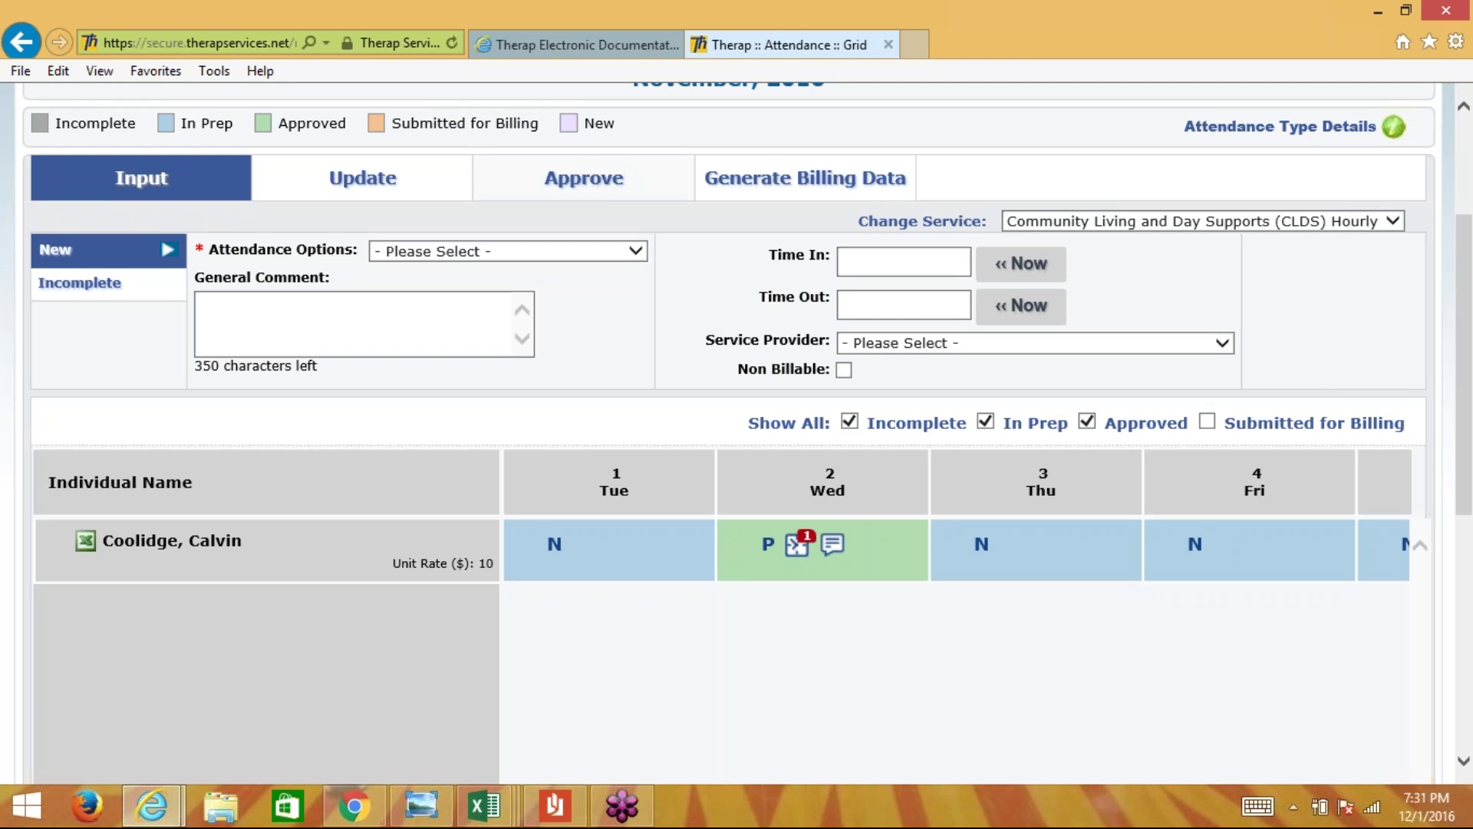
# - From the Approve tab, download the individual's attendance detail report and open it in Excel
pyautogui.click(602, 183)
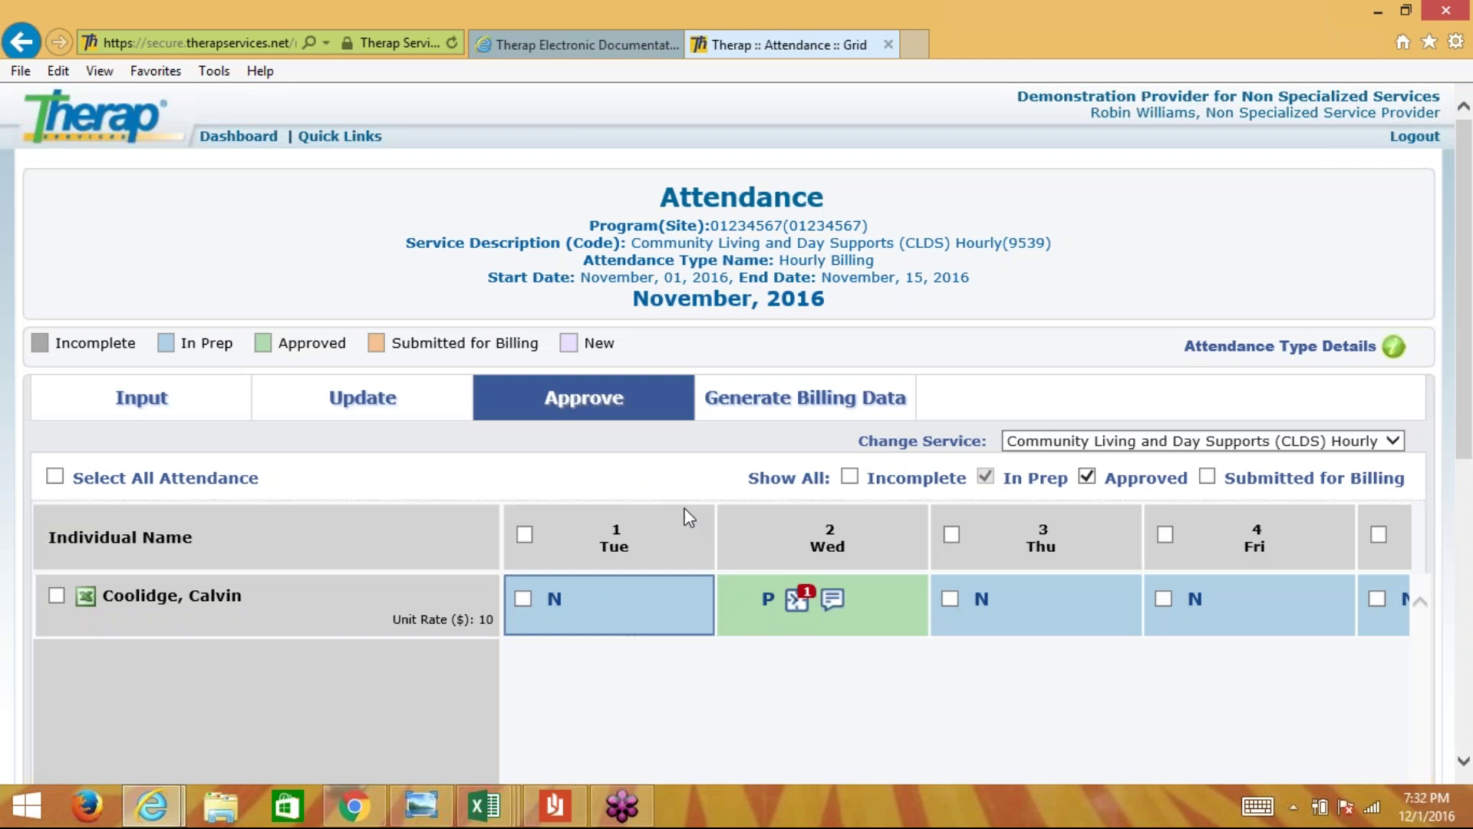
pyautogui.scroll(-2, 647, 494)
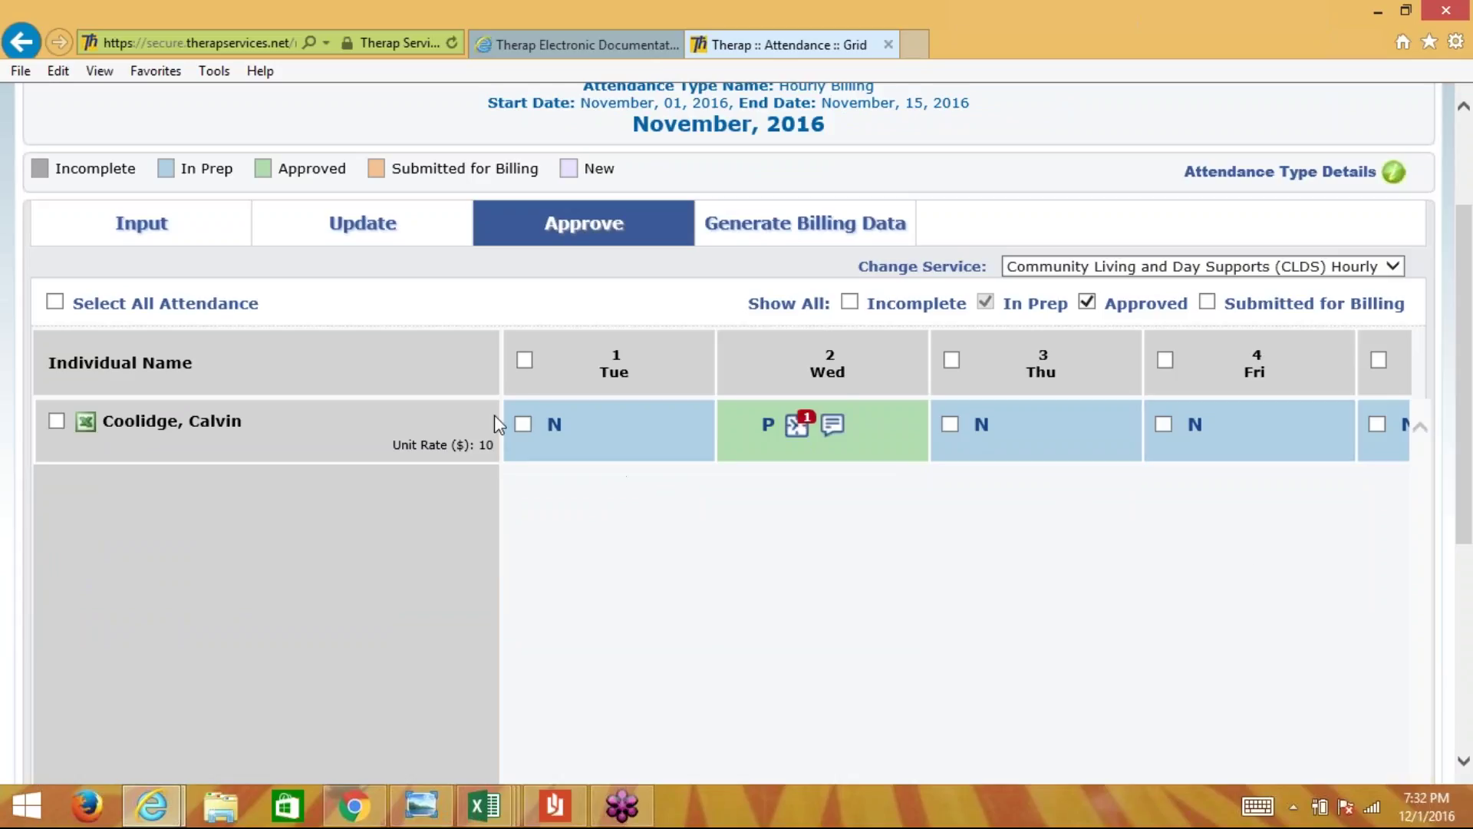
pyautogui.click(87, 423)
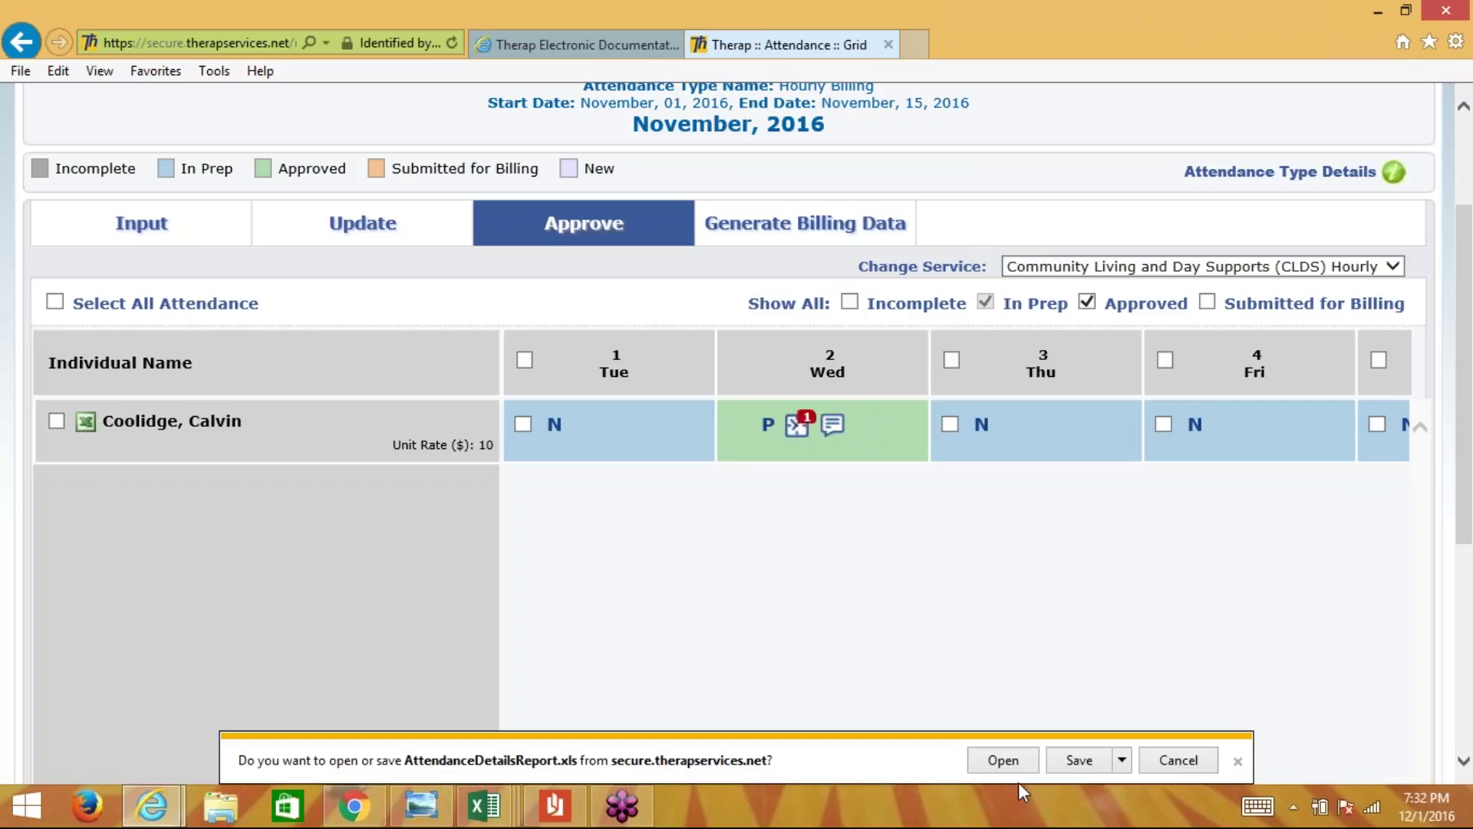
pyautogui.click(997, 762)
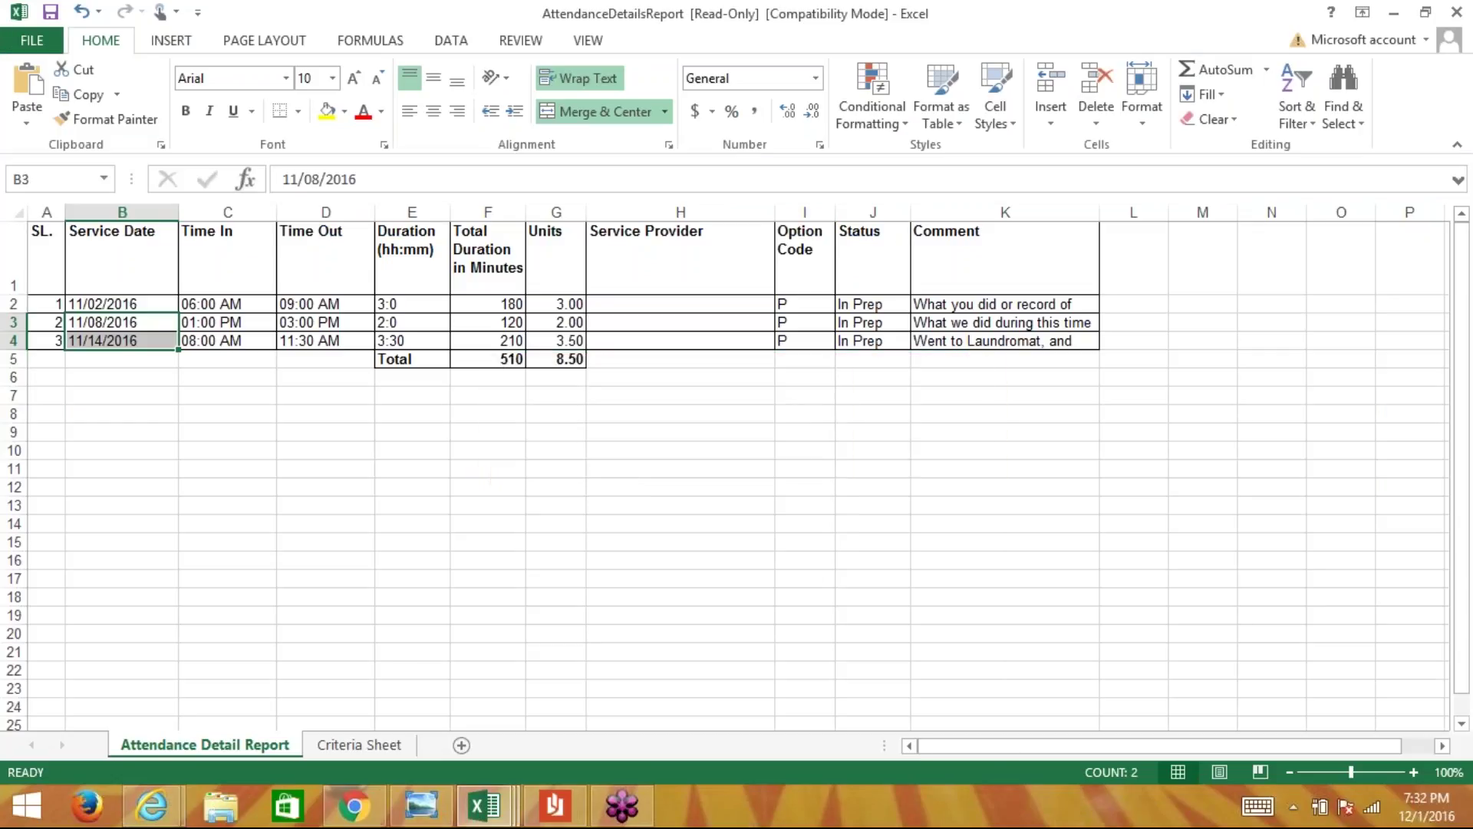
# - Close the old report without saving, then re-download and open a fresh copy with editing enabled
pyautogui.click(1456, 12)
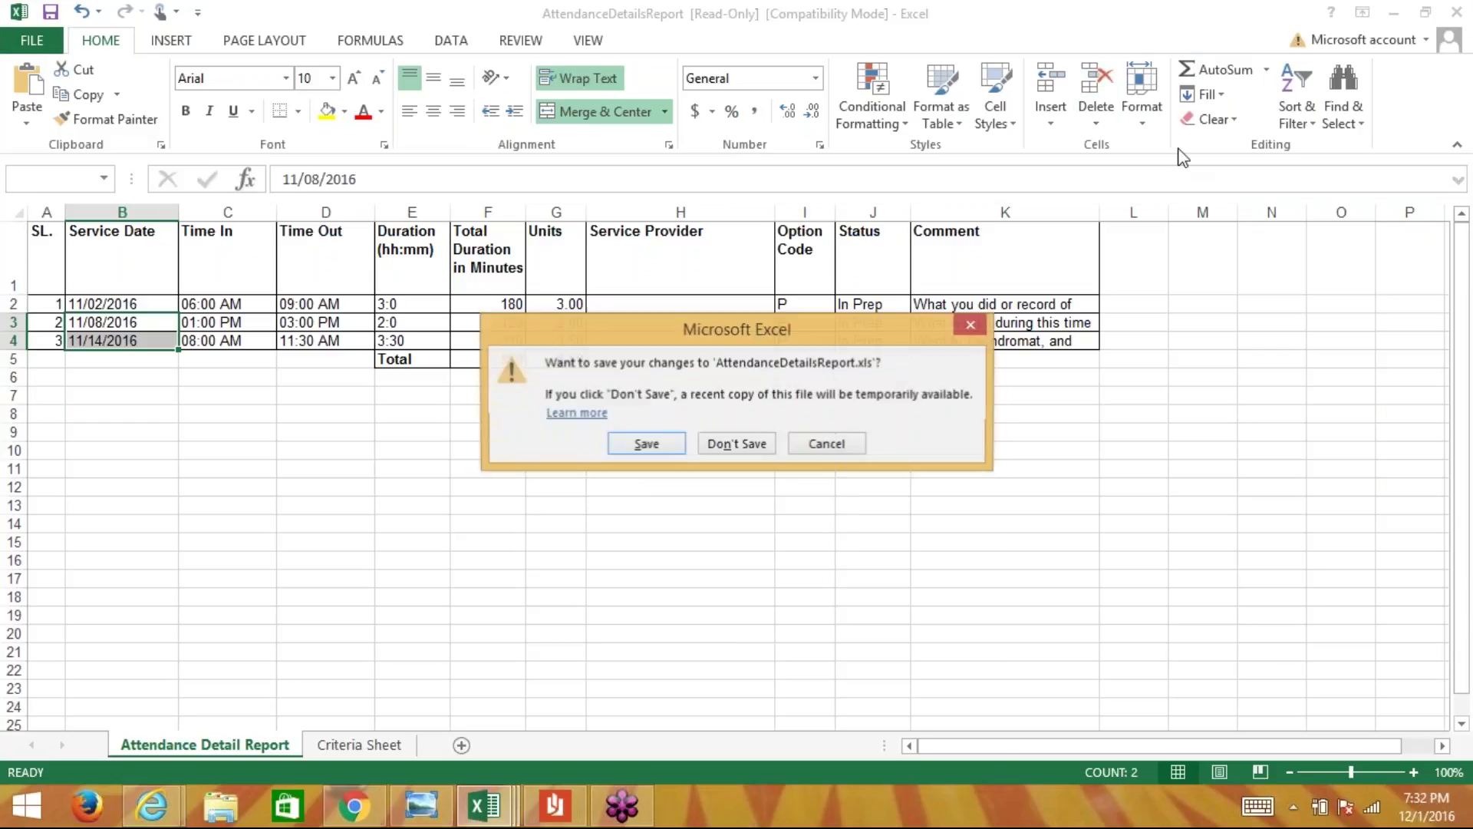
pyautogui.click(737, 444)
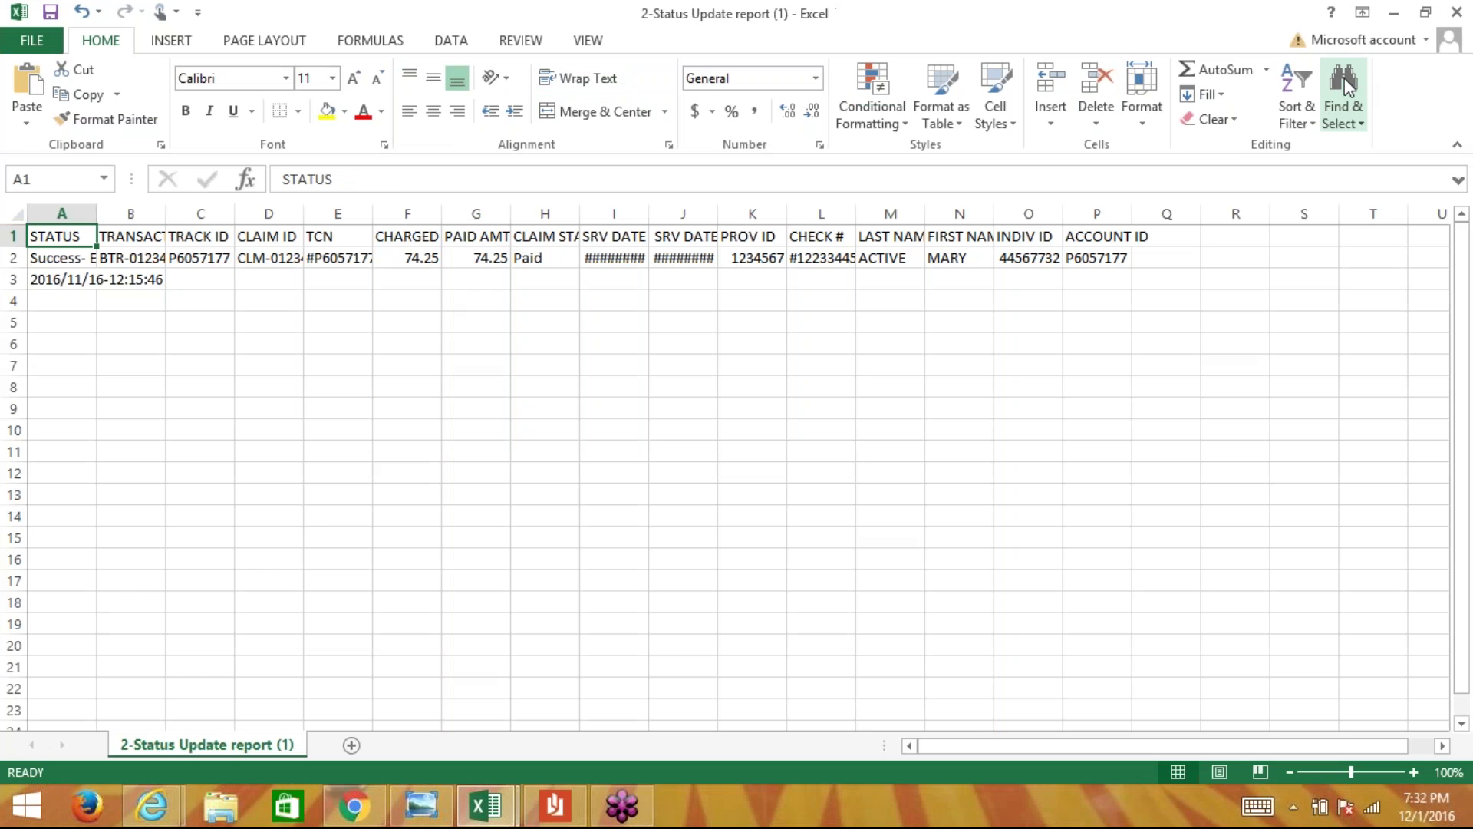
pyautogui.click(1394, 12)
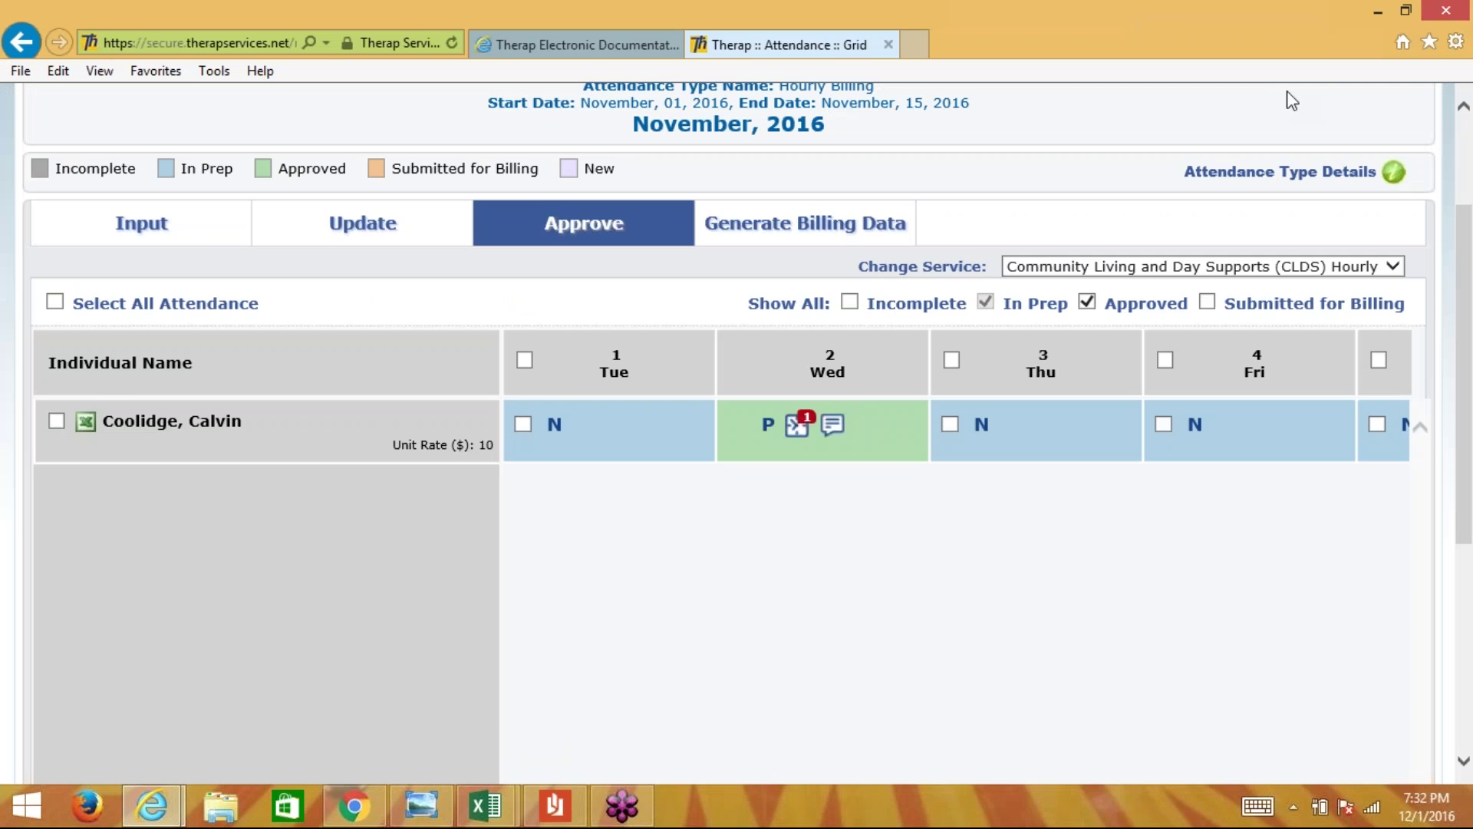
pyautogui.click(85, 421)
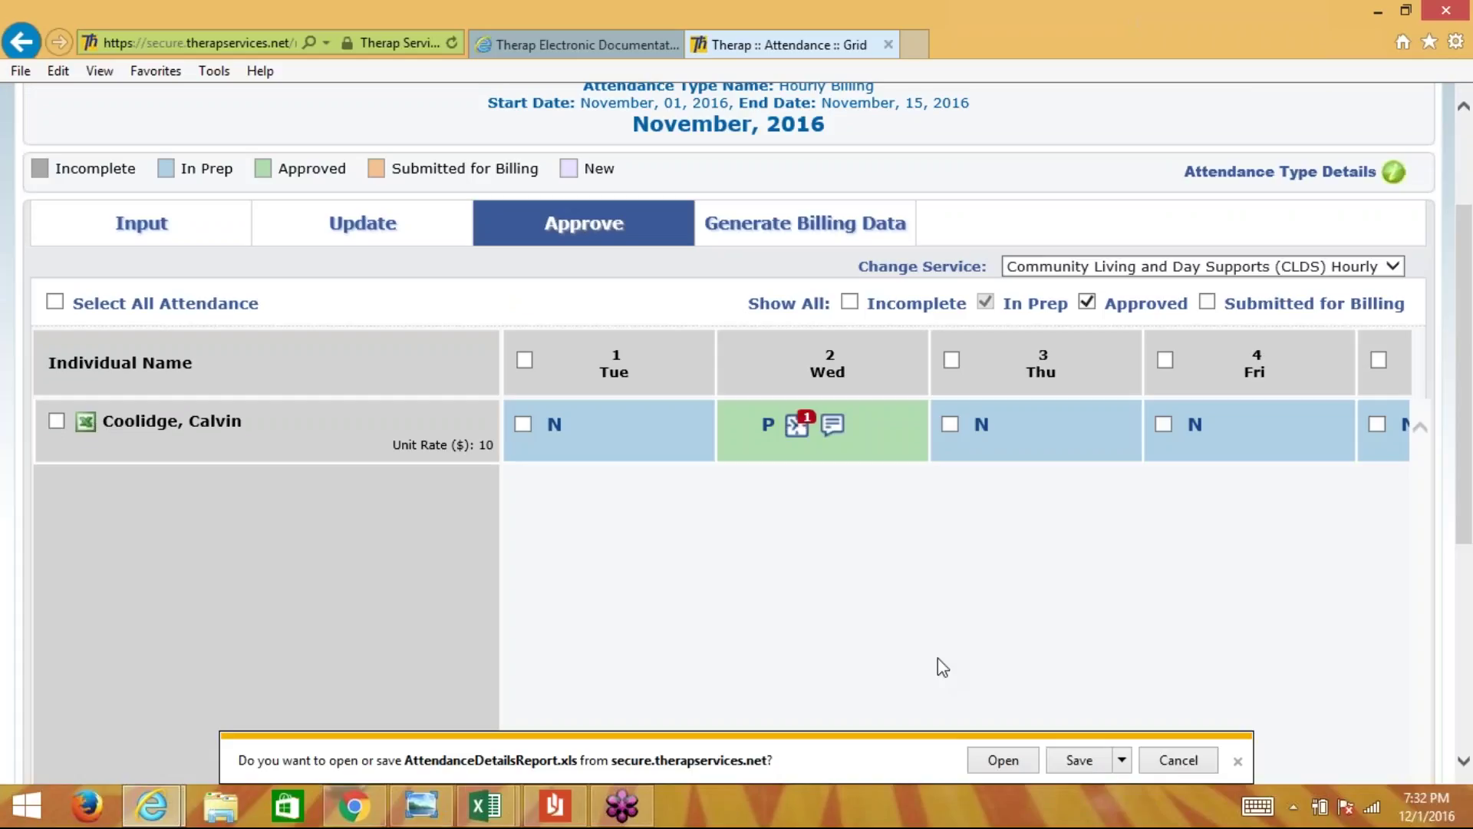
pyautogui.click(1024, 763)
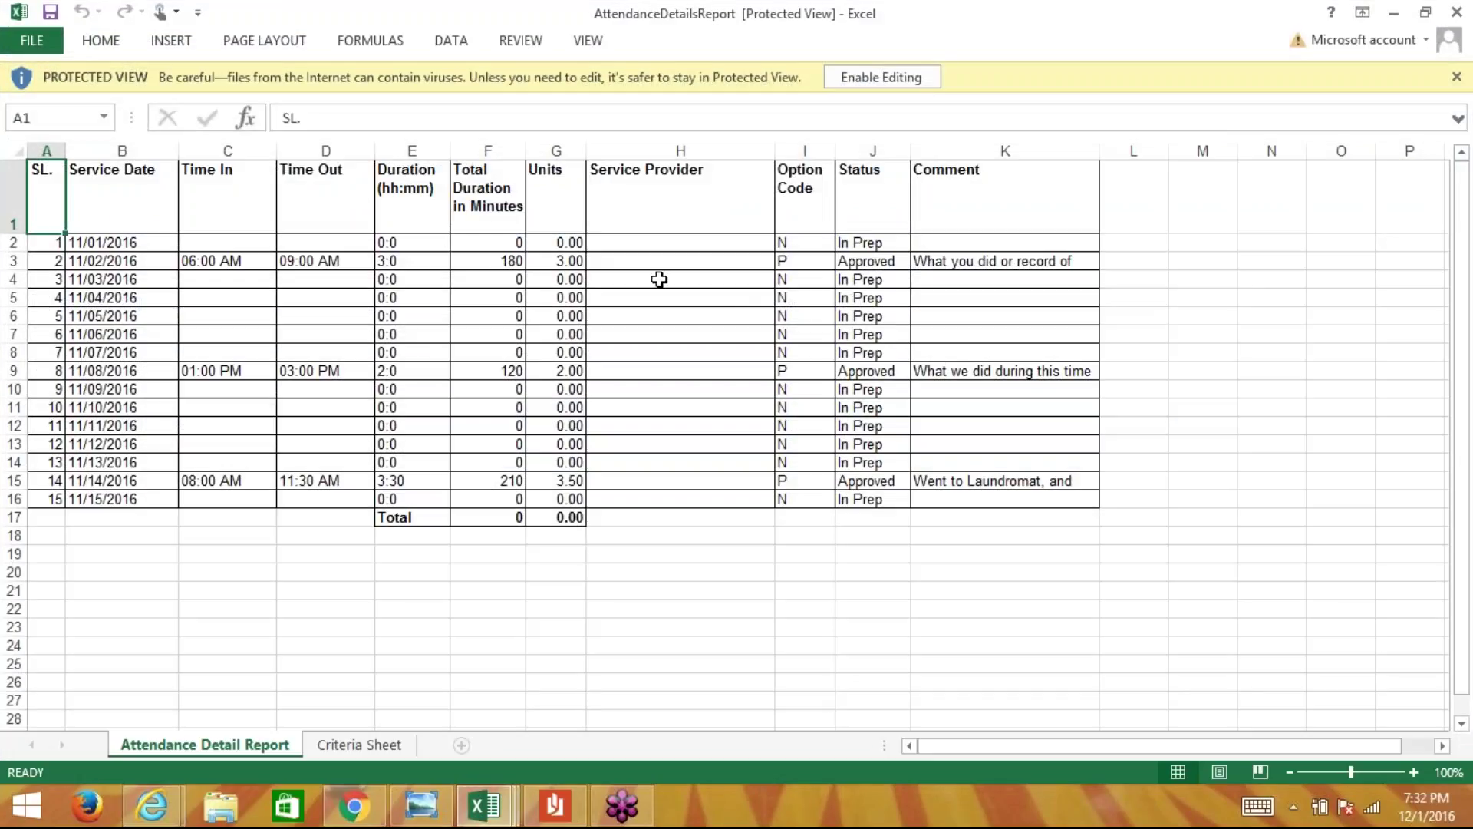
pyautogui.click(882, 77)
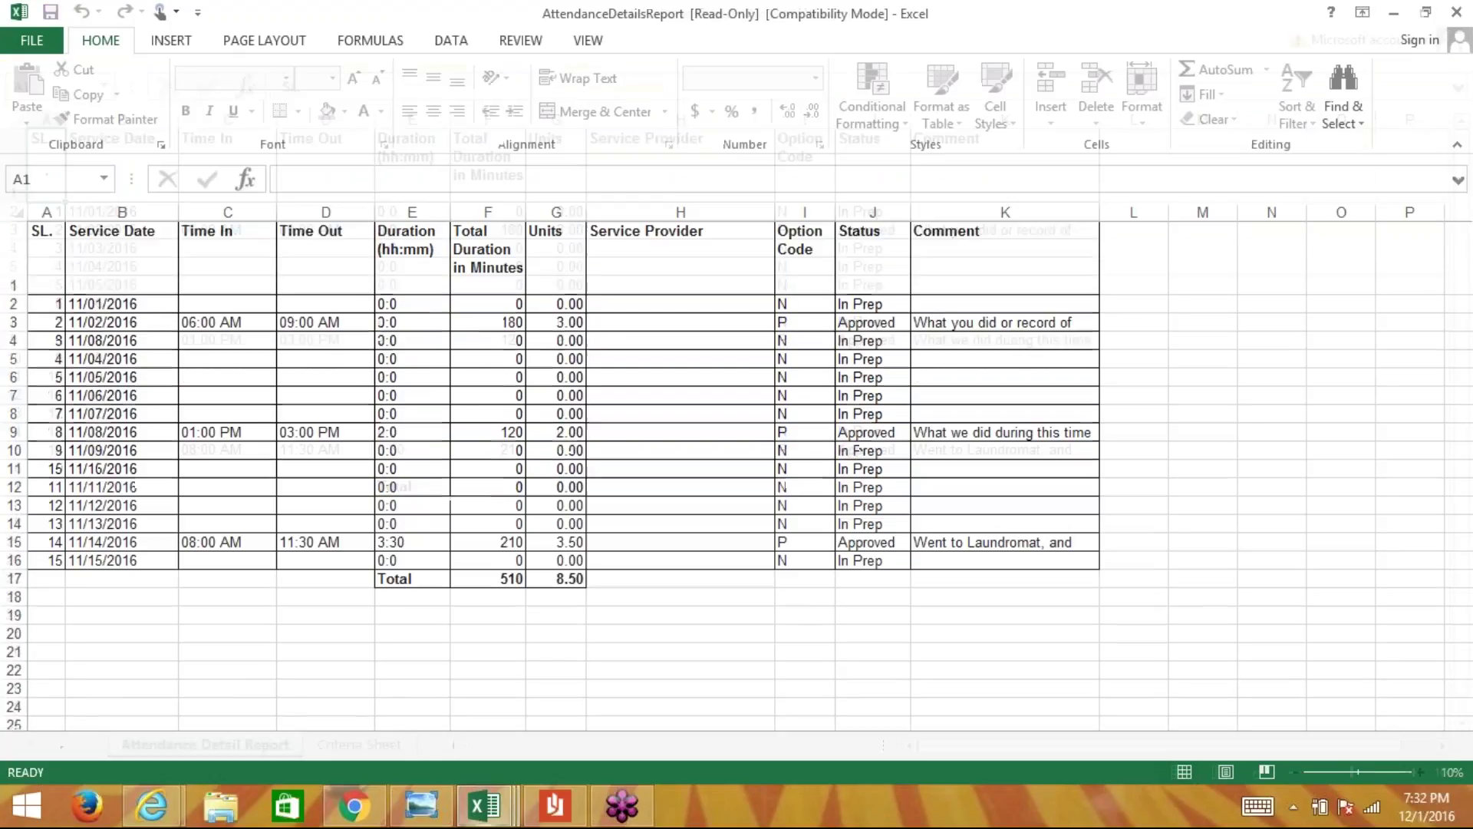
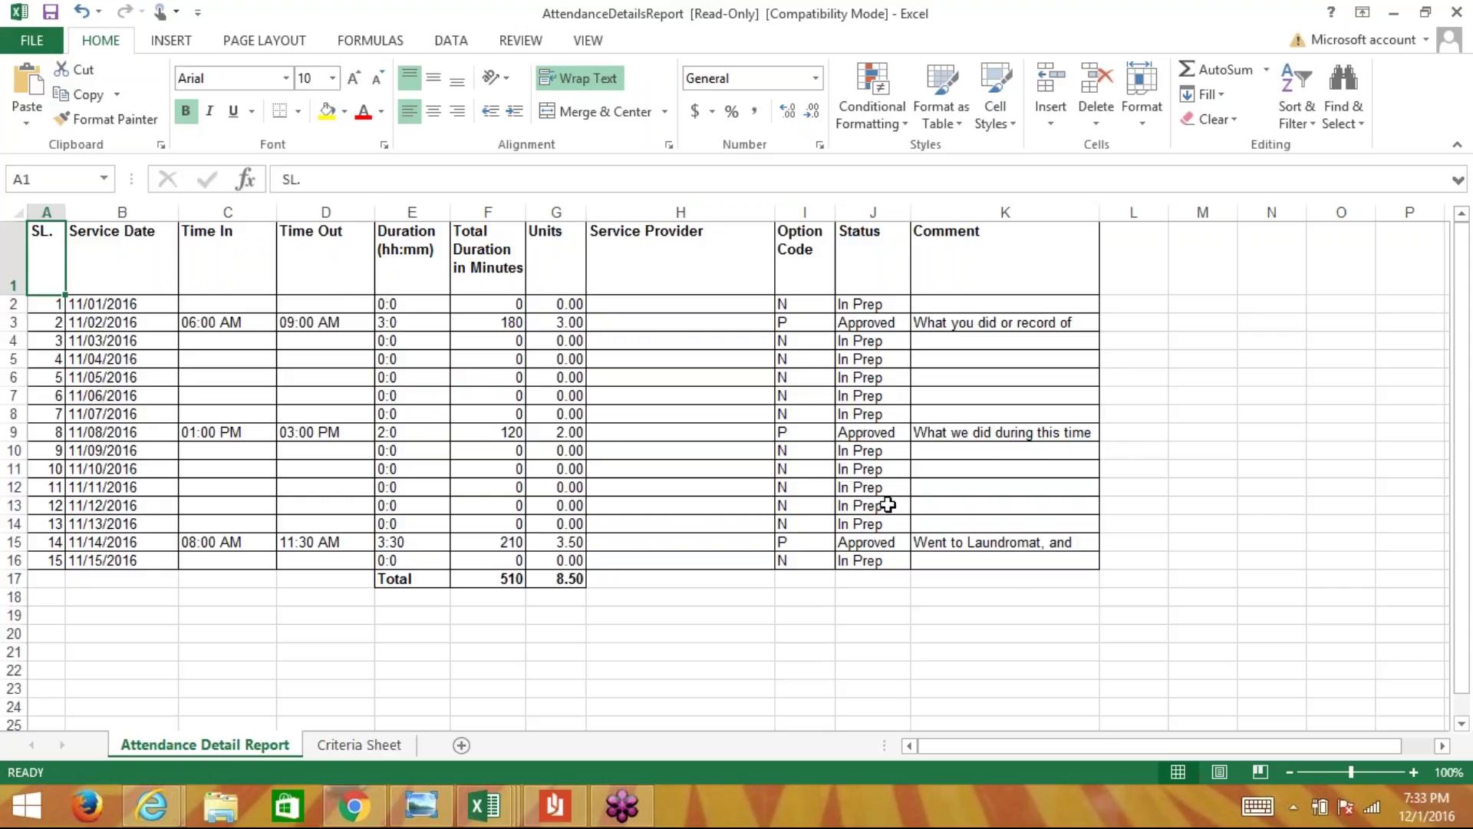
# - Minimize the Excel attendance details report to bring the Therap browser window forward
pyautogui.click(1394, 15)
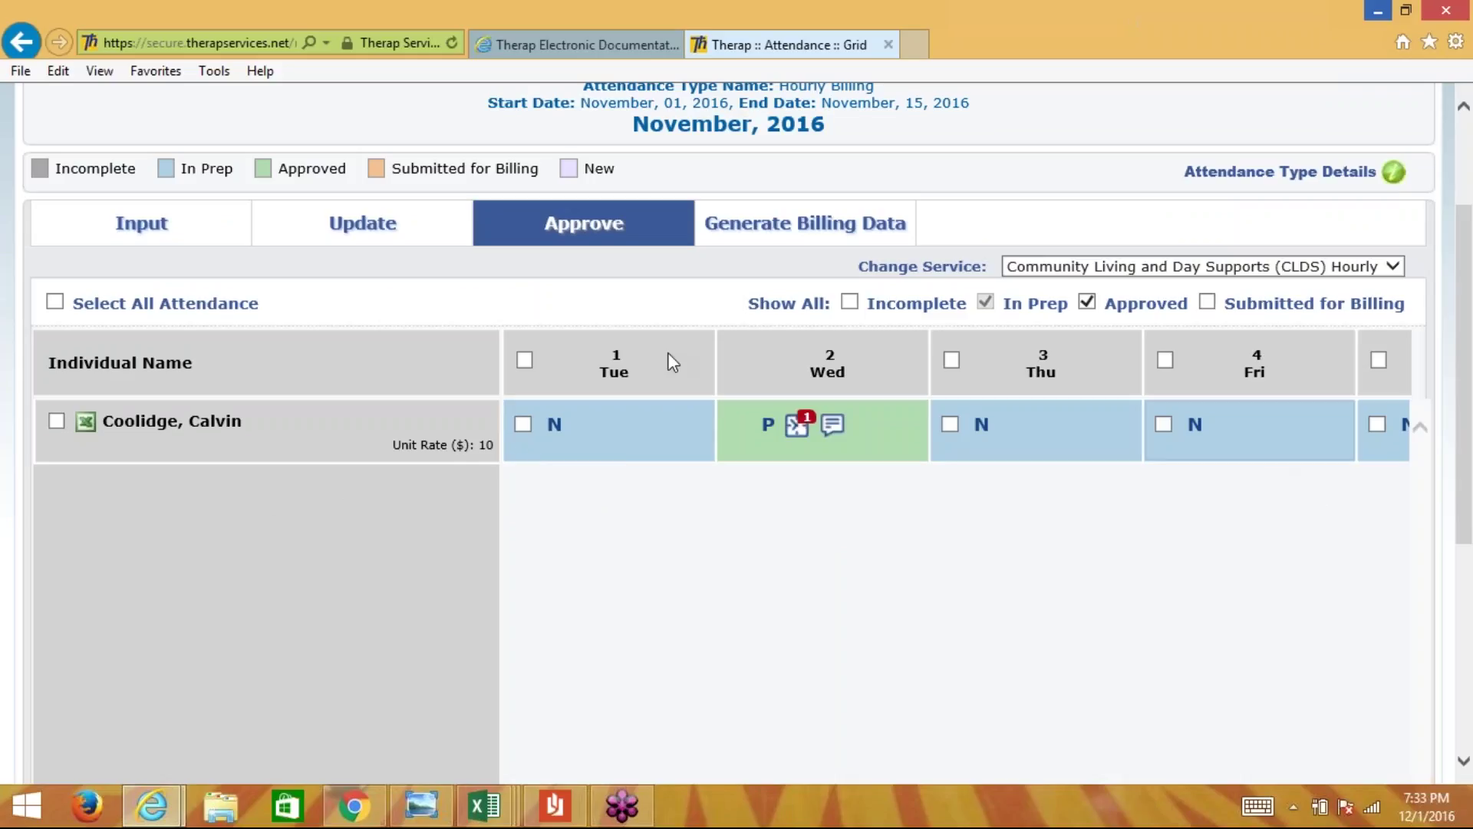
# - On the Approve tab, select all of the individual's November 1–15 attendance days
pyautogui.click(523, 449)
pyautogui.press('super+c')
pyautogui.click(56, 433)
pyautogui.click(56, 426)
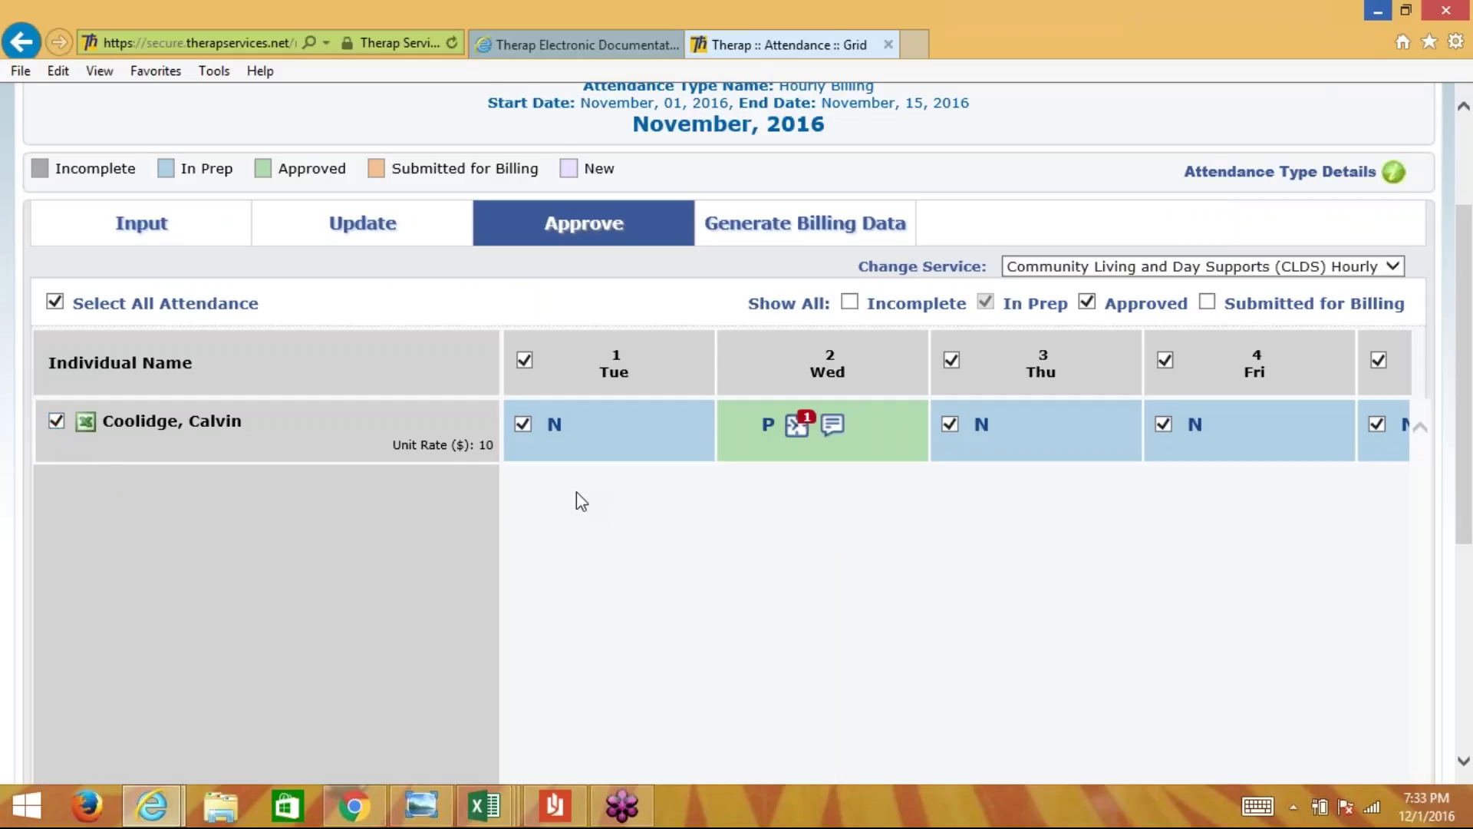
pyautogui.hscroll(5, 576, 493)
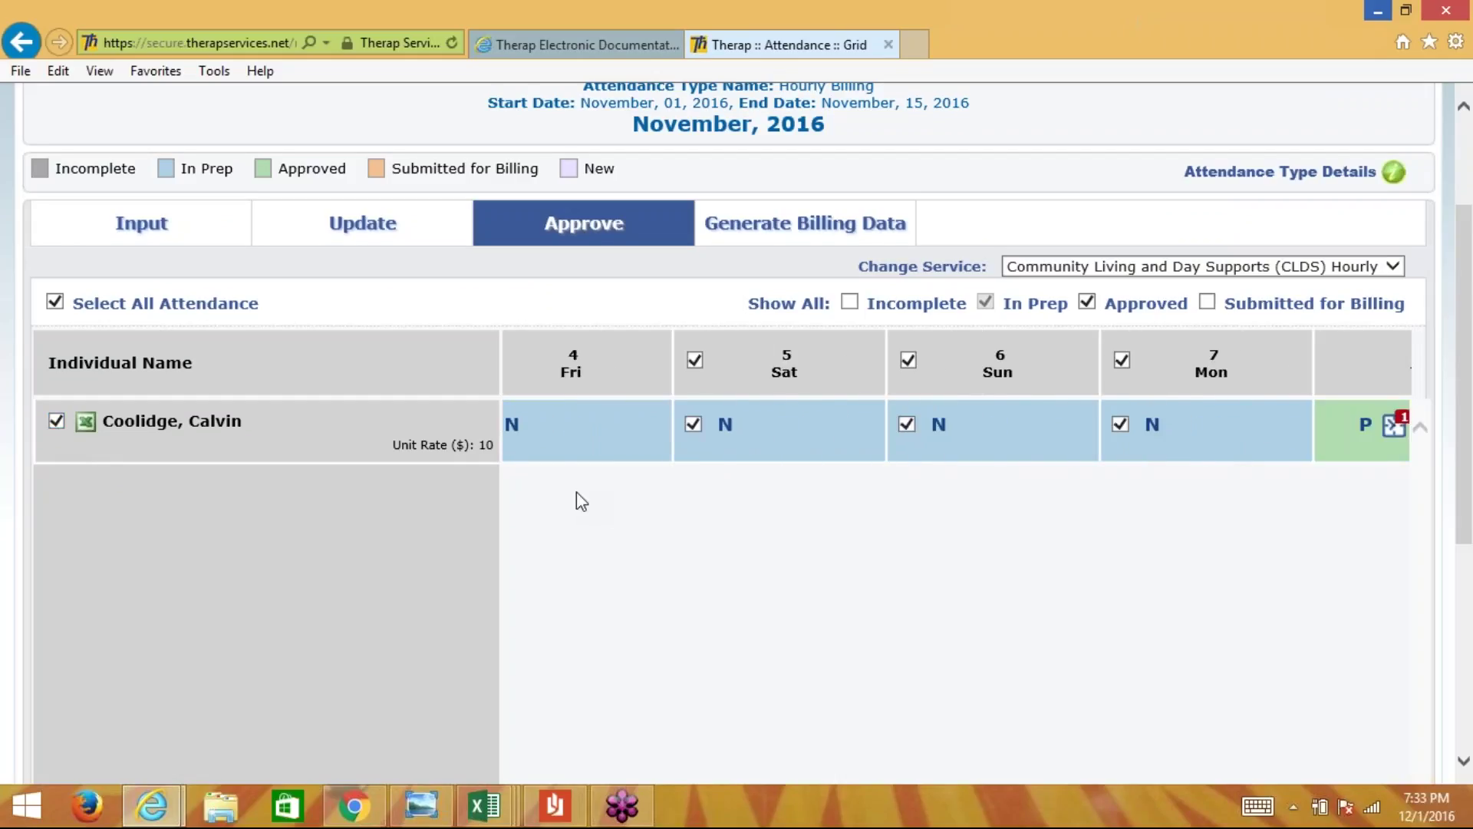
pyautogui.hscroll(8, 576, 492)
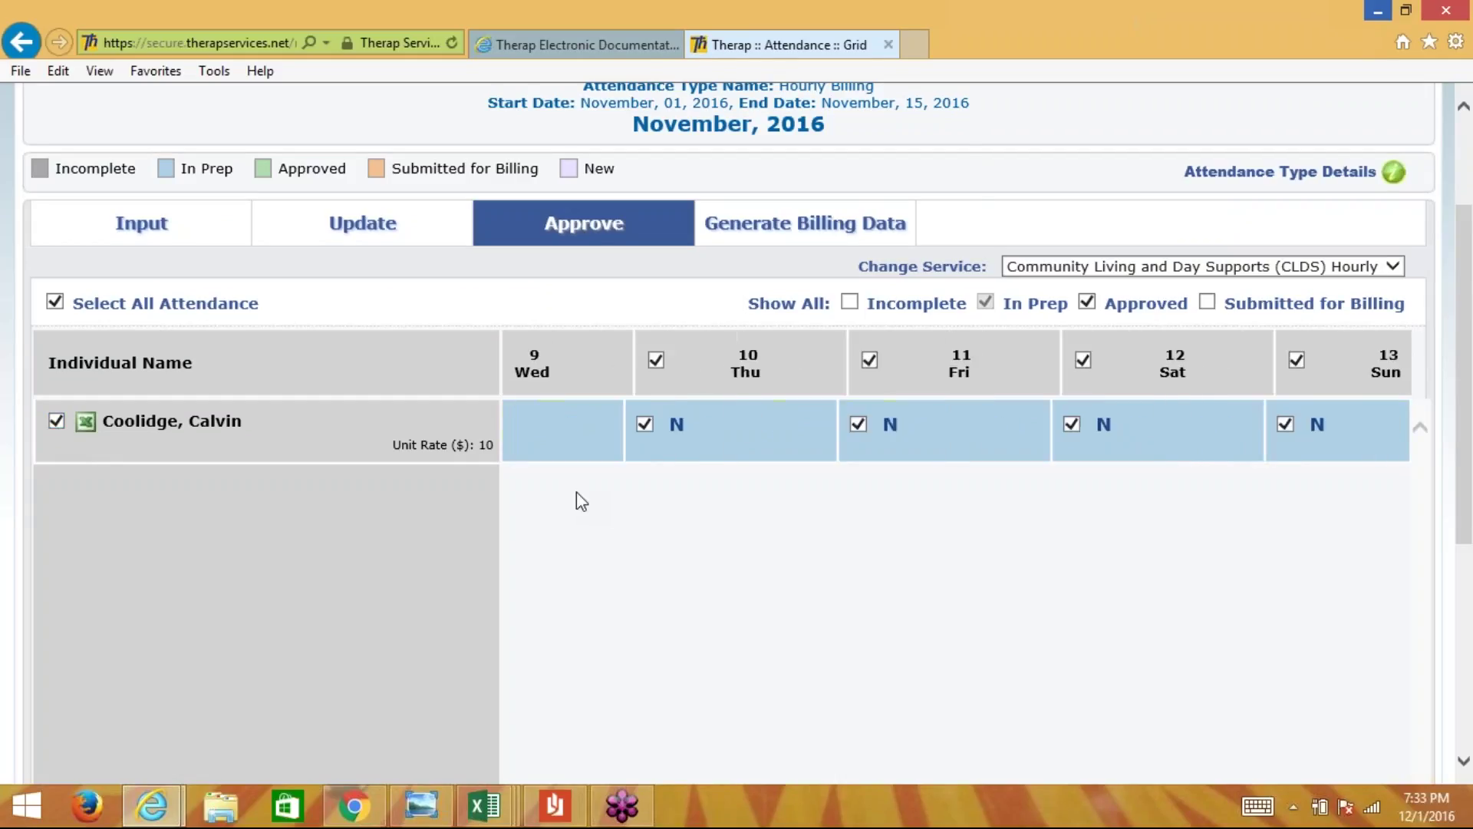
pyautogui.hscroll(5, 577, 491)
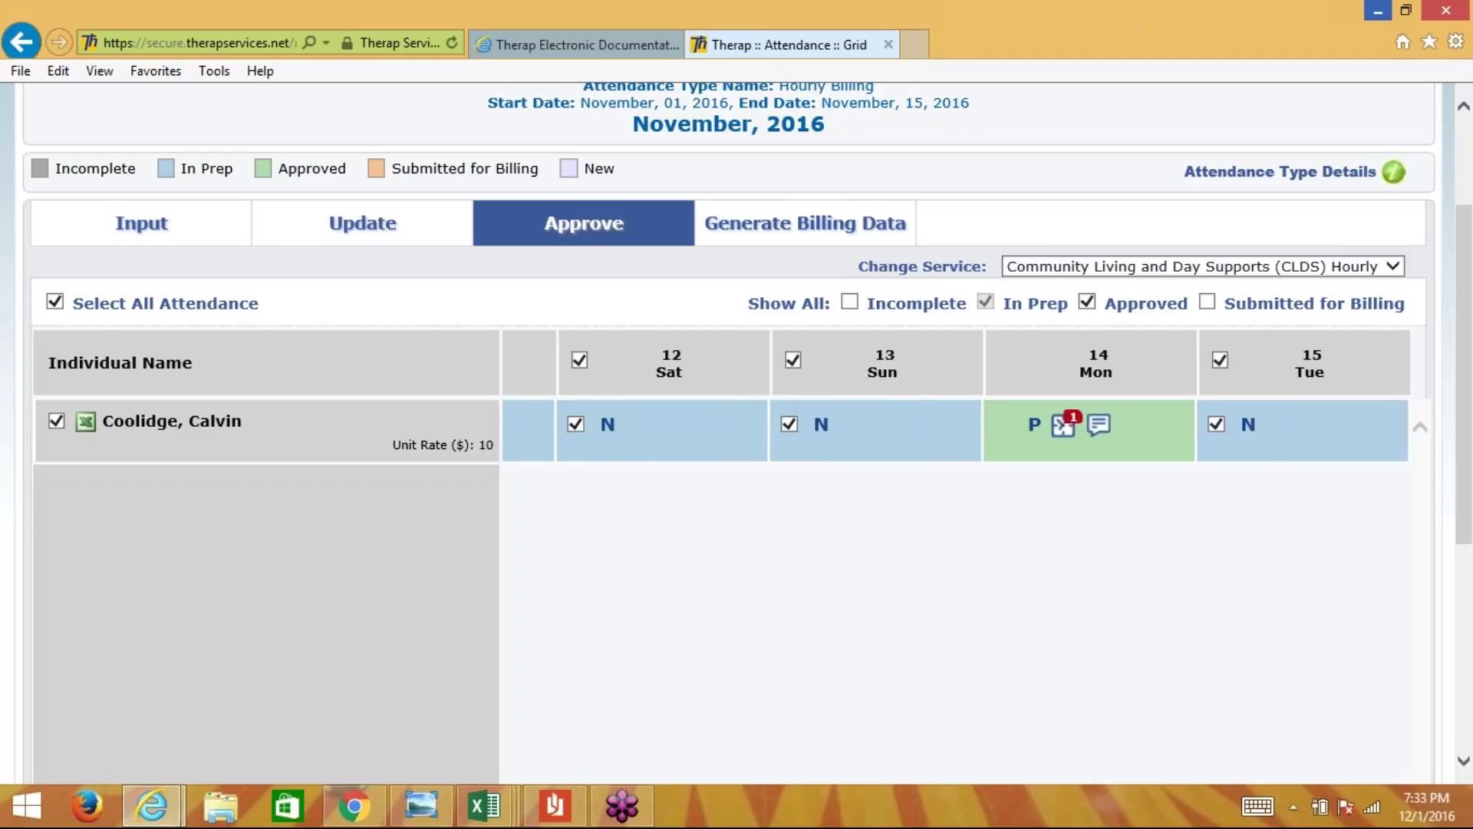
pyautogui.moveTo(1470, 406); pyautogui.dragTo(1471, 512)
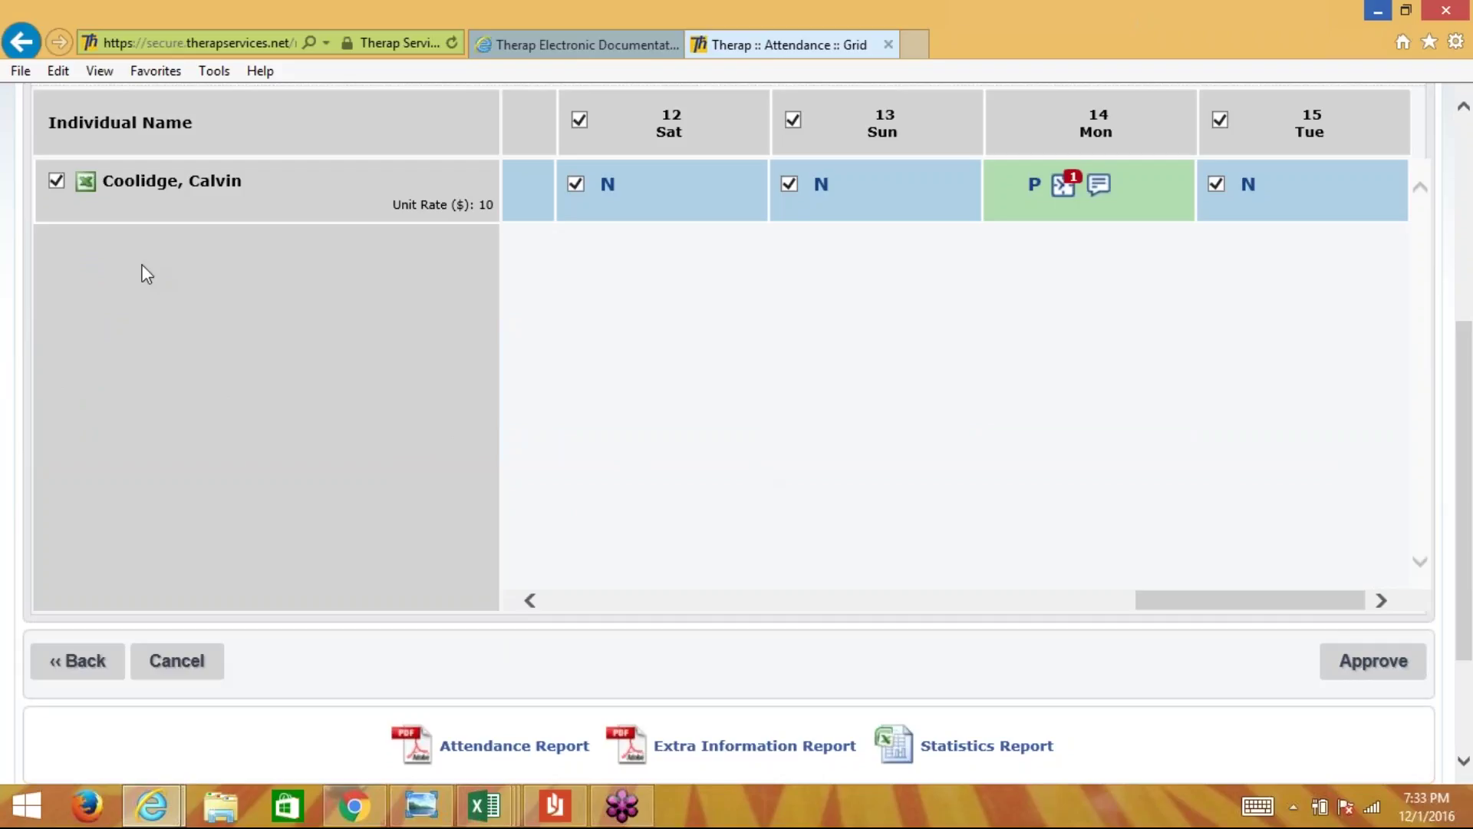
# - Reselect all the individual's days and approve the November attendance
pyautogui.click(56, 183)
pyautogui.click(57, 183)
pyautogui.click(1368, 664)
pyautogui.scroll(4, 808, 333)
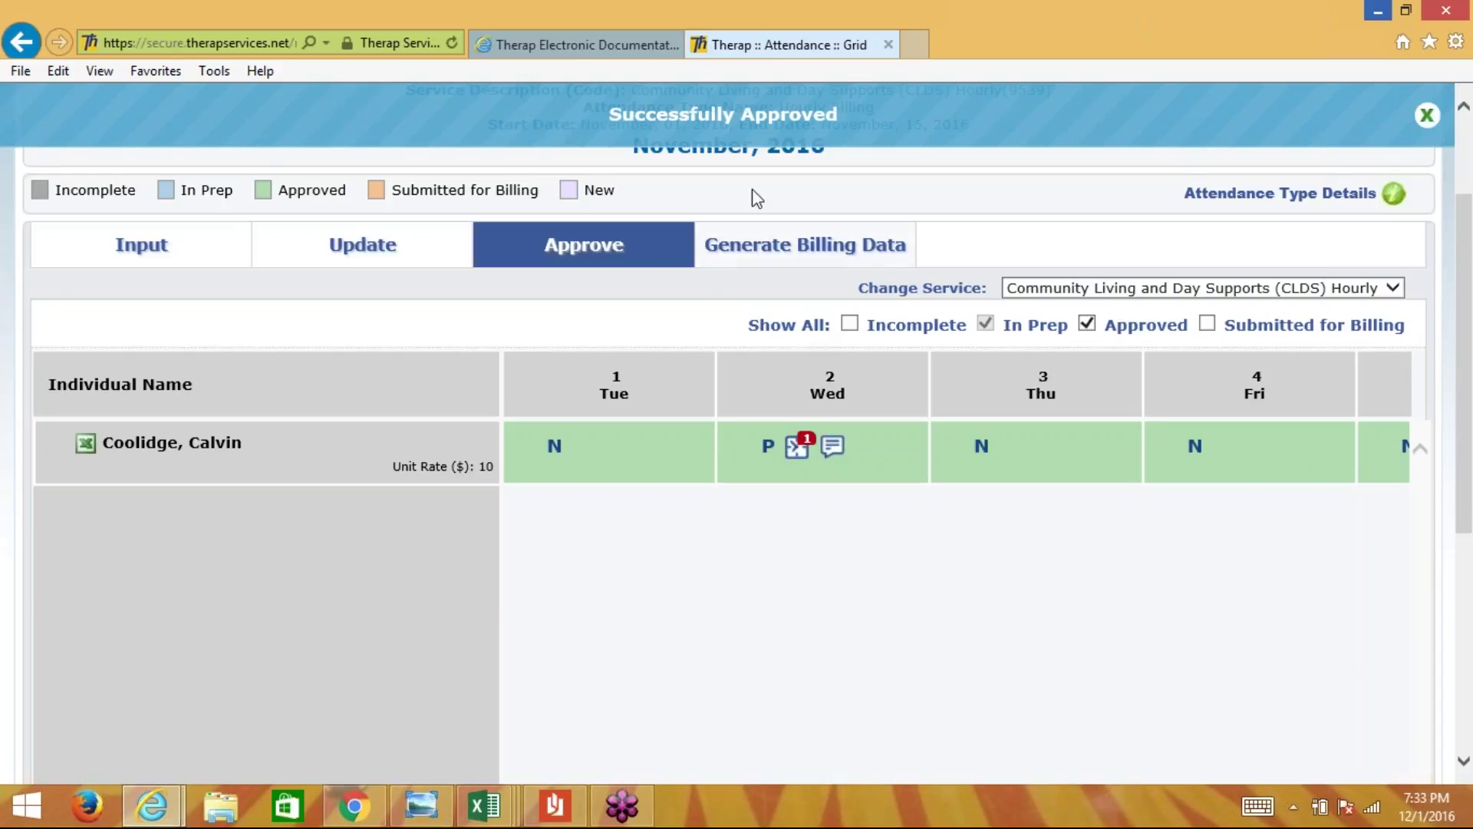
pyautogui.click(779, 250)
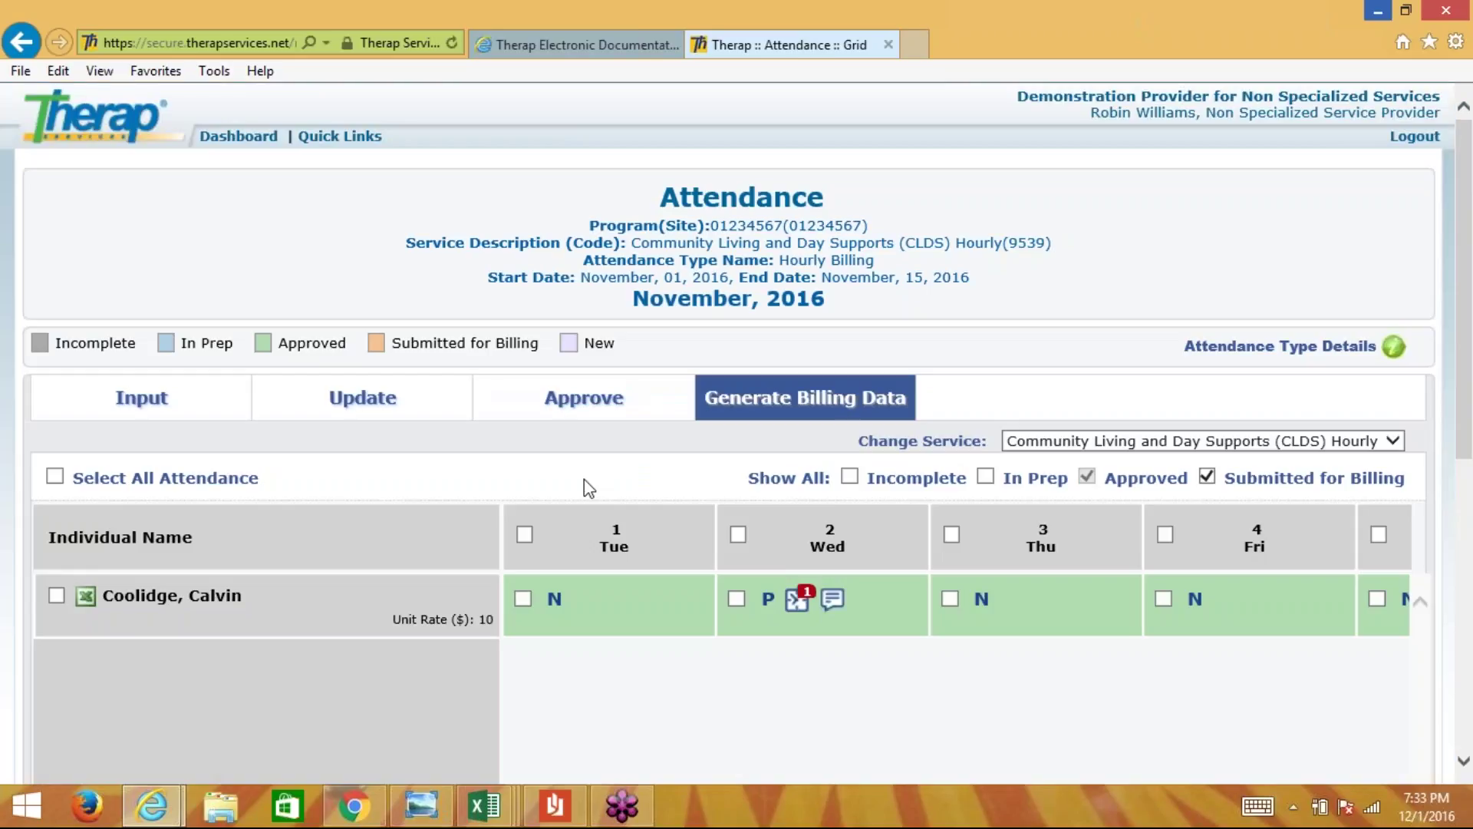
# - Select the individual's approved November 2016 attendance, generate billing data, and confirm with OK
pyautogui.scroll(-2, 591, 488)
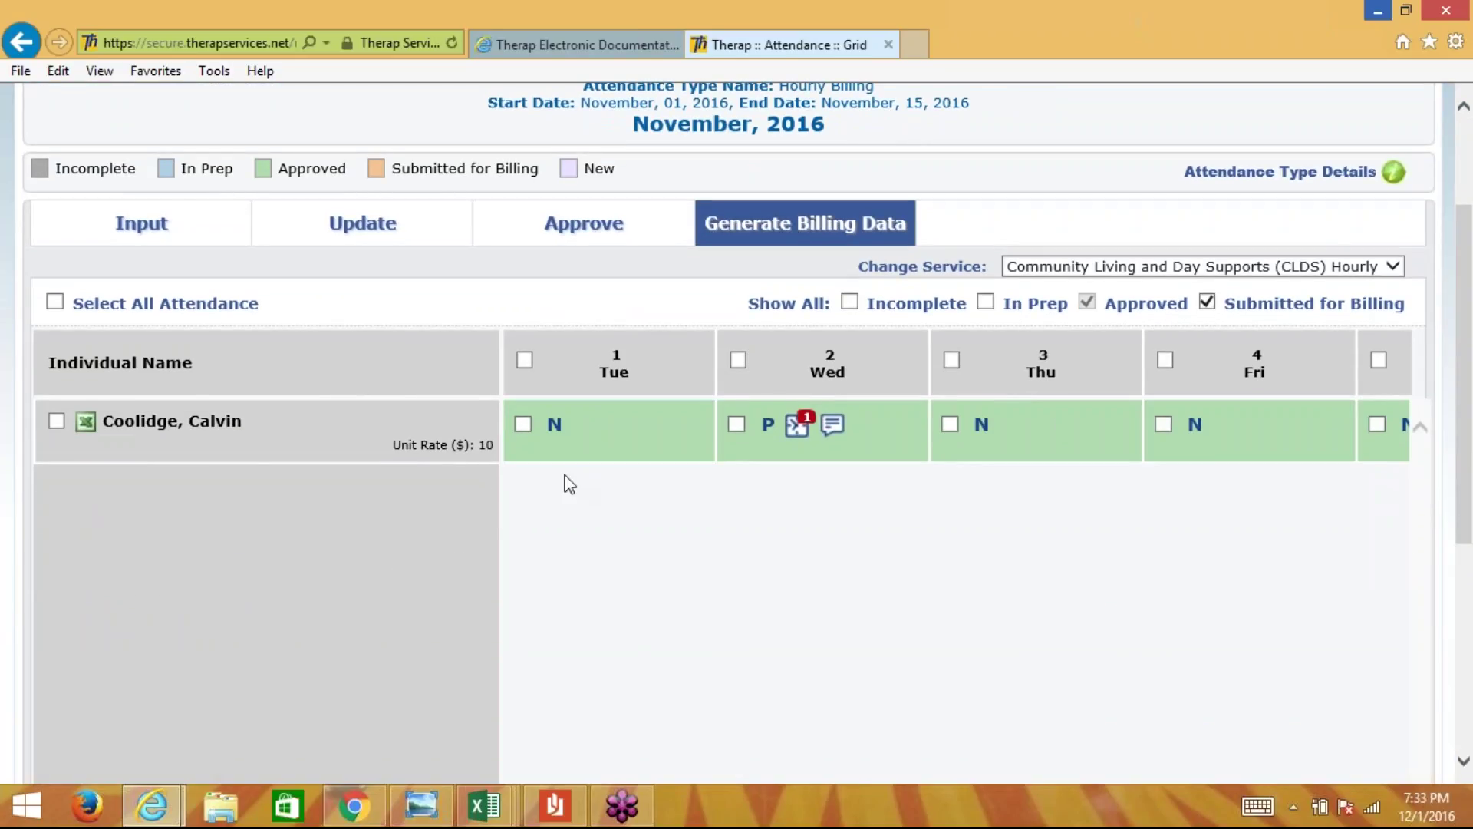
pyautogui.click(57, 422)
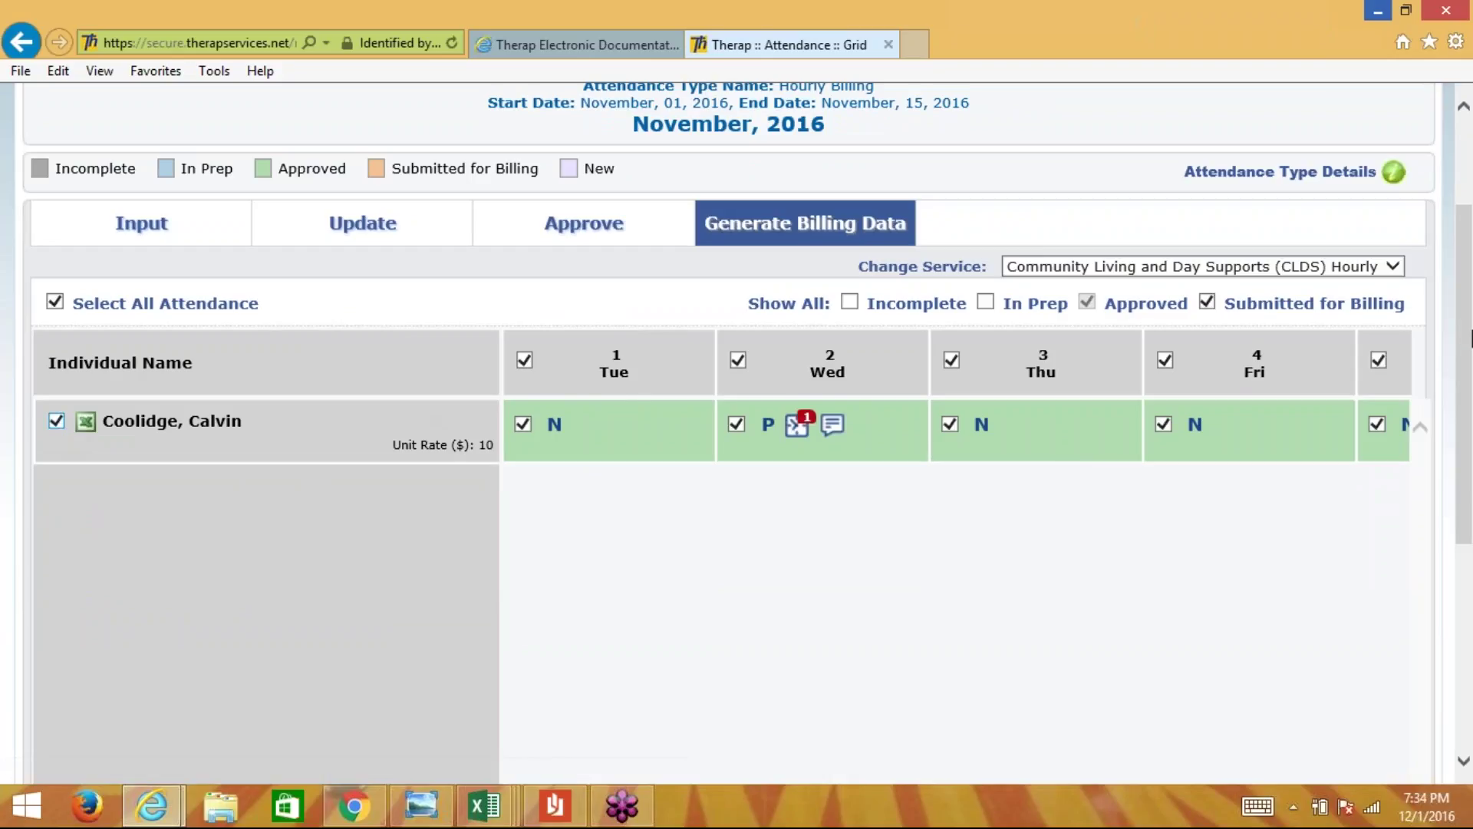
pyautogui.scroll(-1, 1465, 422)
pyautogui.scroll(-3, 1466, 422)
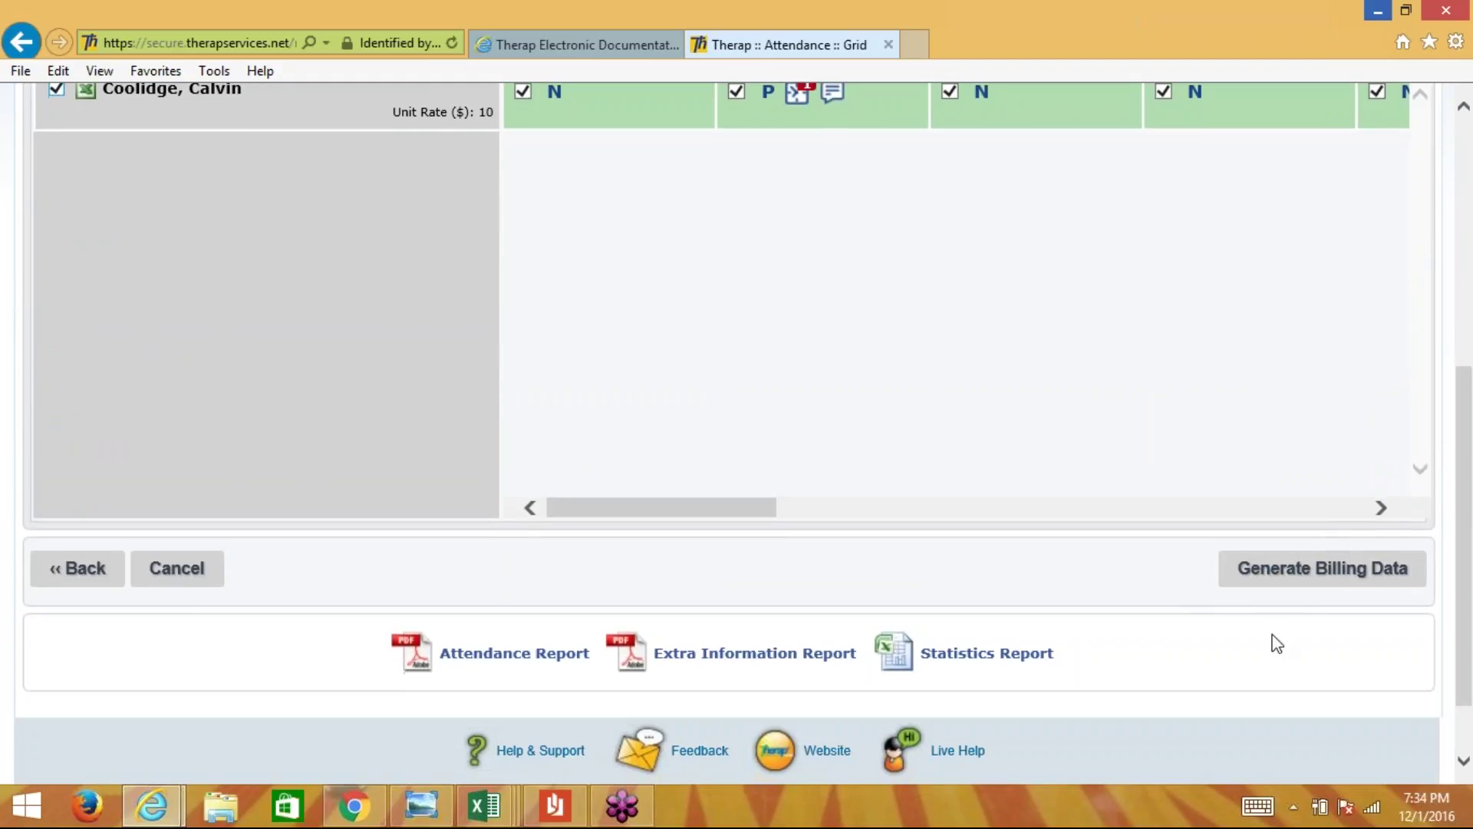
pyautogui.click(1288, 592)
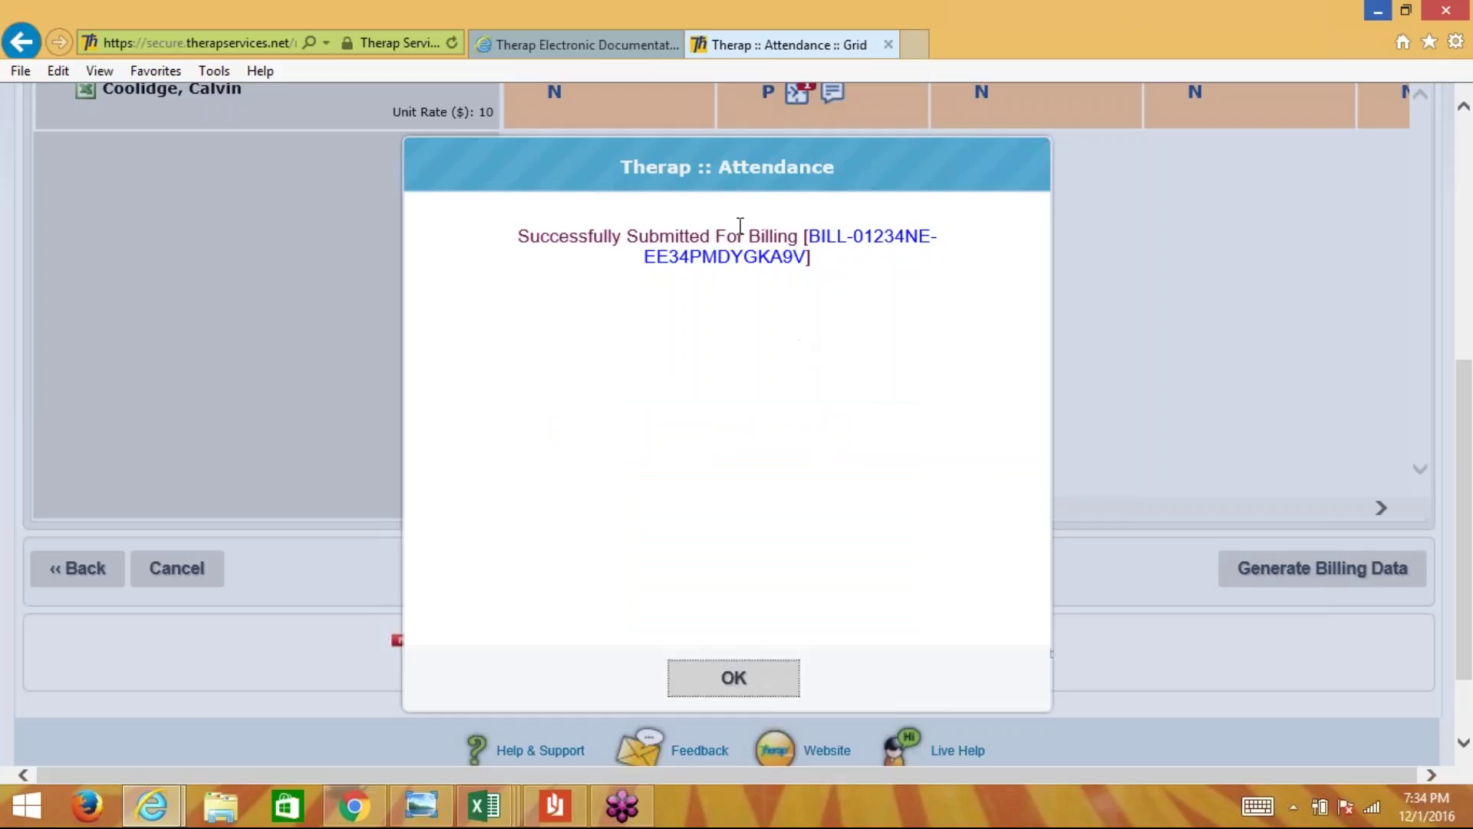
pyautogui.click(730, 689)
pyautogui.scroll(3, 750, 599)
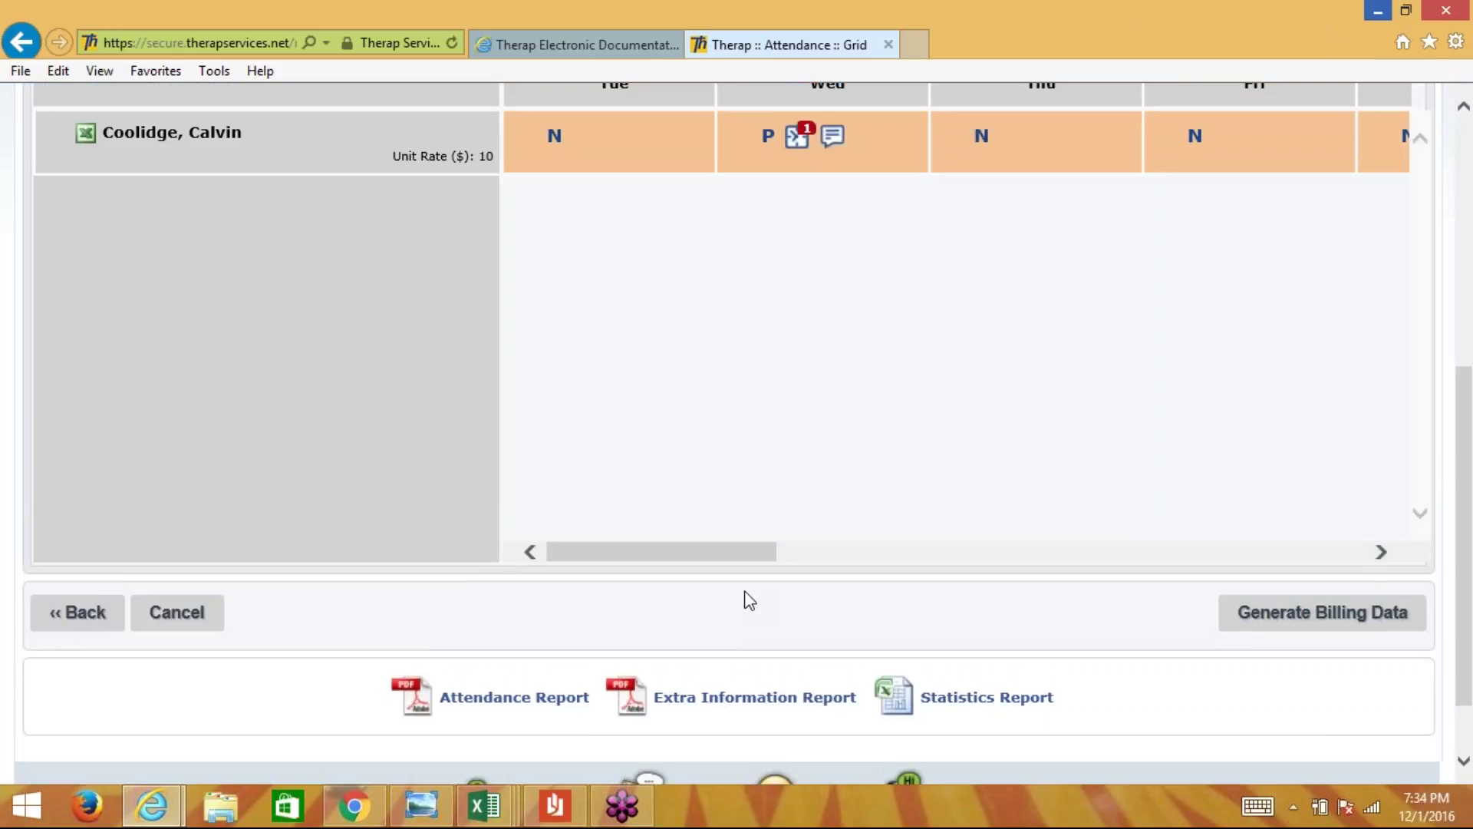
pyautogui.scroll(1, 749, 600)
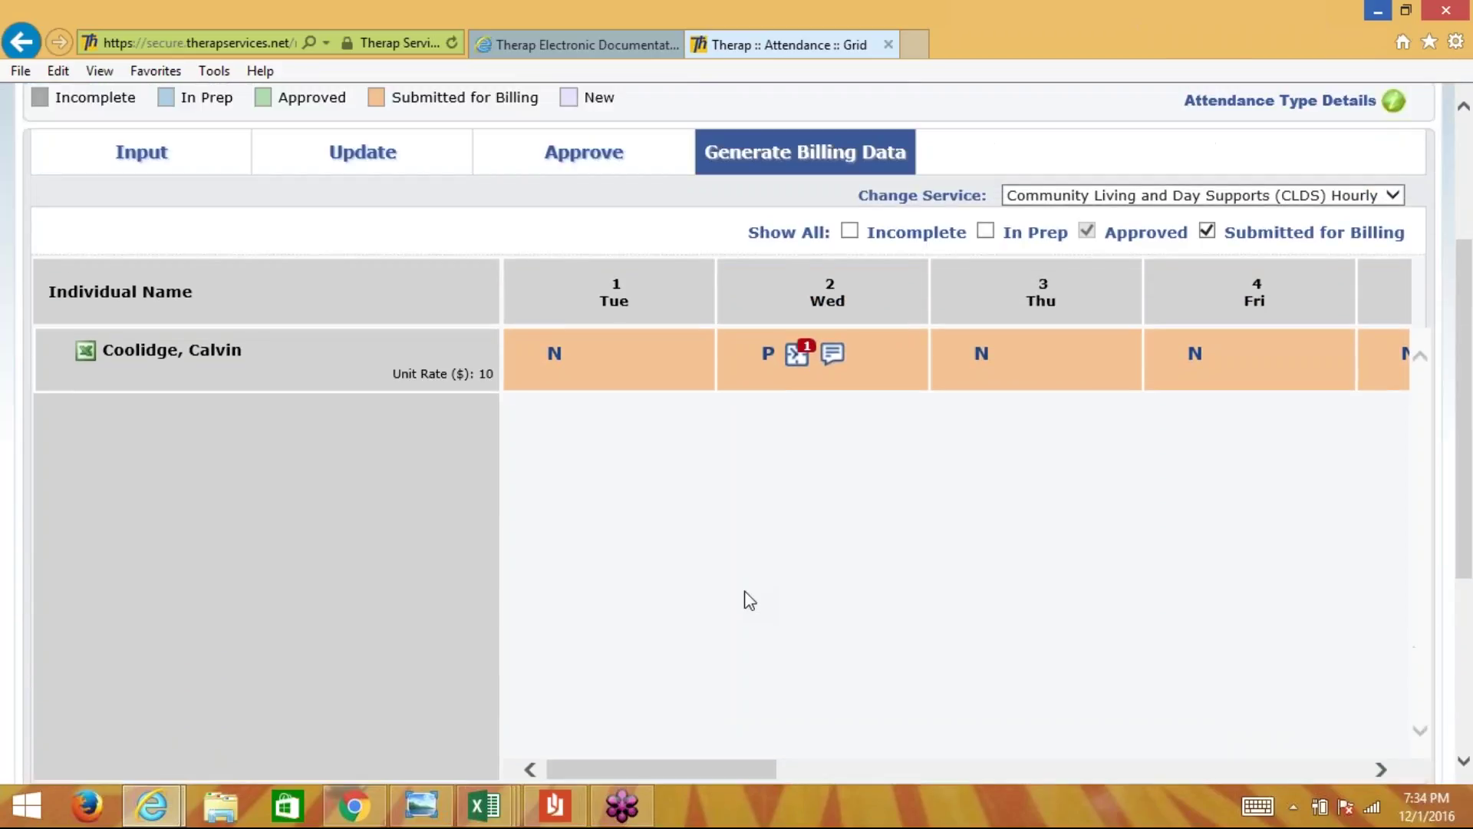
pyautogui.scroll(2, 749, 599)
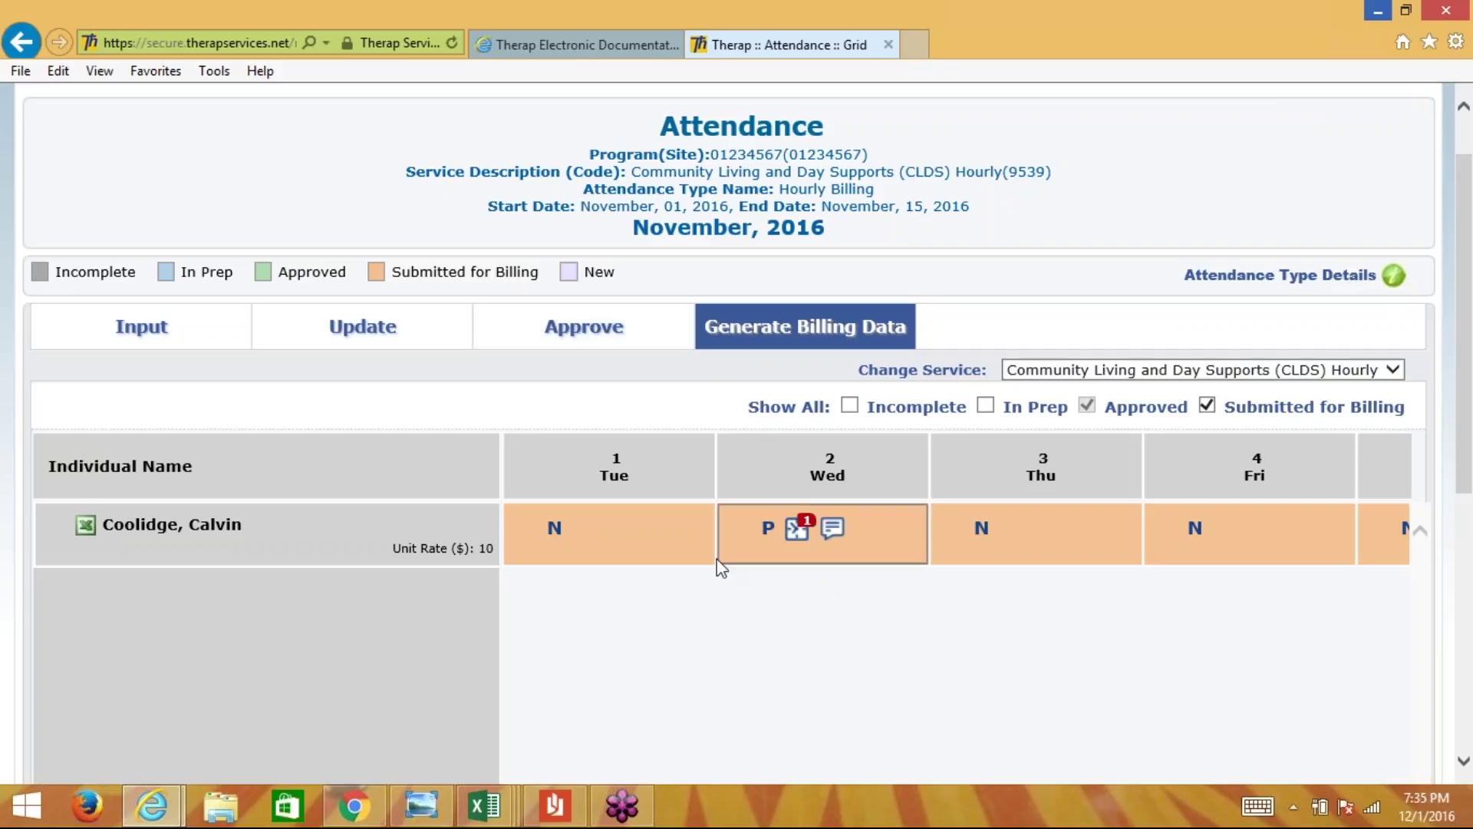
pyautogui.scroll(2, 1469, 471)
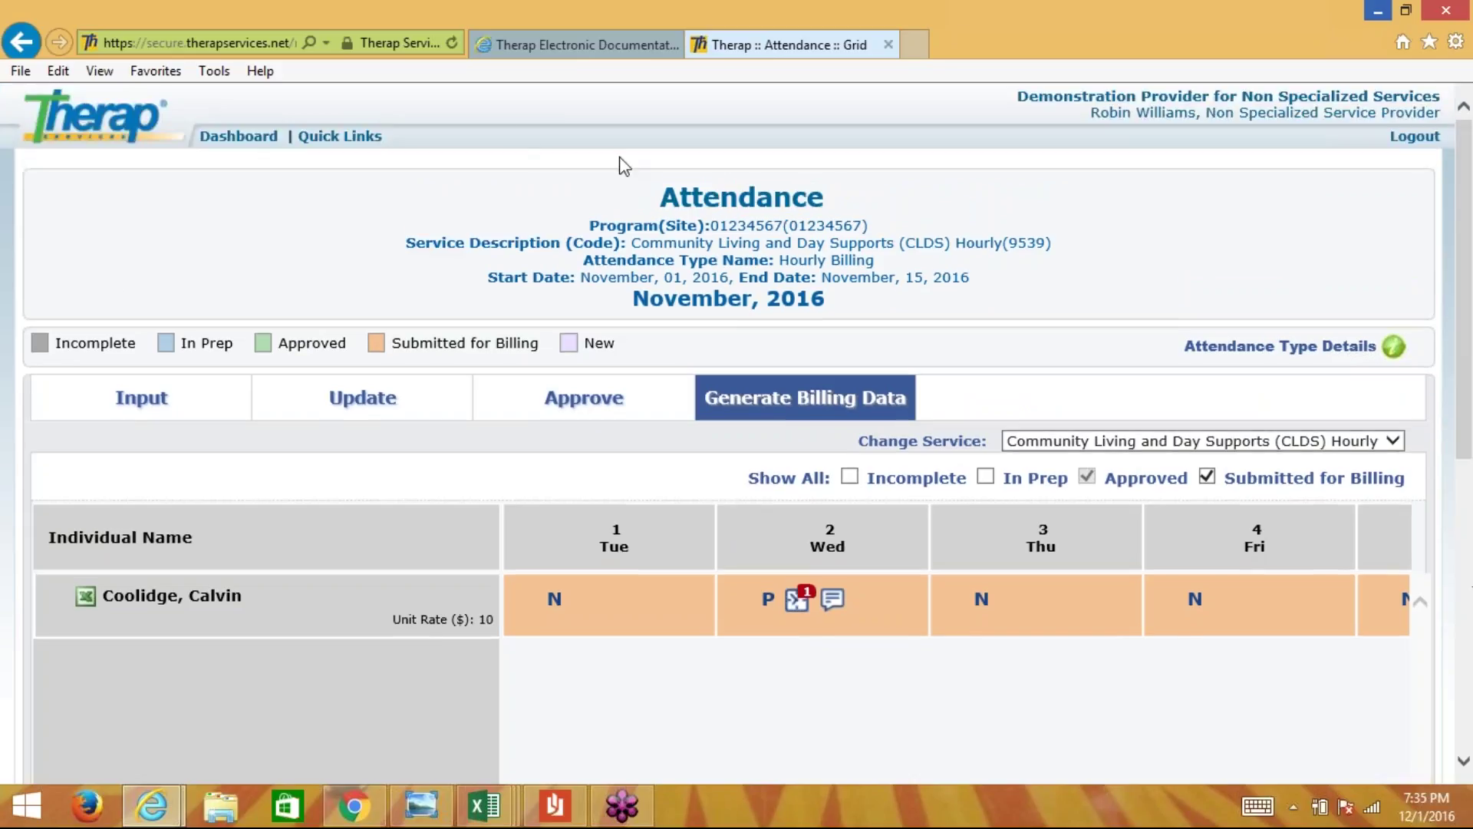
# - Go to the Dashboard and show its To Do list with the rejected claim worklist
pyautogui.click(243, 138)
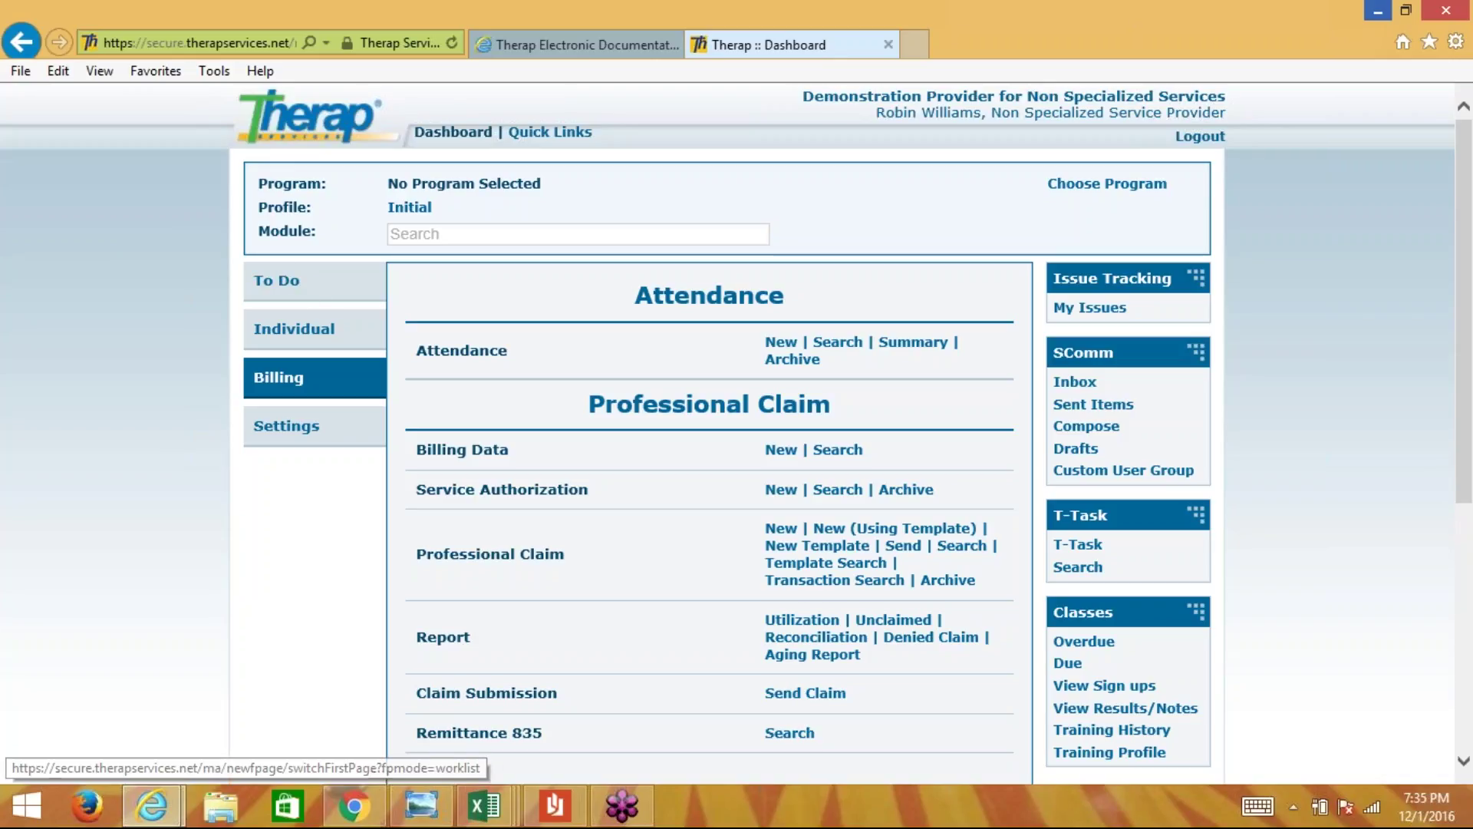
pyautogui.click(281, 293)
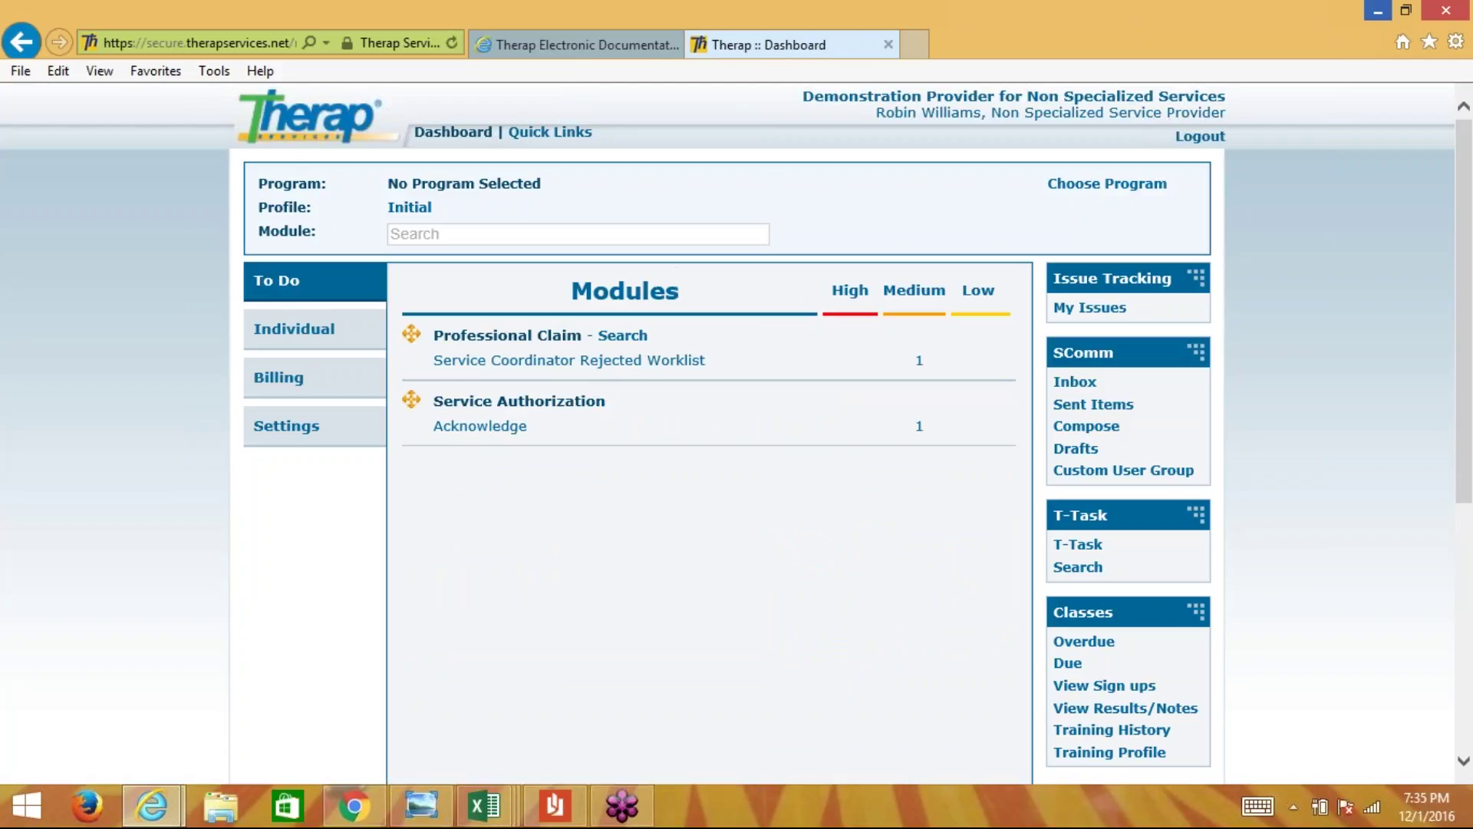
pyautogui.click(435, 362)
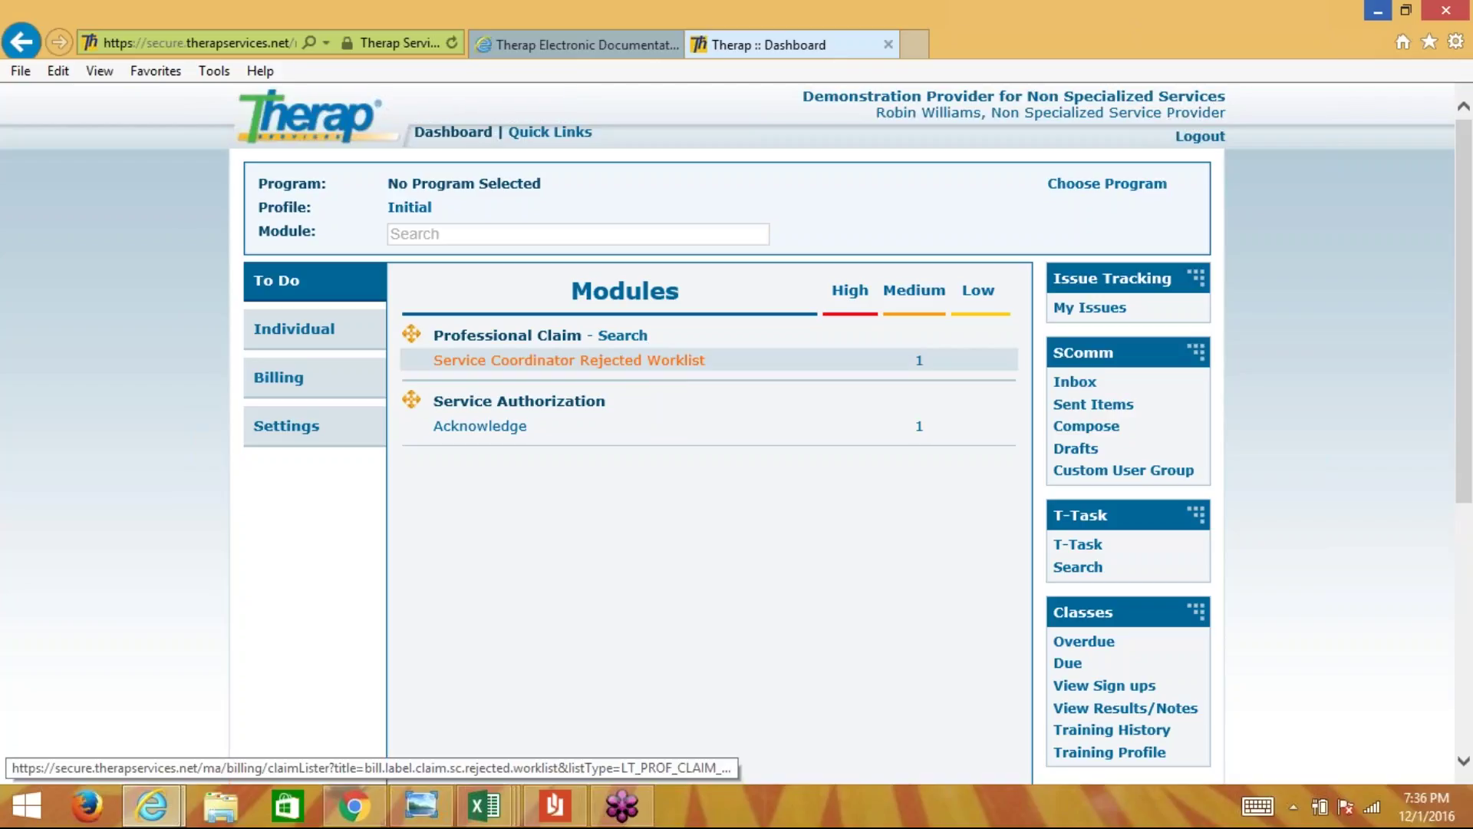
# - Open the Professional Claim Service Coordinator Rejected Worklist and scroll through the rejected claim
pyautogui.click(595, 367)
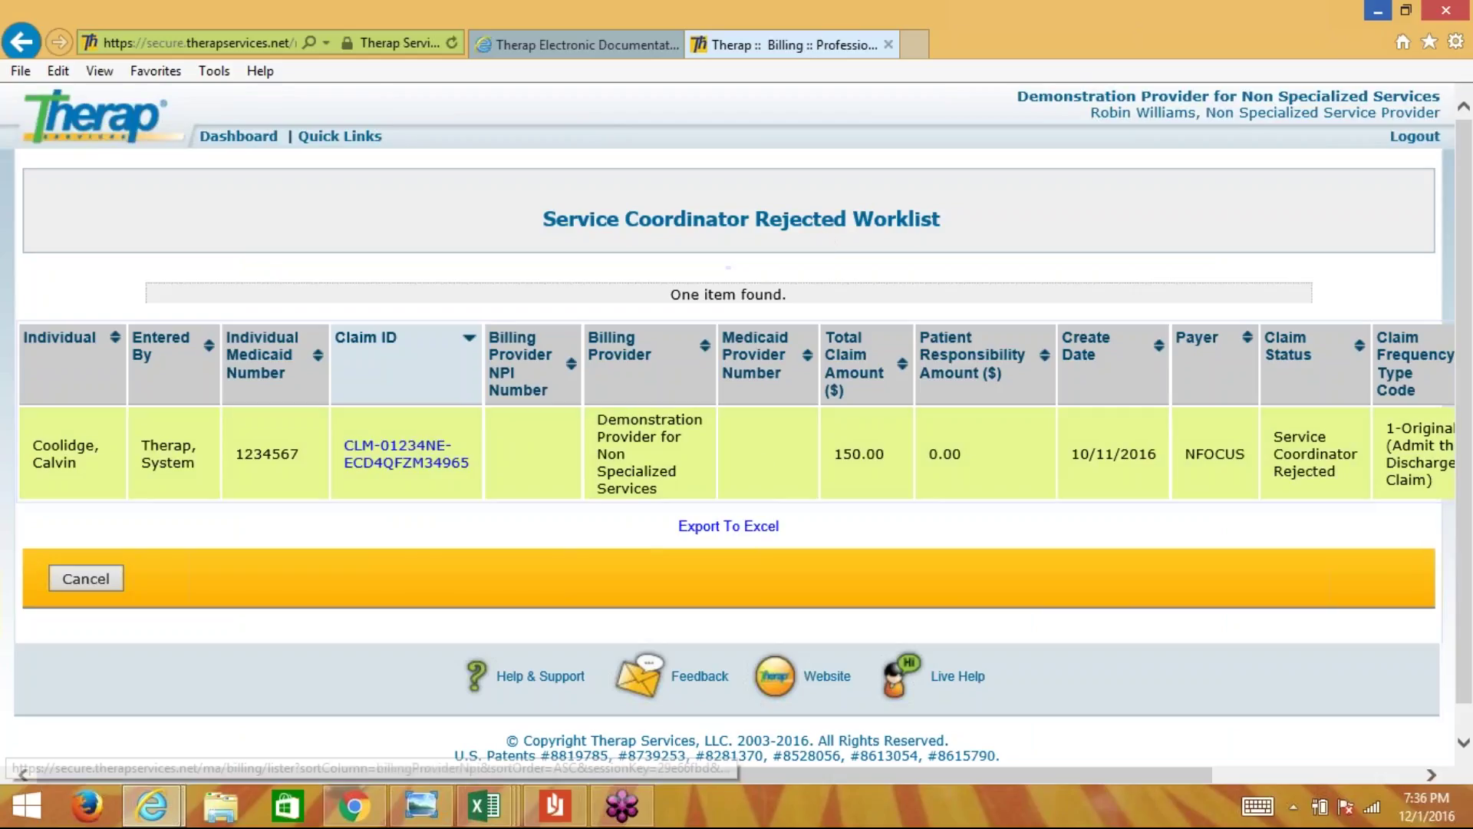
pyautogui.click(83, 476)
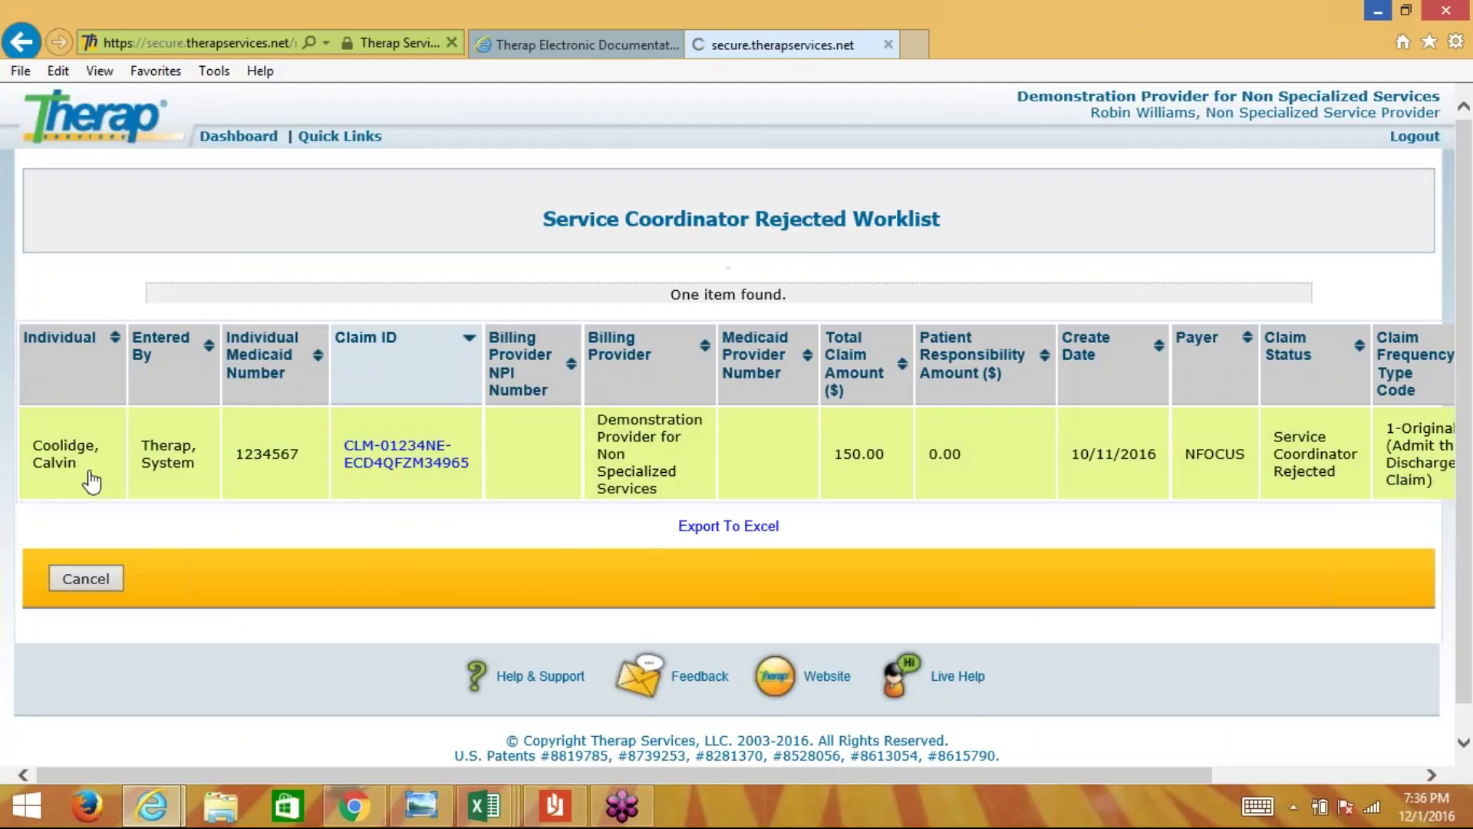
pyautogui.scroll(-5, 737, 433)
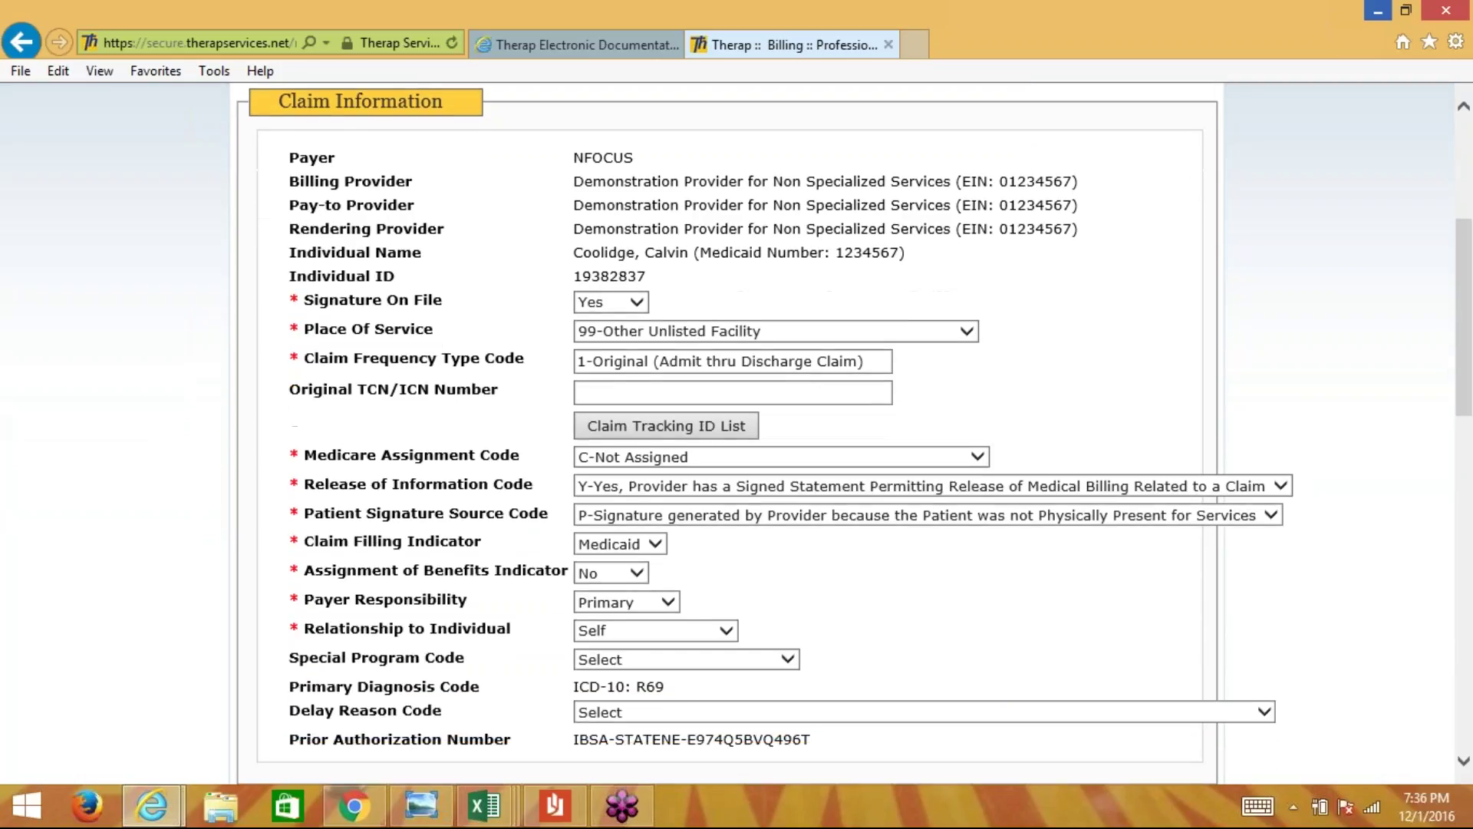
pyautogui.scroll(-5, 737, 434)
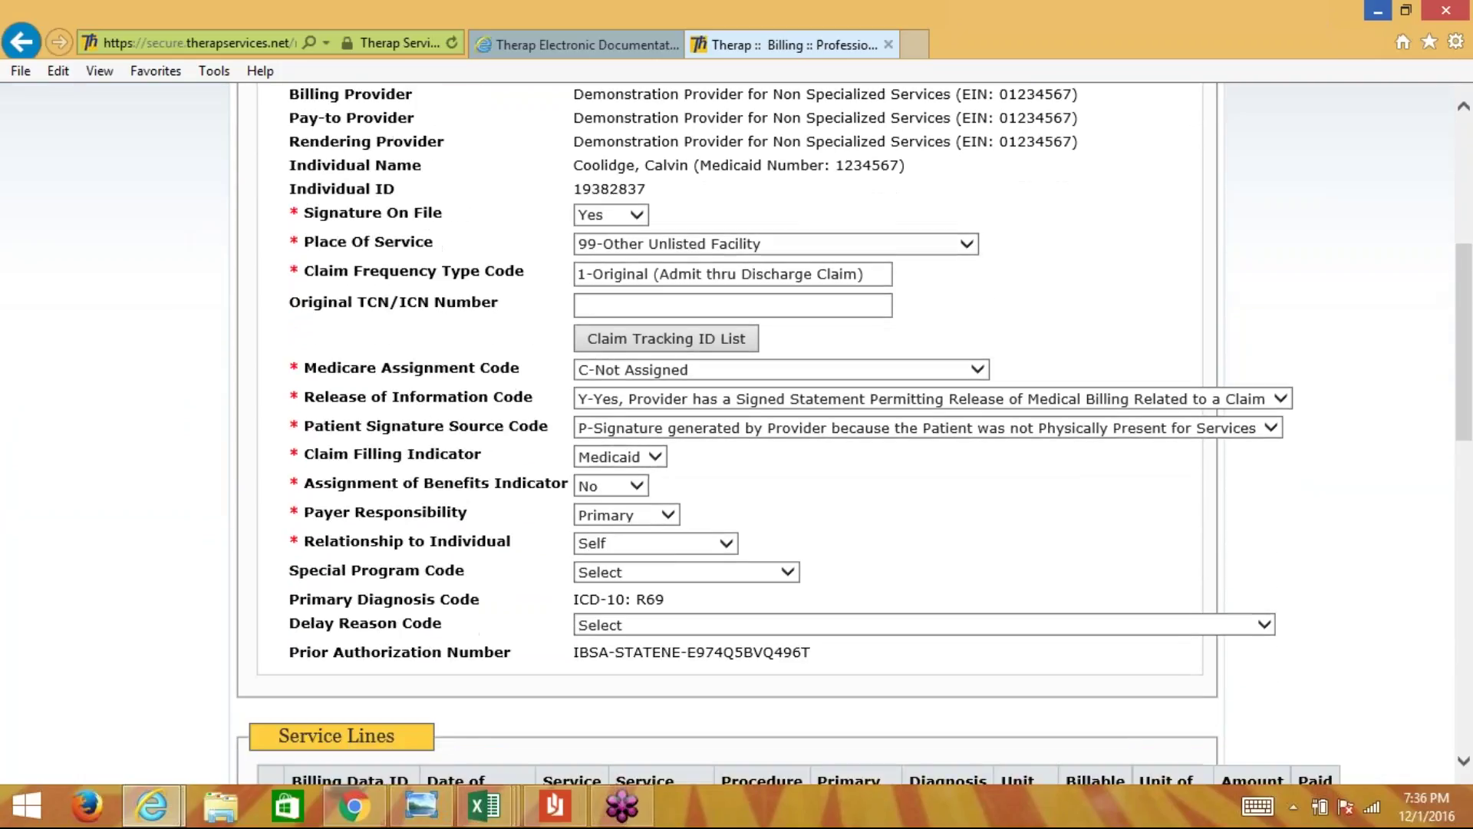
pyautogui.scroll(-3, 737, 434)
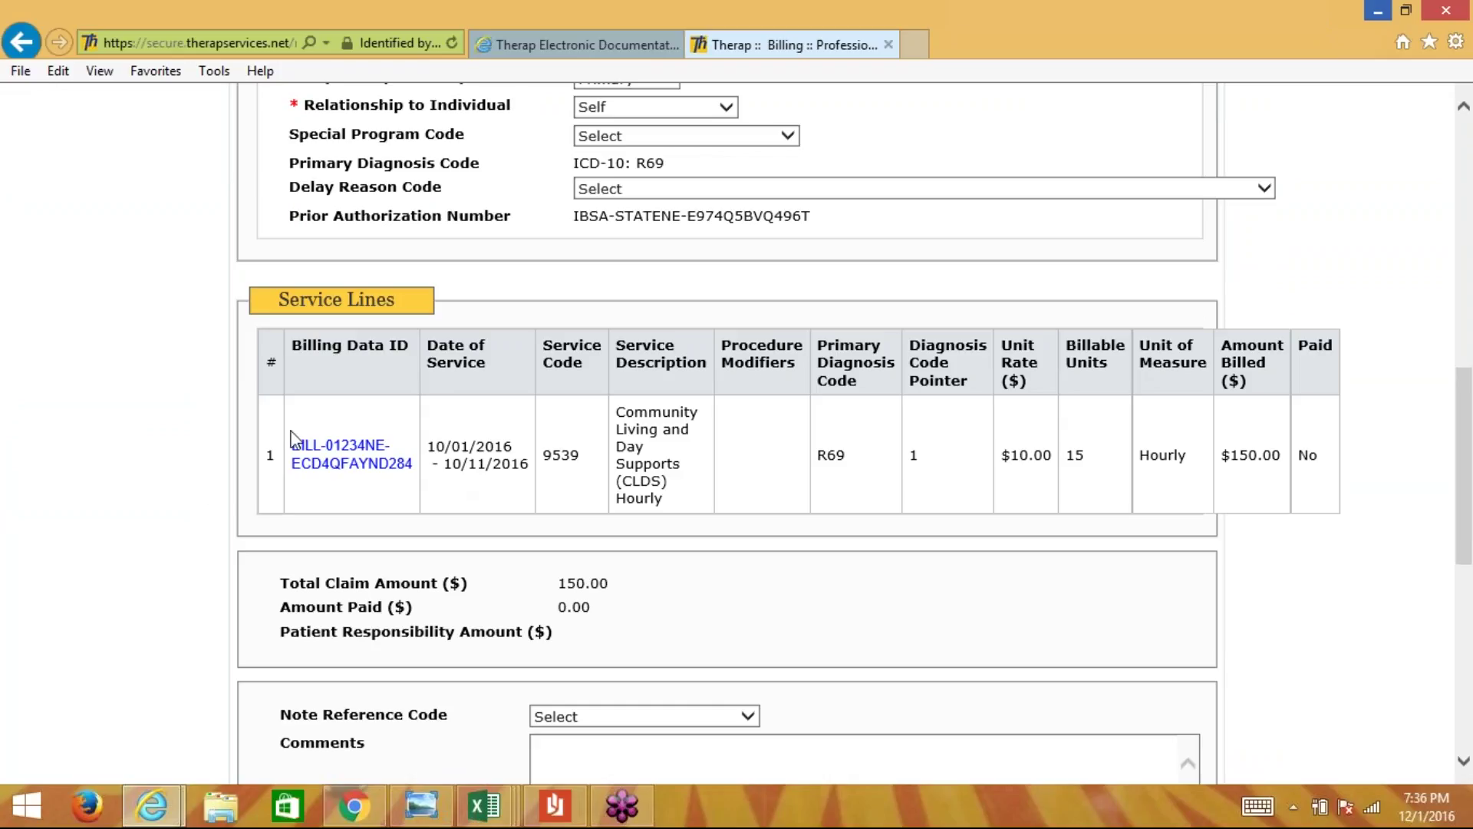
pyautogui.scroll(1, 197, 395)
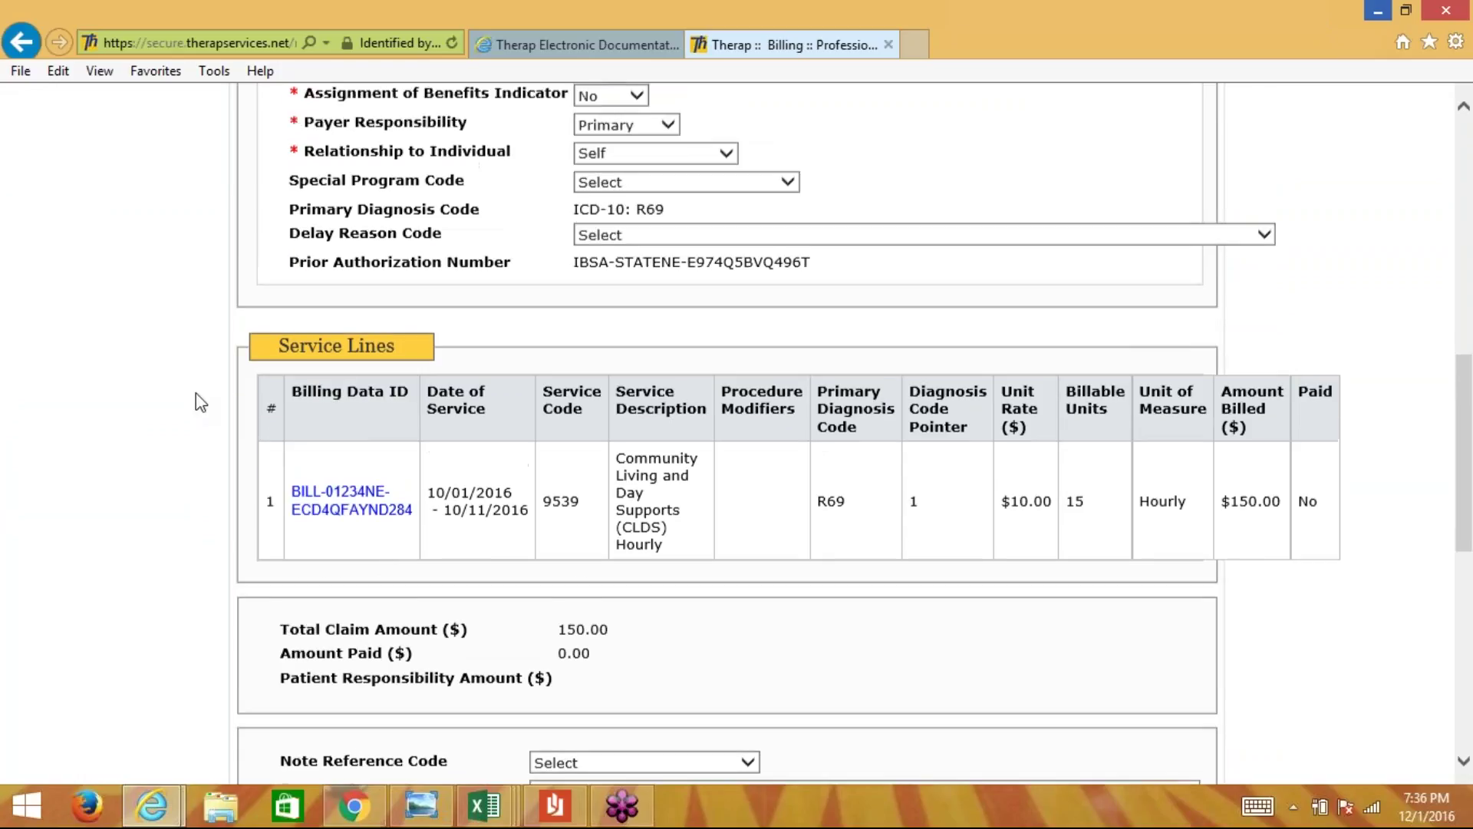
pyautogui.scroll(10, 197, 395)
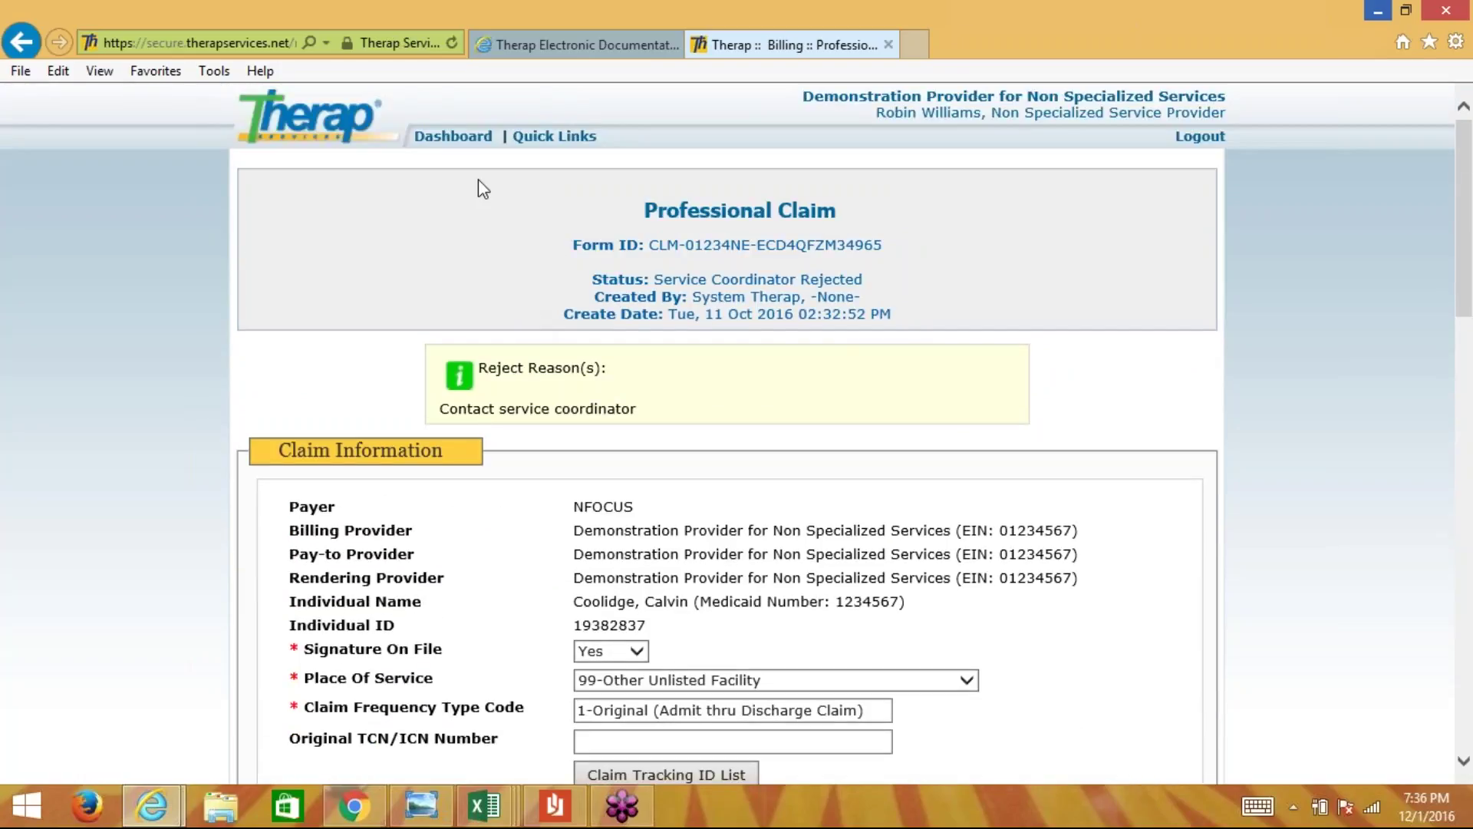
# - Reopen the rejected claim, highlight the individual's name and ID, and go to the $150.00 service line
pyautogui.click(460, 137)
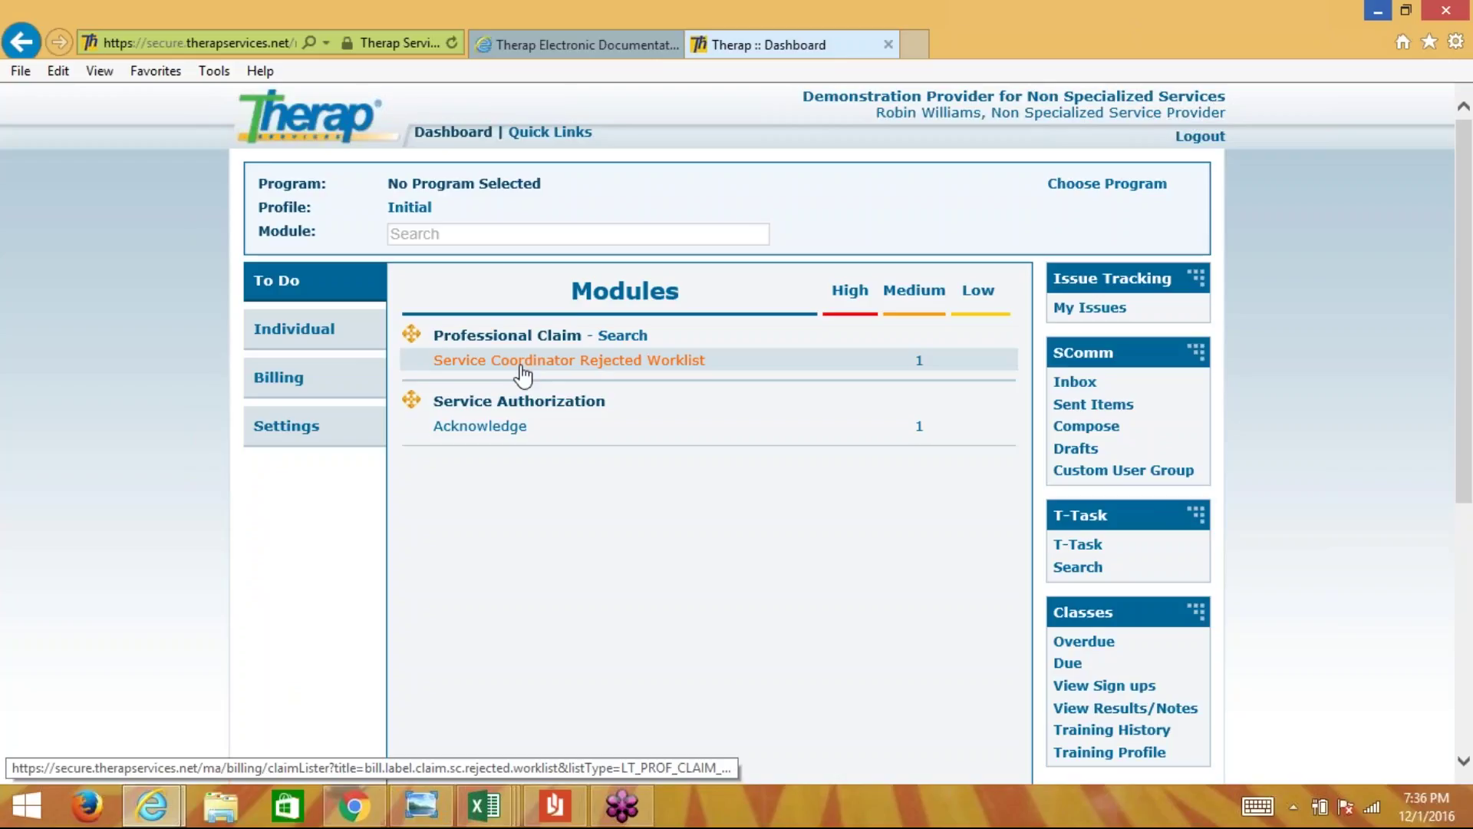
pyautogui.click(521, 365)
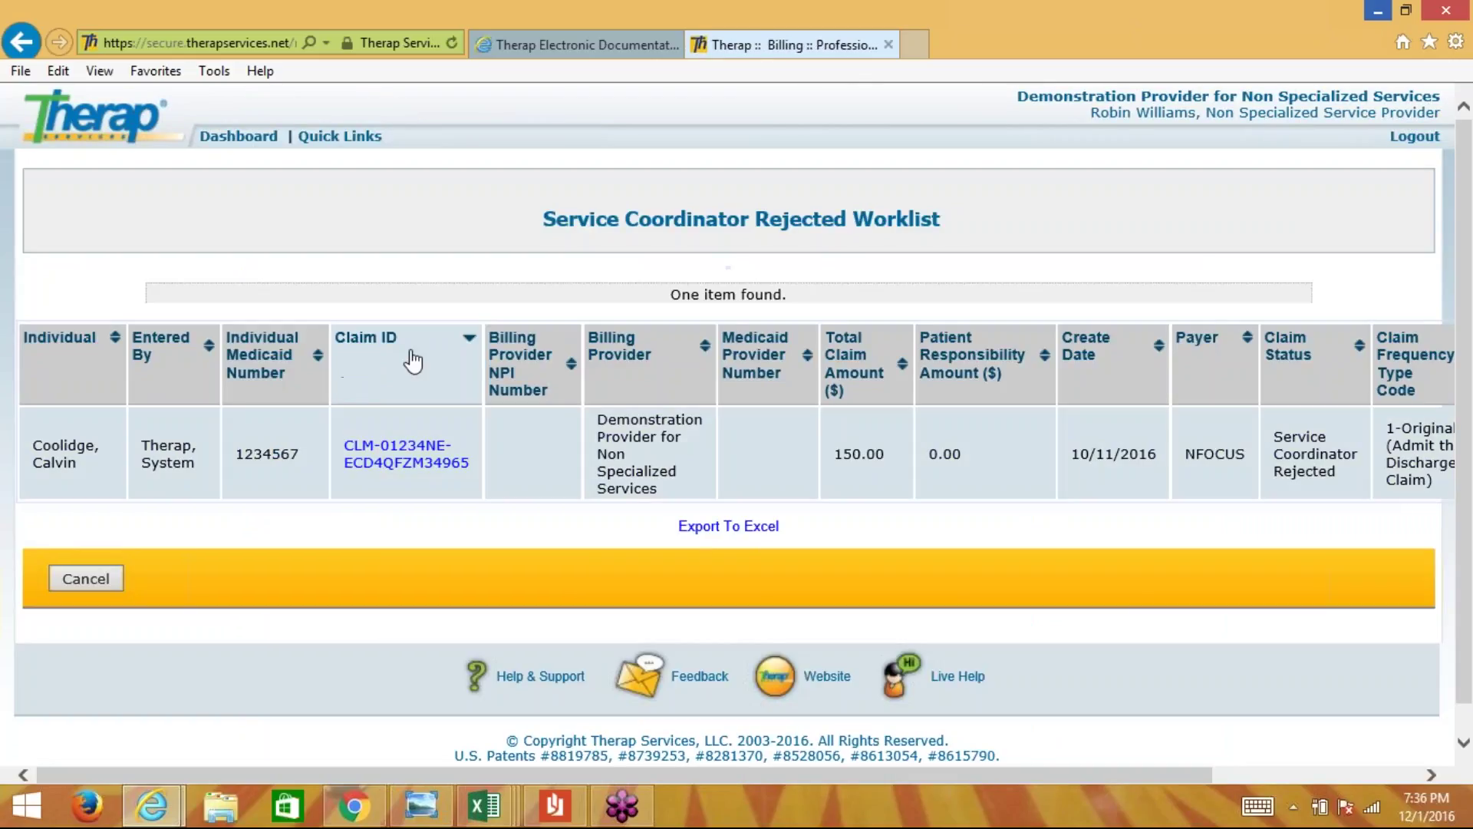
pyautogui.click(374, 464)
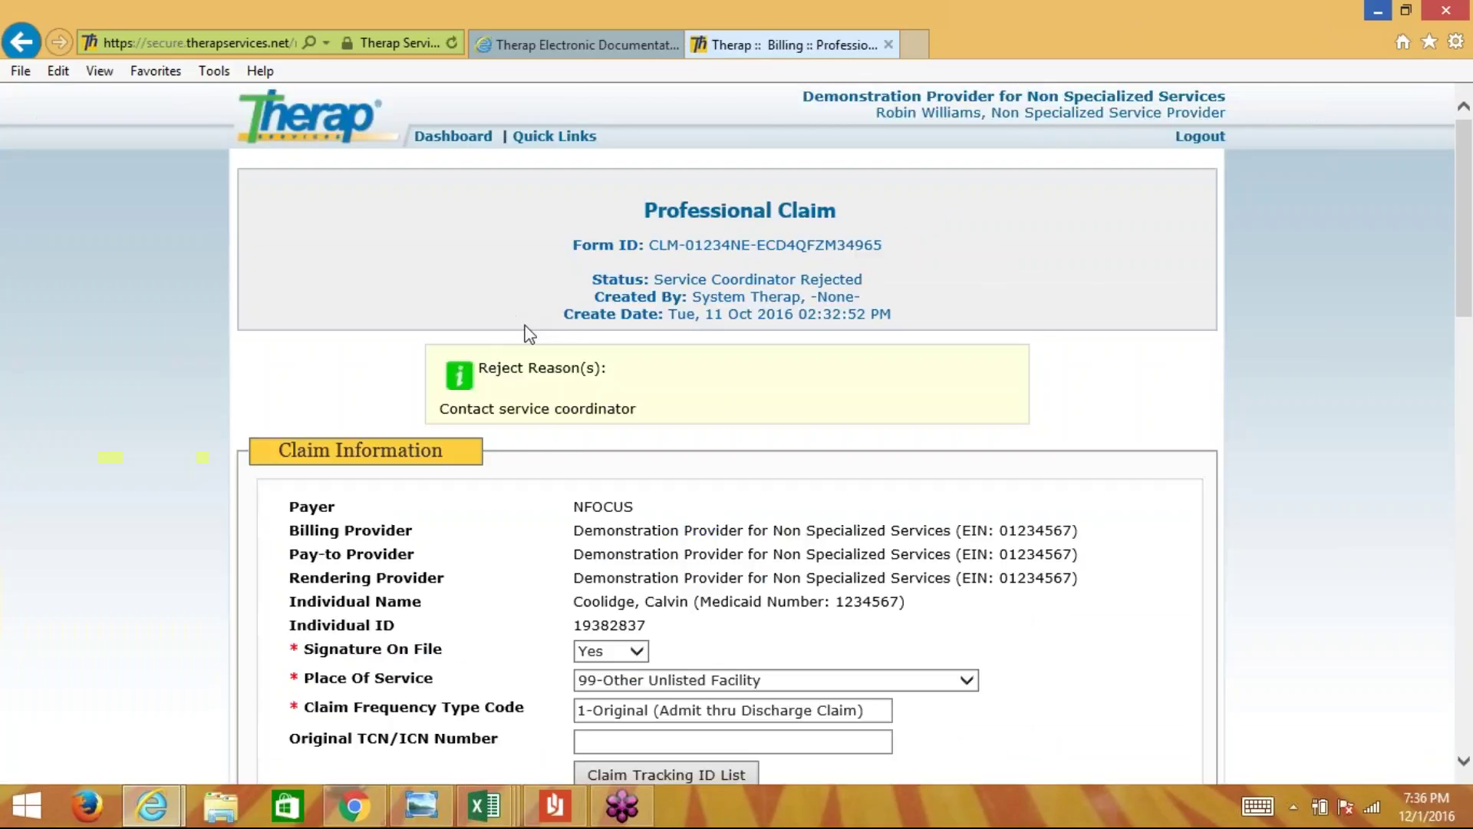
pyautogui.scroll(-5, 526, 333)
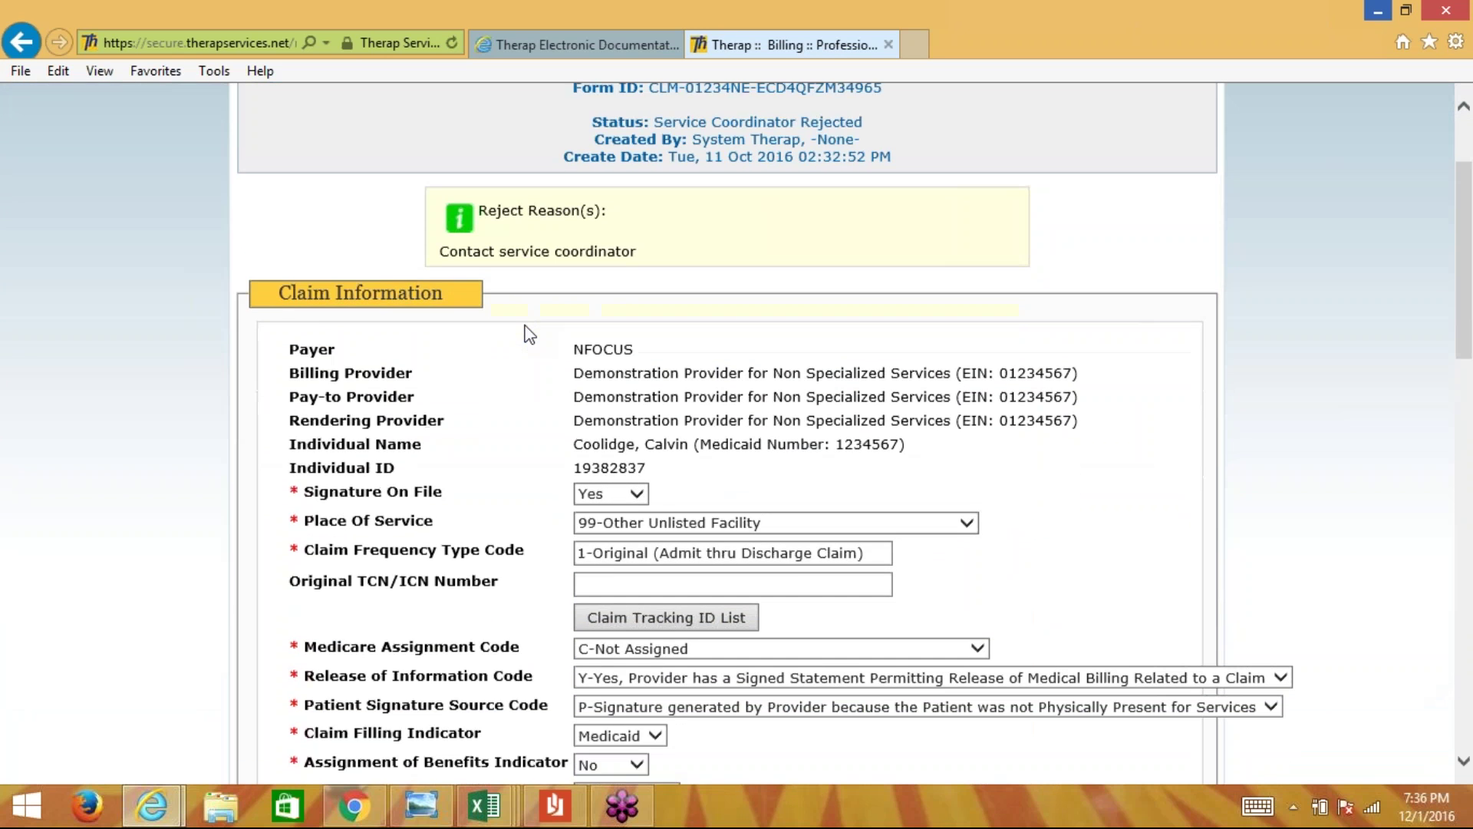
pyautogui.scroll(-6, 529, 334)
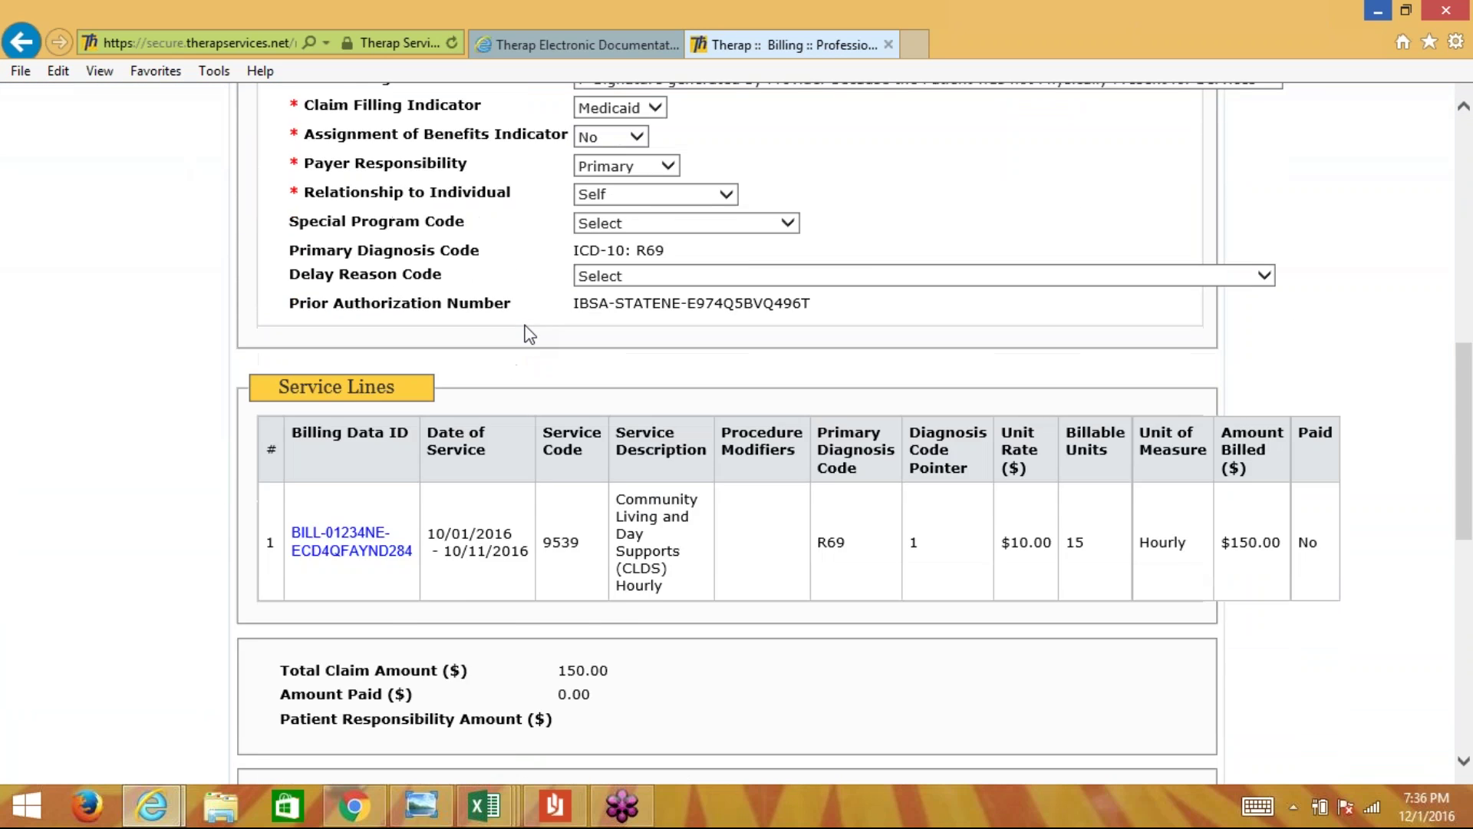
pyautogui.scroll(3, 525, 331)
pyautogui.scroll(4, 528, 334)
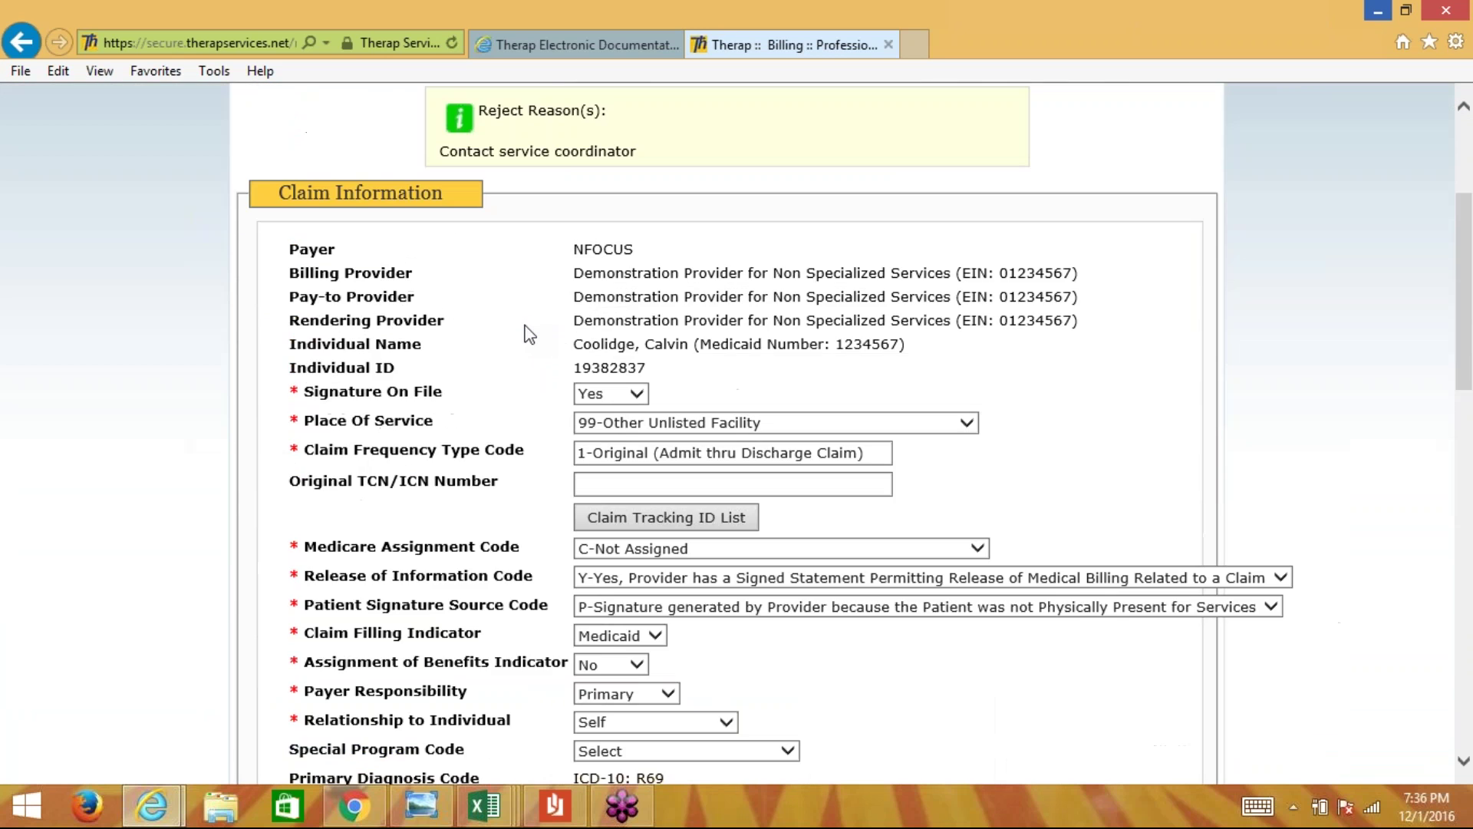
pyautogui.moveTo(572, 344); pyautogui.dragTo(698, 365)
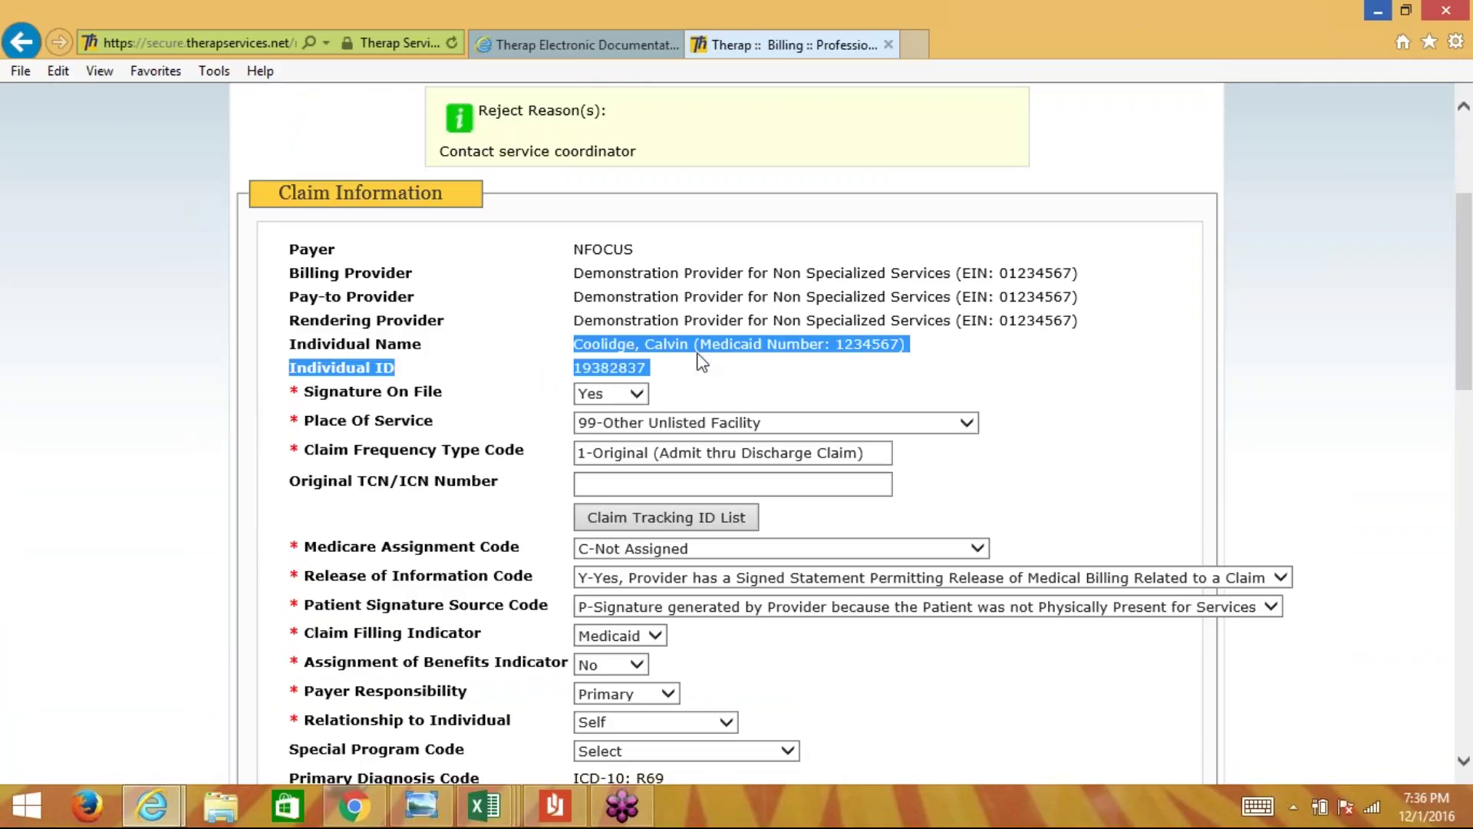
pyautogui.click(698, 365)
pyautogui.scroll(-9, 698, 365)
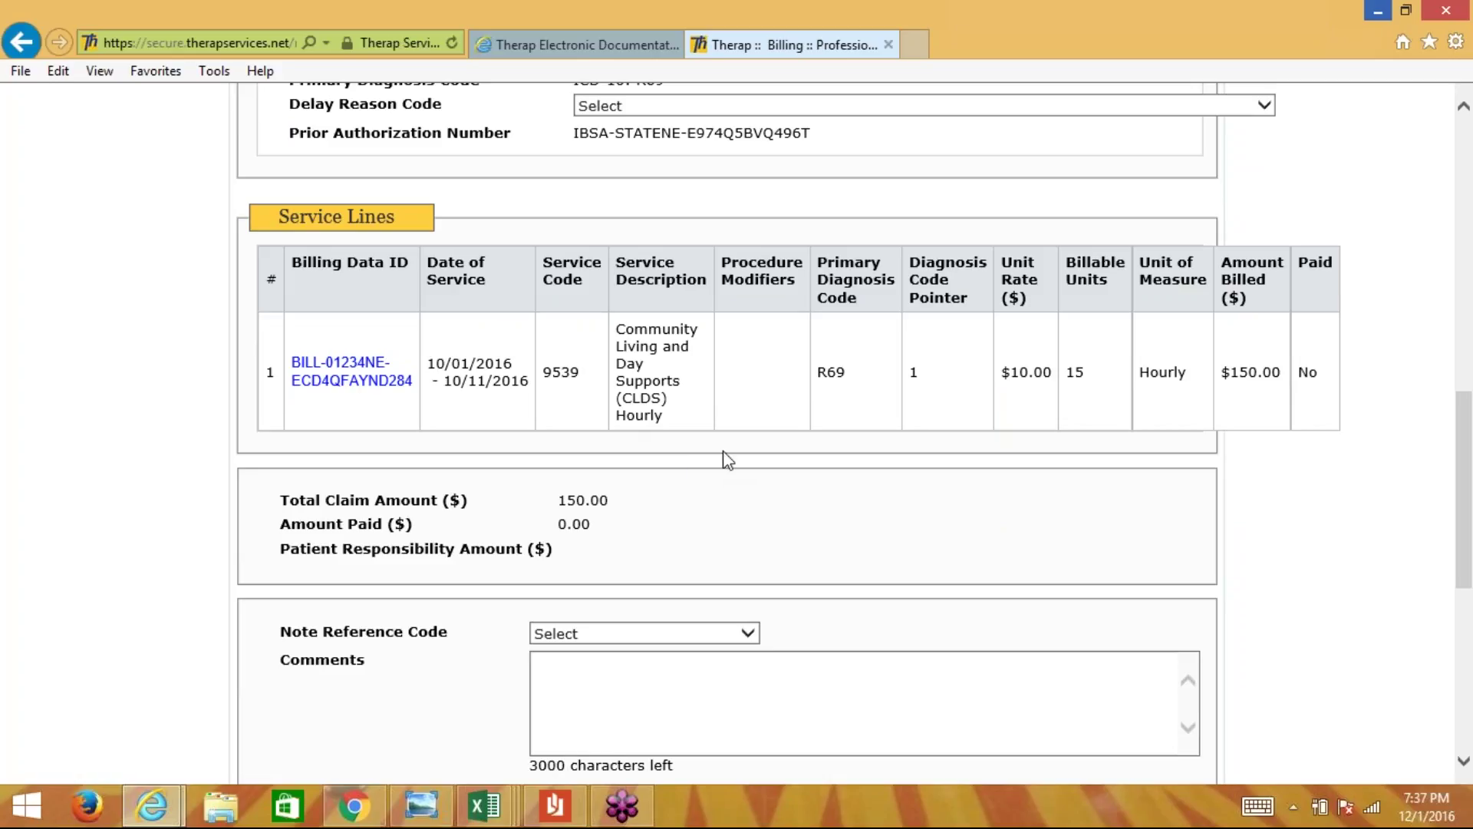
pyautogui.click(393, 360)
pyautogui.click(371, 379)
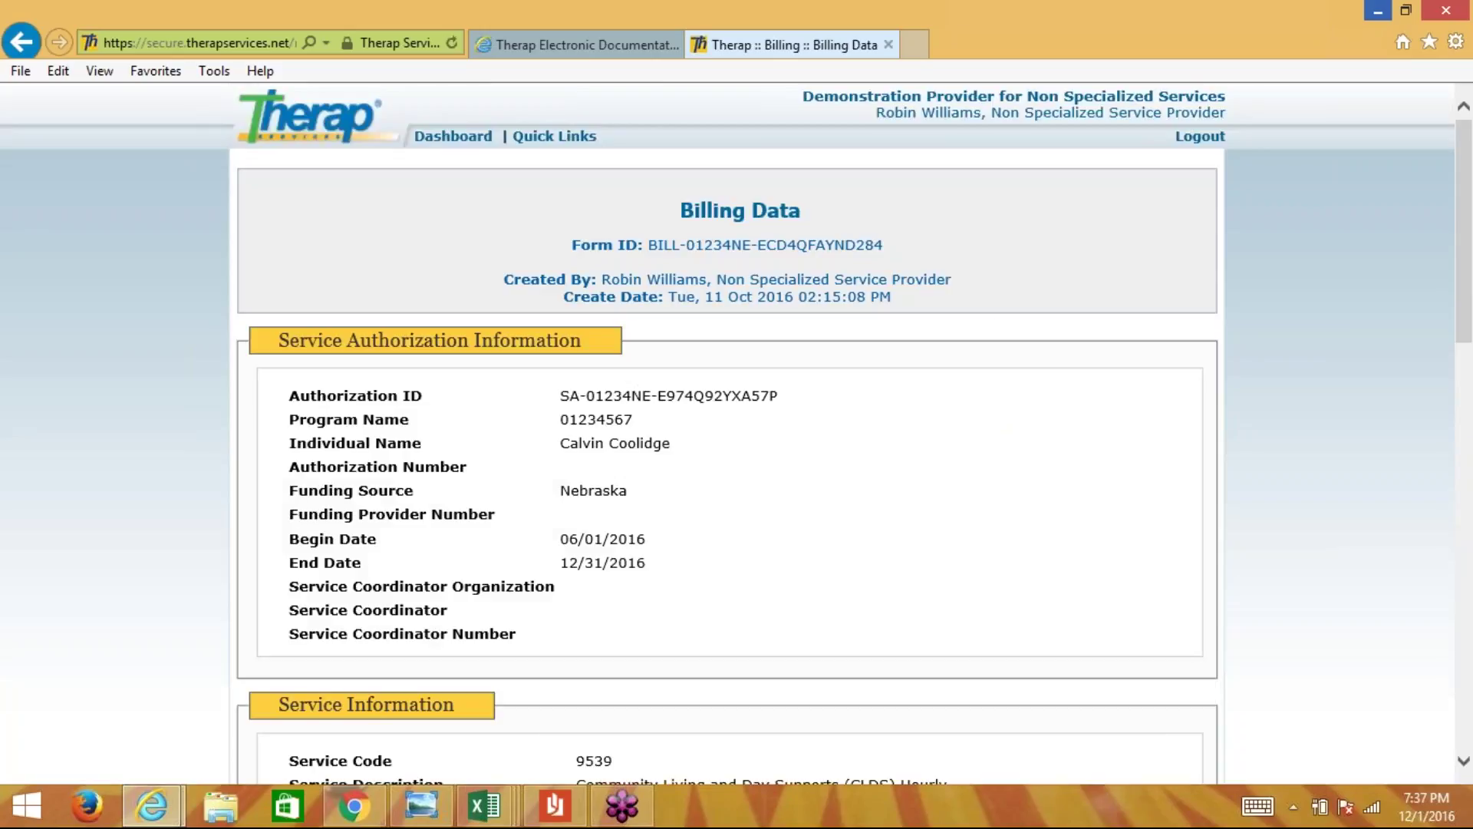
pyautogui.scroll(-7, 727, 434)
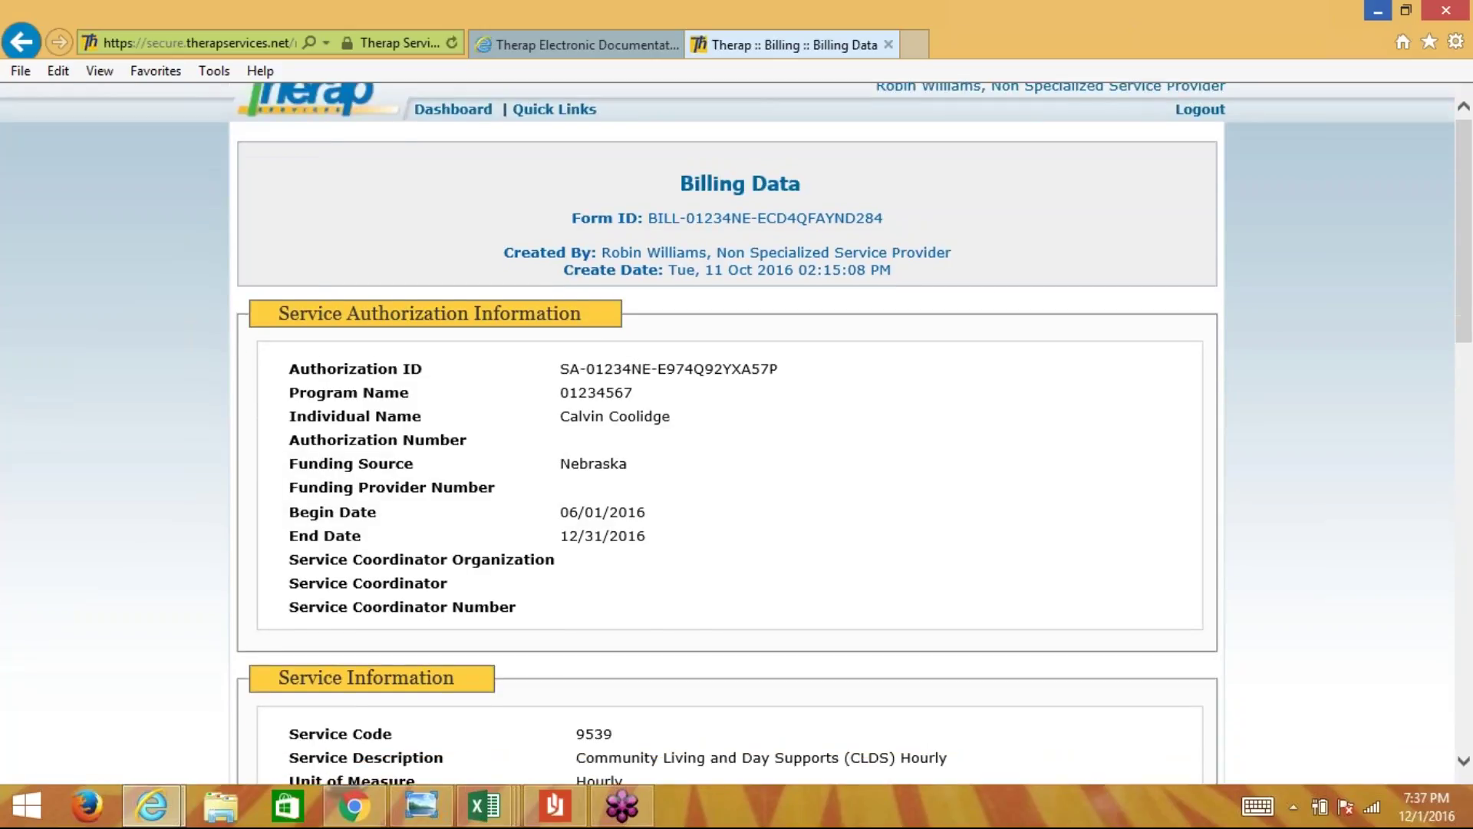
pyautogui.scroll(-3, 339, 307)
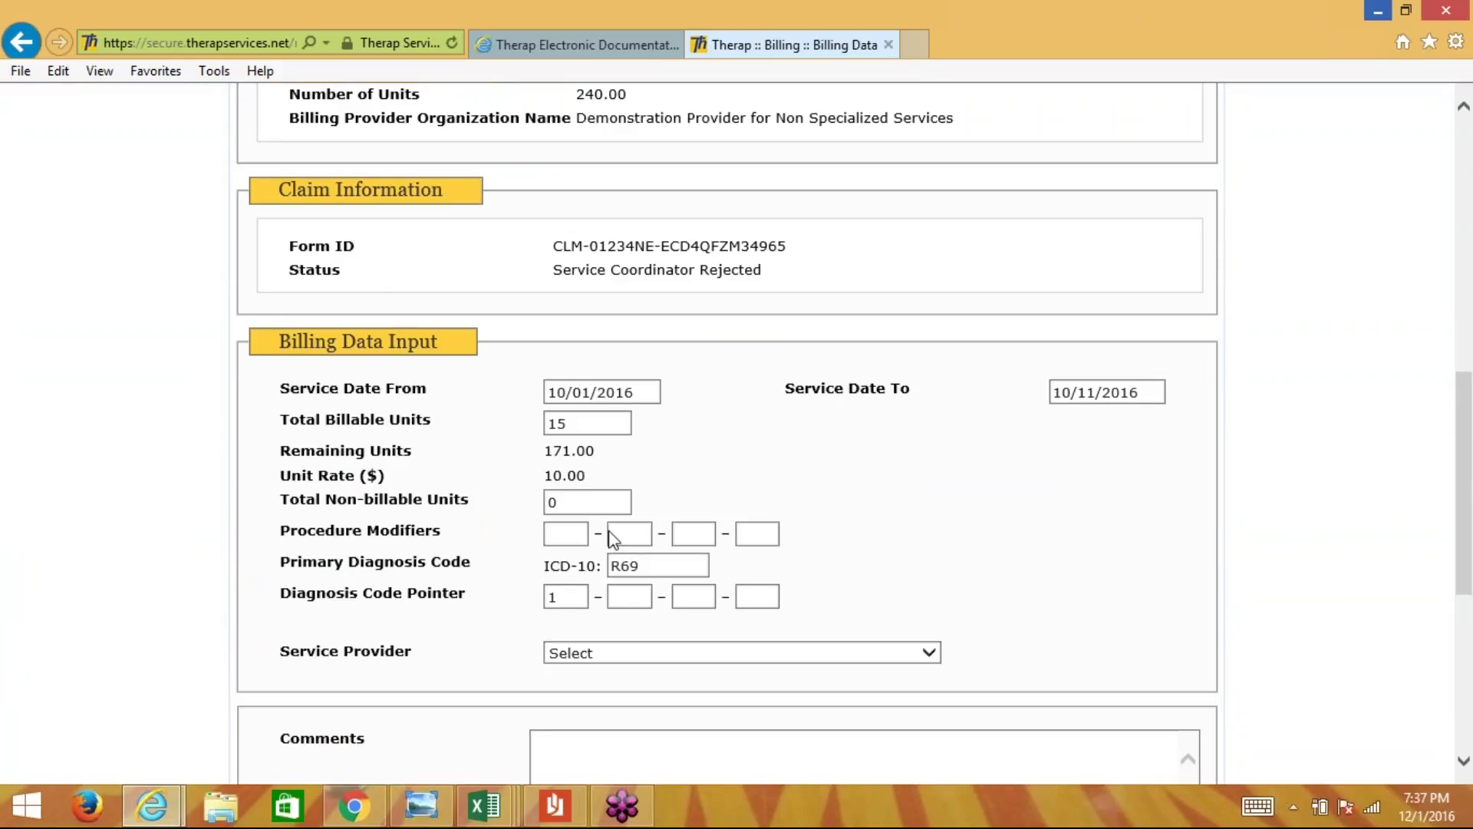
pyautogui.moveTo(582, 422); pyautogui.dragTo(536, 421)
pyautogui.write('14')
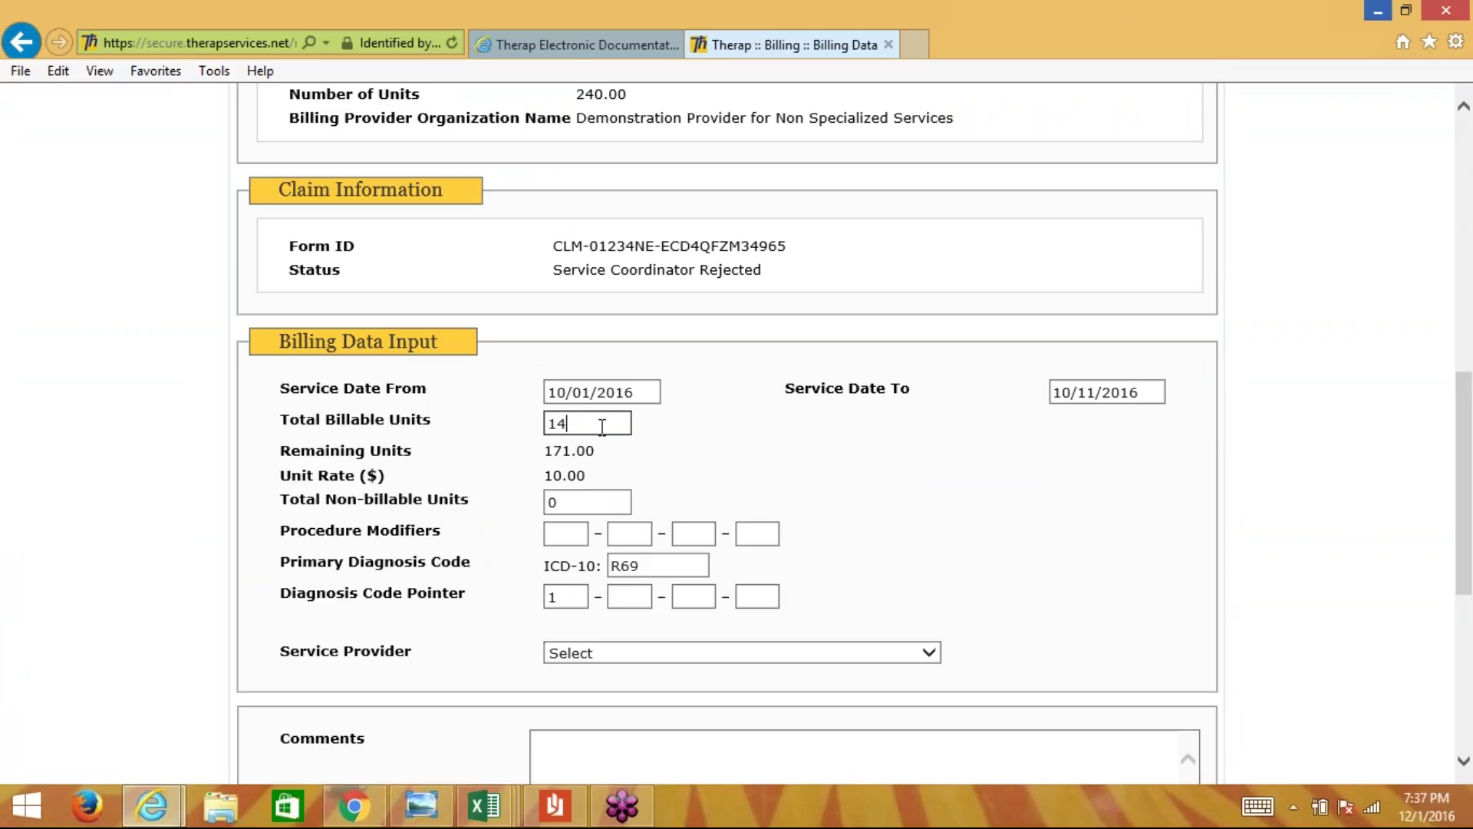
pyautogui.click(706, 441)
# - Add the comment 'Billed an extra hour on ......' and confirm billable units read 14
pyautogui.scroll(-3, 725, 442)
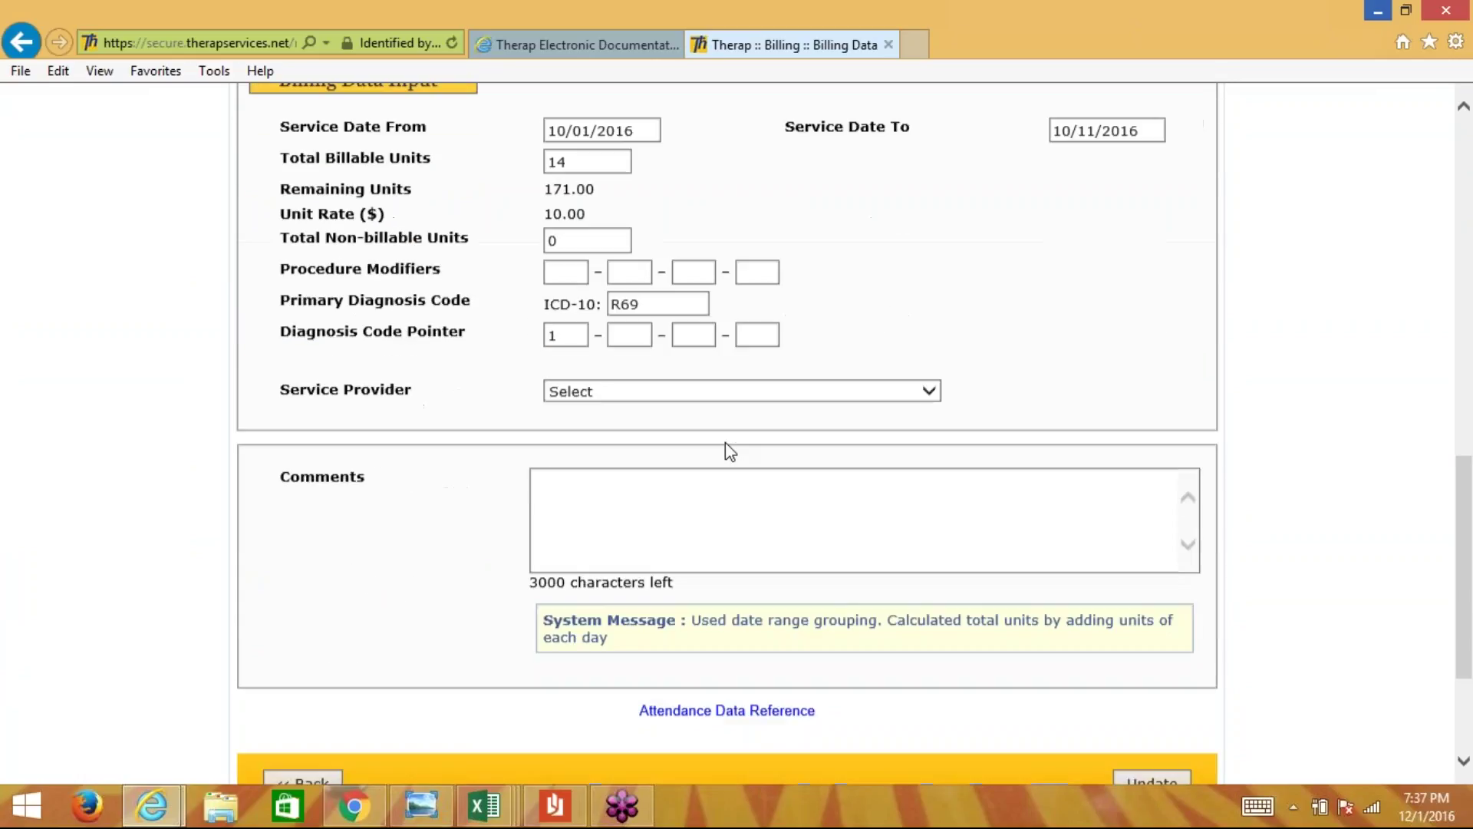
pyautogui.click(600, 527)
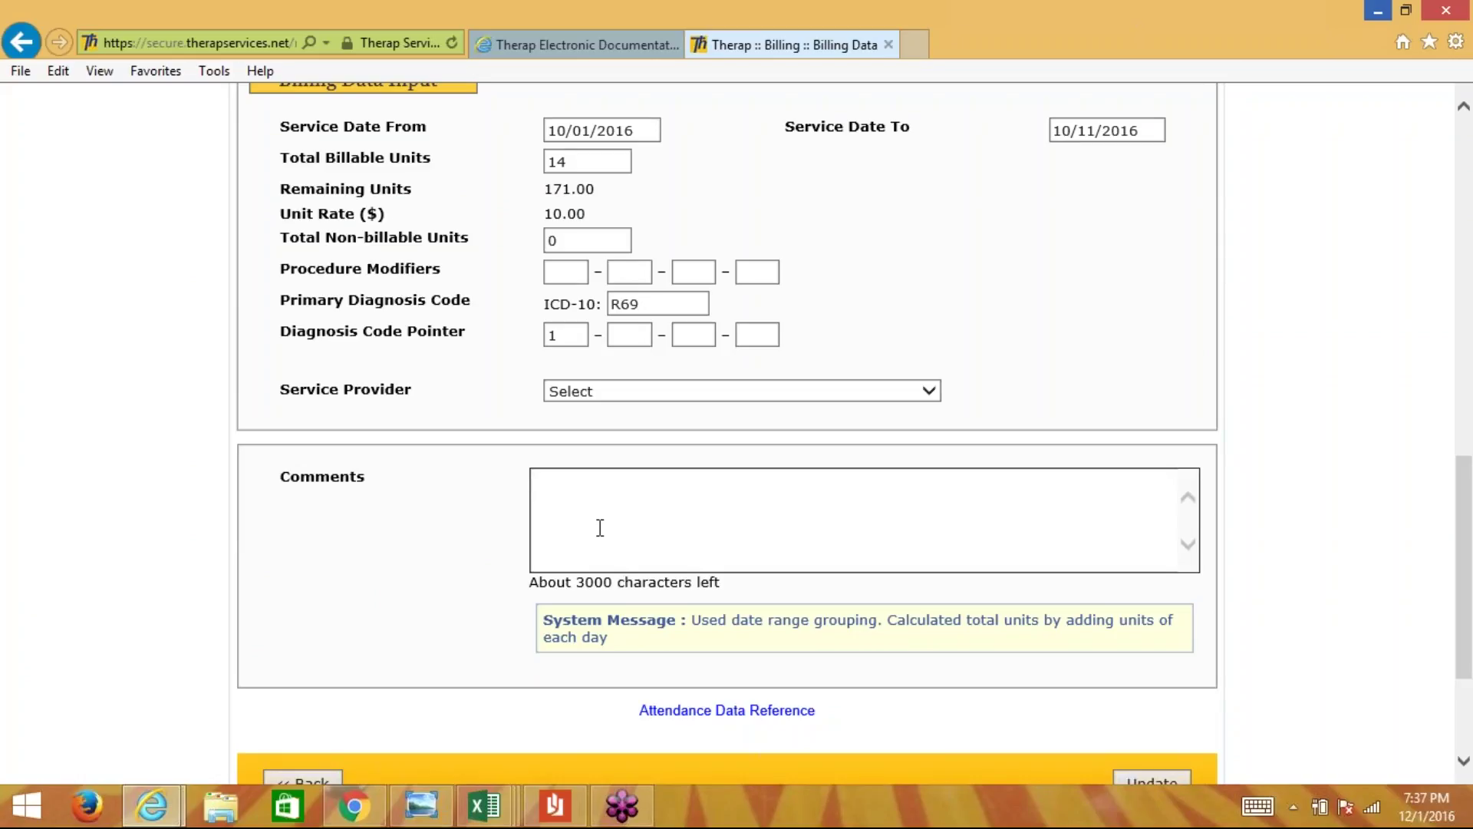
pyautogui.write('Billed an ex')
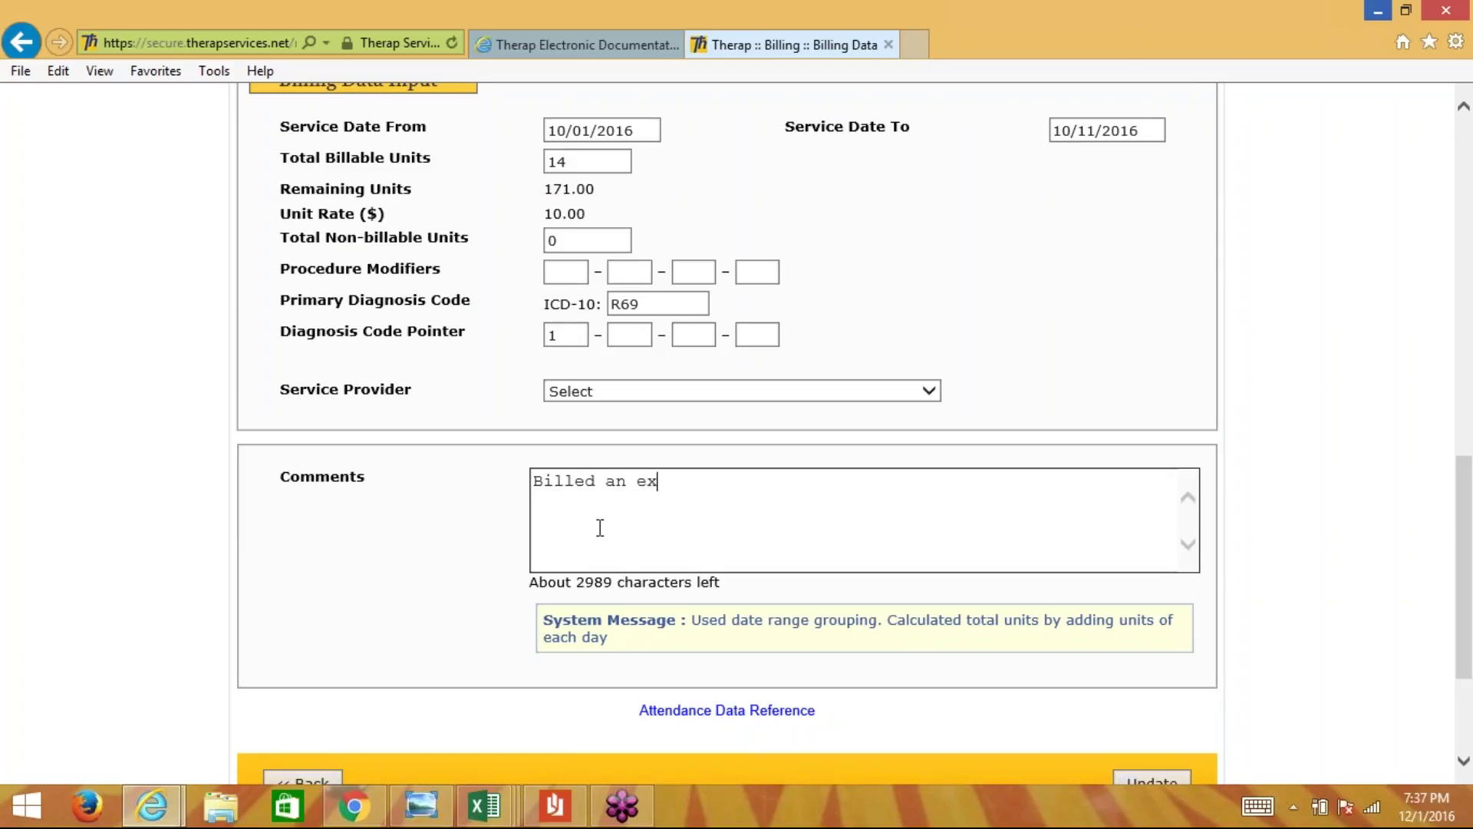
pyautogui.write('tra hour on ......')
pyautogui.click(582, 162)
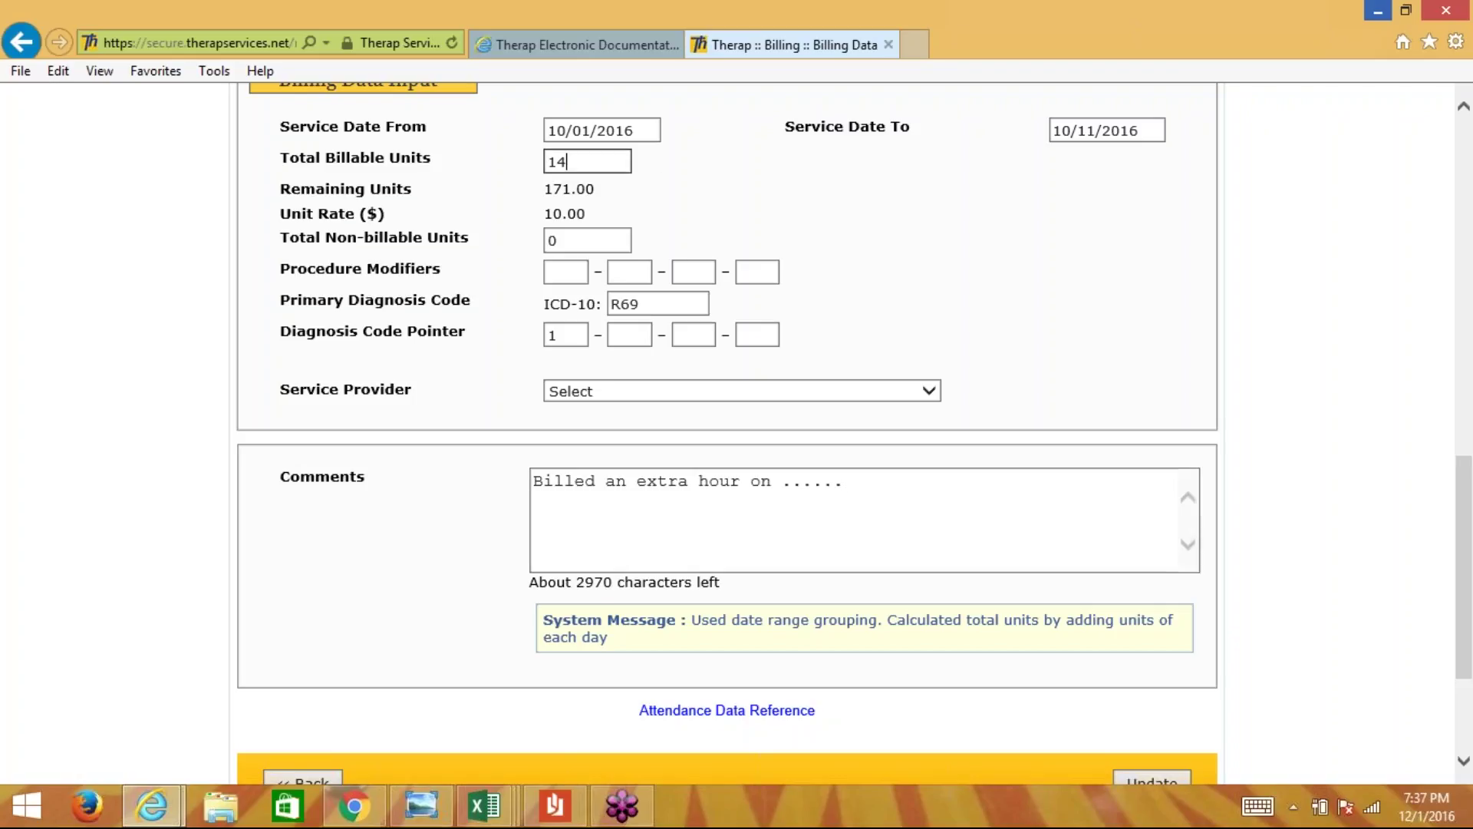
pyautogui.press('BackSpace')
pyautogui.write('5')
pyautogui.press('BackSpace')
pyautogui.write('4')
pyautogui.scroll(-2, 1053, 350)
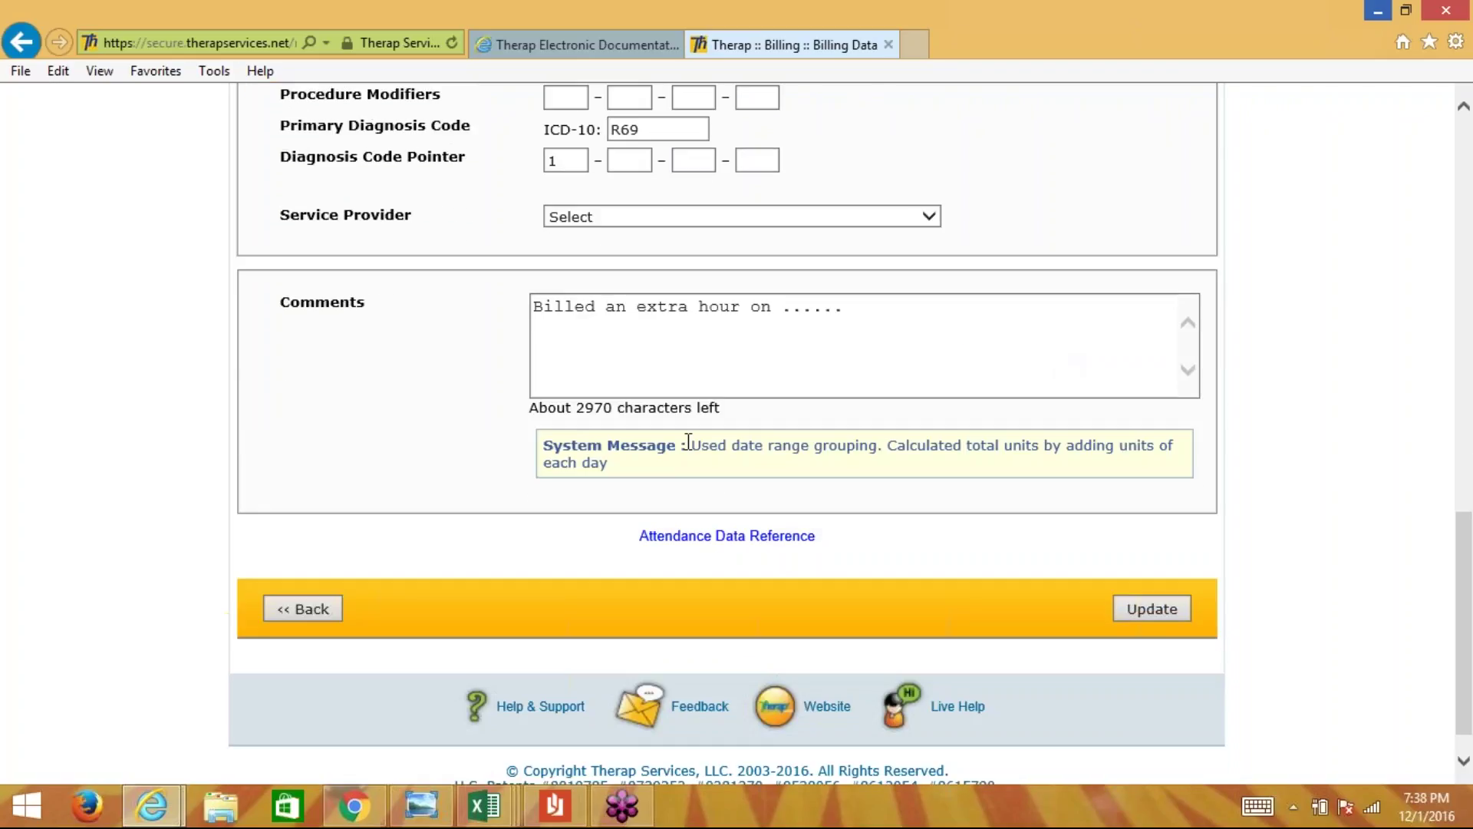
# - Update the 14-unit billing record, accept the attendance warning, and go back to the claim
pyautogui.click(1157, 609)
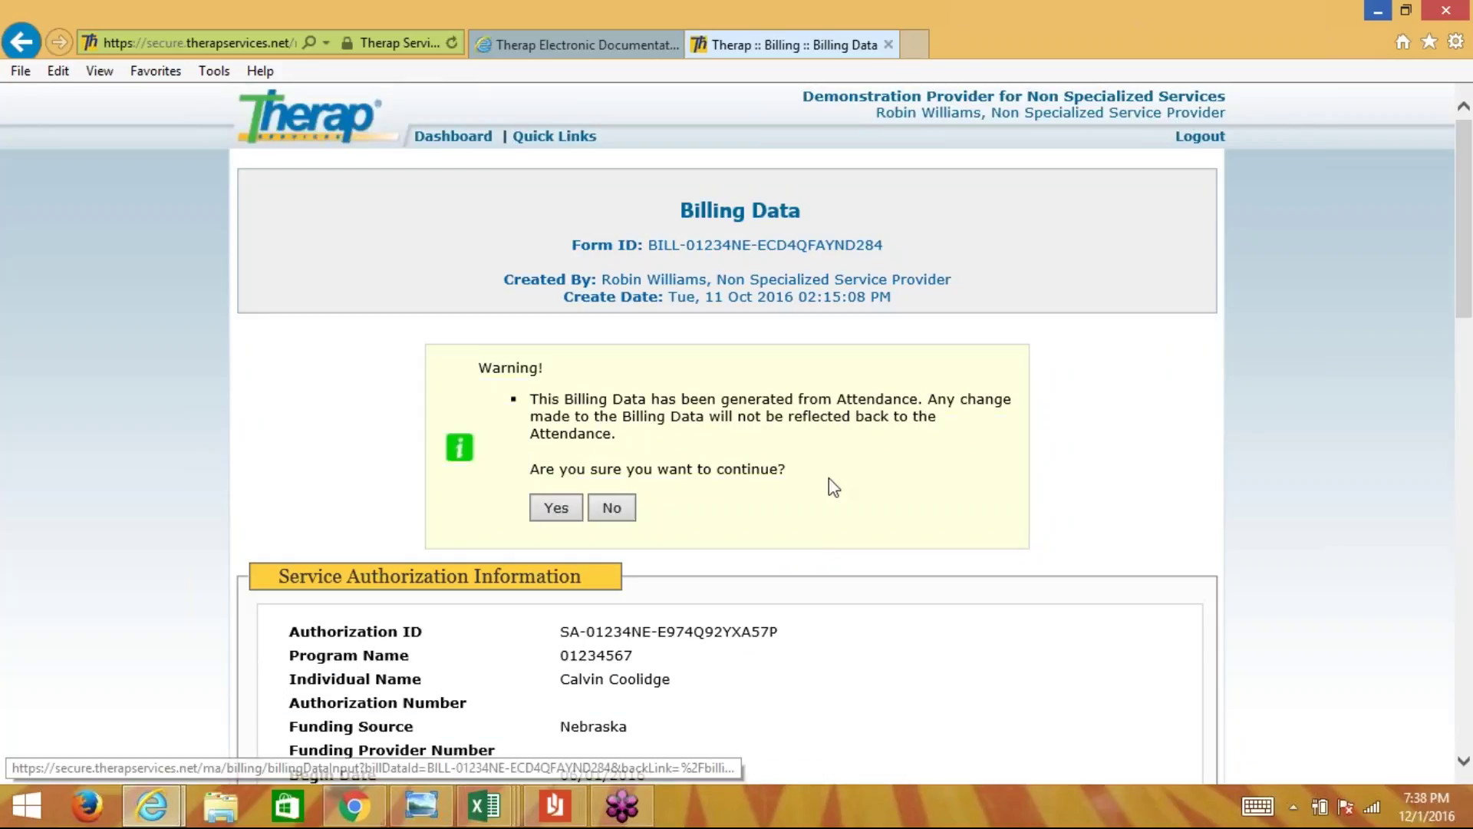
pyautogui.scroll(-1, 865, 491)
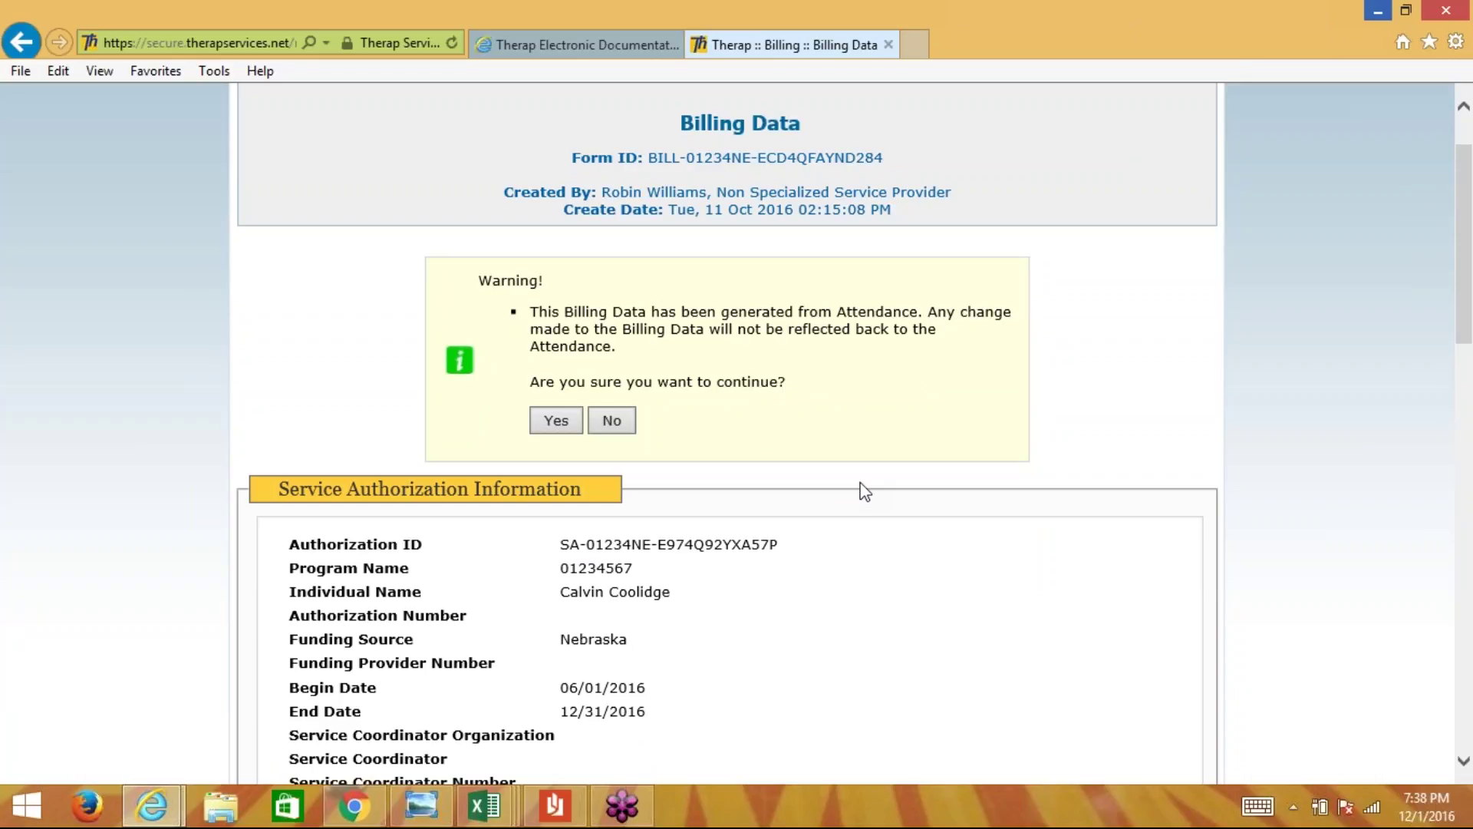
pyautogui.click(554, 421)
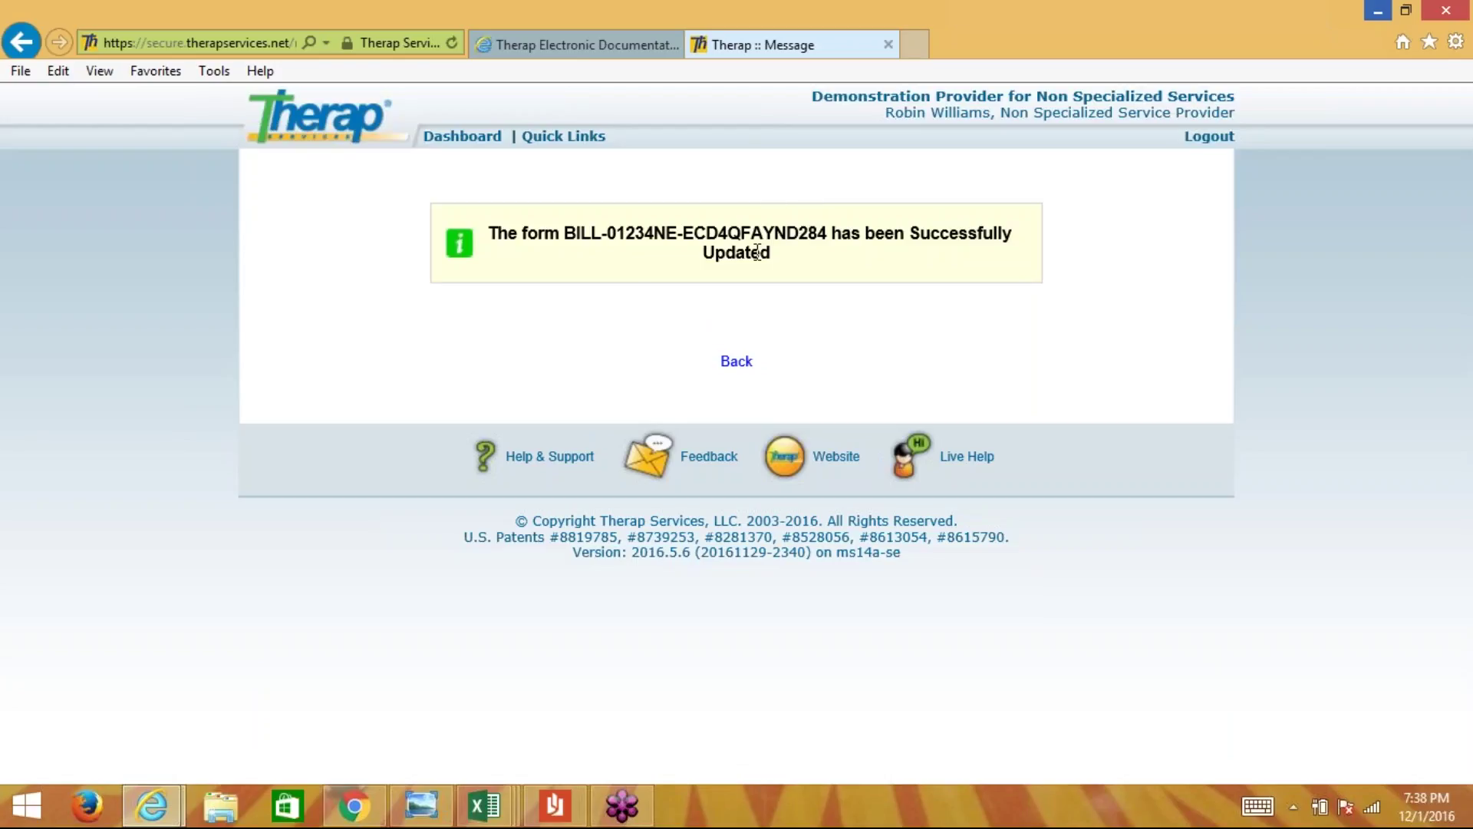
pyautogui.click(735, 368)
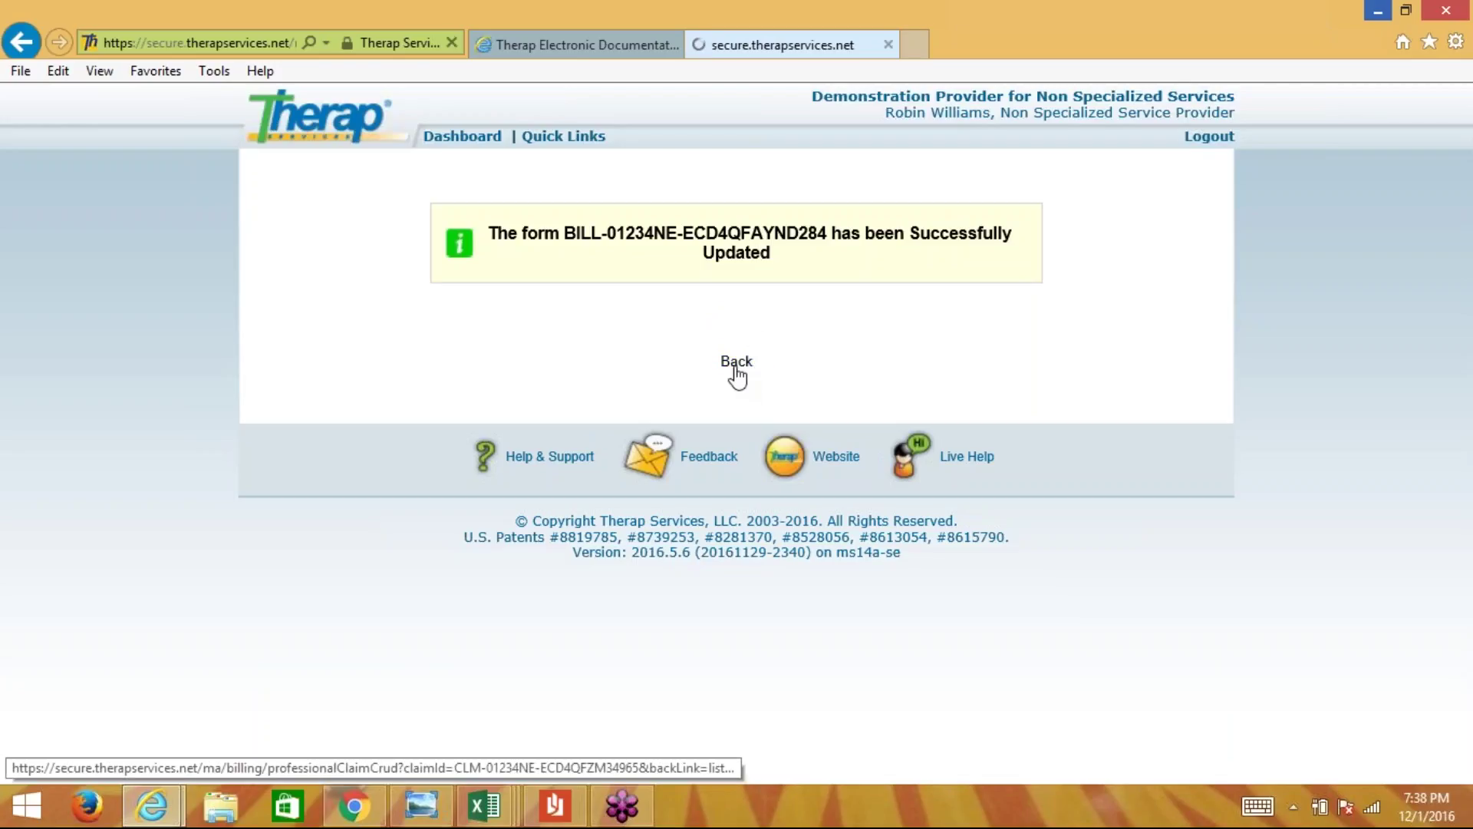
# - Submit the corrected $140.00, 14-unit professional claim for approval
pyautogui.scroll(-1, 794, 375)
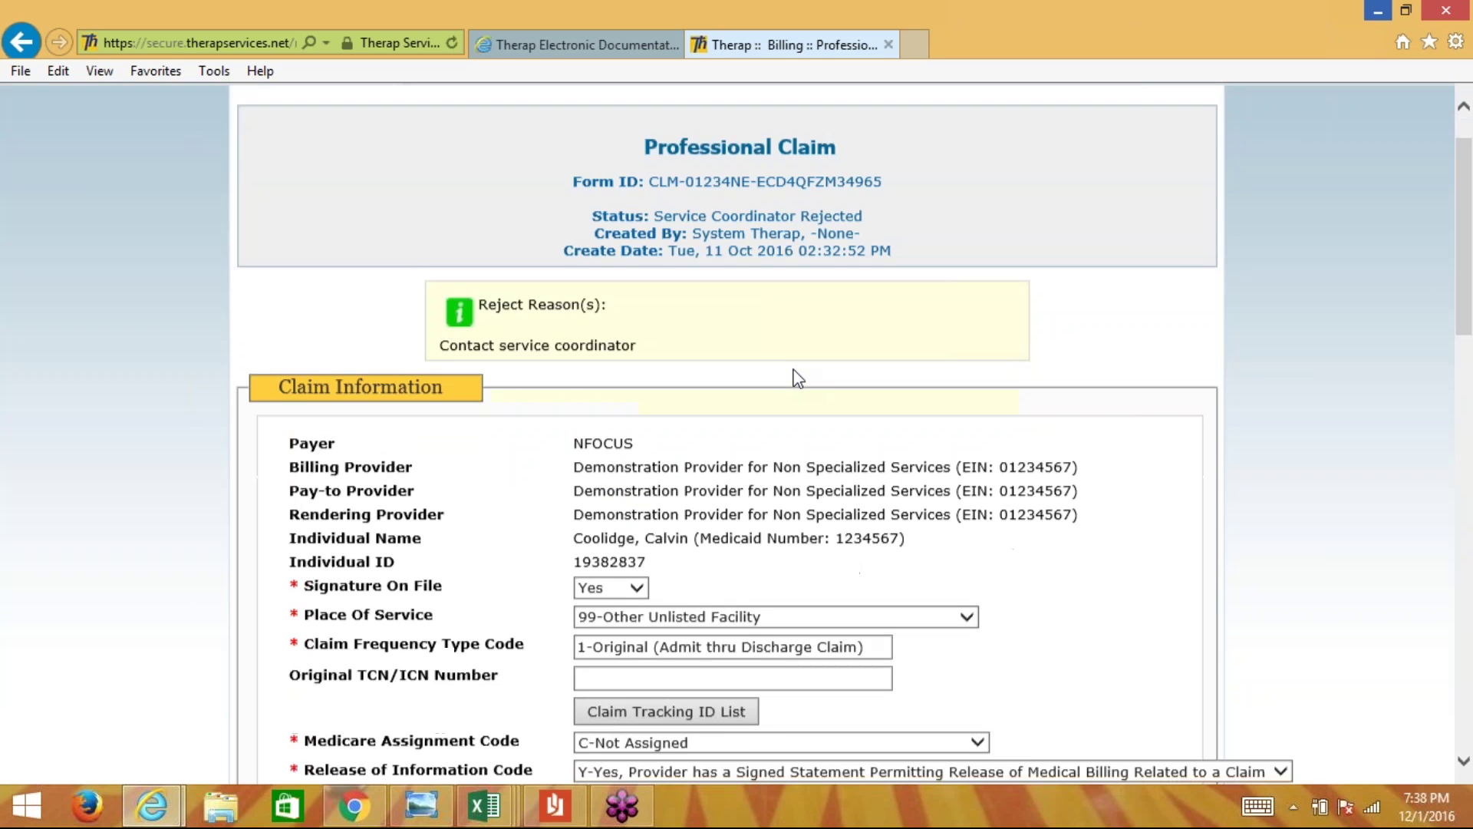
pyautogui.scroll(-5, 798, 377)
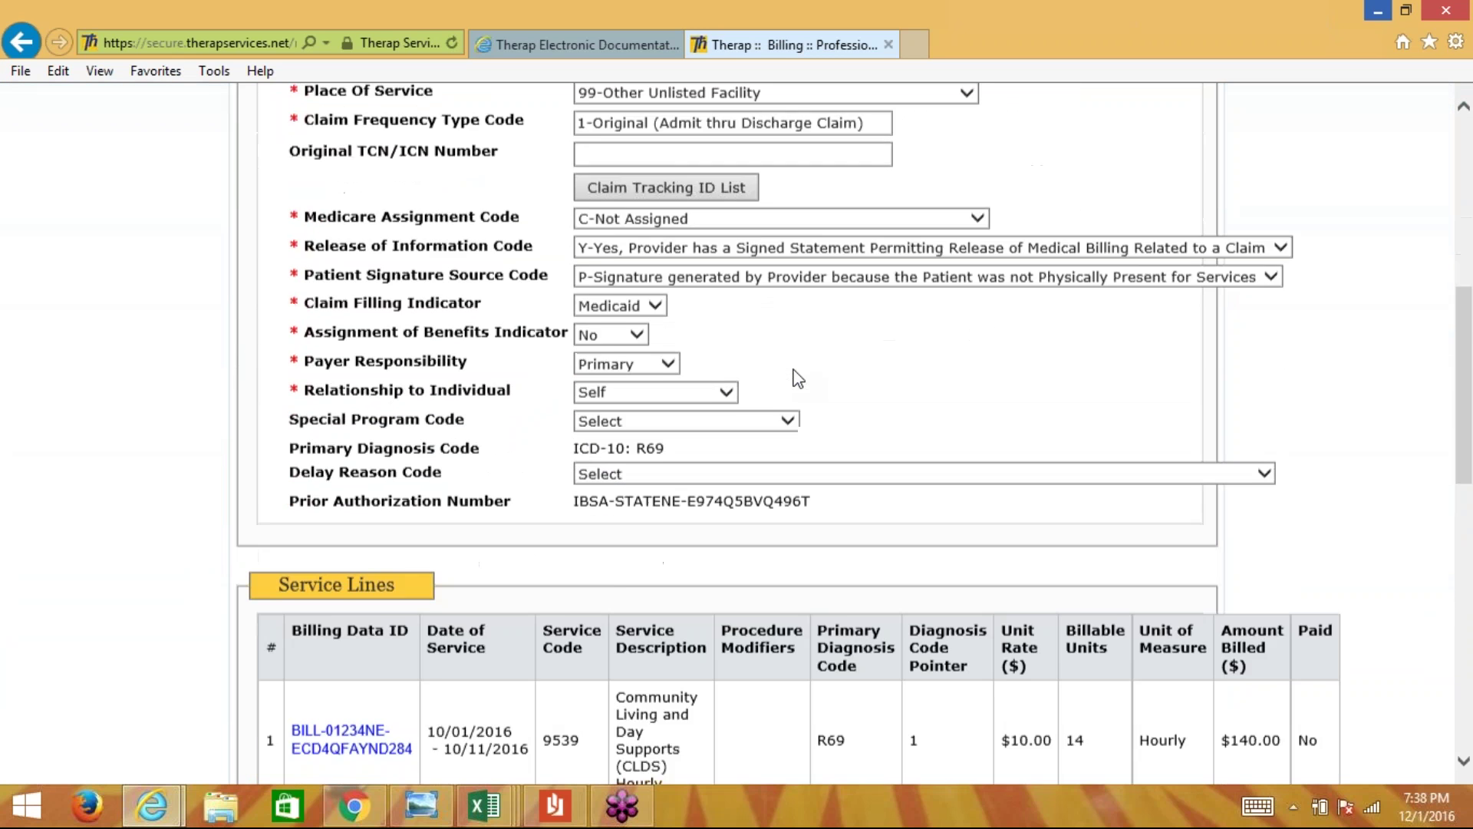
pyautogui.scroll(-4, 798, 377)
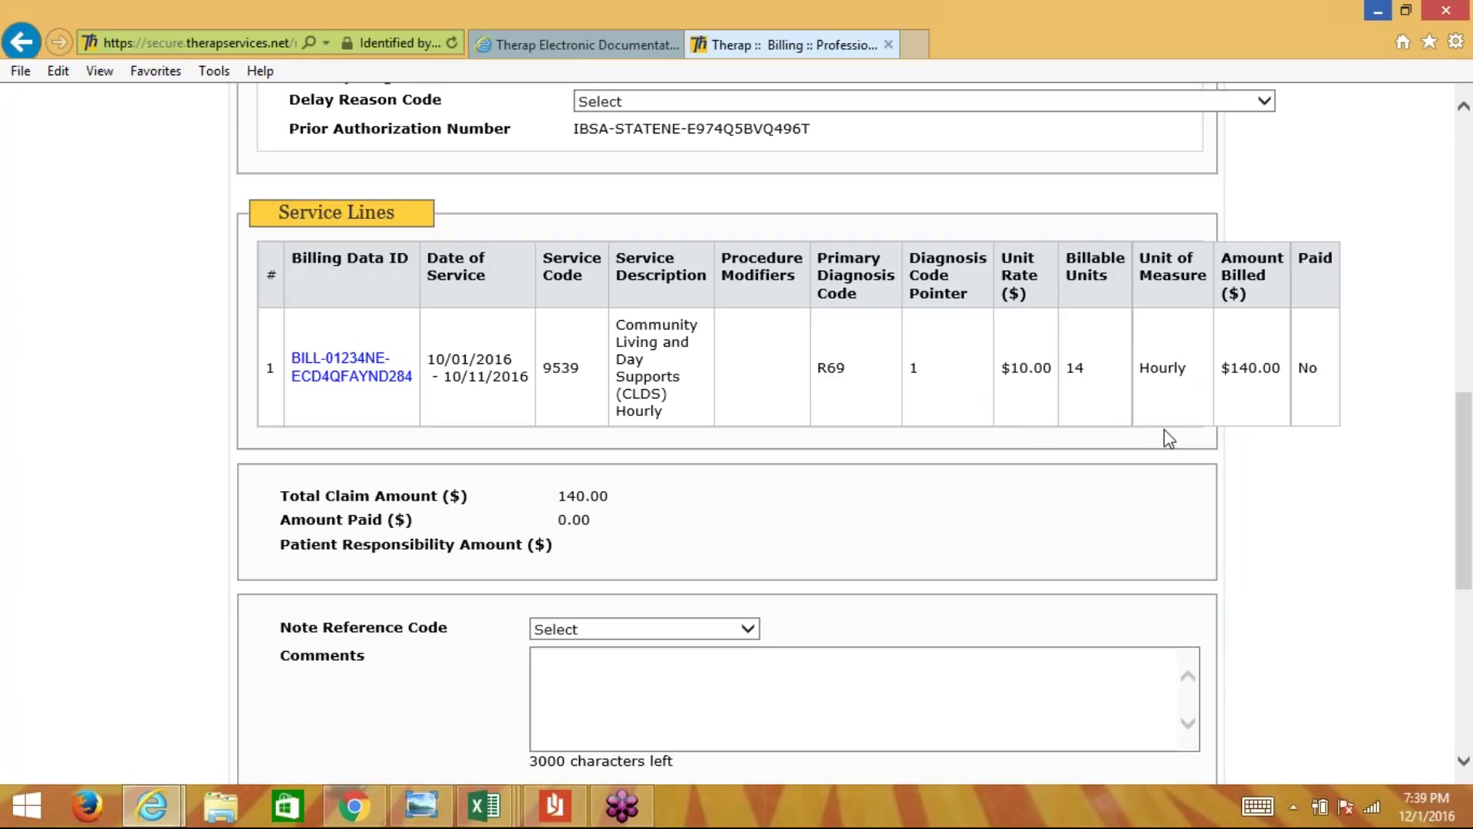
pyautogui.moveTo(1470, 480); pyautogui.dragTo(1470, 522)
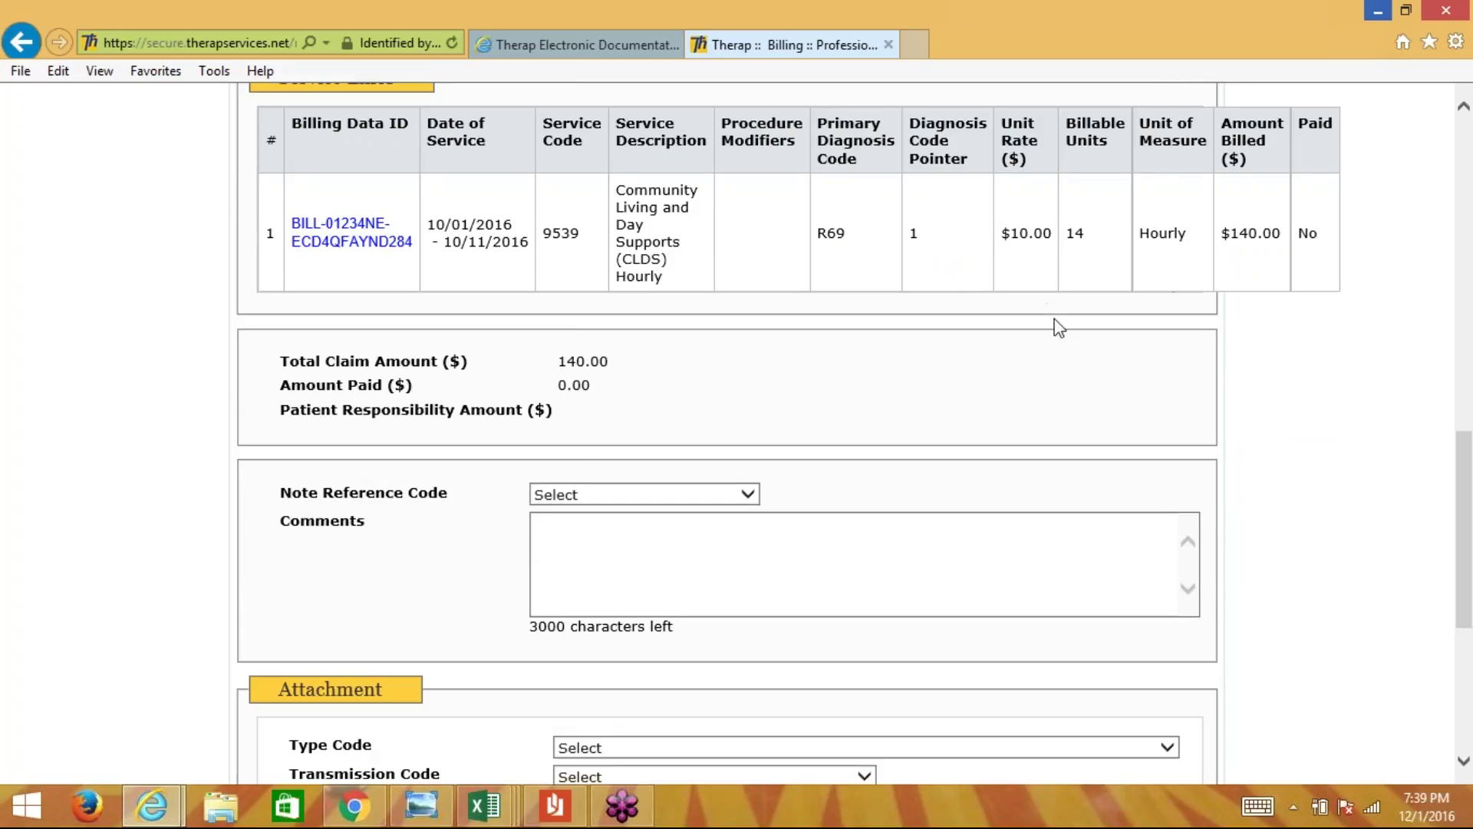
pyautogui.moveTo(1459, 502); pyautogui.dragTo(1467, 589)
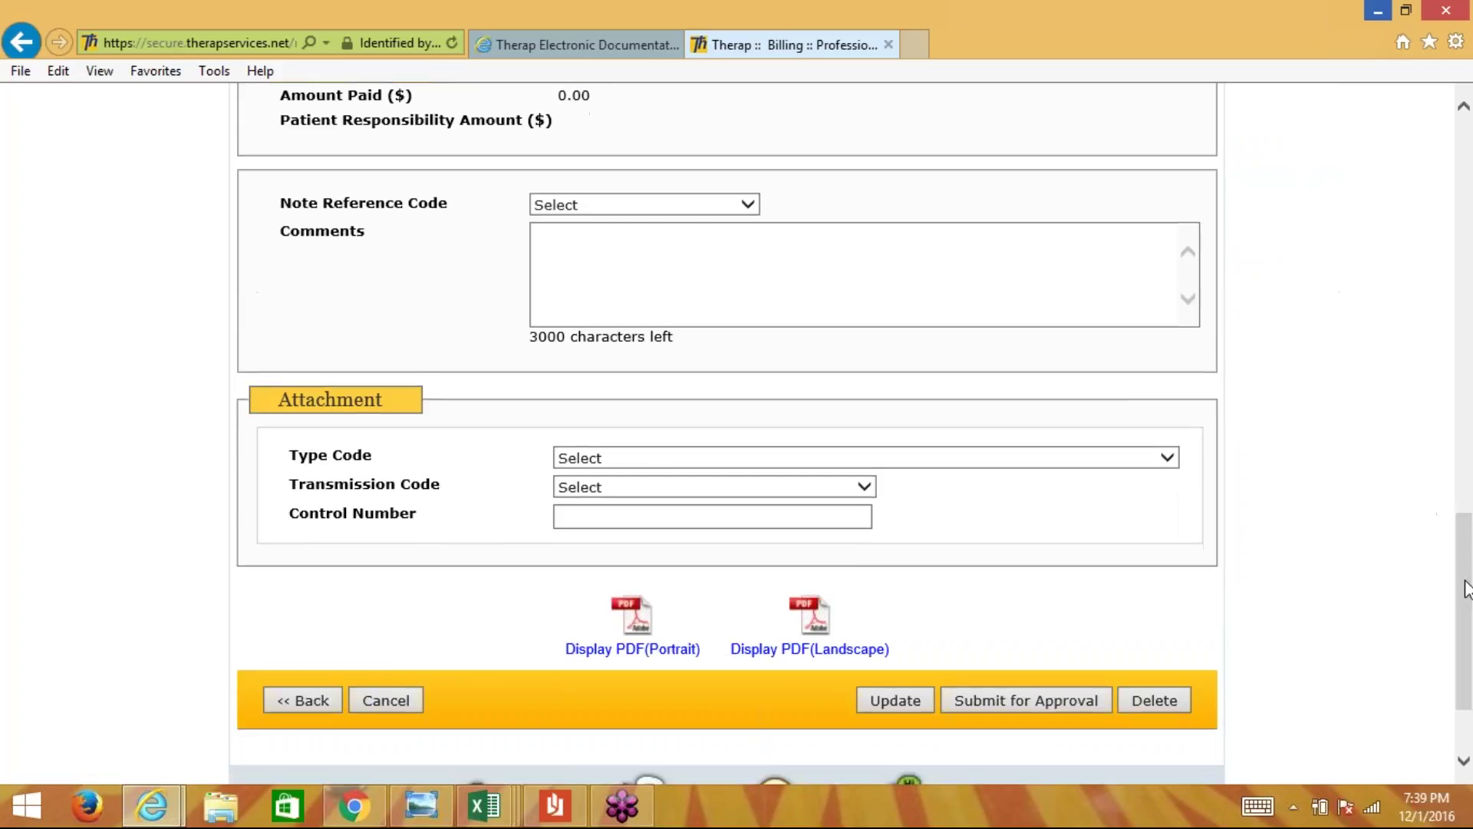
pyautogui.click(1051, 700)
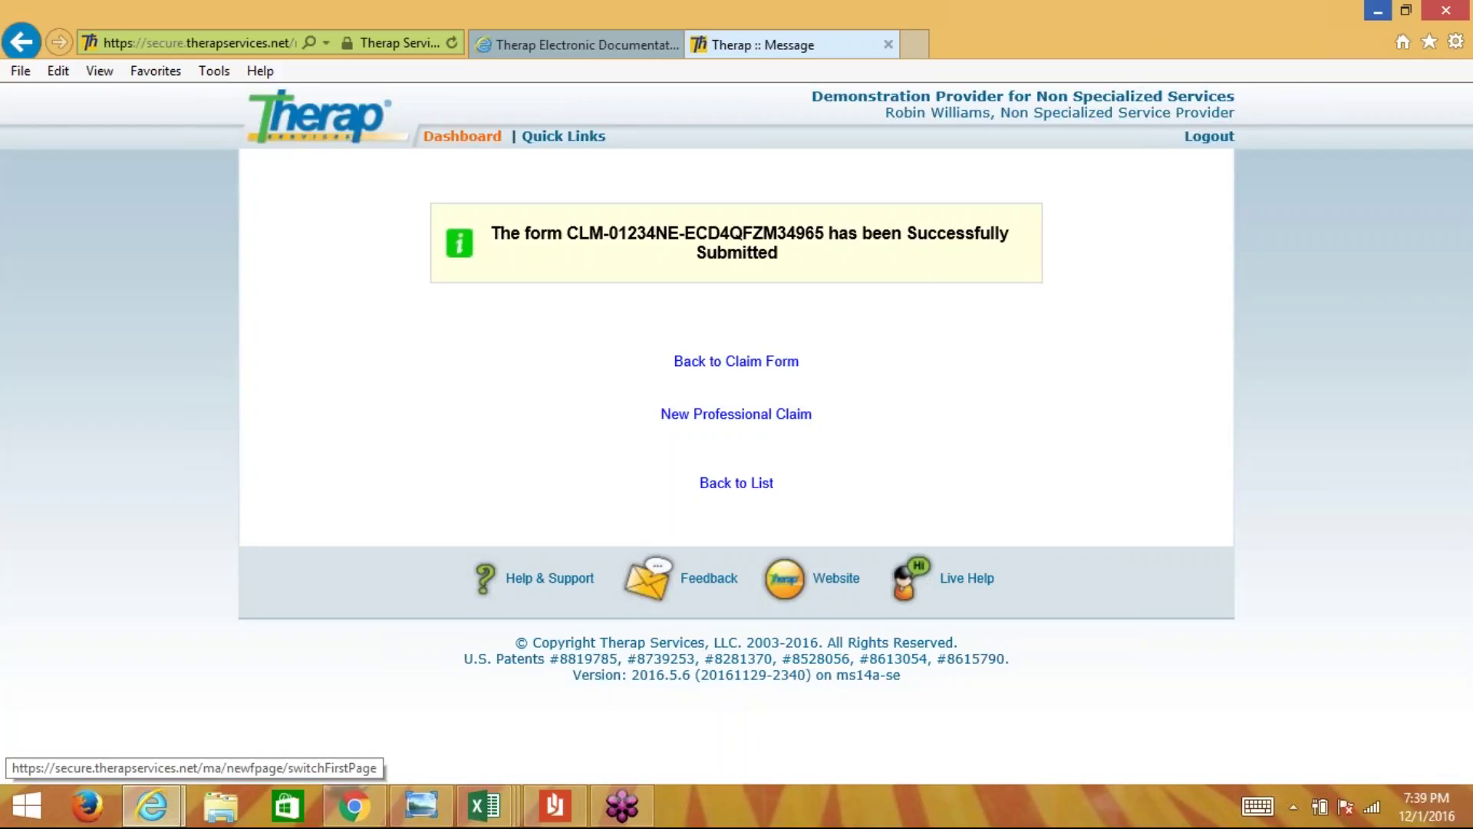
# - Return to the dashboard and show the Billing tab's Attendance and Professional Claim modules
pyautogui.click(461, 136)
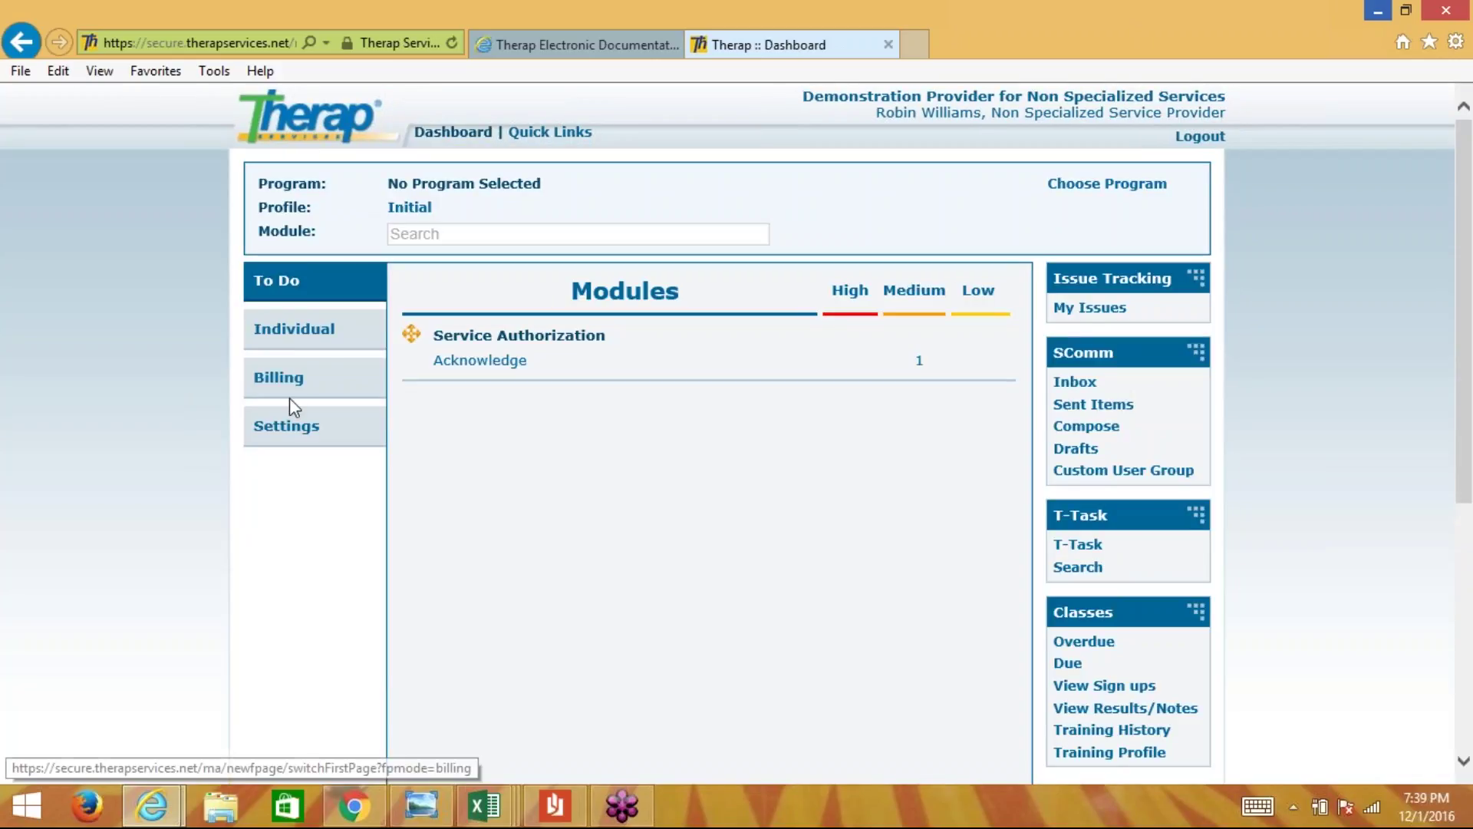
pyautogui.click(289, 388)
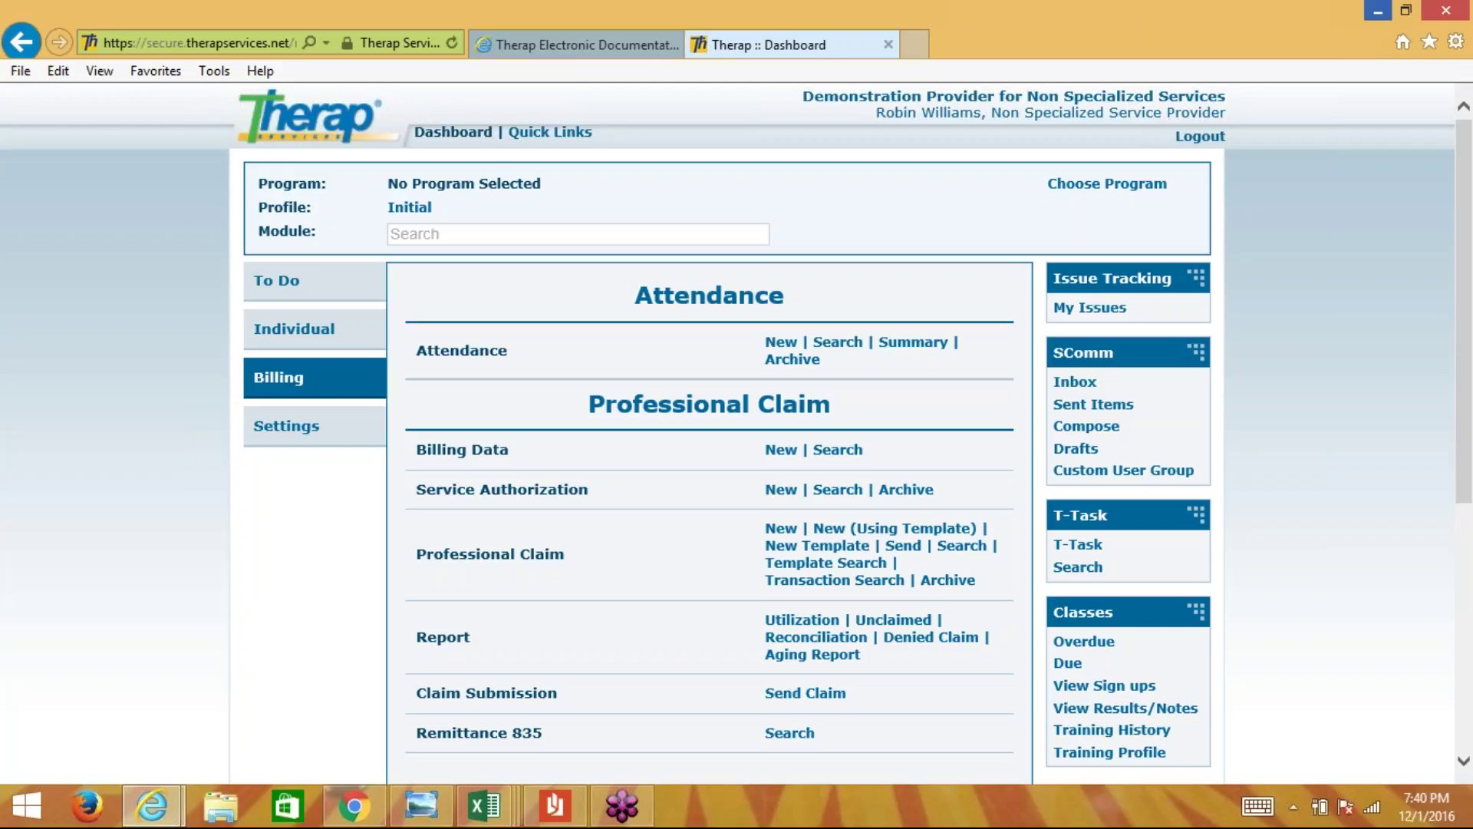
pyautogui.scroll(-2, 727, 434)
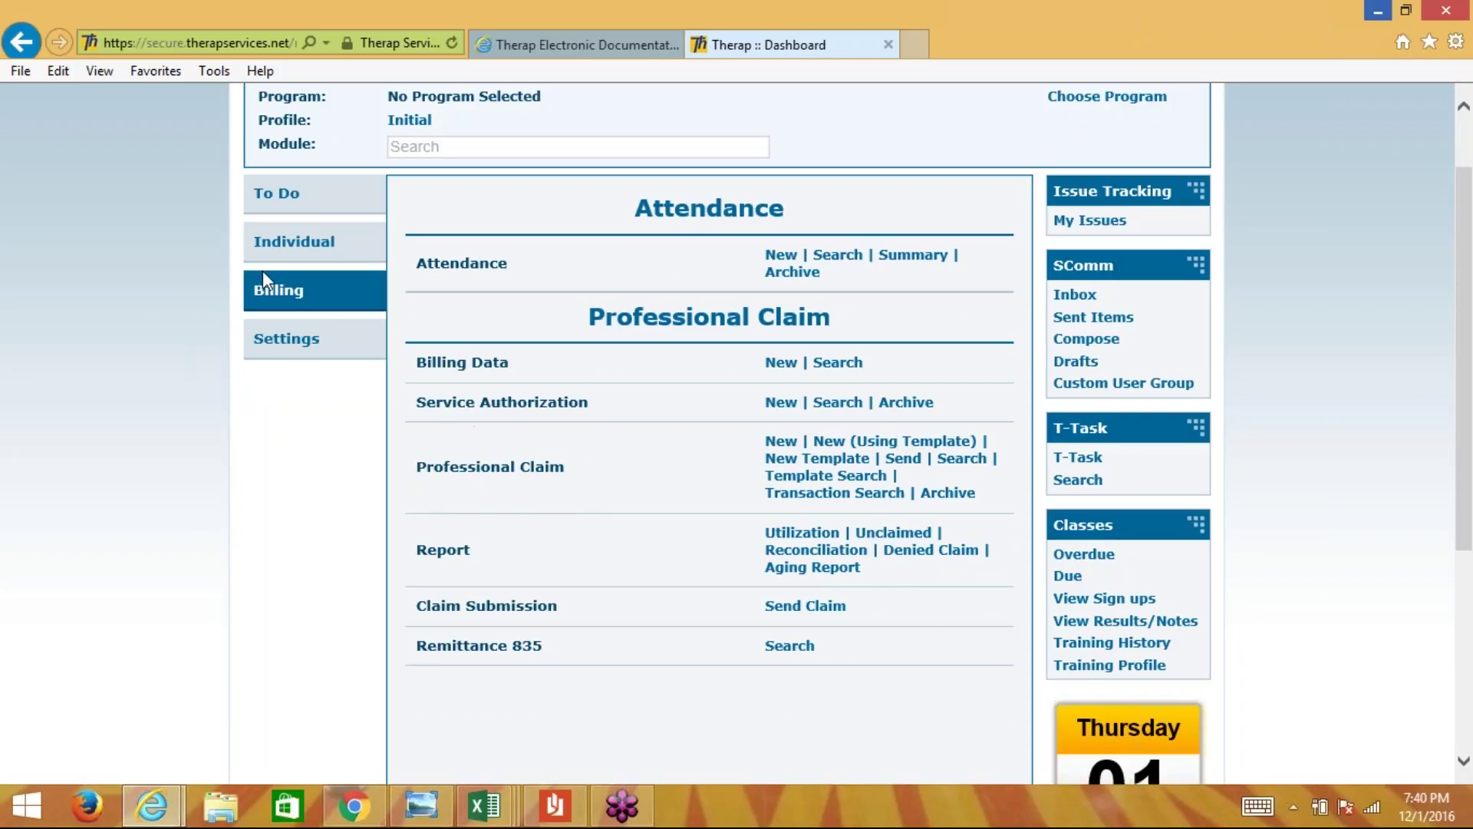
pyautogui.click(311, 302)
pyautogui.moveTo(566, 467); pyautogui.dragTo(415, 476)
pyautogui.click(422, 484)
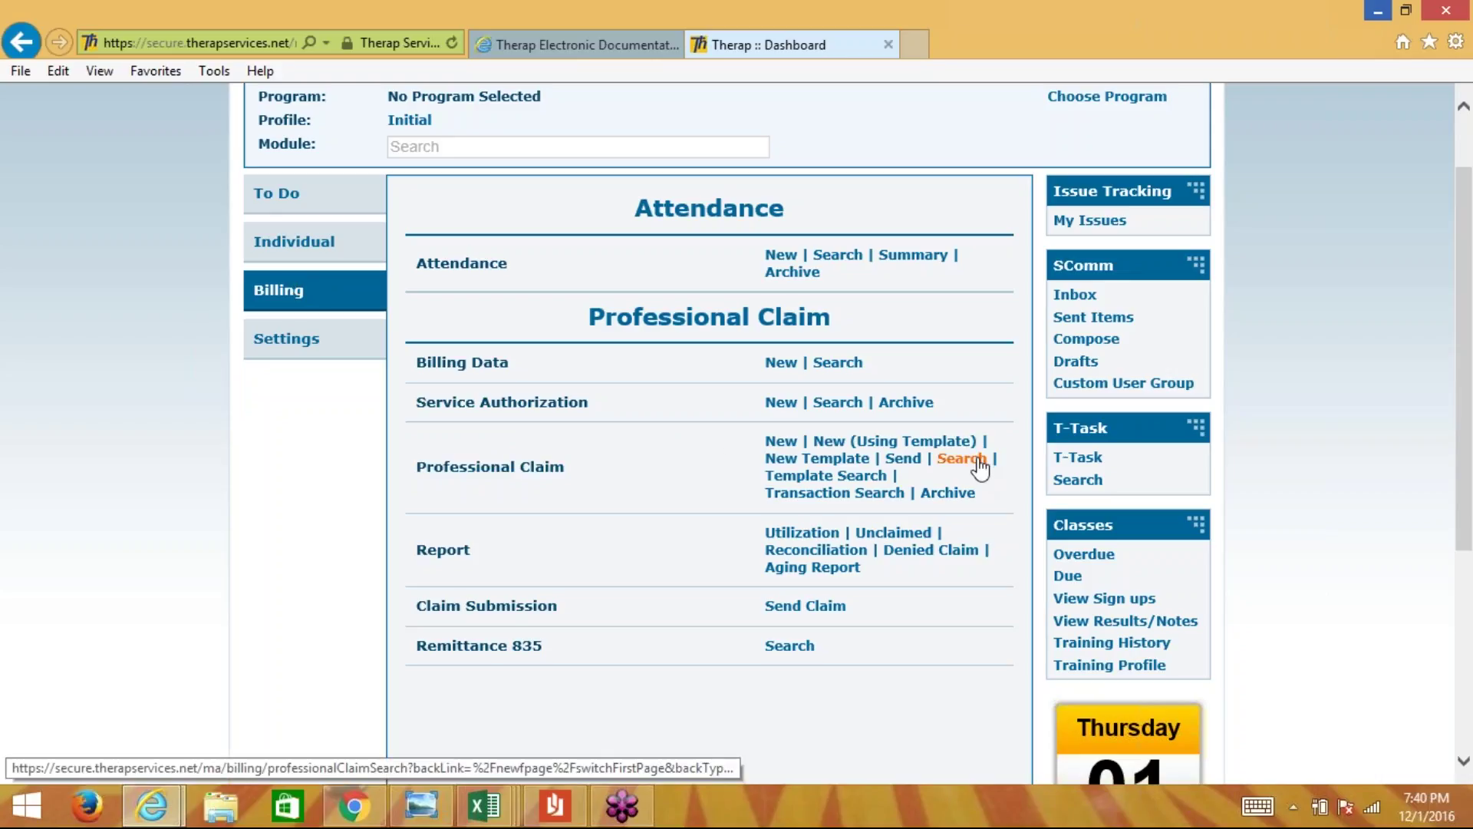
# - Open Professional Claim search and enter the individual and service code 9539
pyautogui.click(978, 459)
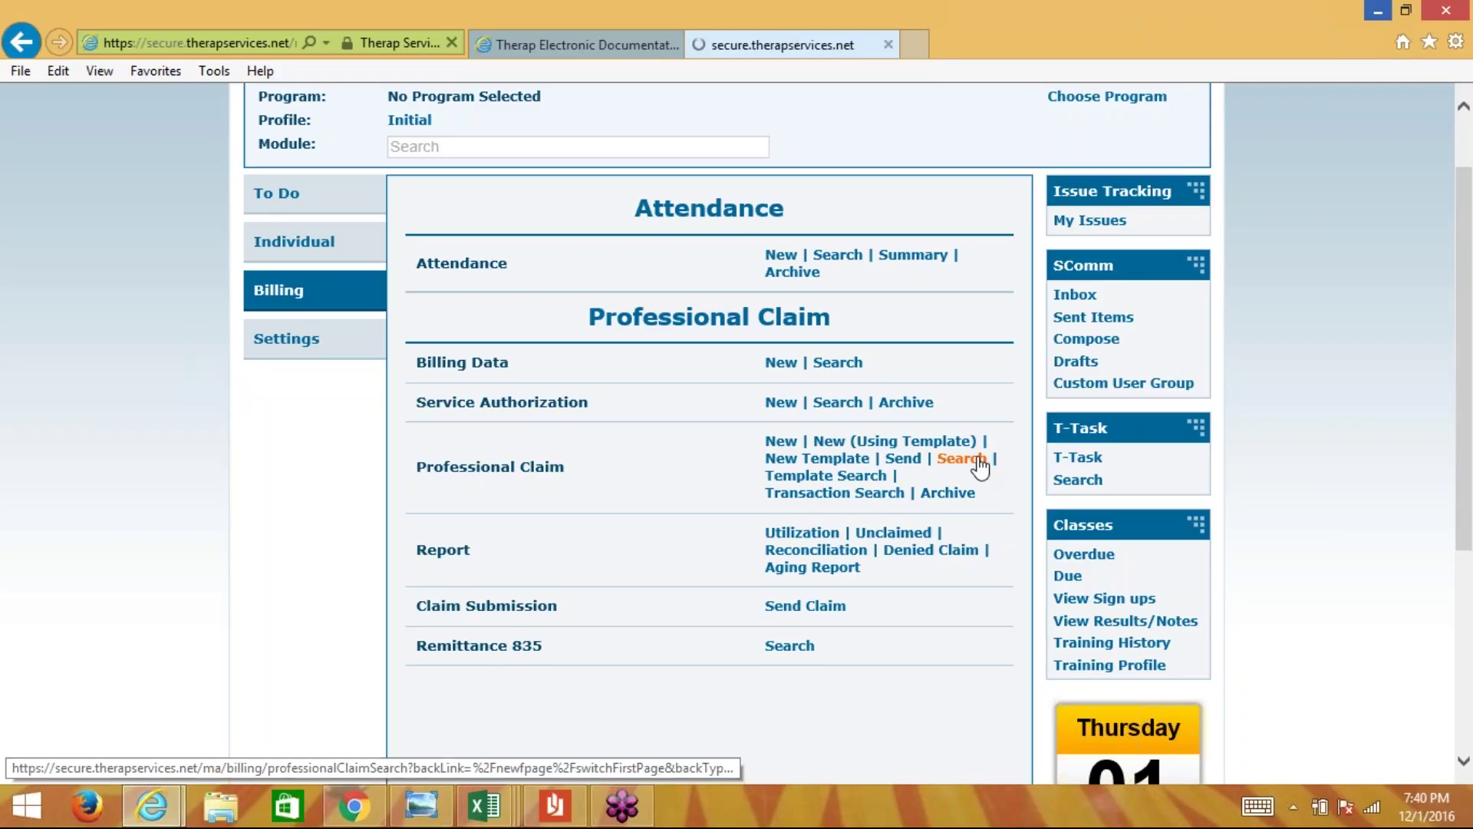
pyautogui.scroll(-1, 933, 332)
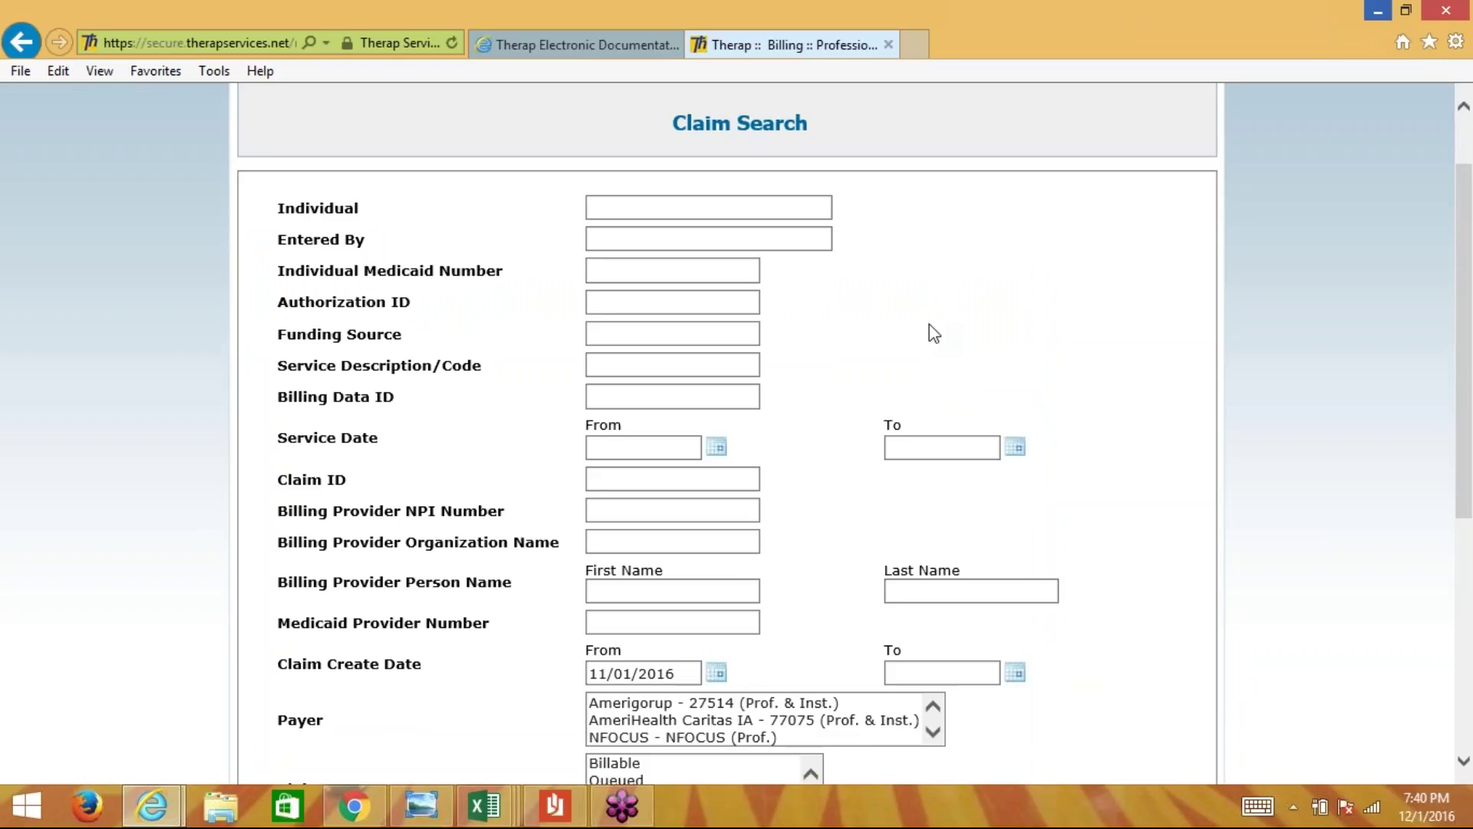
pyautogui.click(649, 213)
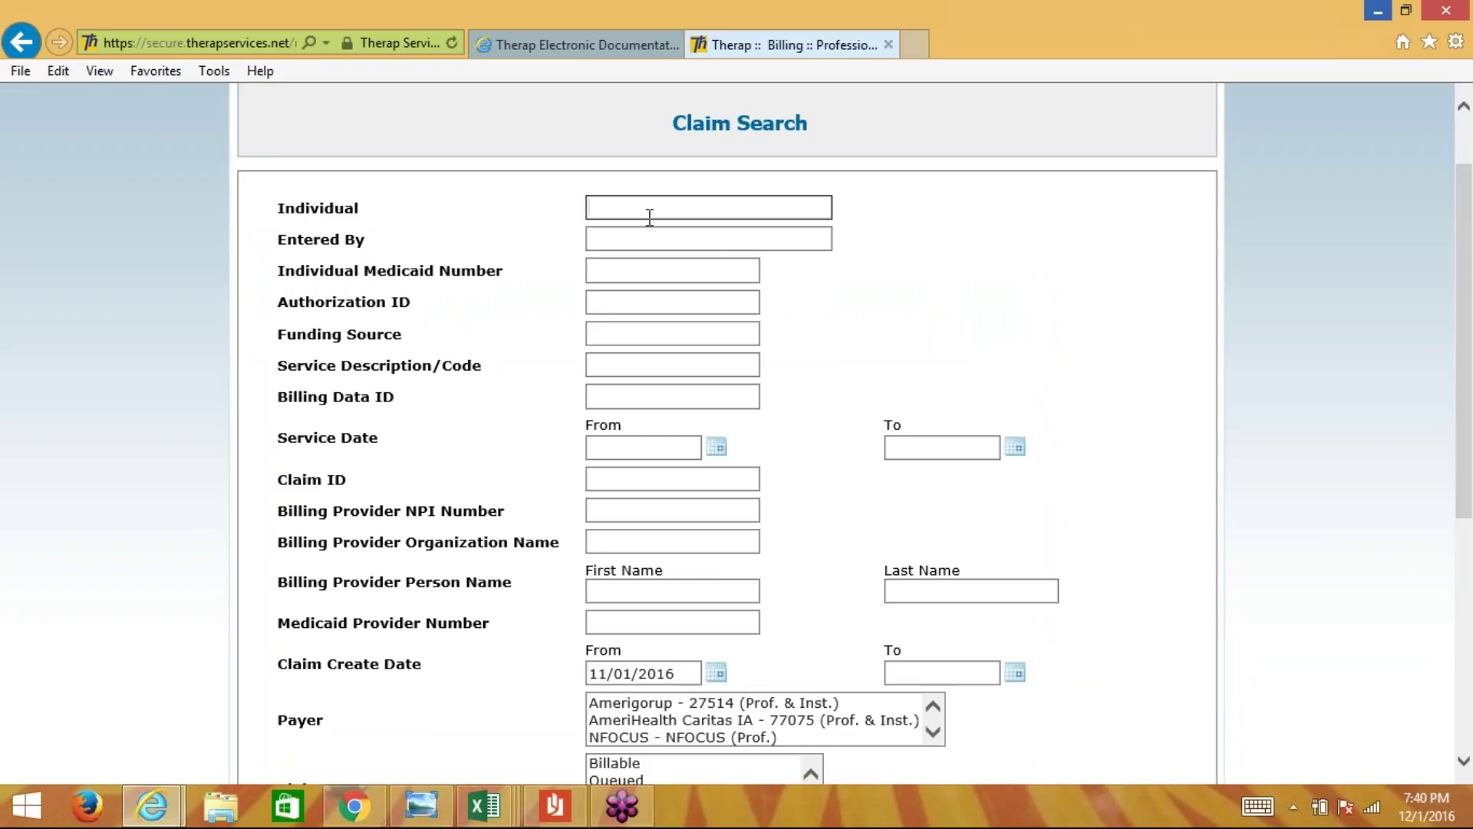
pyautogui.write('calvin')
pyautogui.click(649, 230)
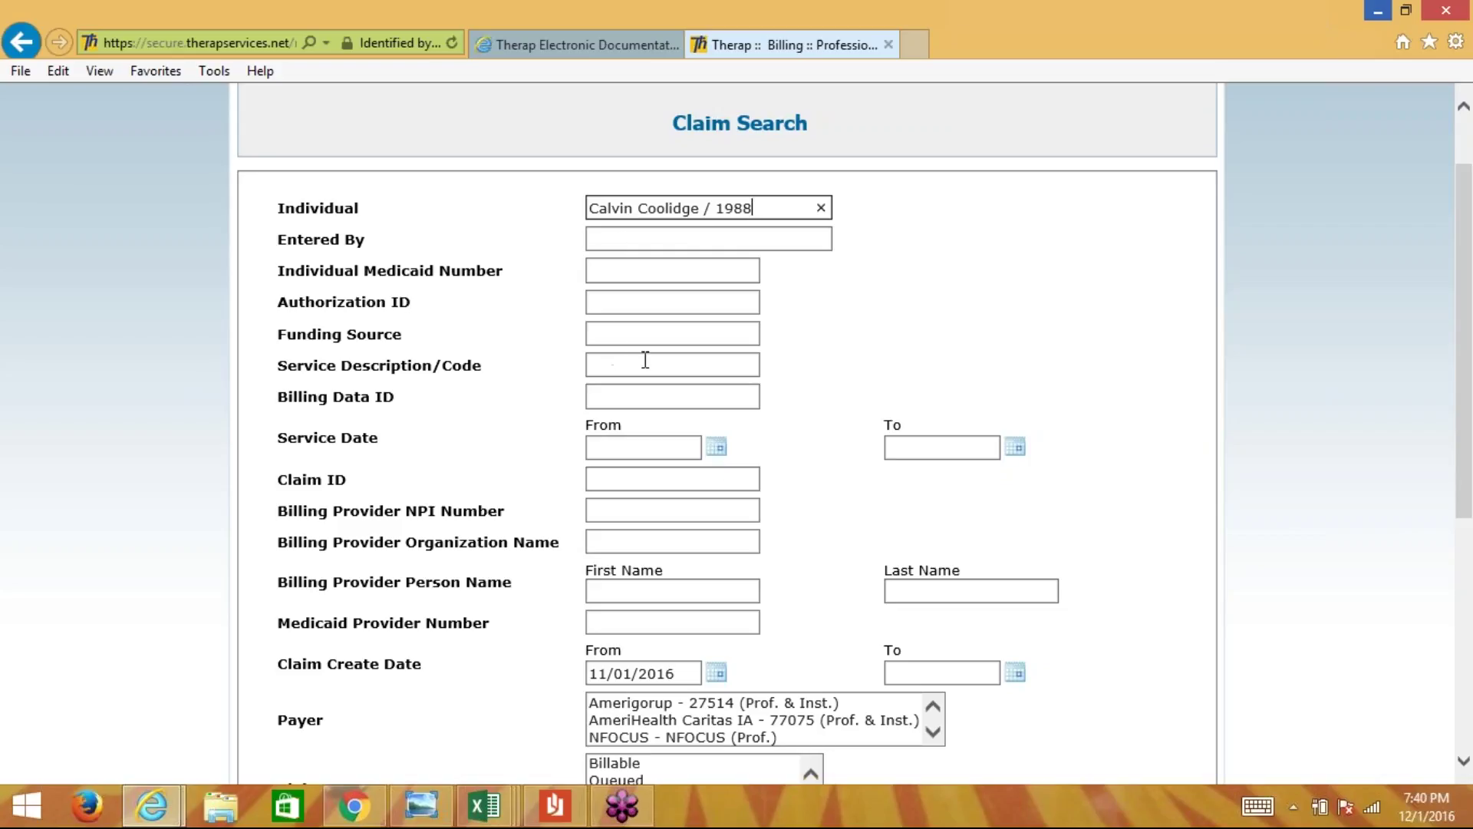
pyautogui.click(636, 364)
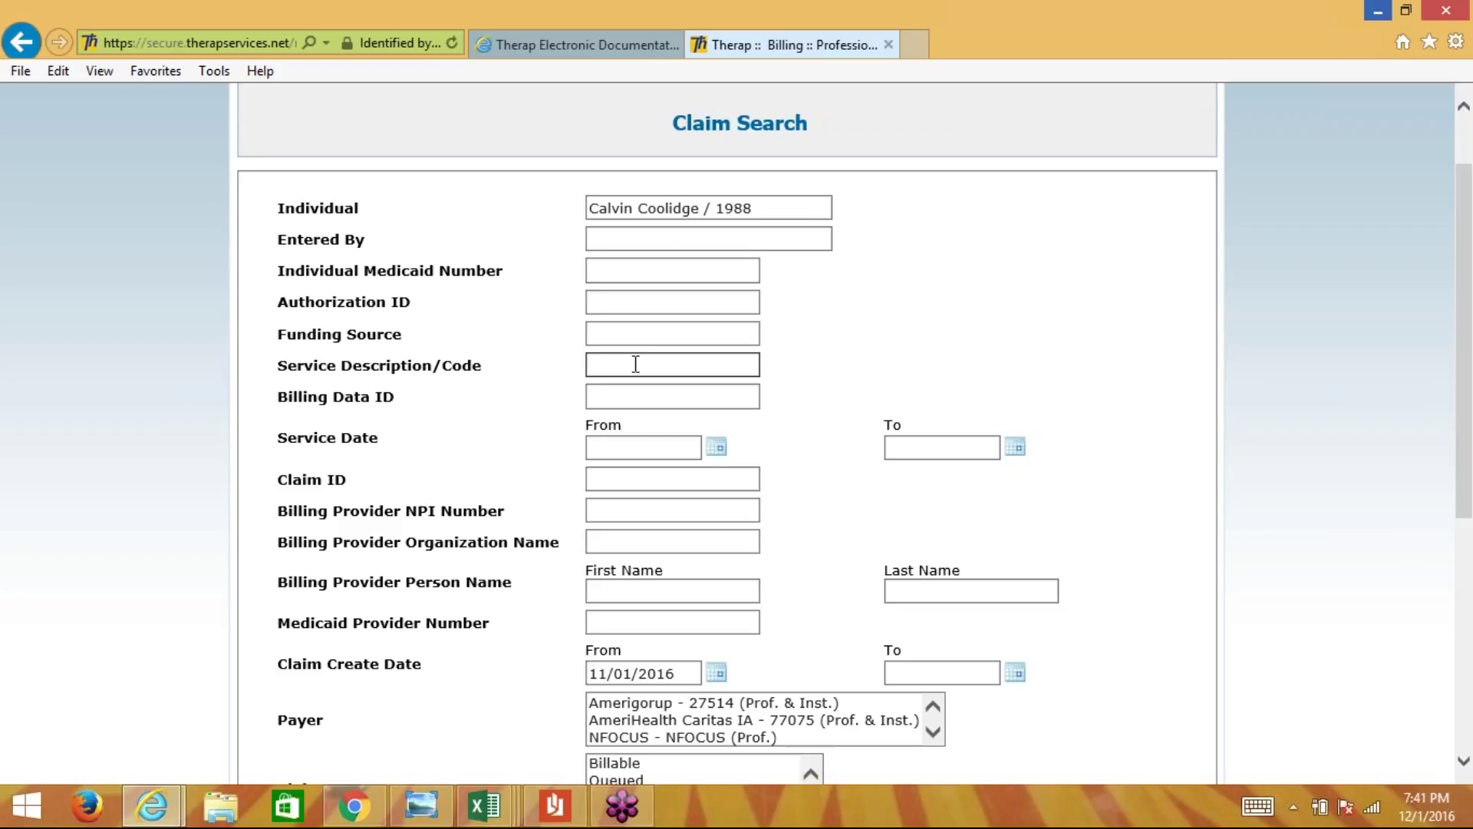
pyautogui.write('9539')
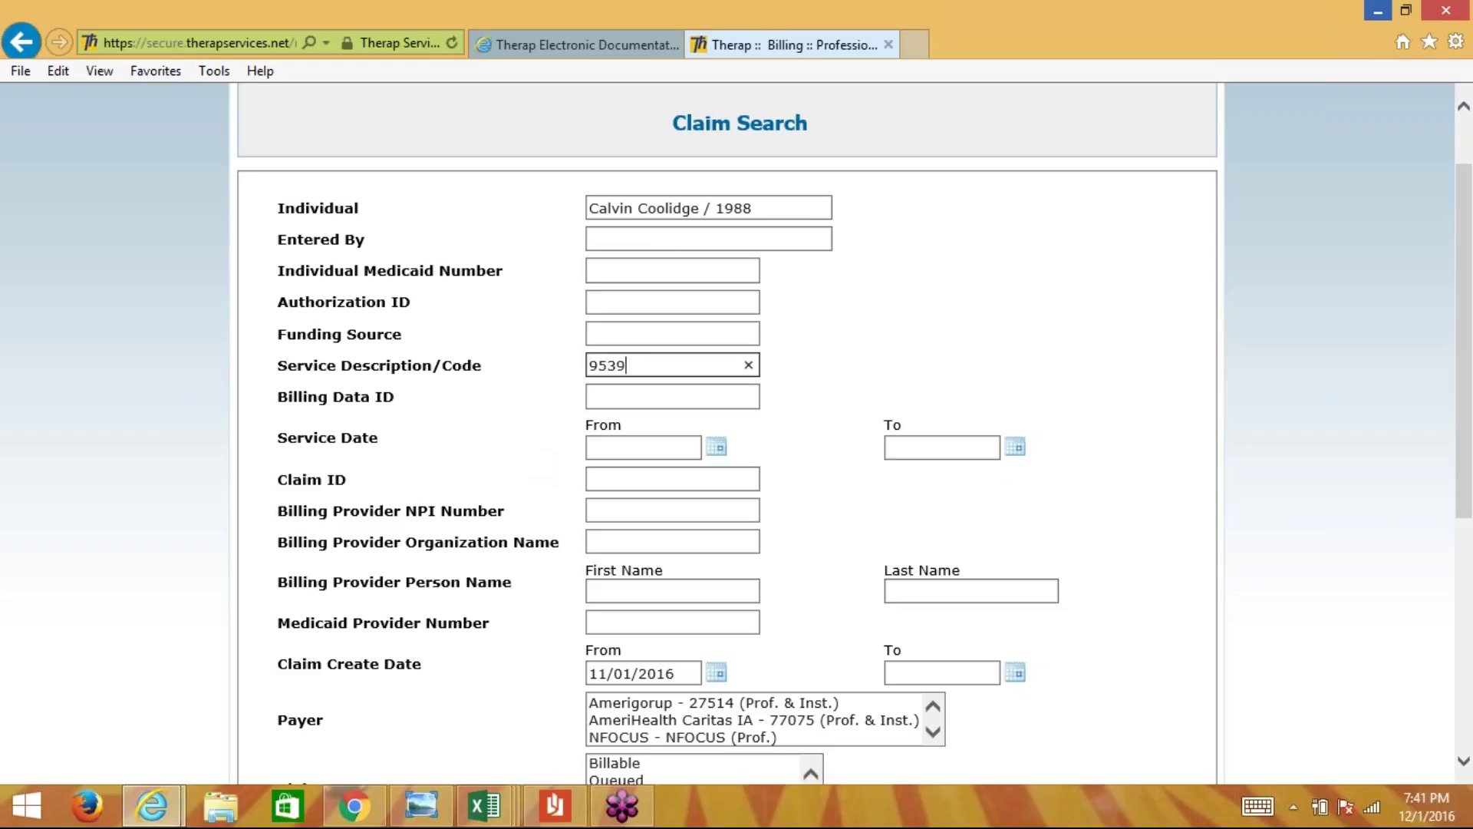
# - Set Service Date From 08/01/2016 To 08/31/2016 using the date pickers
pyautogui.click(716, 447)
pyautogui.click(604, 479)
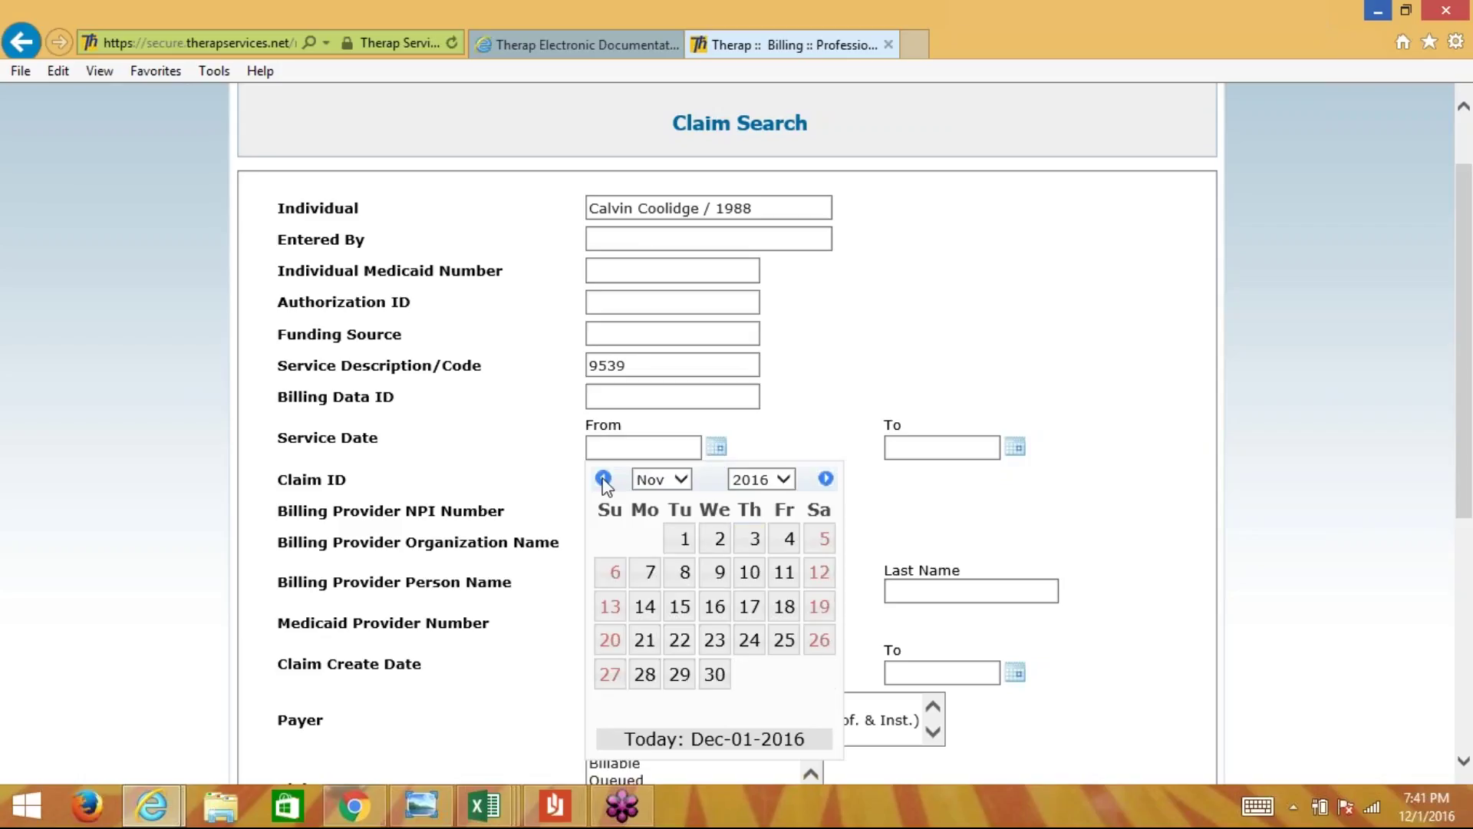
pyautogui.click(604, 479)
pyautogui.click(604, 480)
pyautogui.click(604, 479)
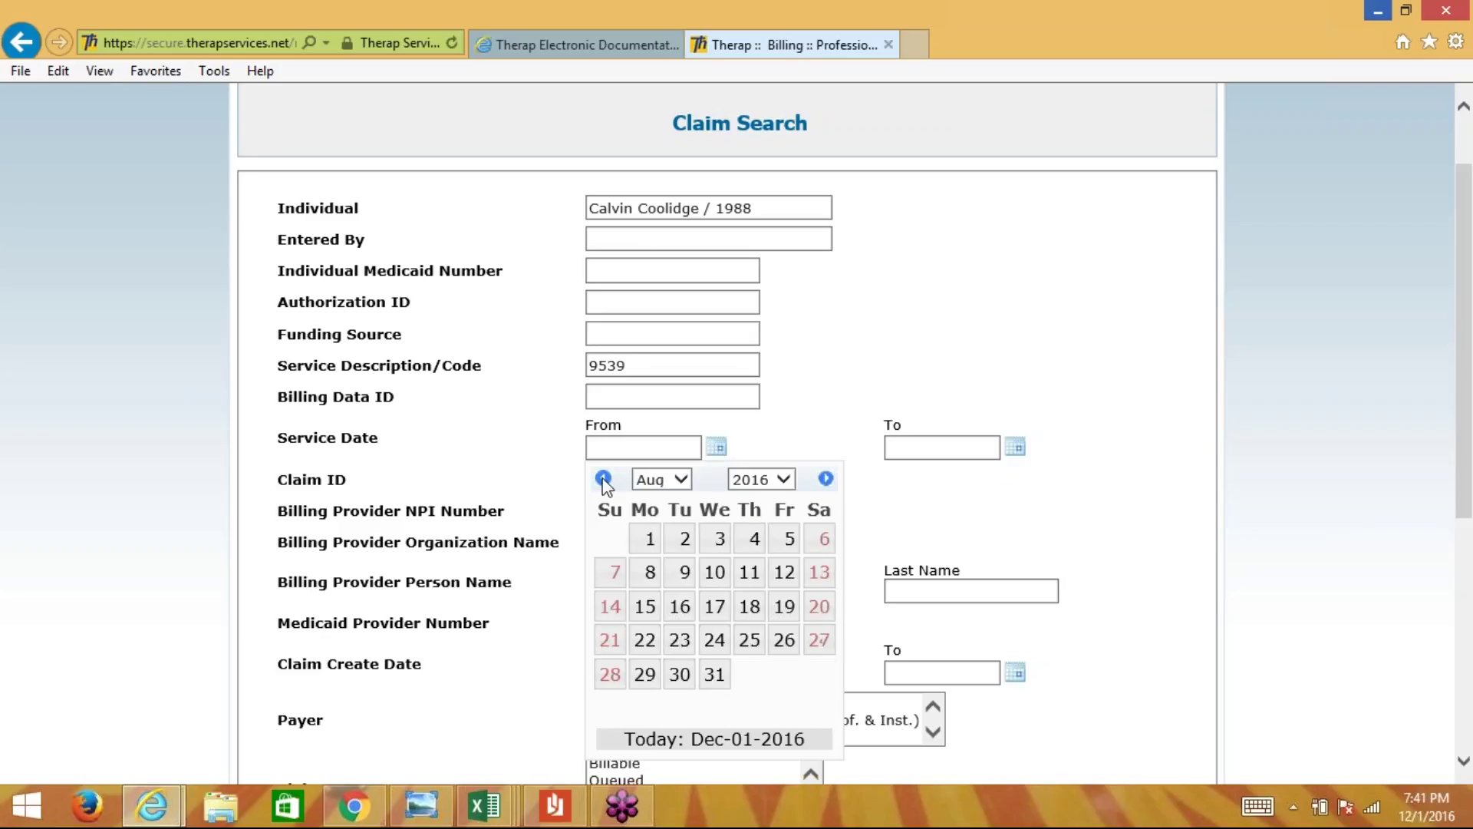
pyautogui.click(647, 539)
pyautogui.click(948, 458)
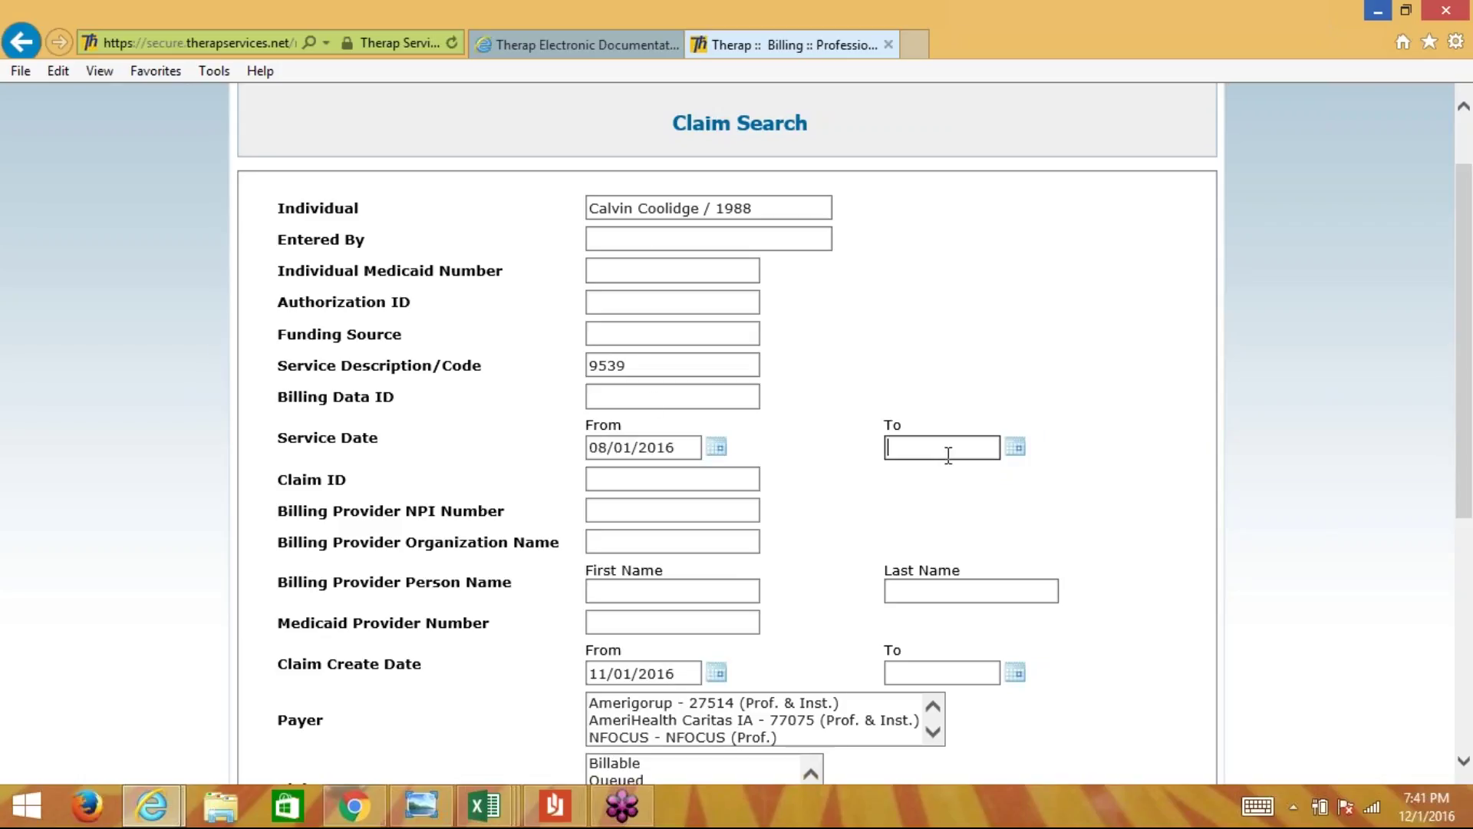
pyautogui.write('08/')
pyautogui.click(1019, 455)
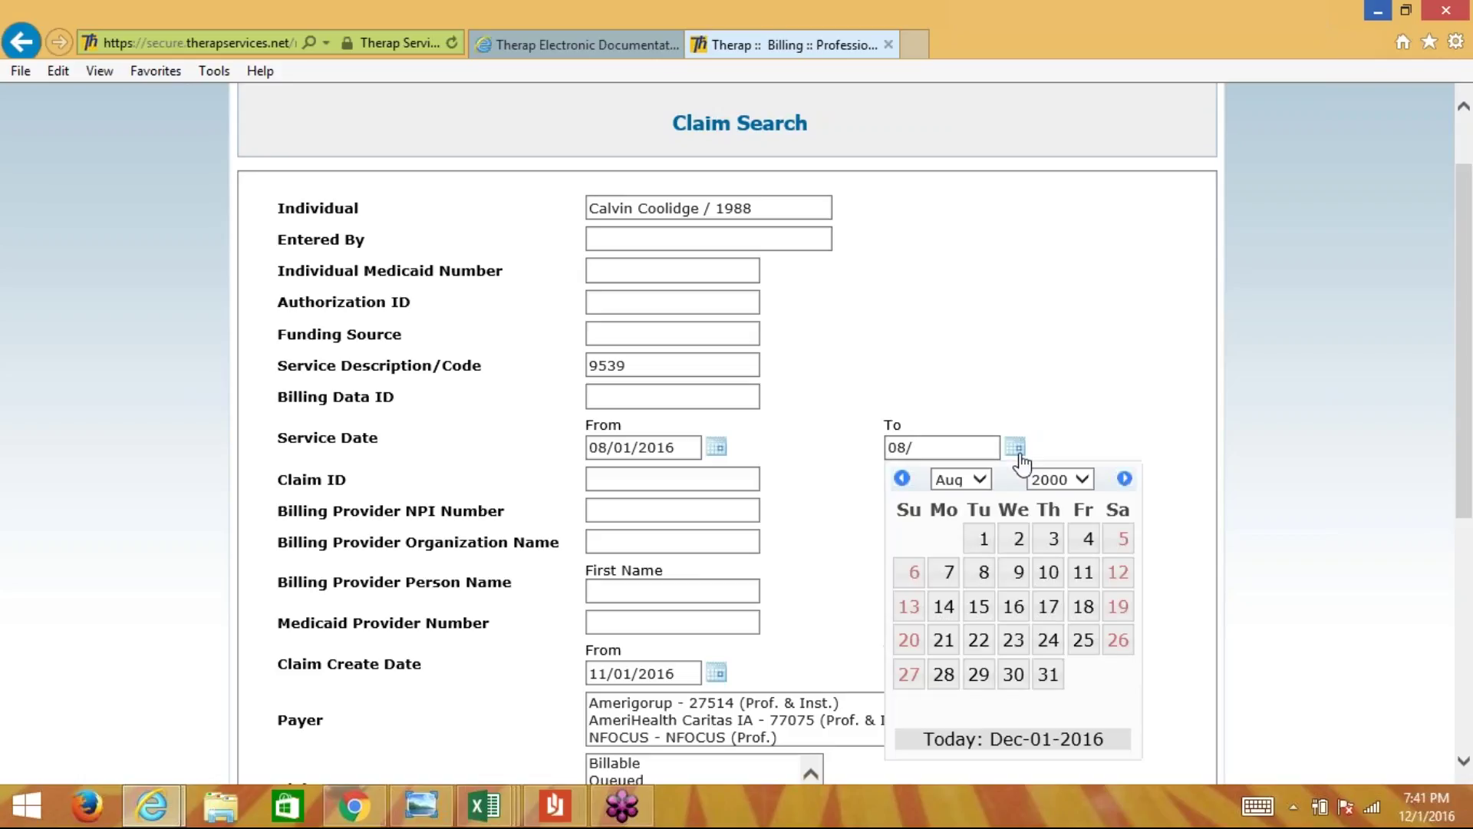
pyautogui.click(903, 479)
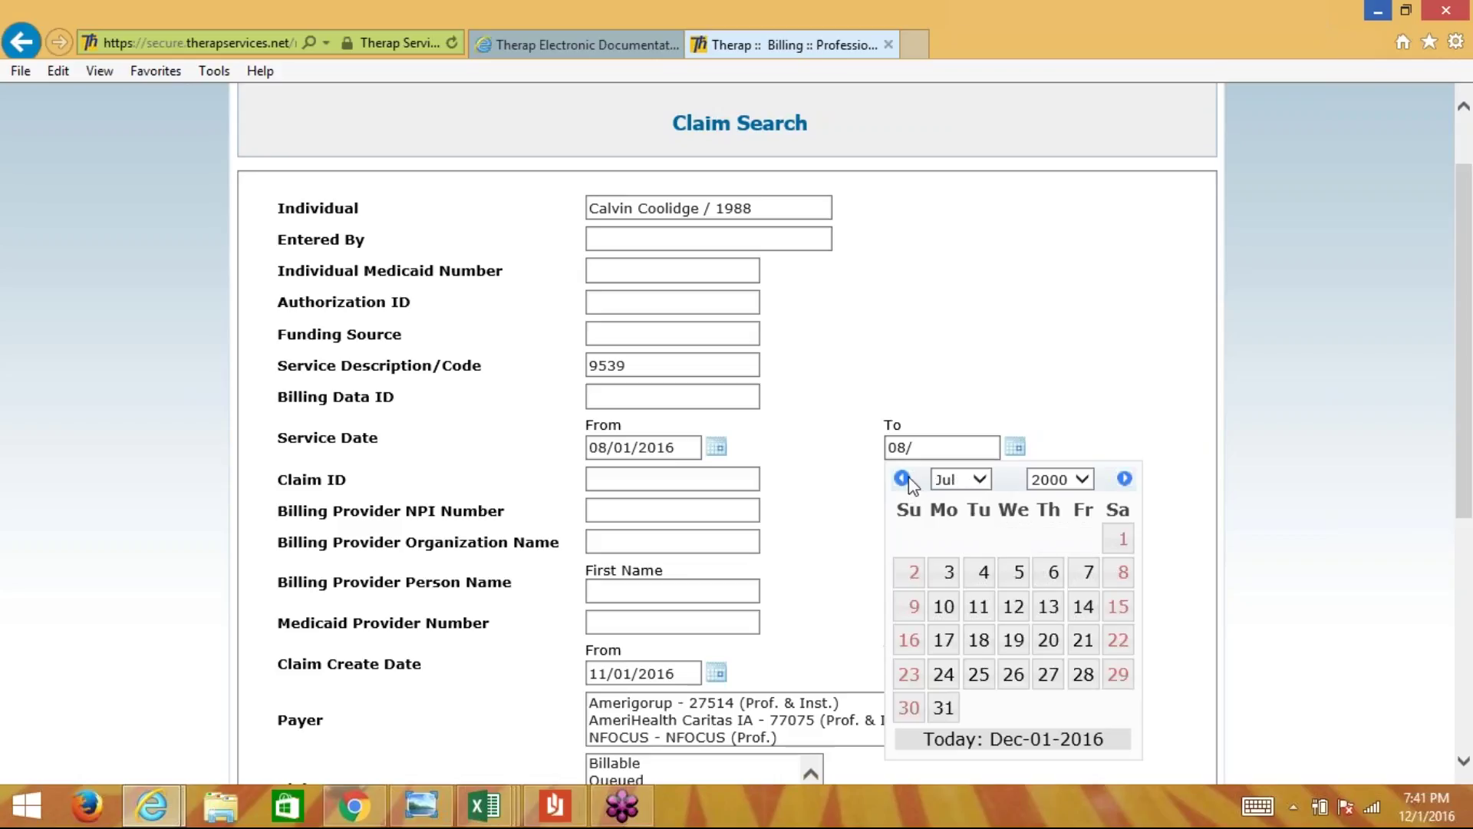
pyautogui.click(917, 447)
pyautogui.press('BackSpace')
pyautogui.press('BackSpace')
pyautogui.press('BackSpace')
pyautogui.click(1016, 448)
pyautogui.click(975, 479)
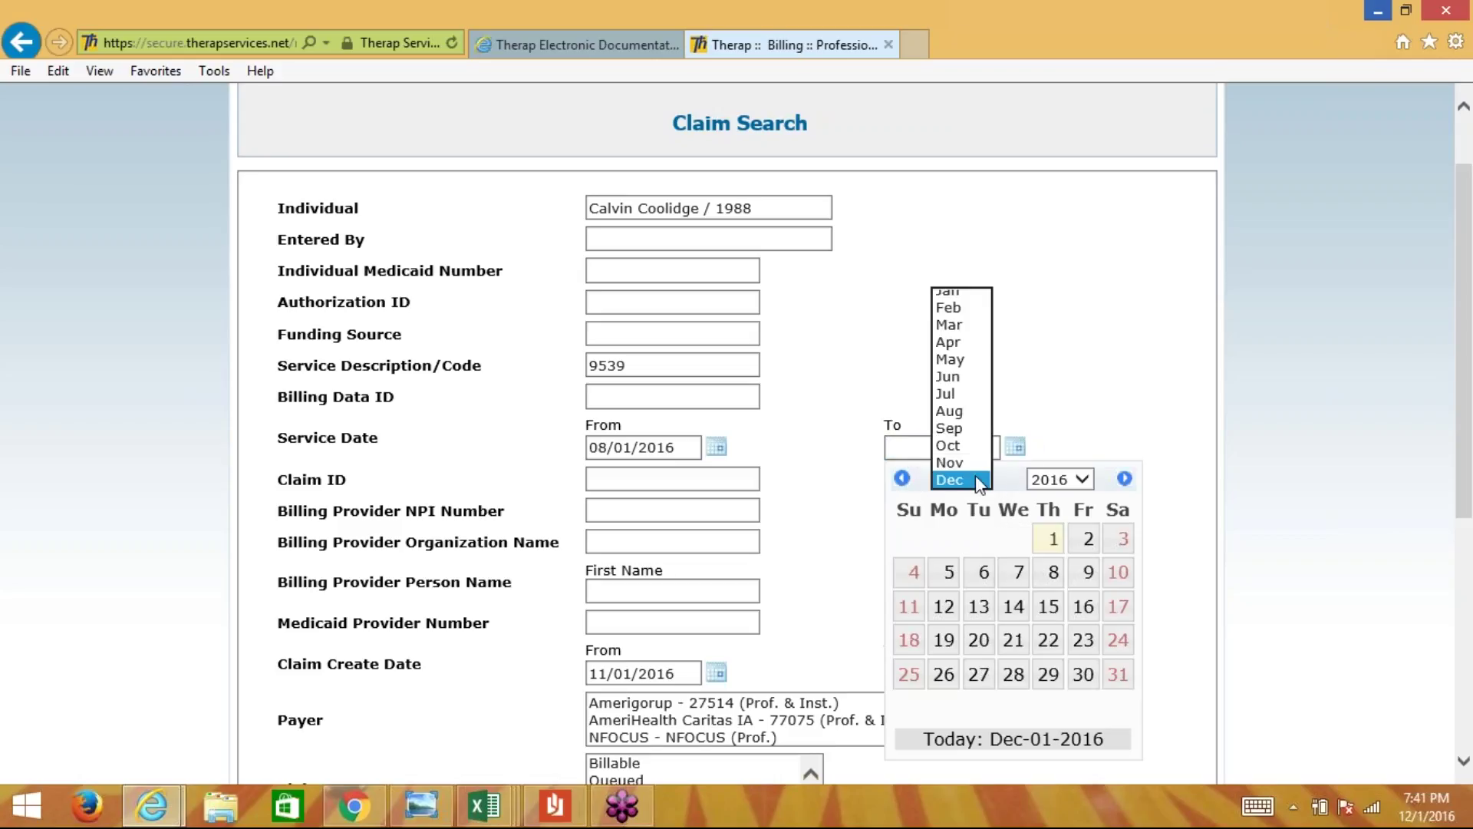
pyautogui.click(965, 416)
pyautogui.click(1014, 675)
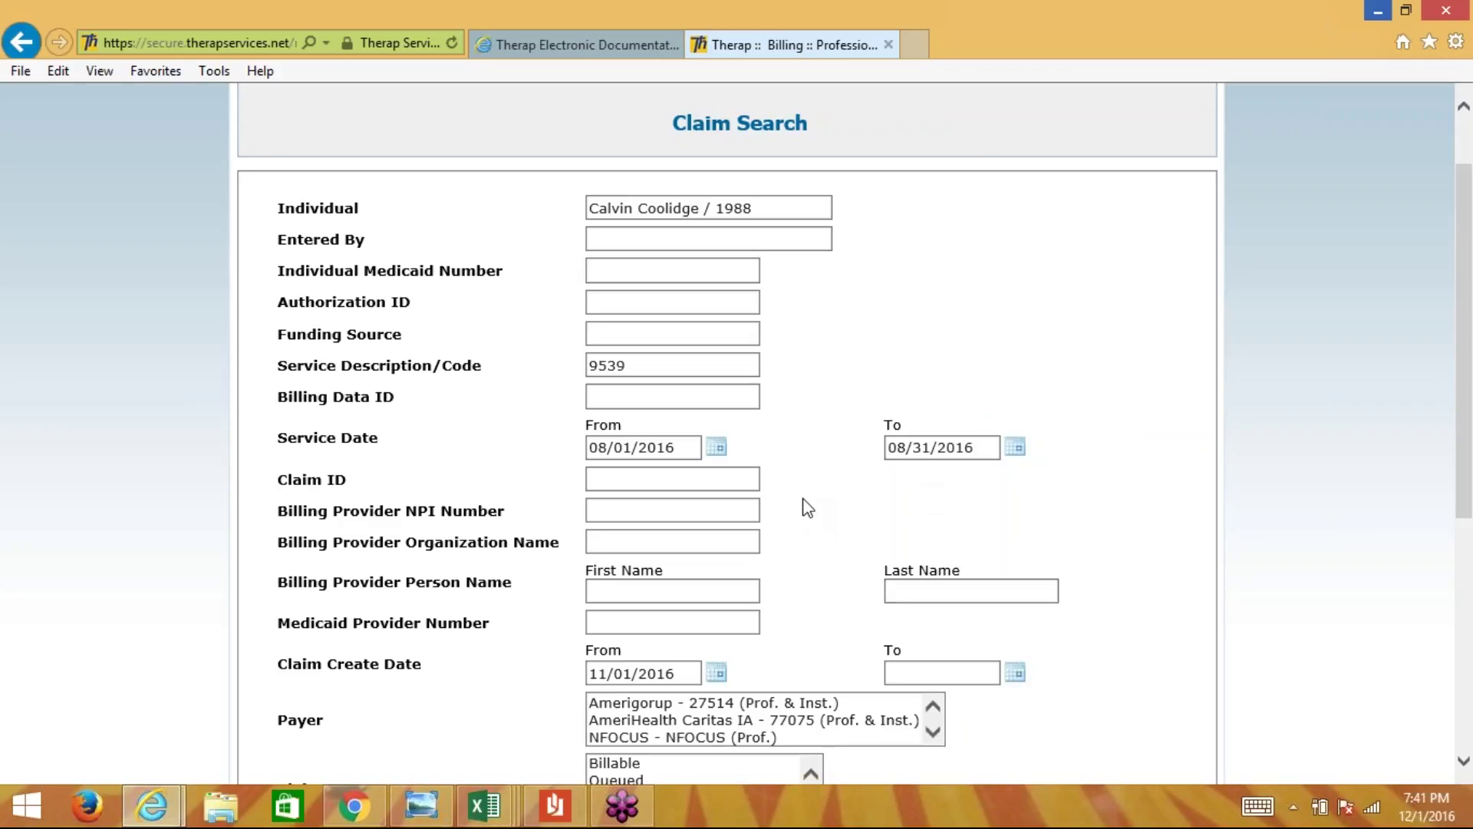
pyautogui.scroll(-2, 808, 506)
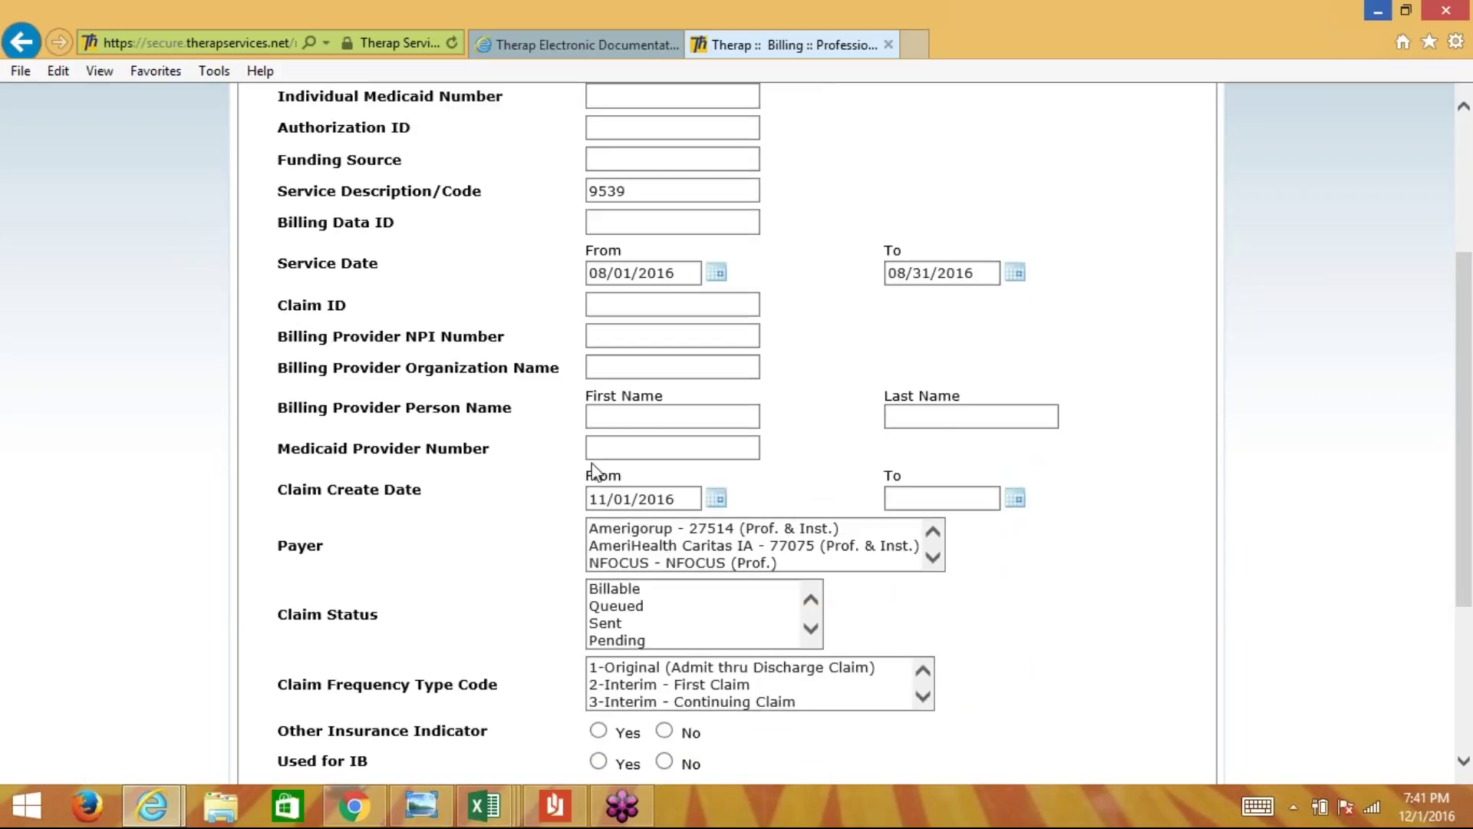
# - Clear the Claim Create Date From value and limit Claim Status to Sent and Paid
pyautogui.moveTo(679, 498); pyautogui.dragTo(592, 498)
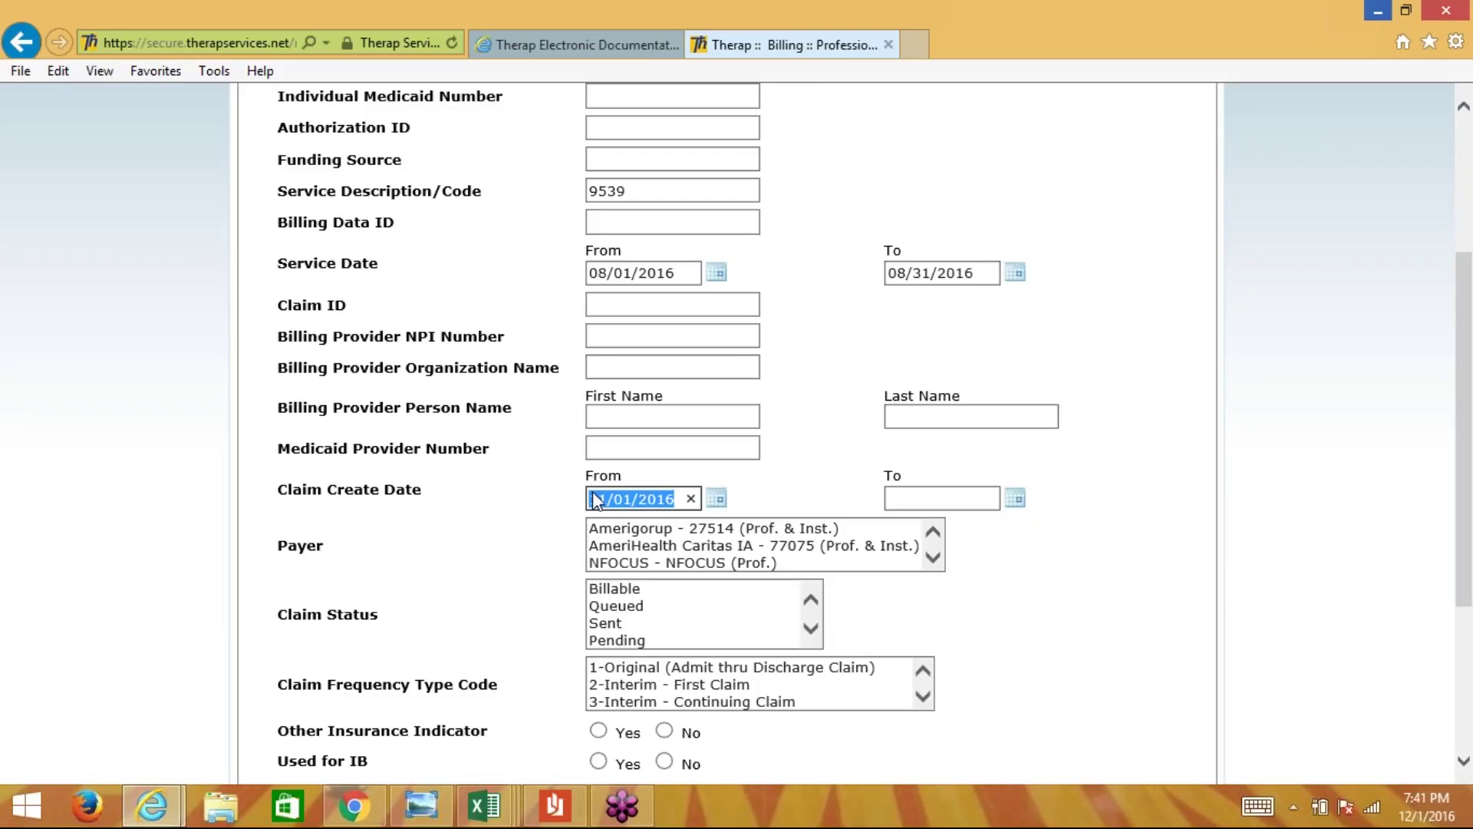
pyautogui.press('BackSpace')
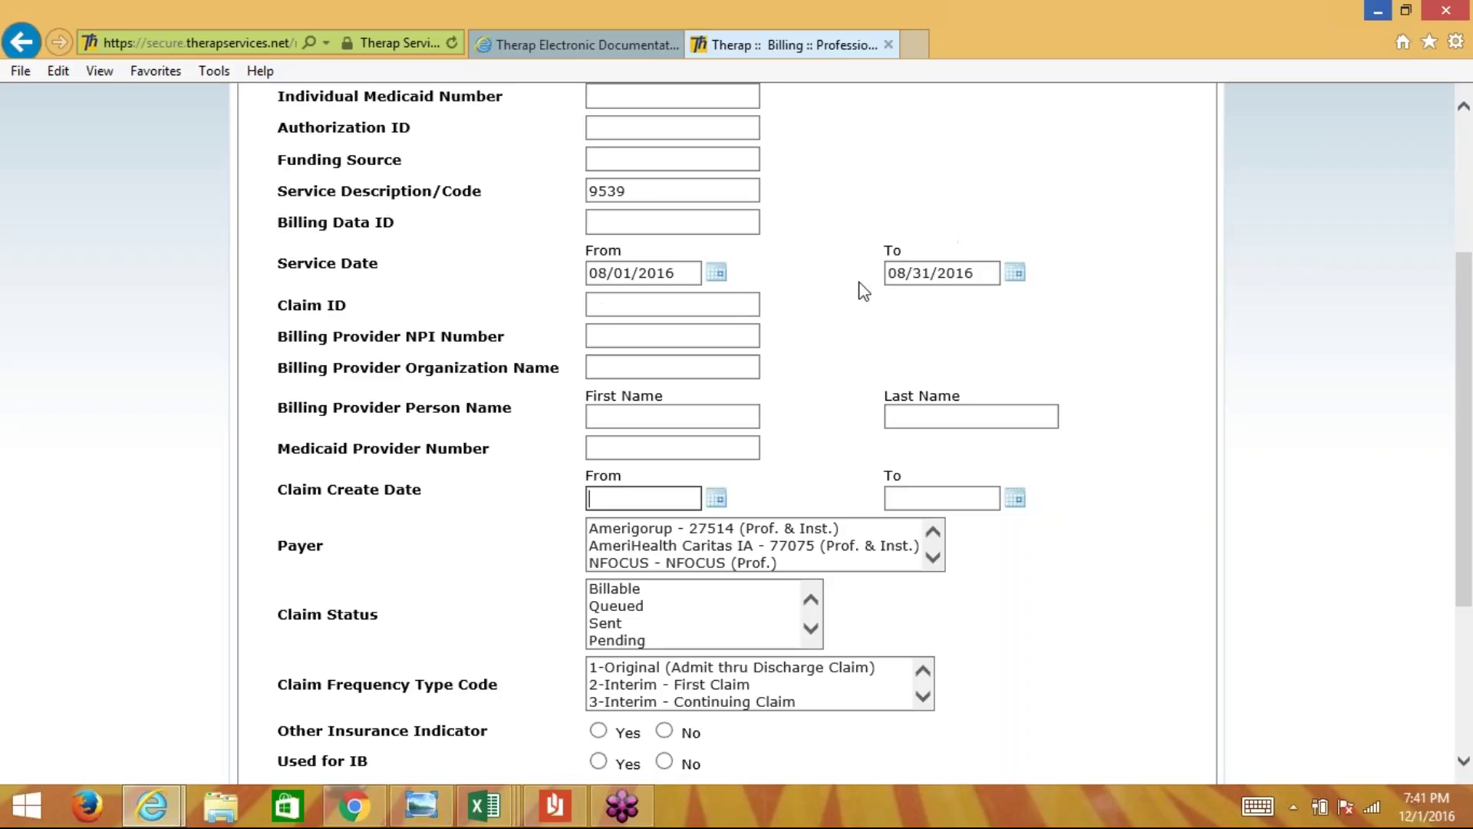
pyautogui.scroll(-3, 863, 291)
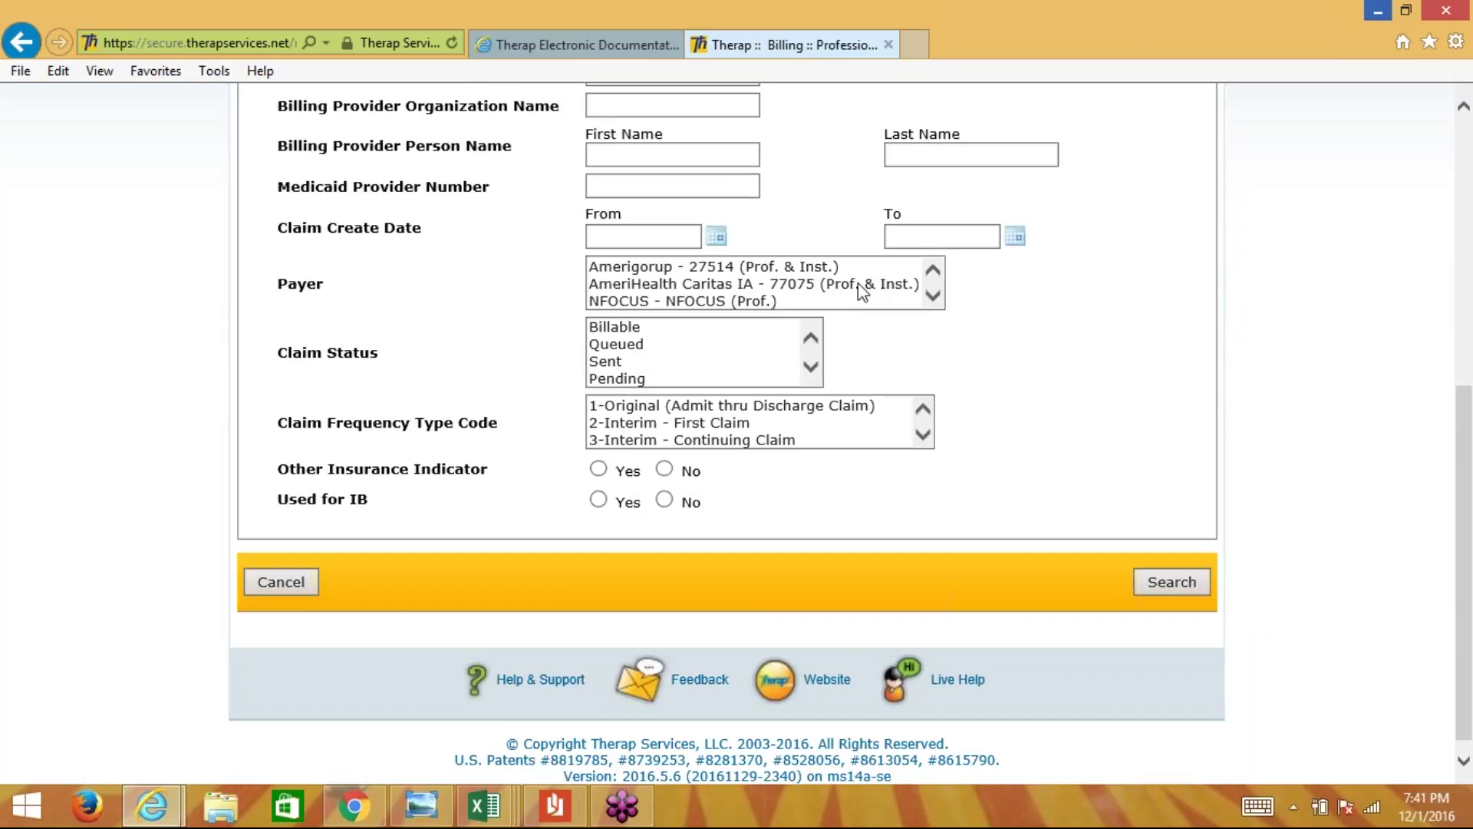
pyautogui.click(610, 361)
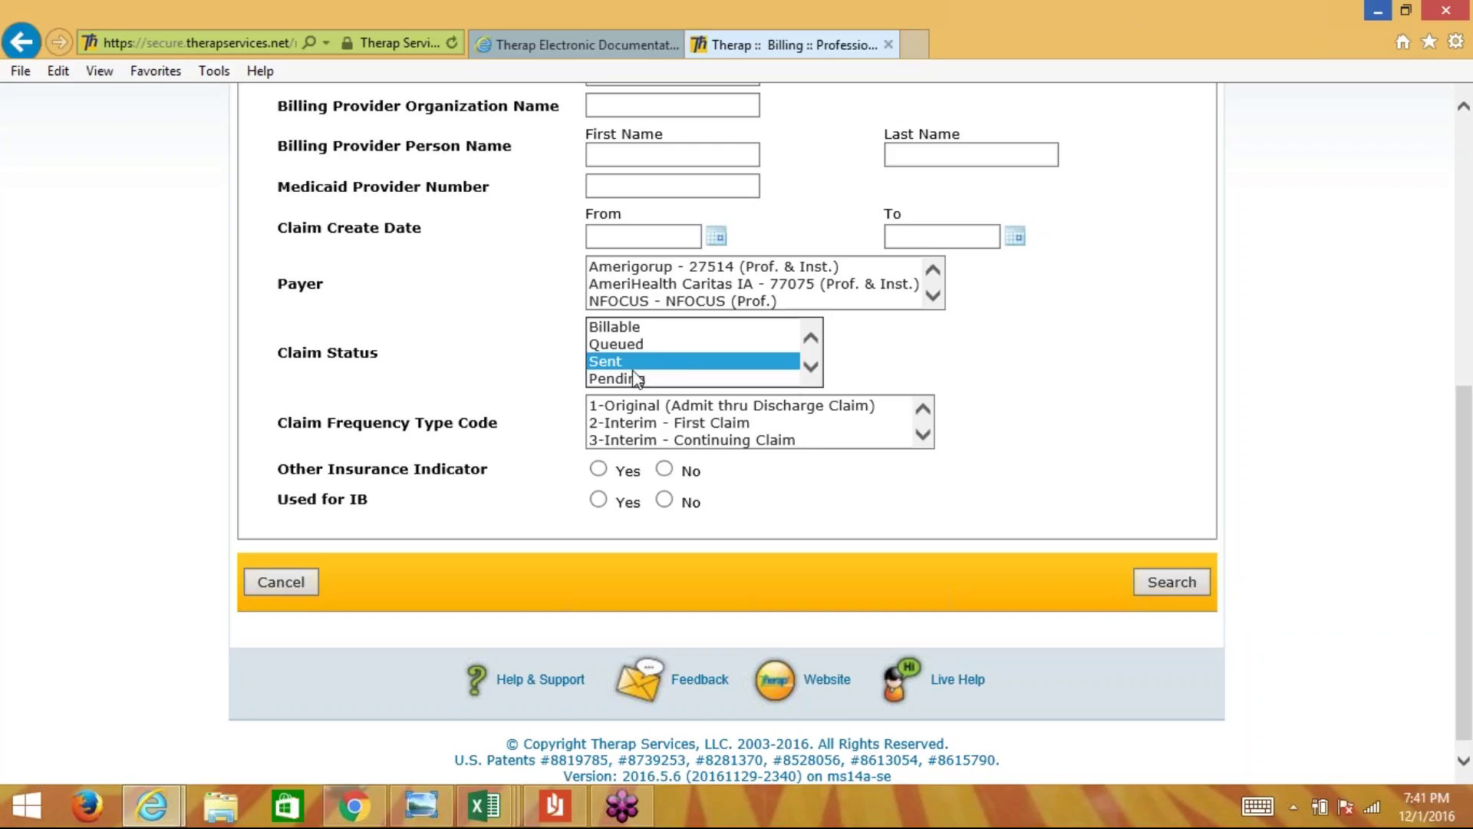
pyautogui.click(811, 367)
pyautogui.click(812, 367)
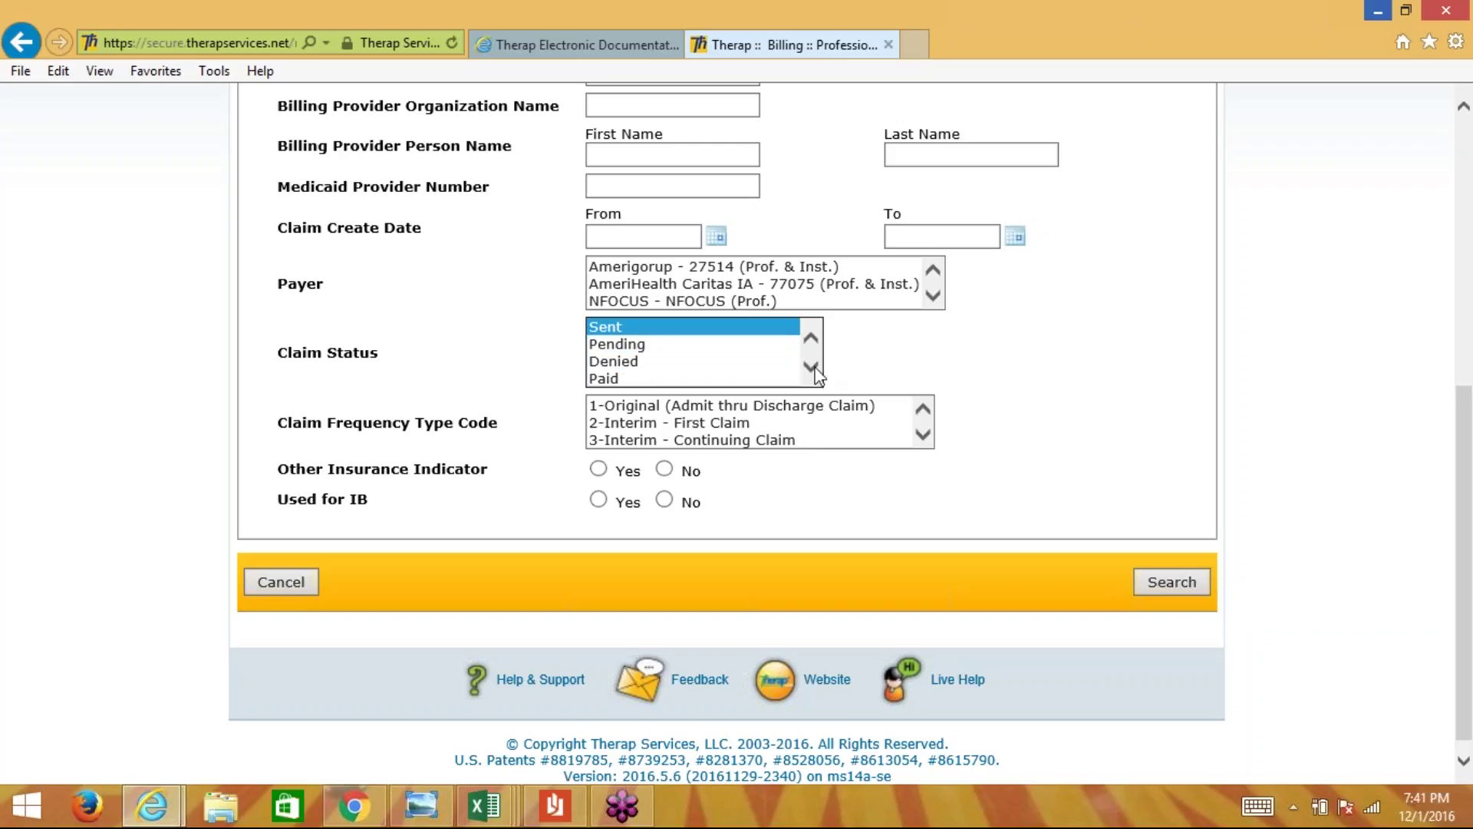
pyautogui.click(811, 367)
pyautogui.click(811, 366)
pyautogui.click(810, 338)
pyautogui.click(811, 338)
pyautogui.keyDown('ctrl'); pyautogui.click(630, 378); pyautogui.keyUp('ctrl')
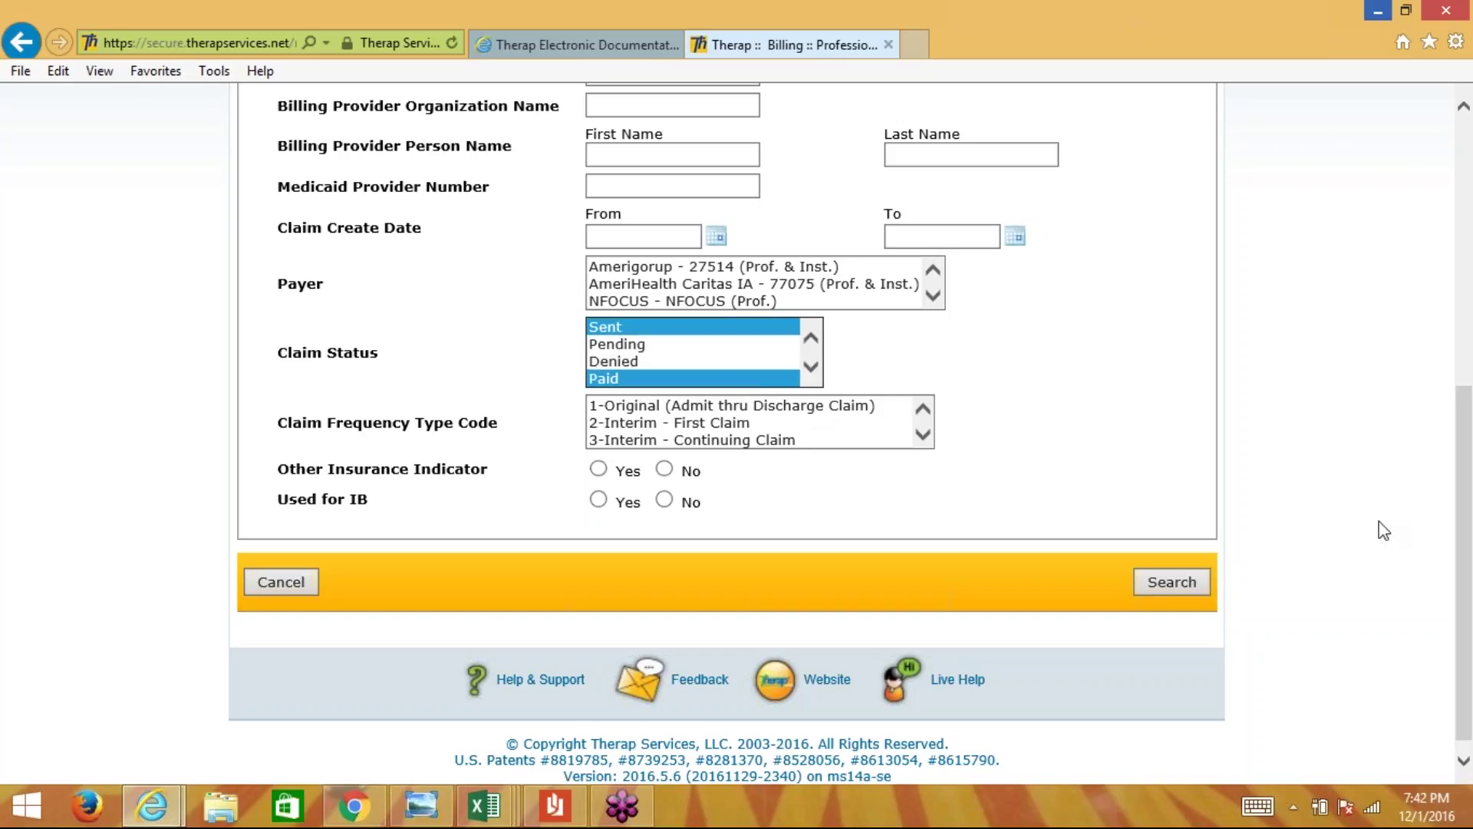
pyautogui.moveTo(1464, 510); pyautogui.dragTo(1470, 369)
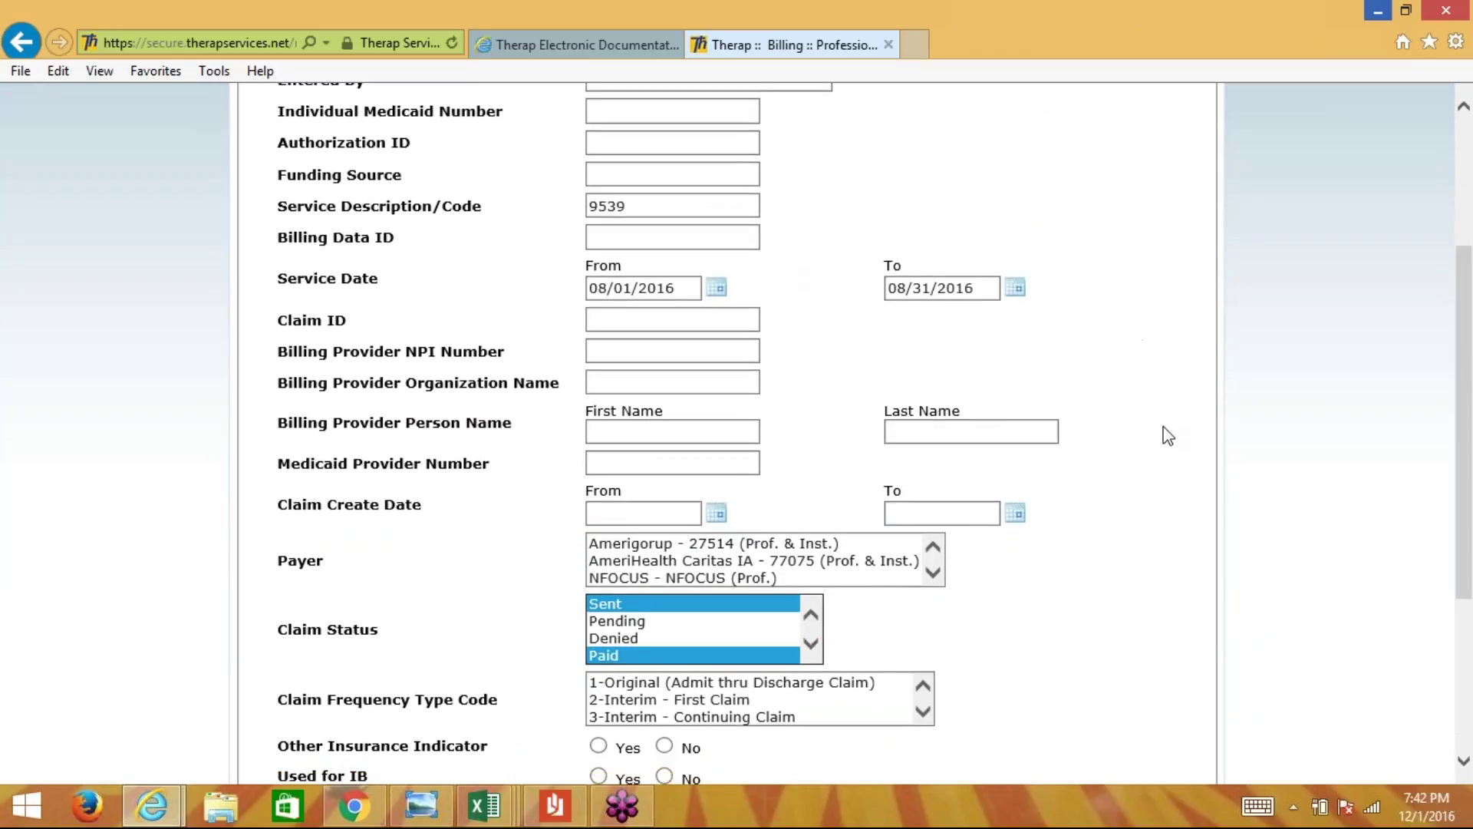
pyautogui.scroll(-2, 1163, 431)
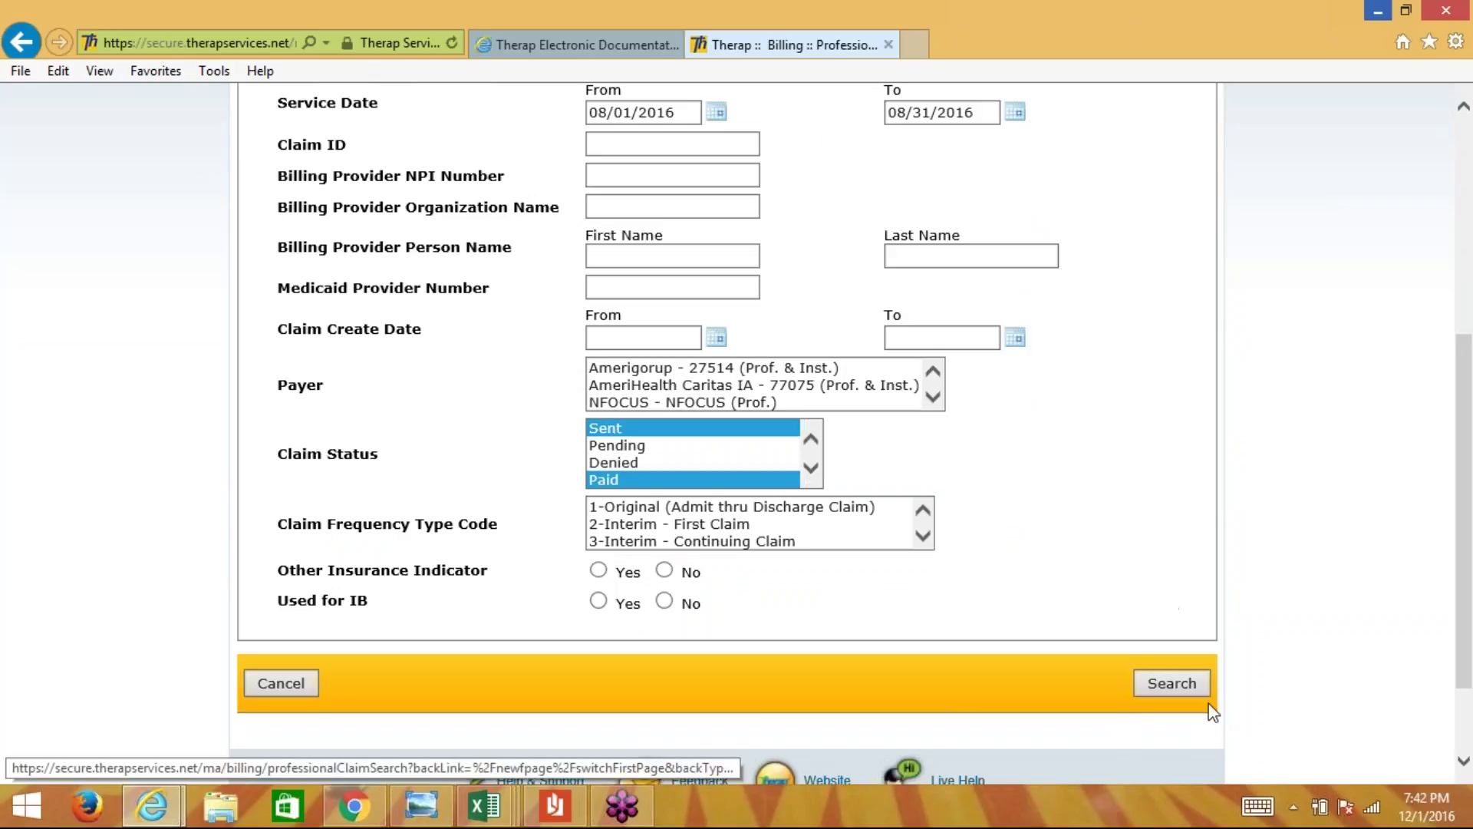
# - Search and open the single matching claim: status Sent, 18 units of 9539 totalling $180.00
pyautogui.click(1154, 693)
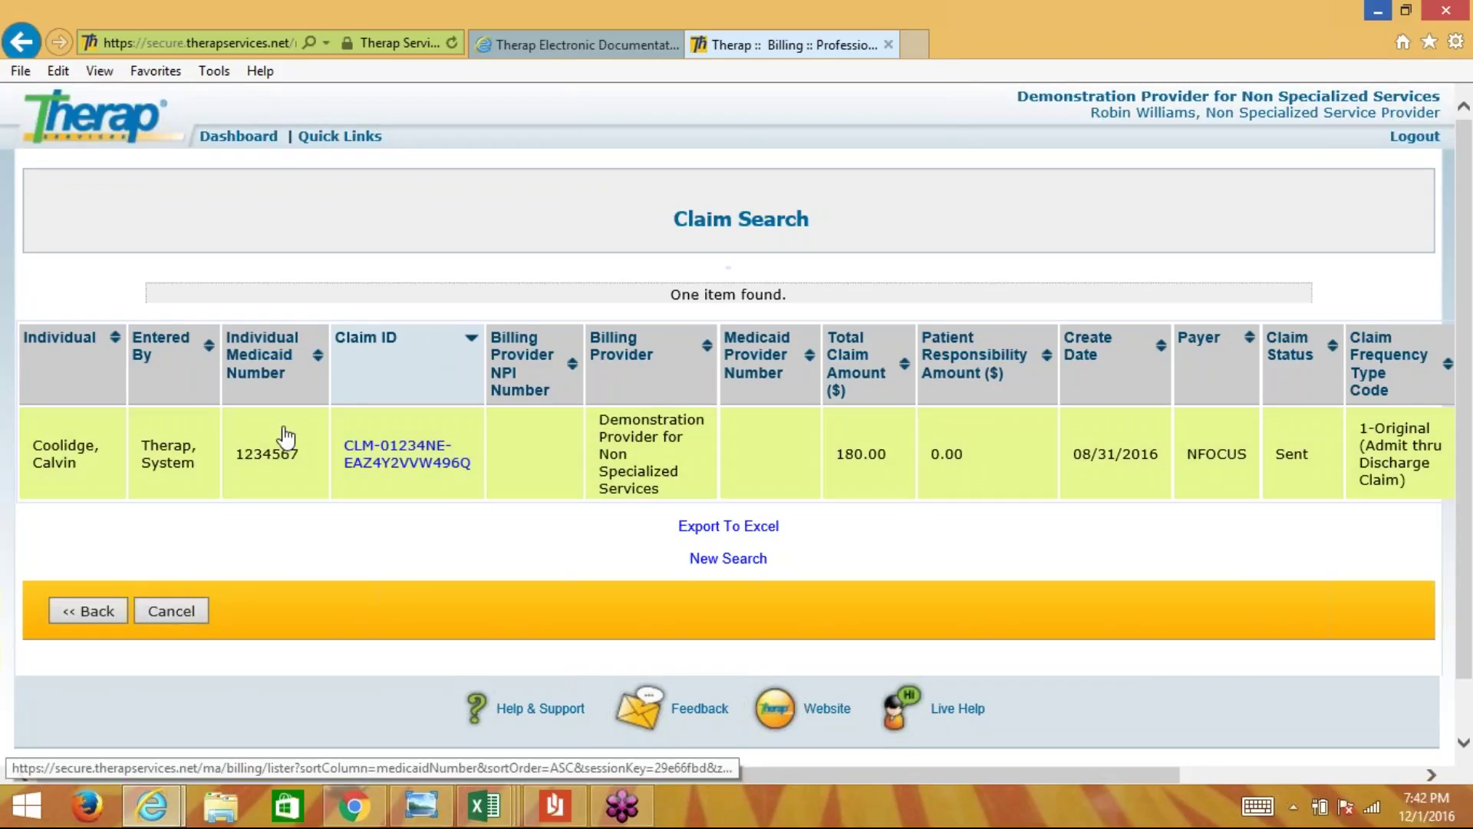
pyautogui.click(372, 457)
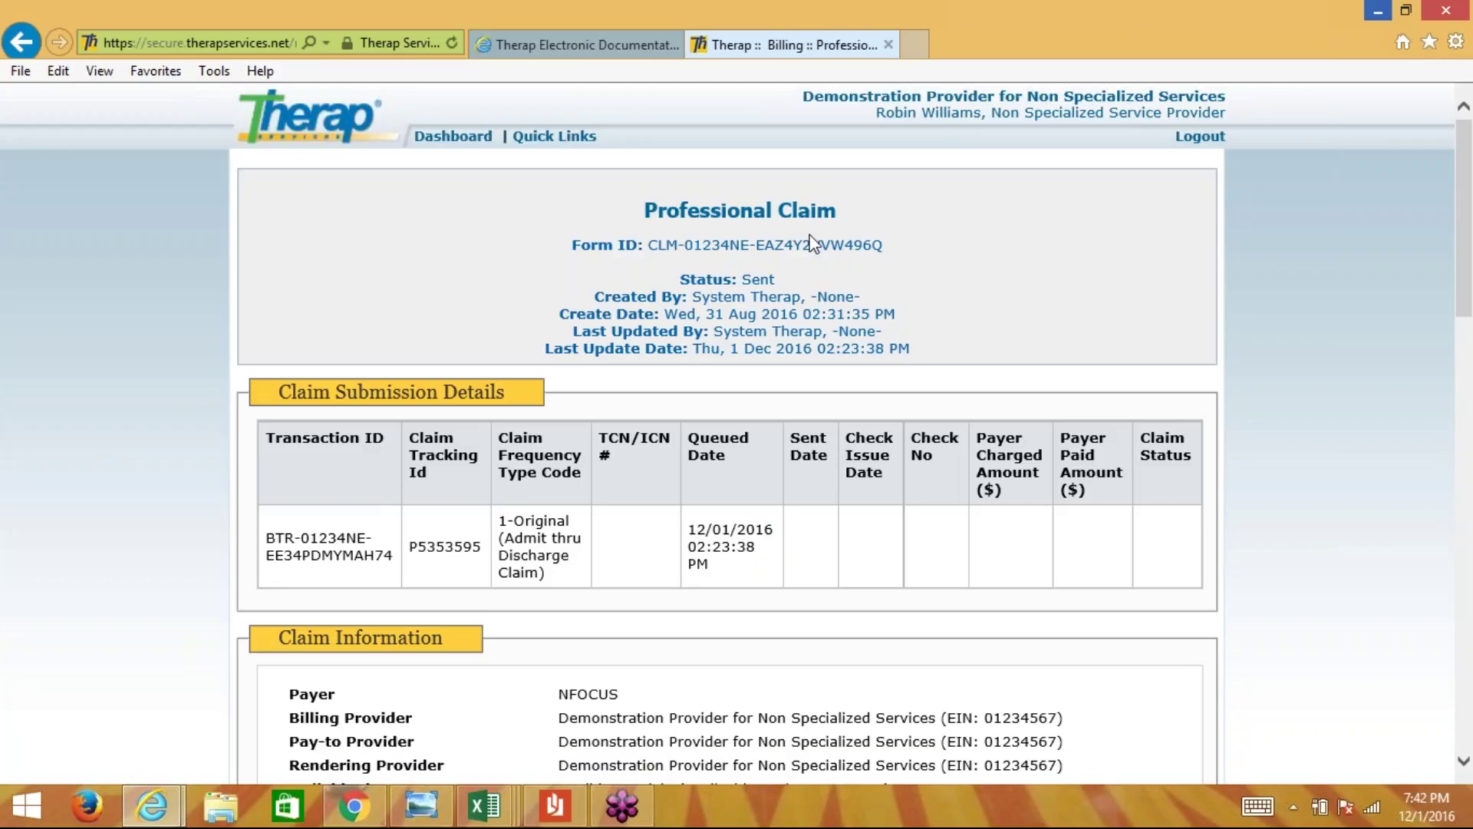
pyautogui.tripleClick(700, 283)
pyautogui.click(855, 265)
pyautogui.scroll(-5, 857, 268)
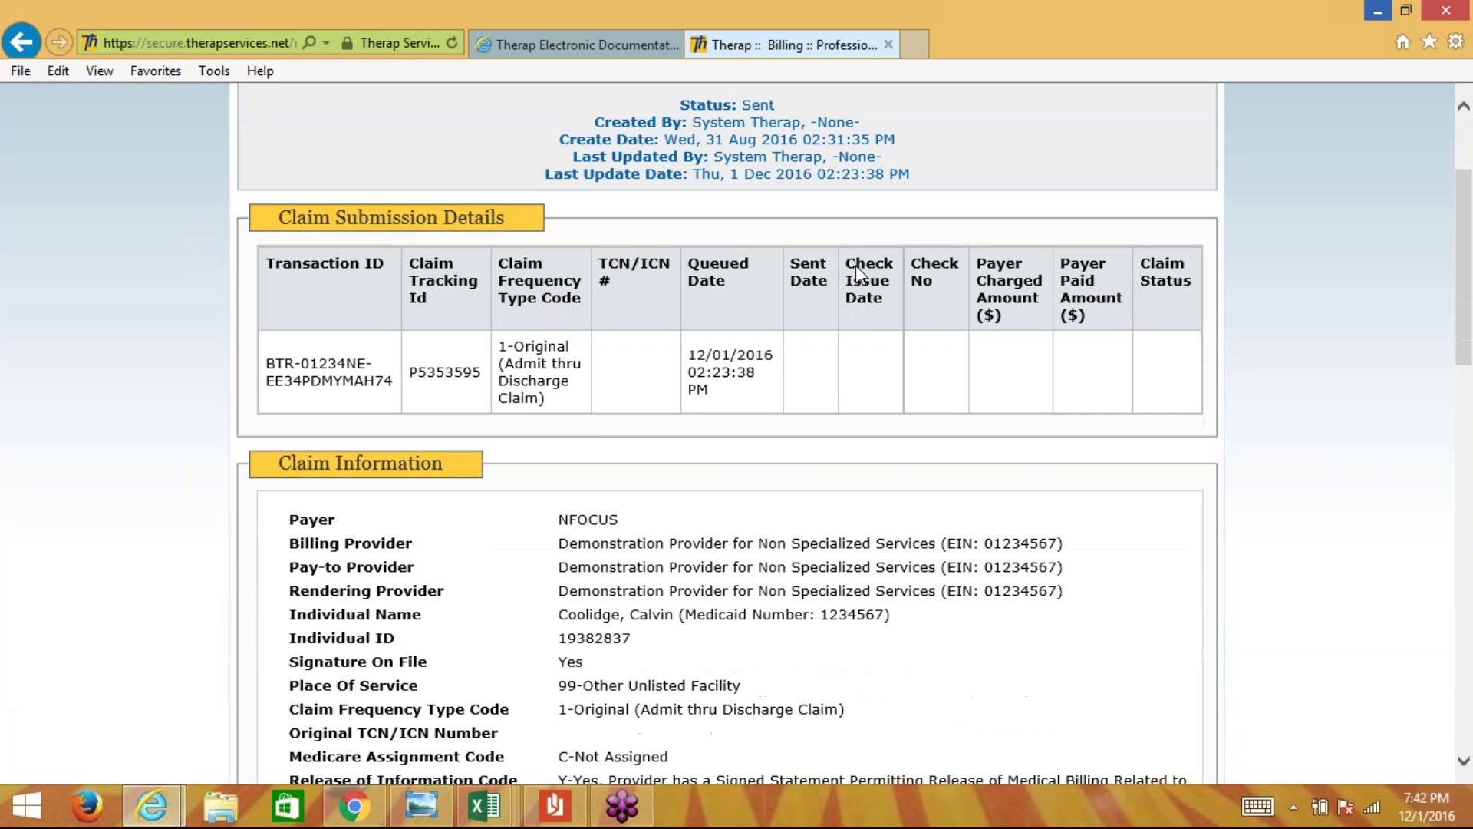
pyautogui.scroll(-10, 854, 266)
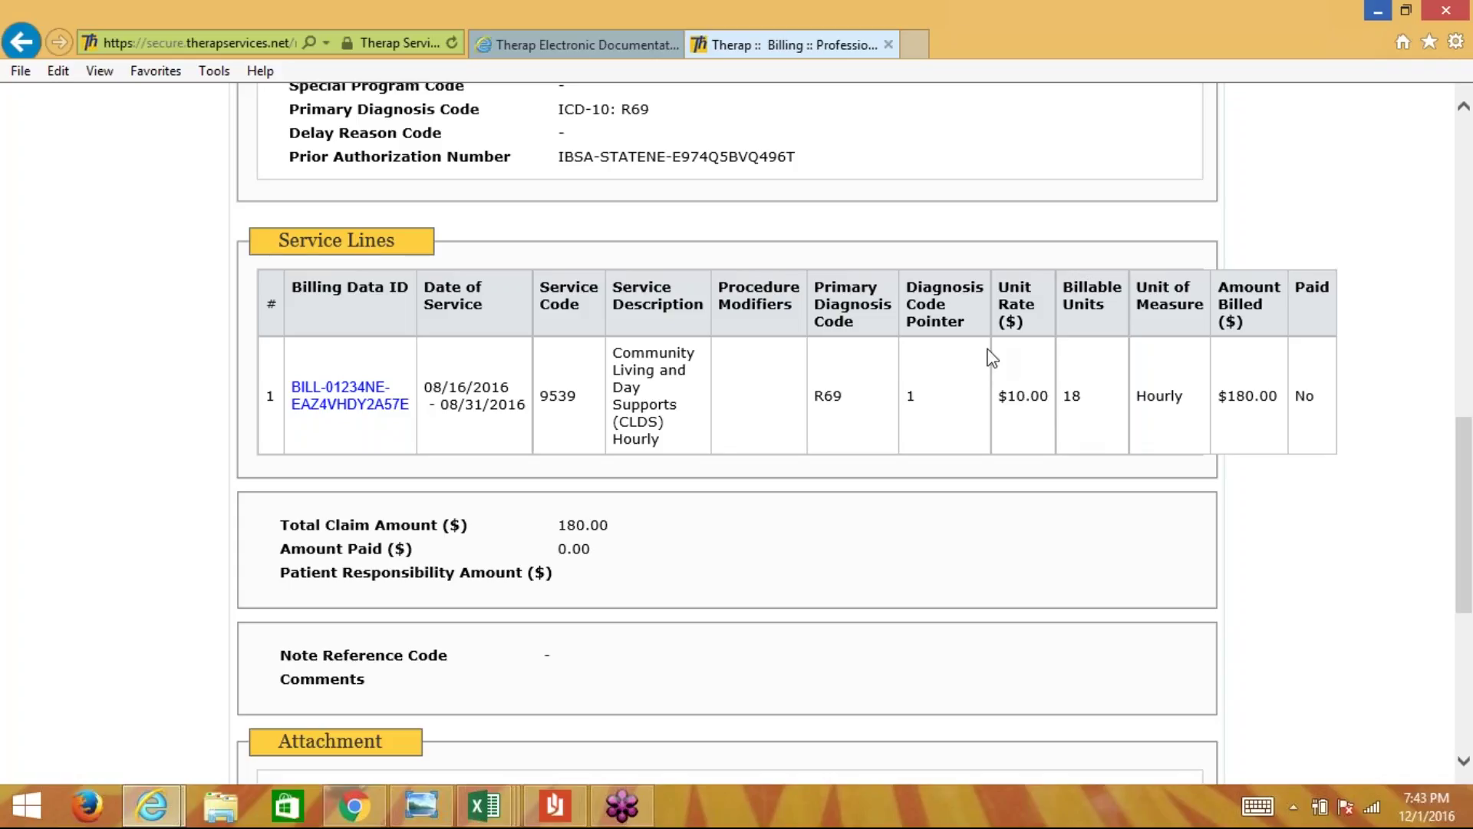
pyautogui.scroll(-6, 992, 357)
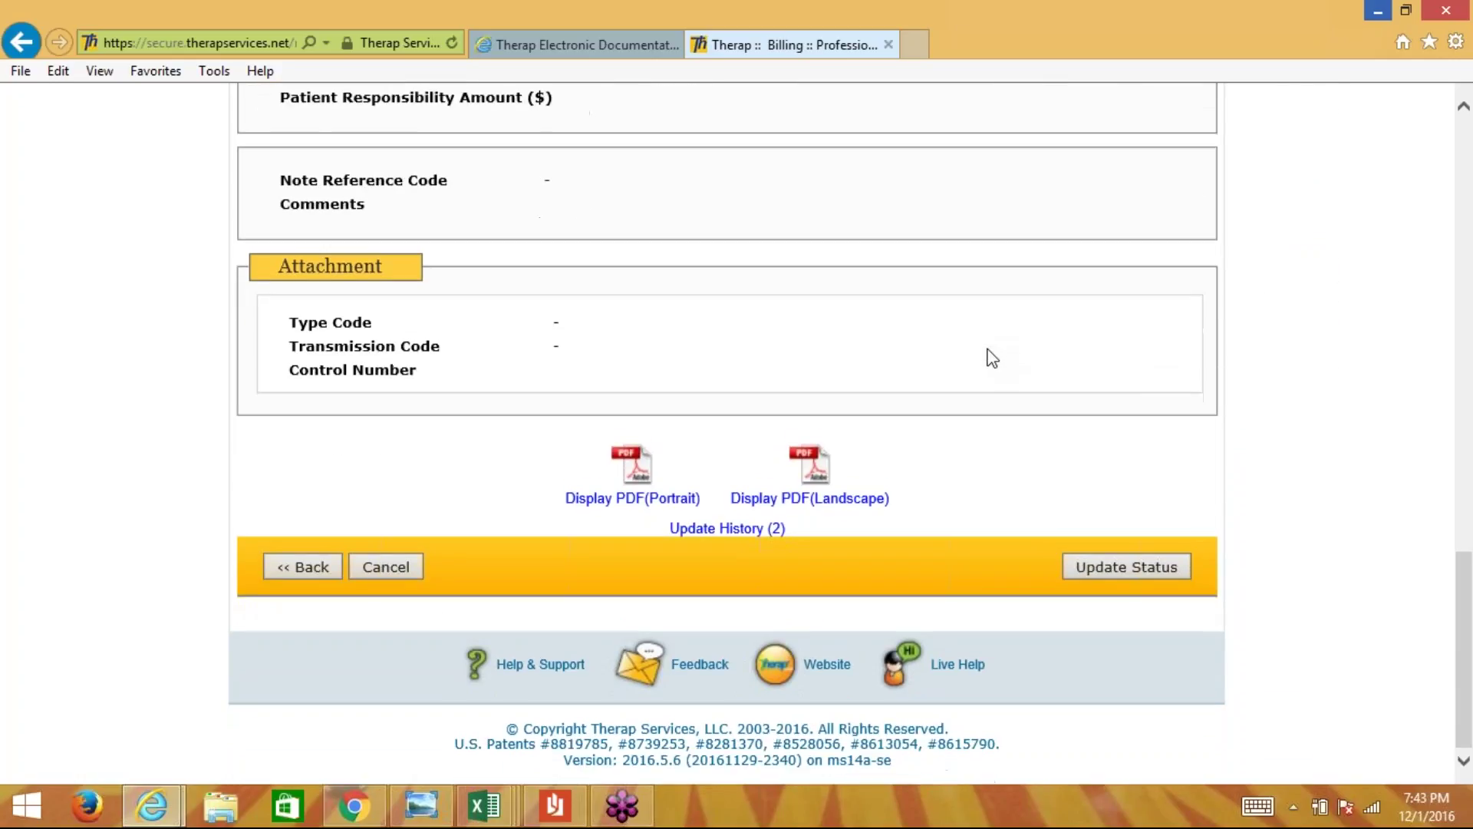
pyautogui.click(1114, 567)
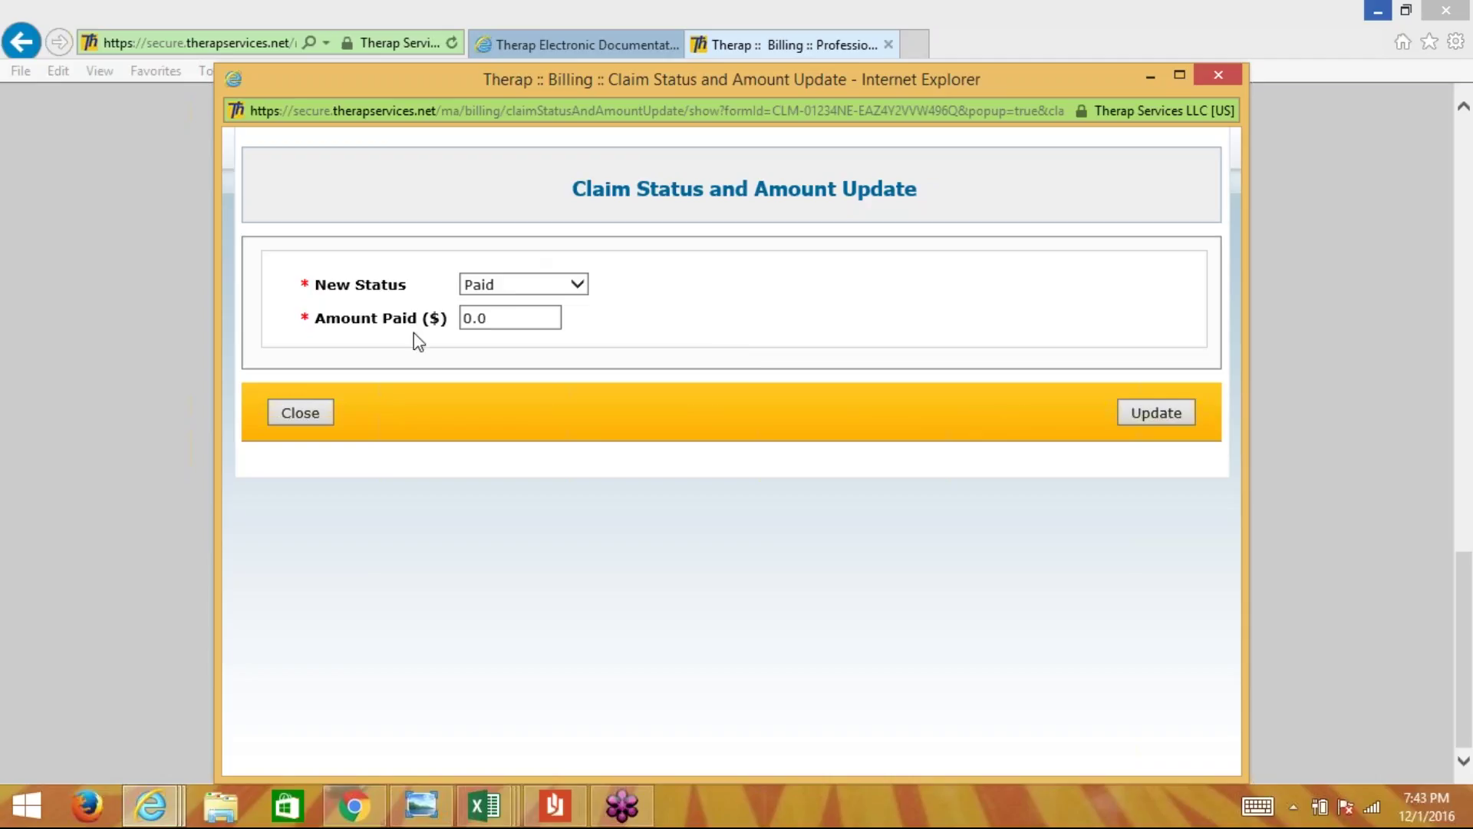
pyautogui.click(1169, 409)
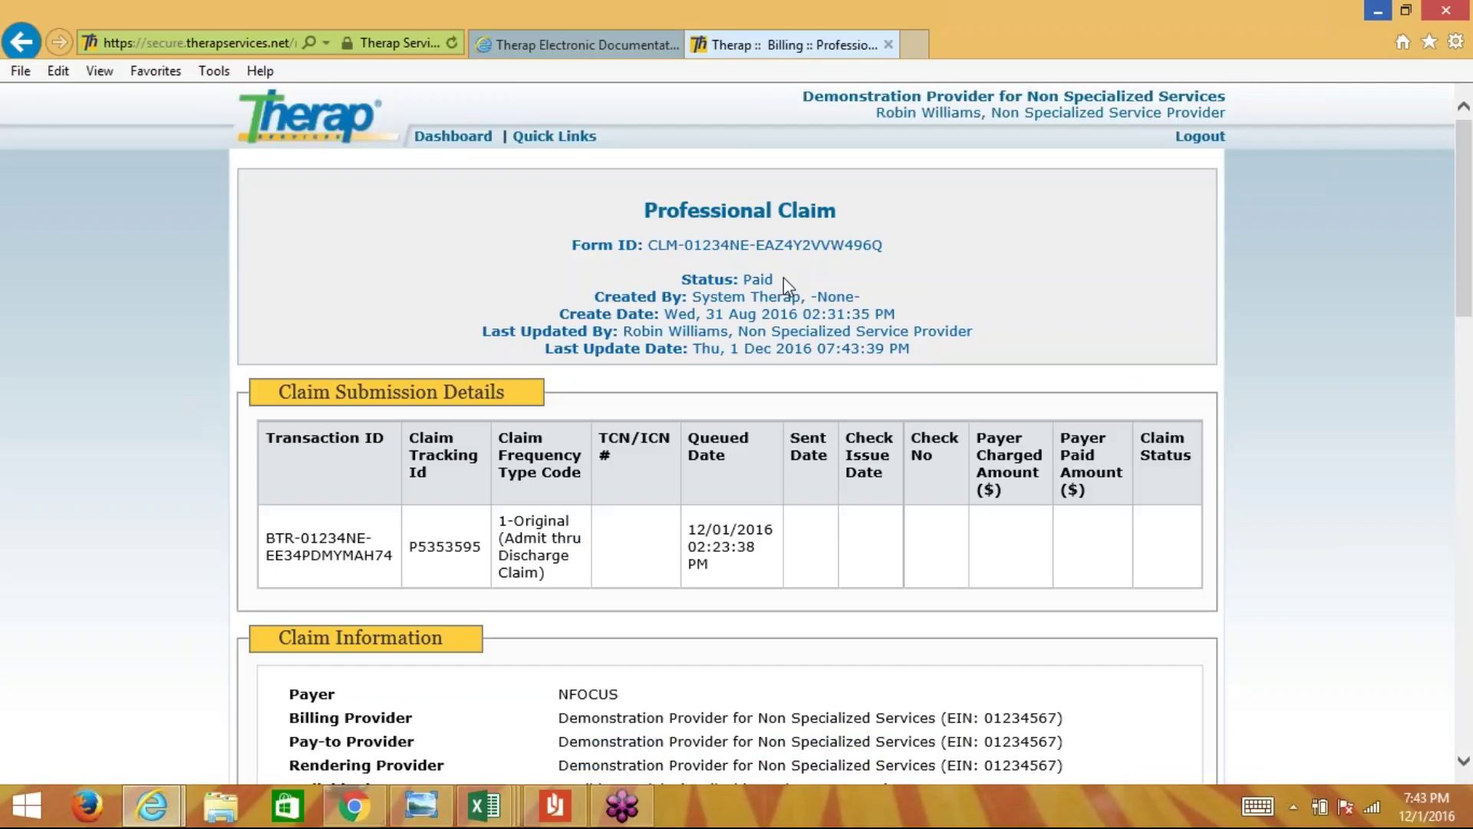
pyautogui.moveTo(595, 297); pyautogui.dragTo(779, 279)
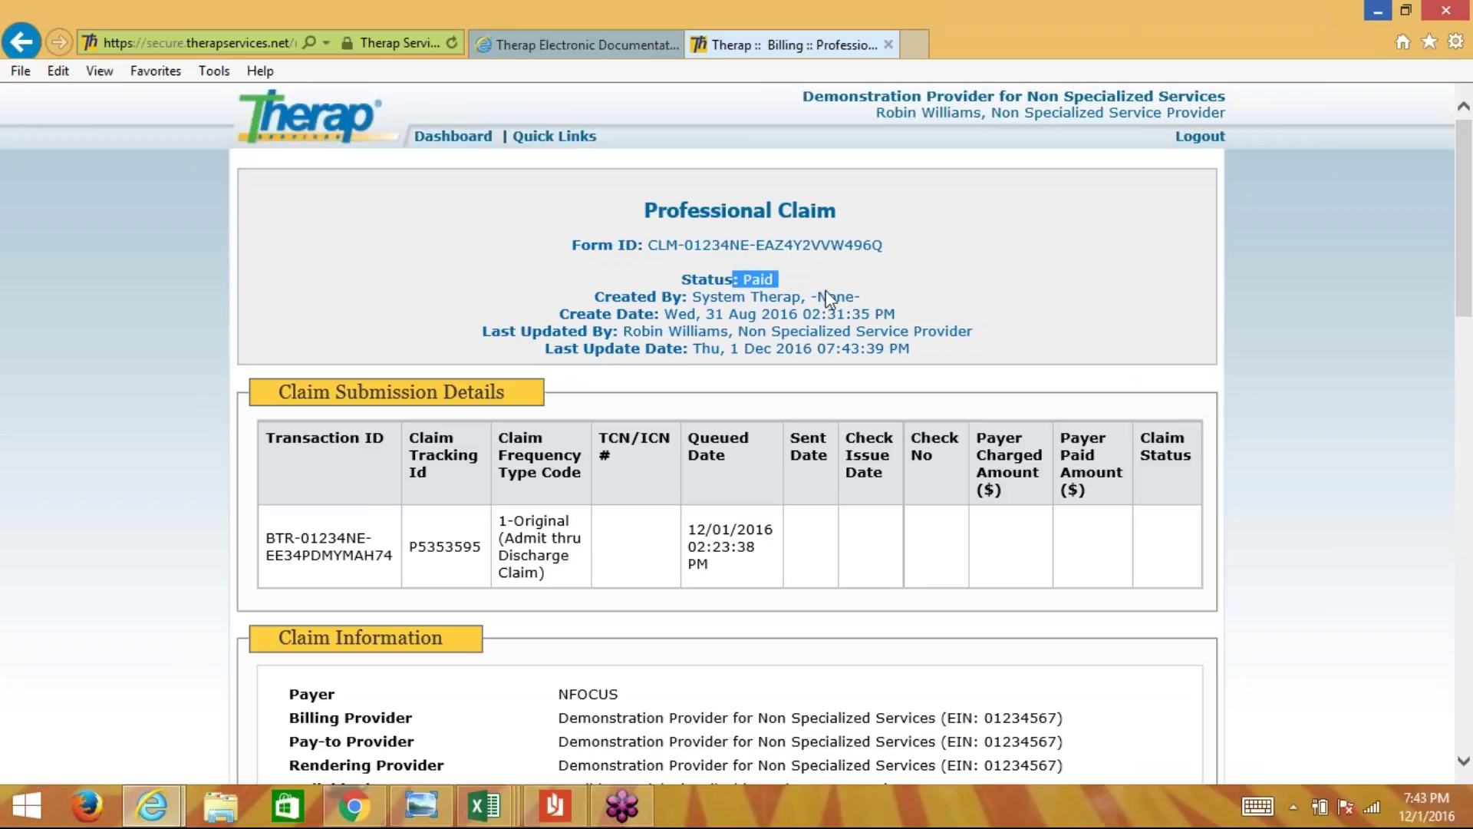
pyautogui.click(838, 290)
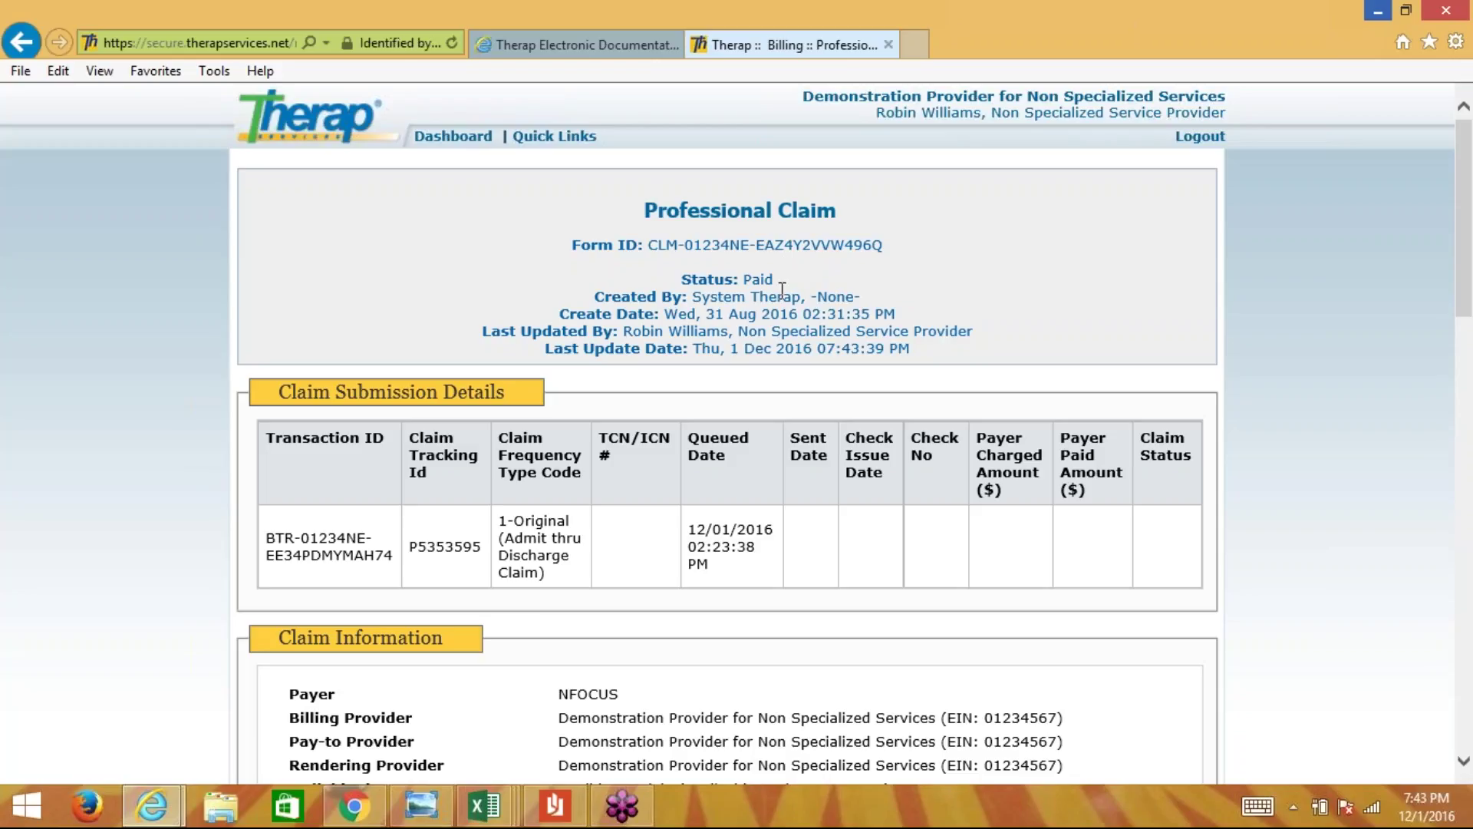
pyautogui.moveTo(781, 290); pyautogui.dragTo(738, 280)
pyautogui.click(806, 292)
pyautogui.moveTo(786, 280); pyautogui.dragTo(733, 278)
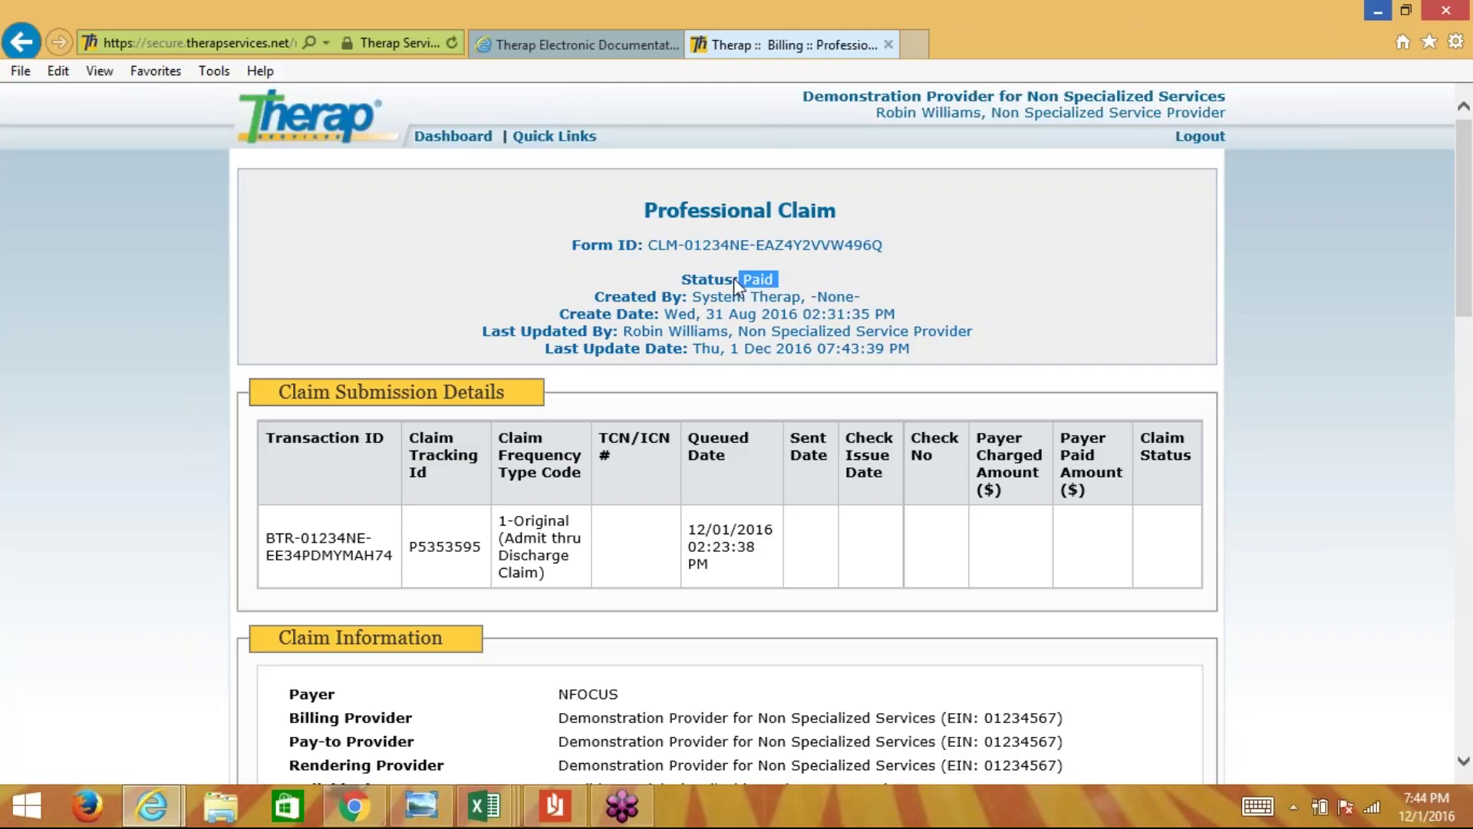
pyautogui.click(781, 278)
pyautogui.scroll(-6, 781, 280)
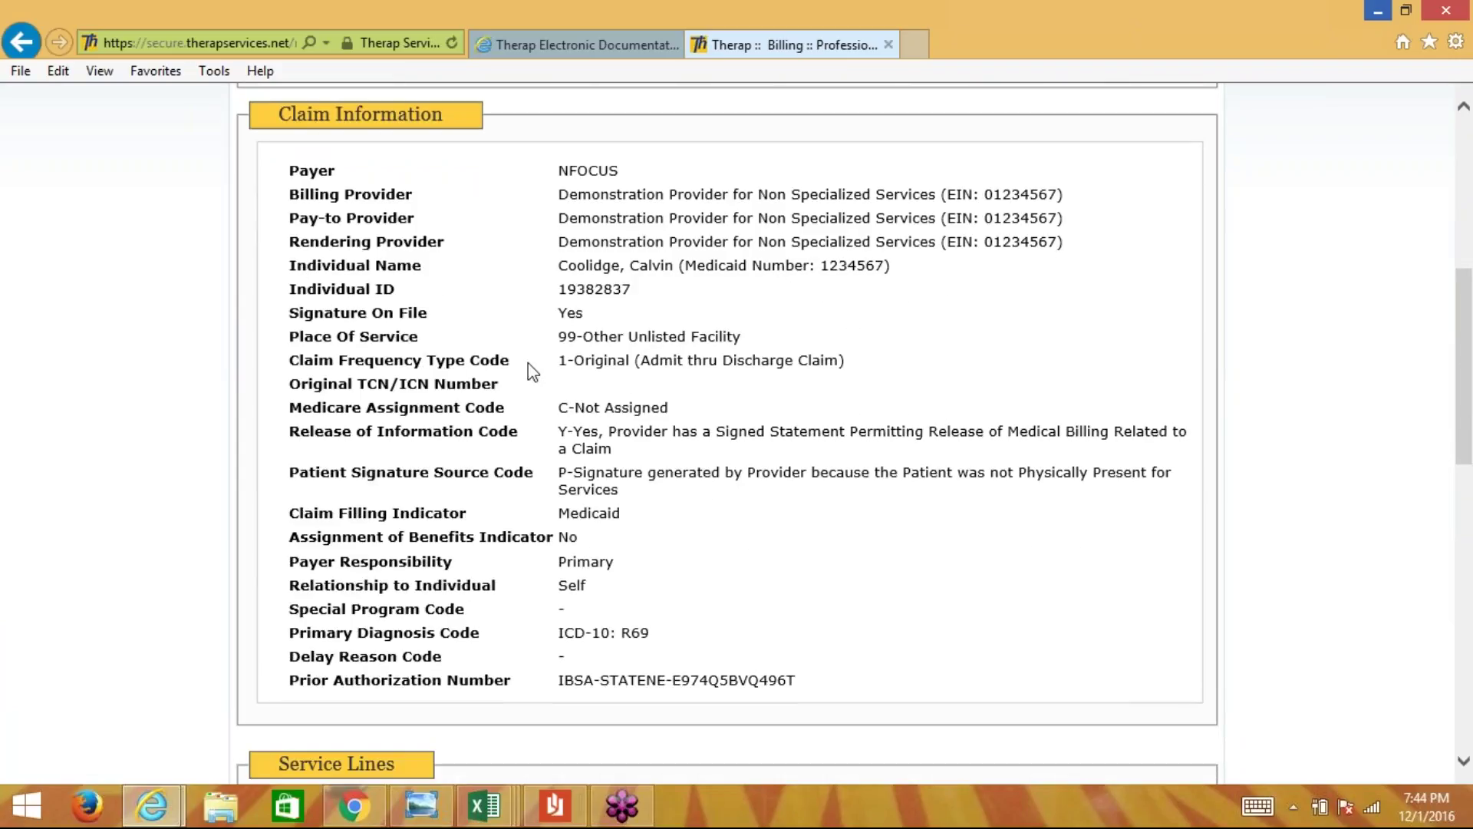
pyautogui.moveTo(561, 359); pyautogui.dragTo(614, 362)
pyautogui.click(613, 362)
pyautogui.scroll(-10, 1134, 287)
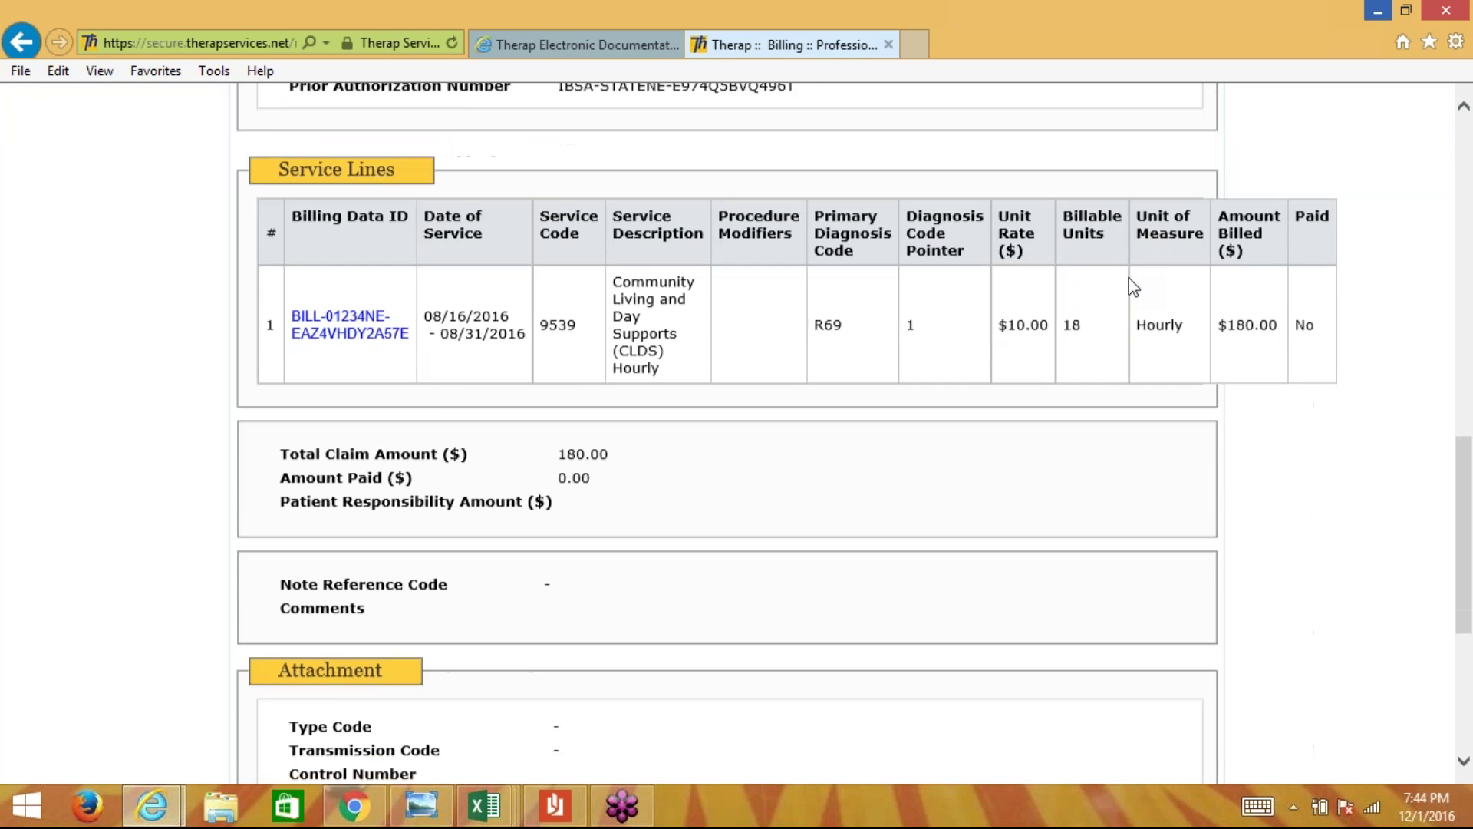
pyautogui.scroll(-3, 1133, 287)
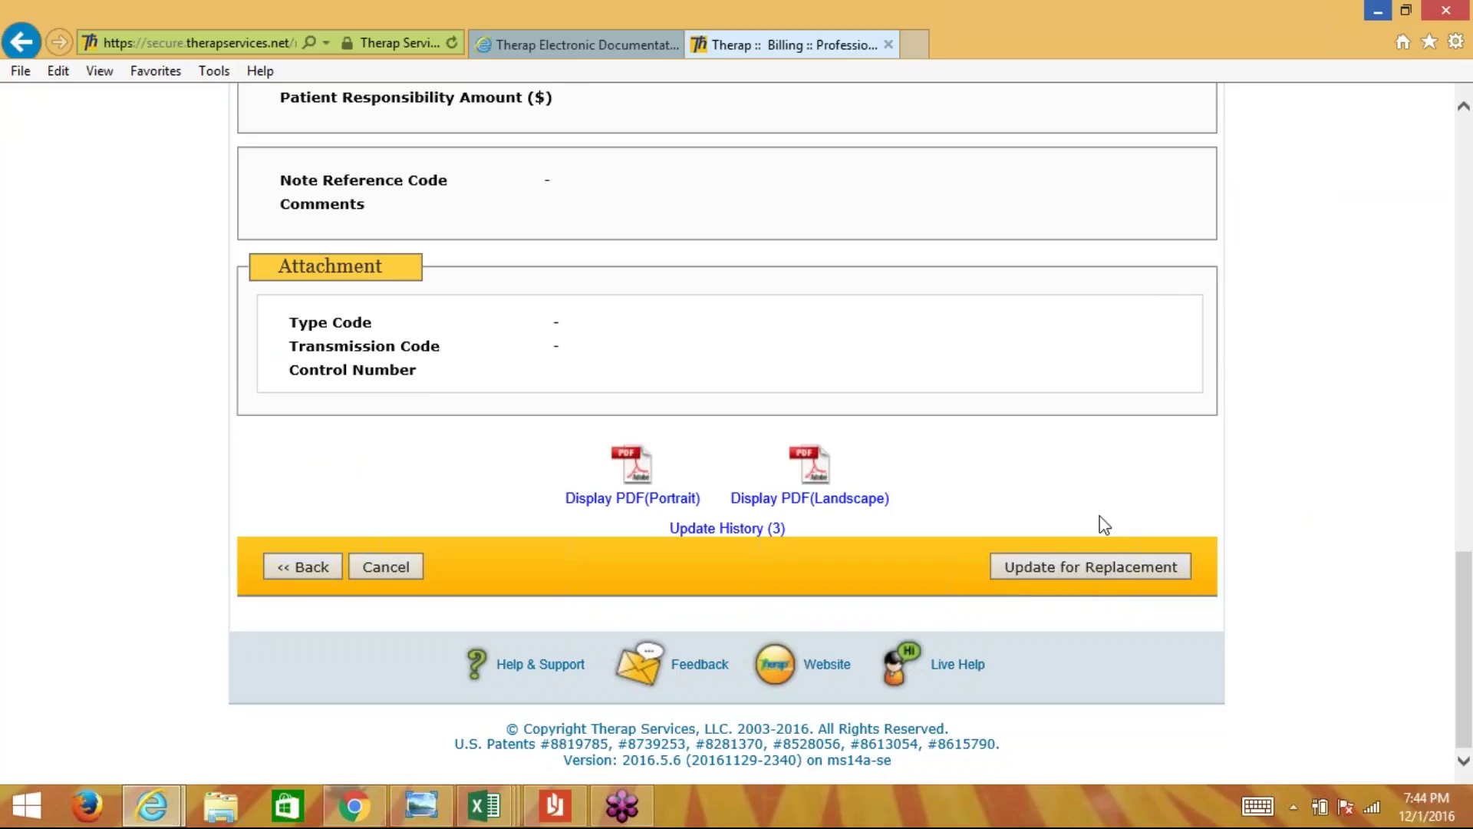
# - Start a replacement of the paid claim and confirm updating it
pyautogui.click(1080, 569)
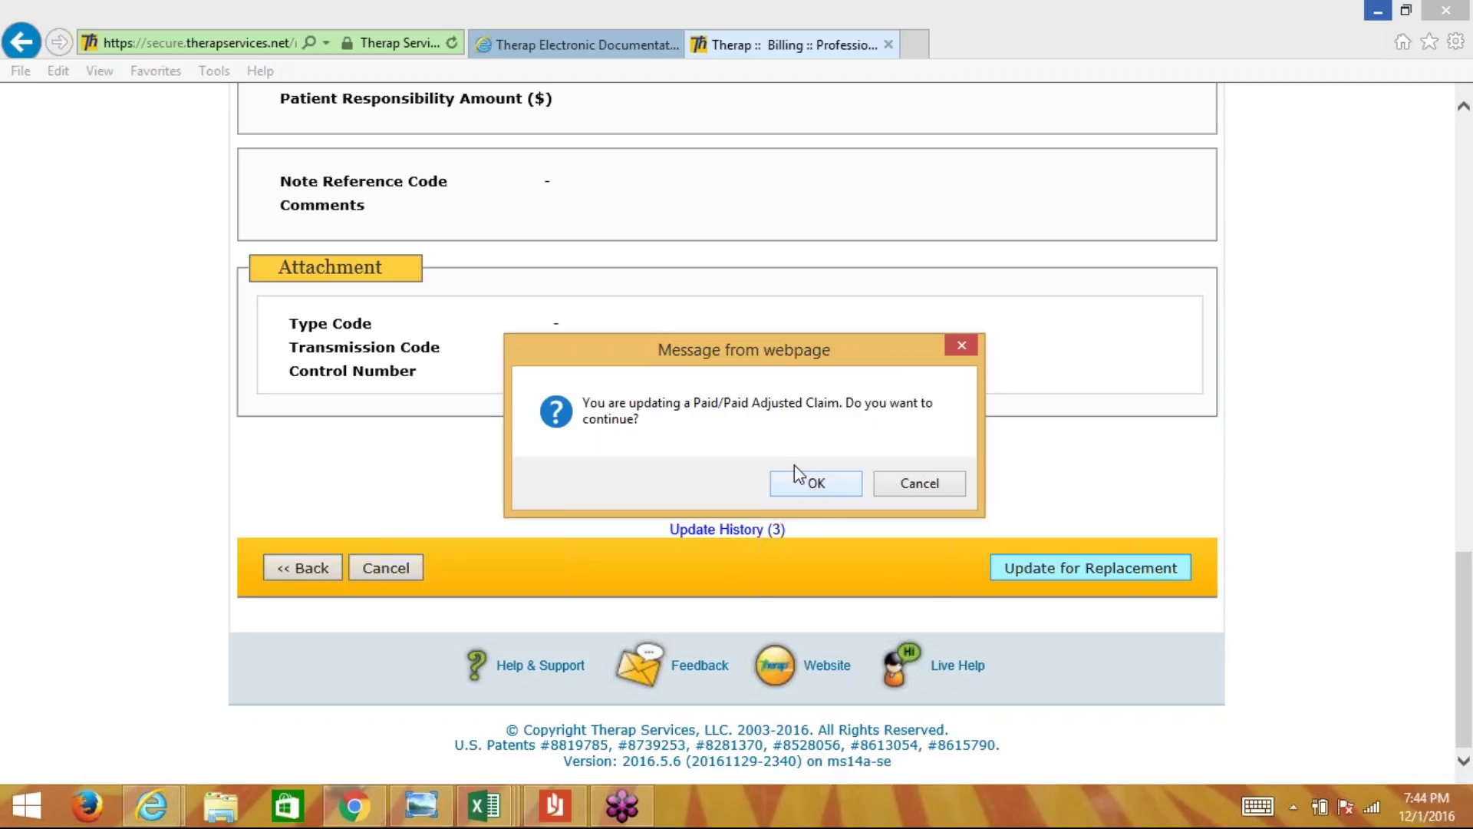
pyautogui.click(813, 483)
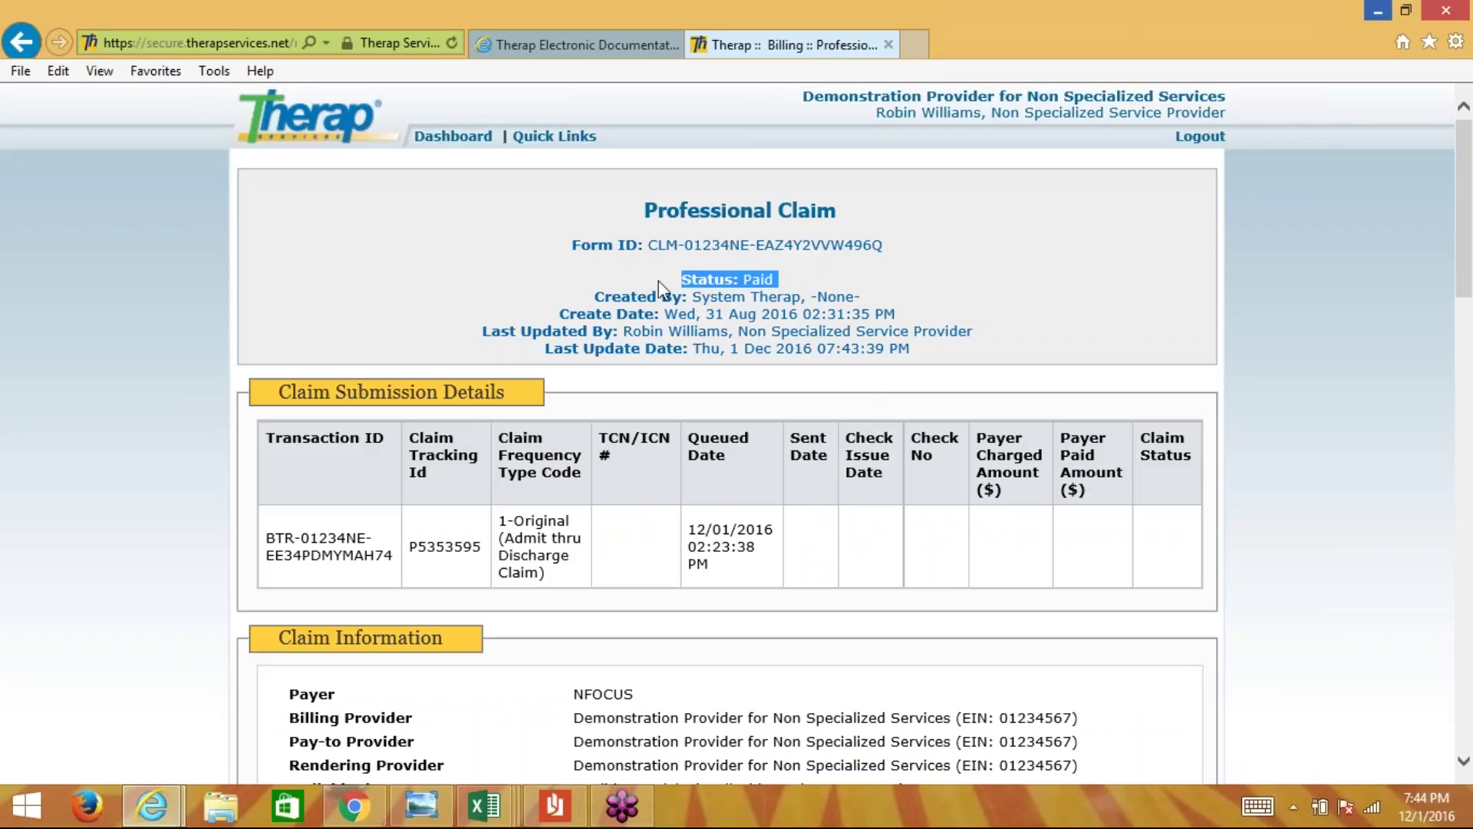
pyautogui.click(624, 273)
pyautogui.scroll(-5, 624, 273)
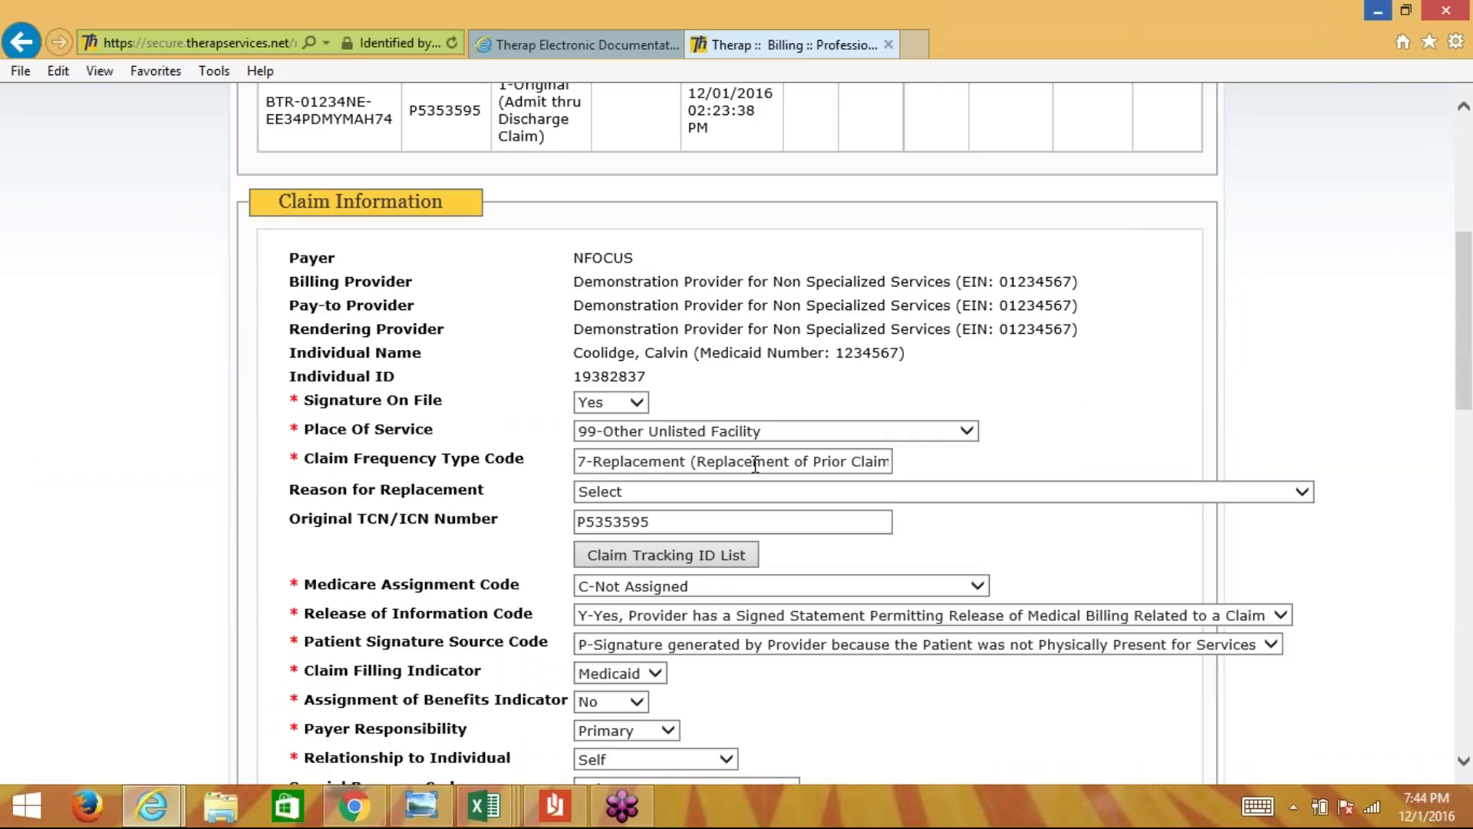
pyautogui.scroll(-2, 755, 465)
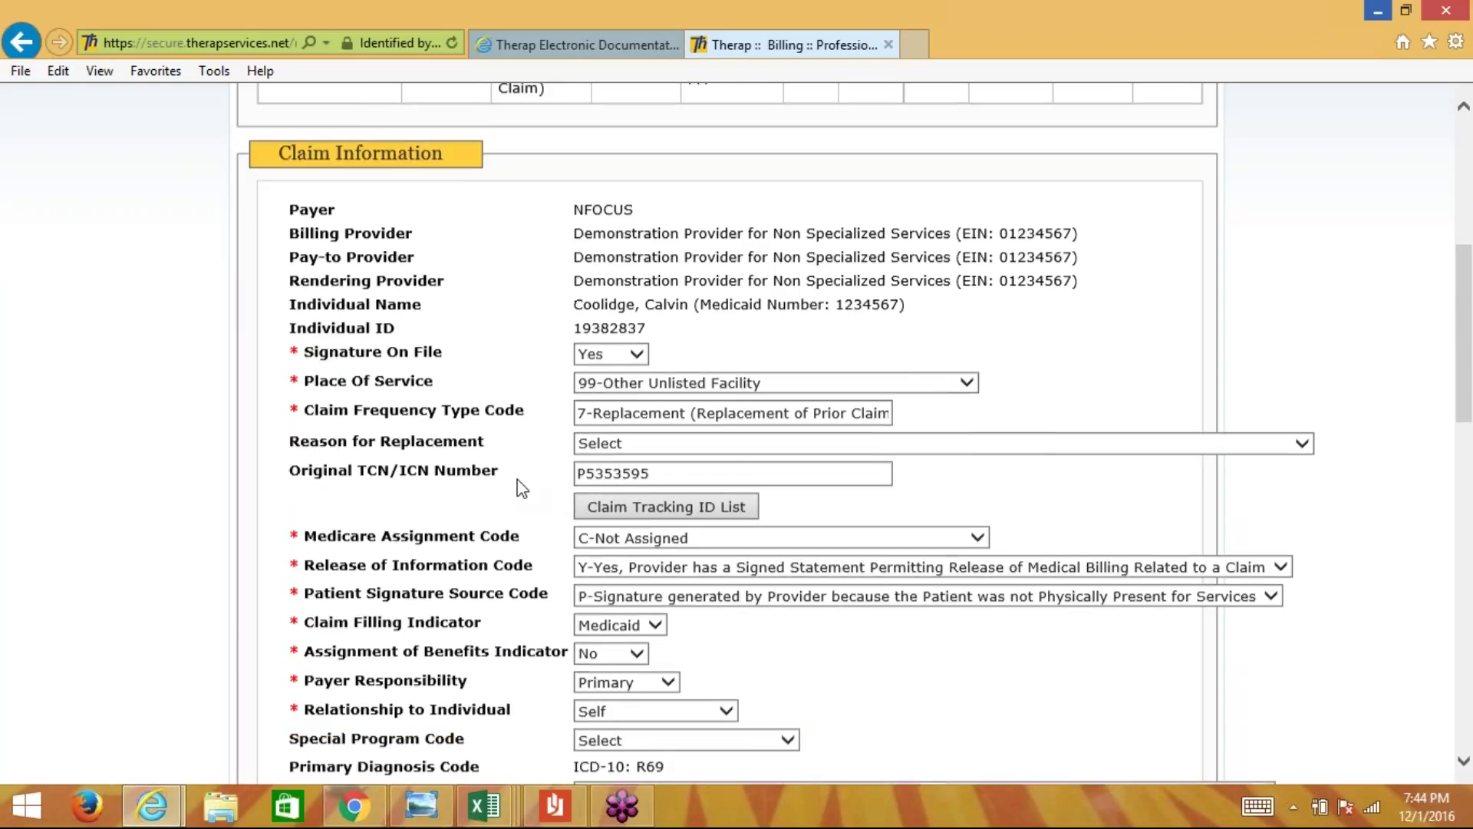
# - Set Reason for Replacement to 'Billing for Additional Units not Billed on Original Claim'
pyautogui.moveTo(497, 317); pyautogui.dragTo(288, 316)
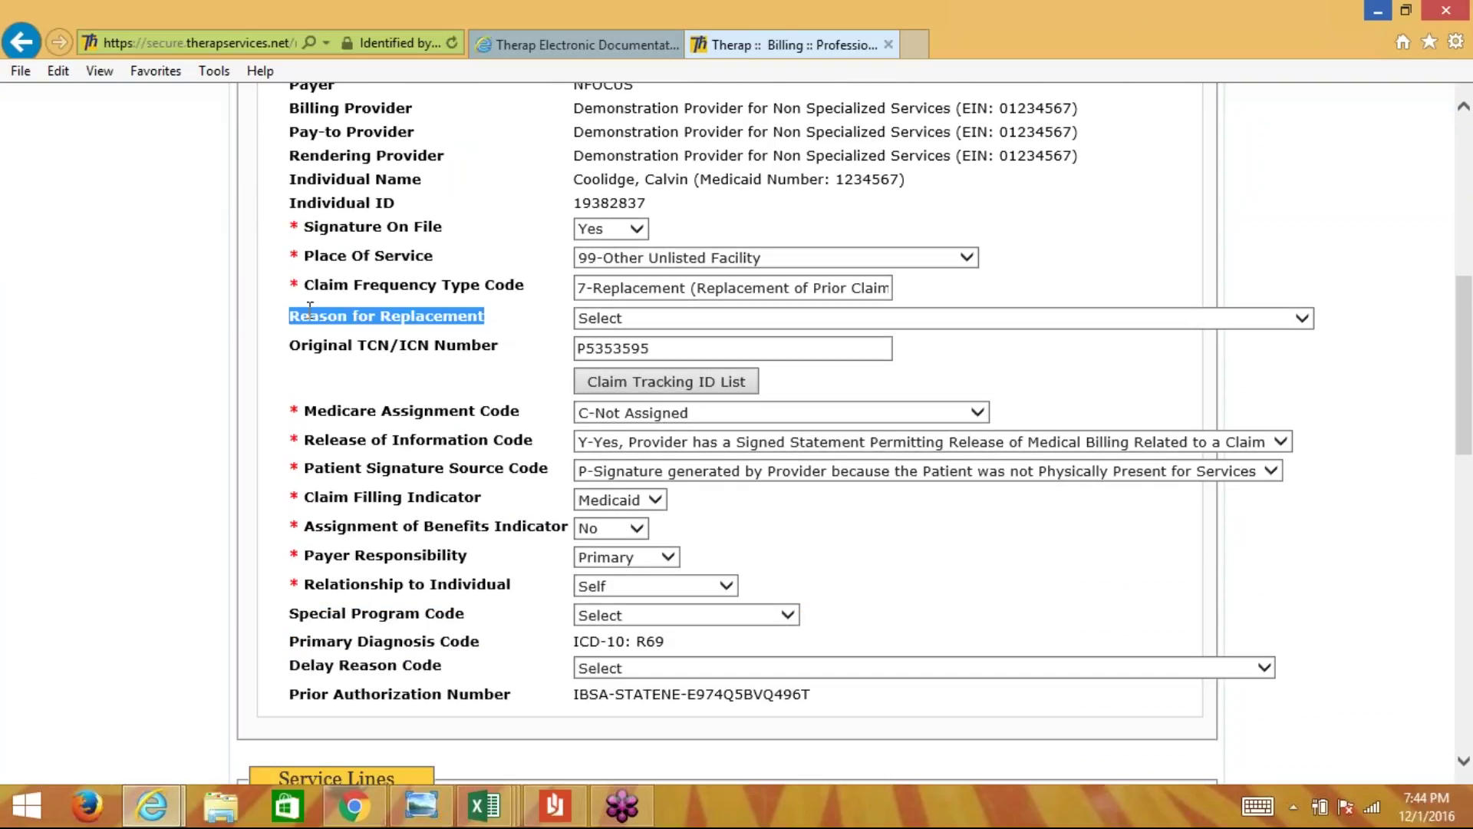
pyautogui.click(728, 319)
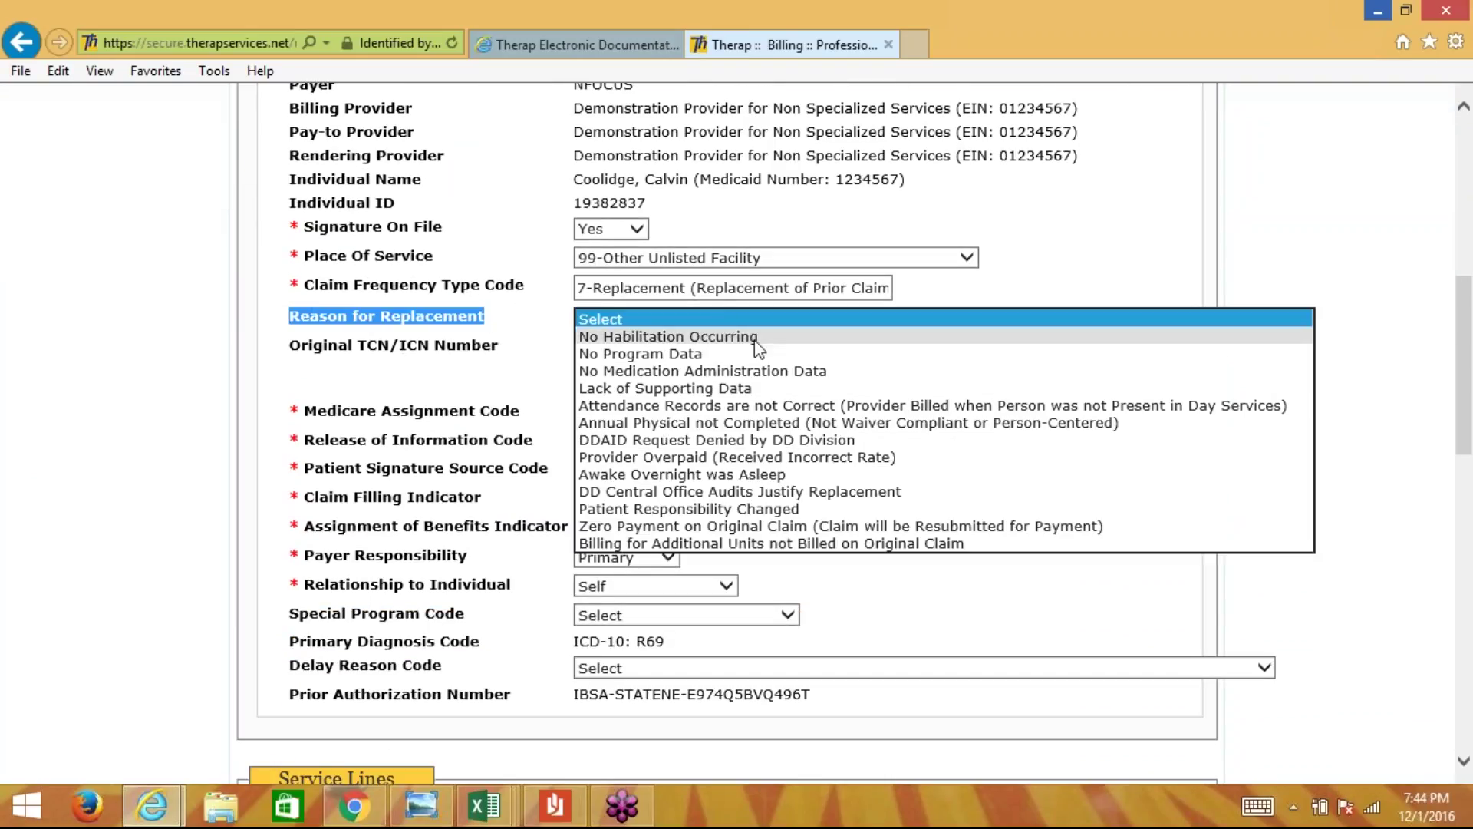
pyautogui.press('Down')
pyautogui.press('Down')
pyautogui.press('Down')
pyautogui.press('Down')
pyautogui.press('Down')
pyautogui.press('Down')
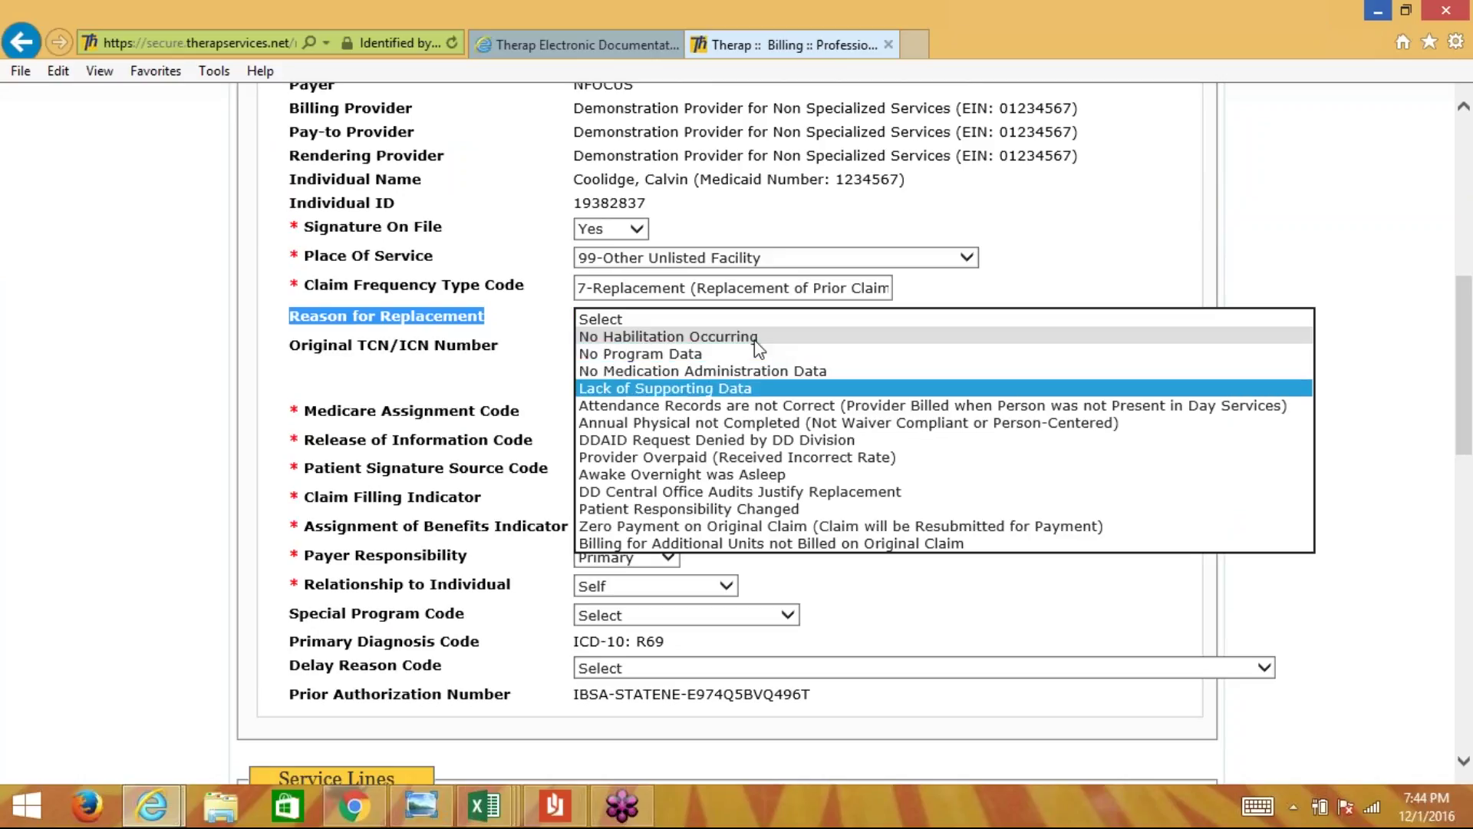
pyautogui.press('Down')
pyautogui.press('Down')
pyautogui.press('Down')
pyautogui.press('Down')
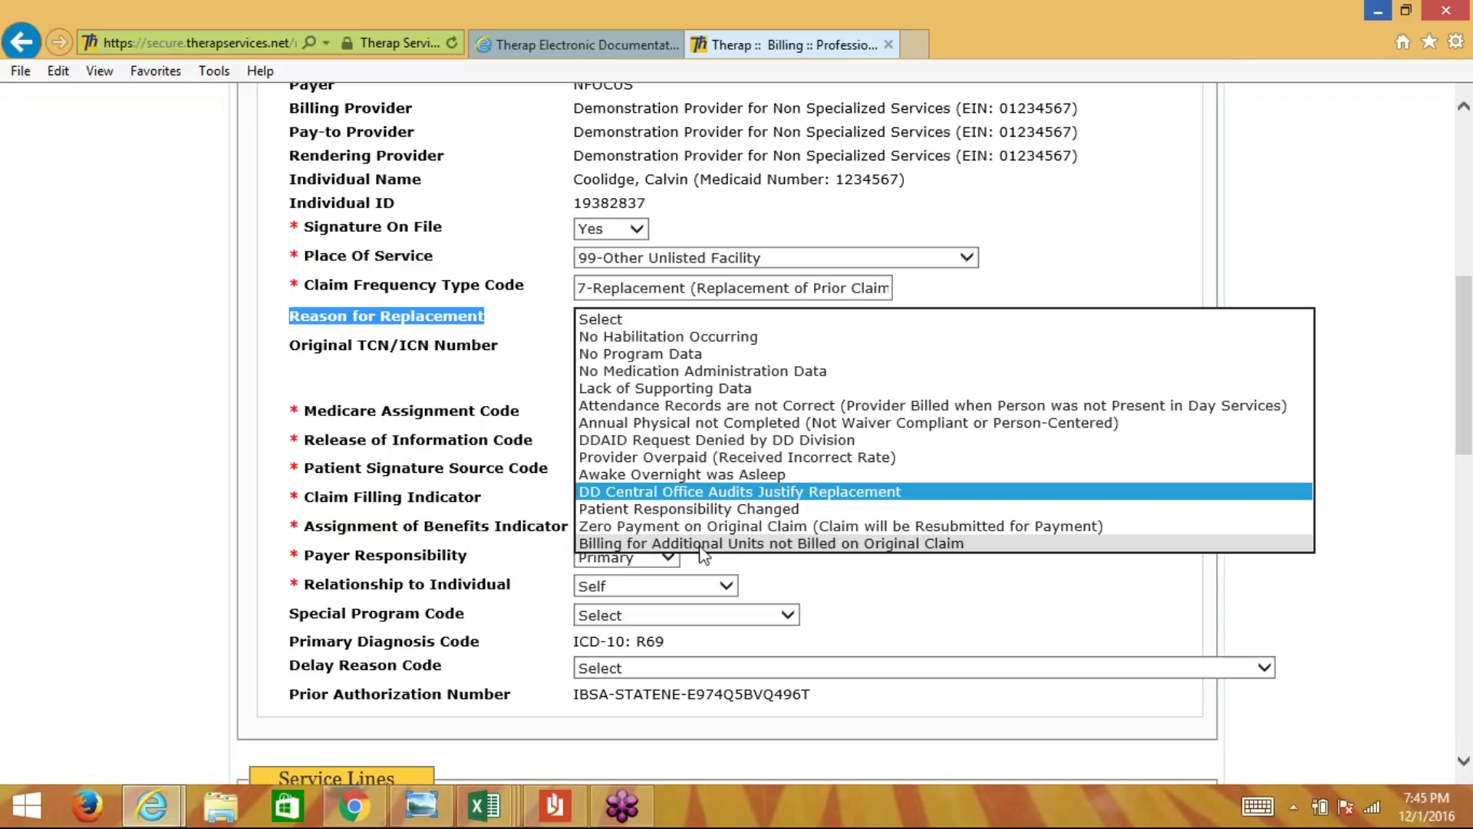
pyautogui.click(764, 543)
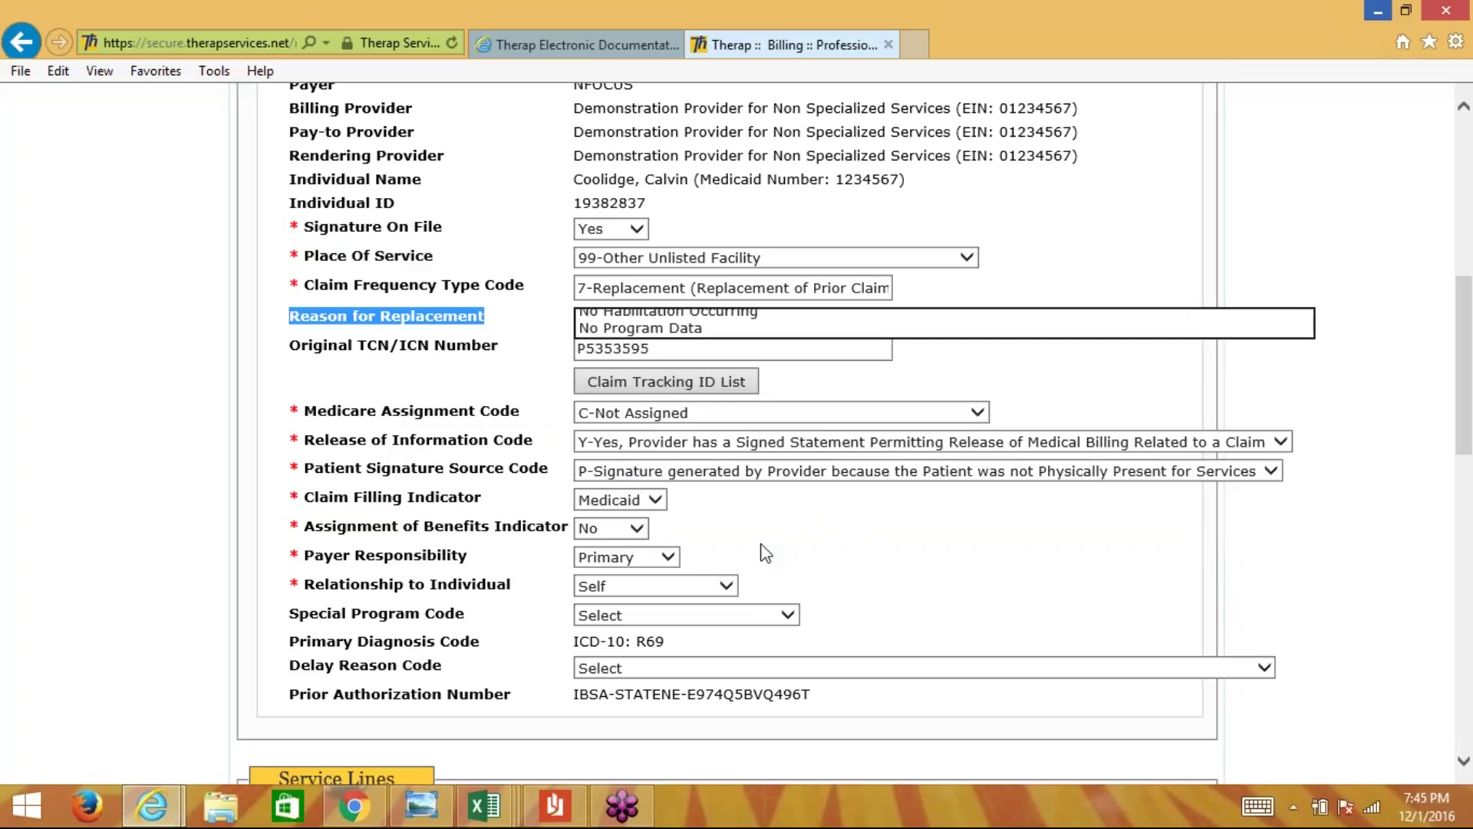
pyautogui.click(966, 298)
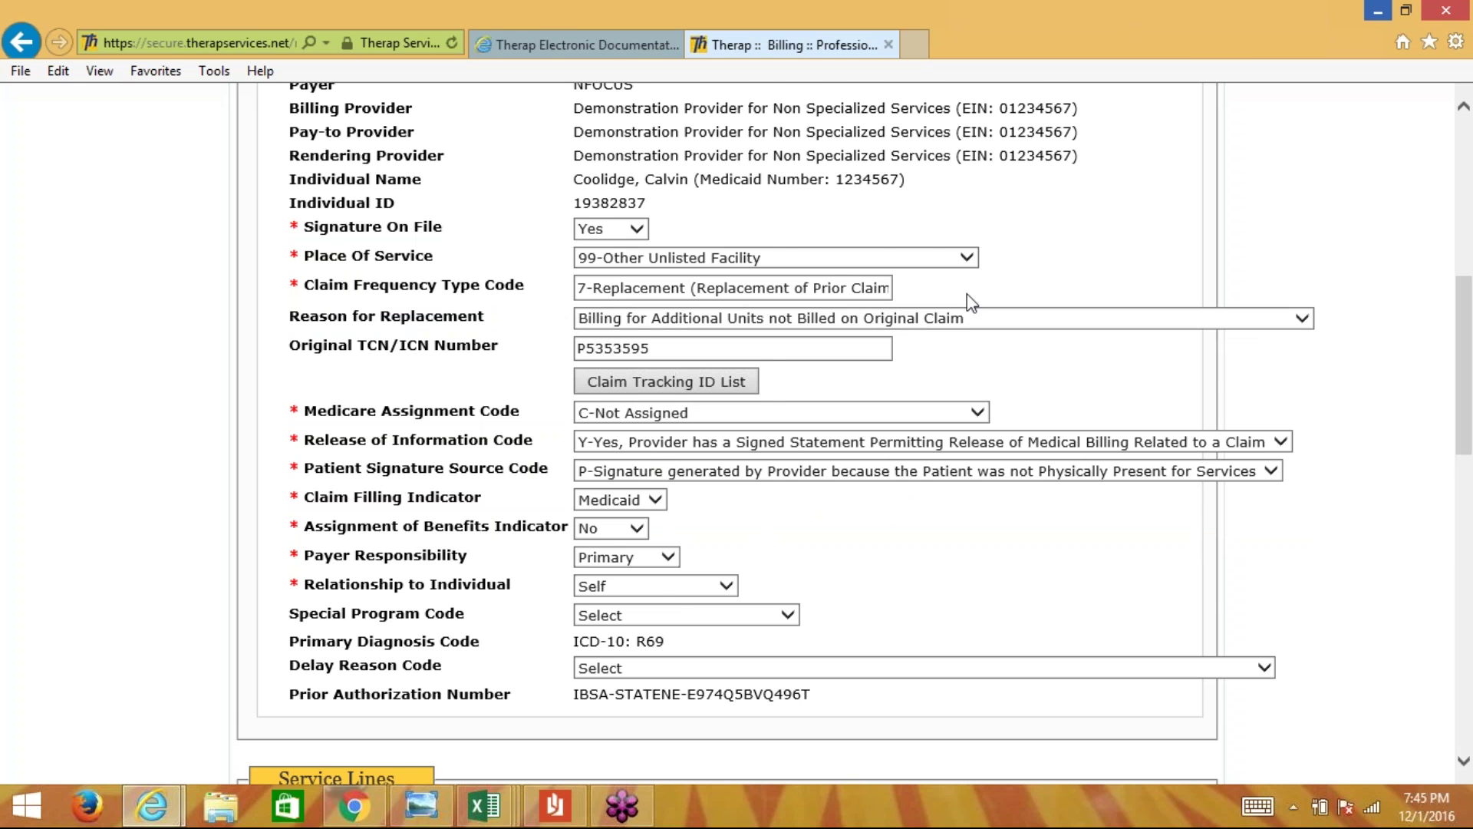
# - Save the replacement claim with its new reason
pyautogui.scroll(-8, 971, 301)
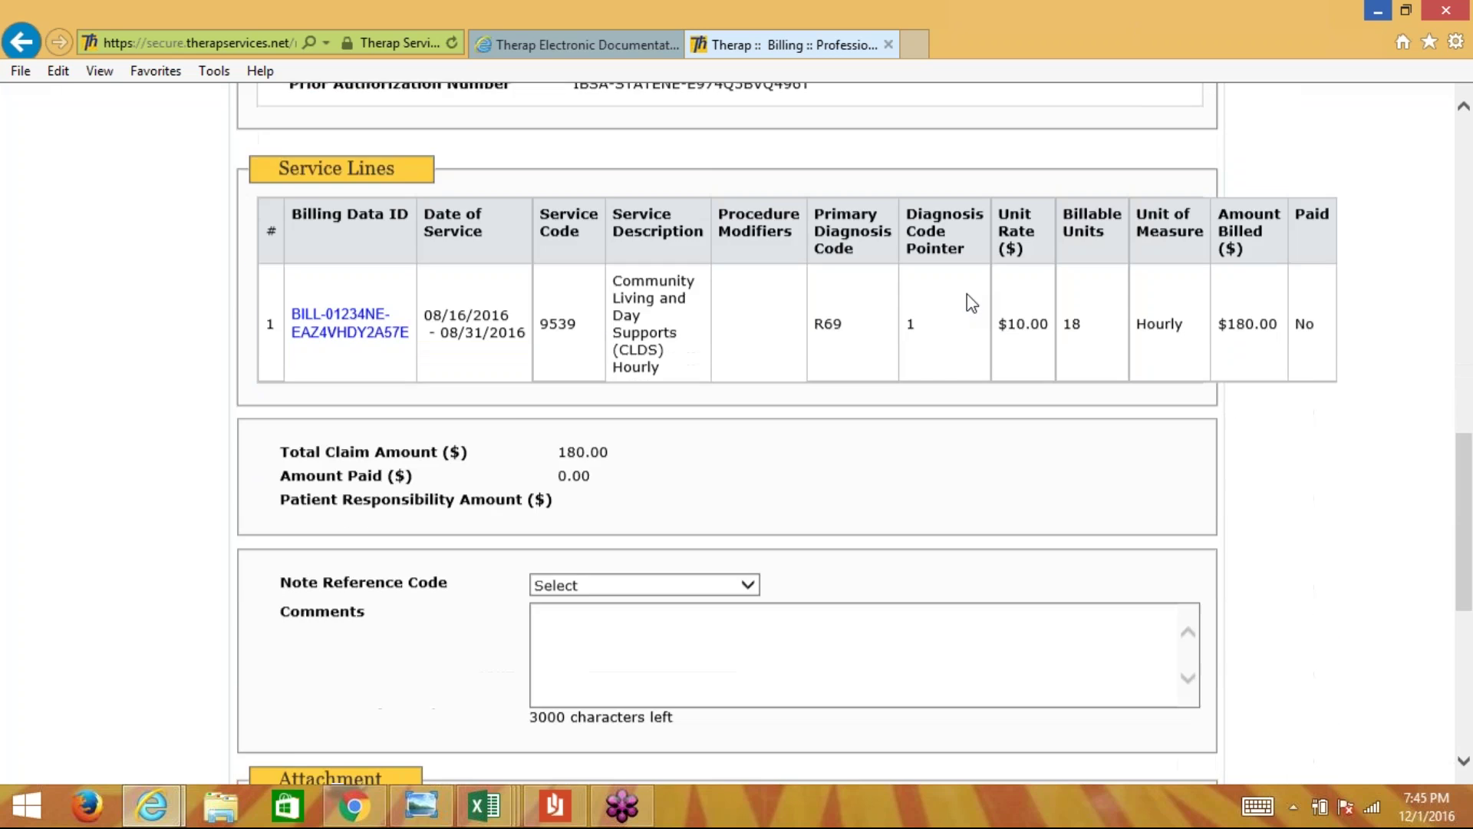
pyautogui.scroll(-6, 972, 301)
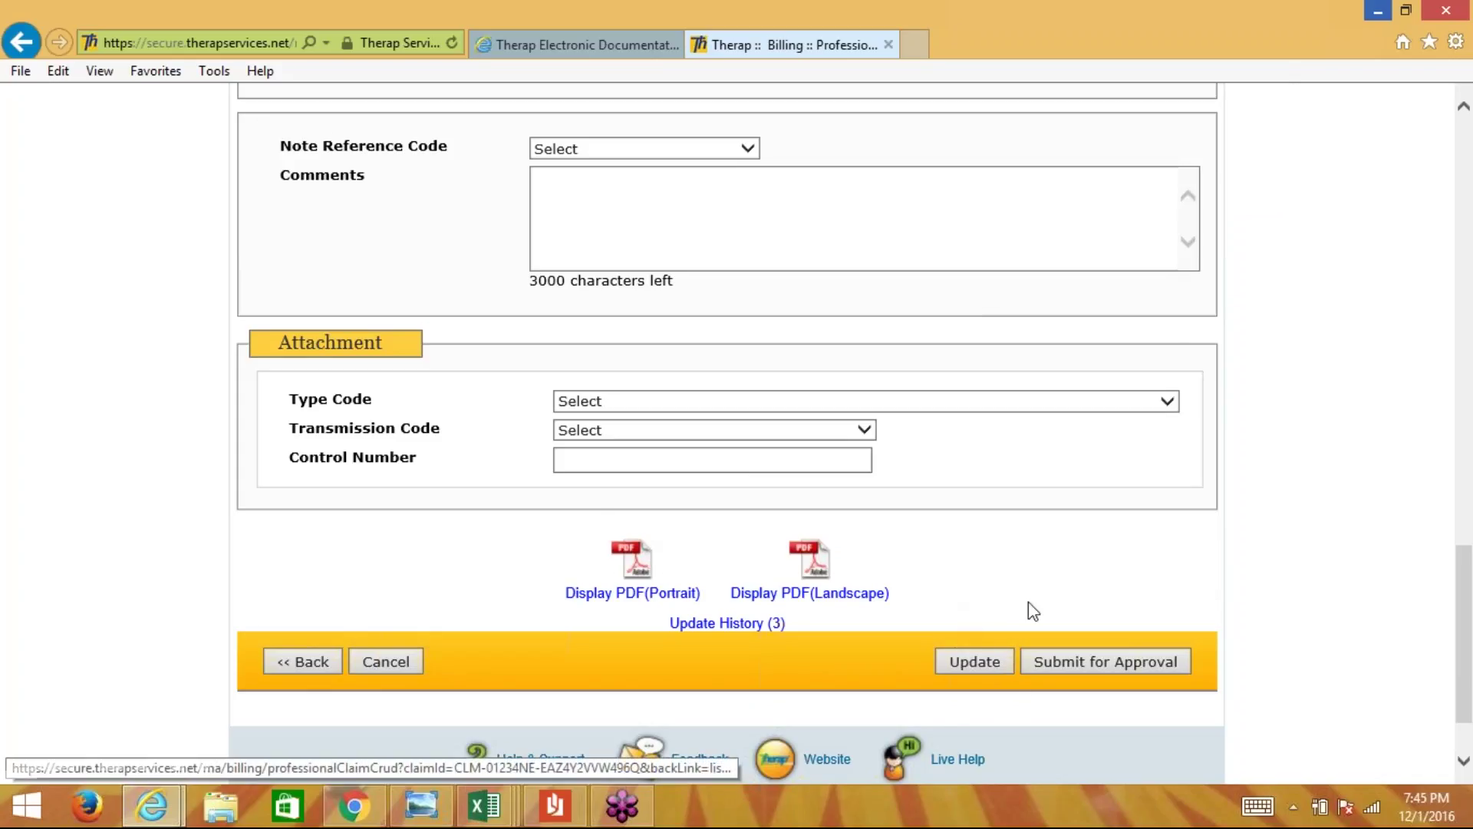
pyautogui.click(975, 661)
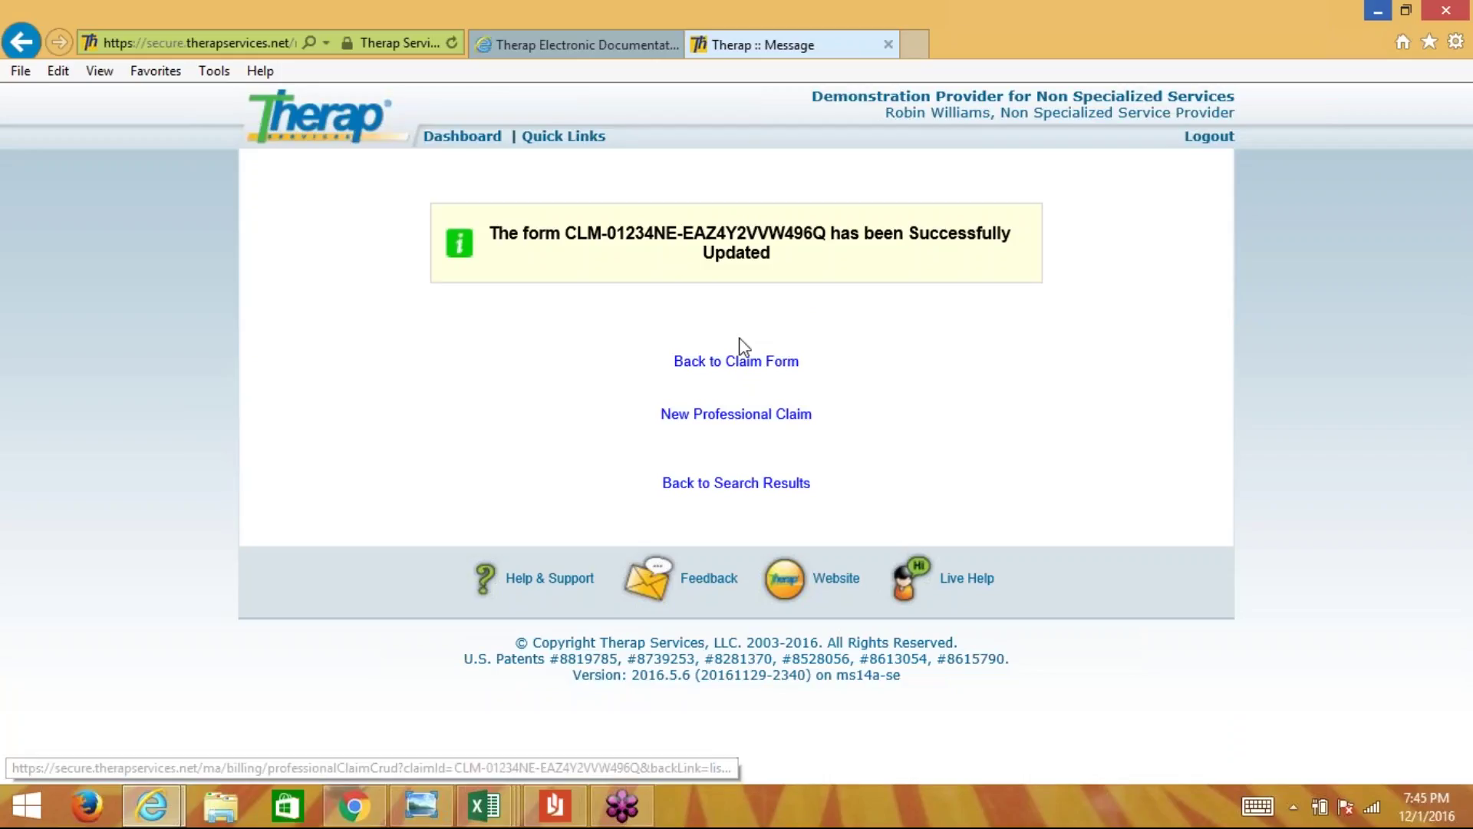
# - Return to the claim form and verify it reads Updating, with 18 units at $180.00
pyautogui.click(734, 364)
pyautogui.click(742, 367)
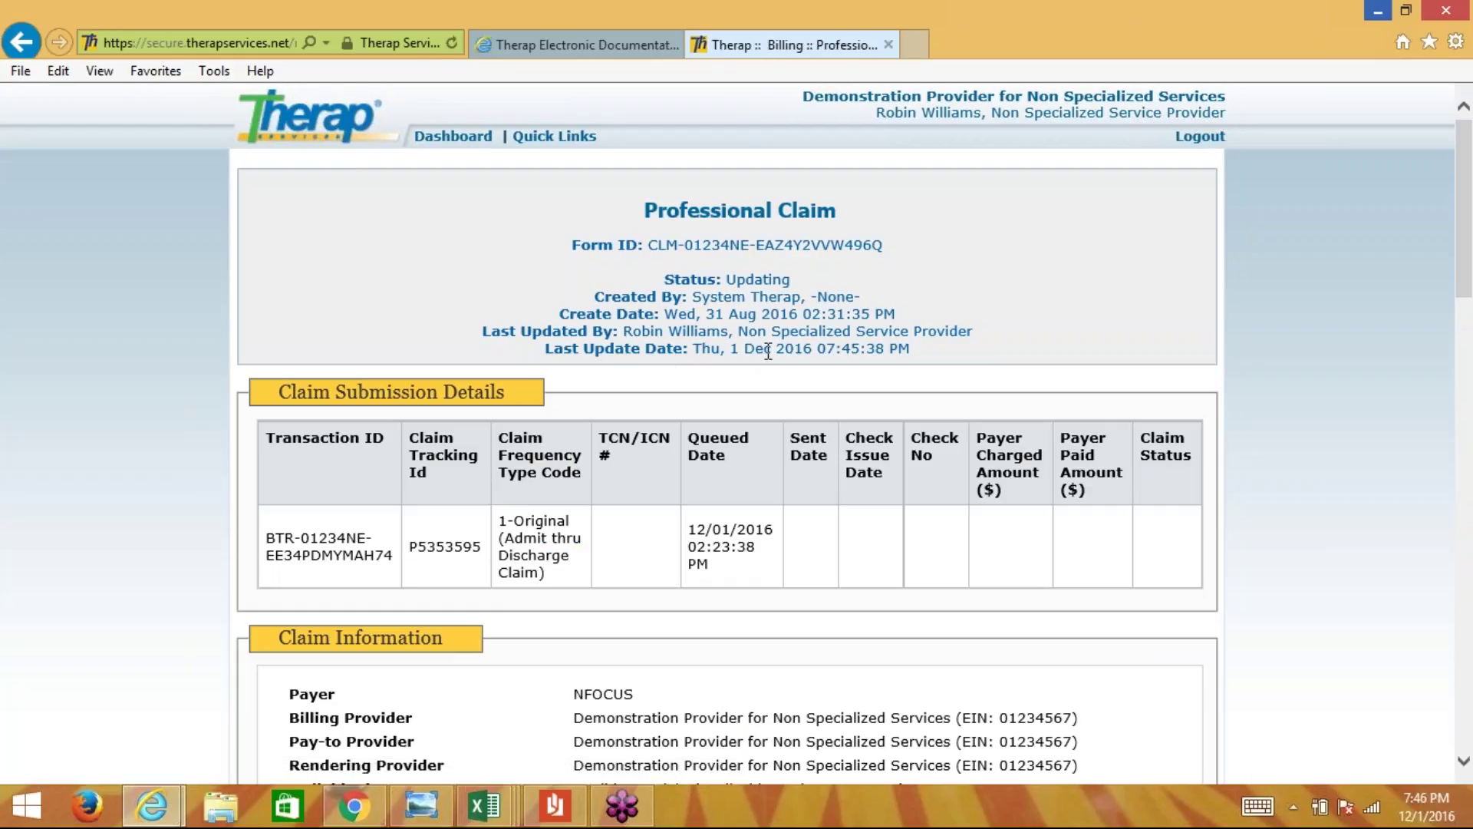
pyautogui.moveTo(808, 286); pyautogui.dragTo(730, 286)
pyautogui.click(733, 288)
pyautogui.moveTo(727, 280); pyautogui.dragTo(803, 279)
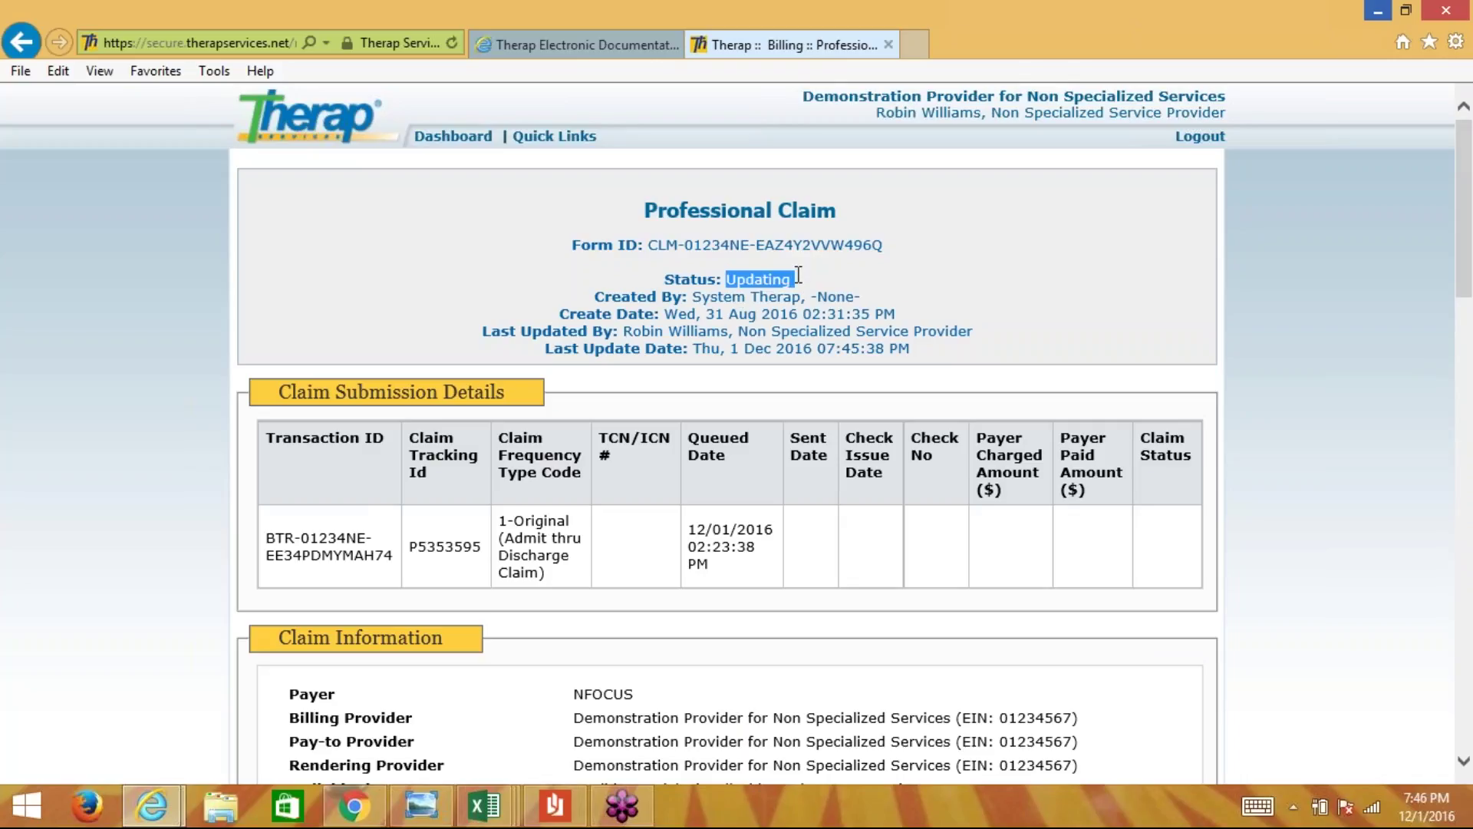
pyautogui.click(802, 281)
pyautogui.scroll(-1, 803, 281)
pyautogui.scroll(-5, 737, 429)
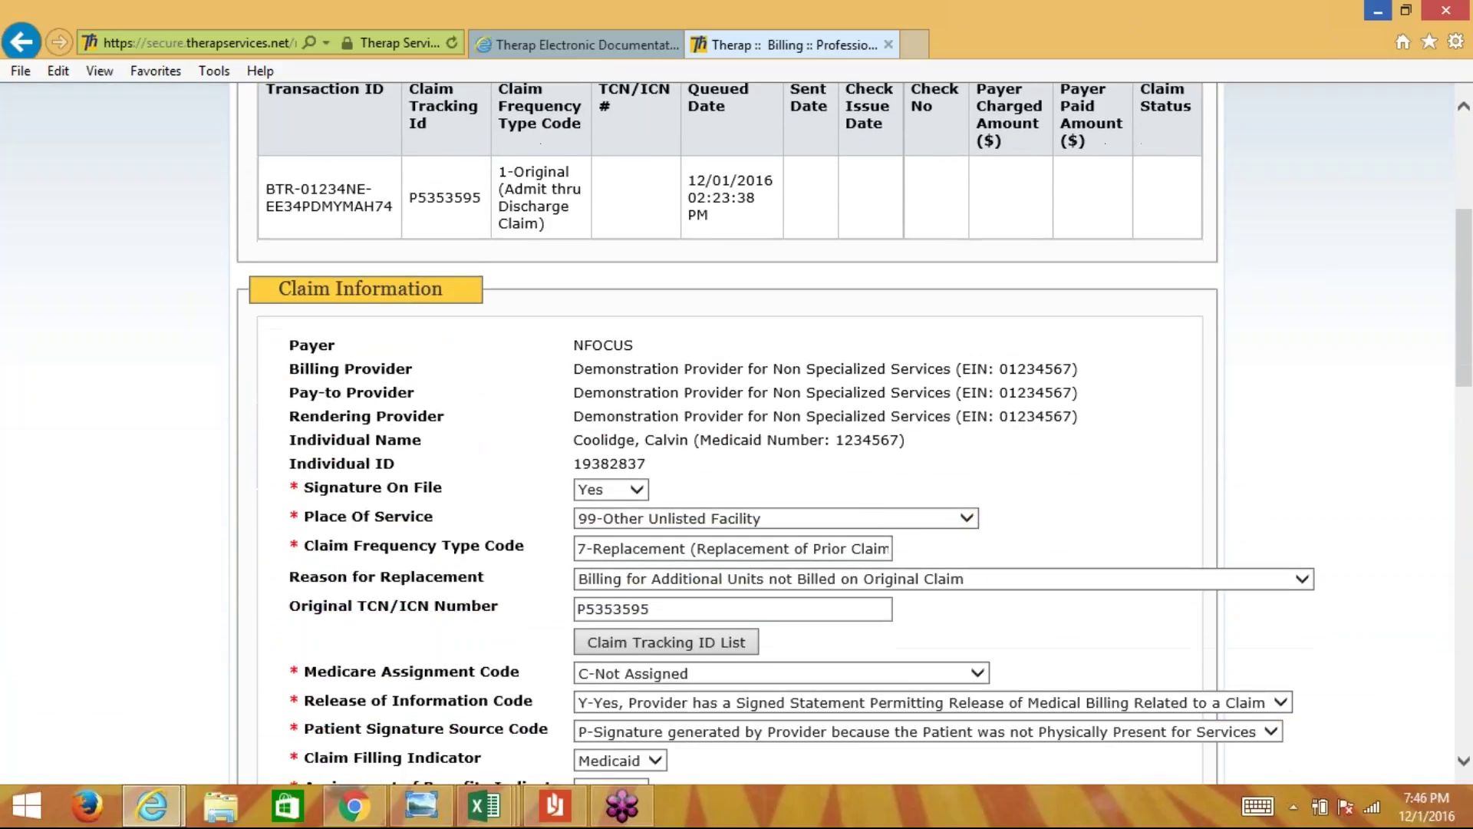
pyautogui.scroll(-6, 737, 429)
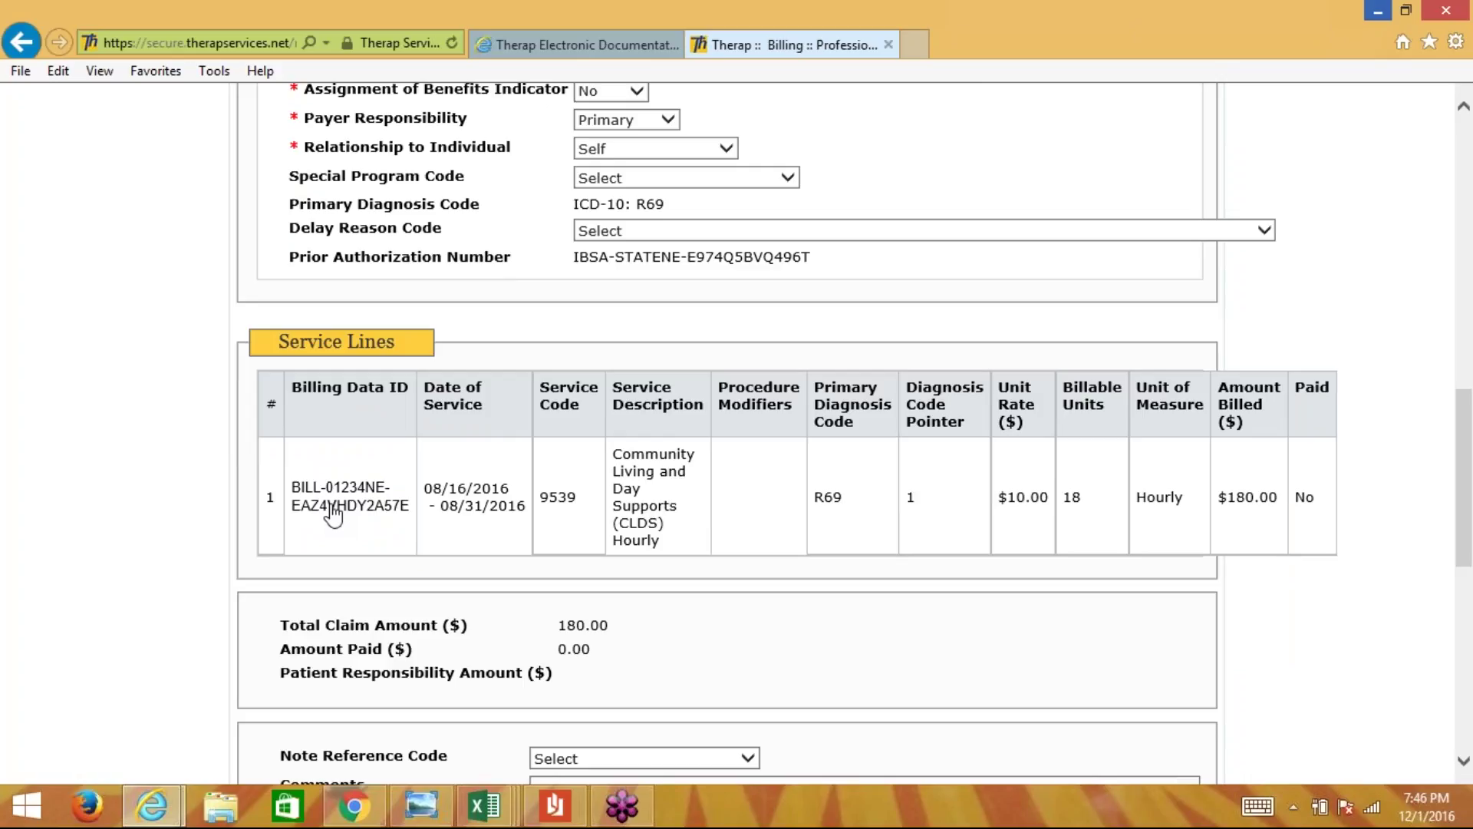
# - Open the service line's billing data and change Total Billable Units from 18 to 20
pyautogui.click(333, 506)
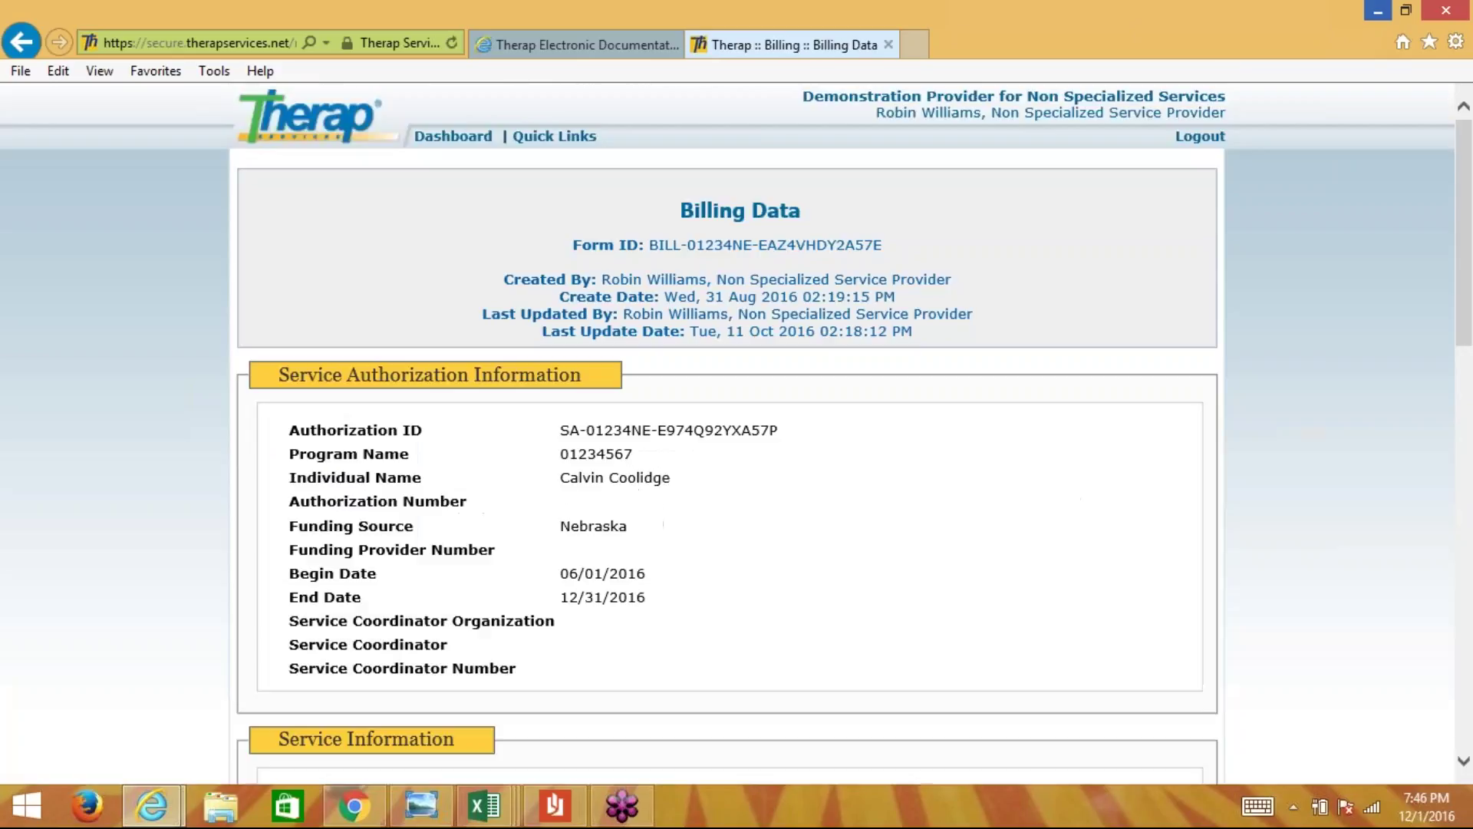
pyautogui.scroll(-3, 727, 430)
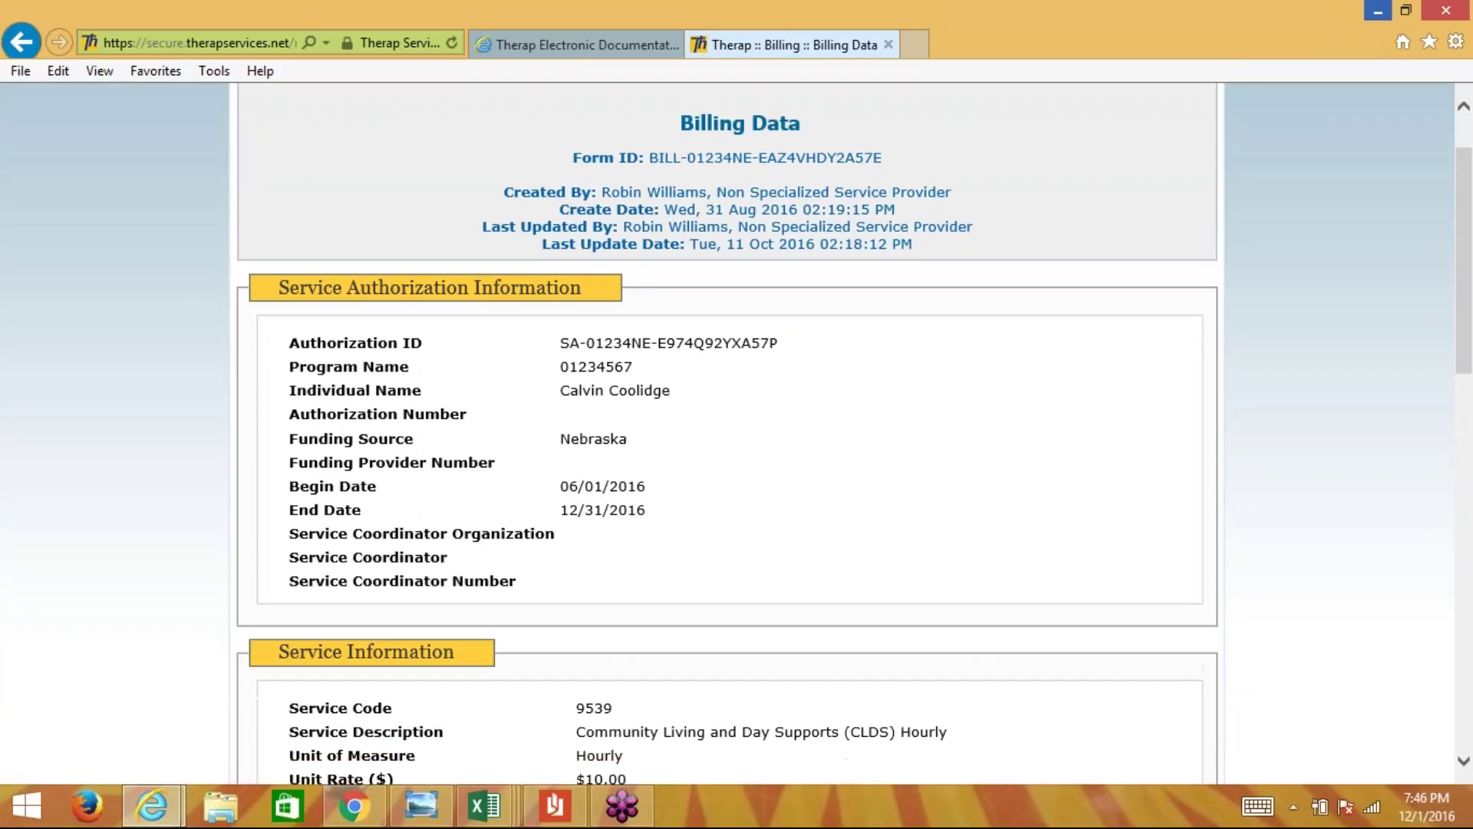
pyautogui.scroll(-7, 727, 430)
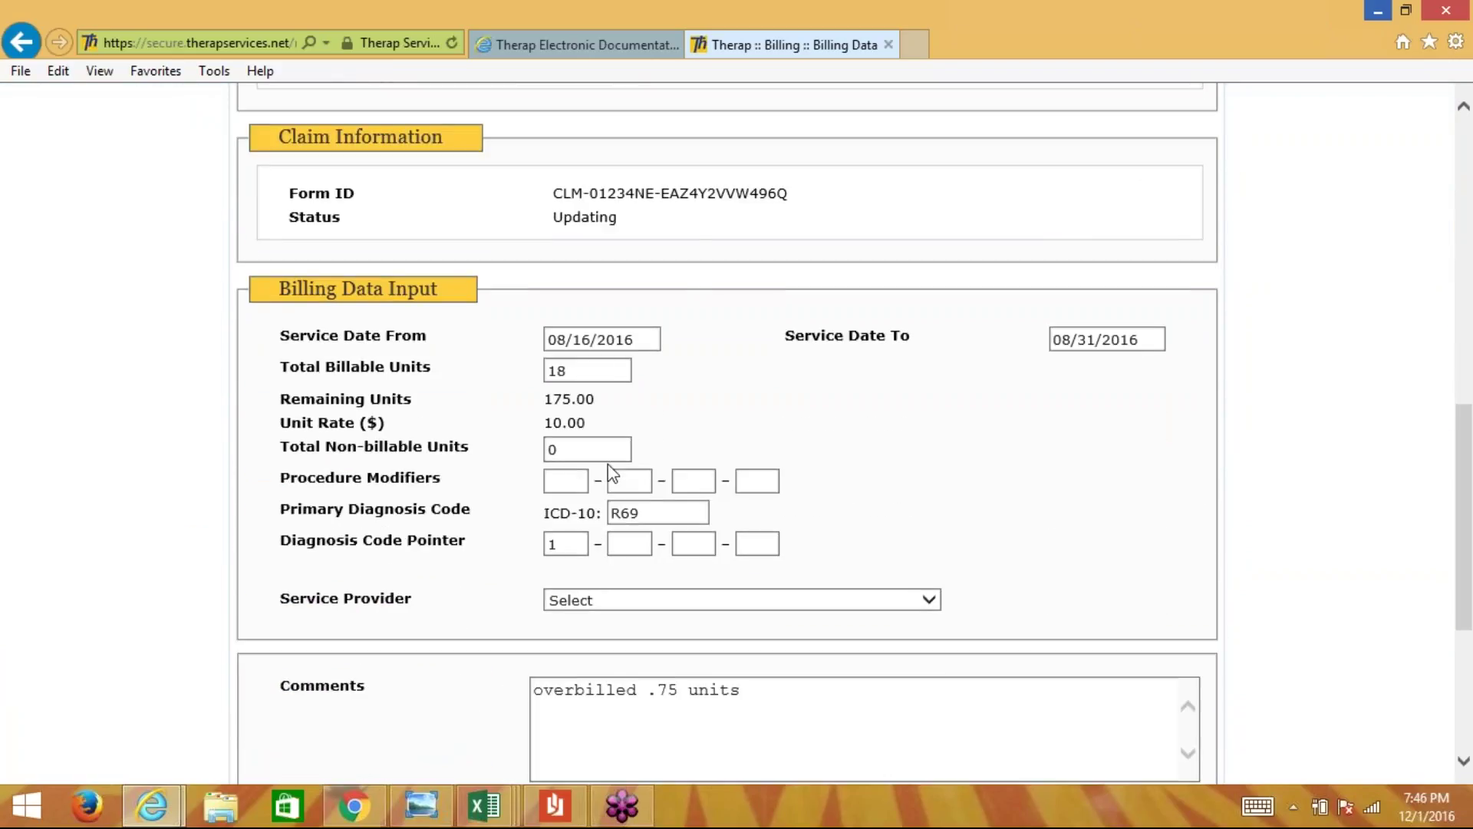
pyautogui.moveTo(571, 370); pyautogui.dragTo(527, 368)
pyautogui.press('BackSpace')
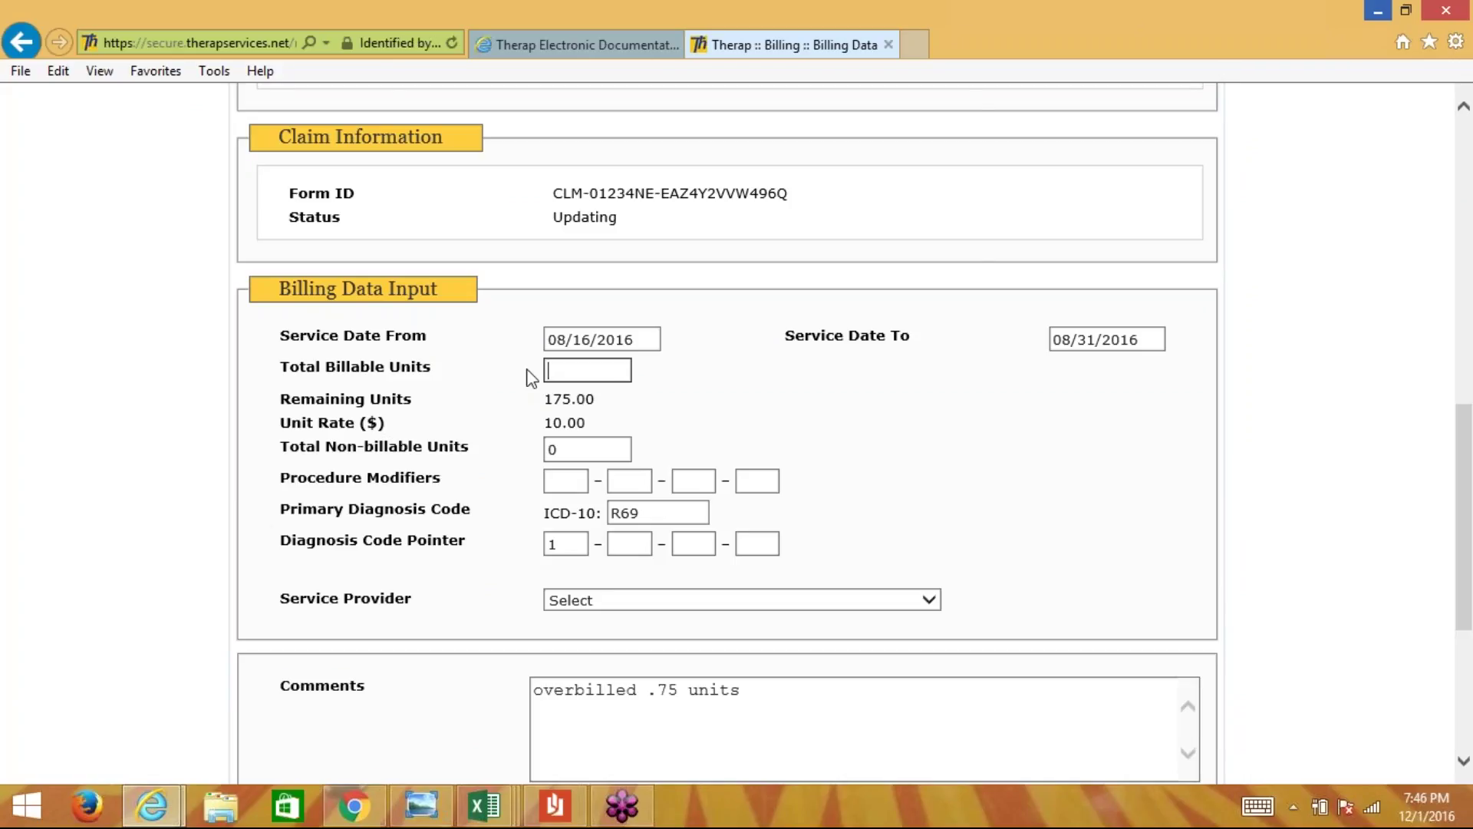
pyautogui.write('20')
pyautogui.click(687, 392)
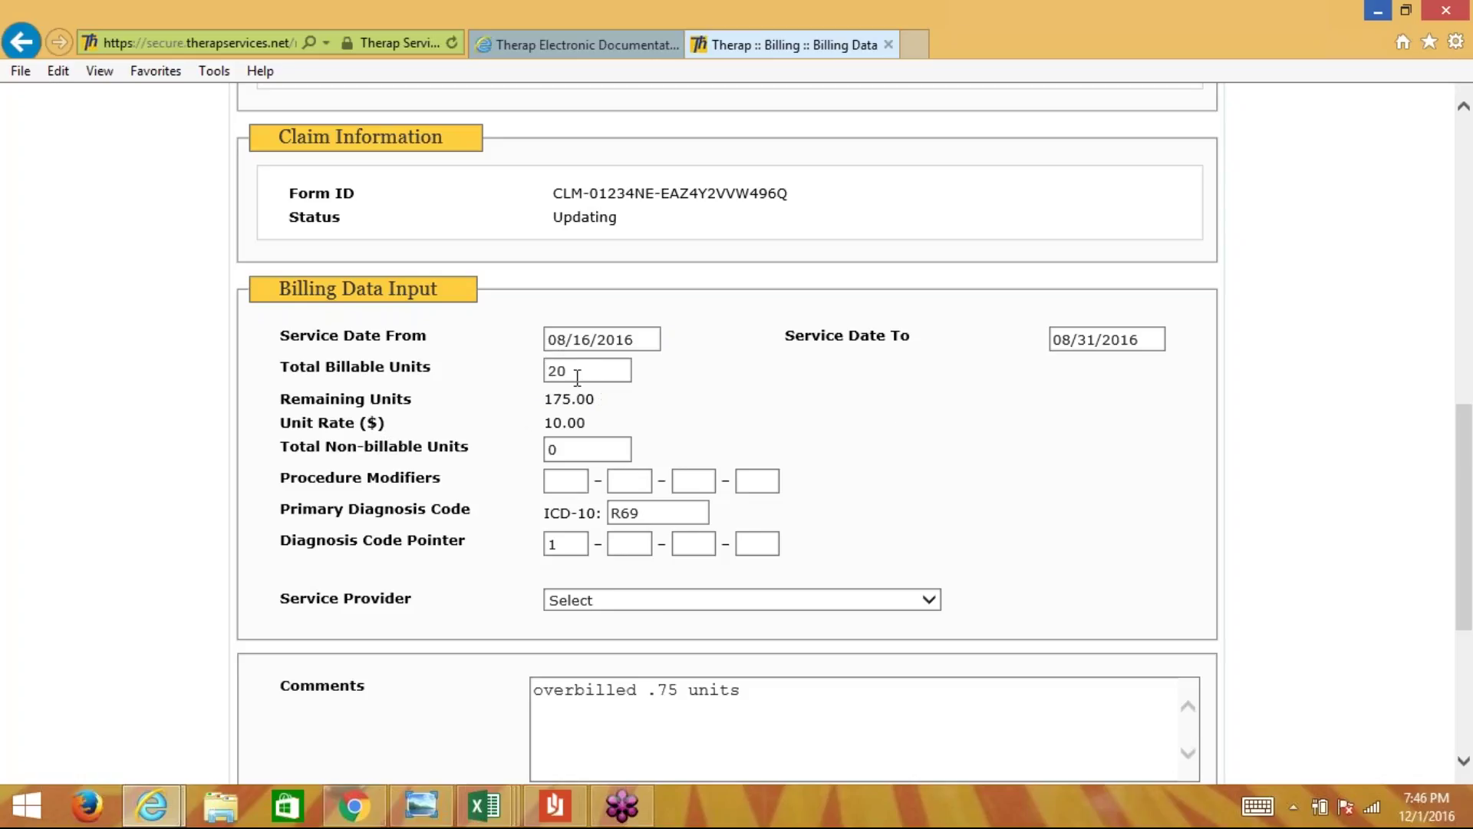
# - Replace the comment with 'did not bill for two hours of service originally on the date of and ....'
pyautogui.scroll(-2, 905, 427)
pyautogui.moveTo(804, 538); pyautogui.dragTo(522, 512)
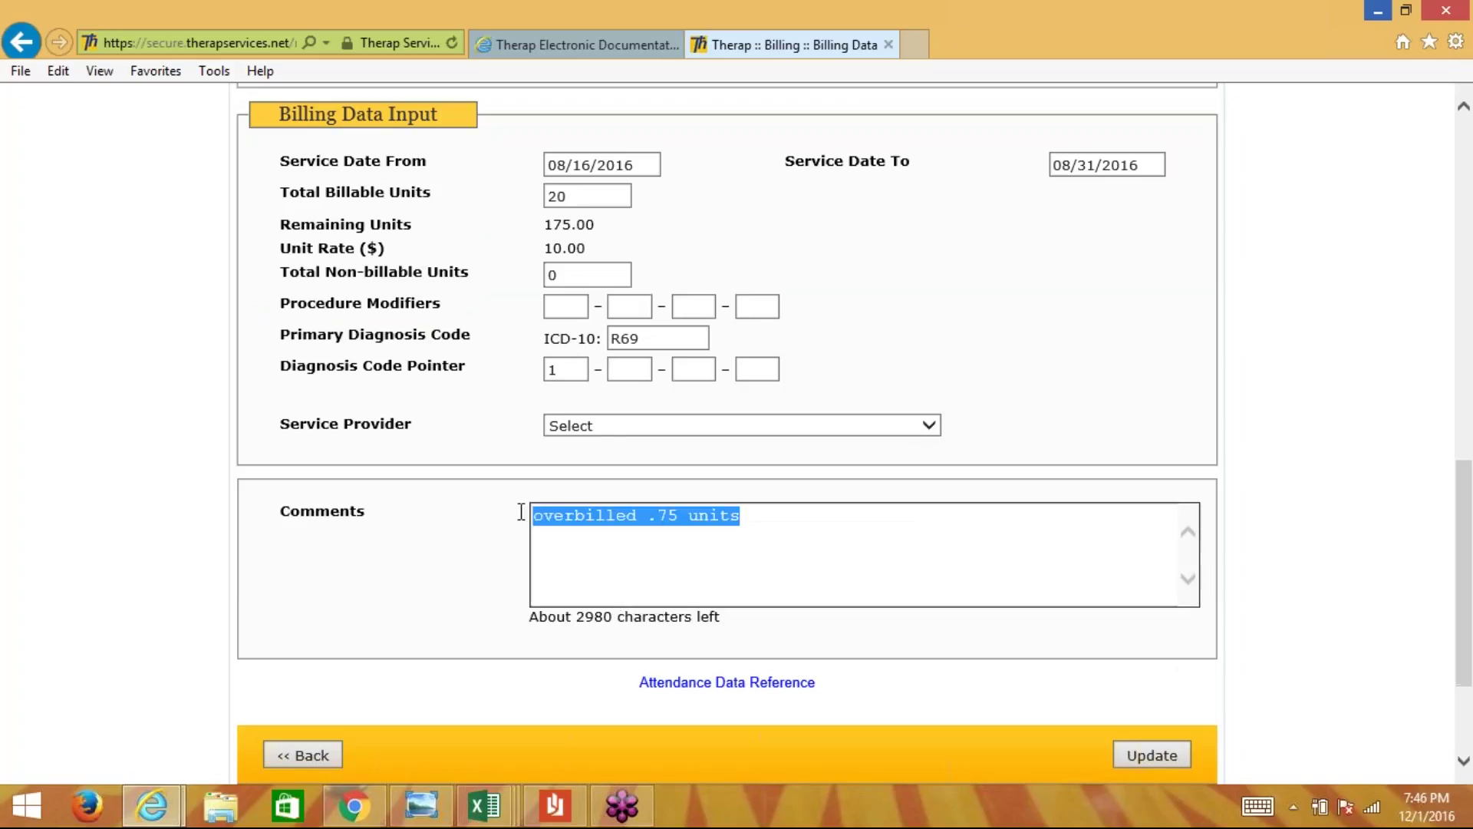
pyautogui.write('o')
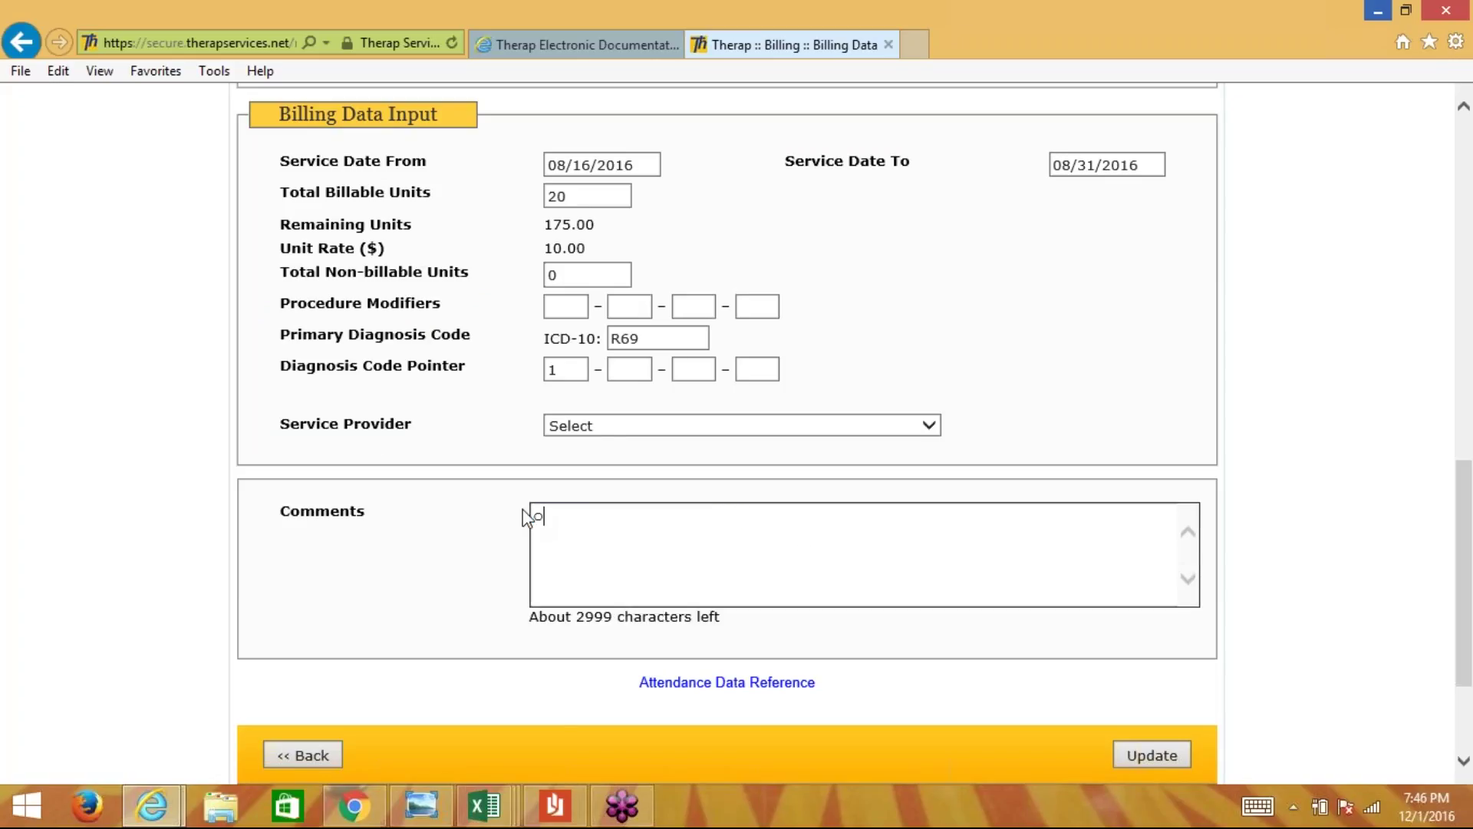
pyautogui.press('BackSpace')
pyautogui.write('did not bill for two hours of s')
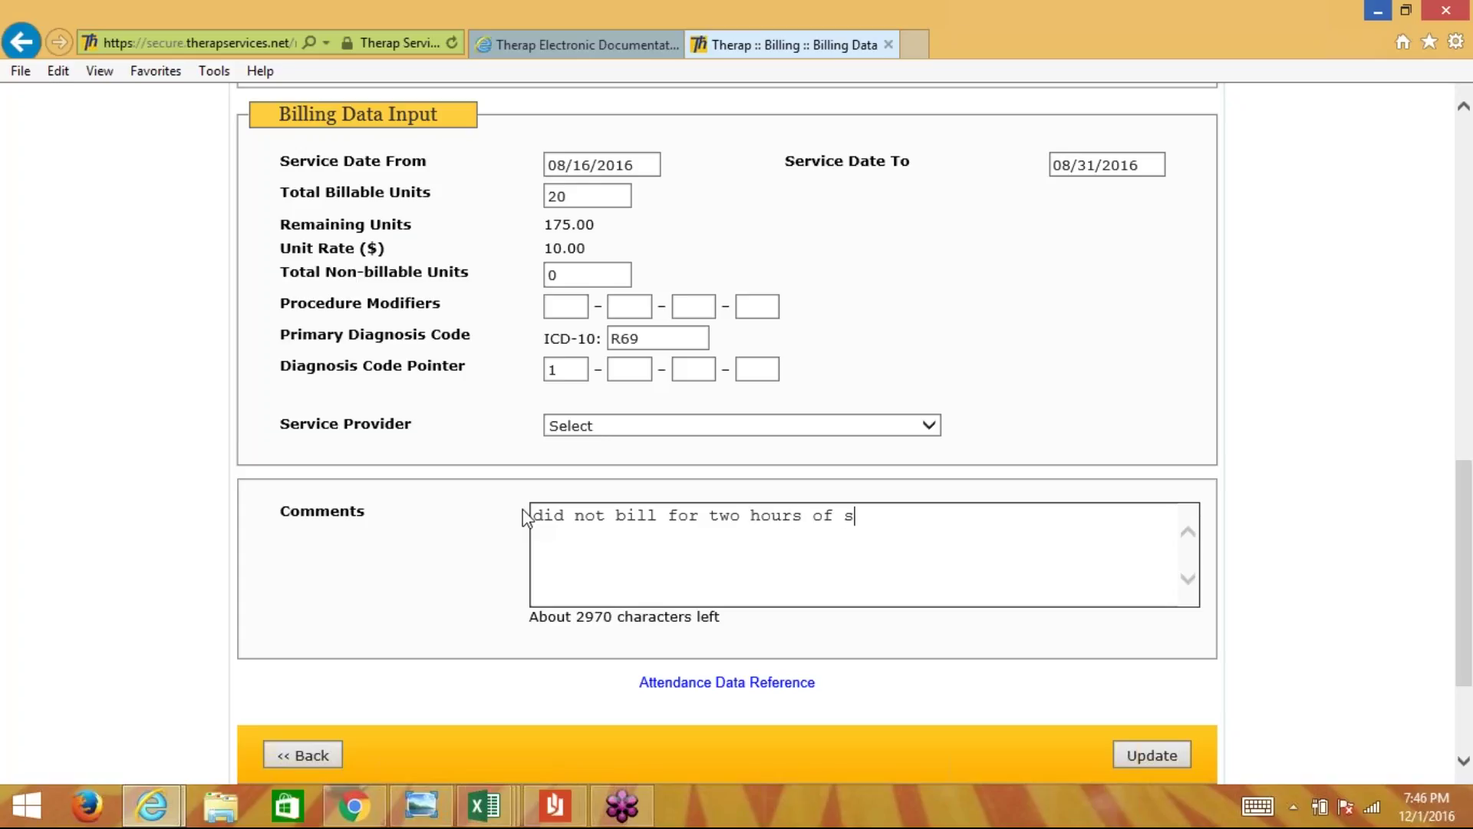
pyautogui.write('ervice originally f')
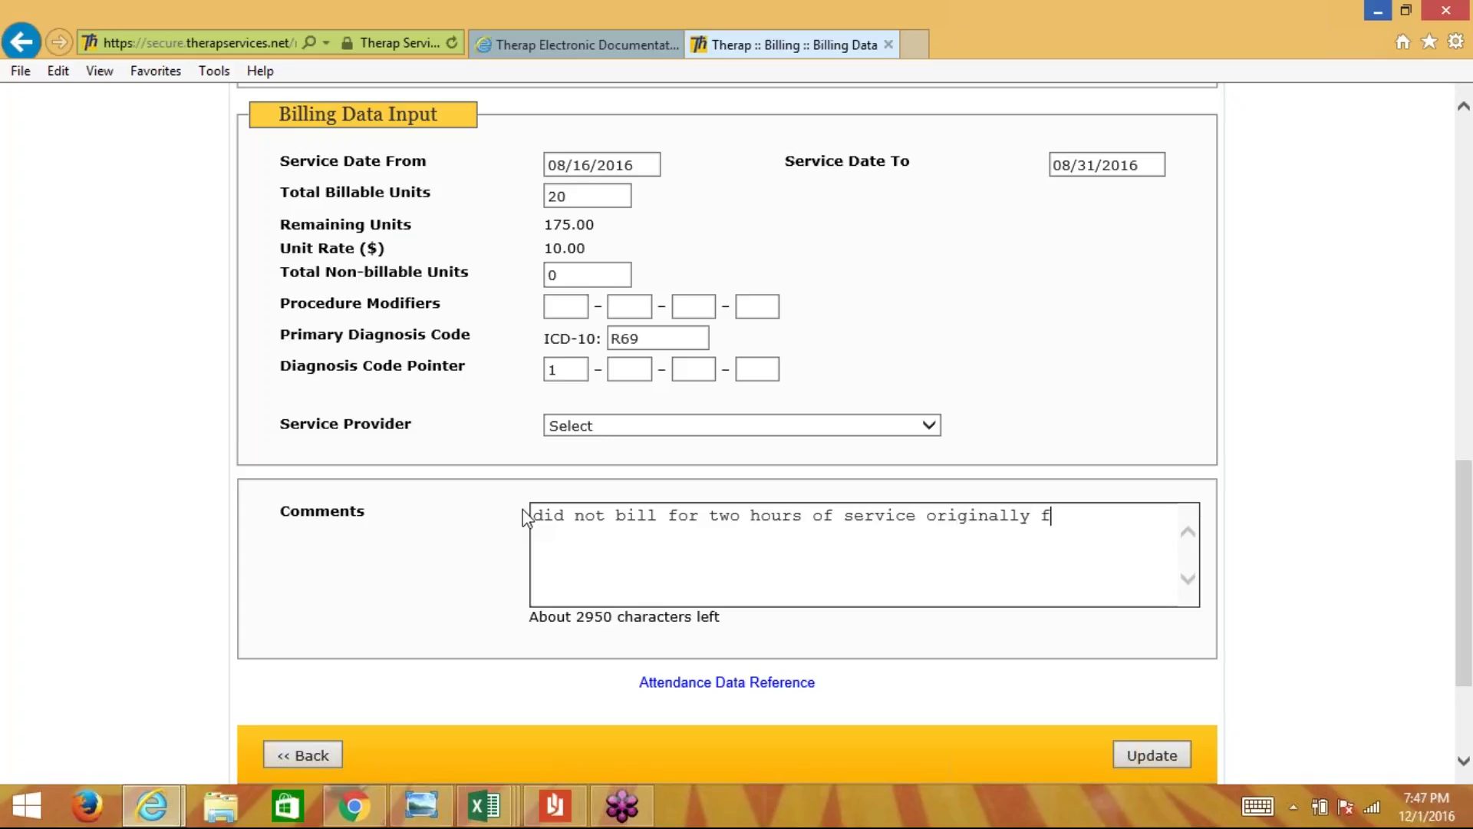
pyautogui.press('BackSpace')
pyautogui.write('on the date of and ')
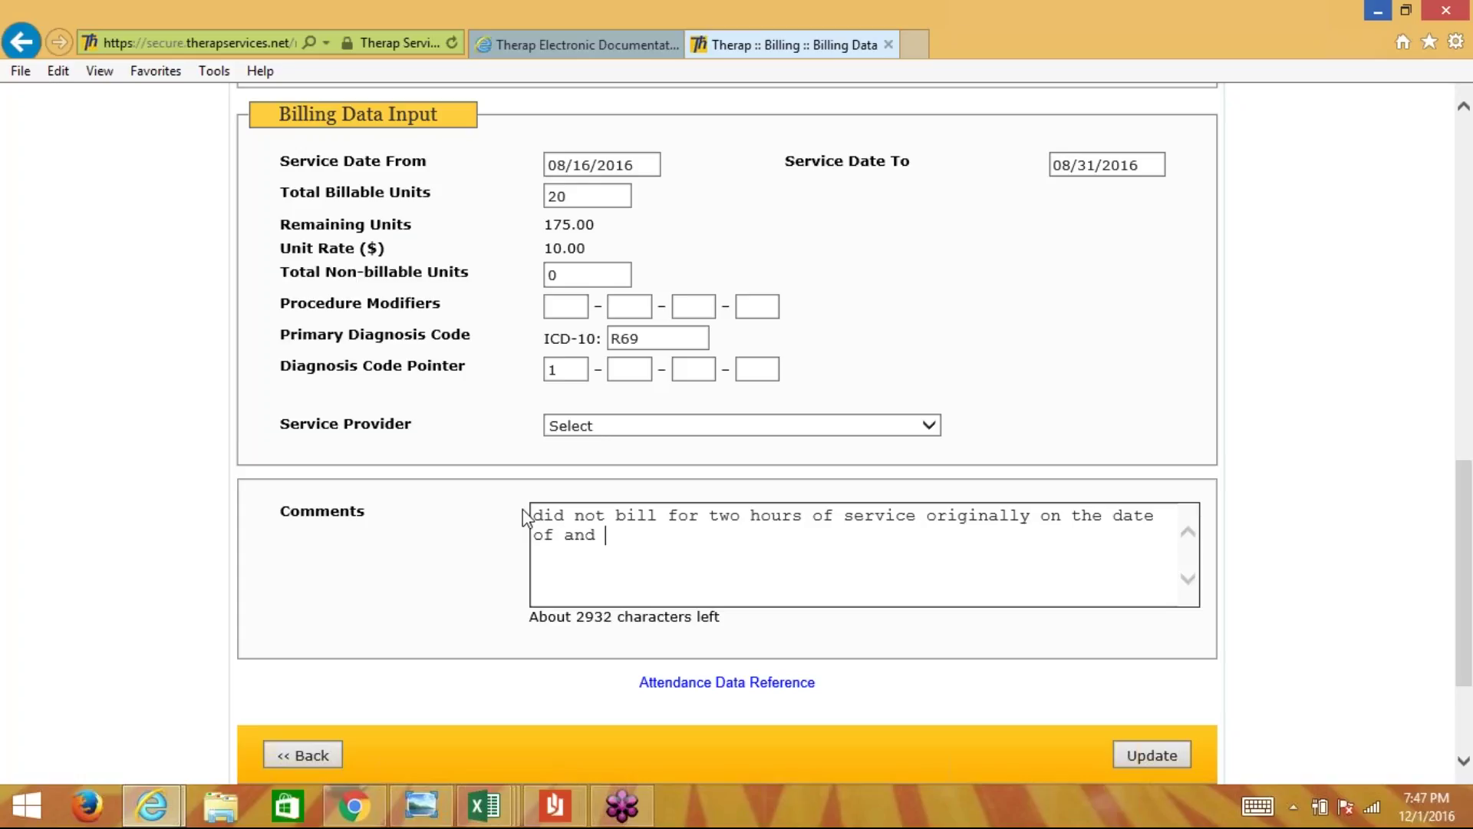
pyautogui.write('....')
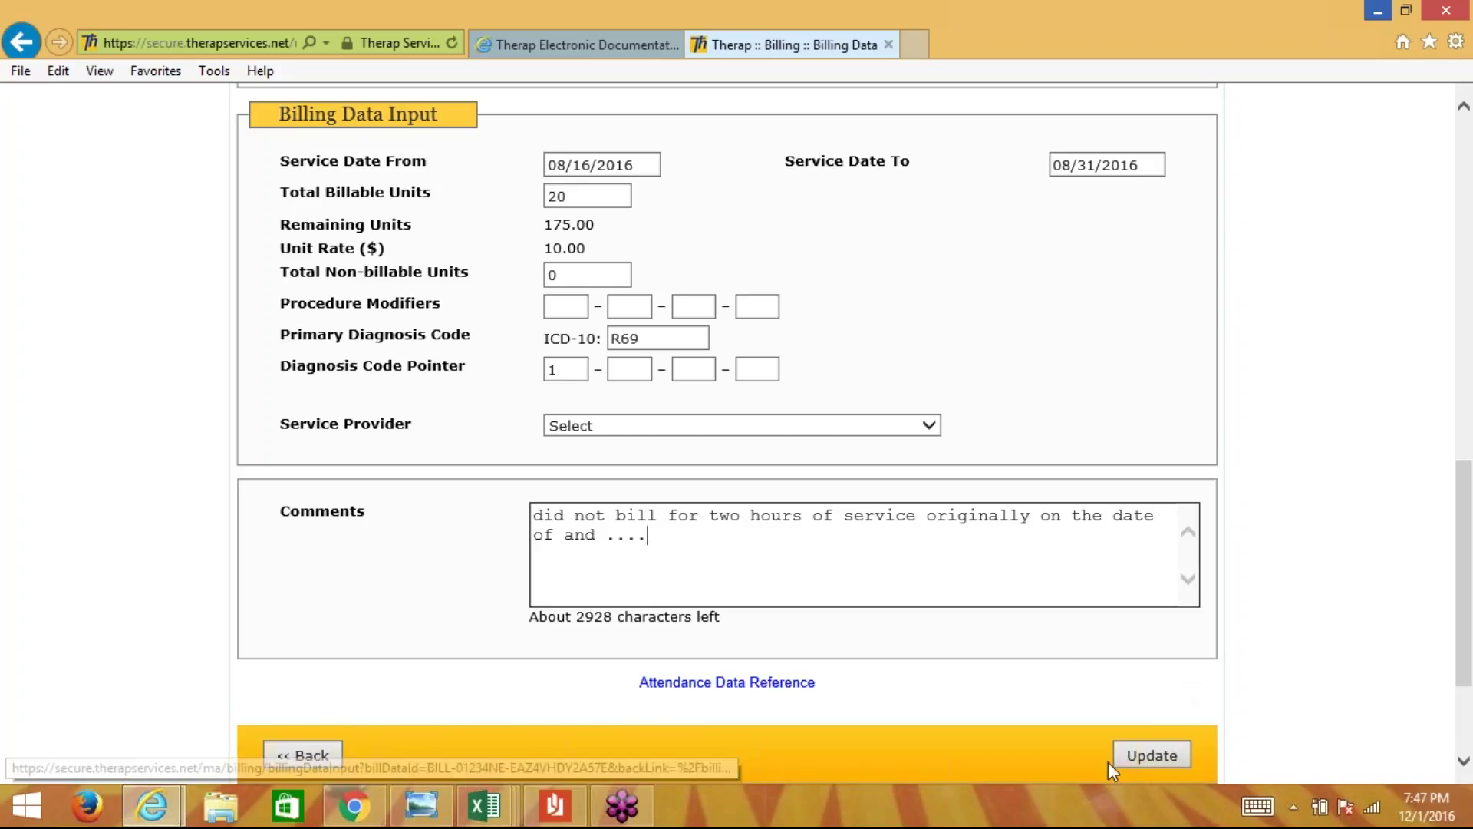
# - Save the 20-unit billing data, accept the attendance-data warning, and return to the claim
pyautogui.click(1161, 755)
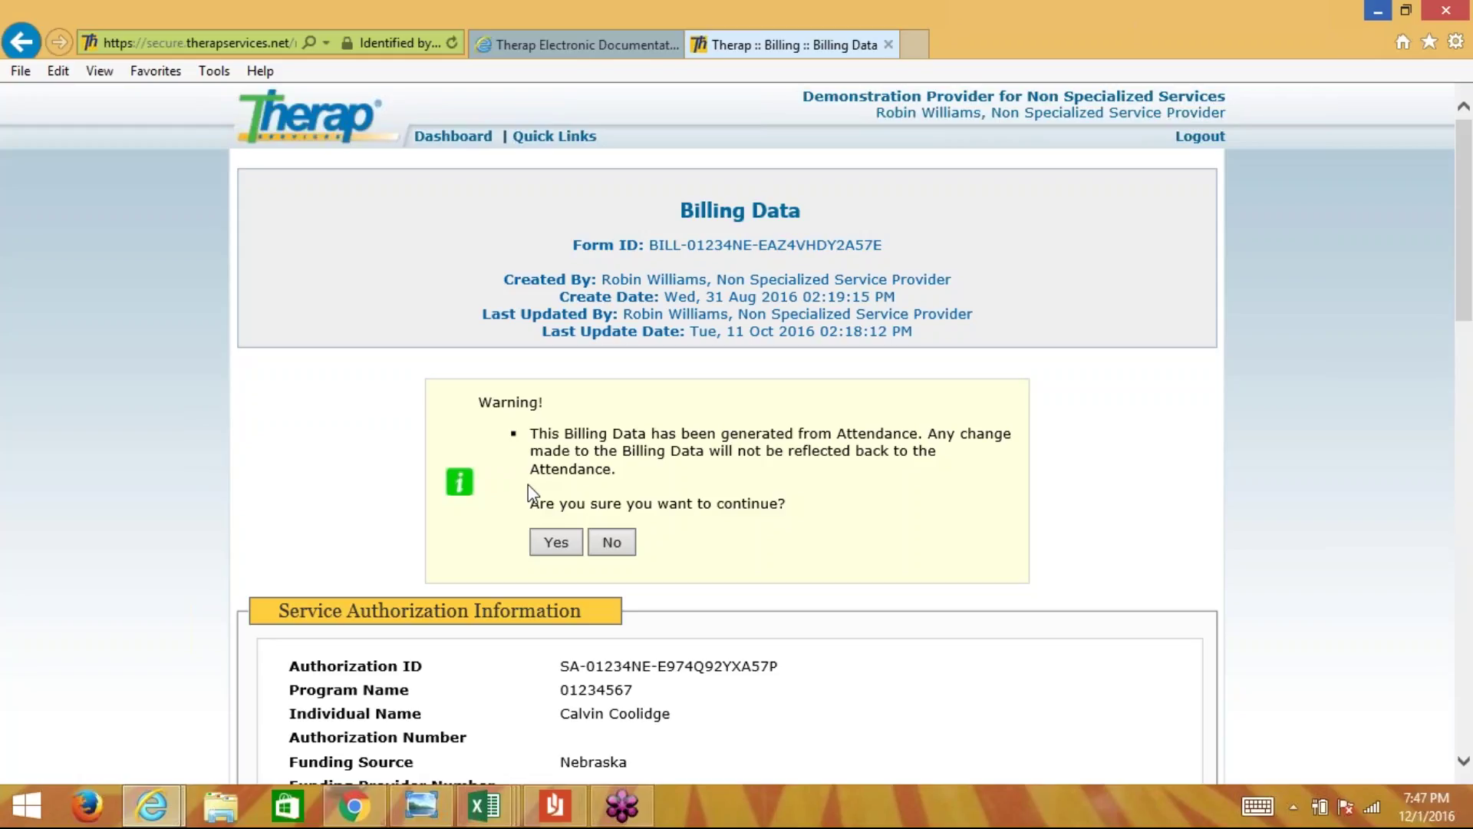
pyautogui.click(558, 546)
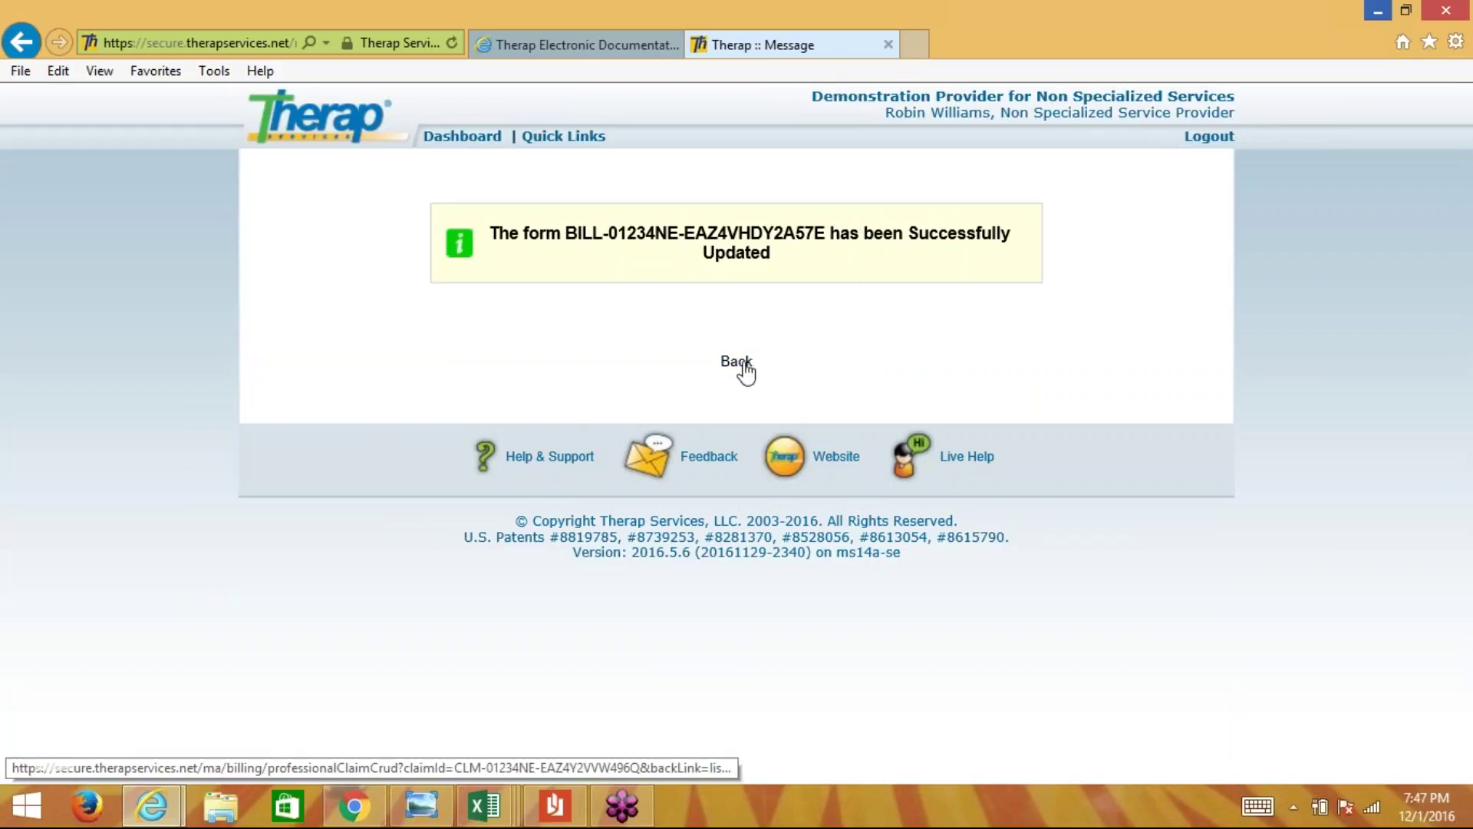
pyautogui.click(744, 367)
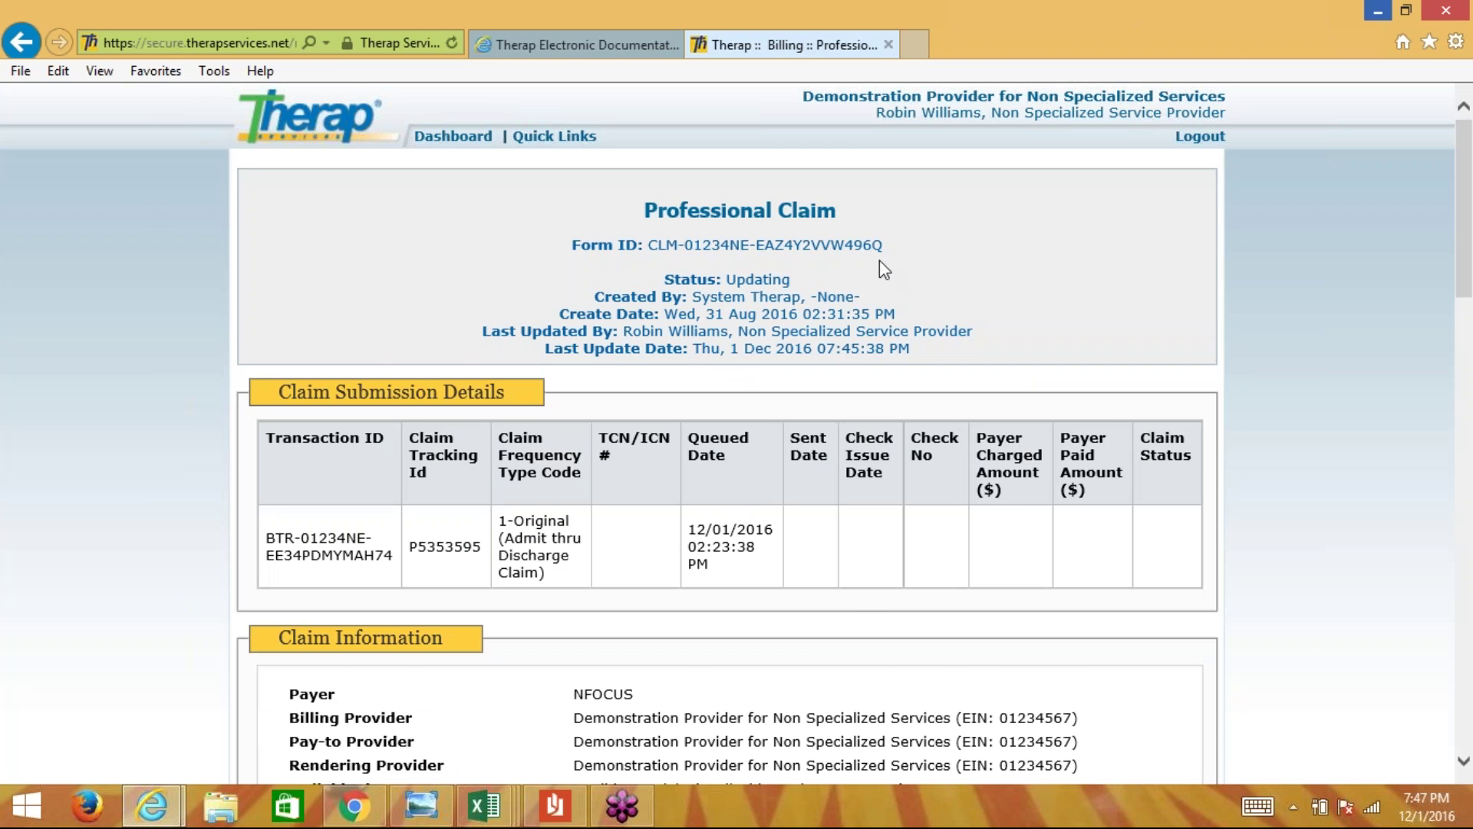
# - Submit the replacement claim, now 20 units for $200.00, for approval
pyautogui.scroll(-8, 810, 282)
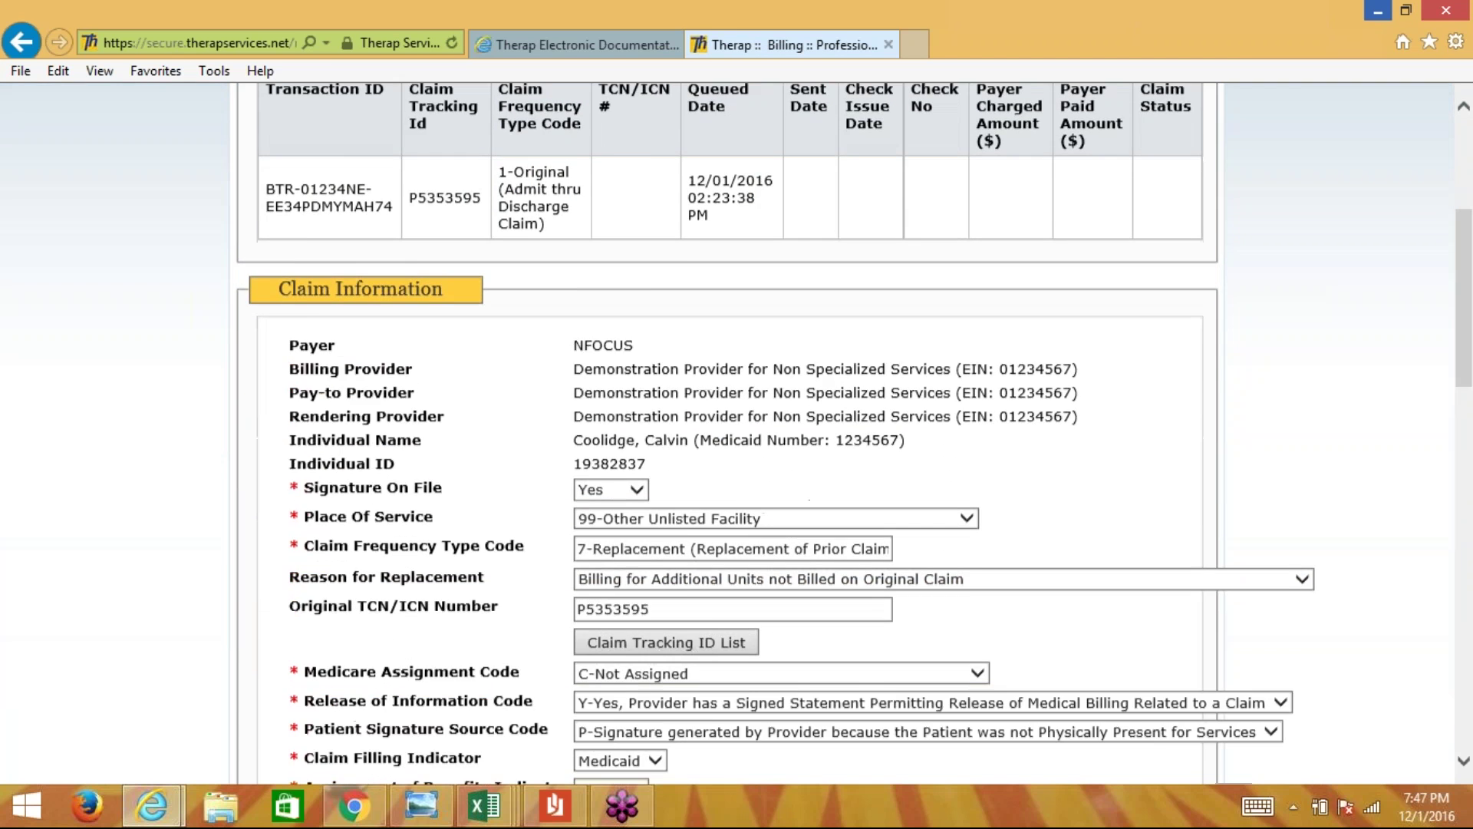
pyautogui.scroll(-5, 1059, 441)
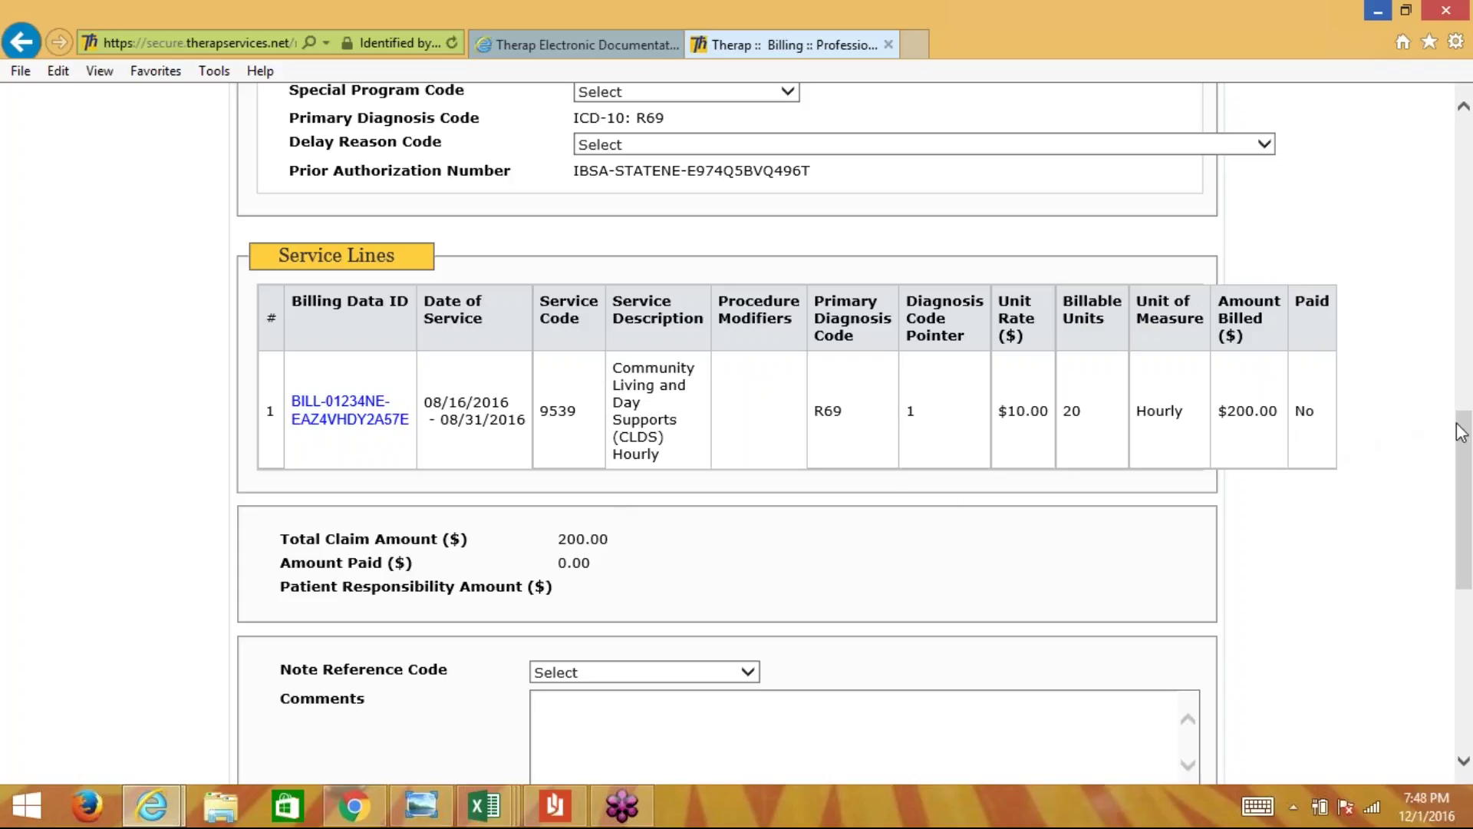
pyautogui.moveTo(1464, 437); pyautogui.dragTo(1465, 595)
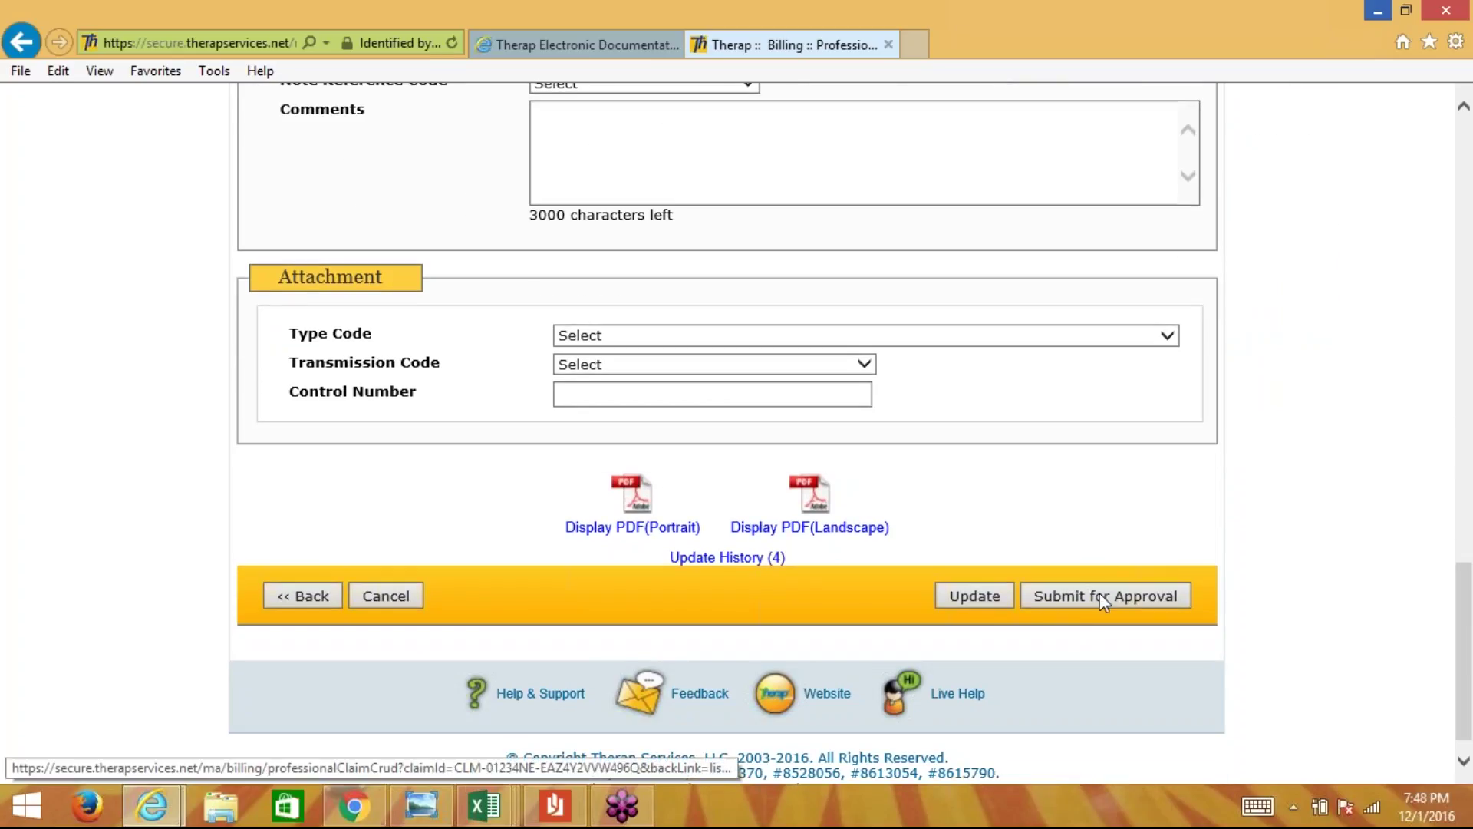
pyautogui.click(1098, 596)
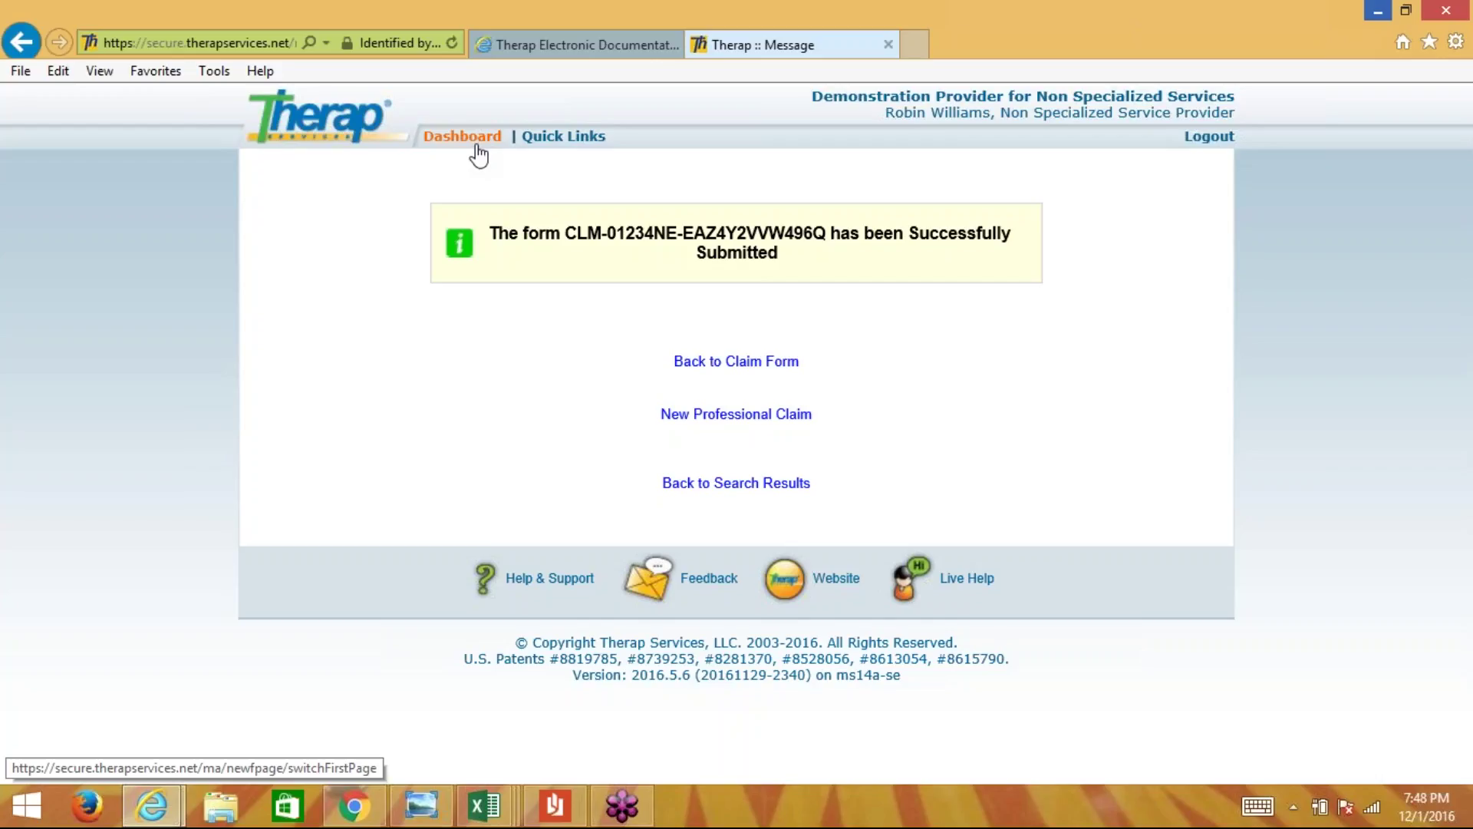
# - Return to the Therap dashboard from the submission confirmation page
pyautogui.click(462, 137)
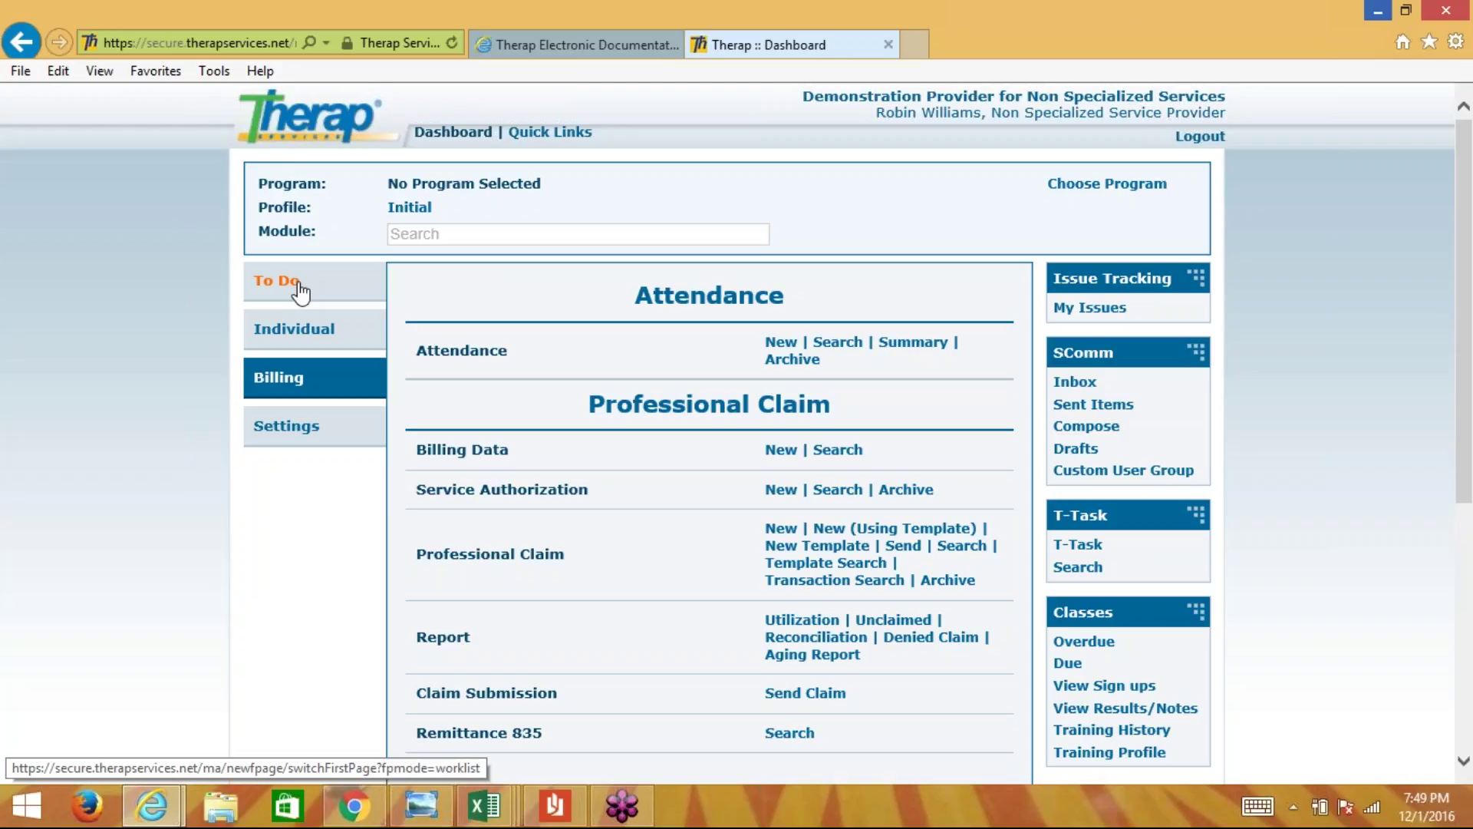
# - Open the Remittance 835 search from the dashboard's billing options
pyautogui.scroll(-1, 299, 291)
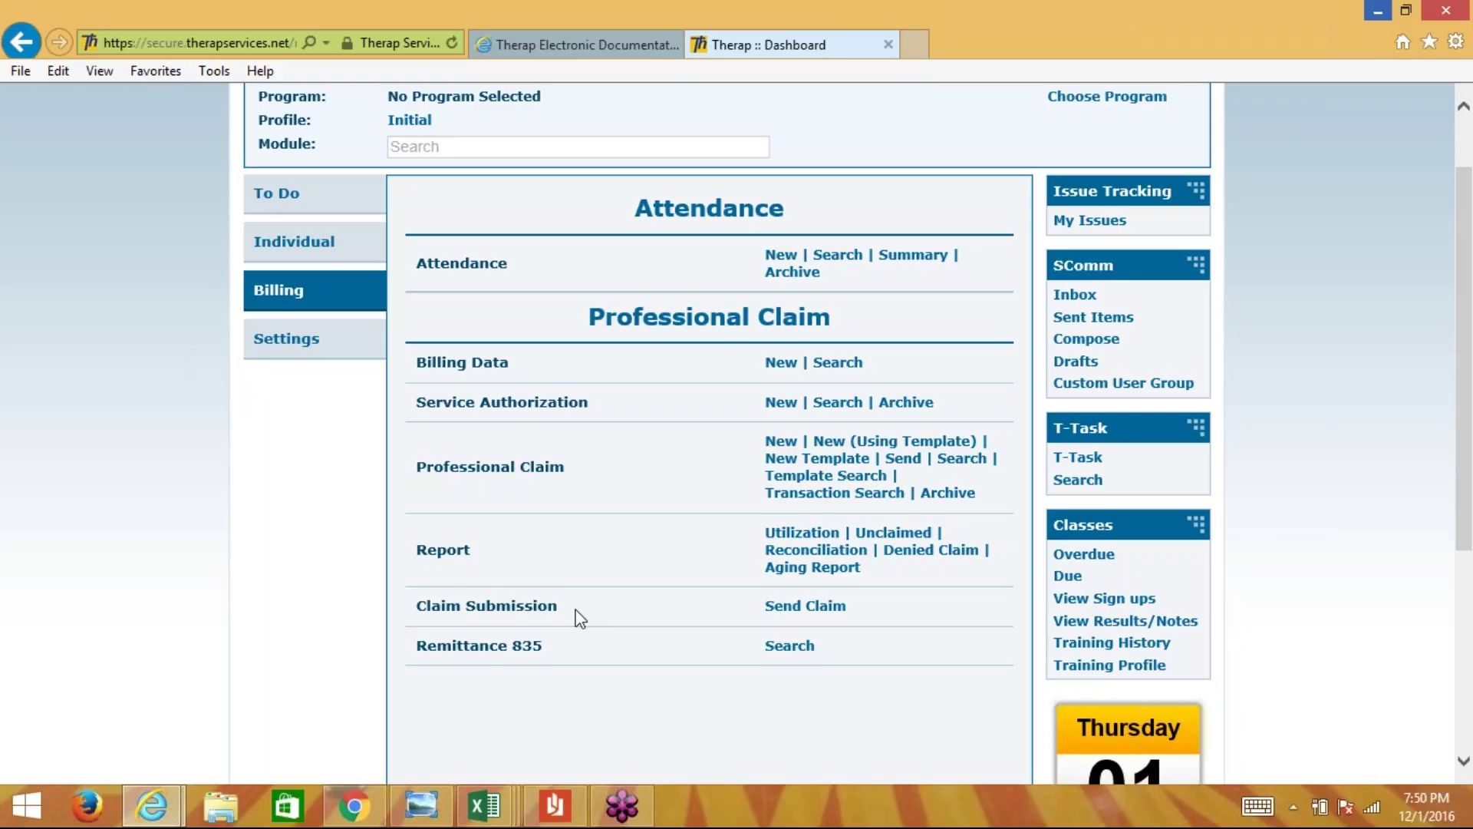
pyautogui.doubleClick(528, 645)
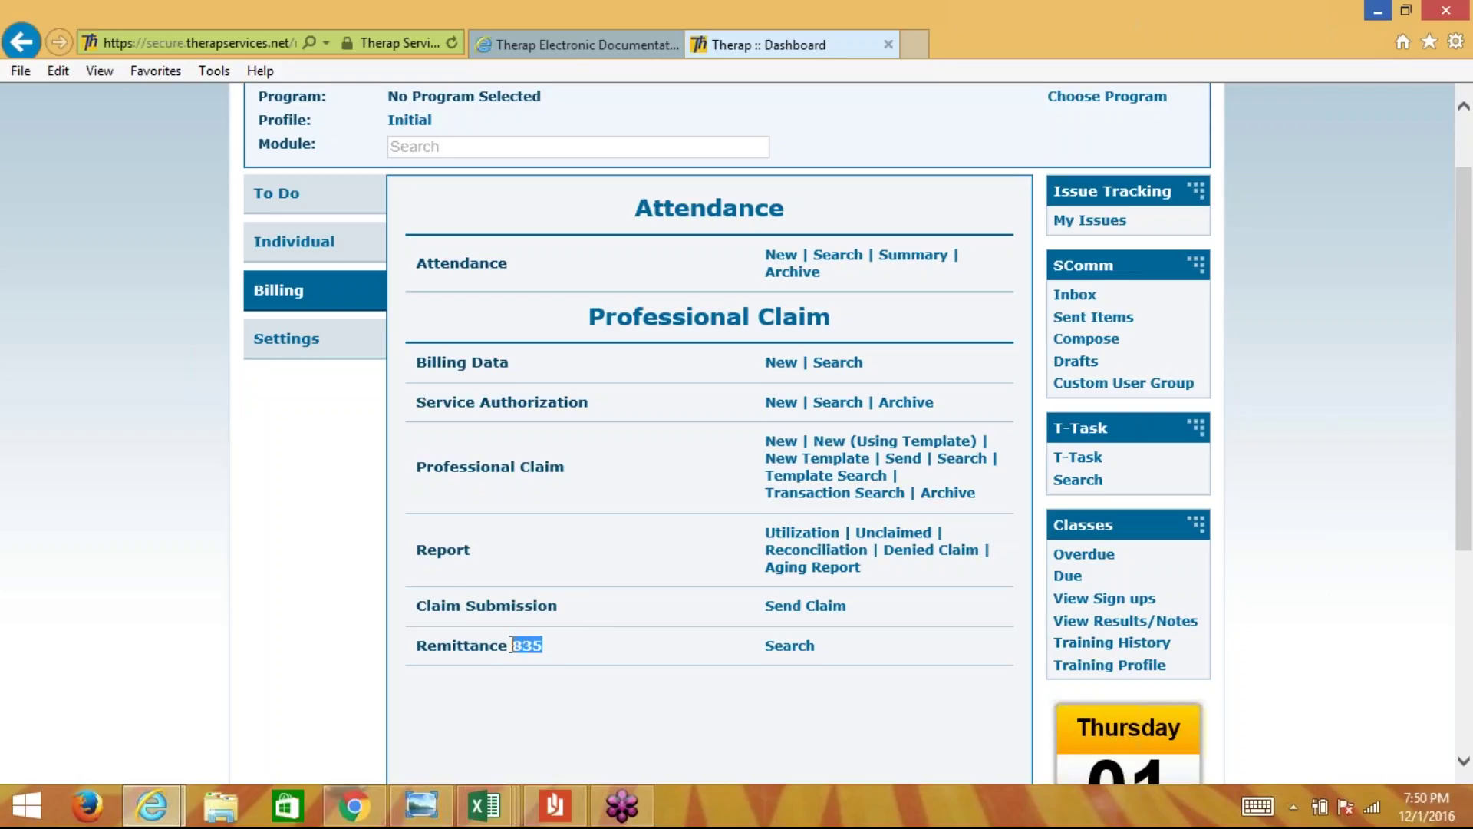
pyautogui.click(614, 643)
pyautogui.click(789, 645)
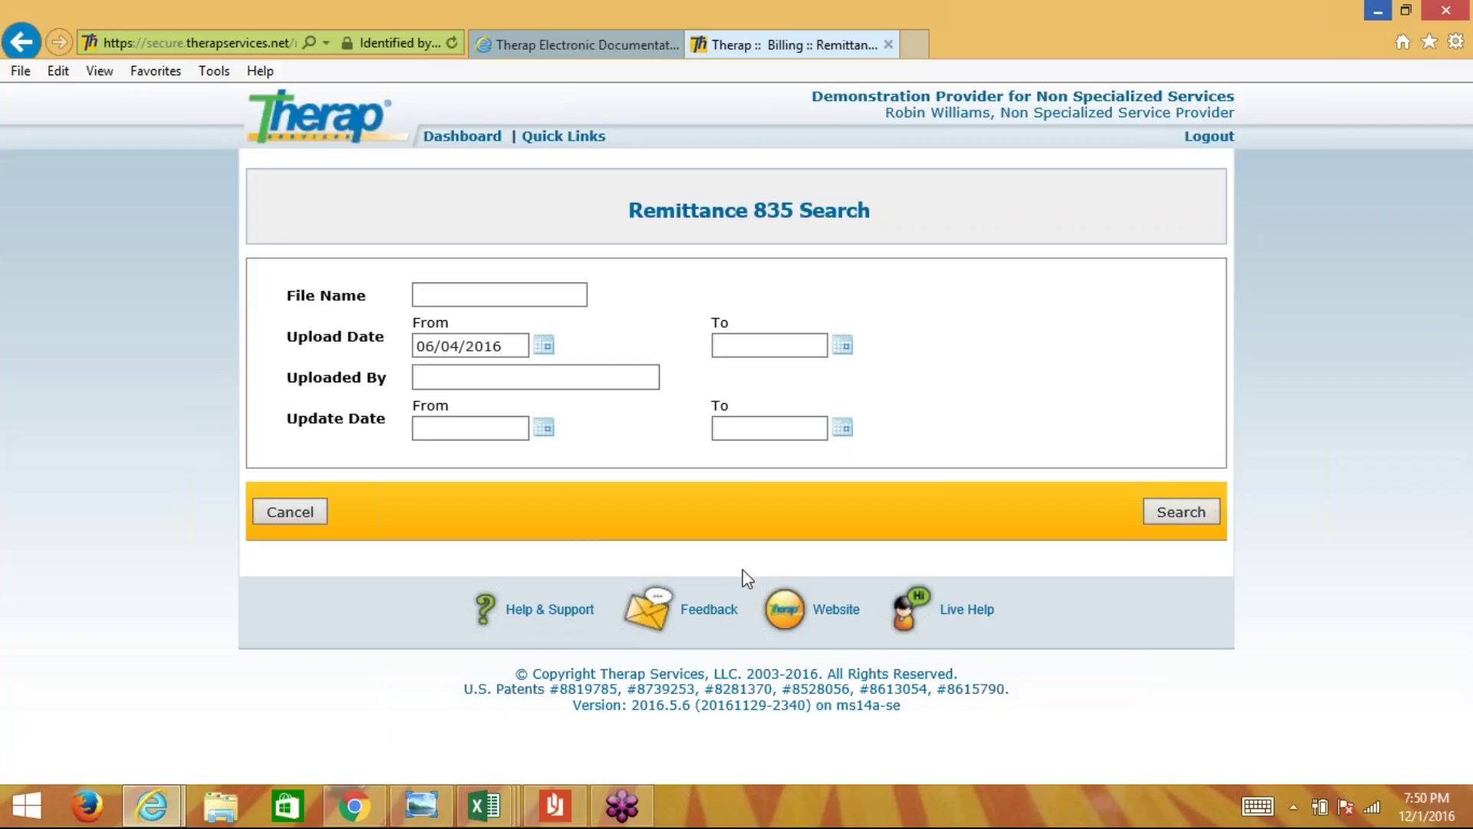
# - Show the saved Remittance 835 report image (check amount 74.25) in Windows Photo Viewer
pyautogui.click(422, 812)
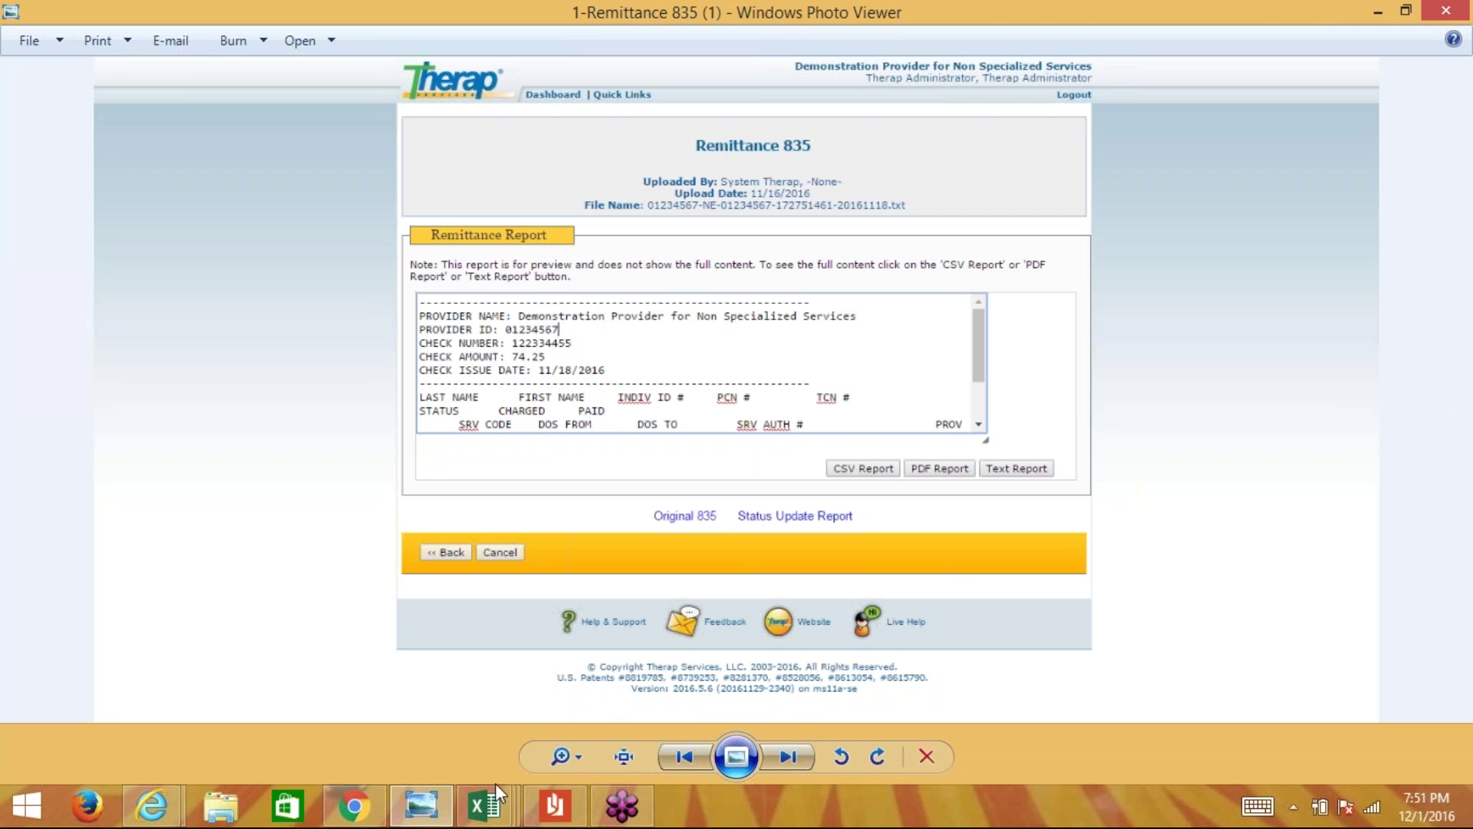
# - Switch Excel to the 3-CSV Report (1) workbook showing the 74.25 PAID remittance
pyautogui.moveTo(487, 802)
pyautogui.moveTo(740, 710)
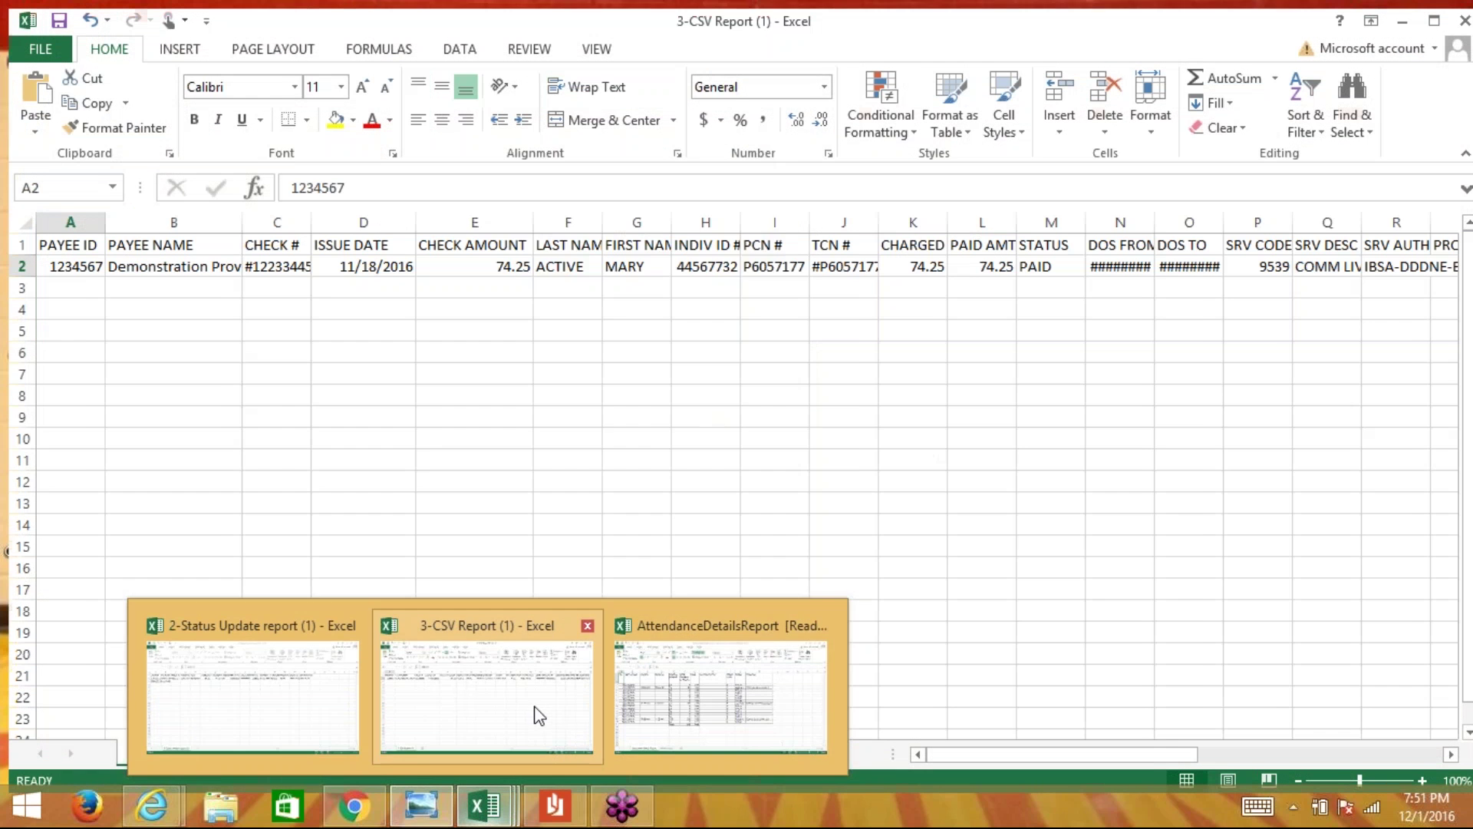
pyautogui.click(536, 711)
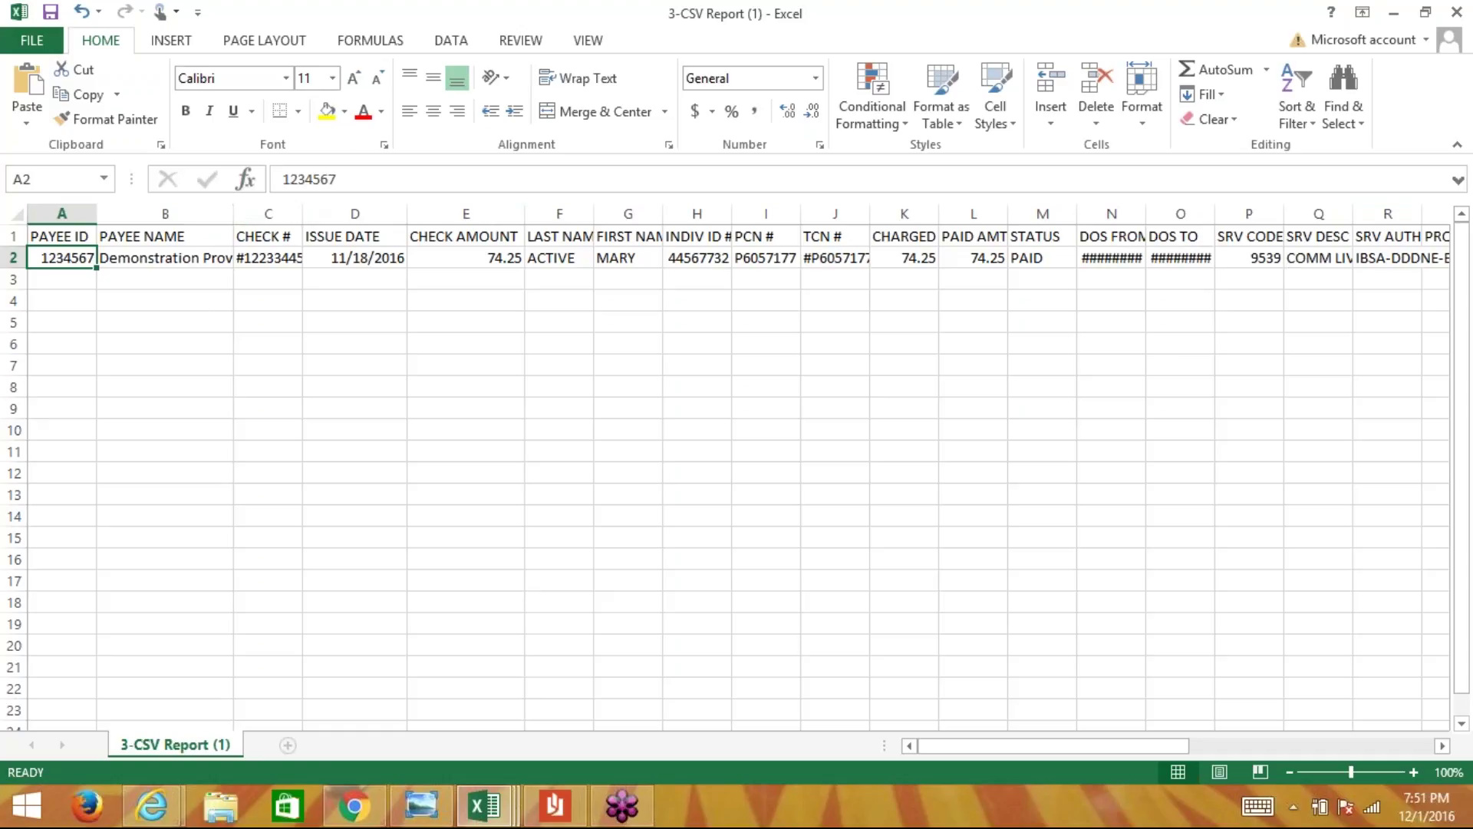
# - Minimize Excel and return to the Therap Dashboard in Internet Explorer
pyautogui.click(1391, 22)
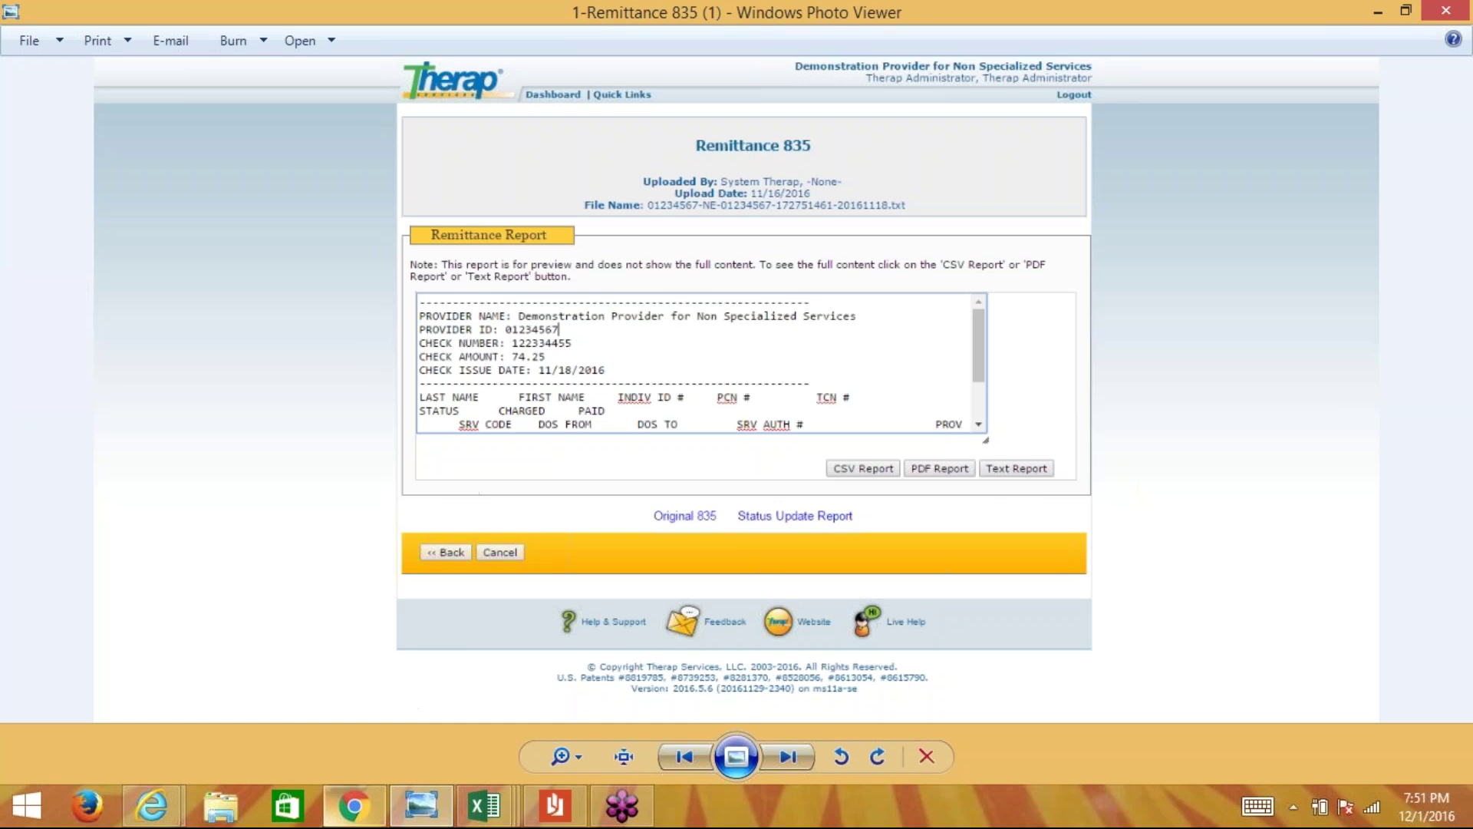
pyautogui.click(353, 805)
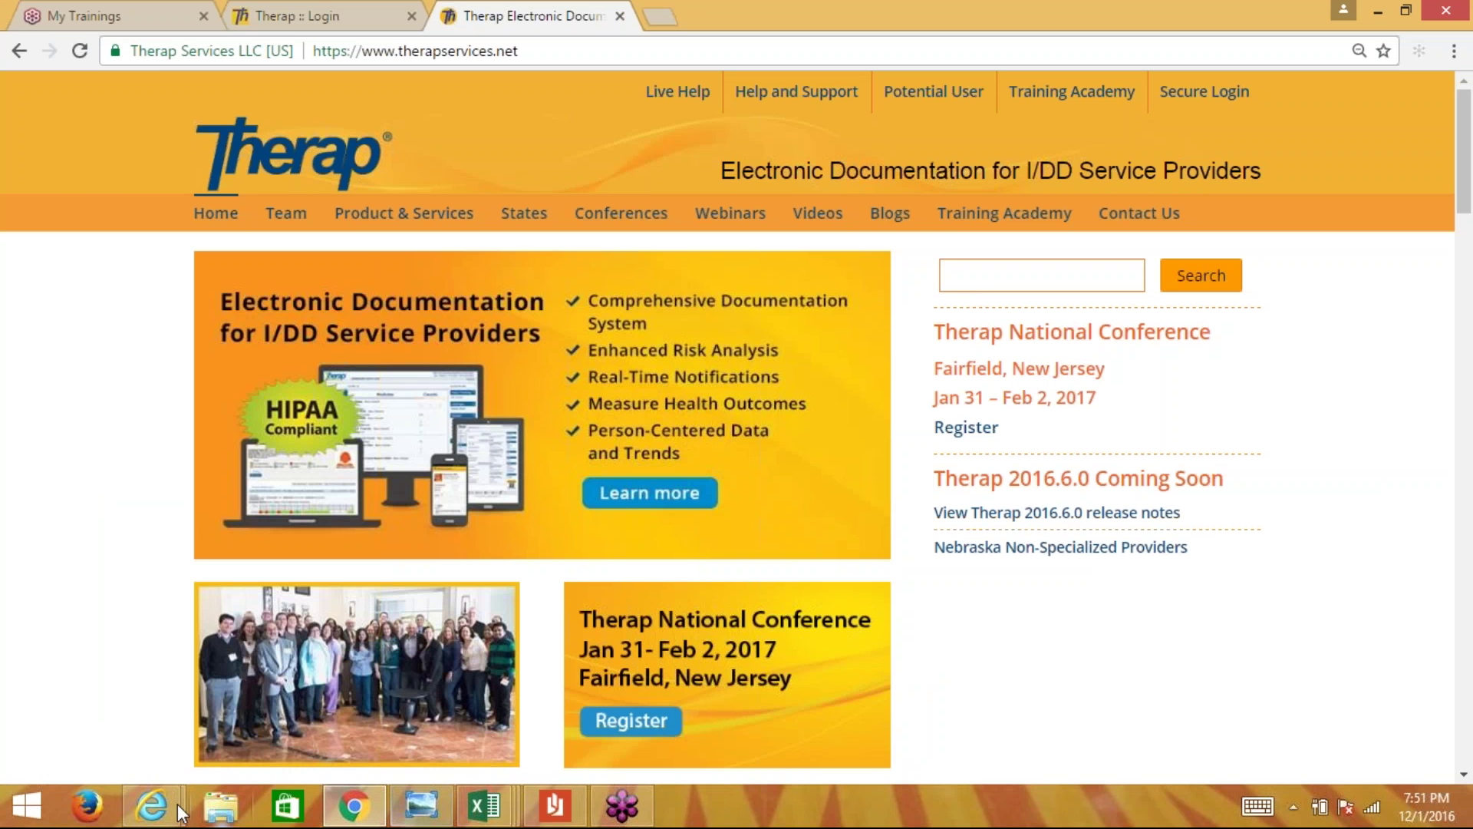
pyautogui.moveTo(153, 807)
pyautogui.click(355, 704)
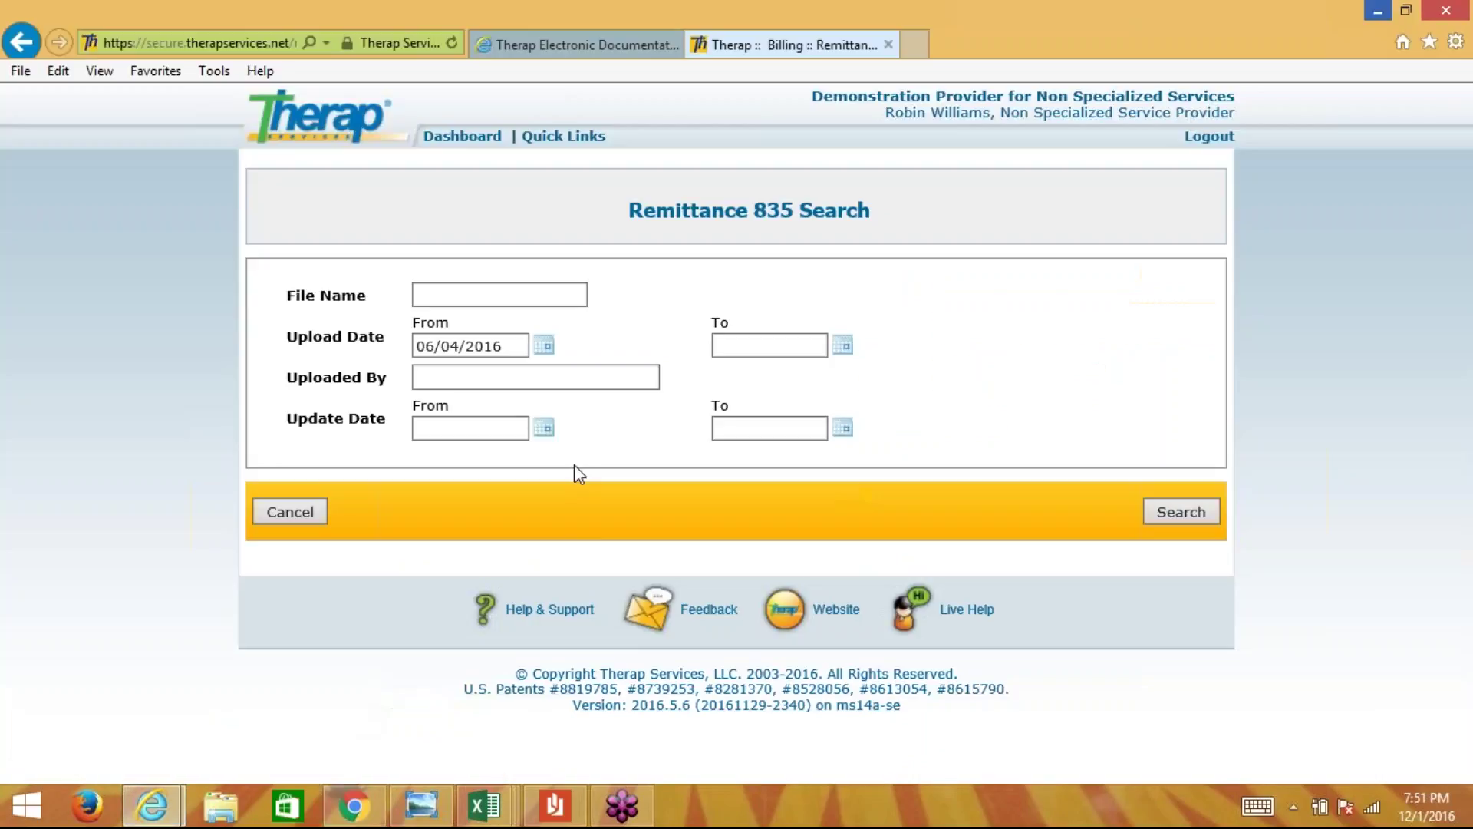
pyautogui.click(492, 145)
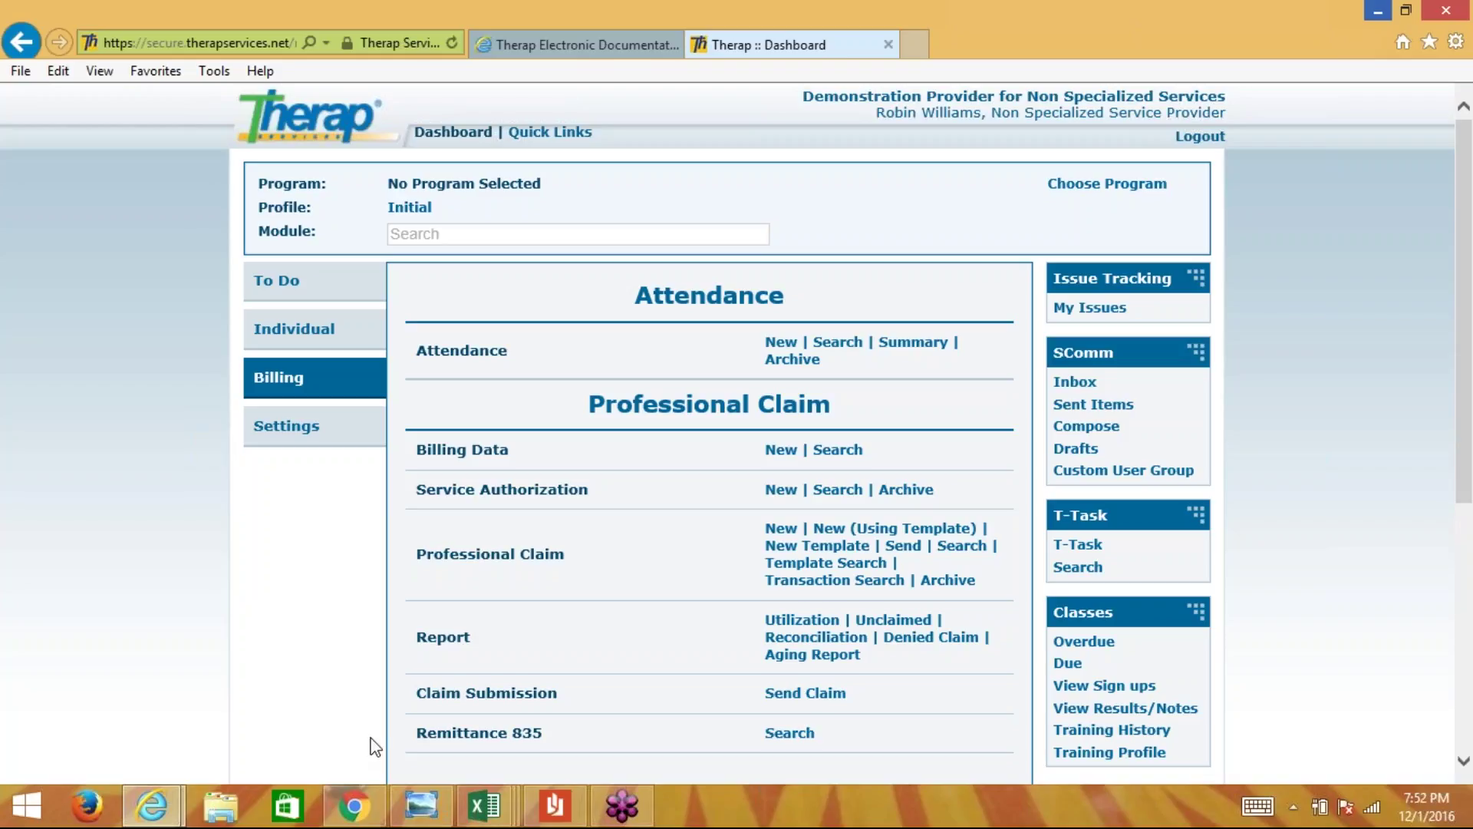
pyautogui.click(358, 805)
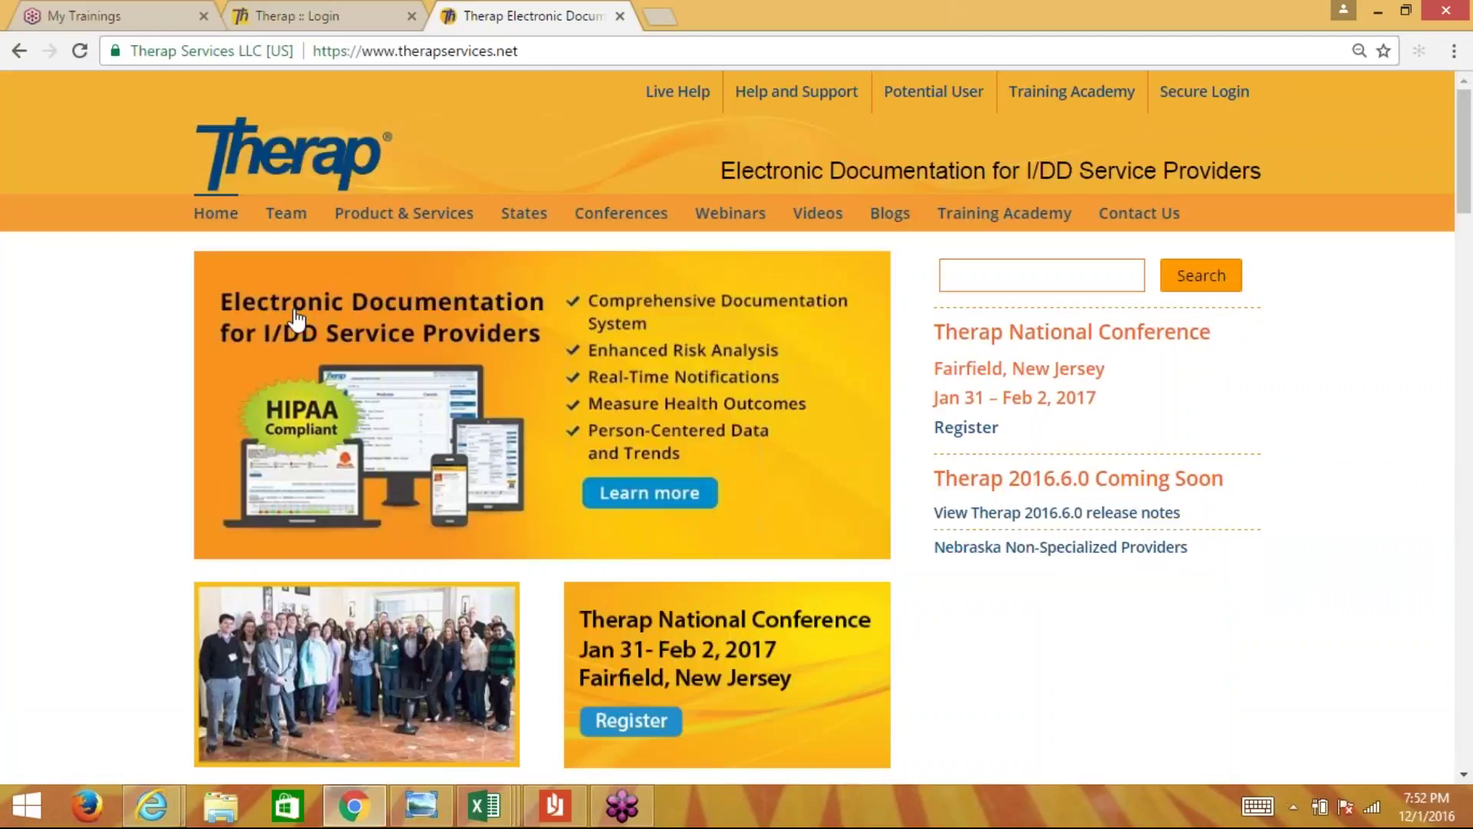
pyautogui.click(461, 51)
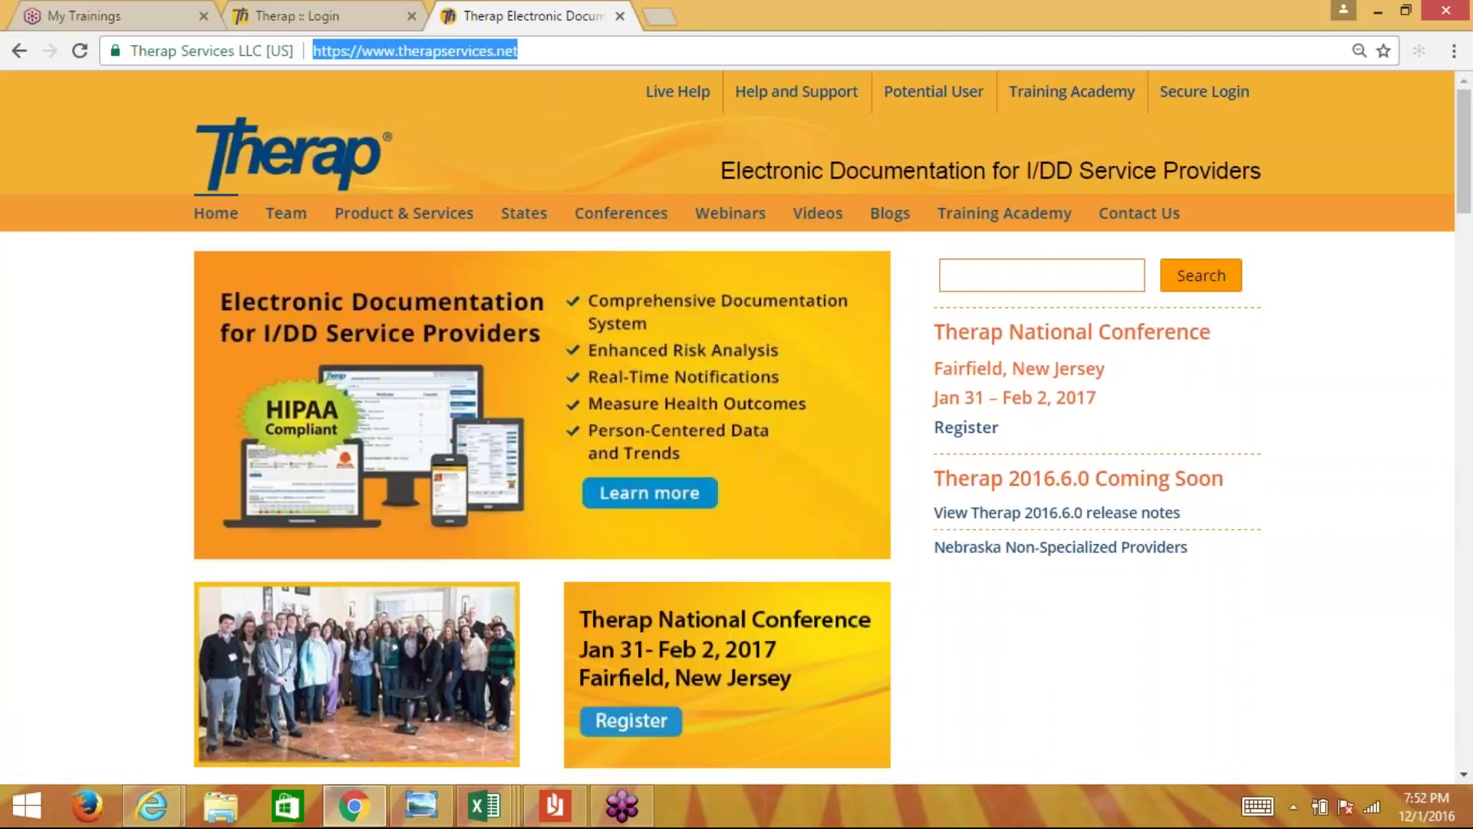
pyautogui.write('www.ther')
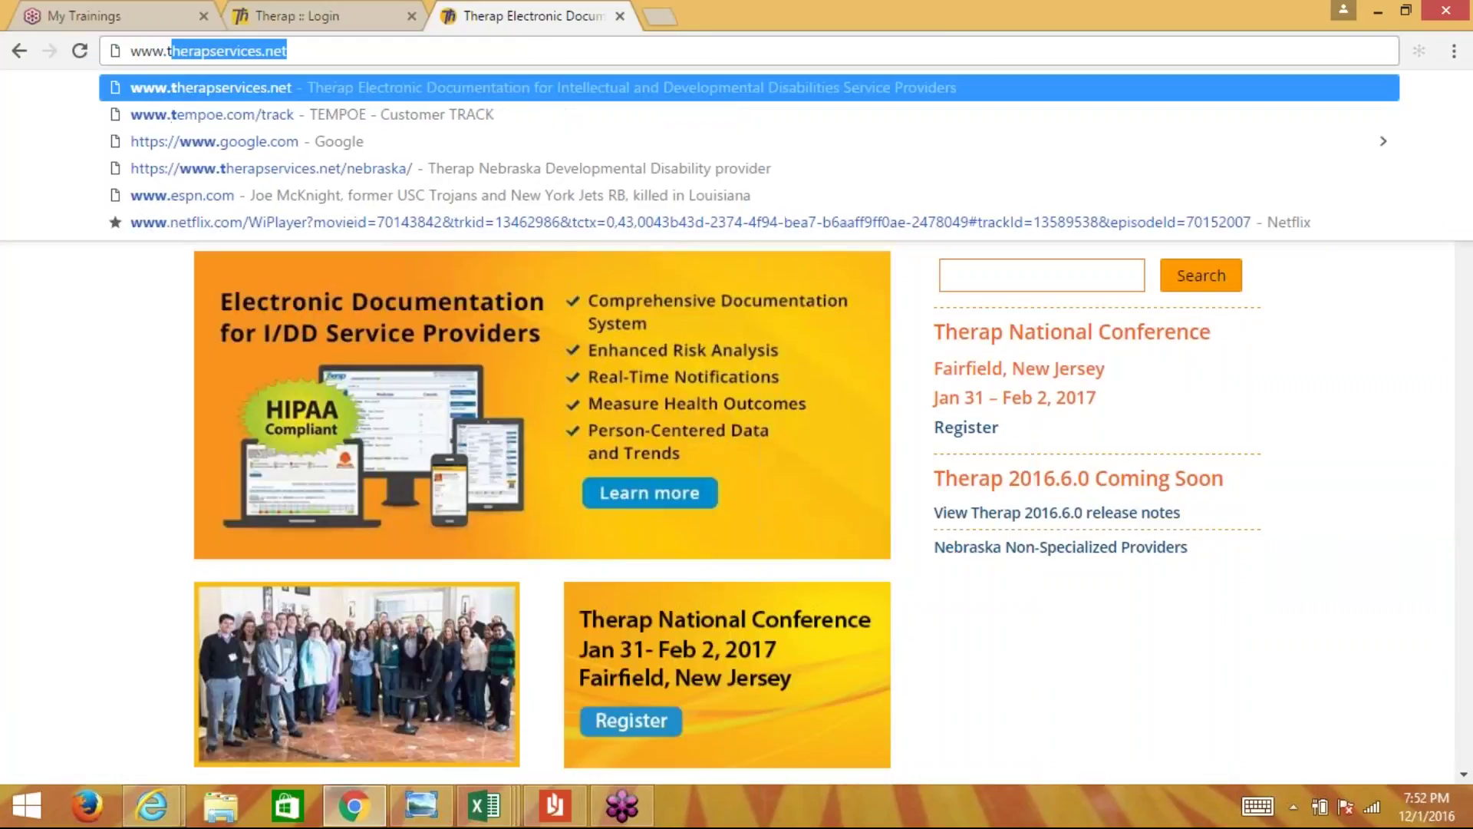
pyautogui.write('apservices.net')
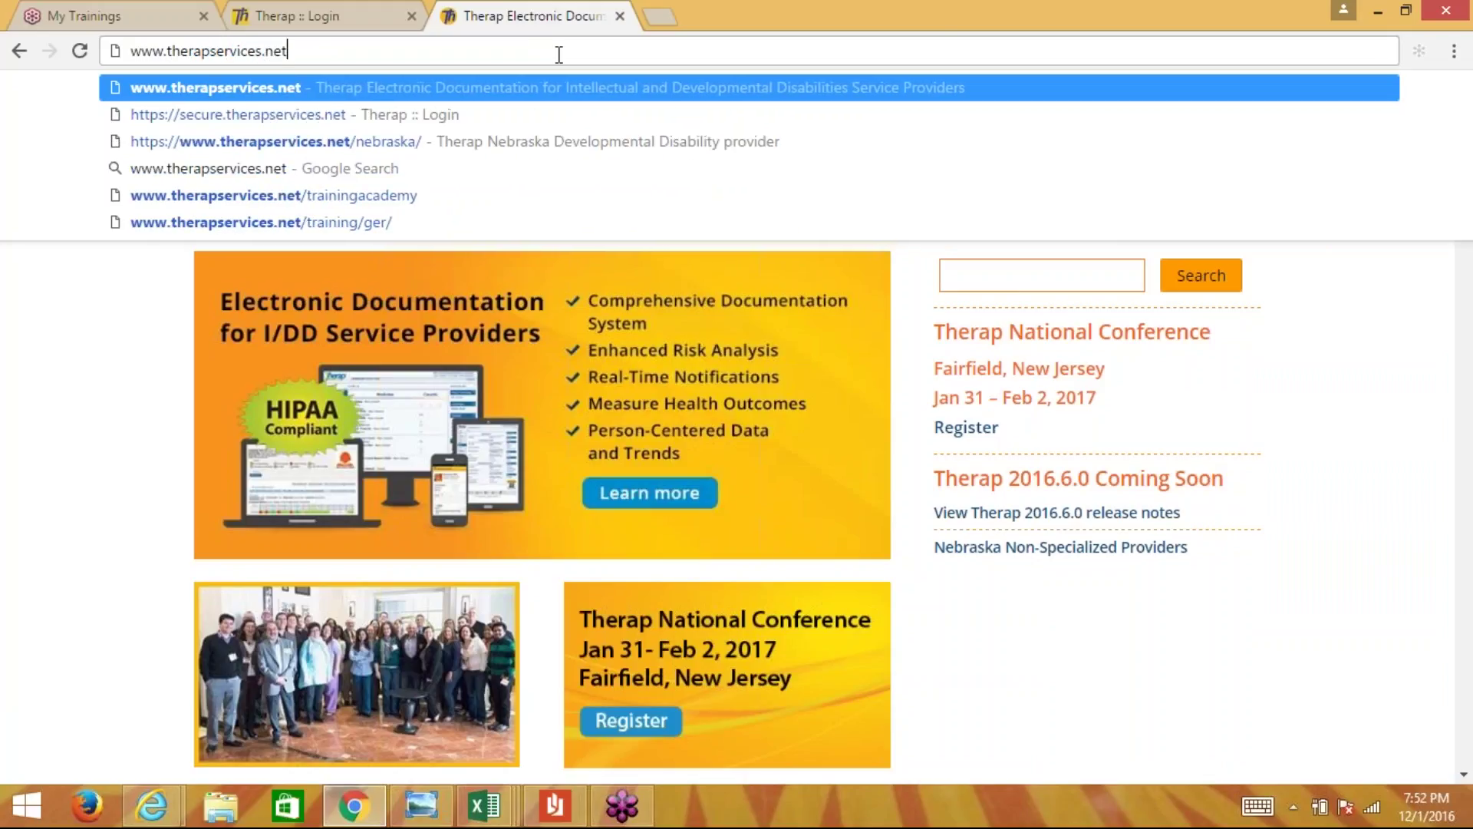
pyautogui.press('Return')
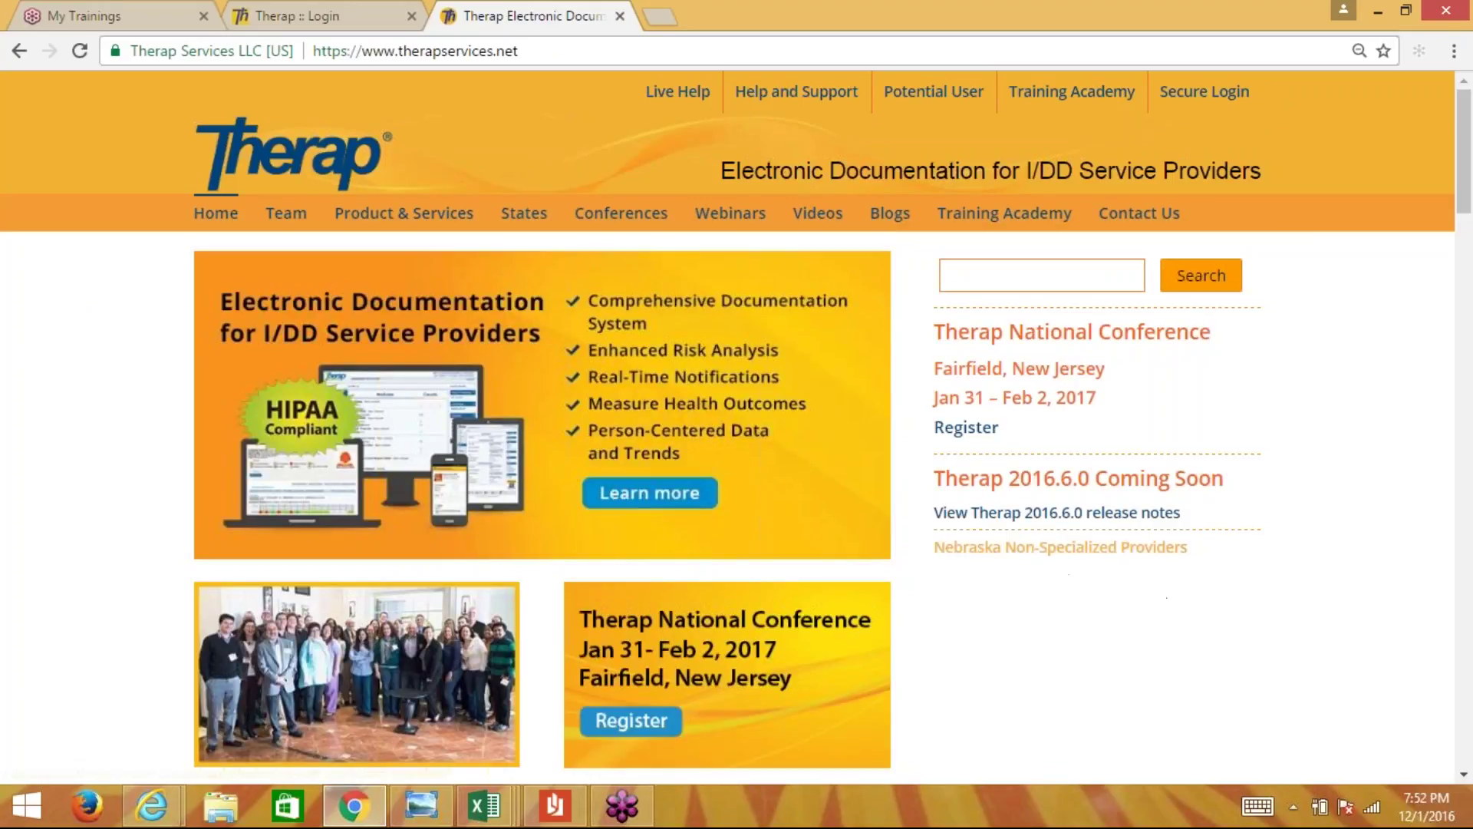
pyautogui.click(1101, 549)
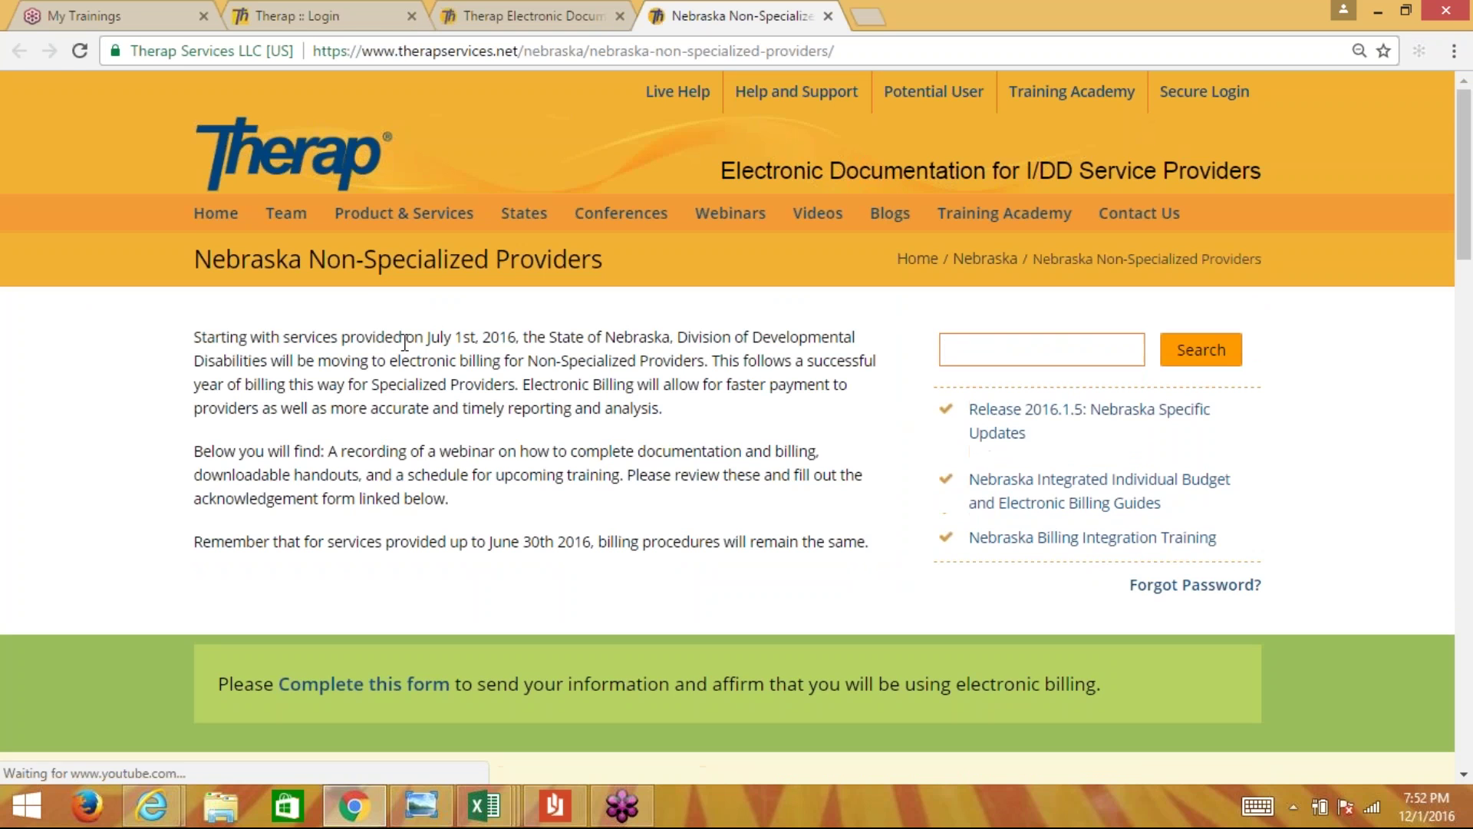
# - Scroll through the Nebraska page's billing videos, Events and User Guides sections
pyautogui.scroll(-1, 405, 343)
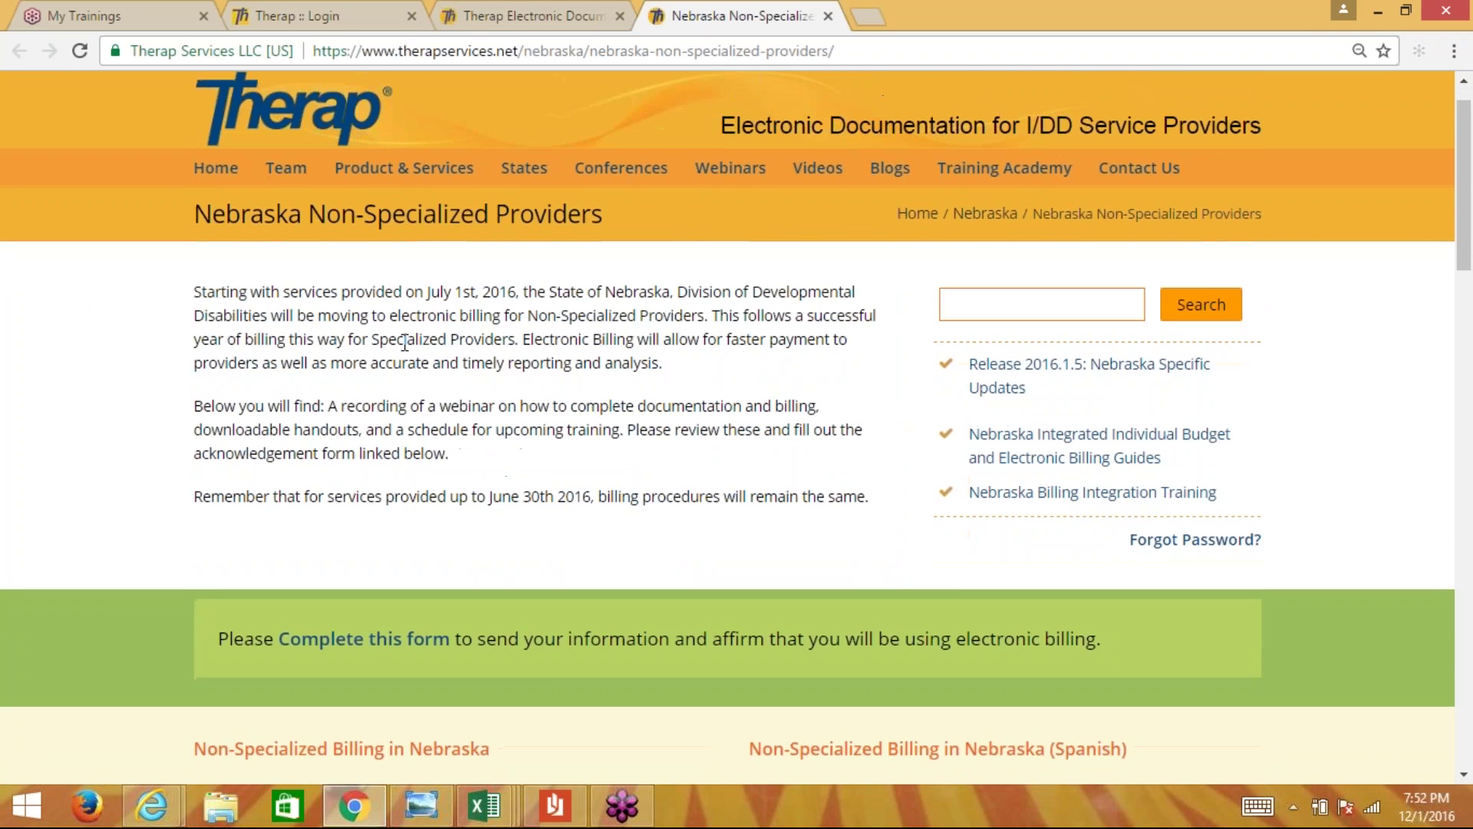
pyautogui.scroll(-4, 404, 342)
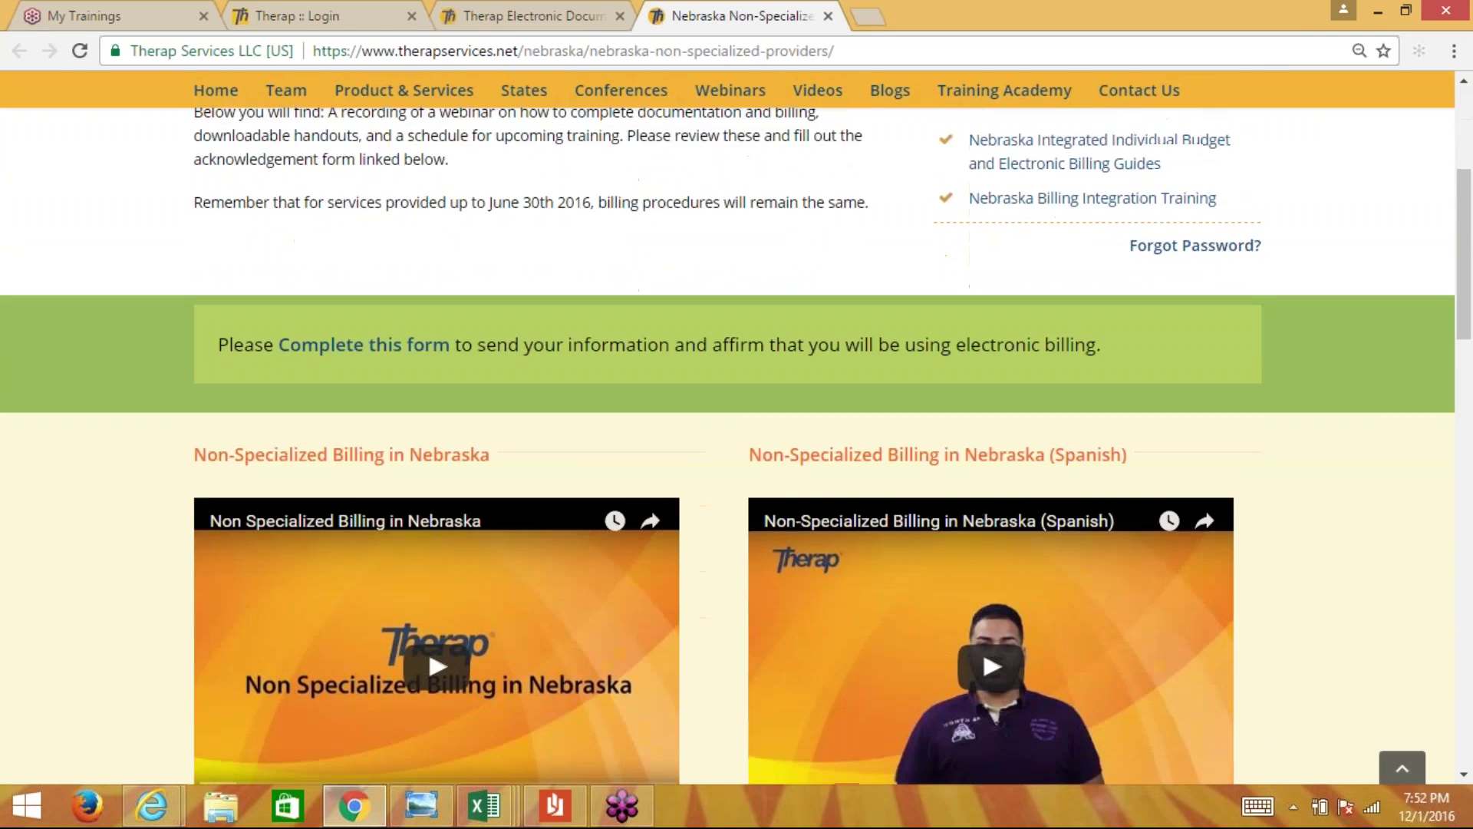
pyautogui.scroll(-6, 735, 427)
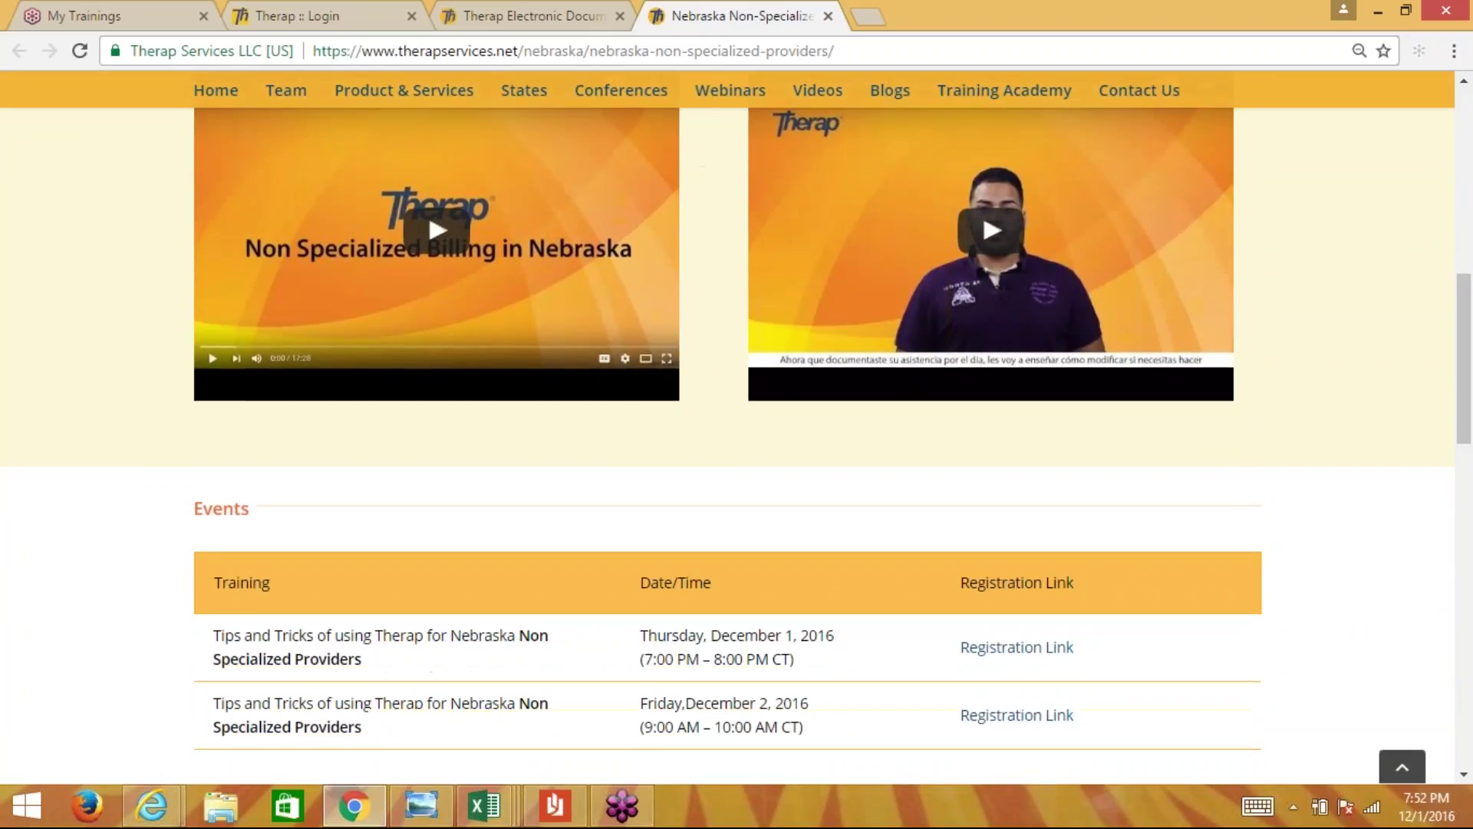
pyautogui.scroll(-3, 561, 505)
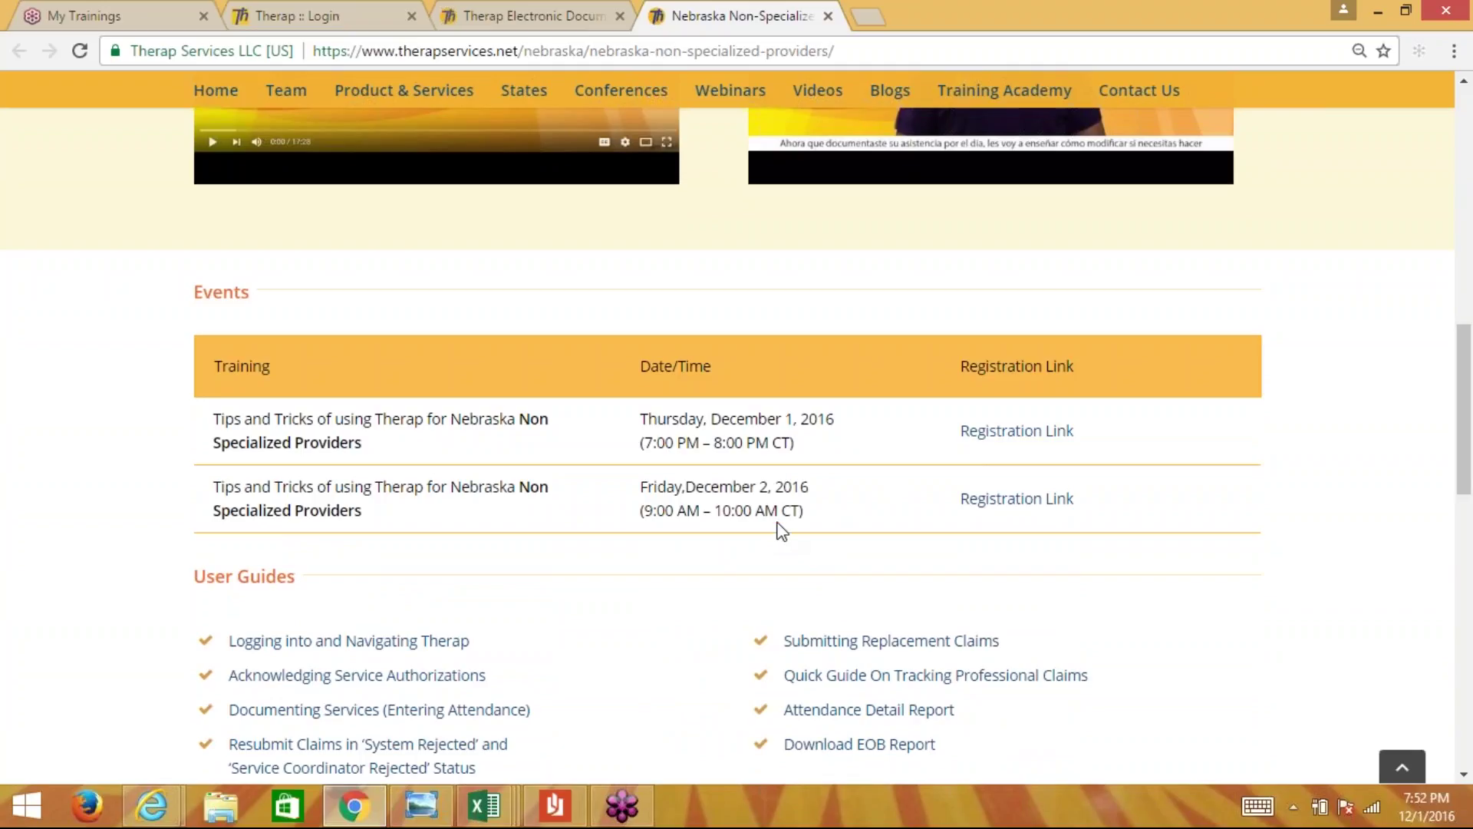
pyautogui.scroll(-1, 780, 529)
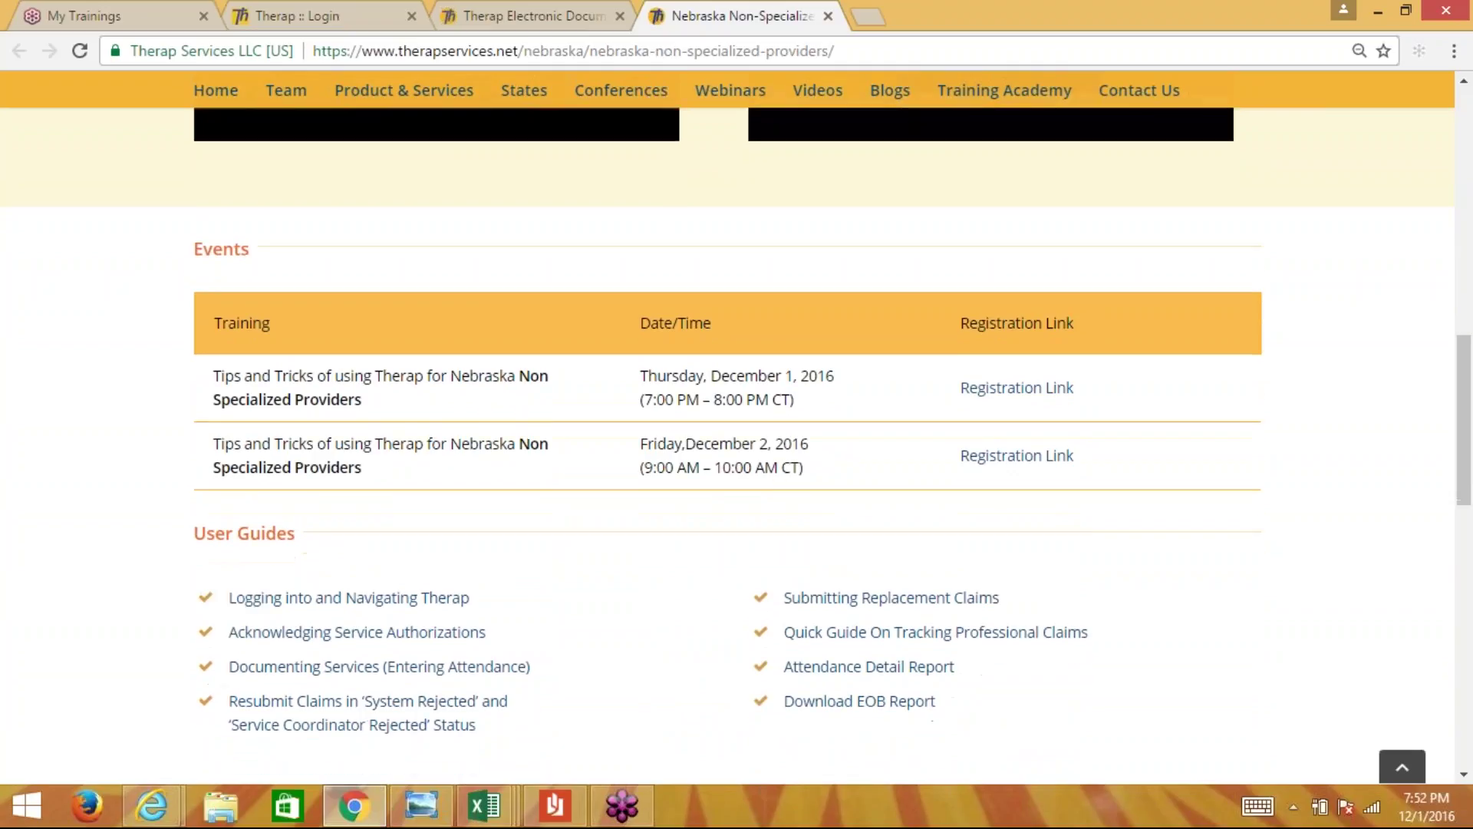
pyautogui.scroll(-4, 565, 408)
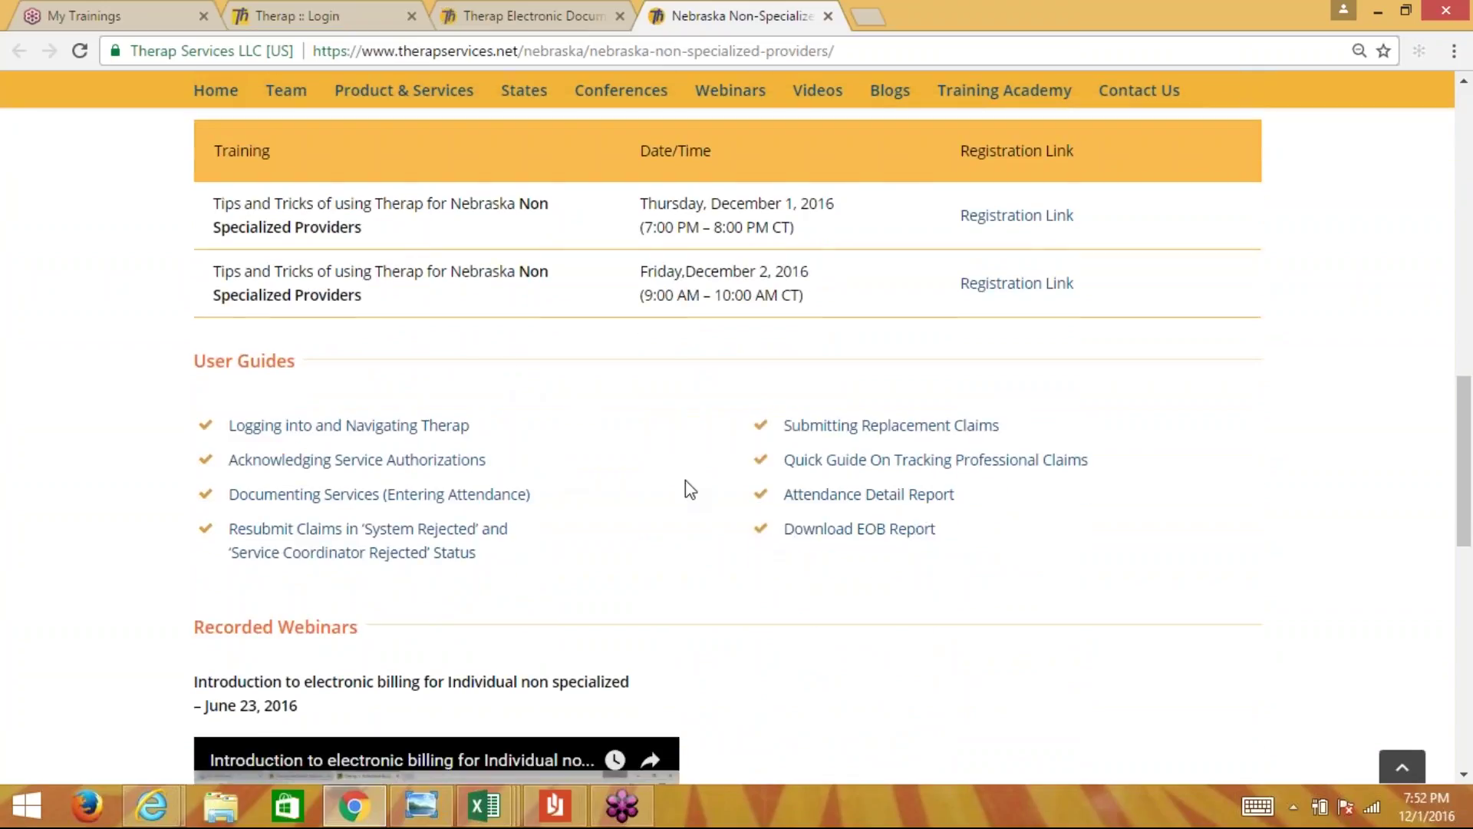
pyautogui.scroll(-2, 690, 490)
pyautogui.scroll(-2, 688, 489)
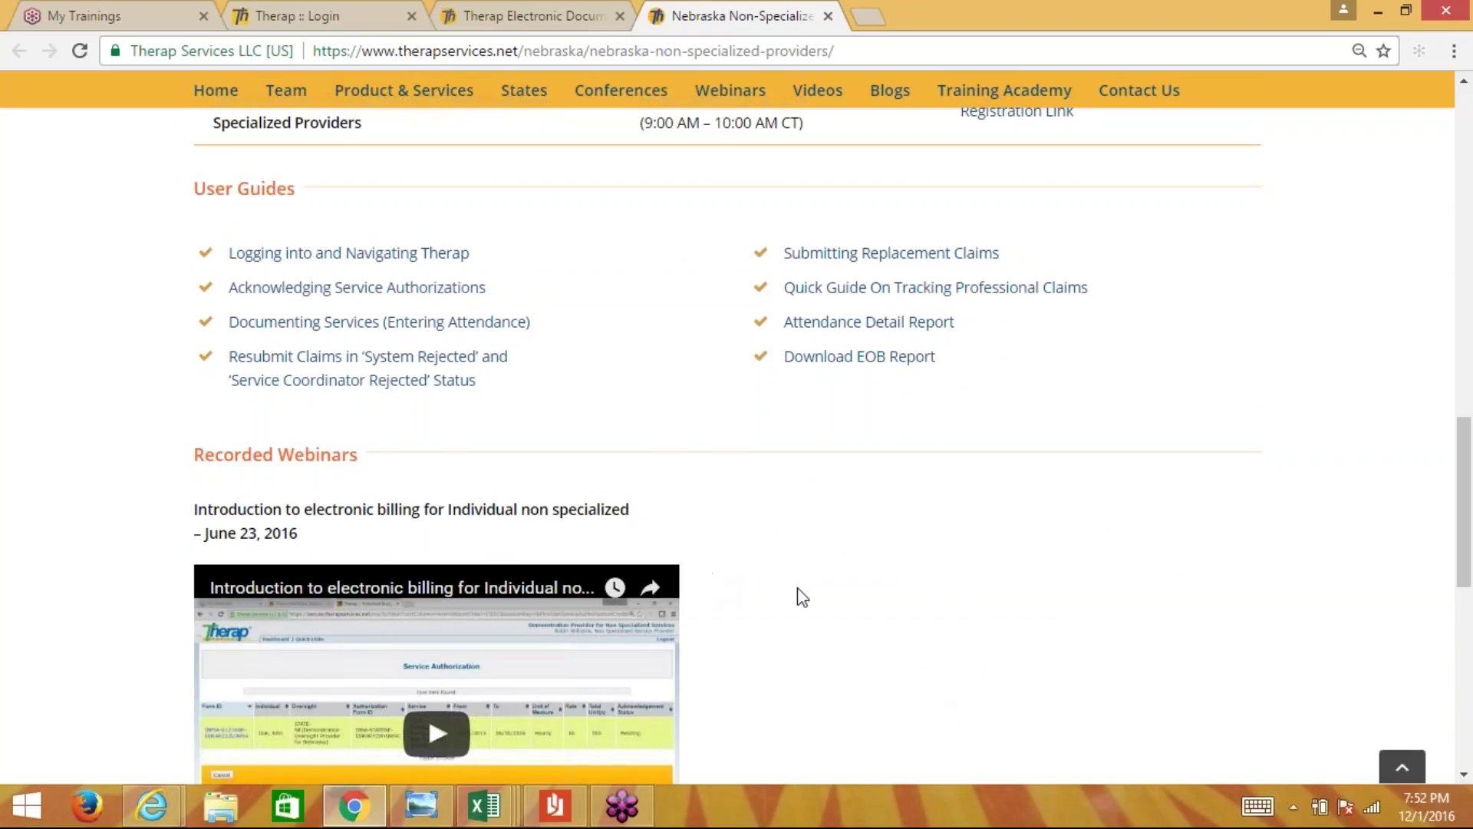
pyautogui.scroll(2, 802, 597)
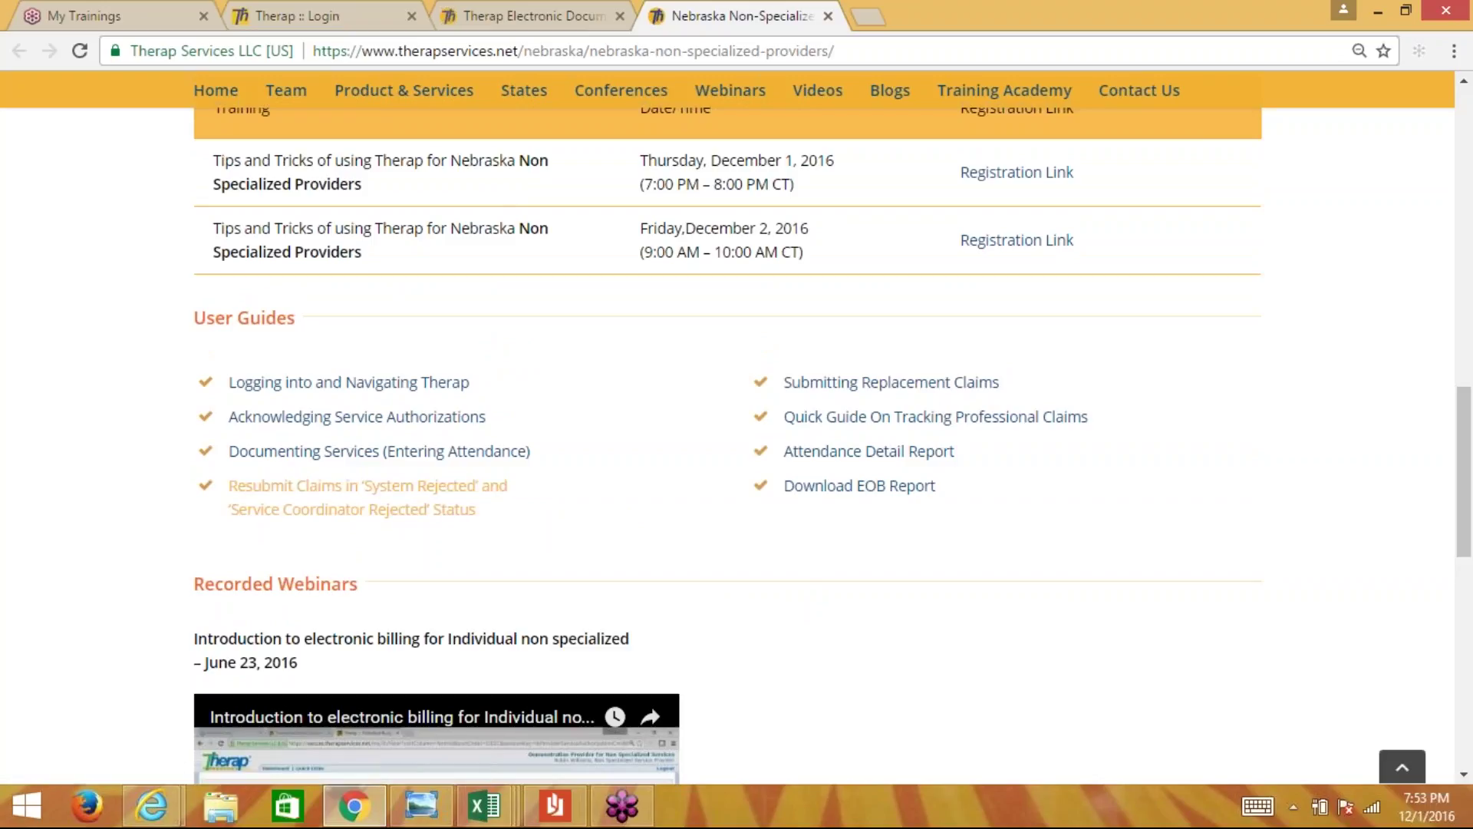
# - Read the 'Resubmit Claims in System Rejected' support guide, then go back to the Nebraska tab
pyautogui.click(419, 508)
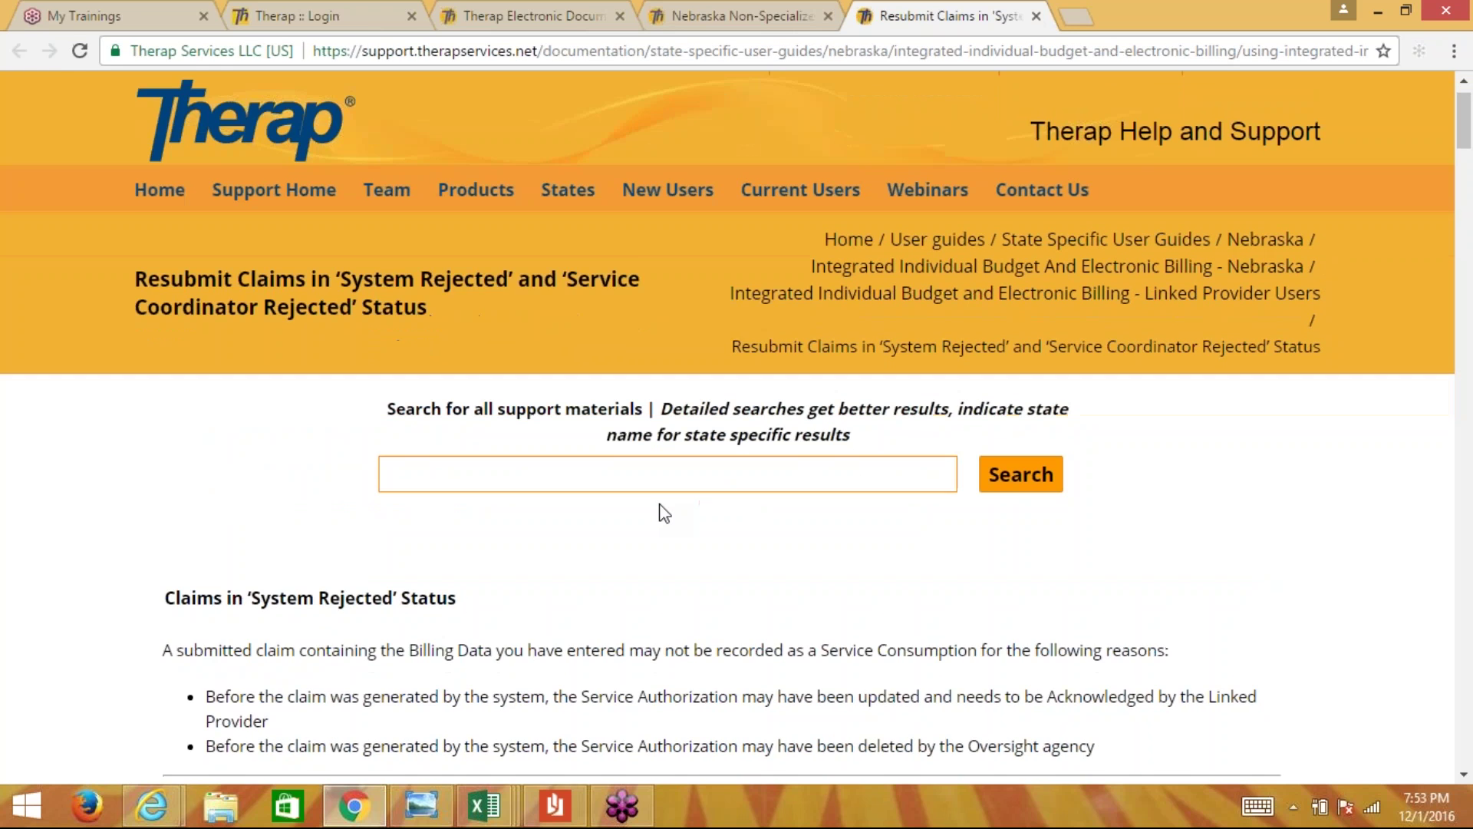
pyautogui.scroll(-5, 664, 514)
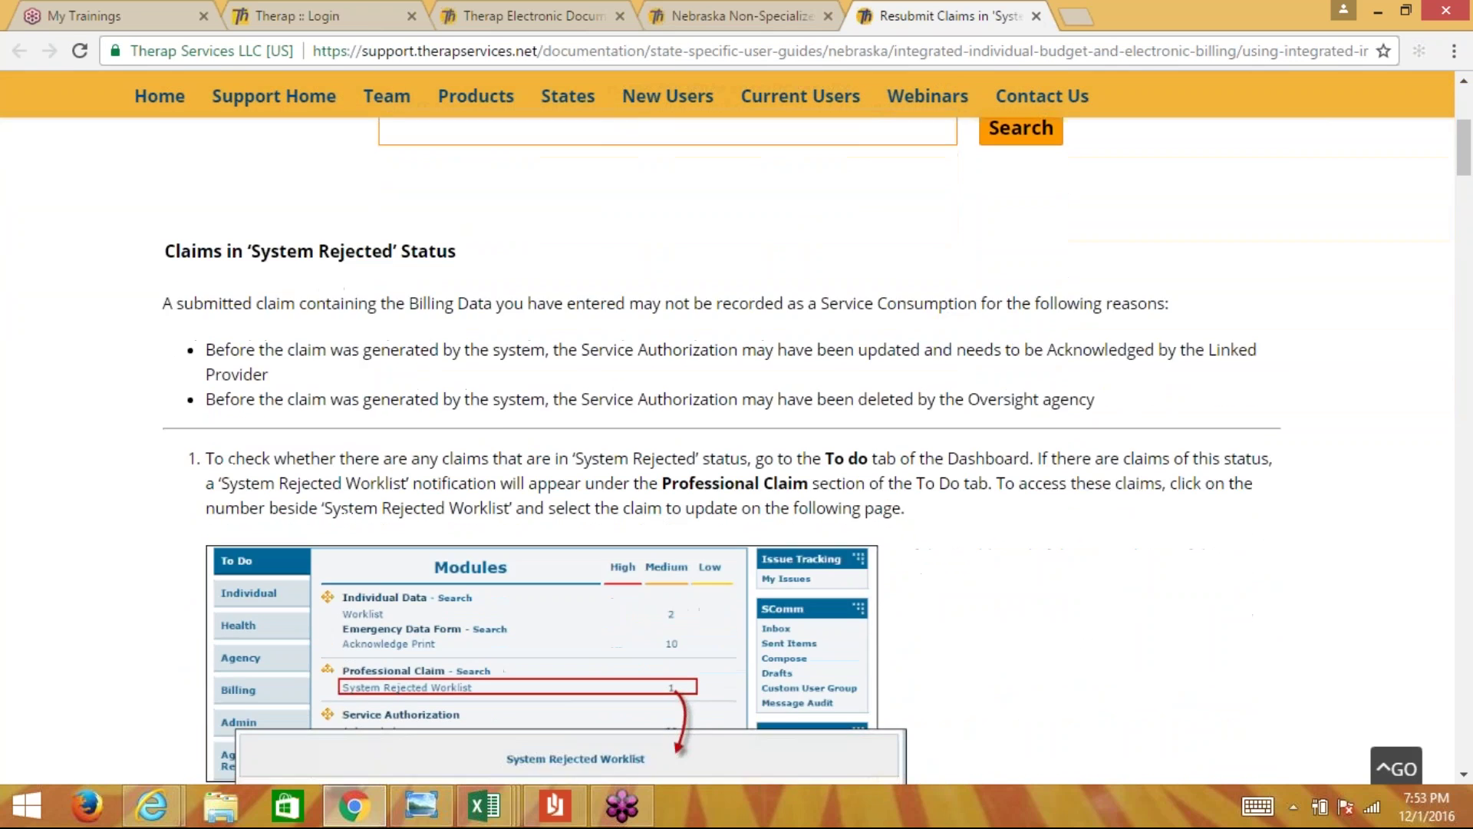
pyautogui.scroll(-3, 736, 429)
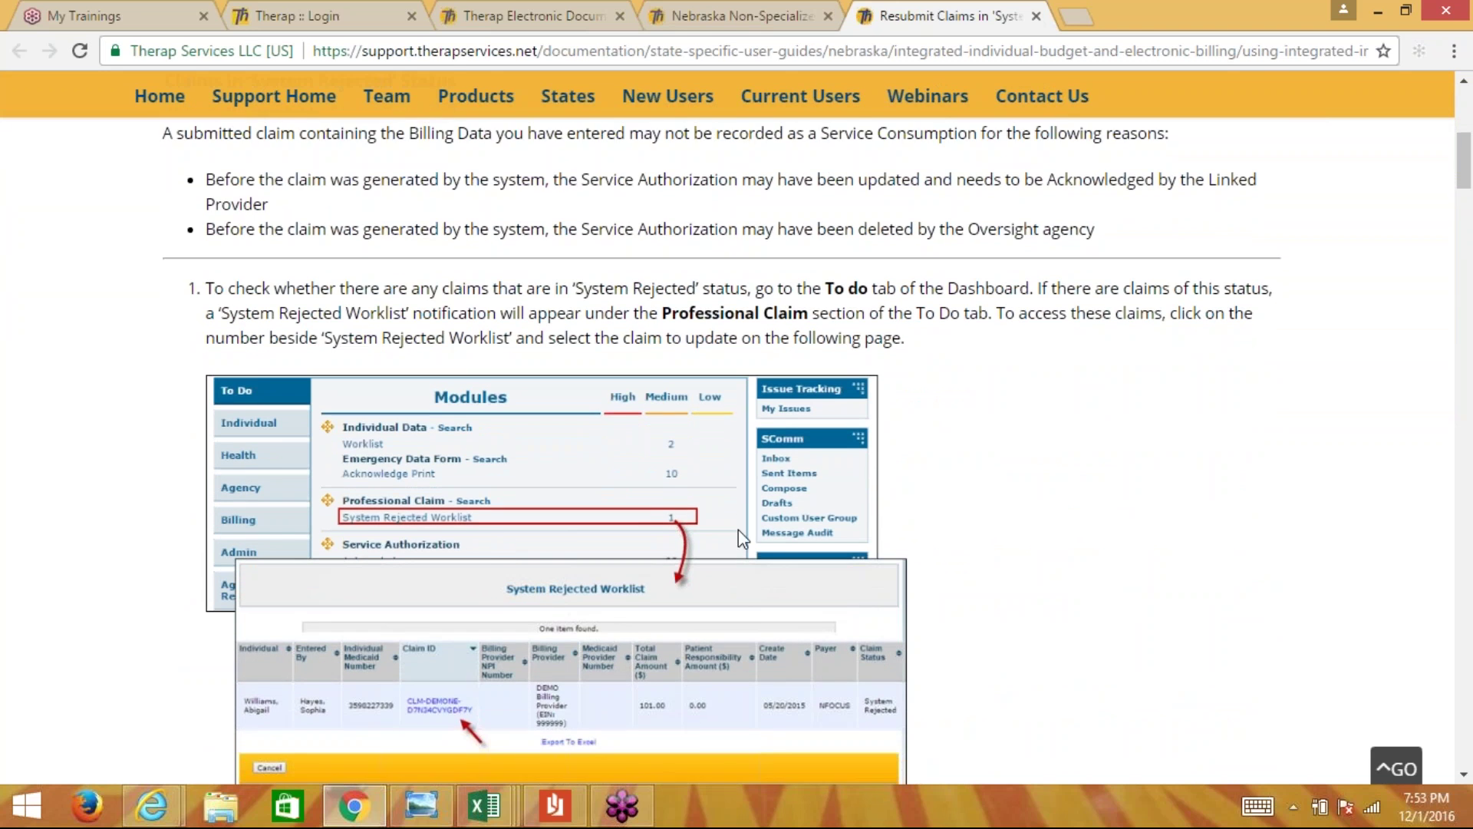
pyautogui.scroll(-5, 643, 508)
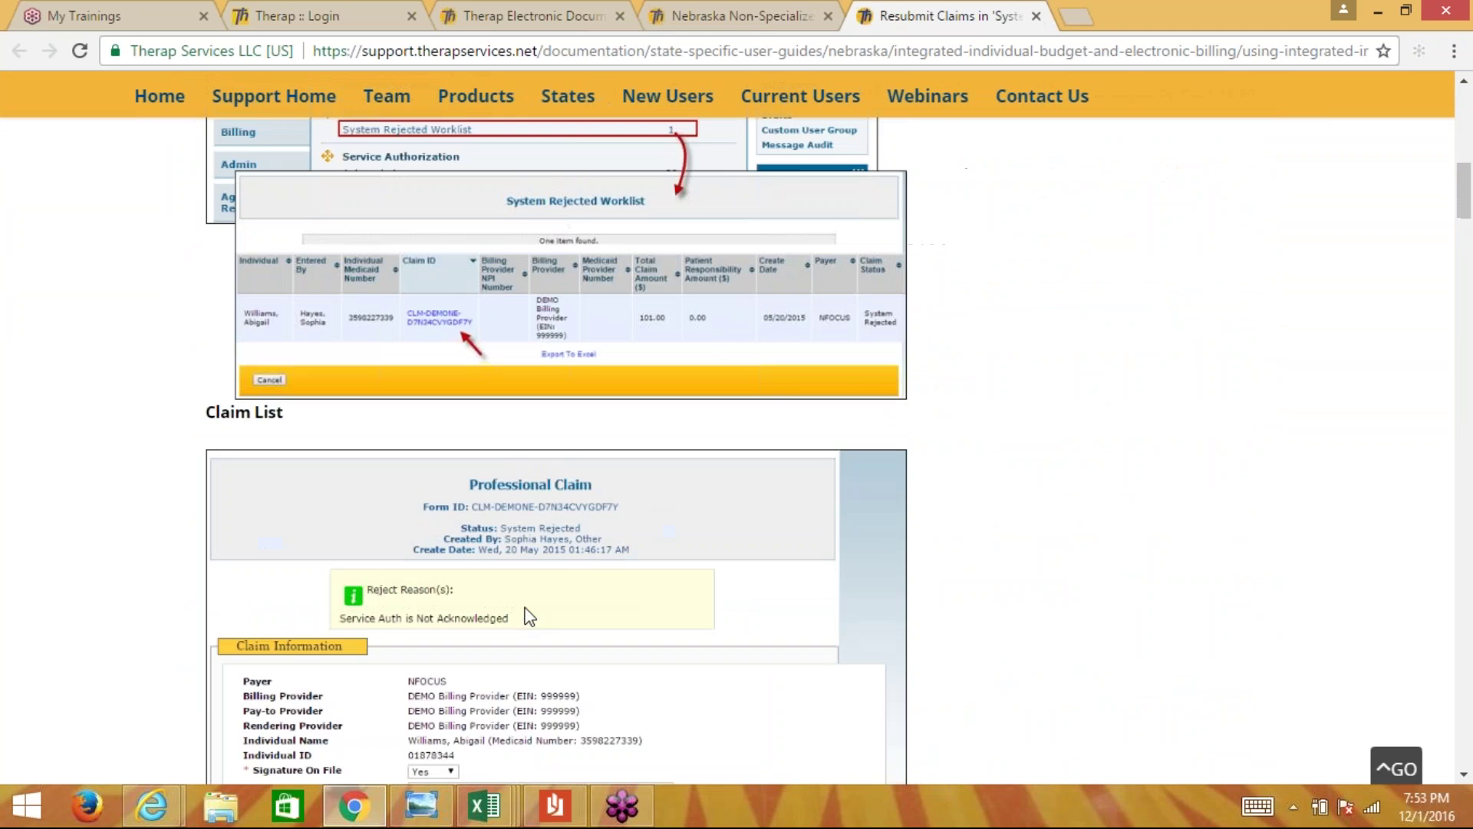
pyautogui.scroll(-7, 527, 616)
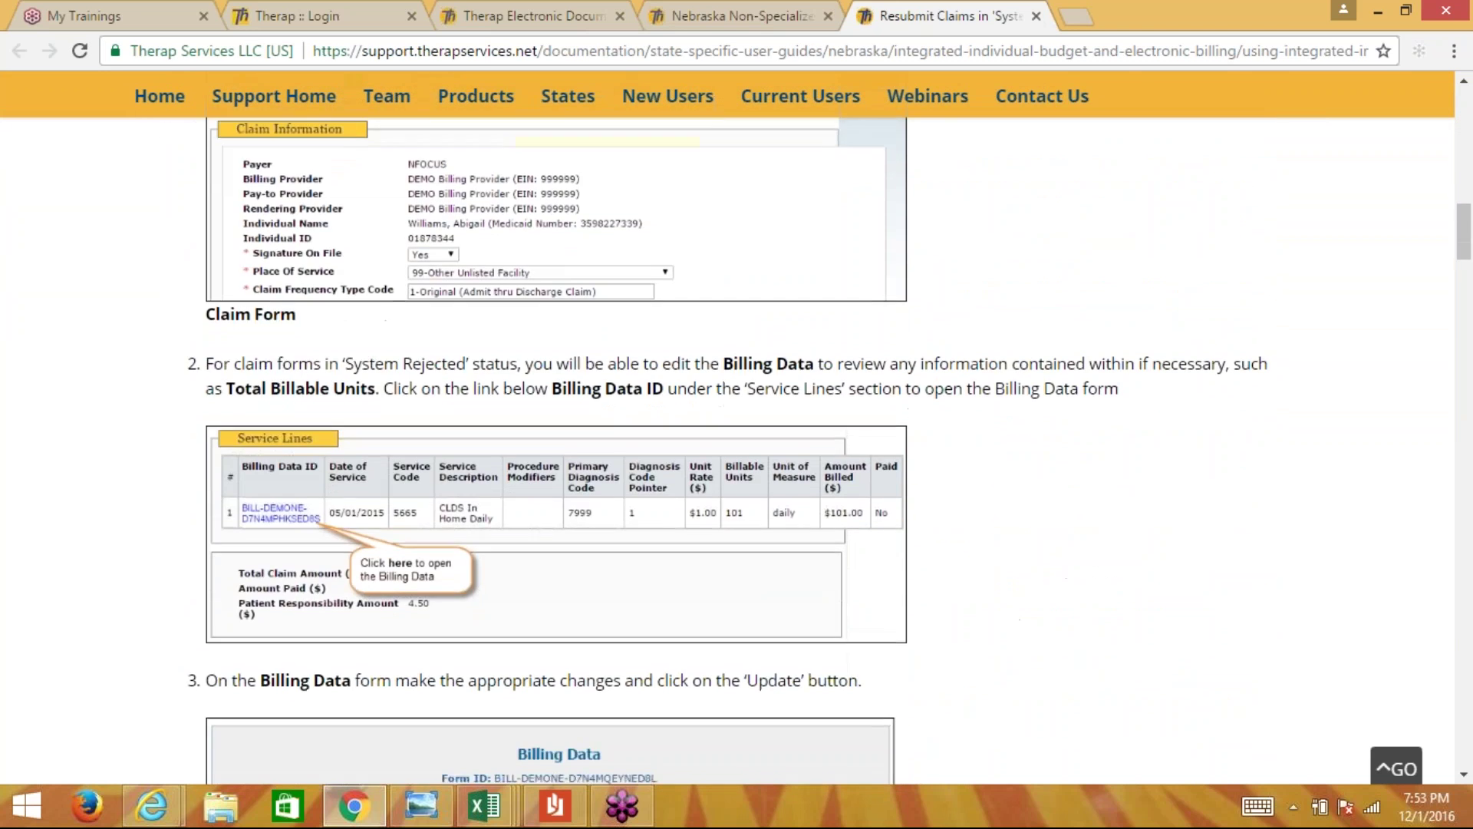
pyautogui.scroll(-3, 737, 429)
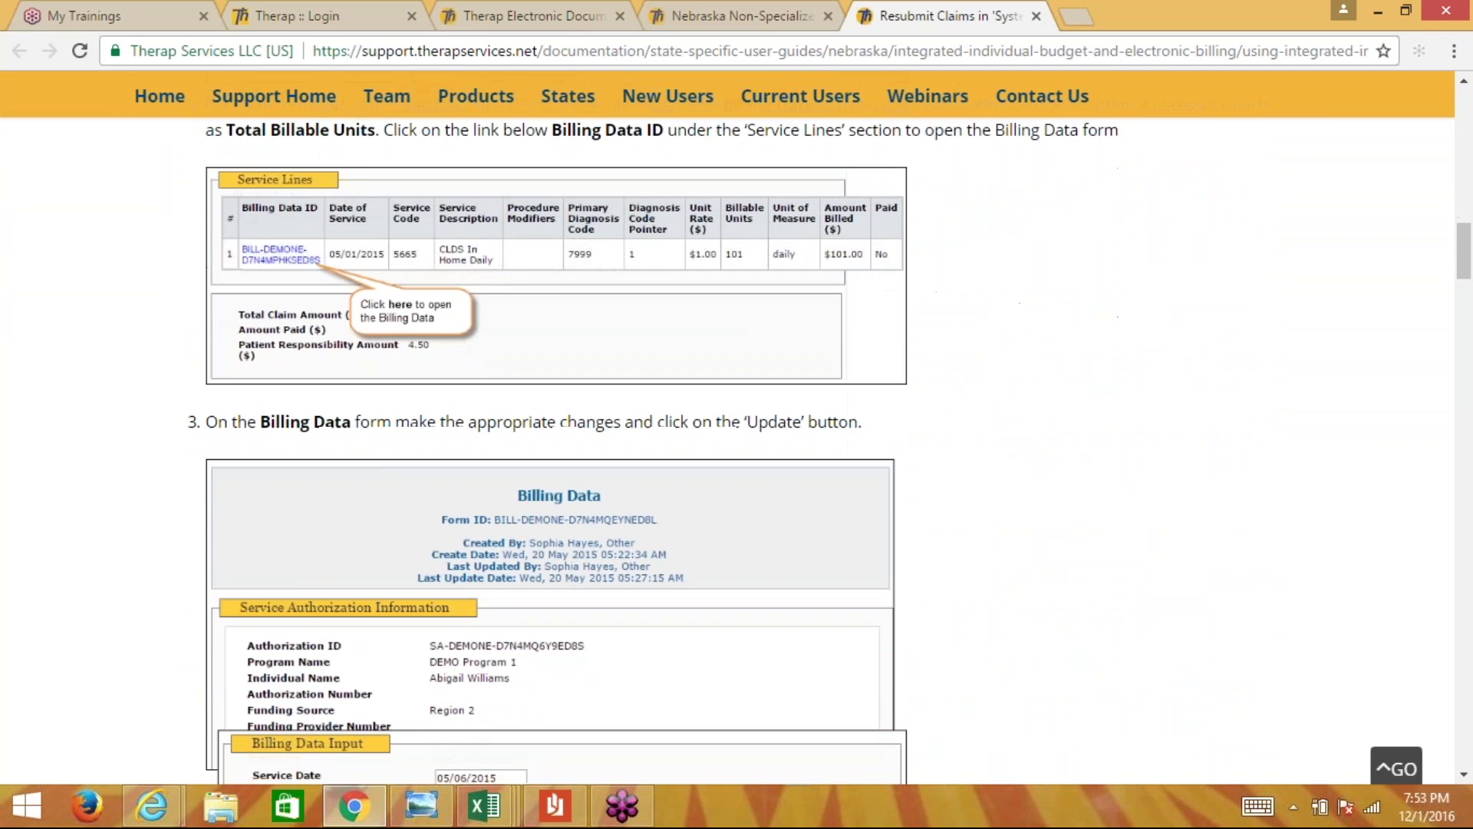
pyautogui.click(729, 16)
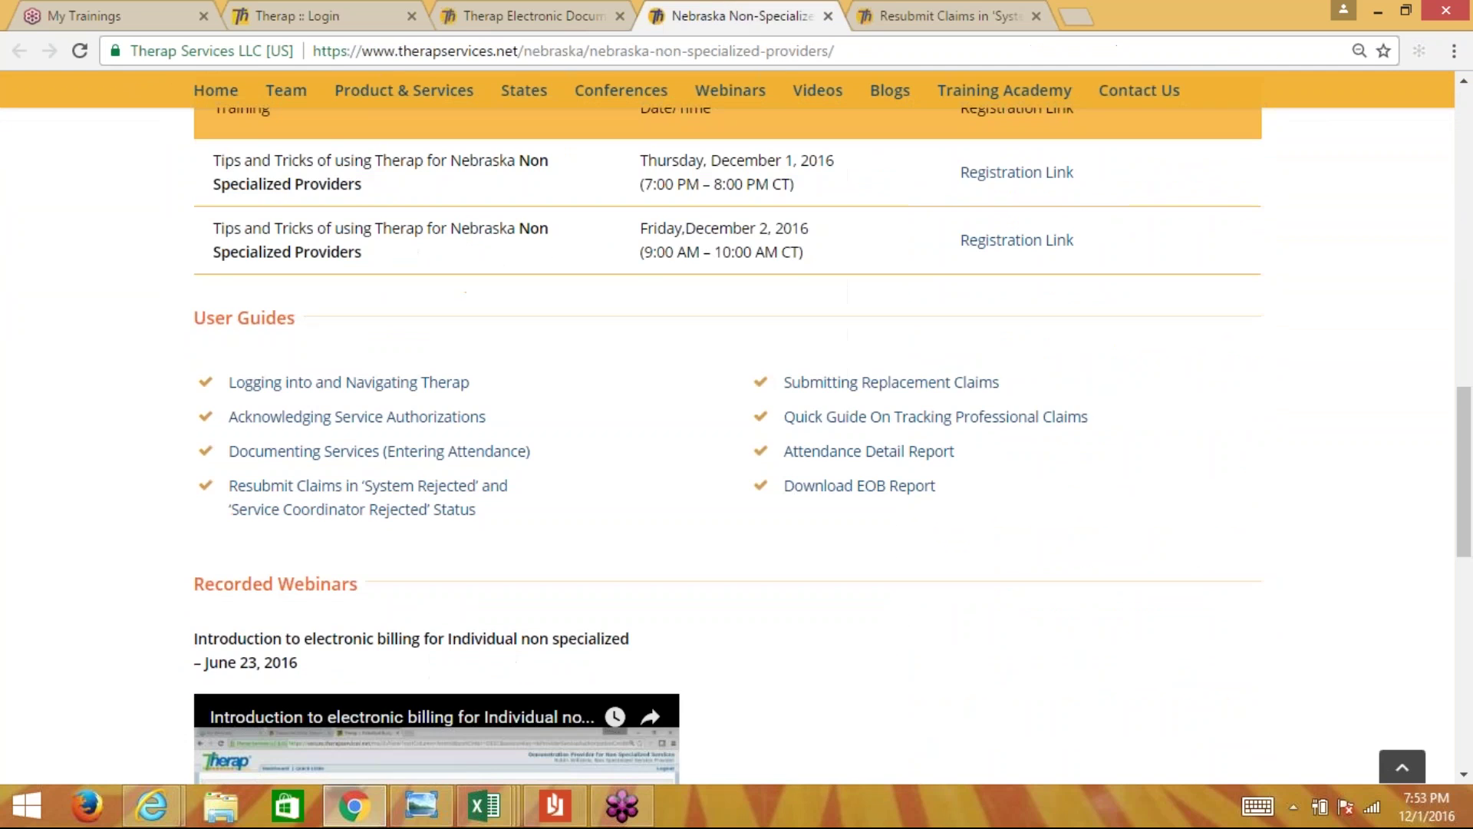
# - Look through the Submitting Replacement Claims PDF, then go back to the Nebraska tab
pyautogui.click(890, 382)
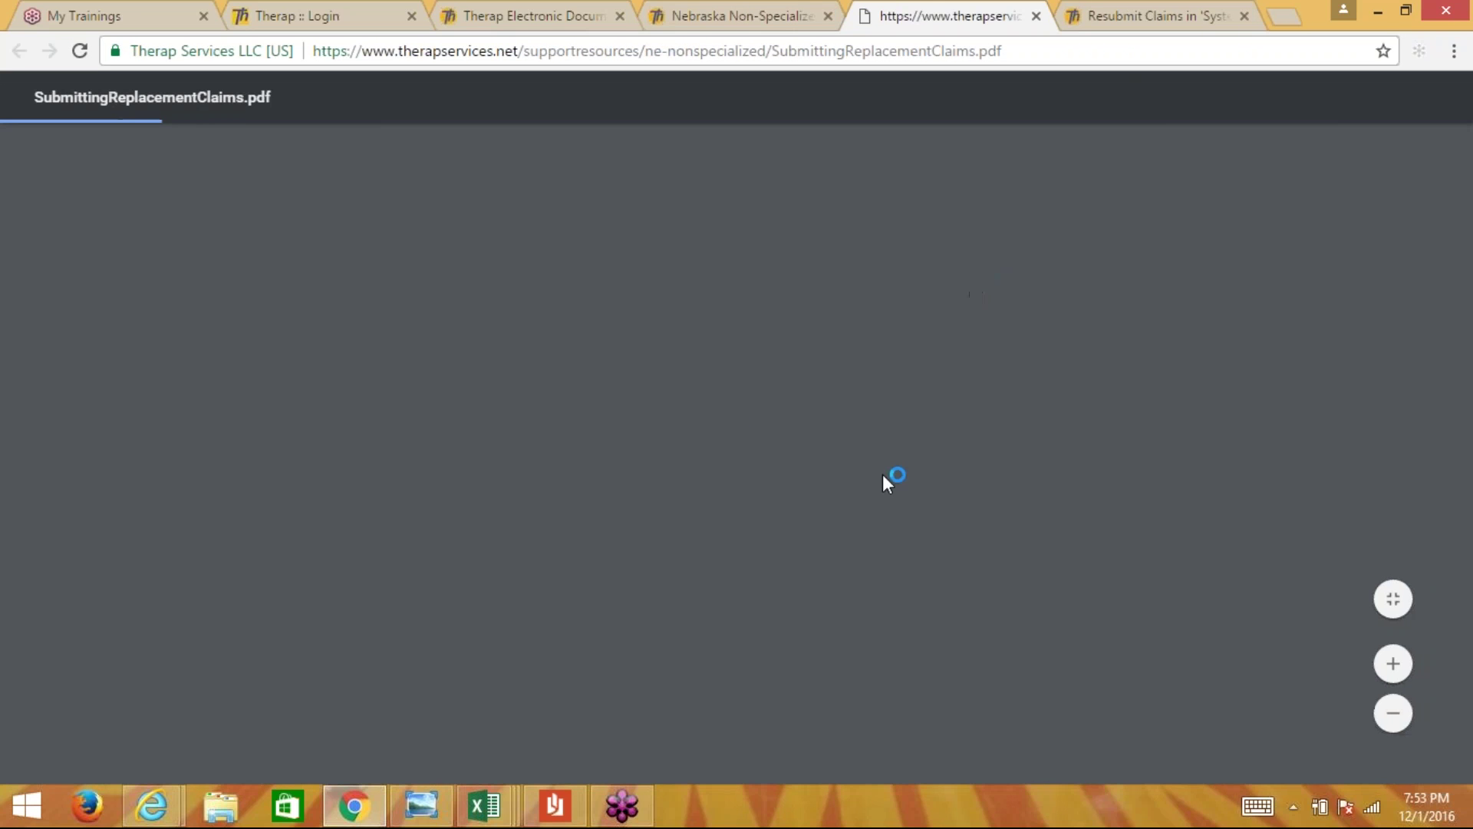
pyautogui.scroll(-2, 822, 323)
pyautogui.scroll(-15, 726, 453)
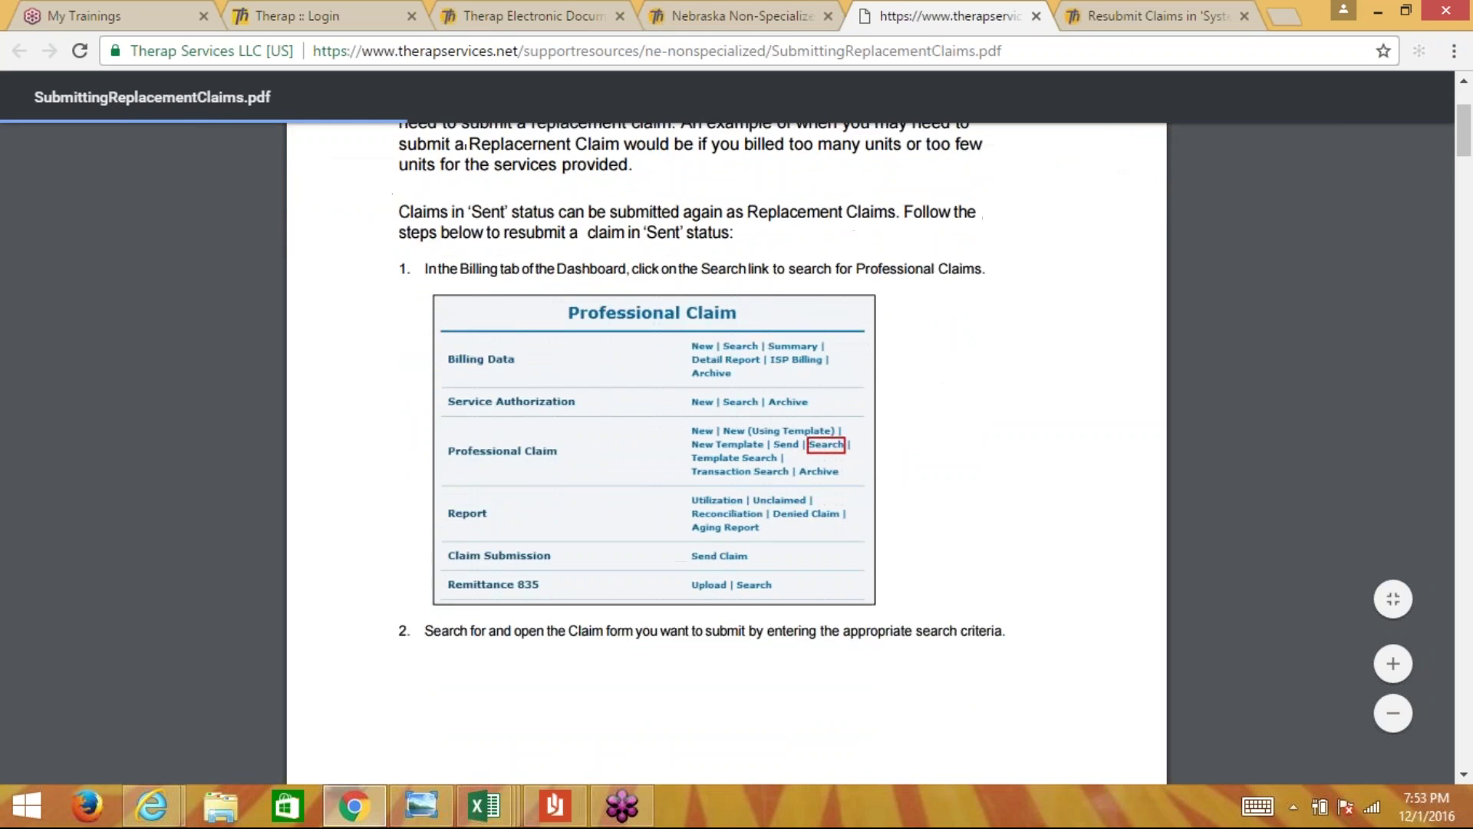
pyautogui.scroll(-2, 726, 453)
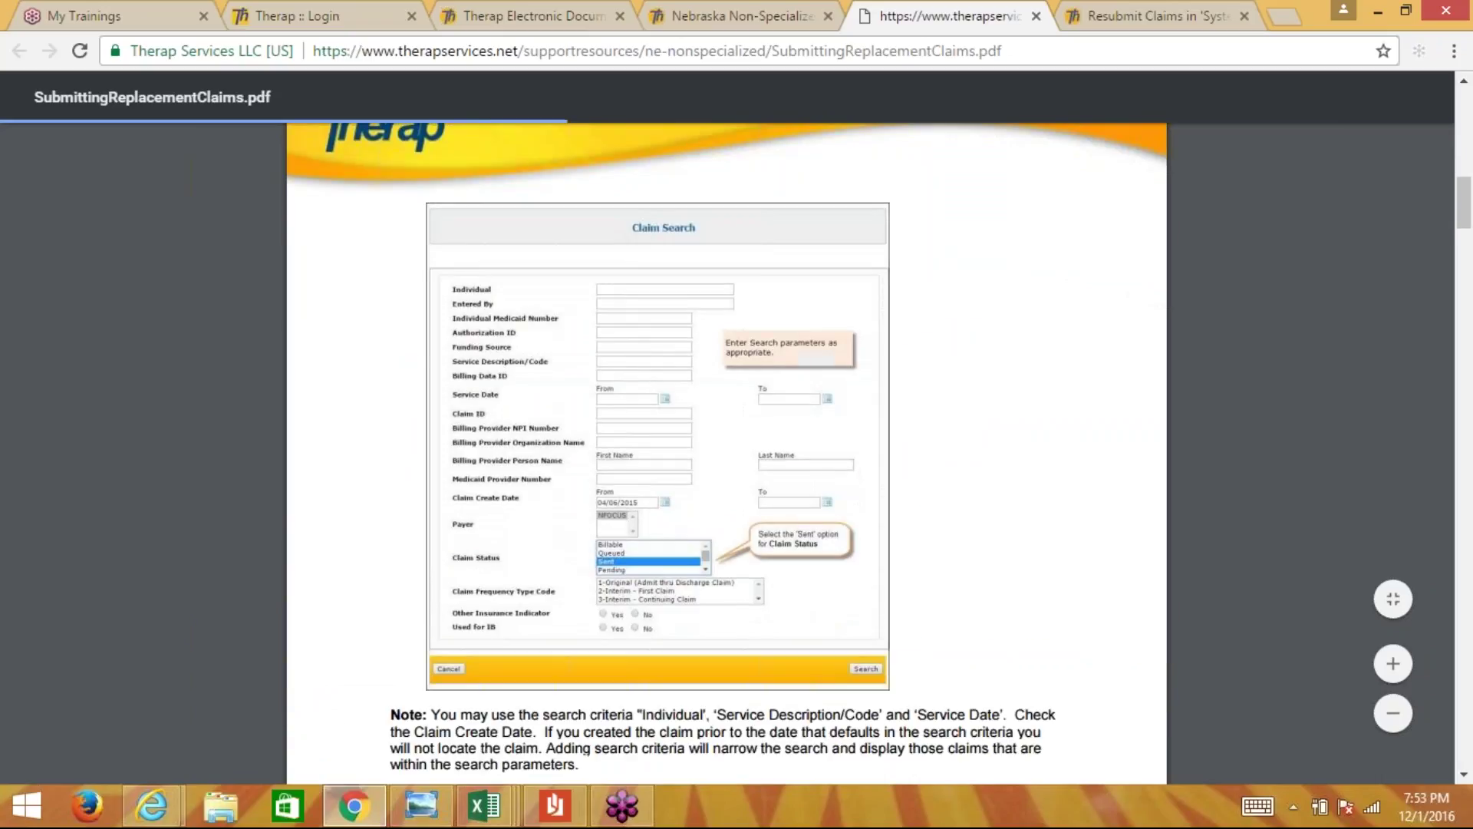
pyautogui.click(695, 16)
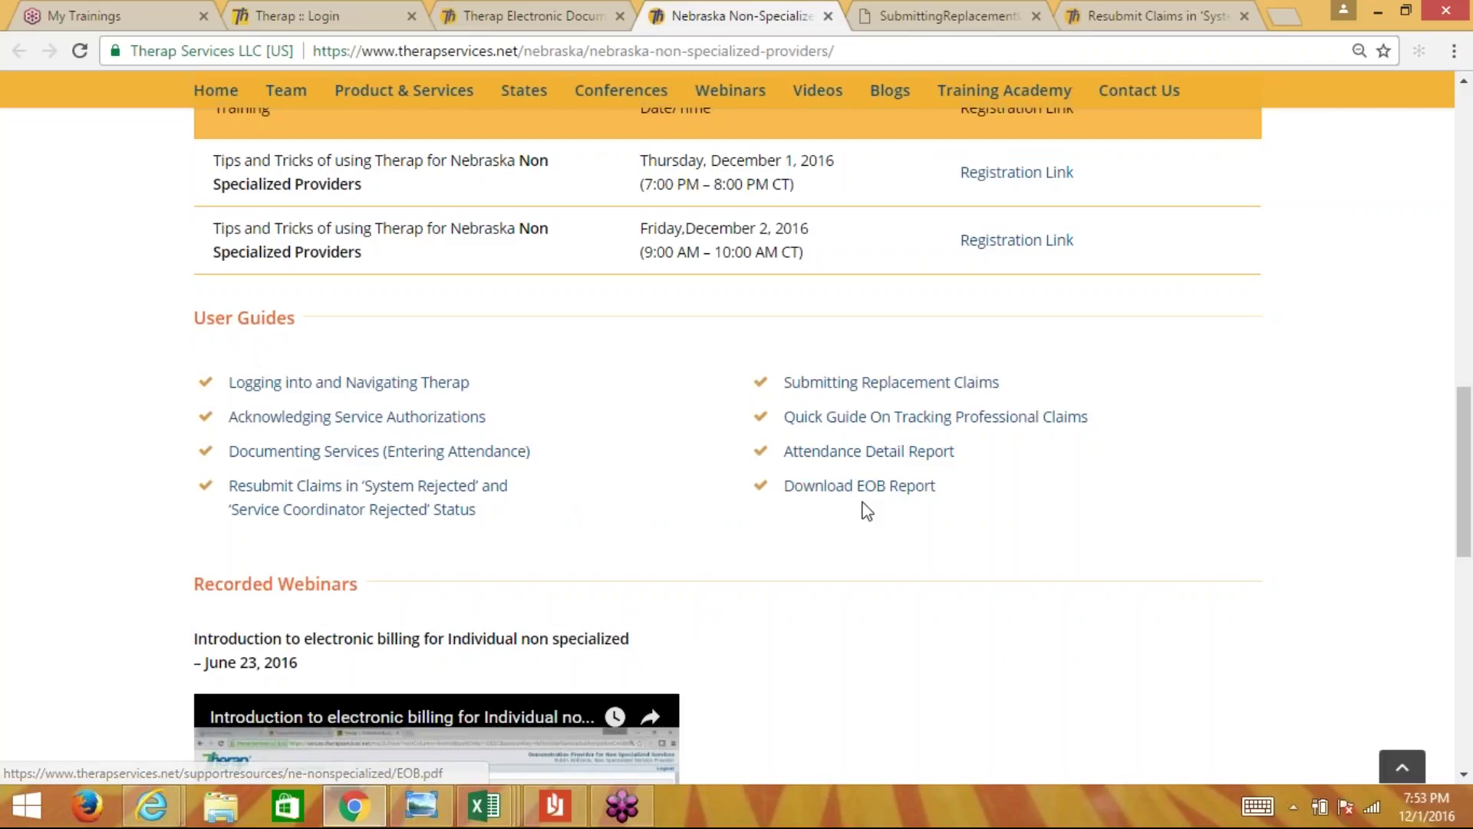
# - Look through the Download EOB Report guide (EOB.pdf), then go back to the Nebraska tab
pyautogui.click(854, 499)
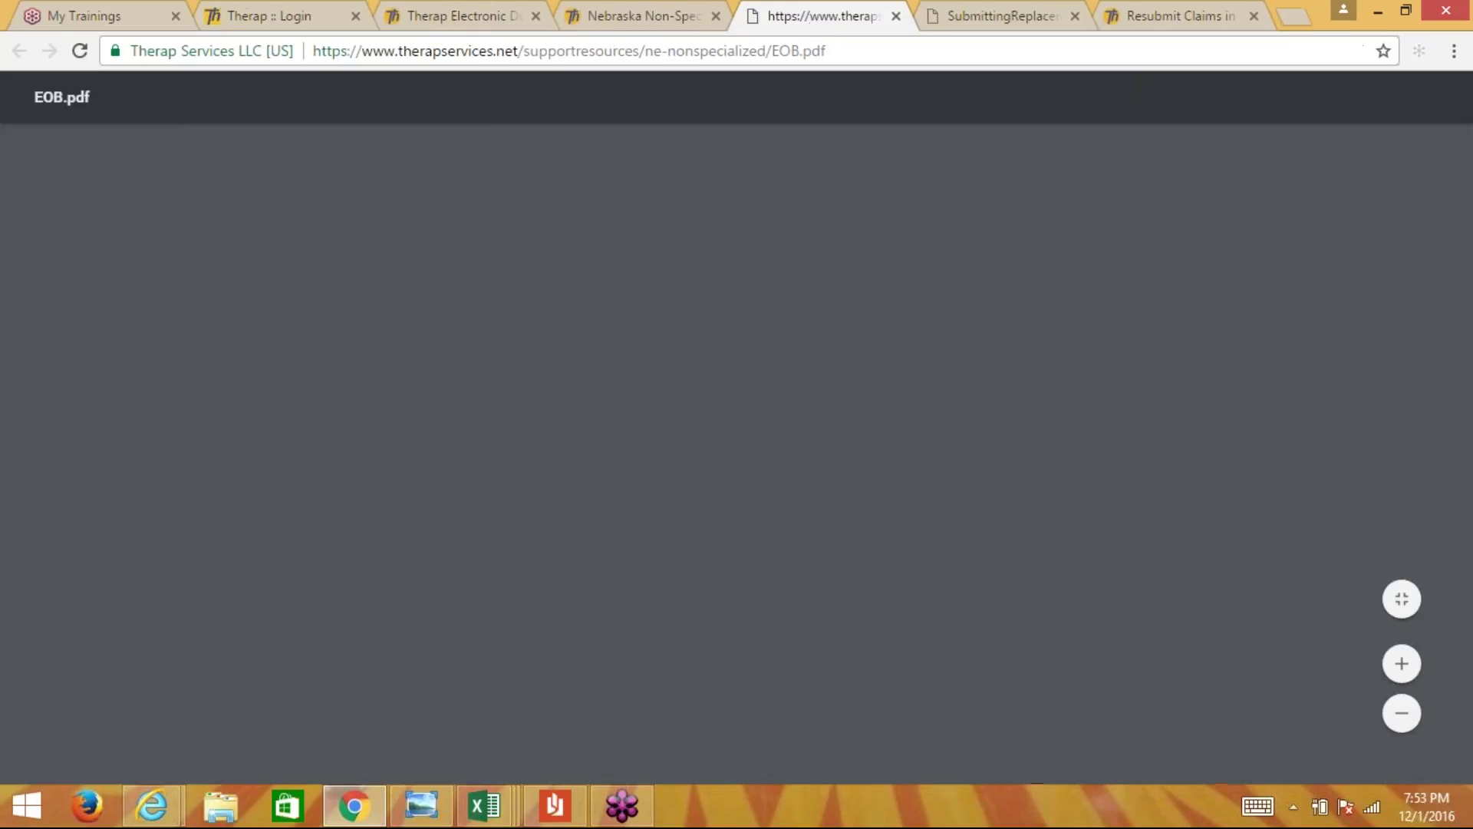
pyautogui.scroll(-1, 766, 362)
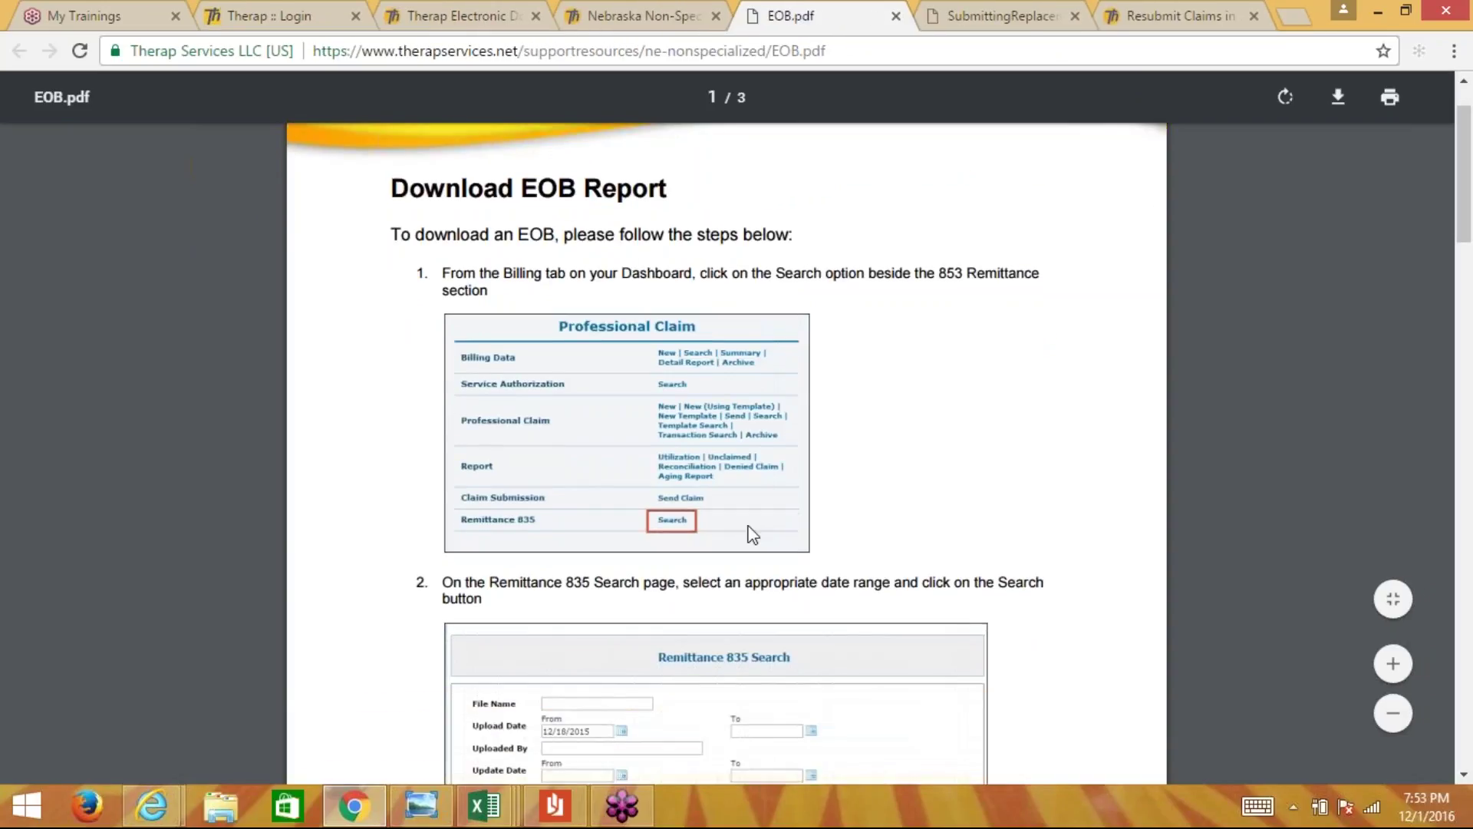
pyautogui.scroll(-3, 682, 526)
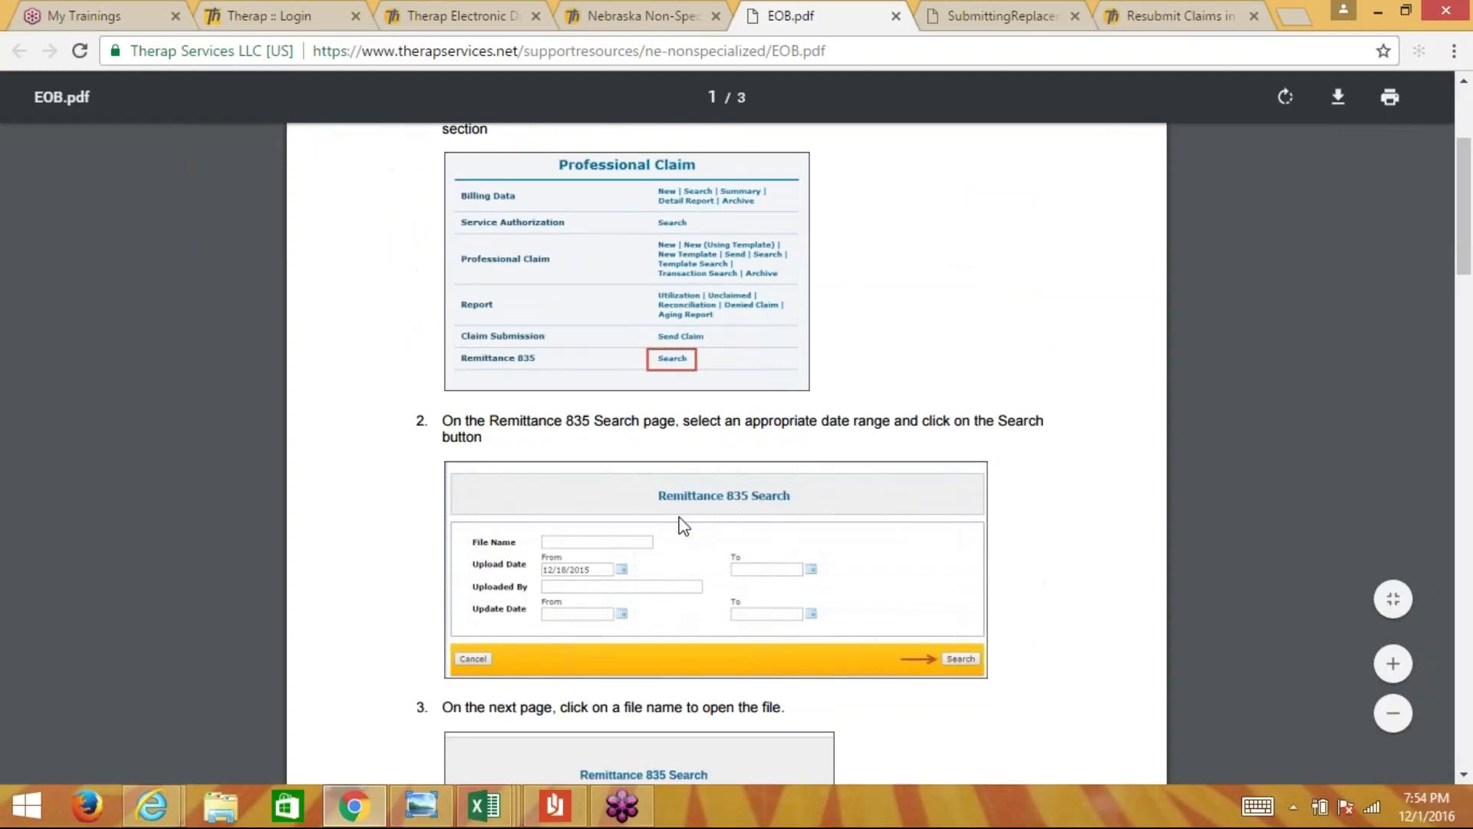
pyautogui.scroll(-2, 683, 526)
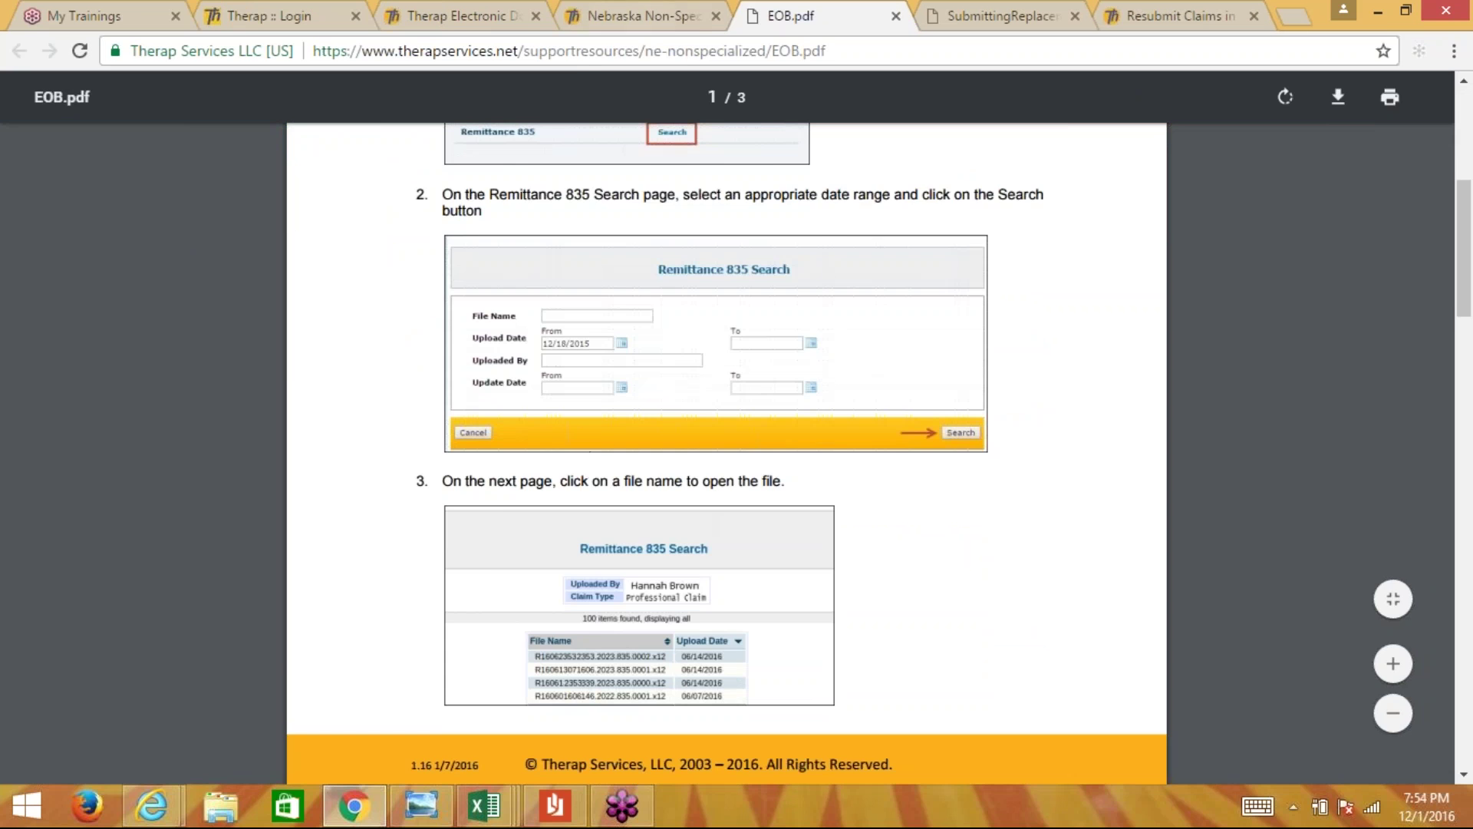
pyautogui.click(628, 19)
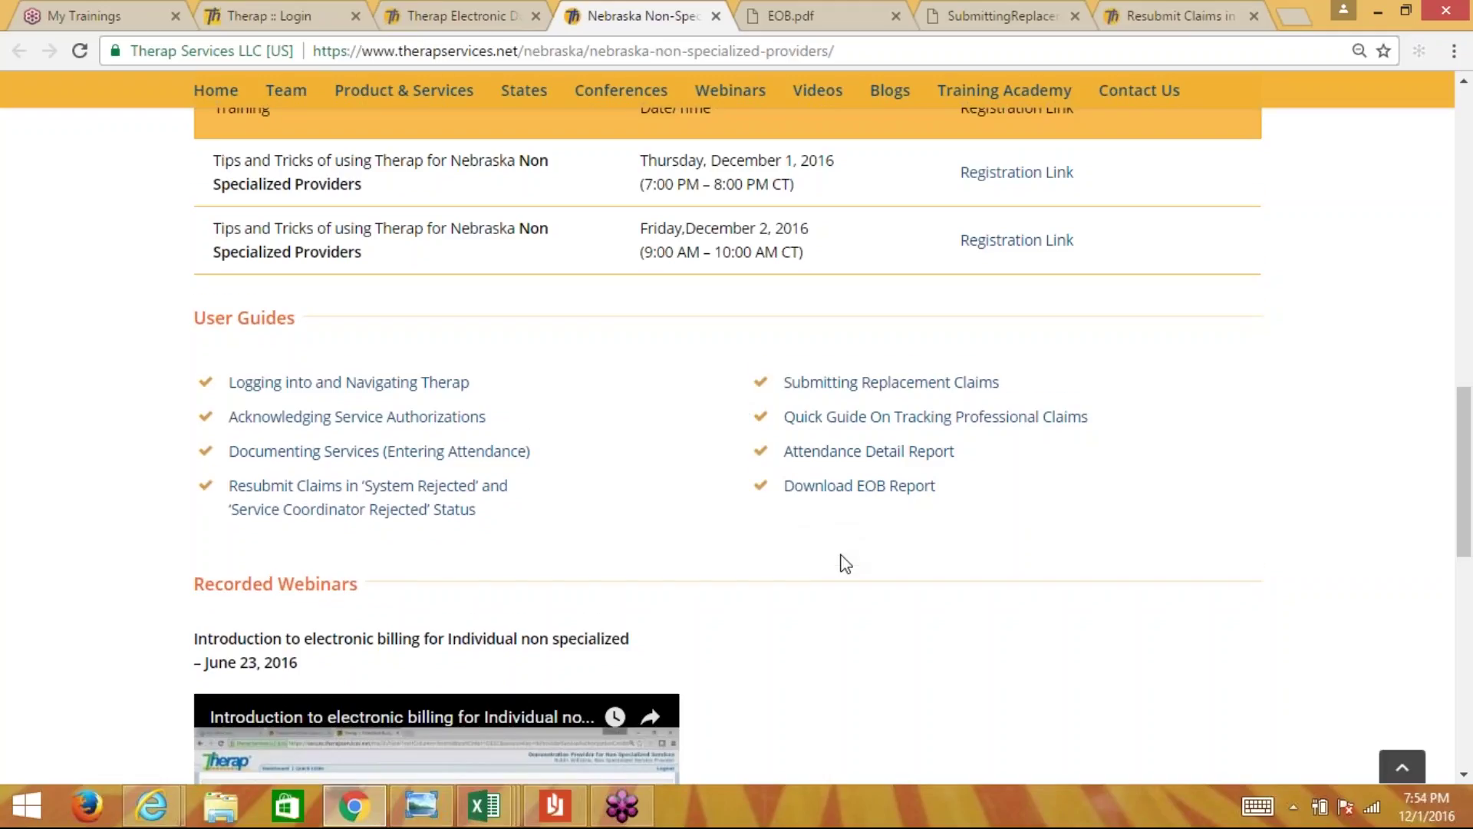
# - Review the Nebraska Non-Specialized Providers page once more, then close its tab
pyautogui.scroll(-2, 845, 564)
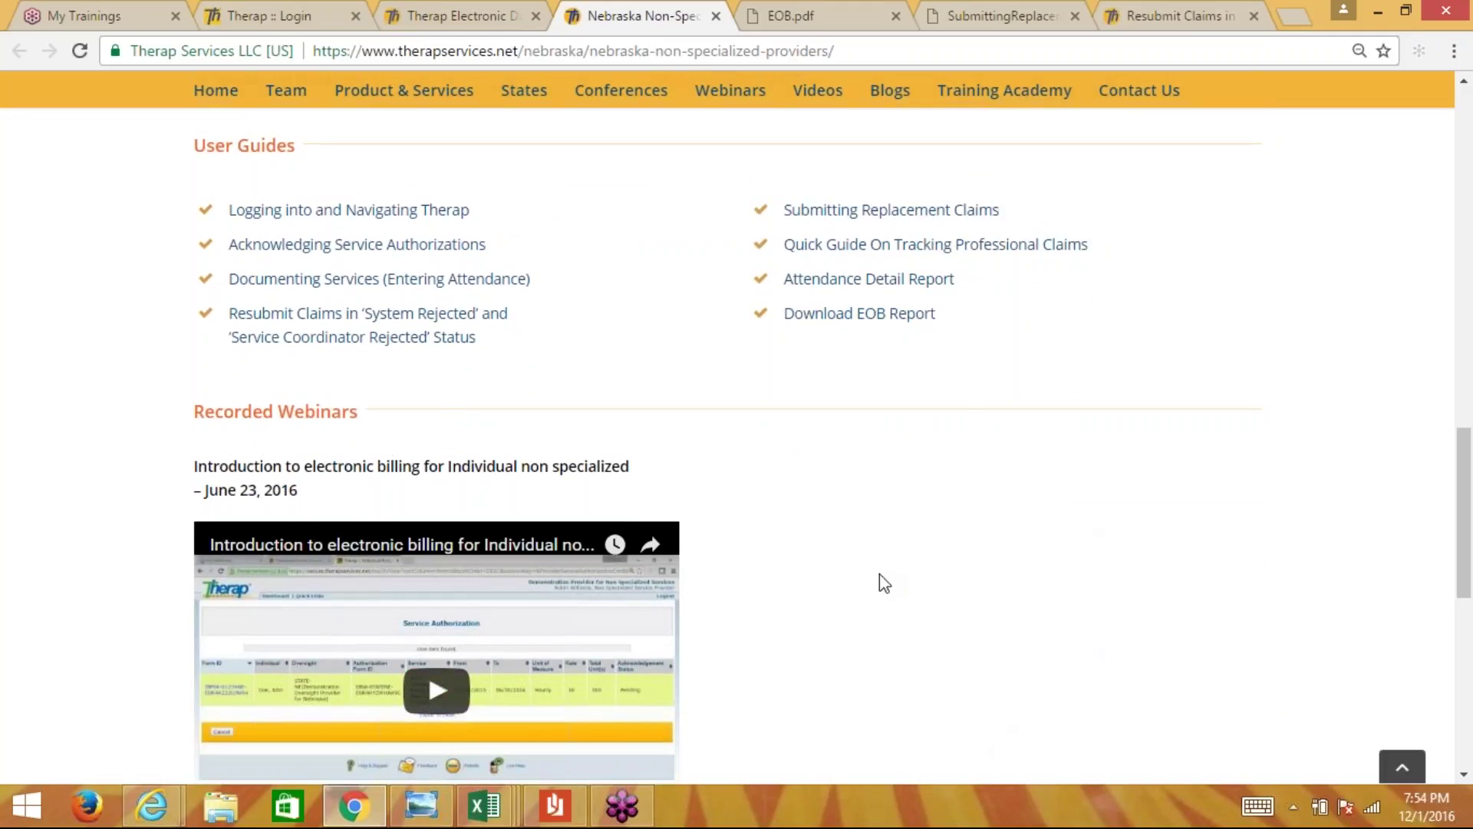
pyautogui.scroll(4, 884, 583)
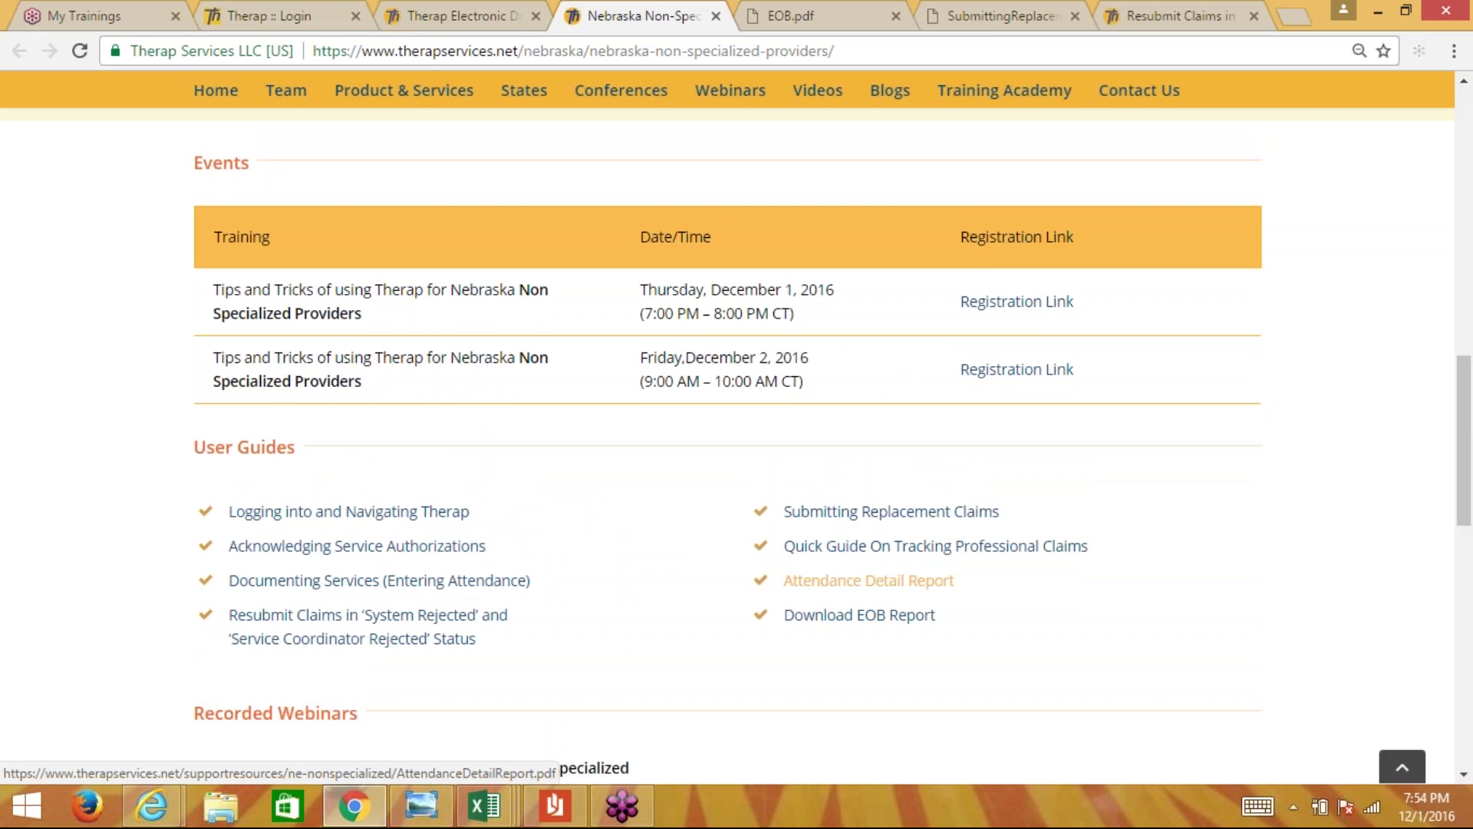
pyautogui.scroll(12, 869, 580)
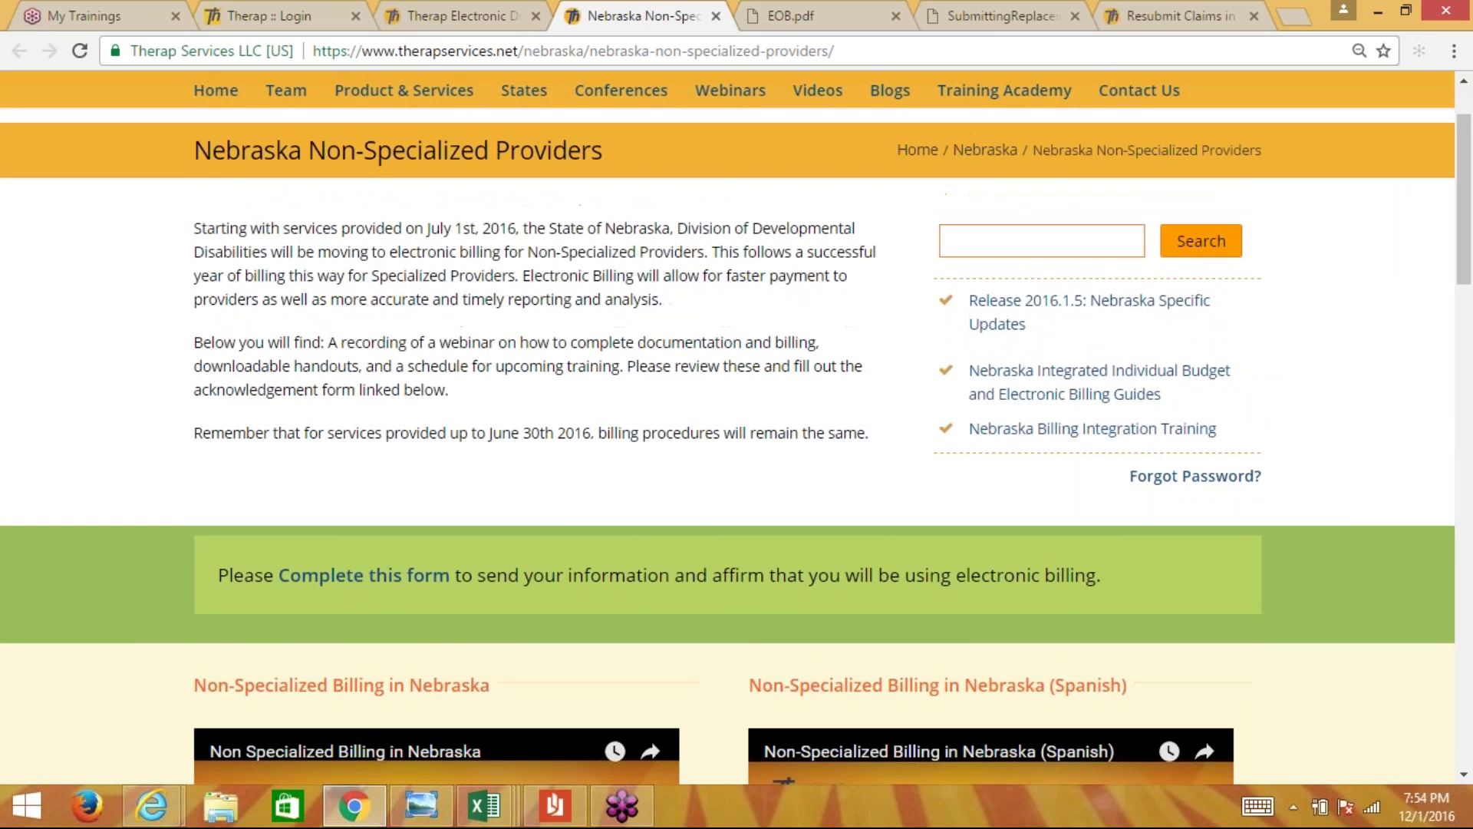
pyautogui.click(715, 15)
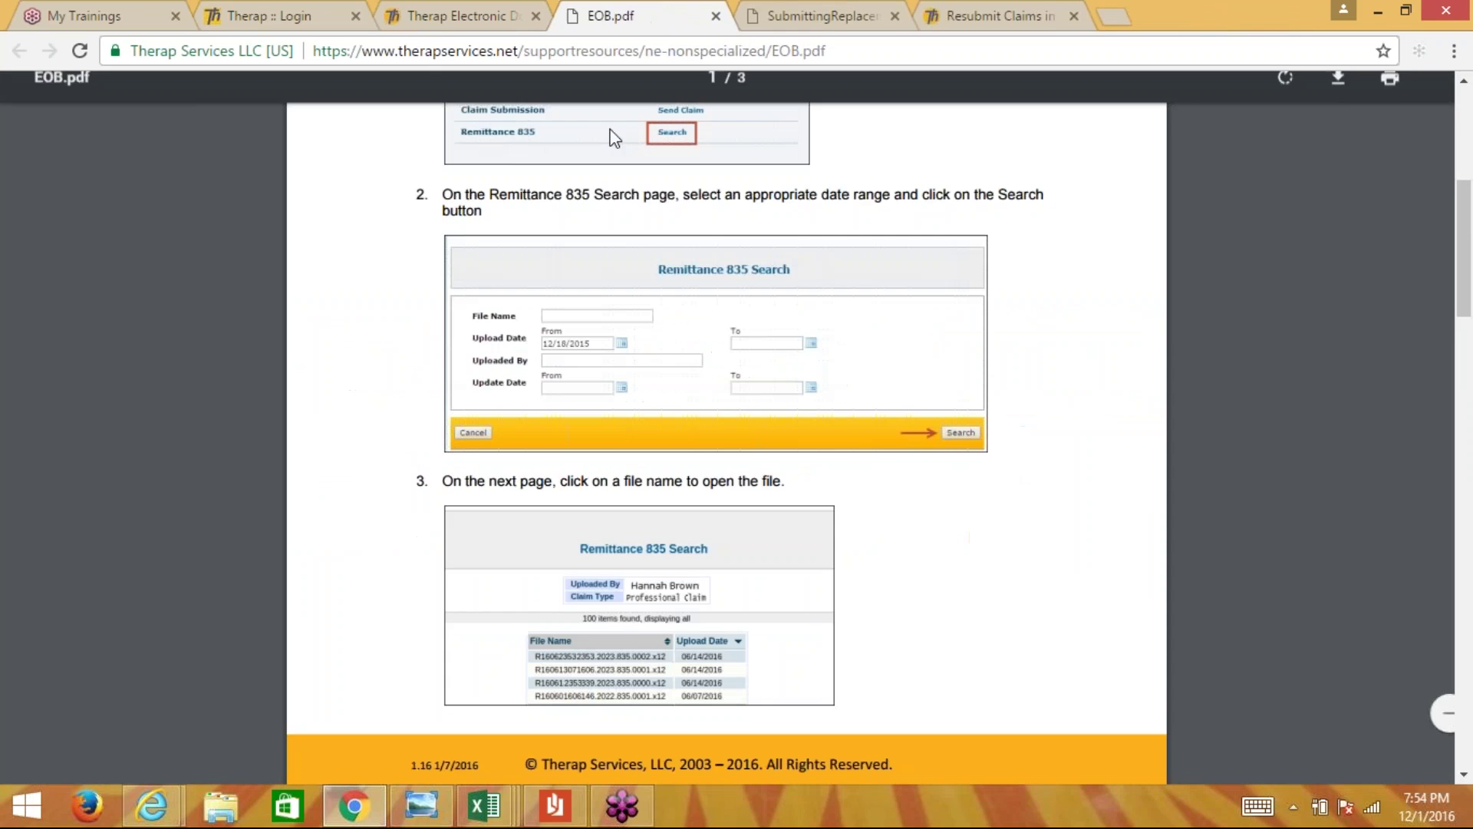
# - From the Therap homepage tab, reopen the Nebraska Non-Specialized Providers page
pyautogui.click(522, 16)
pyautogui.click(523, 51)
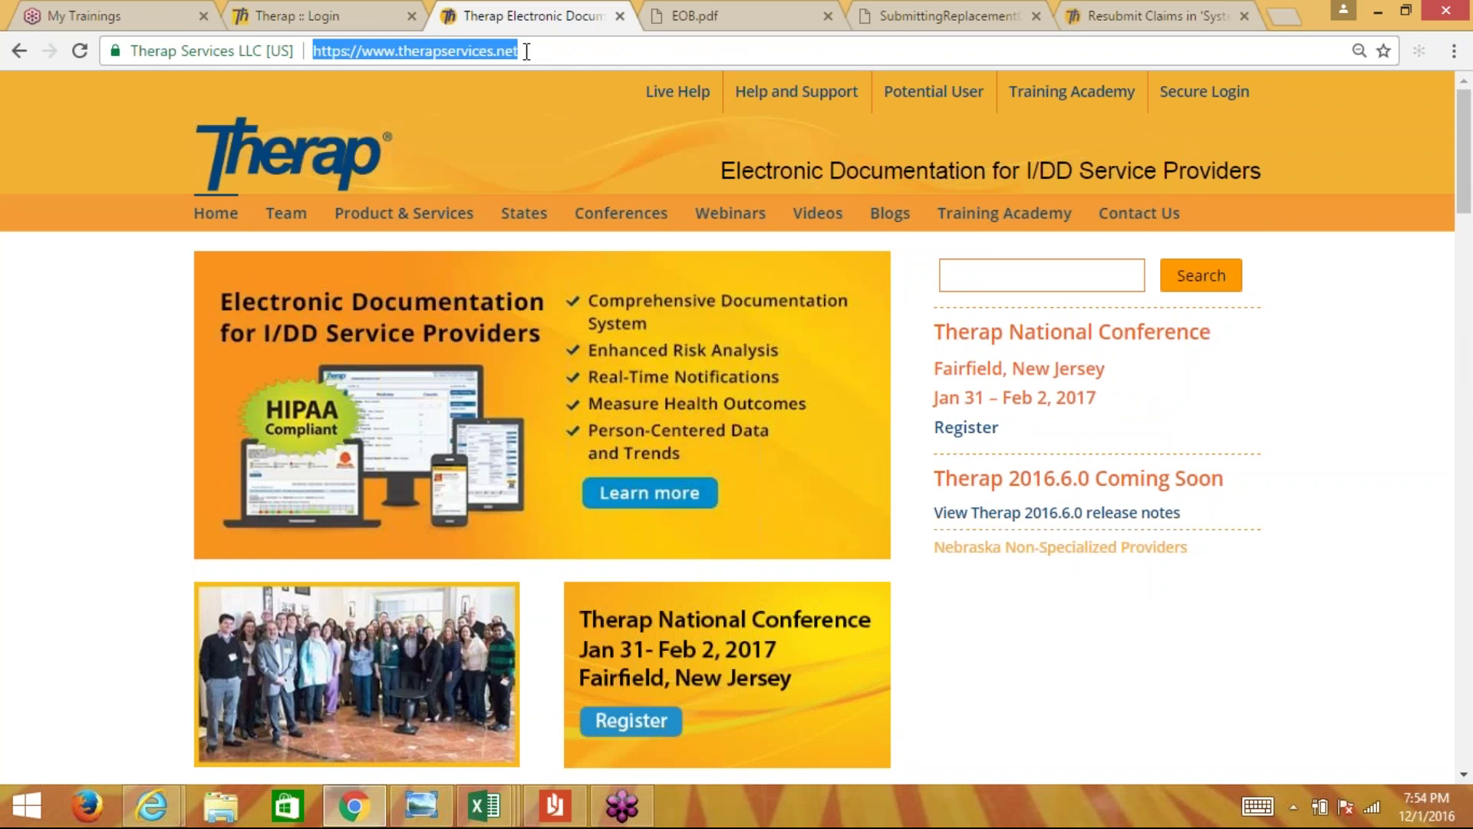
pyautogui.click(523, 50)
pyautogui.moveTo(404, 212)
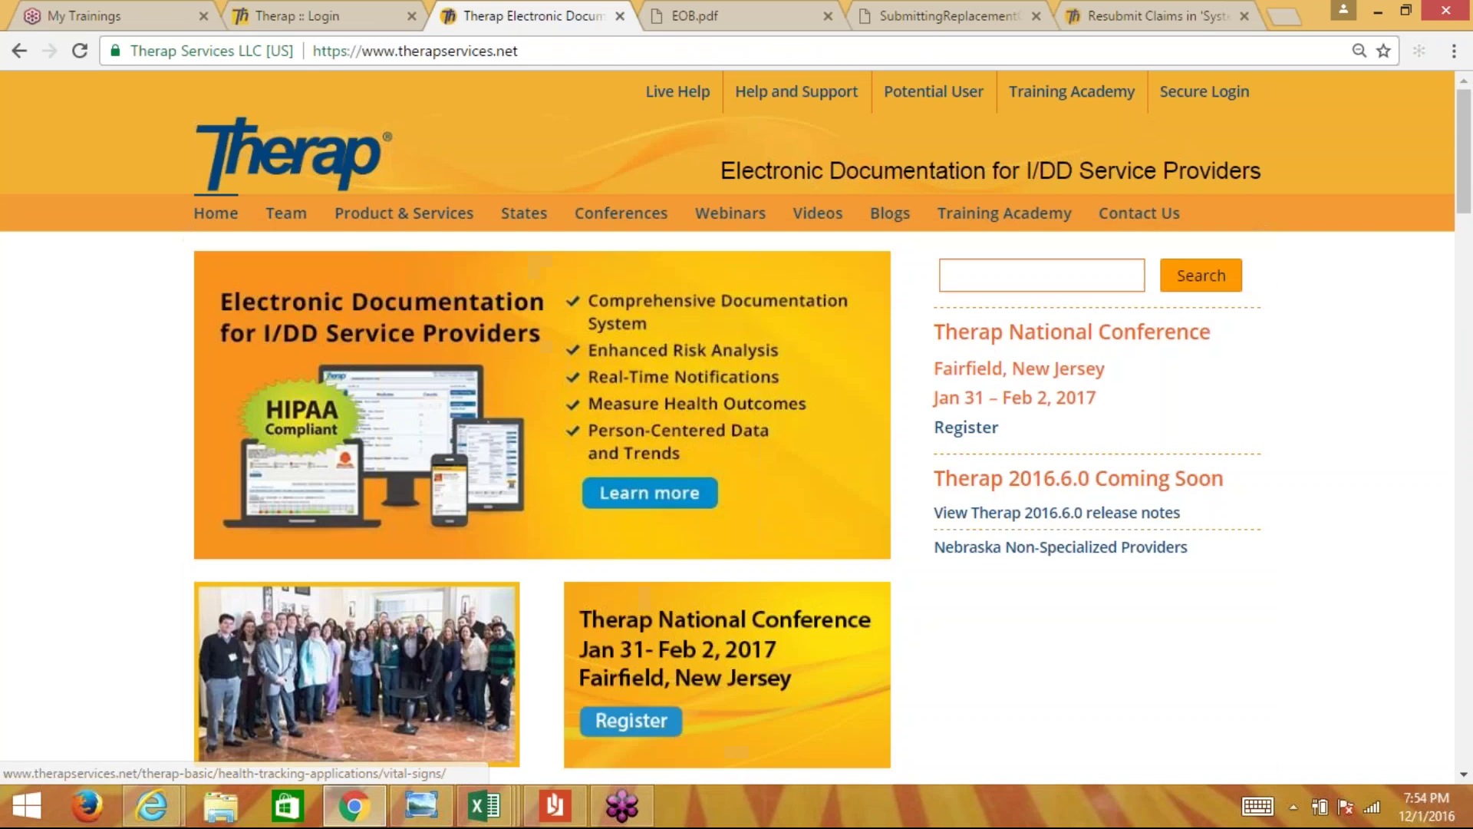
pyautogui.click(1059, 549)
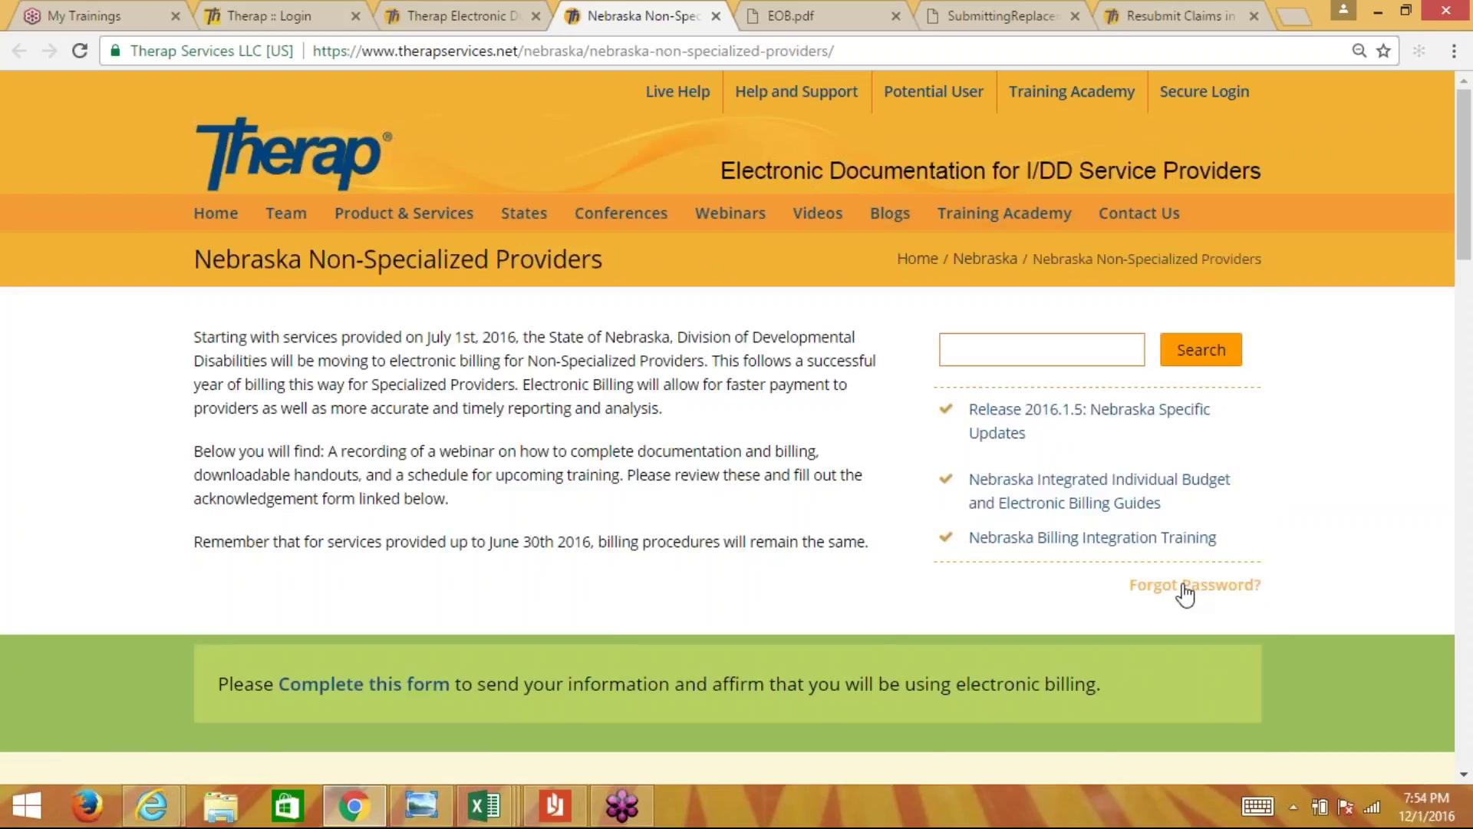
# - View the 'Forgot Password?' reset request form, then go back to the Nebraska providers tab
pyautogui.click(1186, 589)
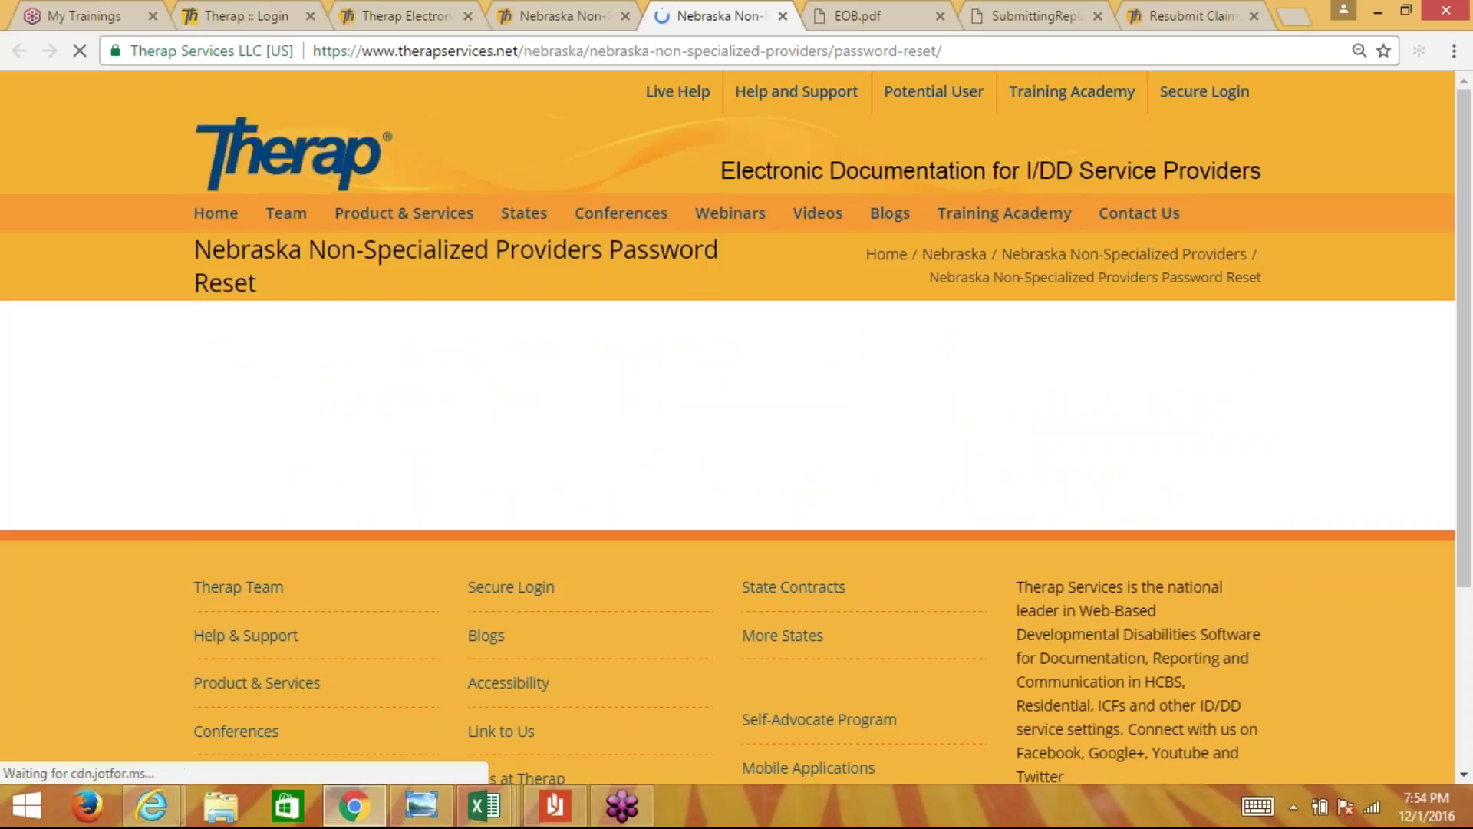
pyautogui.scroll(-2, 943, 548)
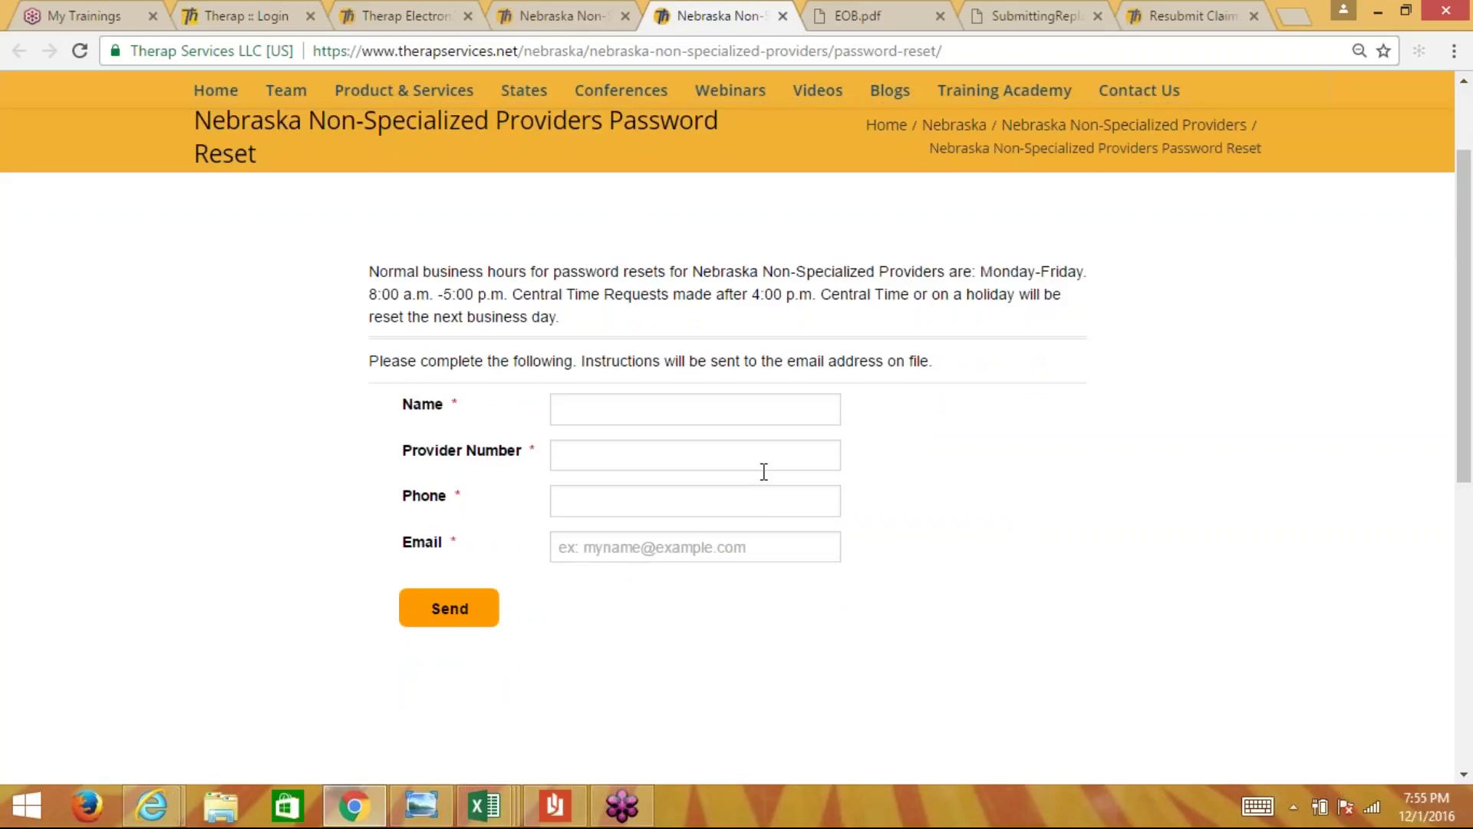
pyautogui.click(560, 6)
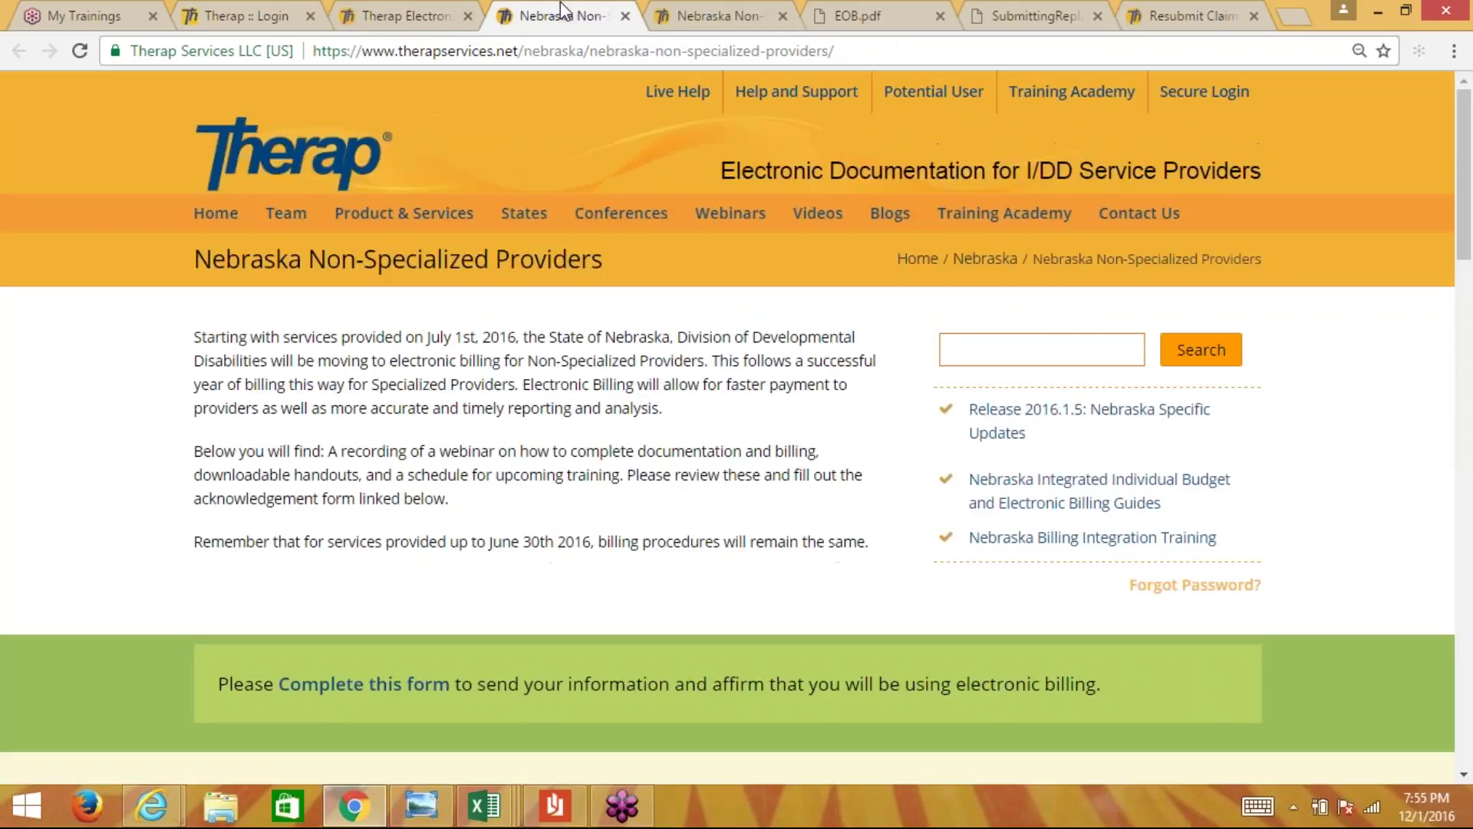